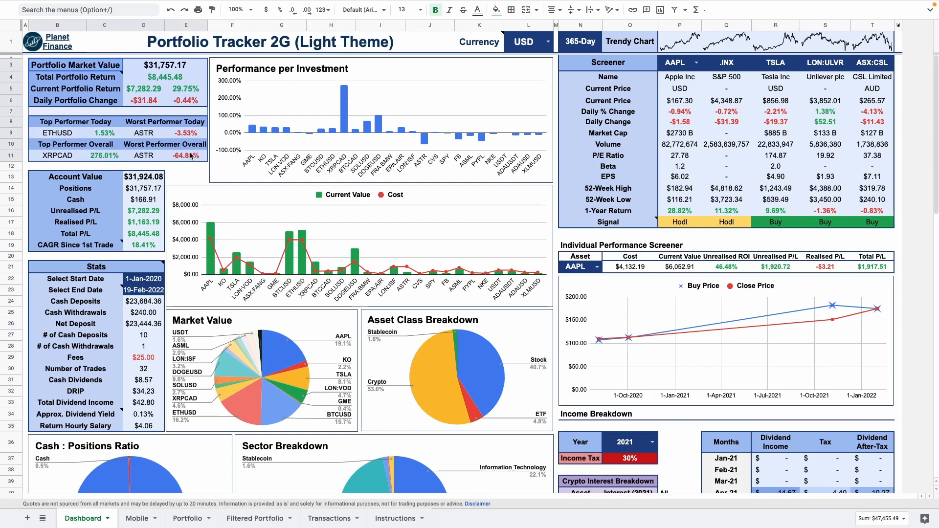
Examine the dashboard's Performance per Investment and Sector Breakdown charts and its Income Breakdown and Crypto Interest Breakdown tables.
click(248, 133)
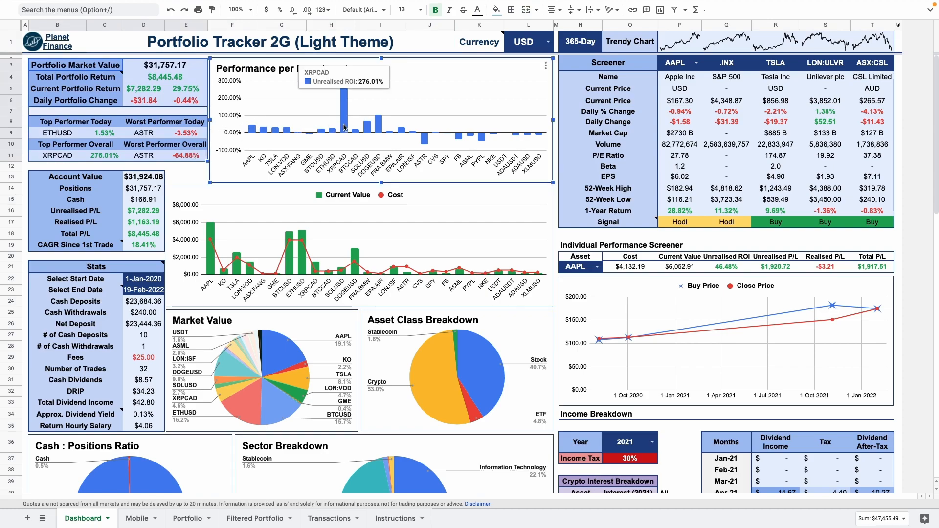
key(Escape)
scroll(148, 147, down, 4)
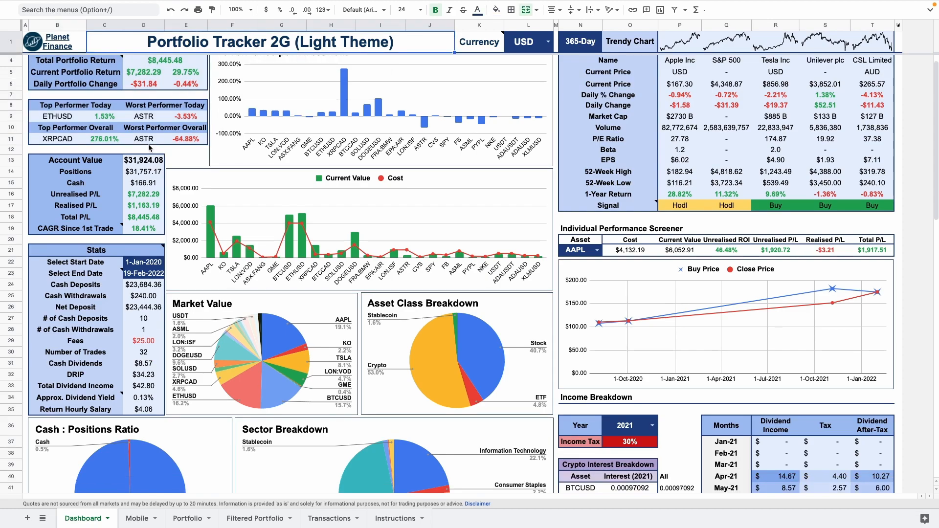
click(387, 388)
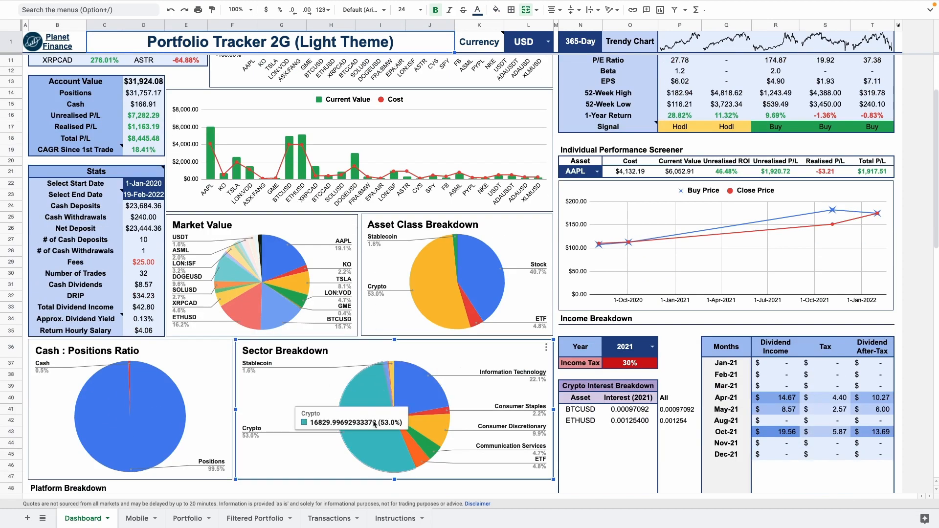
scroll(388, 389, down, 3)
drag(721, 237, 876, 409)
click(610, 294)
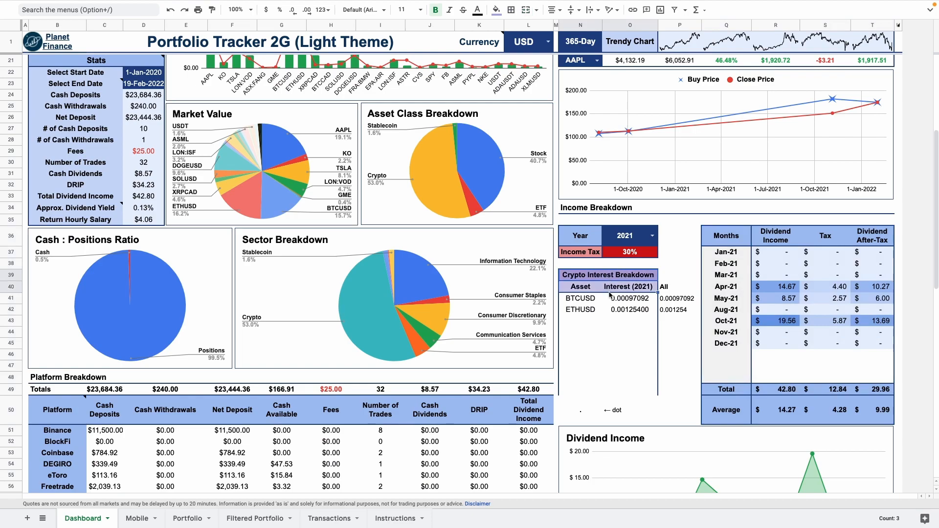
Examine the Platform Breakdown, Portfolio per Cryptocurrency and Crypto Breakdown per Platform tables on the dashboard.
scroll(274, 177, down, 5)
drag(94, 245, 105, 394)
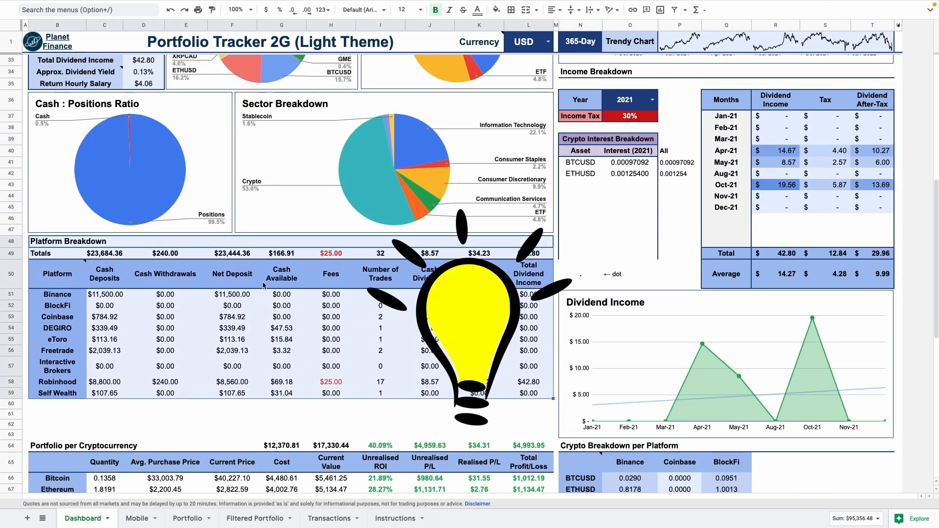
scroll(263, 285, down, 4)
drag(110, 258, 531, 376)
drag(584, 258, 636, 385)
scroll(465, 310, up, 15)
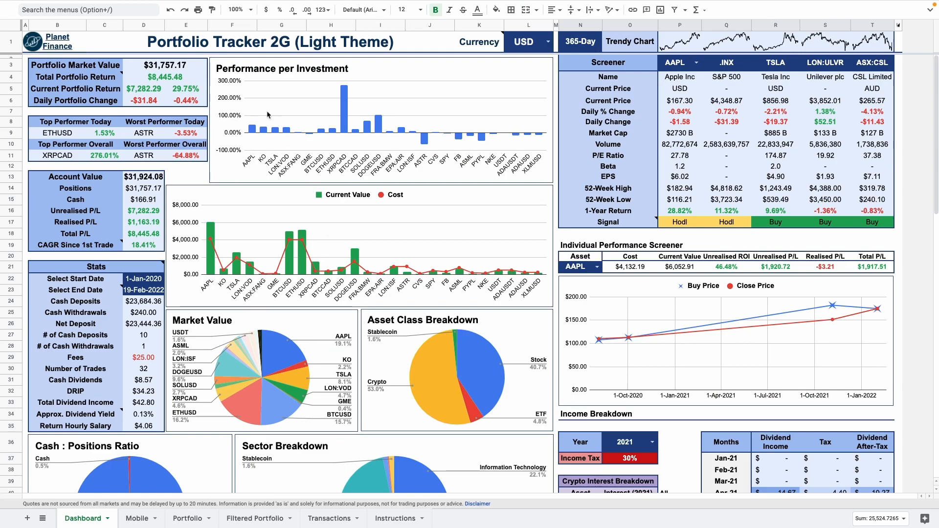
click(125, 39)
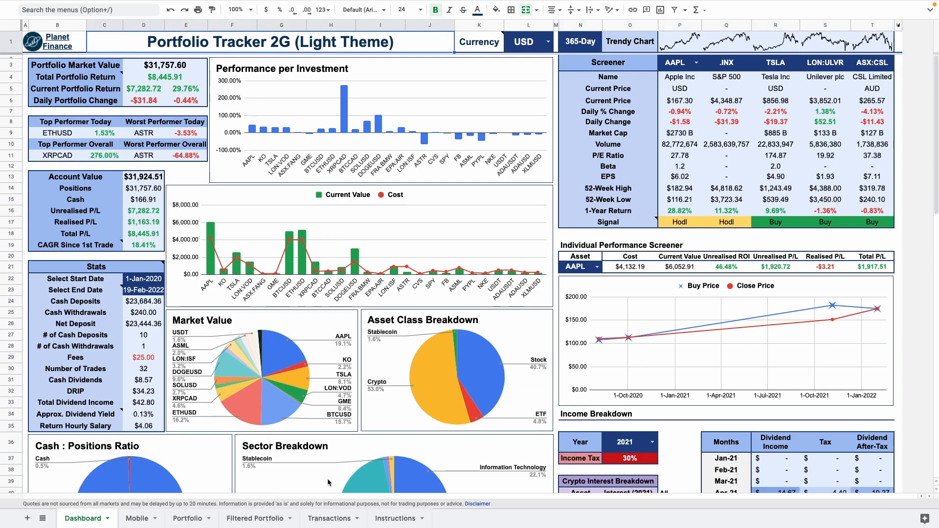
Open the Transactions sheet and review its Platform and Currency columns.
click(328, 518)
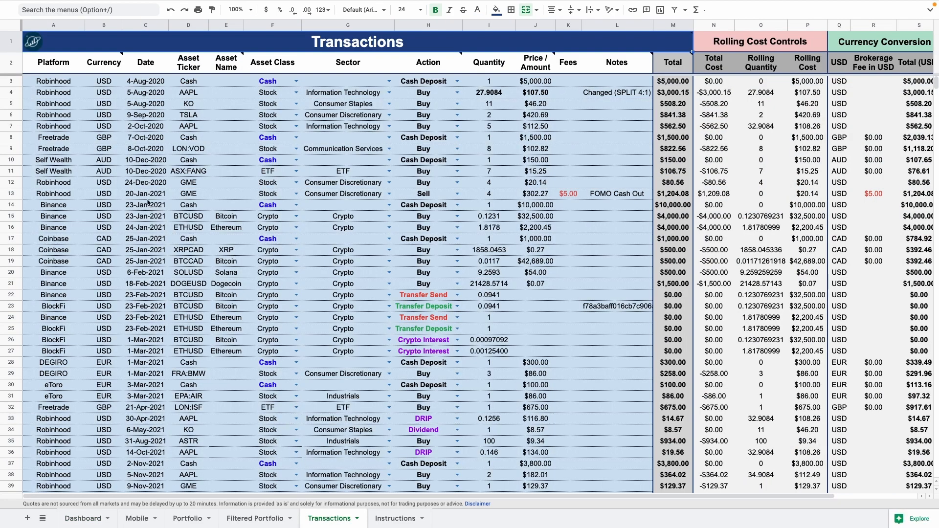
scroll(186, 200, down, 9)
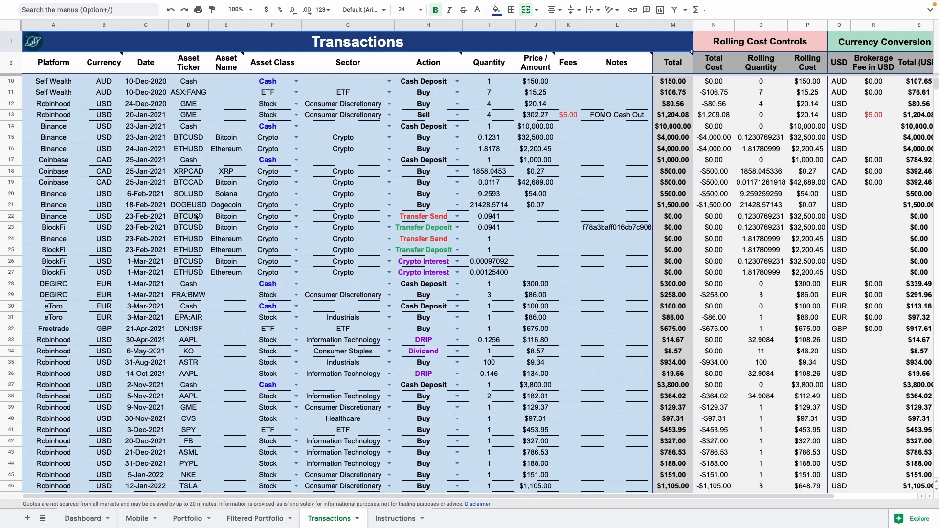
scroll(196, 217, up, 9)
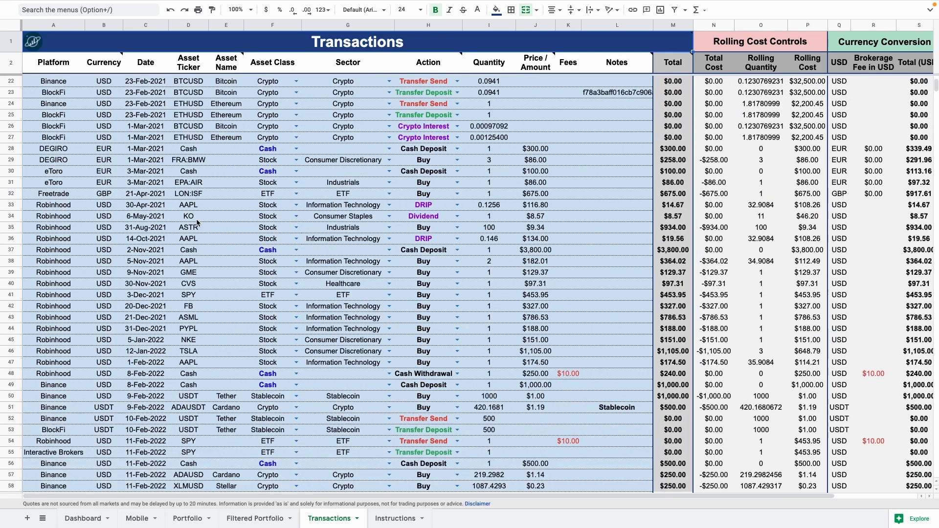
drag(51, 117, 52, 259)
click(102, 128)
drag(102, 128, 111, 299)
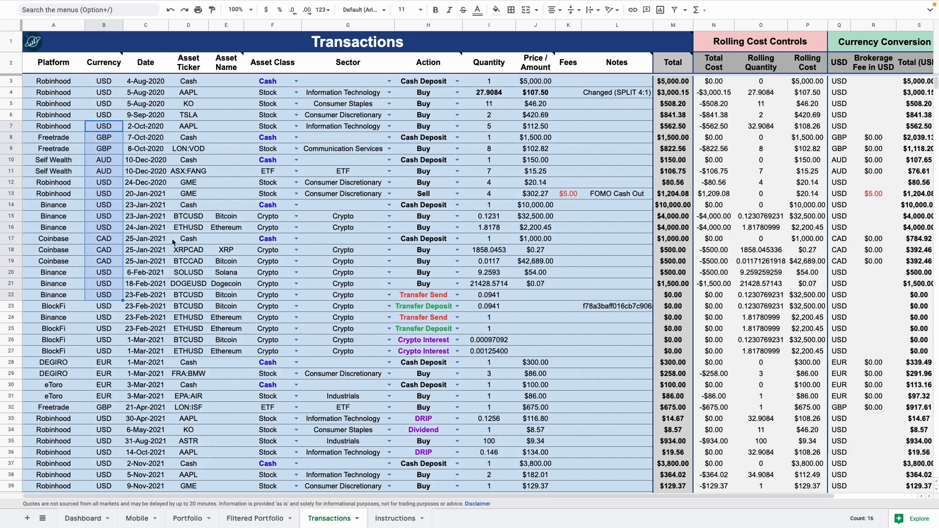
Review the Action types in the transaction log, including Buy, Transfer Send, Transfer Deposit, Dividend, DRIP, Crypto Interest and Cash Withdrawal.
click(447, 84)
drag(430, 97, 426, 126)
drag(427, 299, 434, 333)
scroll(418, 291, down, 2)
click(429, 362)
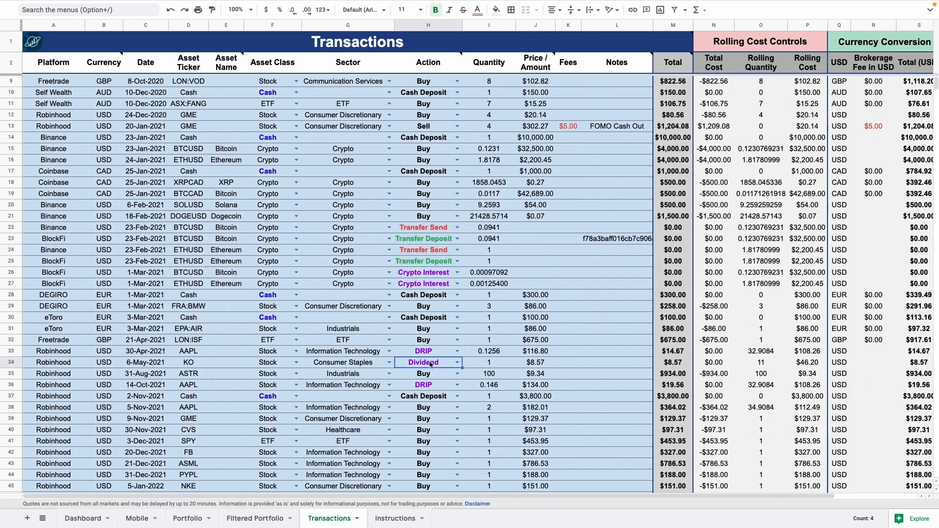
click(429, 353)
drag(431, 273, 429, 287)
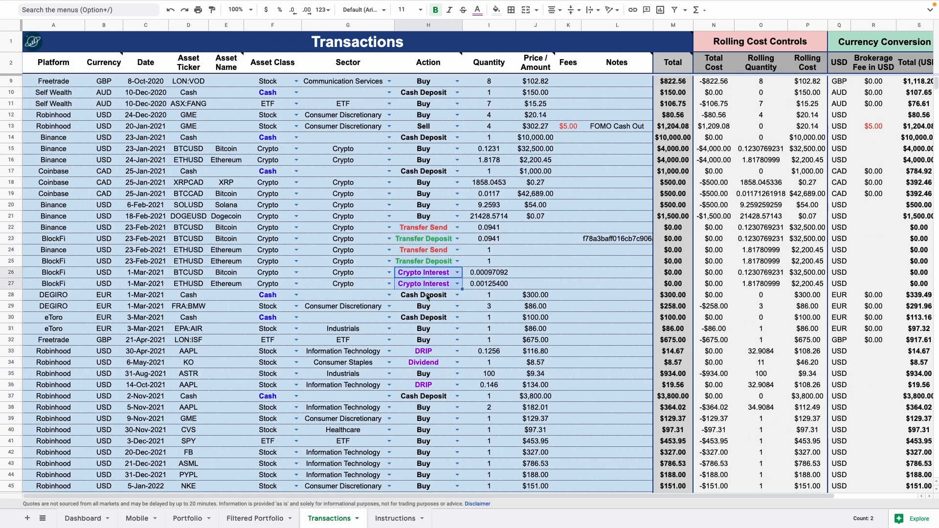
scroll(427, 323, down, 6)
click(433, 308)
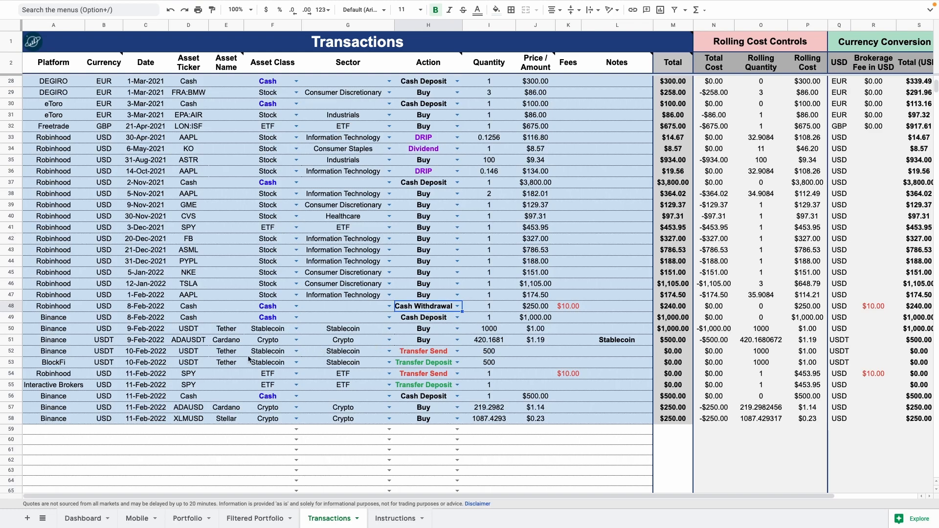
scroll(229, 335, up, 7)
scroll(229, 334, up, 1)
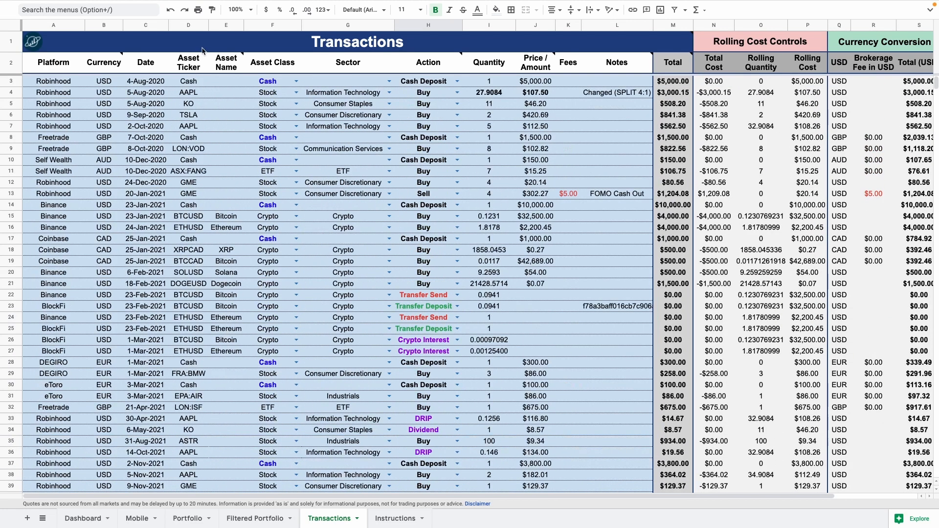
Open the Portfolio sheet and review the holdings' price, profit/loss, day return and benchmark return columns.
click(190, 519)
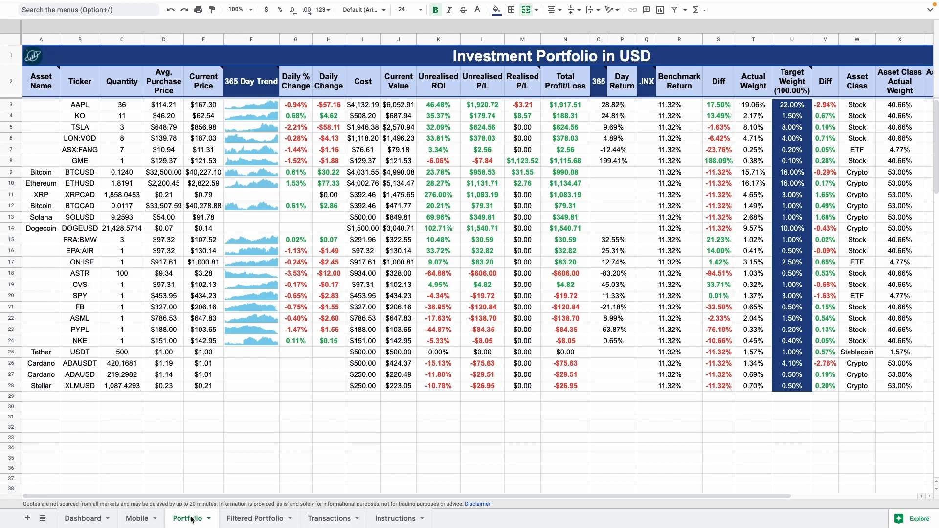
drag(8, 100, 8, 385)
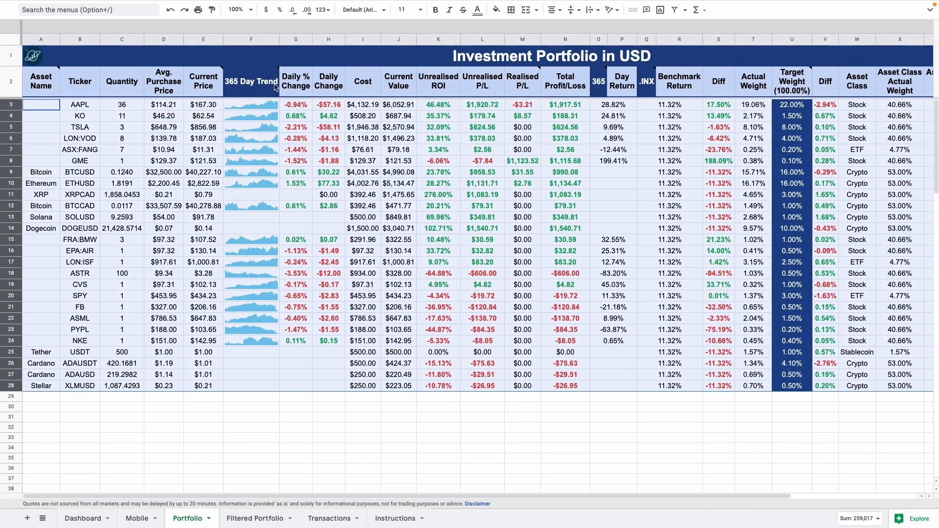
drag(169, 83, 546, 264)
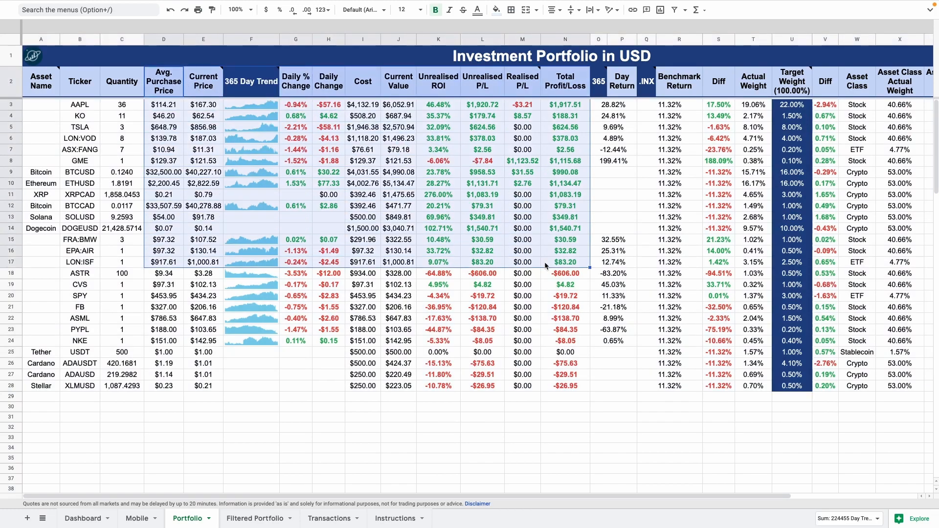
drag(623, 105, 623, 139)
drag(679, 105, 673, 307)
Review the Portfolio sheet's target weight difference and Sector columns, and return to its first columns.
scroll(747, 145, right, 3)
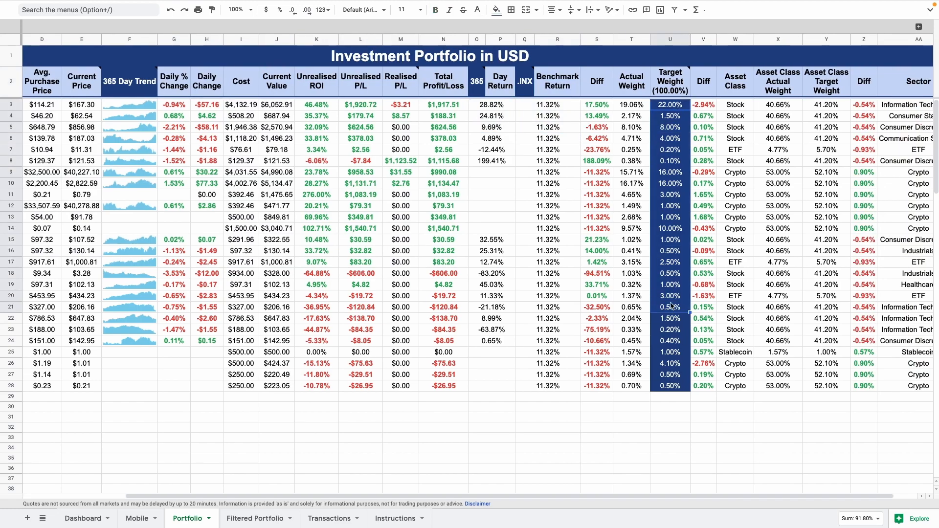
scroll(685, 293, right, 1)
drag(696, 81, 704, 247)
drag(860, 96, 868, 283)
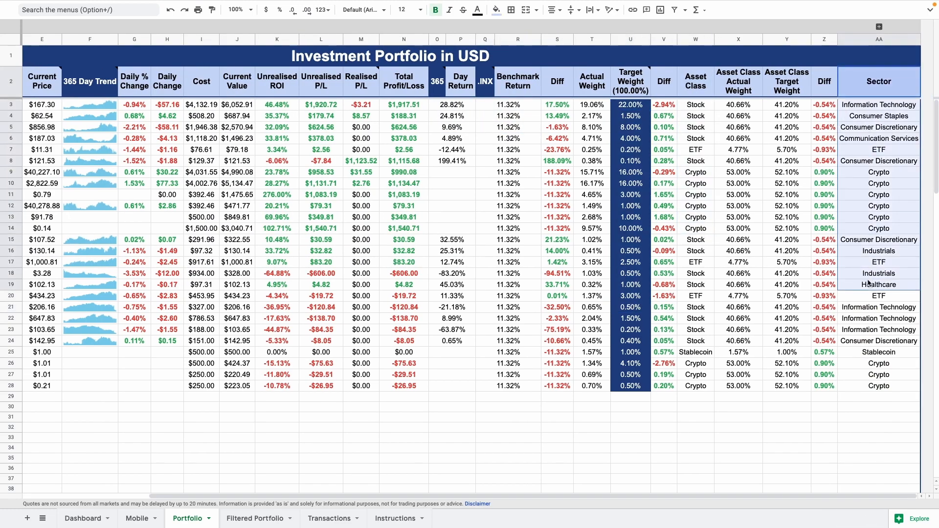
scroll(684, 319, left, 4)
click(102, 65)
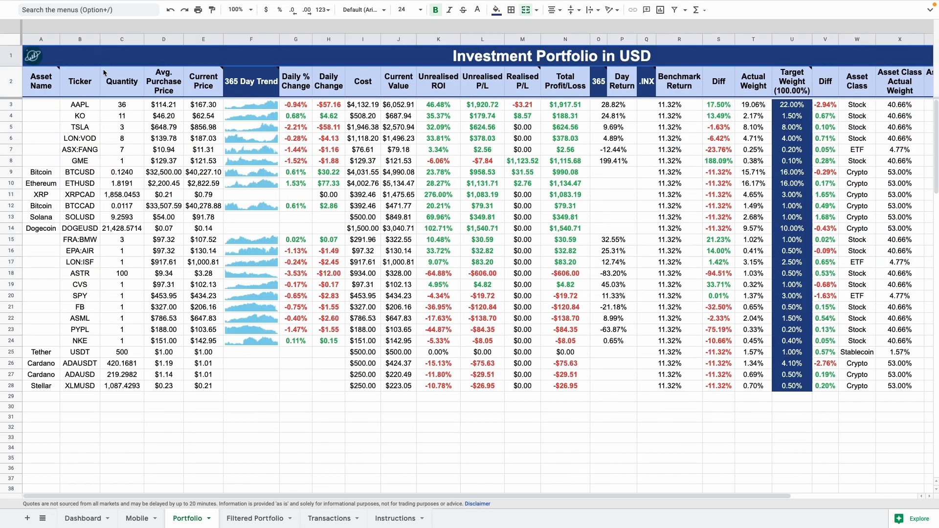
Go back to the Dashboard sheet and review the top and worst performers, Account Value and Stats tables.
click(91, 514)
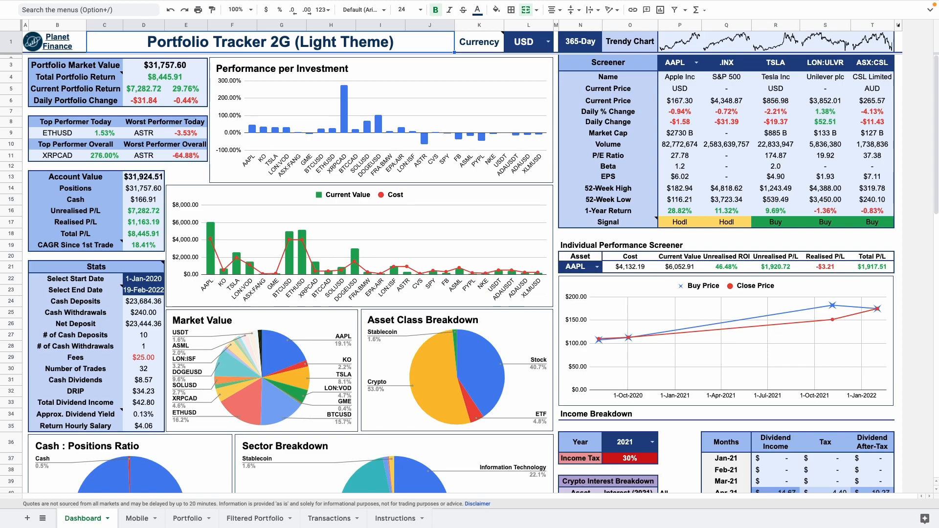
drag(37, 121, 194, 162)
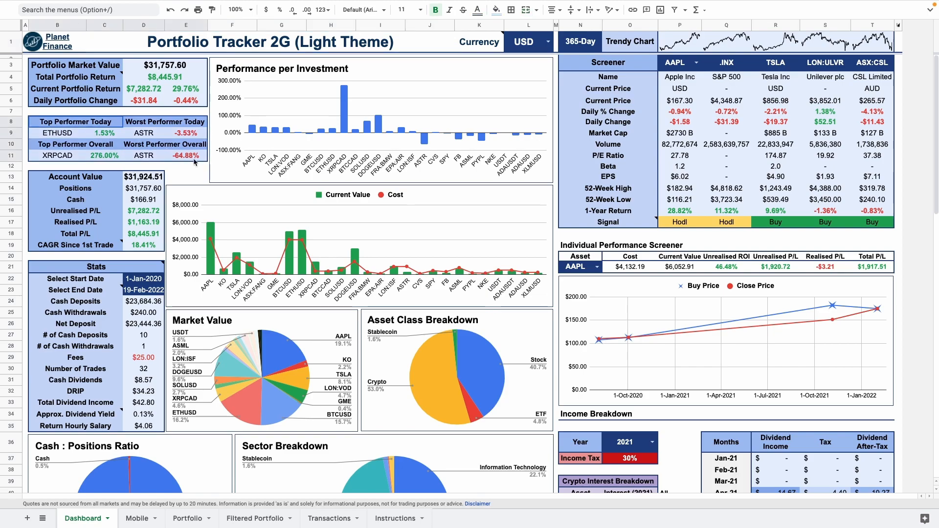
drag(93, 177, 138, 431)
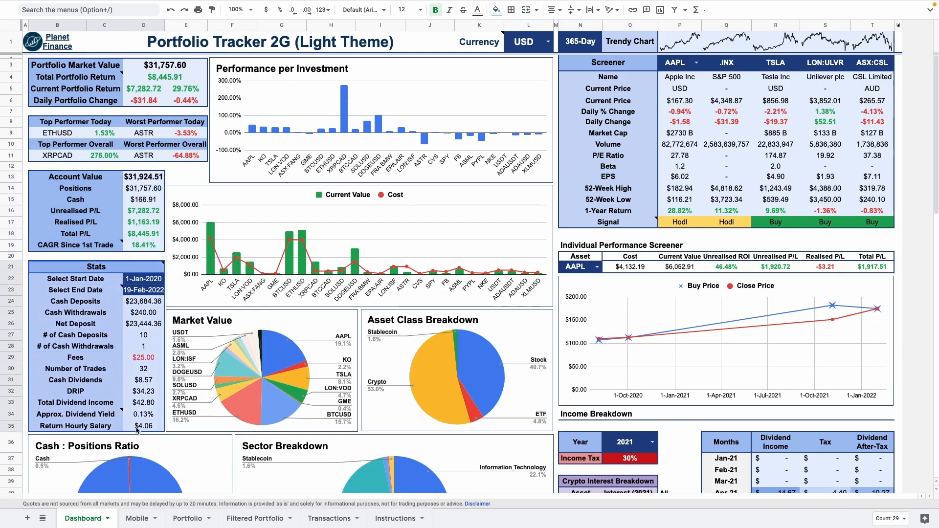
Try different start dates in the Stats table and undo the date changes.
double_click(144, 279)
click(180, 296)
click(167, 329)
double_click(144, 279)
click(180, 296)
click(155, 319)
double_click(144, 279)
click(180, 296)
key(ctrl+z)
key(ctrl+z)
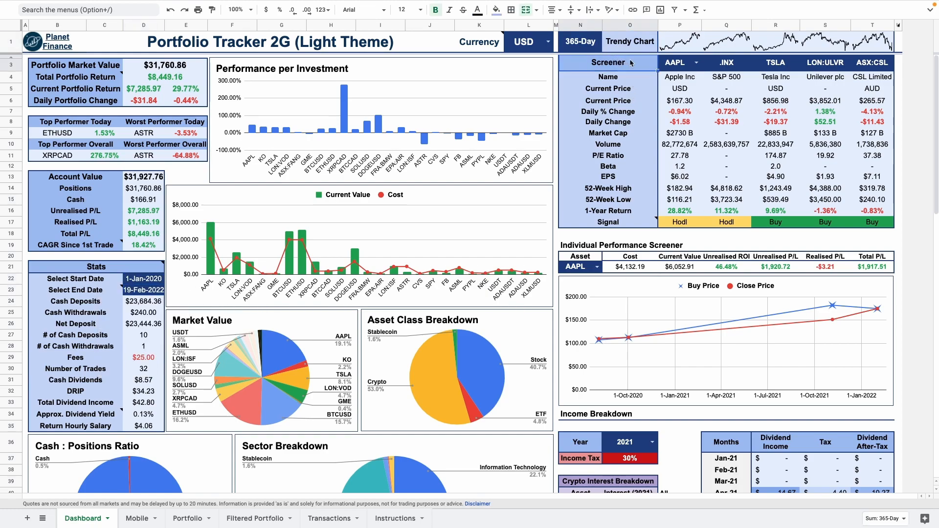
Switch the Screener's first asset to TSLA, to ASTR and back to AAPL, and examine the Signal row.
click(700, 64)
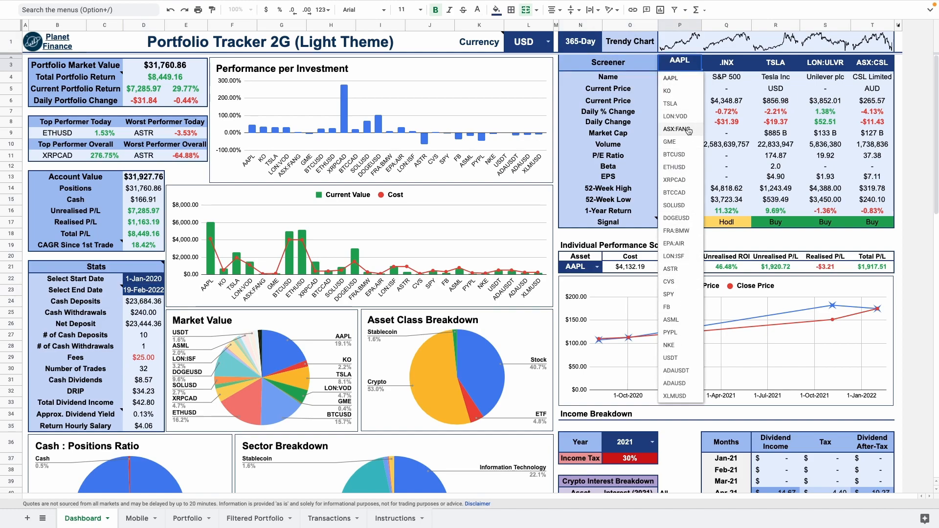
click(685, 104)
click(695, 63)
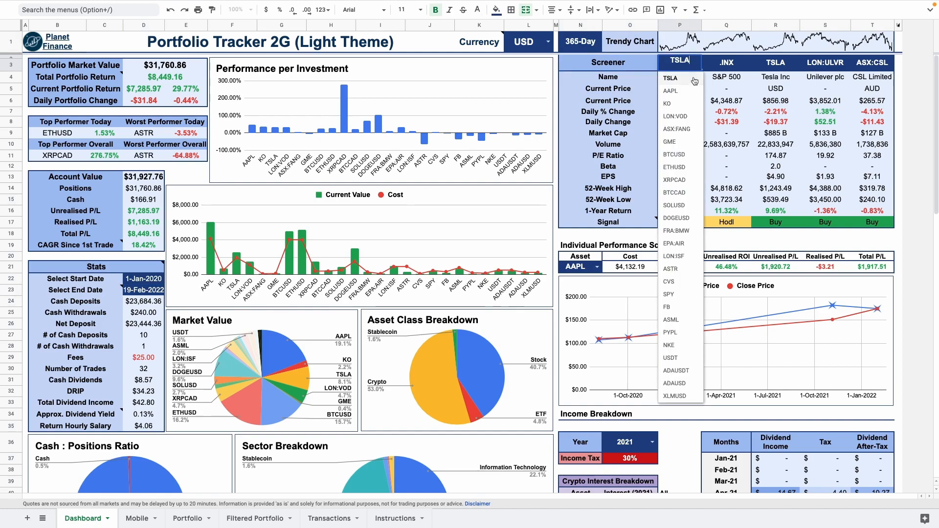
click(672, 268)
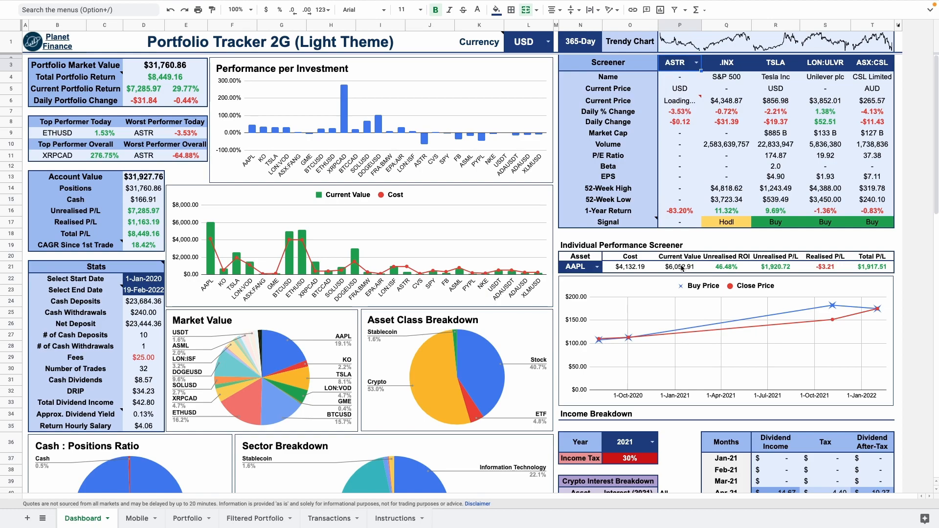
click(696, 64)
click(682, 89)
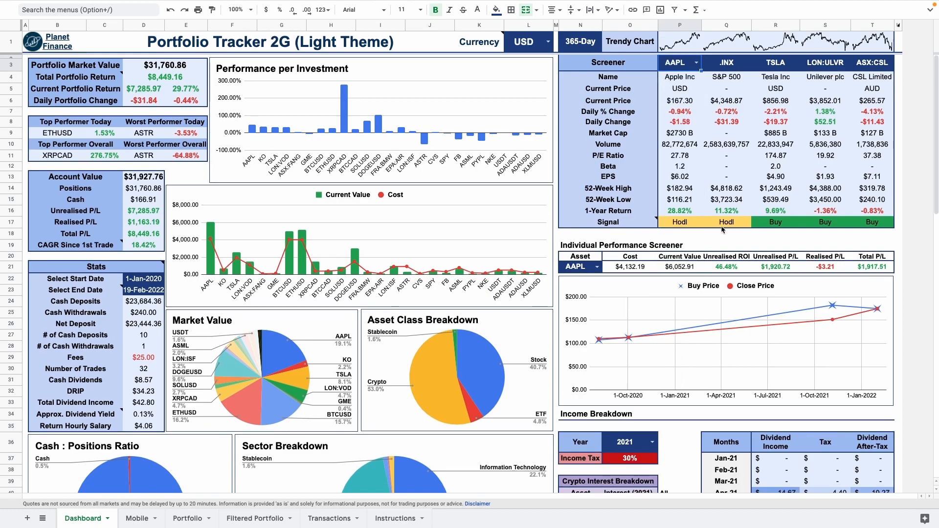
drag(729, 226, 851, 227)
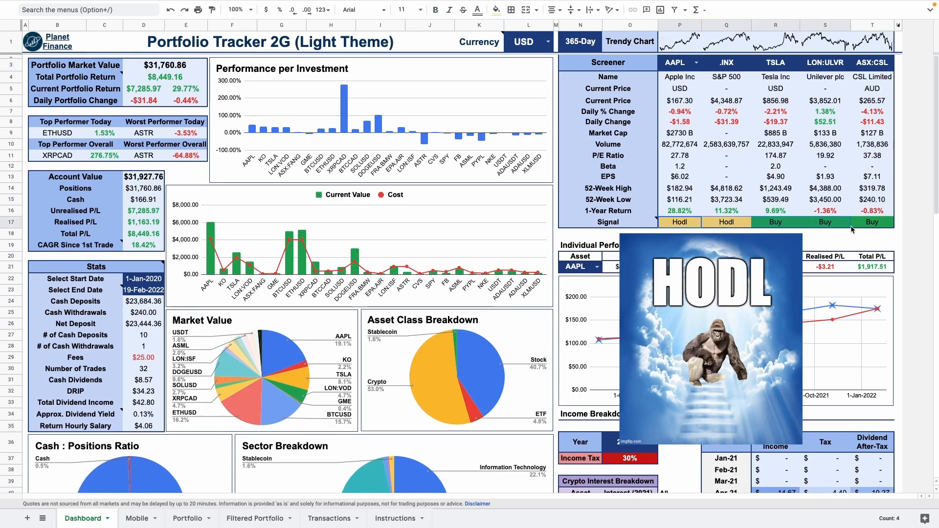
Switch the Individual Performance Screener to LON:ISF and back to AAPL, and inspect AAPL's buy price for 5-Nov-2021 in the chart.
click(597, 267)
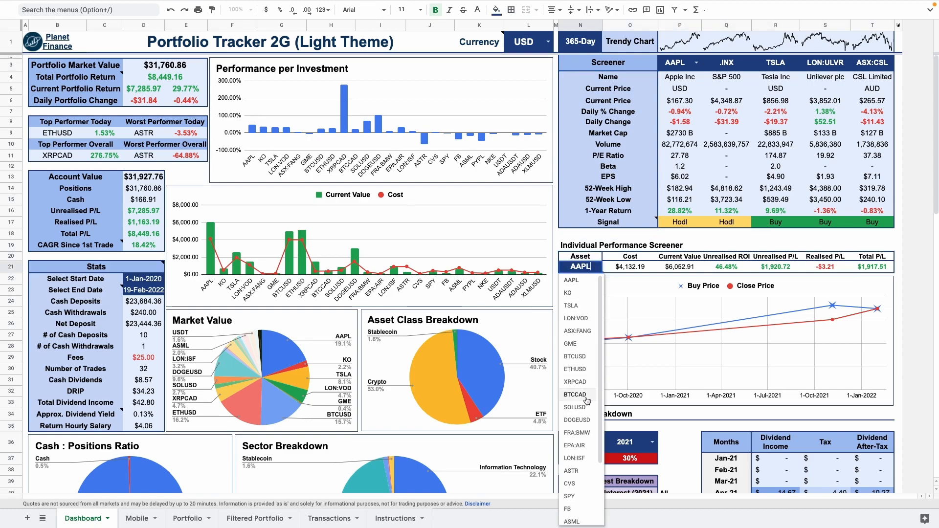
click(580, 281)
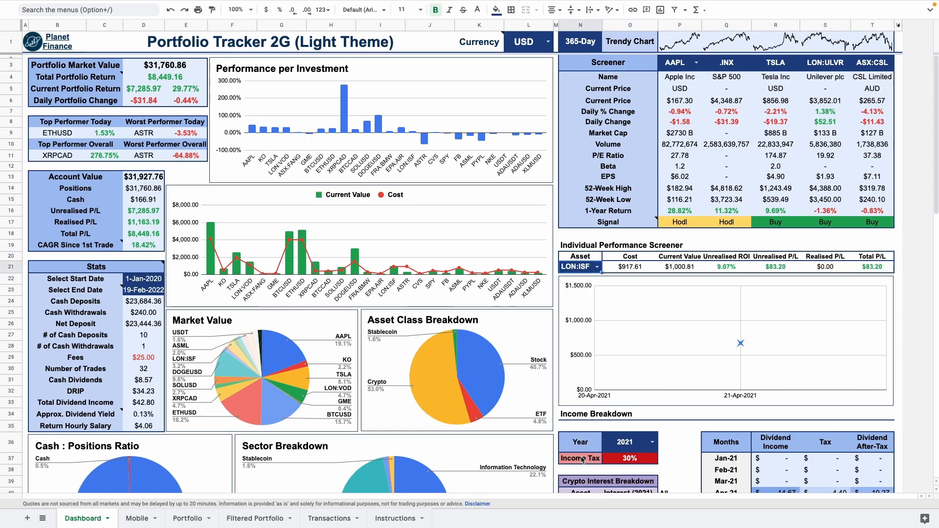
click(588, 296)
mouse_move(829, 312)
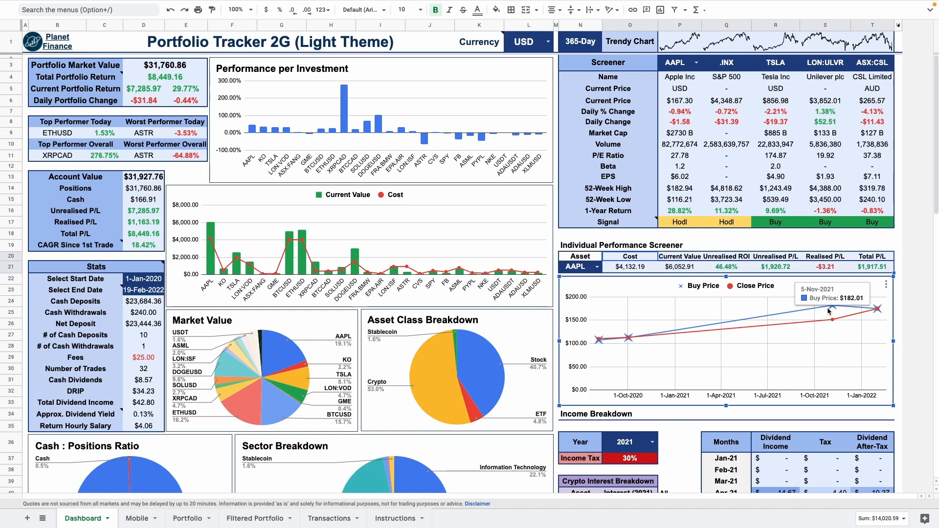
Inspect the DOGEUSD slice of the Market Value chart and the Crypto slice of the Asset Class Breakdown chart.
click(385, 364)
click(231, 367)
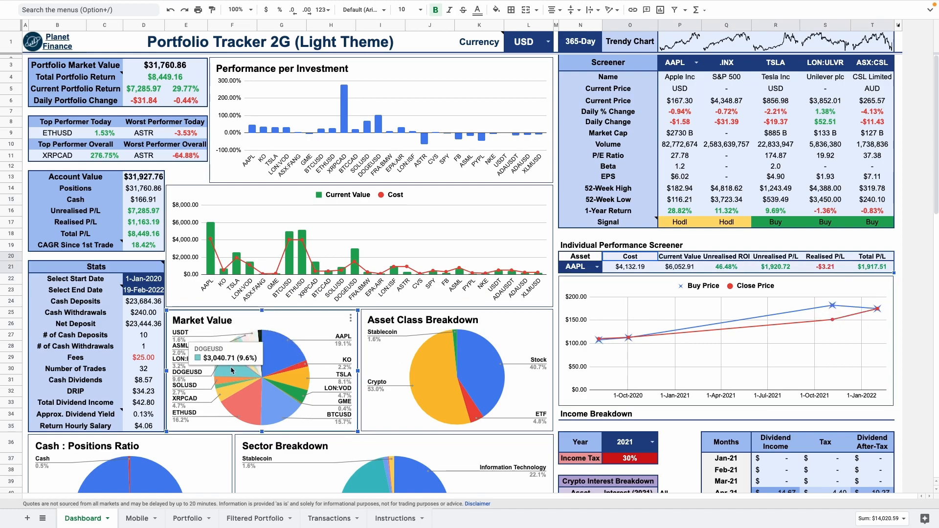
click(434, 354)
mouse_move(436, 375)
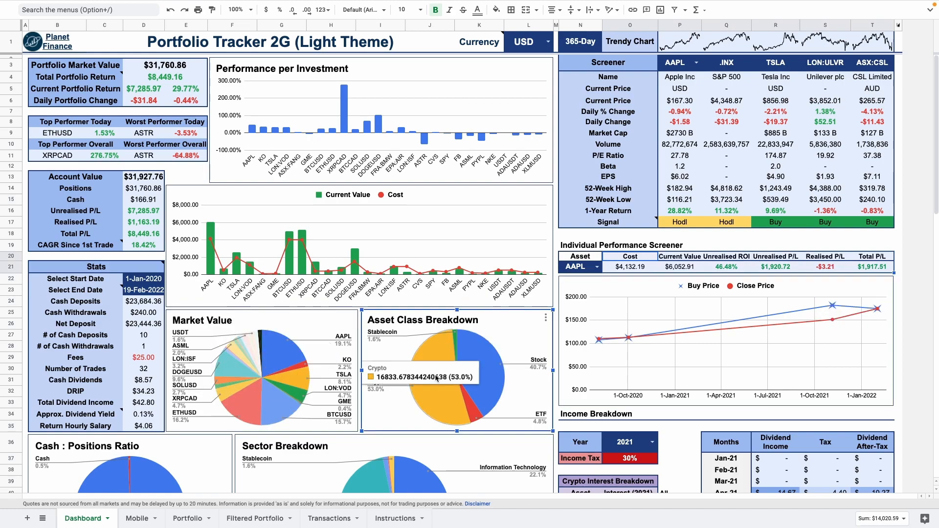
Examine the Sector Breakdown chart and the Income Breakdown section's crypto interest and monthly dividend tables.
scroll(437, 376, down, 5)
click(411, 264)
mouse_move(376, 277)
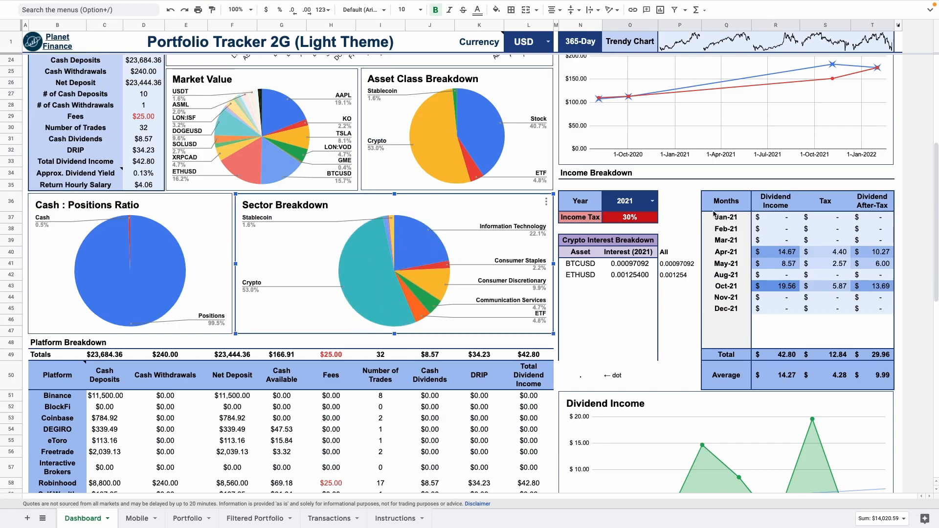
drag(607, 240, 605, 358)
drag(732, 203, 864, 385)
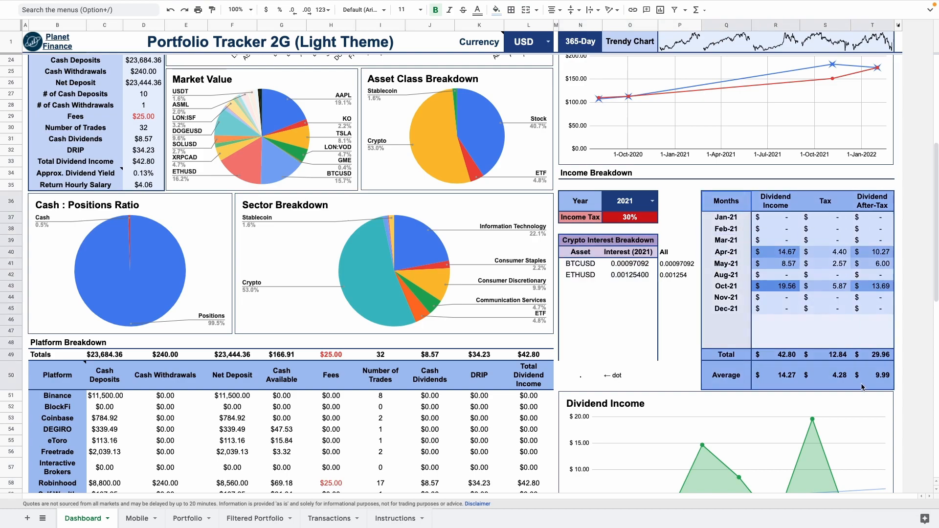
Switch the Income Breakdown year to 2020 and back to 2021.
click(653, 201)
click(644, 218)
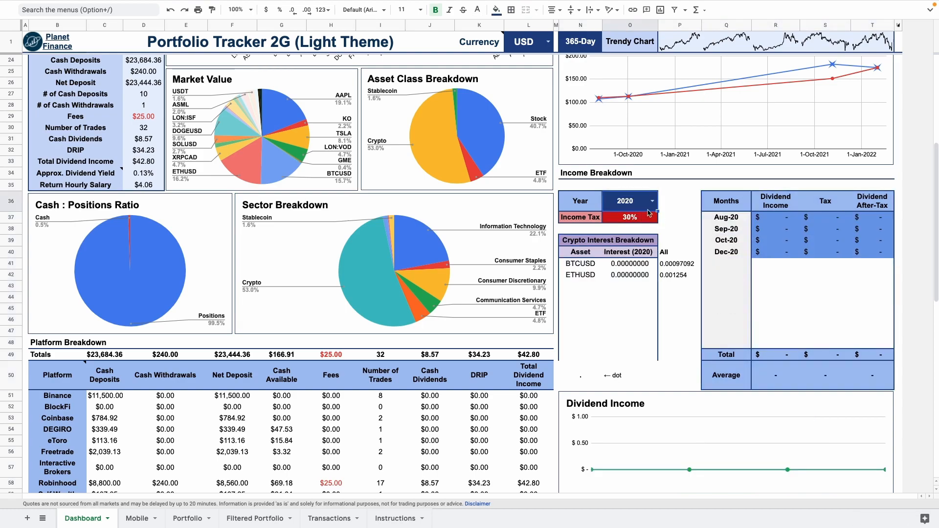
click(653, 202)
click(627, 229)
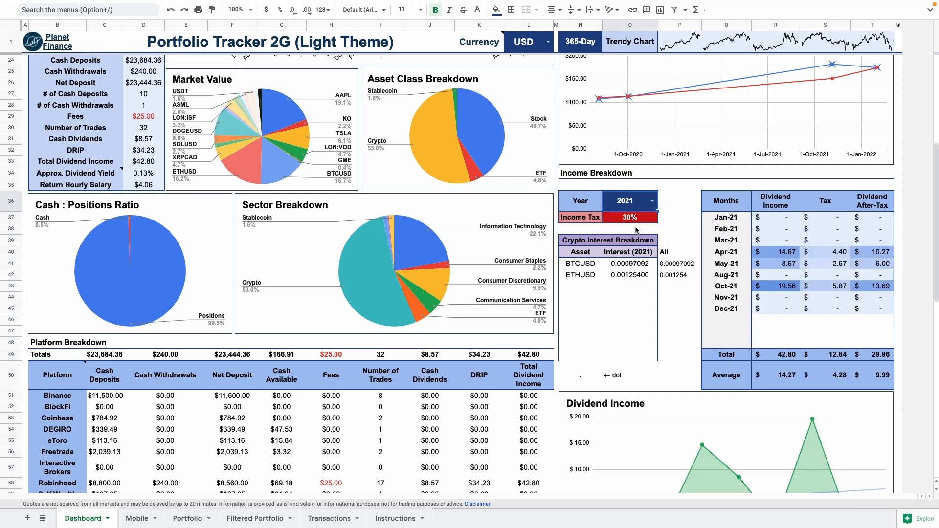
Examine the Platform Breakdown table, including its platform names, cash available, number of trades and the Robinhood row.
scroll(588, 225, down, 5)
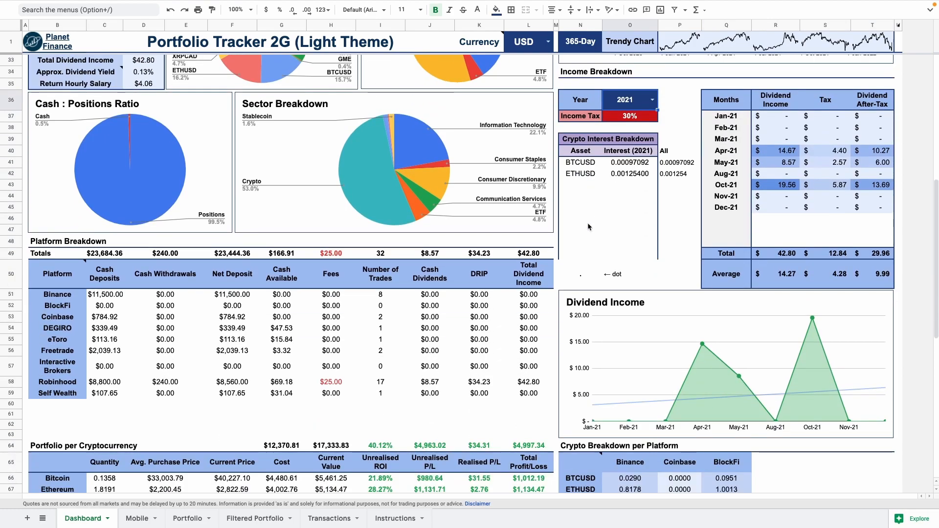
click(122, 221)
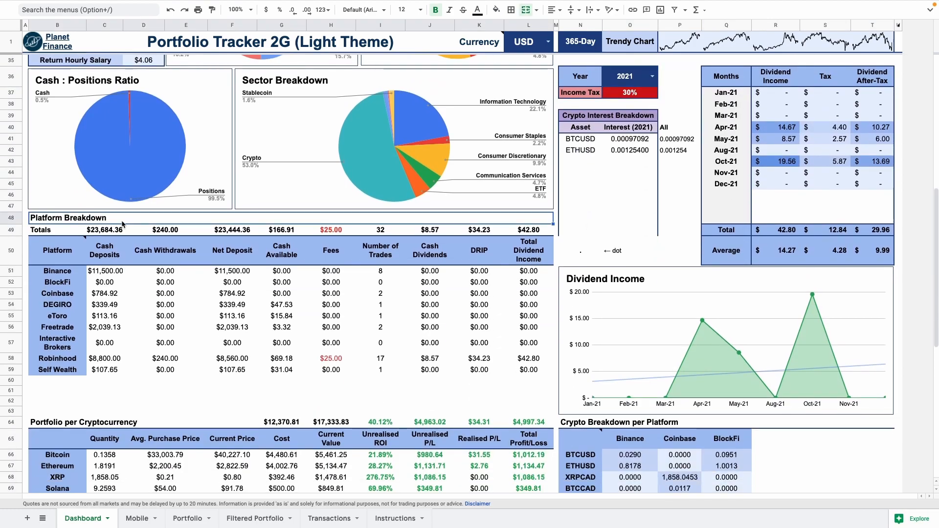
click(587, 262)
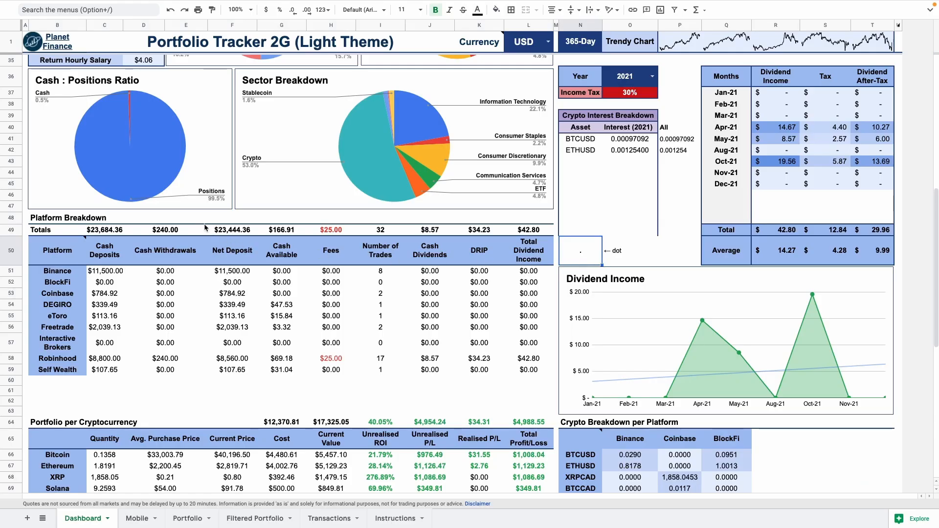
click(194, 221)
drag(57, 271, 67, 375)
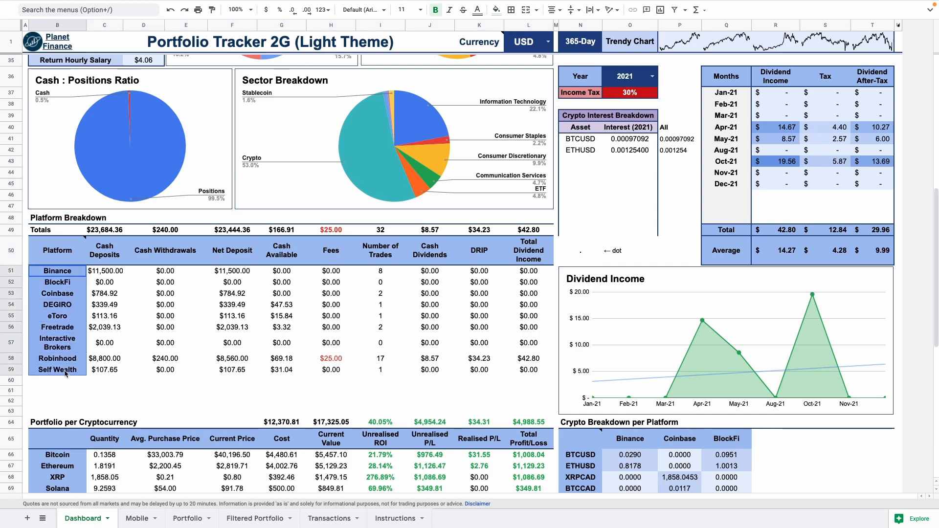
drag(268, 287, 274, 372)
drag(381, 252, 379, 373)
click(337, 360)
click(13, 360)
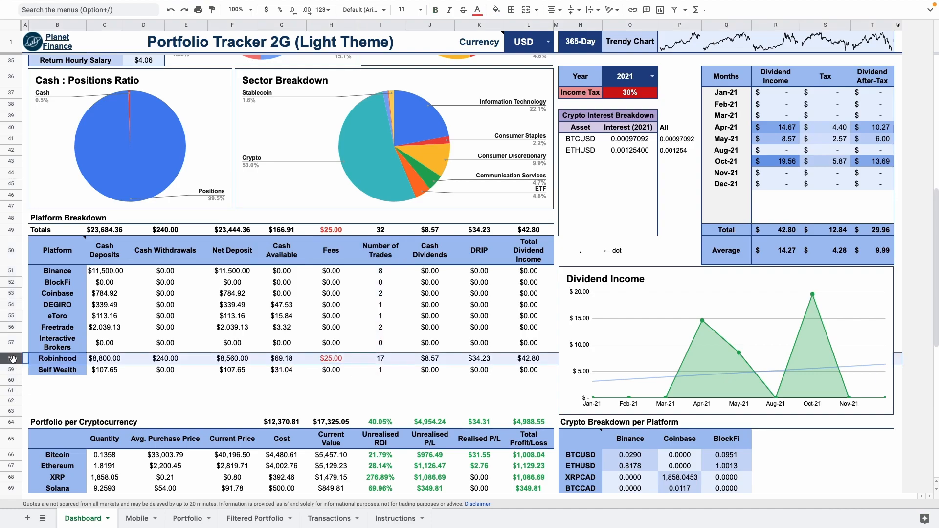
Examine the coins in the Portfolio per Cryptocurrency table and the assets and platforms in Crypto Breakdown per Platform.
scroll(221, 272, down, 6)
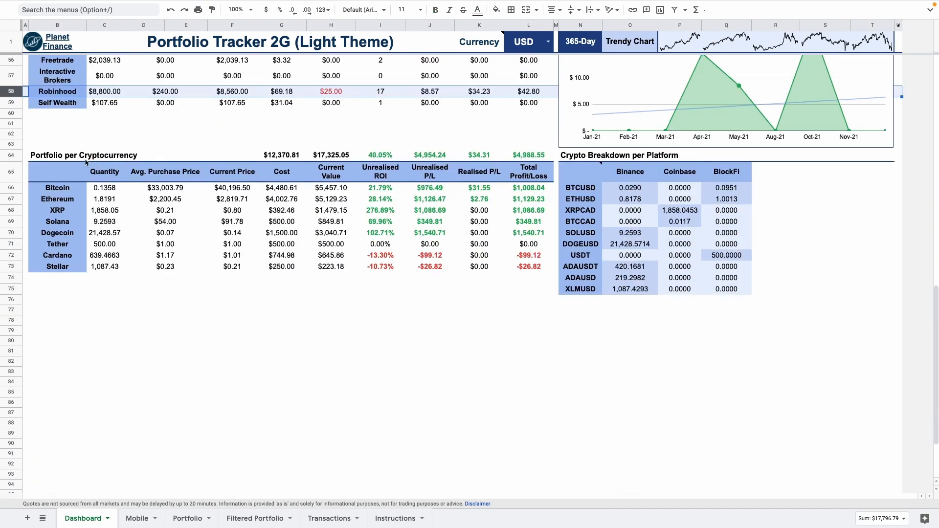
click(86, 157)
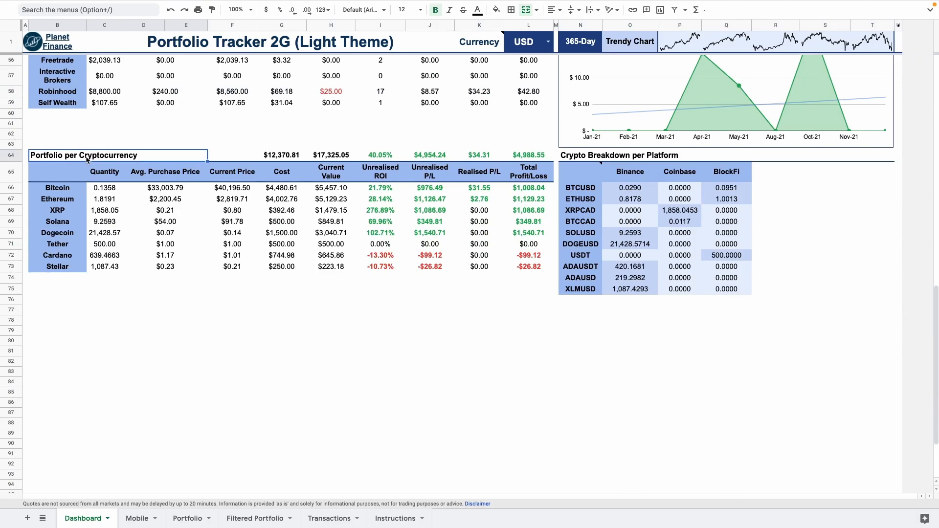
drag(60, 190, 77, 264)
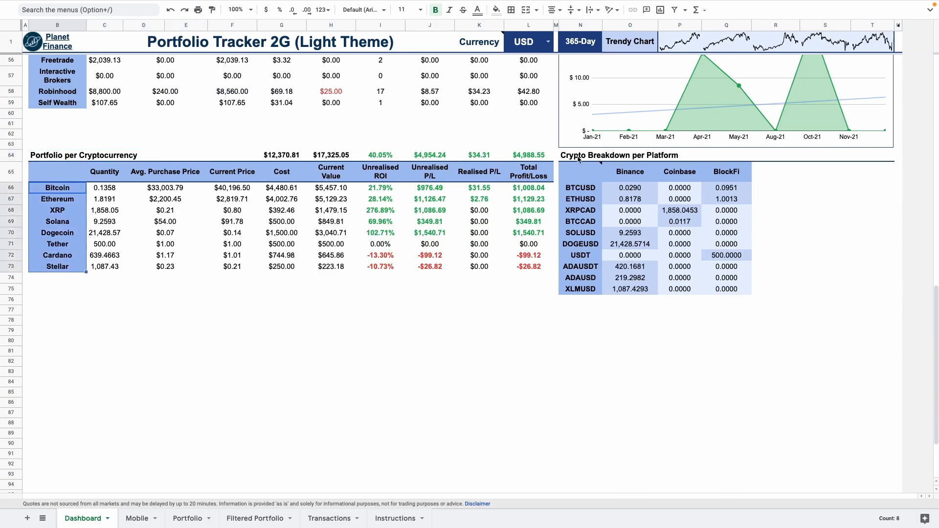
click(575, 159)
drag(580, 186, 578, 288)
click(642, 169)
drag(672, 169, 727, 171)
Try EUR and several other currencies in the dashboard's currency selector and return it to USD.
scroll(468, 222, up, 10)
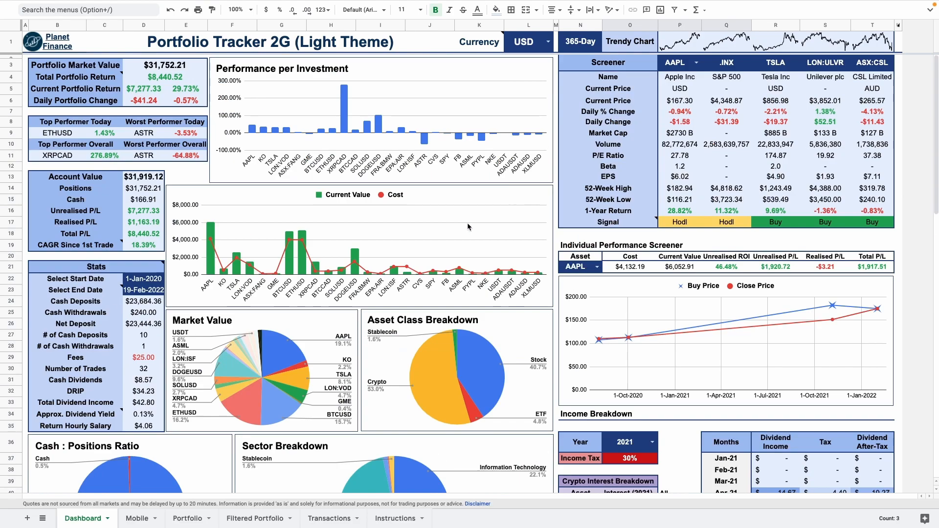
click(548, 42)
click(541, 67)
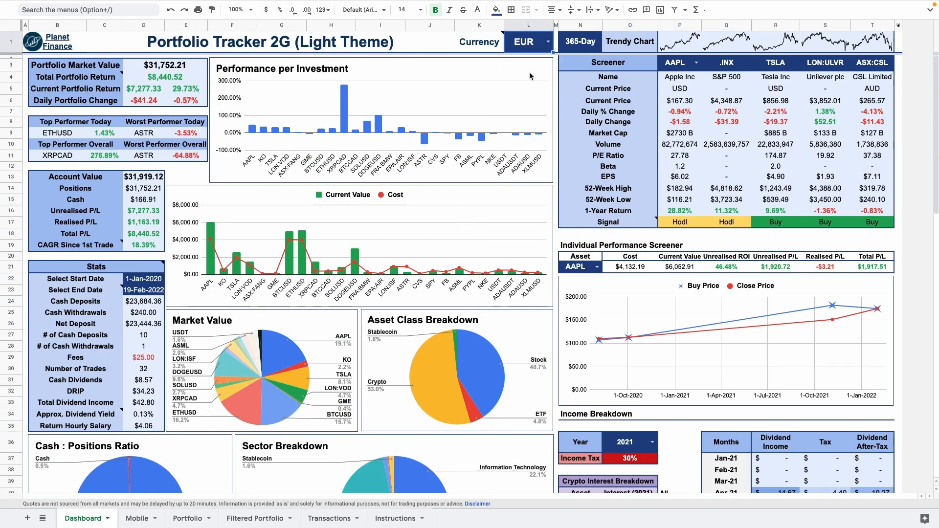
click(549, 42)
click(526, 79)
click(549, 42)
click(528, 101)
click(548, 42)
click(536, 110)
click(549, 42)
click(537, 61)
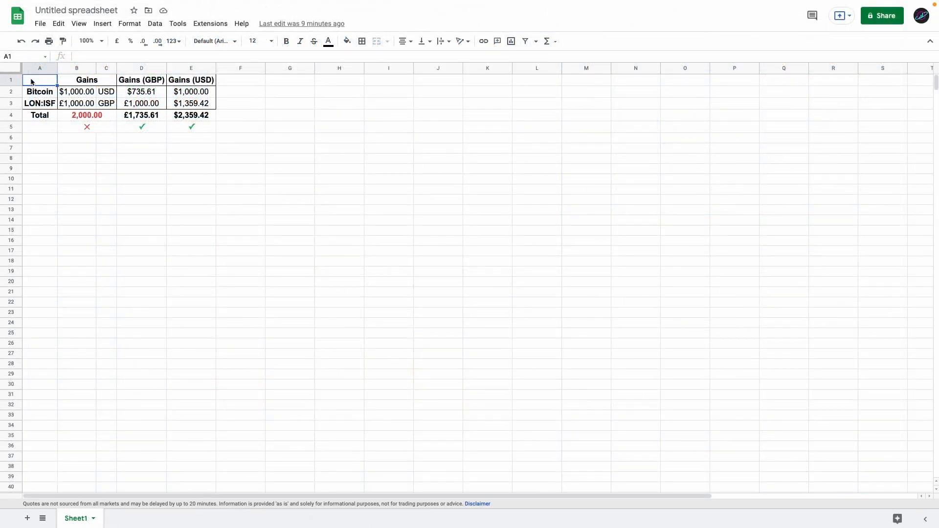
In the untitled example spreadsheet, compare the mixed-currency gains total with the converted GBP and USD totals.
click(80, 95)
click(77, 105)
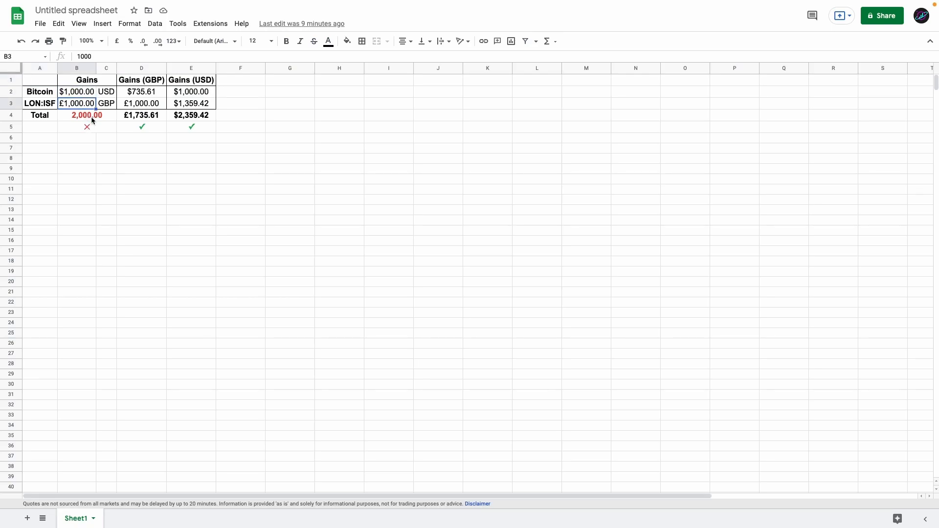
drag(92, 120, 92, 127)
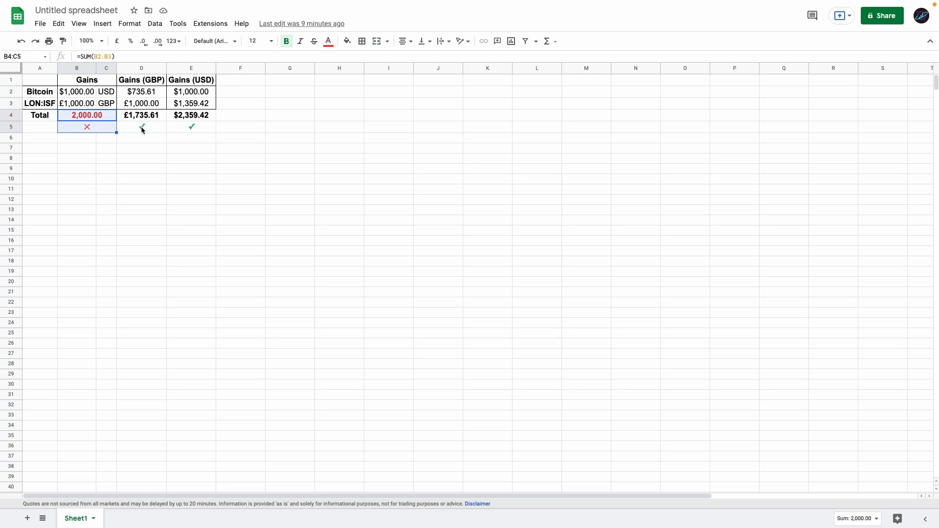
click(144, 119)
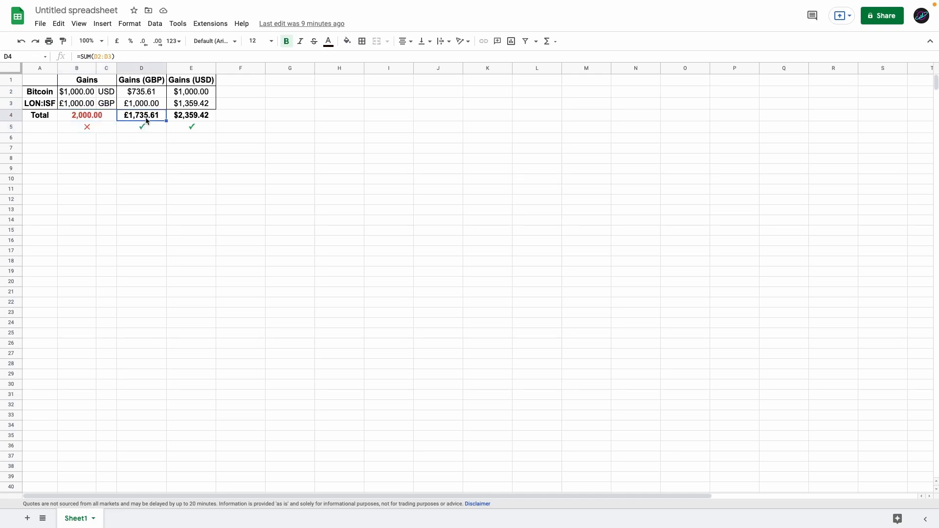
click(186, 119)
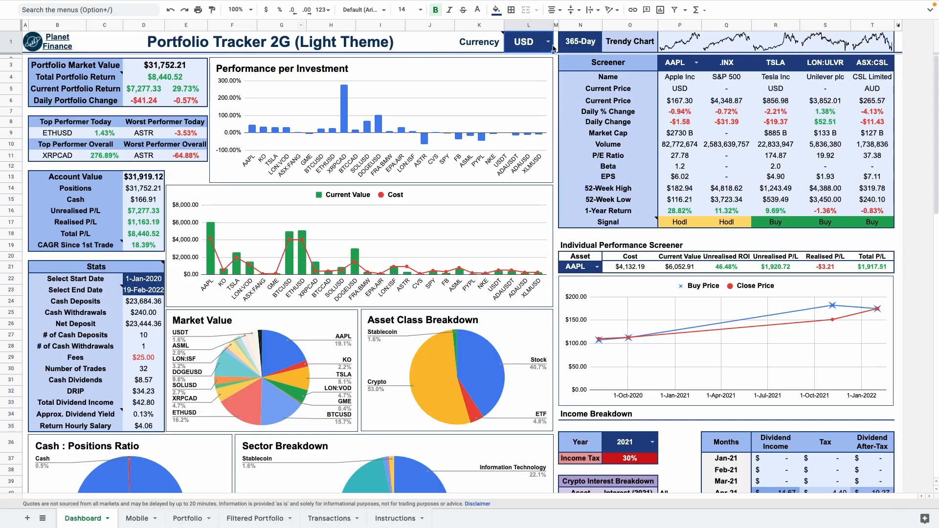
Review the currencies offered in the Portfolio Tracker 2G dashboard's selector, keeping USD selected.
click(549, 45)
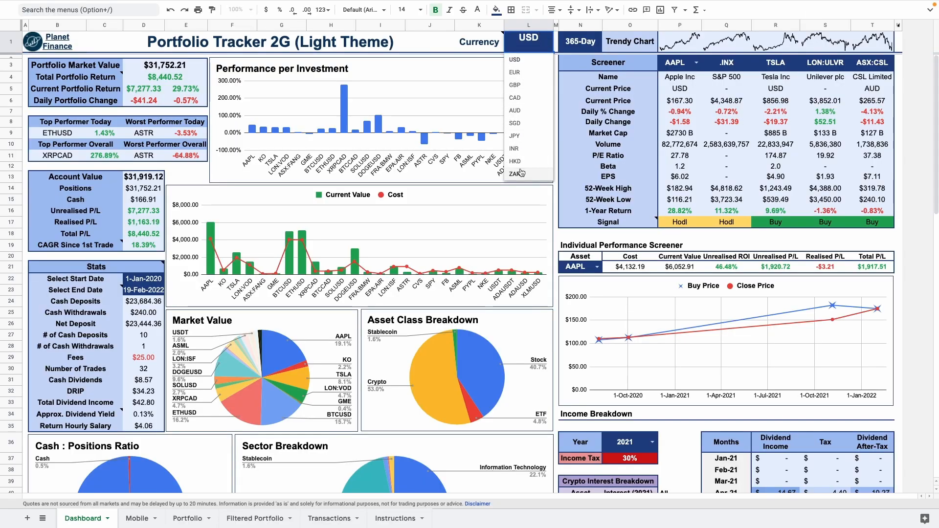
click(519, 64)
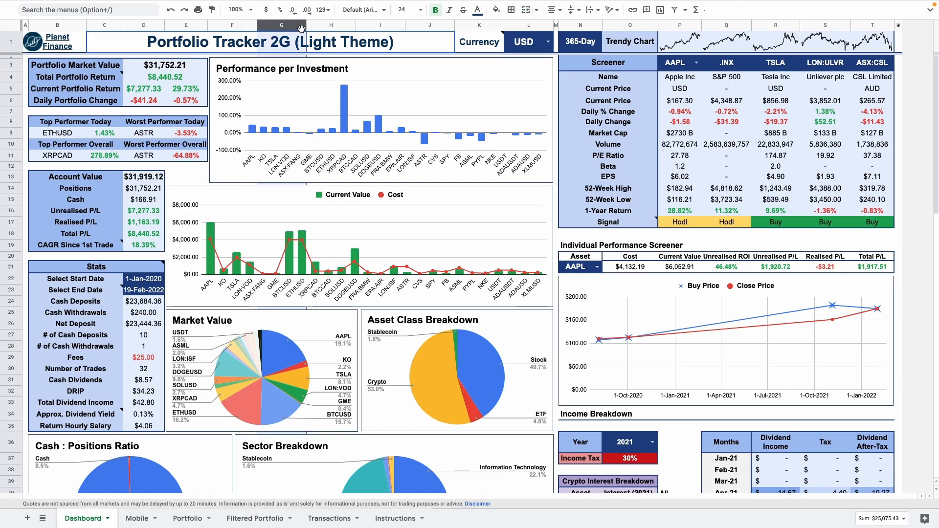
Look over the Light Theme and Cyber Punk Theme dashboards and view the Cyber Punk version's Portfolio sheet.
click(271, 49)
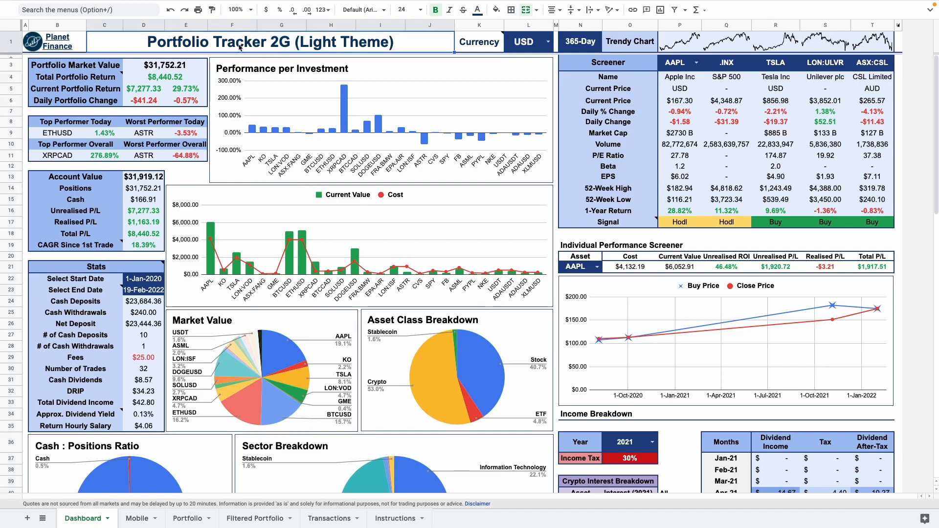
scroll(132, 289, down, 5)
scroll(130, 280, up, 5)
mouse_move(130, 275)
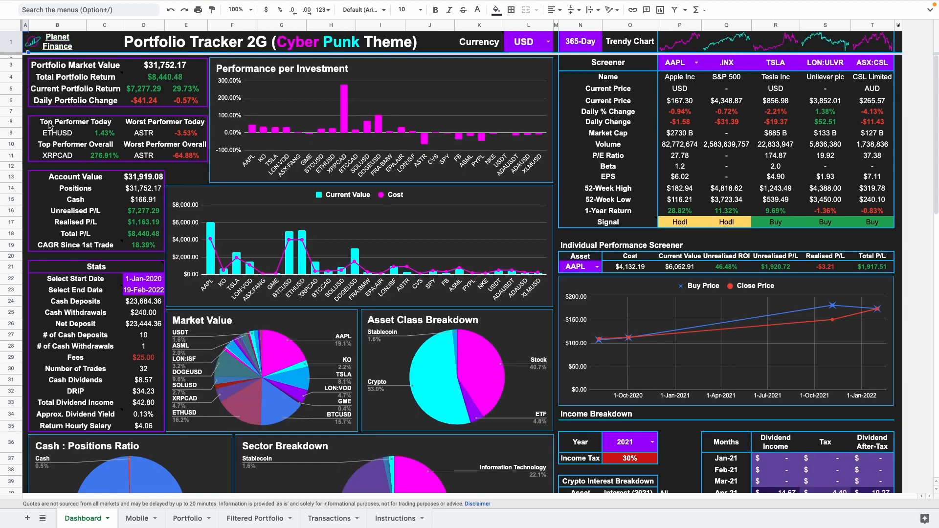
scroll(118, 226, down, 10)
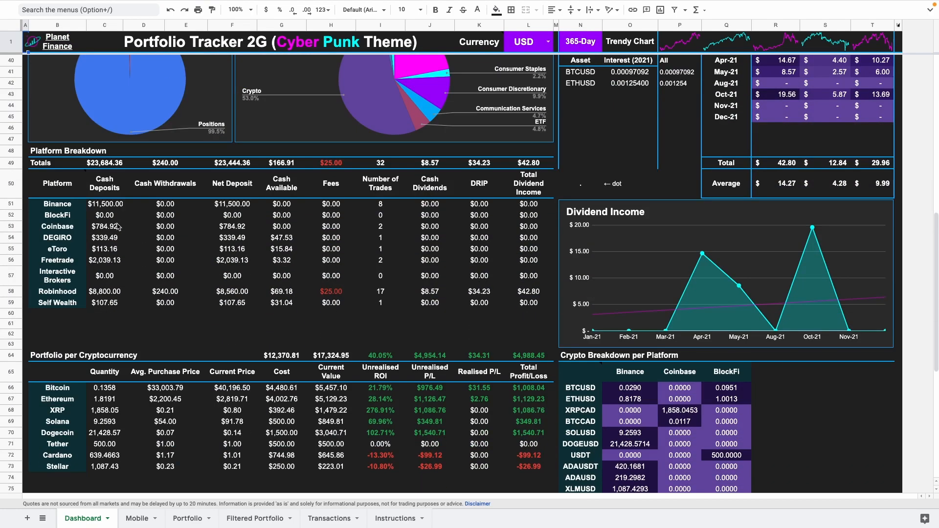
click(186, 519)
scroll(239, 338, down, 2)
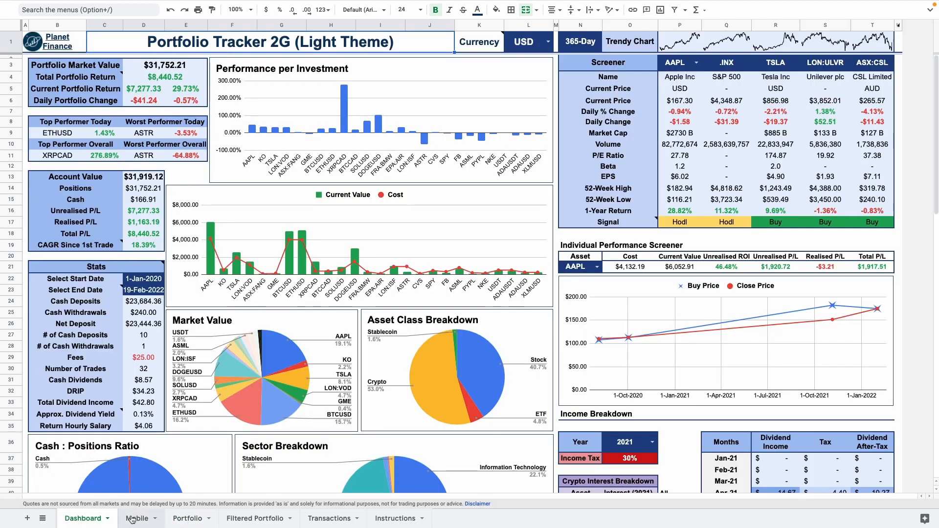
Examine the Mobile sheet from its summary figures and charts down to the platform and cryptocurrency tables.
click(137, 519)
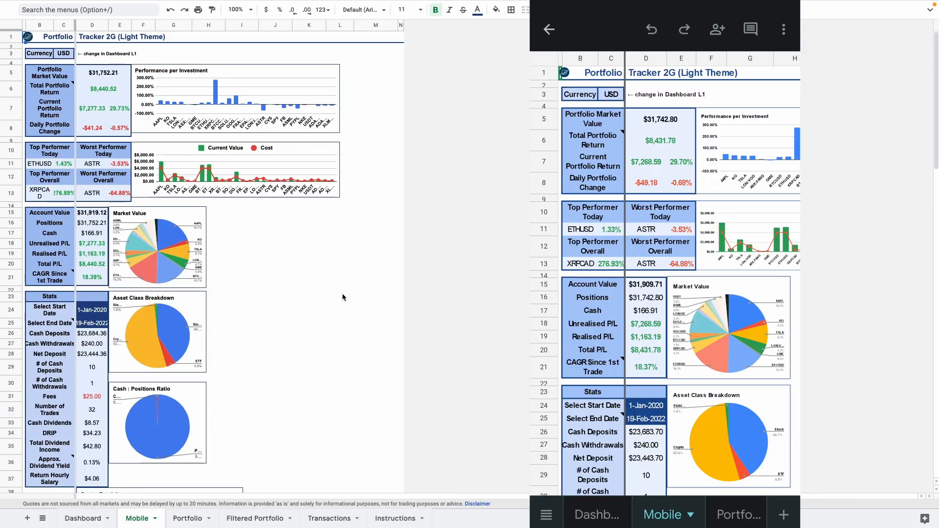
scroll(342, 294, down, 3)
scroll(343, 294, down, 1)
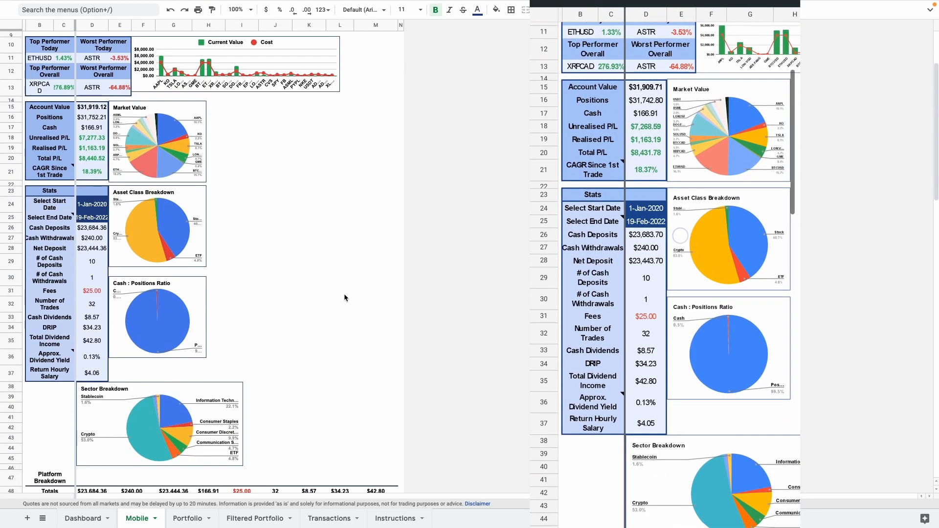
scroll(349, 292, down, 4)
scroll(365, 264, down, 5)
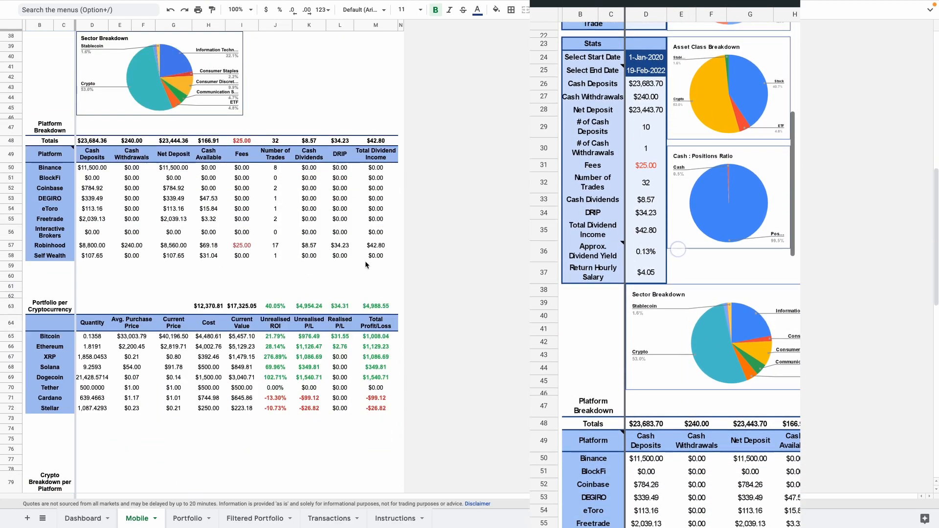
scroll(362, 270, down, 5)
scroll(362, 271, down, 5)
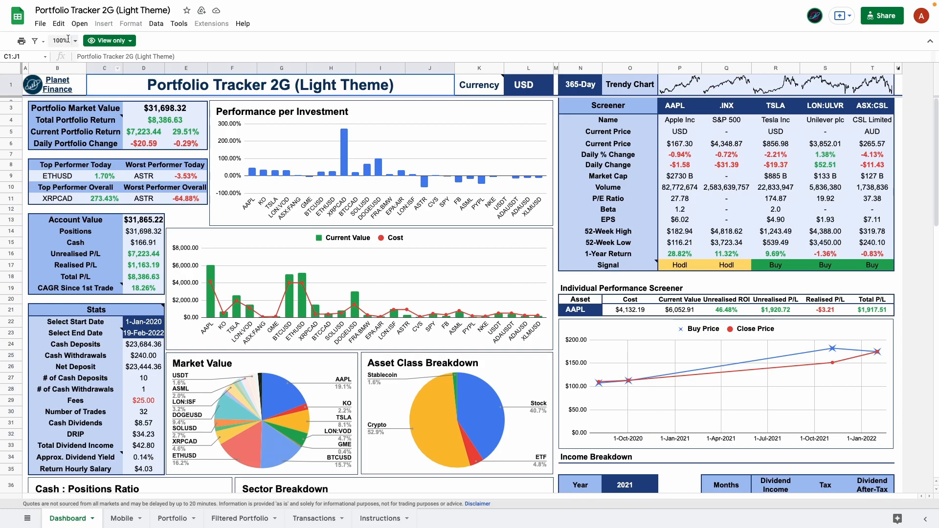
Make a copy of the view-only tracker in My Drive, named My Portfolio Tracker 2G (Light Theme).
click(40, 23)
click(109, 91)
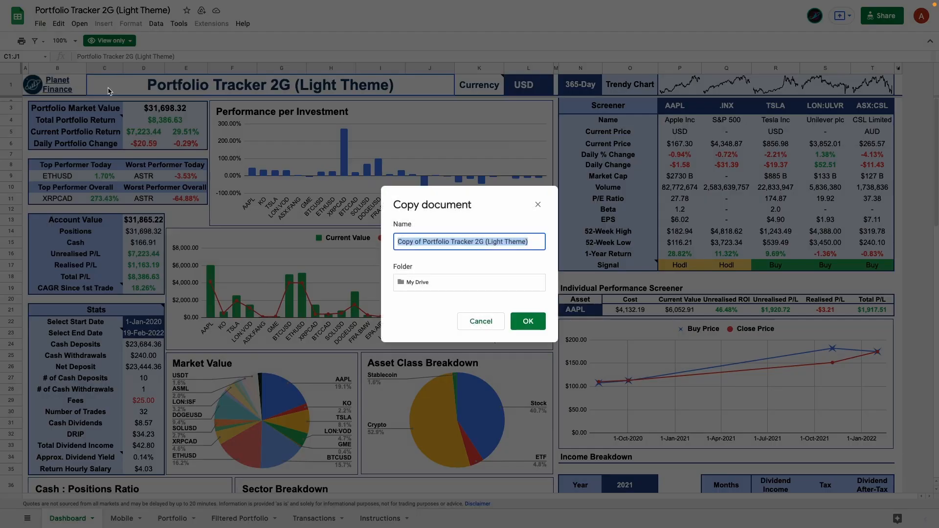
click(528, 321)
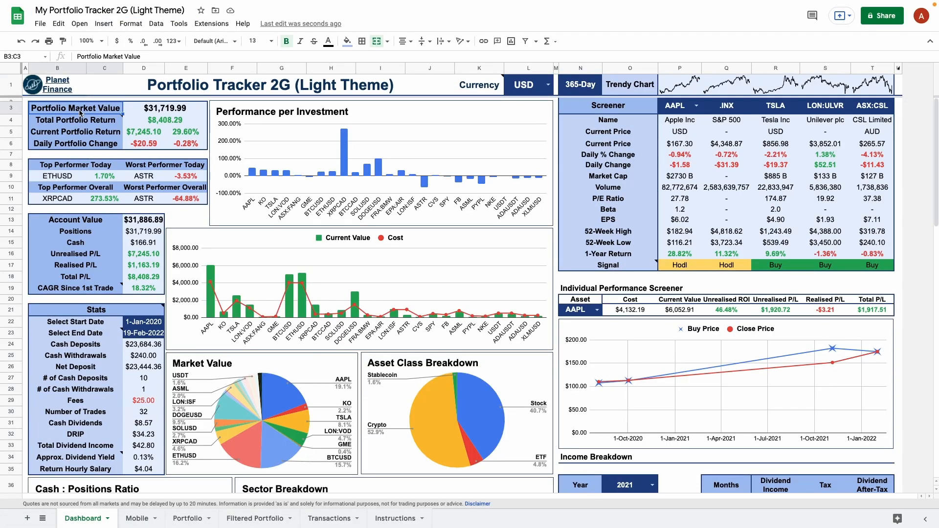
Clear all sample entries from the Transactions sheet, from row 3 down across the Platform to Notes columns.
click(143, 131)
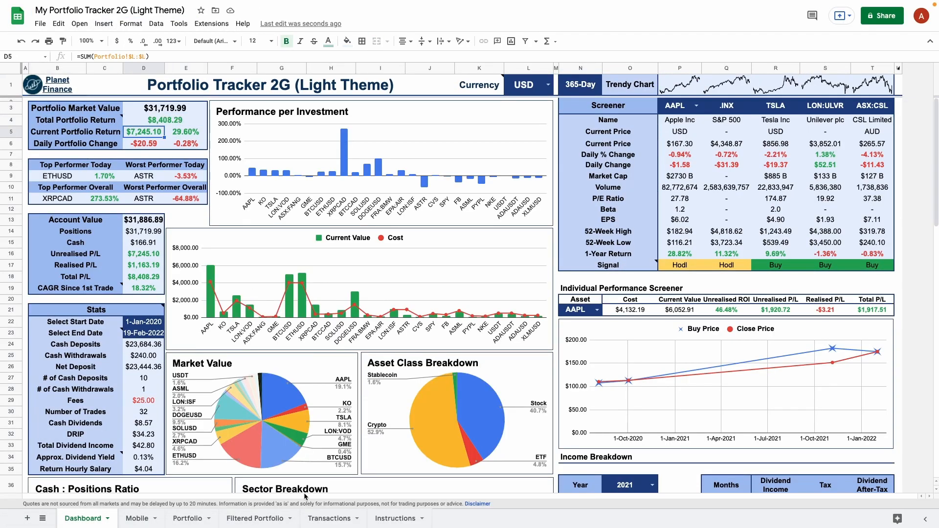
click(323, 520)
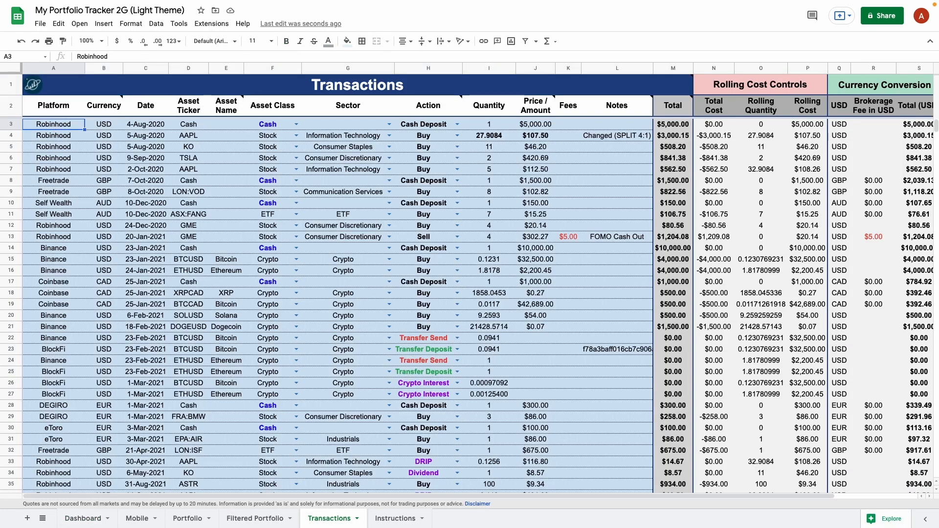
key(shift+super+Right)
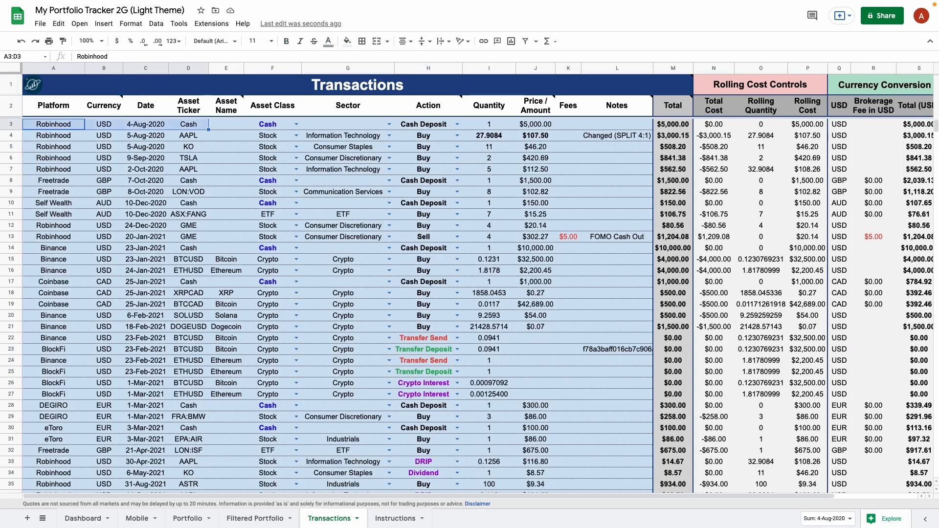
key(shift+Right)
key(shift+Right)
key(shift+Right)
key(shift+Right)
key(shift+Right)
key(shift+Right)
key(shift+Right)
key(shift+Right)
key(shift+super+Down)
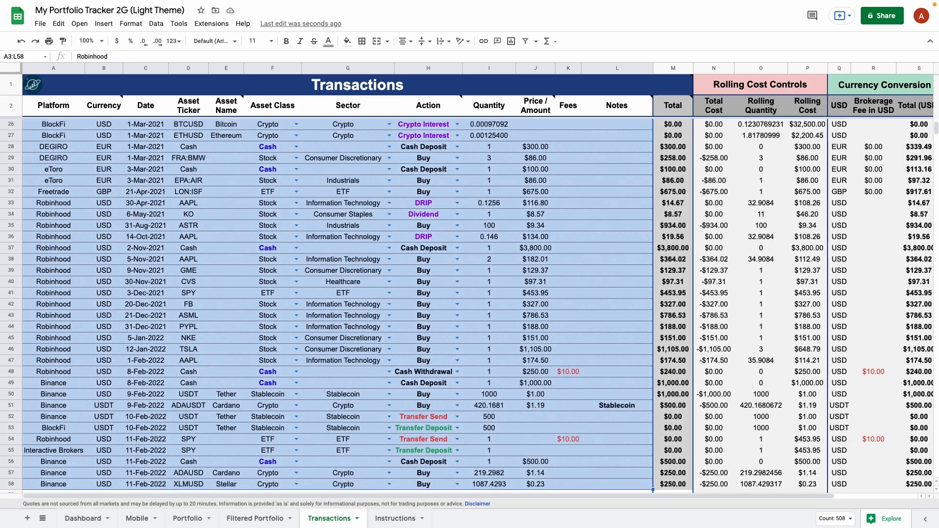
key(Delete)
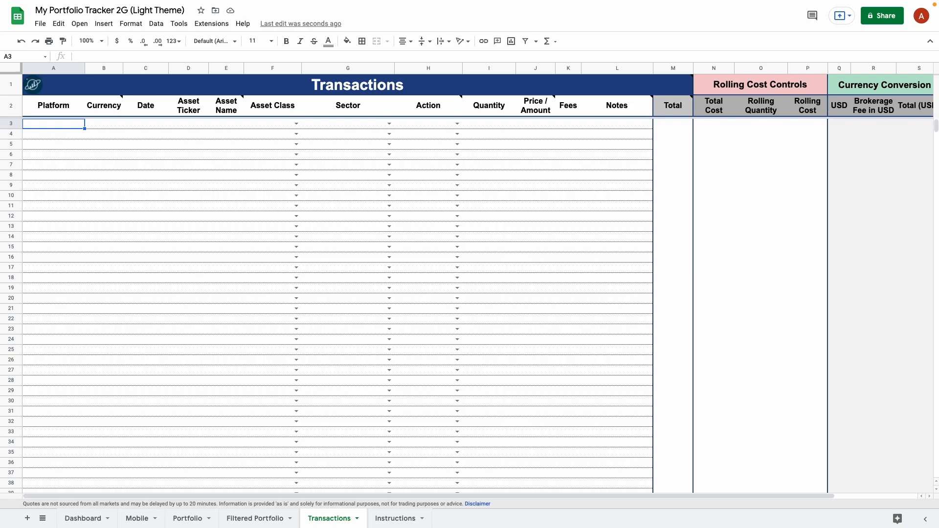
Record a Robinhood USD cash deposit of $10,000.00 dated 1-Jan-2022 in row 3, with asset class Cash and quantity 1.
text(Robinhood	USD	1-Jan-2022	Cash		Cash		Cash Deposit	1	$10,000.00)
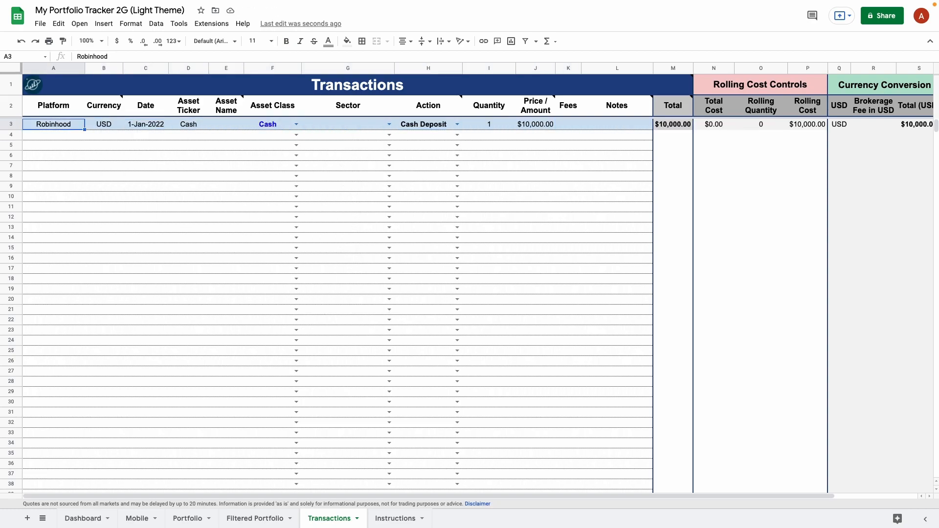
Record in row 4 a Robinhood USD buy of 5 AAPL at 170.00 dated 12-Jan-2022, class Stock, sector Information Technology.
key(Down)
text(Robinhood)
key(Right)
text(USD)
click(147, 136)
text(12-Jan-2022)
click(193, 137)
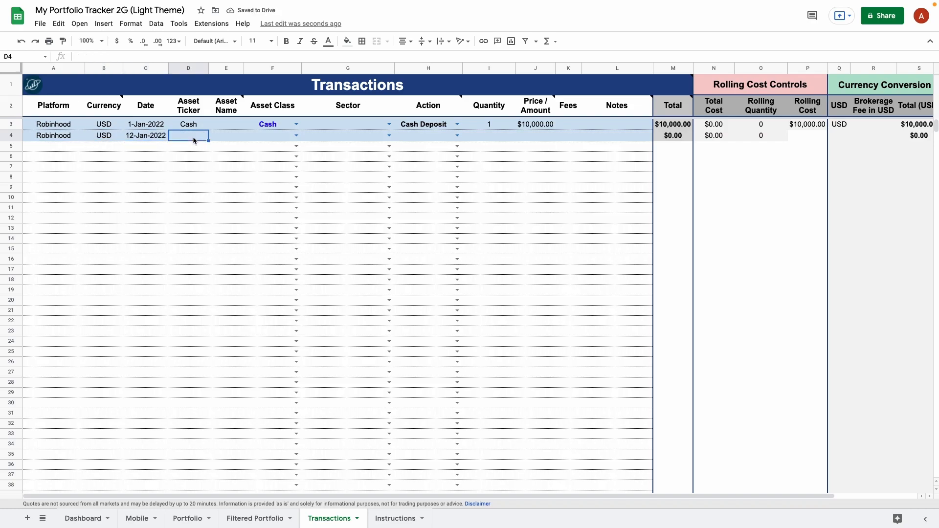
text(AAPL)
key(Tab)
key(Tab)
text(Stock)
key(Tab)
text(Information Technology)
key(Tab)
text(Buy	5	170.00)
key(Return)
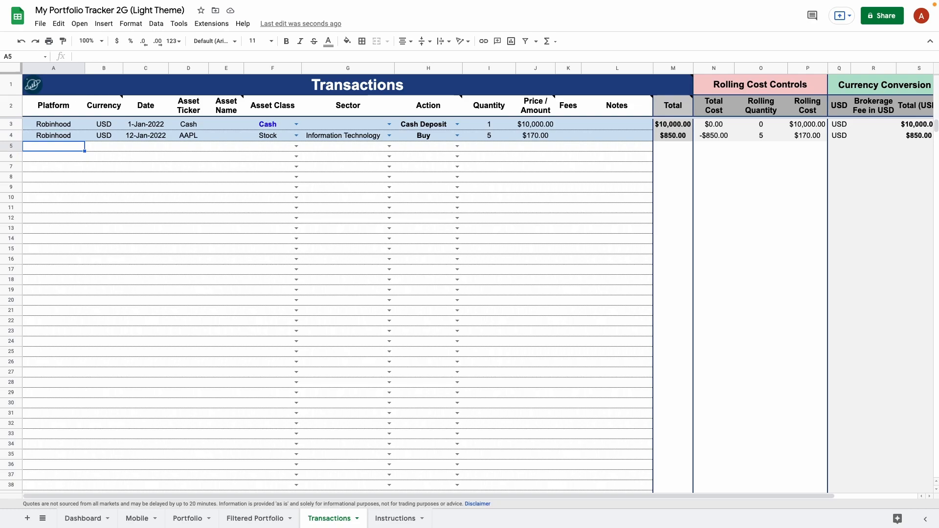
Record in row 5 an Interactive Broker GBP cash deposit of 2000 dated 20-Jan-2022, with asset class Cash and quantity 1.
text(Interactive Broker)
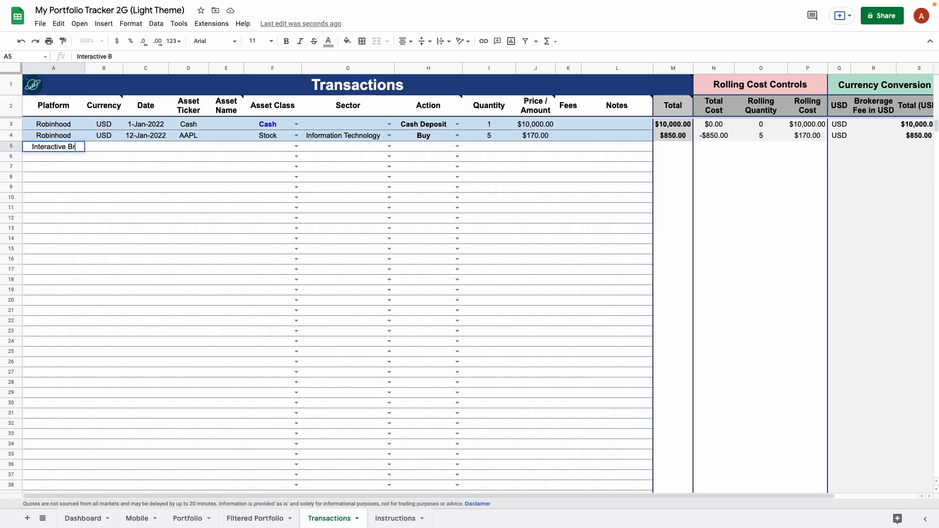
key(Return)
click(104, 146)
text(GBP)
key(Tab)
text(20-Jan-2022)
key(Tab)
text(Cash)
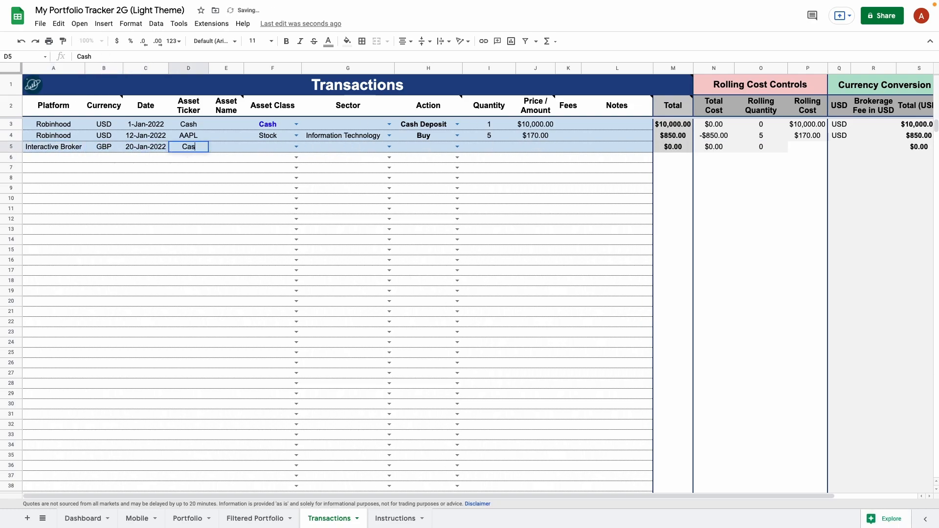
key(Tab)
key(Tab)
key(Return)
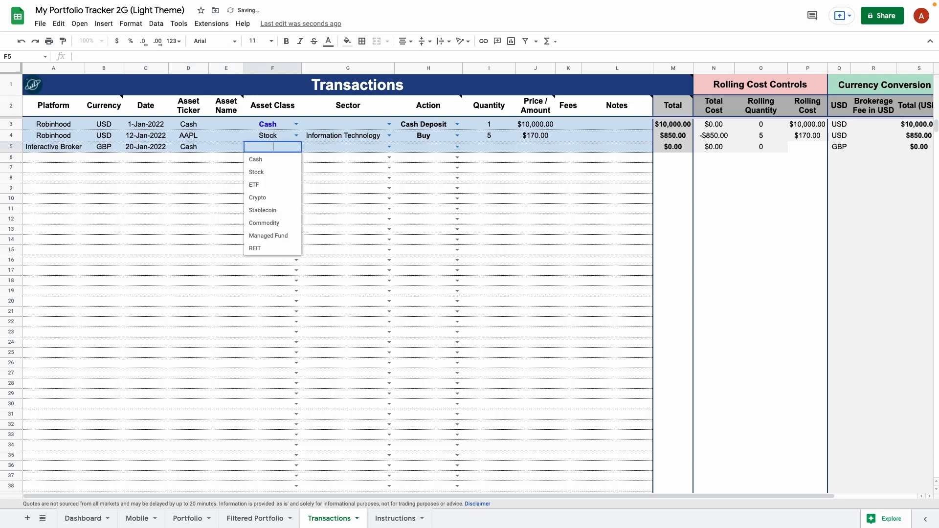
key(Return)
key(Tab)
text(2000)
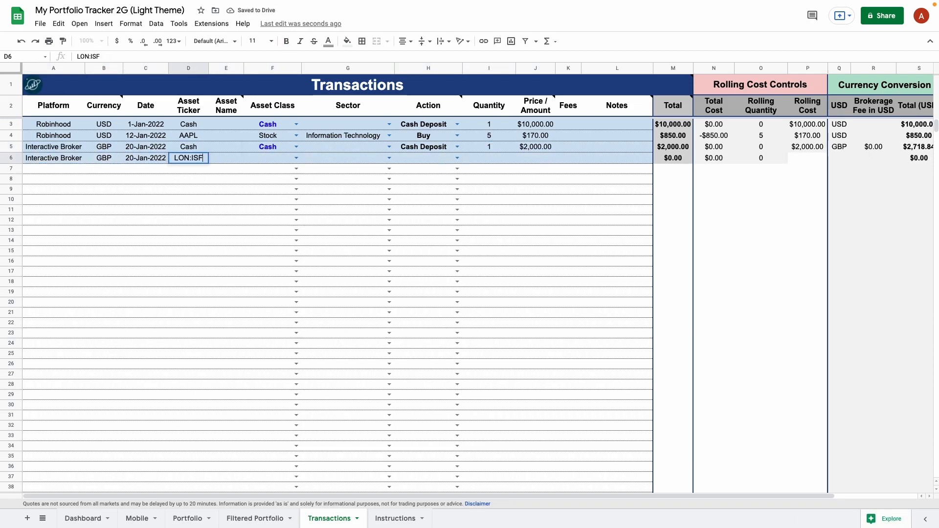
Record in row 6 the Interactive Broker GBP buy of 2 LON:ISF at 715.5 dated 20-Jan-2022, with class and sector ETF.
key(Tab)
key(Tab)
key(Return)
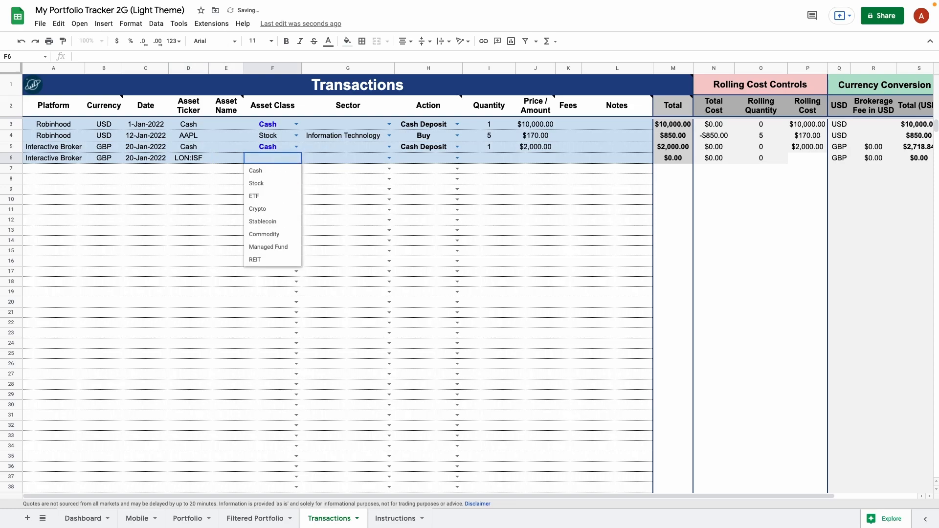
key(Down)
key(Down)
key(Return)
key(Tab)
key(Return)
key(Return)
key(Tab)
key(Return)
key(Return)
key(Tab)
text(2)
key(Tab)
text(715.5)
key(Return)
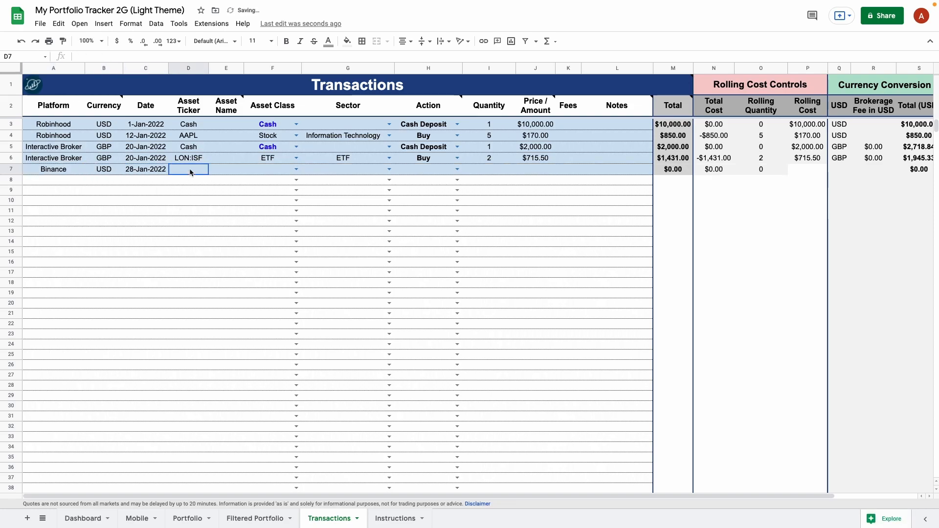
Complete the Binance USD cash deposit dated 28-Jan-2022 in row 7 with an amount of 10000.
text(10000)
key(Return)
Record in row 8 a Binance USD buy of 1 ETHUSD (Ethereum) at 2750 dated 28-Jan-2022, with class and sector Crypto.
text(Binance)
key(Tab)
text(USD)
key(Tab)
text(28-Jan-2022)
key(Tab)
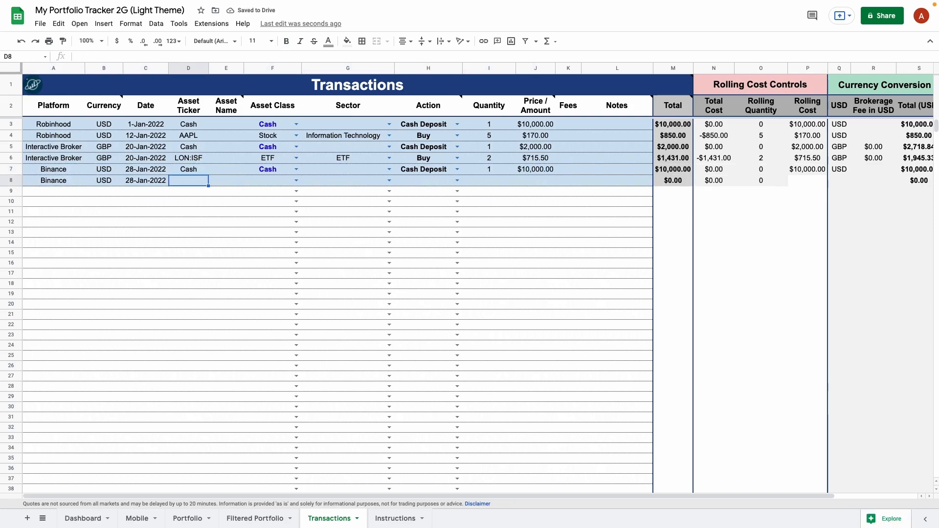
text(ETHUSD)
key(Tab)
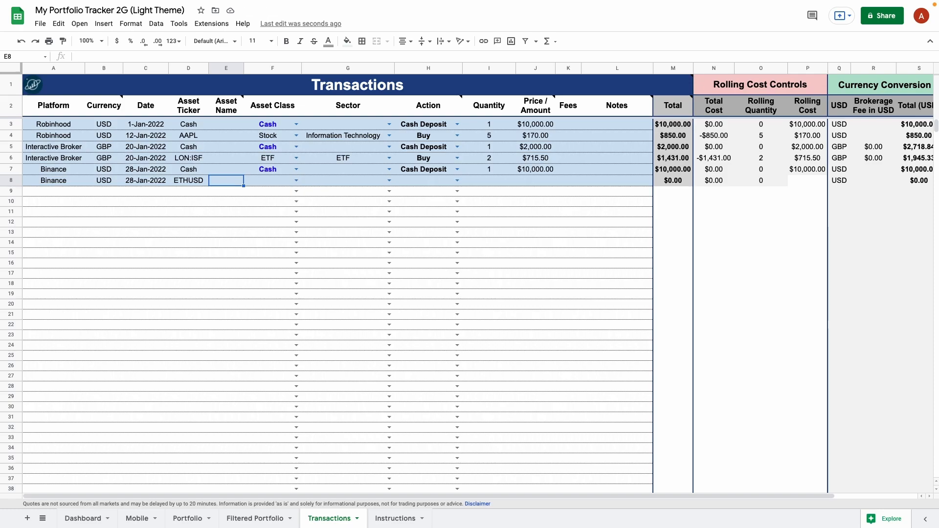
text(Ethereum	Crypto	Crypto	Buy	1	2750)
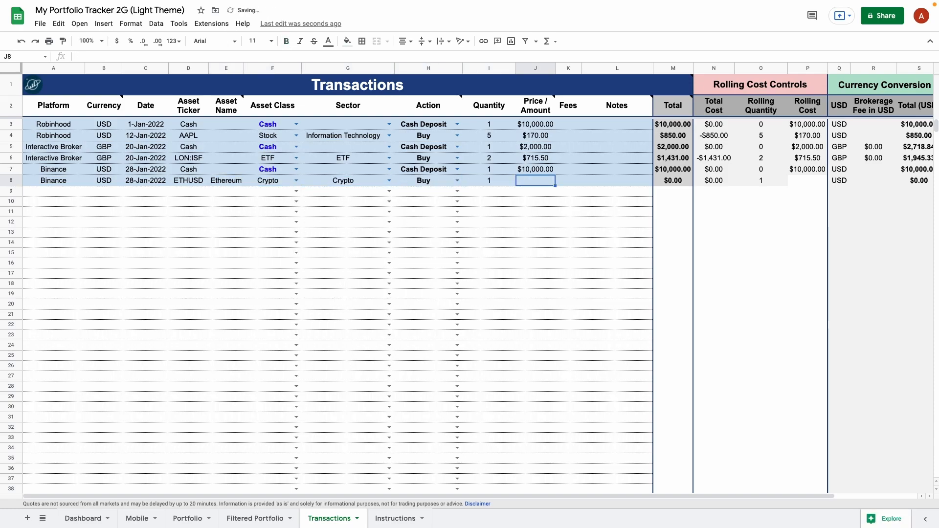
key(Return)
Record in row 9 a Binance USD buy of 4000 DOGEUSD (Dogecoin) at $0.15 dated 28-Jan-2022, with class and sector Crypto.
text(Binance	USD	28-Jan-2022	DOGEUSD)
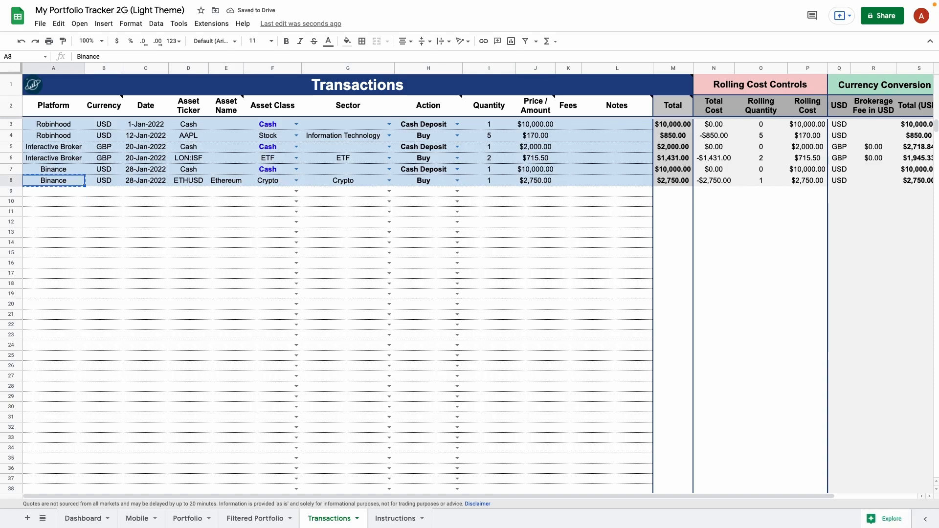
text(	Dogecoin	Crypto	Crypto	Buy	4000	$0.15)
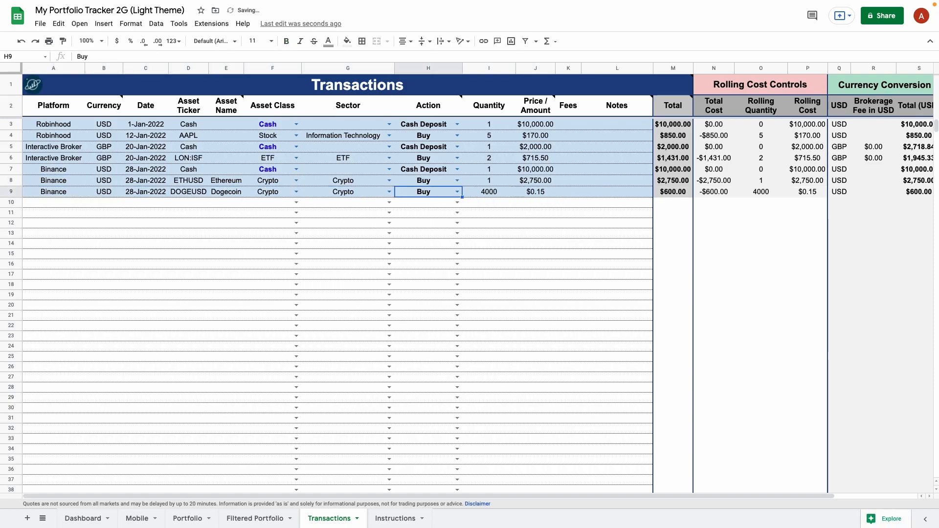
key(Return)
Start row 10 with platform Binance, currency USD, date 28-Jan-2022 and ticker LUNAUSD.
text(Binance	USD	28-Jan-2022	LUNAUSD)
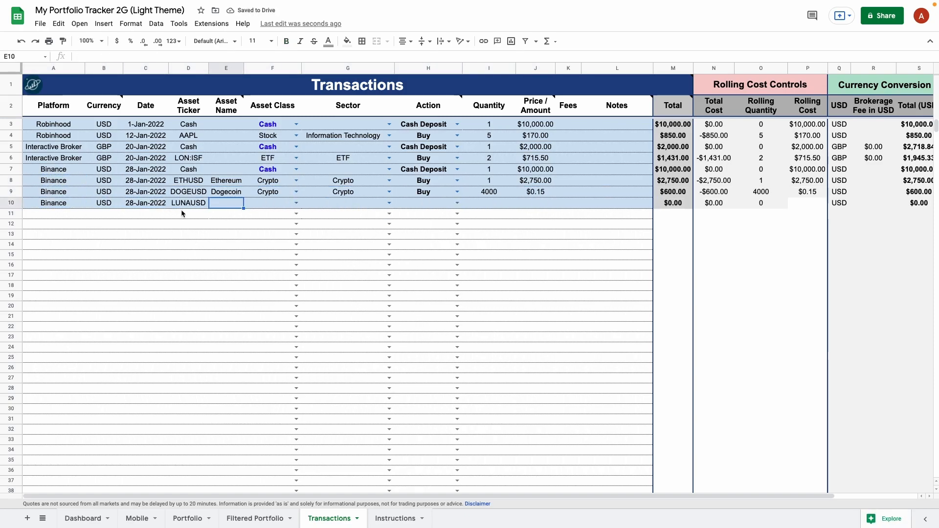
click(192, 205)
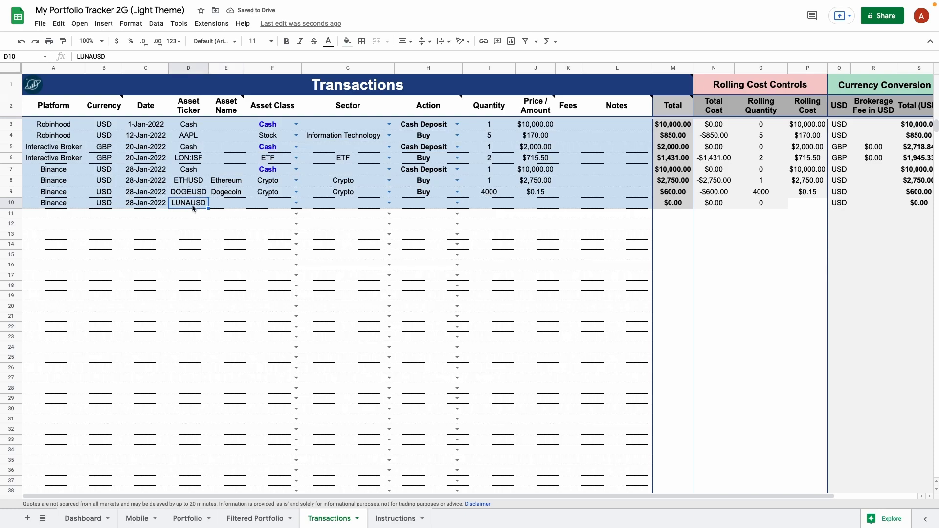
click(226, 204)
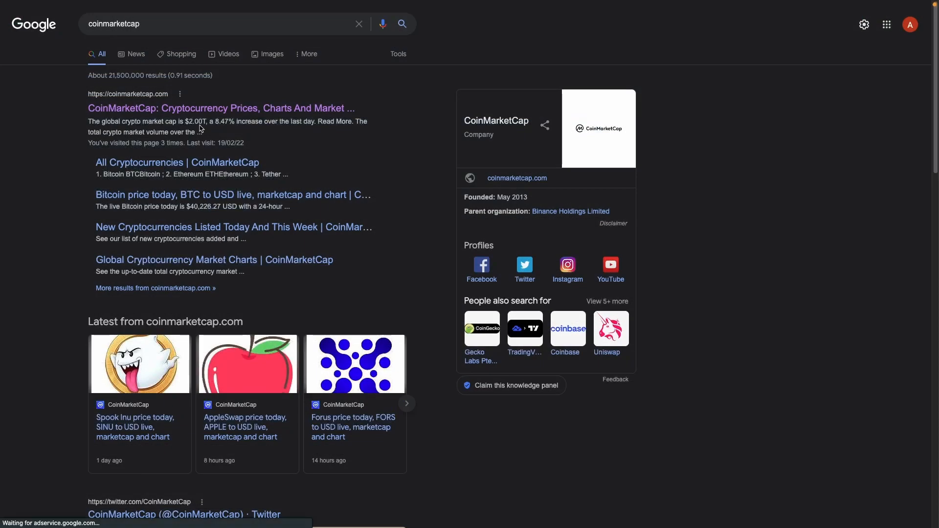
Look up Terra (LUNA) in the cryptocurrency list on CoinMarketCap to find its exact asset name.
click(199, 111)
scroll(114, 260, down, 4)
scroll(114, 261, down, 3)
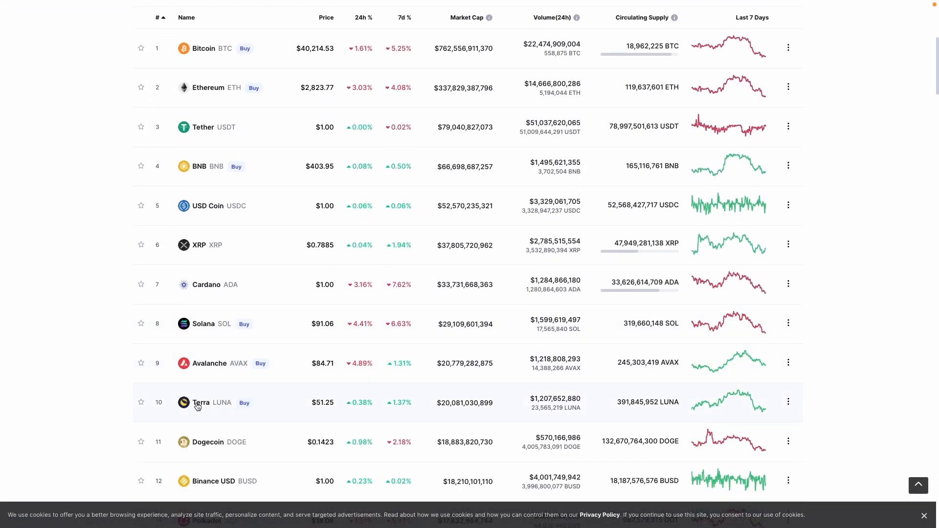
click(199, 406)
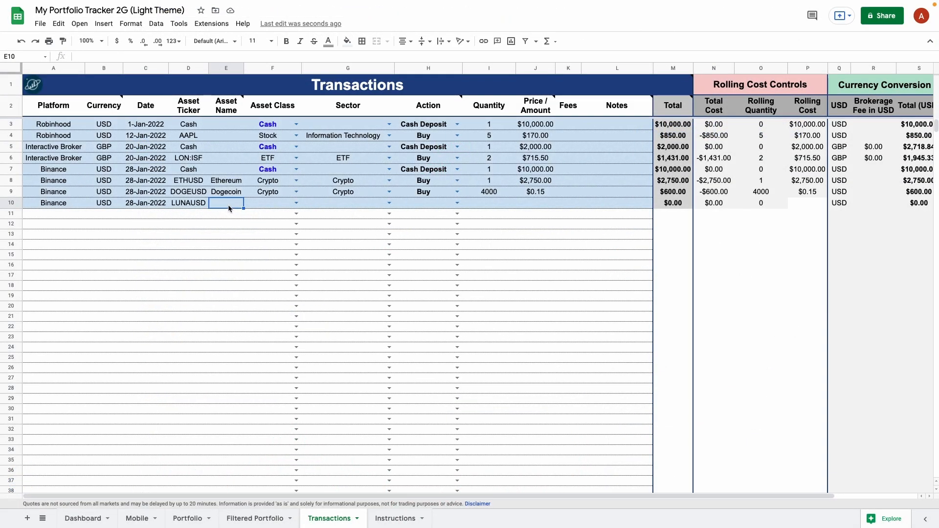
Back in the tracker, enter Terra-Luna with capital initials as the asset name for LUNAUSD in row 10.
click(212, 203)
text(terra-luna)
double_click(213, 202)
key(BackSpace)
text(T)
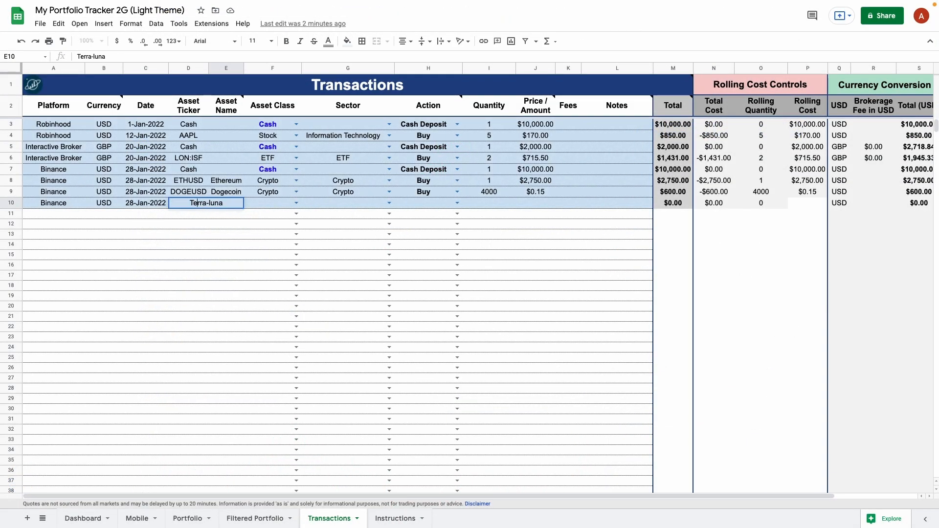
key(BackSpace)
text(L)
key(Tab)
Copy row 9's asset class, sector and action into the LUNAUSD row, and set its quantity to 20 and price to 48.
key(Up)
key(shift+Right)
key(shift+Right)
key(ctrl+c)
key(Down)
key(ctrl+v)
key(Right)
key(Right)
key(Right)
text(20)
key(Tab)
text(48)
key(Tab)
key(Home)
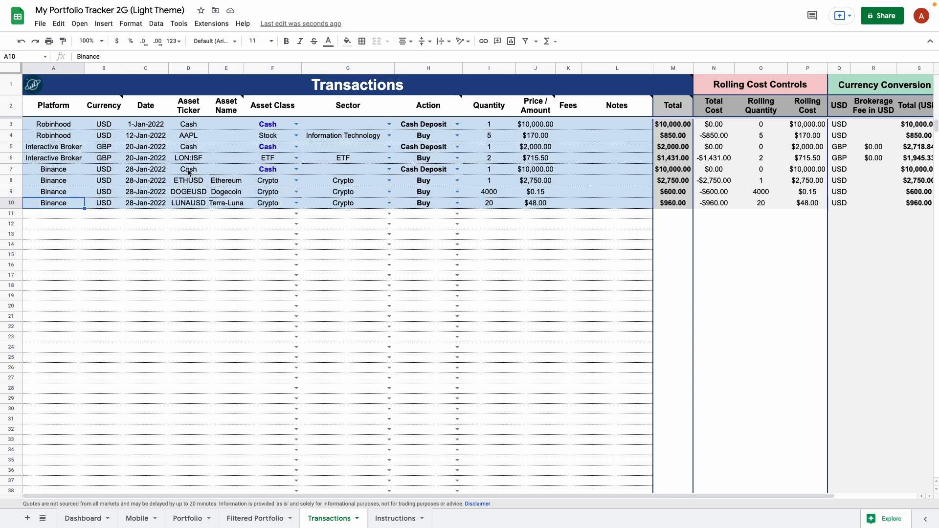
On the Portfolio sheet, clear the Target Weight column and enter 12%, 28%, 40%, 10% and 10% in rows 3 to 7.
click(198, 519)
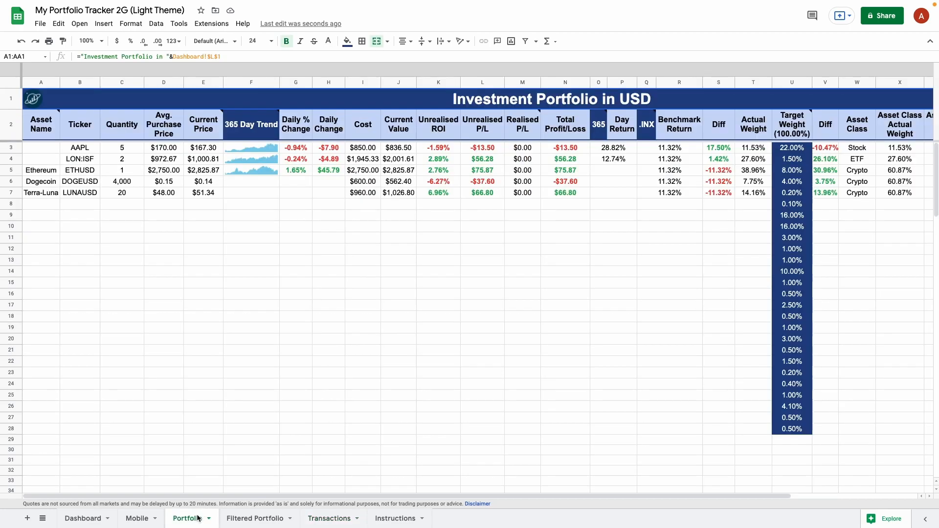
click(9, 149)
drag(9, 149, 9, 193)
drag(792, 147, 792, 431)
key(Delete)
click(792, 148)
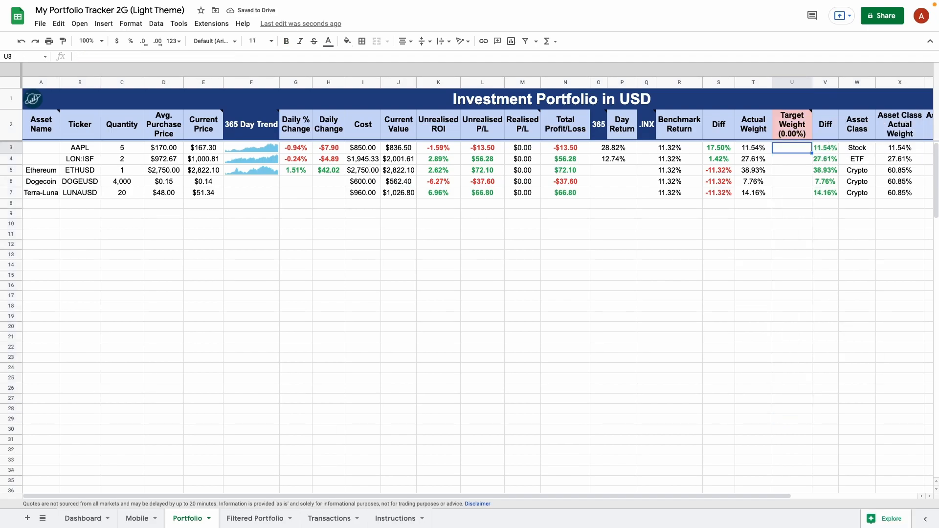
text(12% 28% 40% 10% 10%)
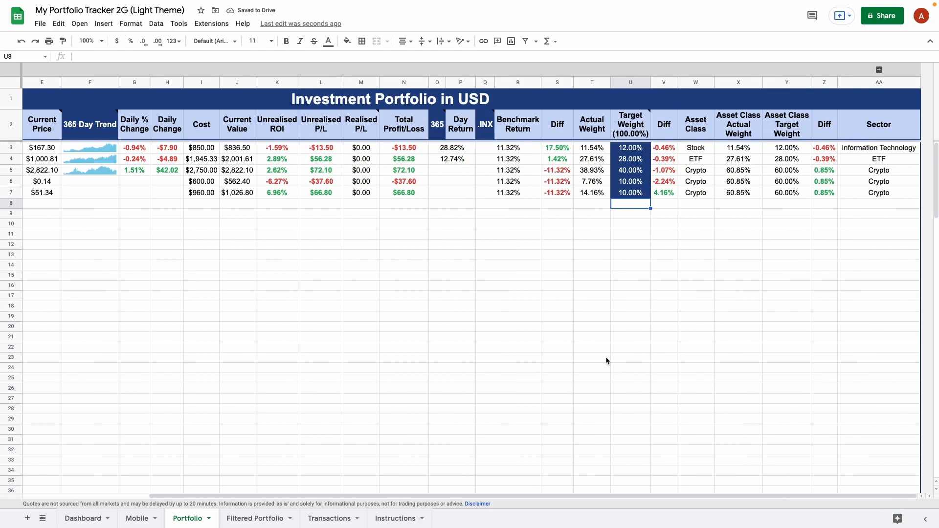
Review the Dashboard from the performance charts down to the platform breakdown and cryptocurrency tables.
click(73, 519)
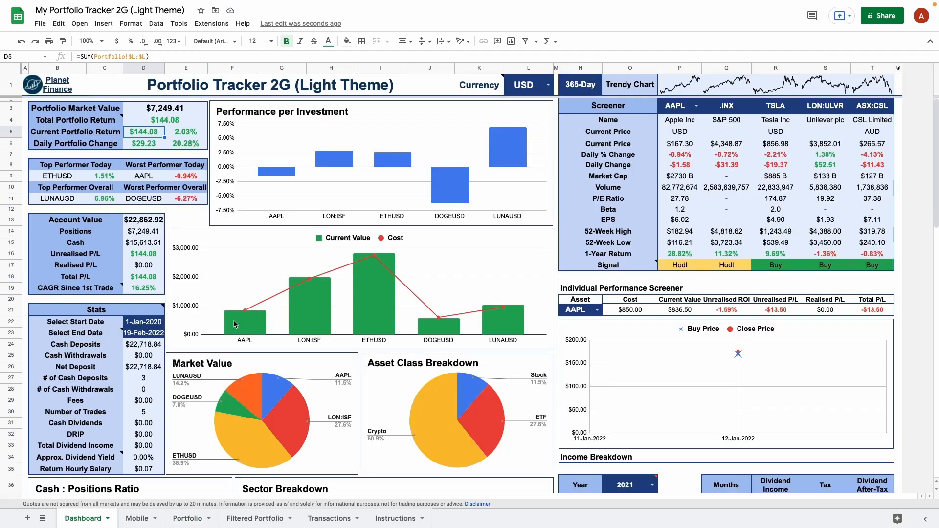
click(270, 173)
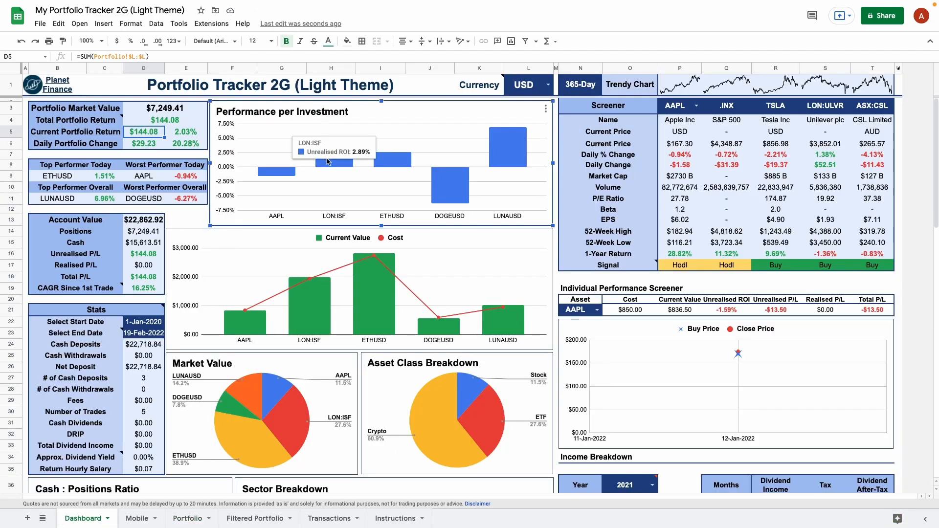
scroll(494, 168, down, 10)
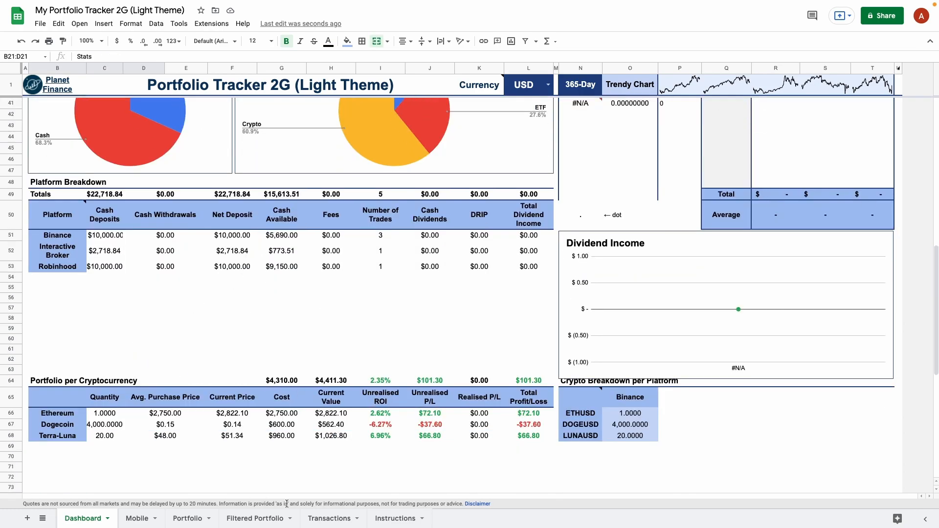
On the Transactions sheet, start row 11 with Binance, USD, 10-Feb-2022, ticker ETHUSD and asset name Ethereum.
click(333, 520)
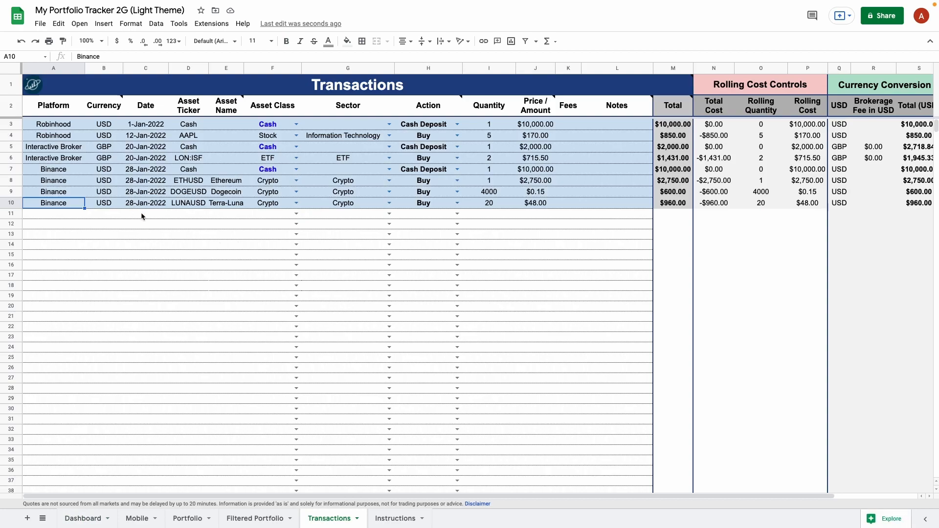
key(Down)
key(super+v)
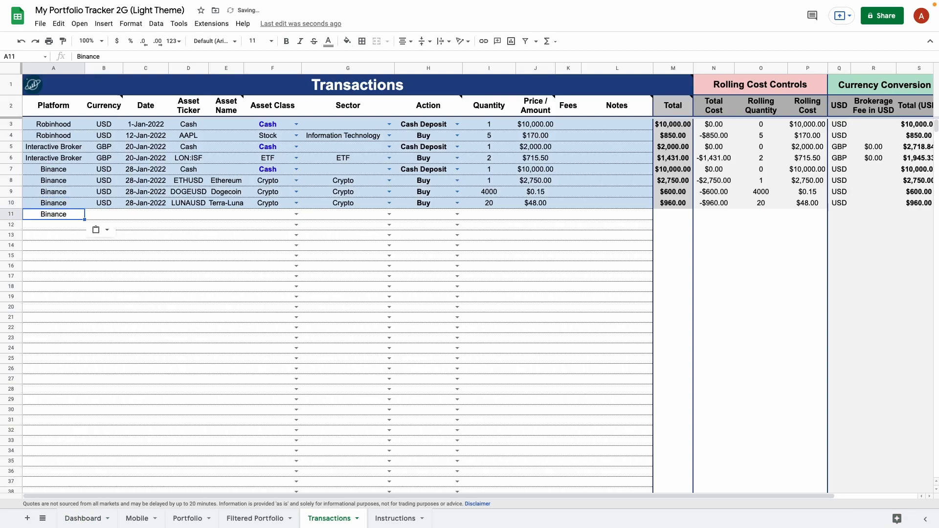
key(Right)
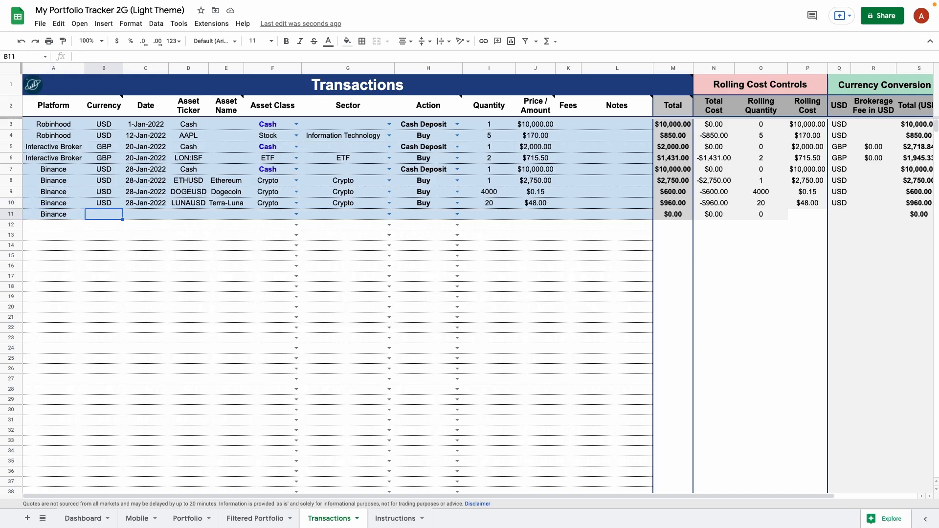
text(USD)
key(Tab)
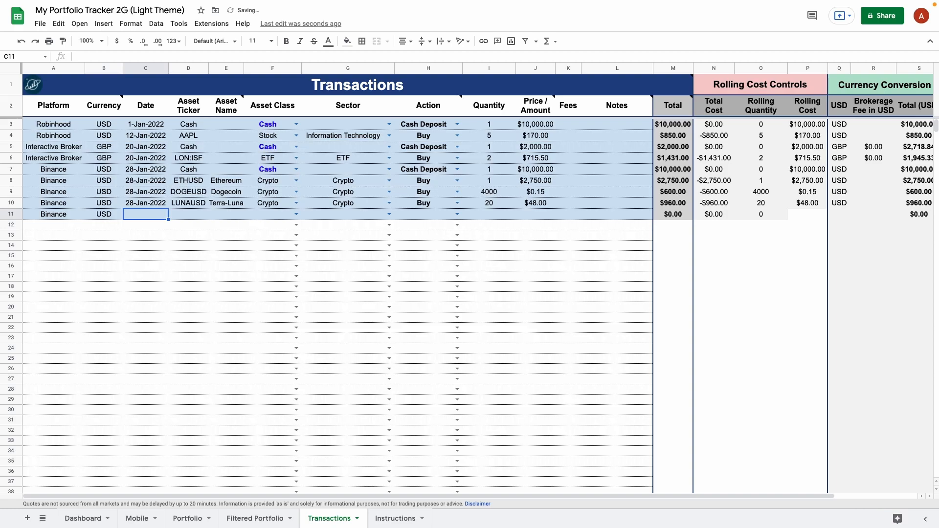
double_click(135, 218)
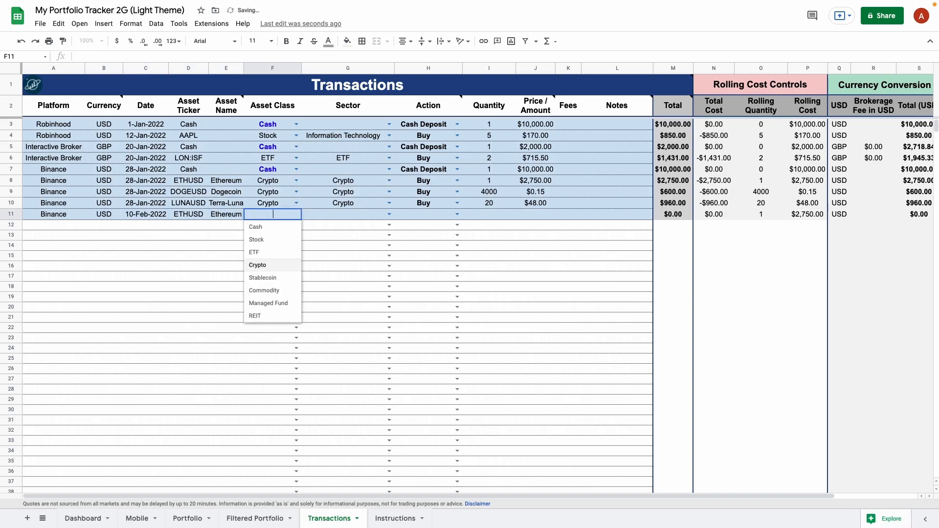
Set row 11's asset class and sector to Crypto, its action to Transfer Send and its quantity to 0.5.
click(259, 266)
click(457, 216)
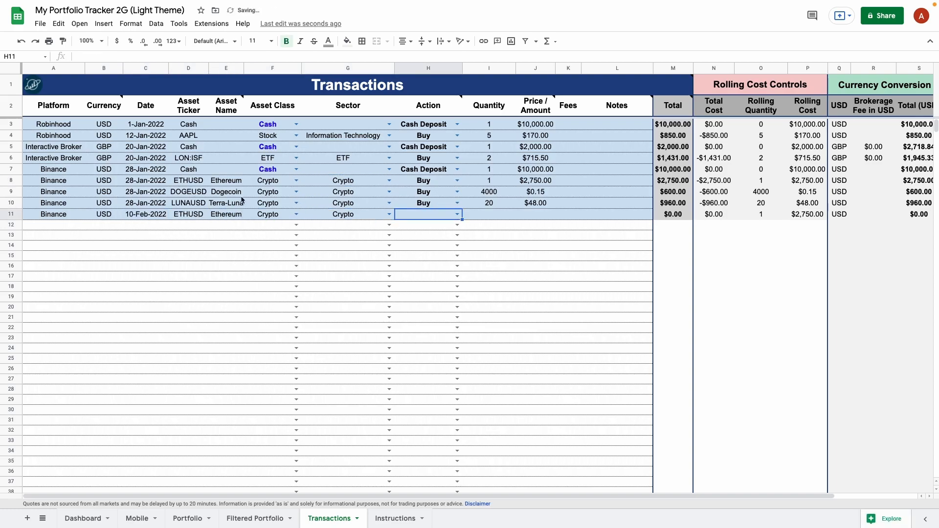
click(456, 216)
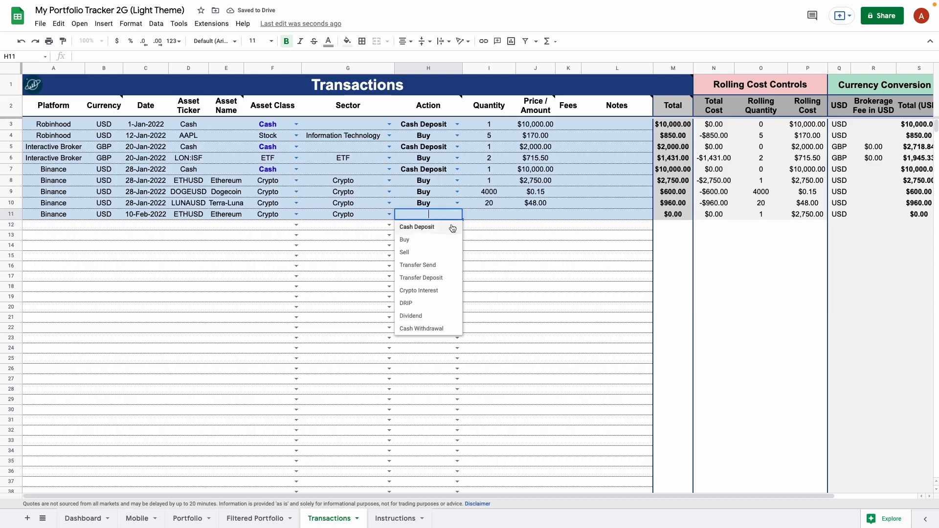
click(418, 264)
click(489, 216)
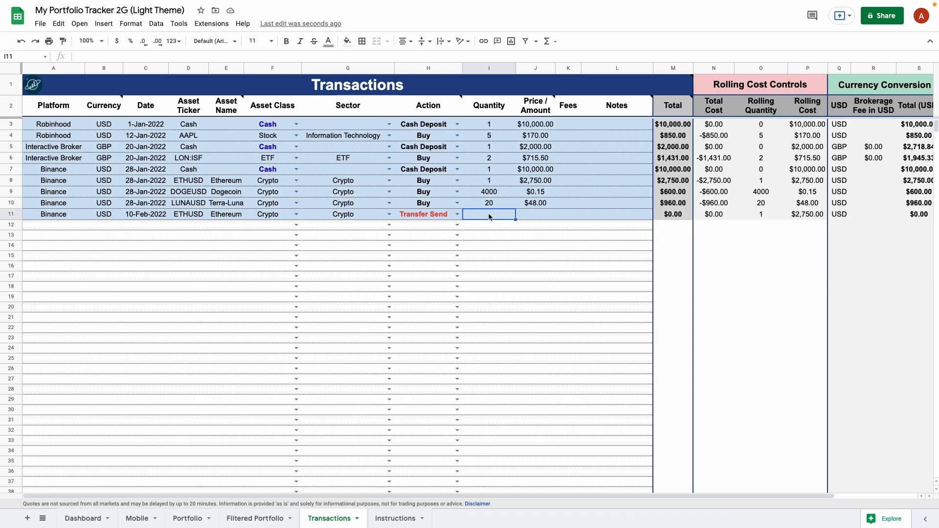
text(0.5)
key(Return)
Record a BlockFi Transfer Deposit of 0.5 ETHUSD in row 12, with USD, 10-Feb-2022, Ethereum and Crypto as class and sector.
click(69, 228)
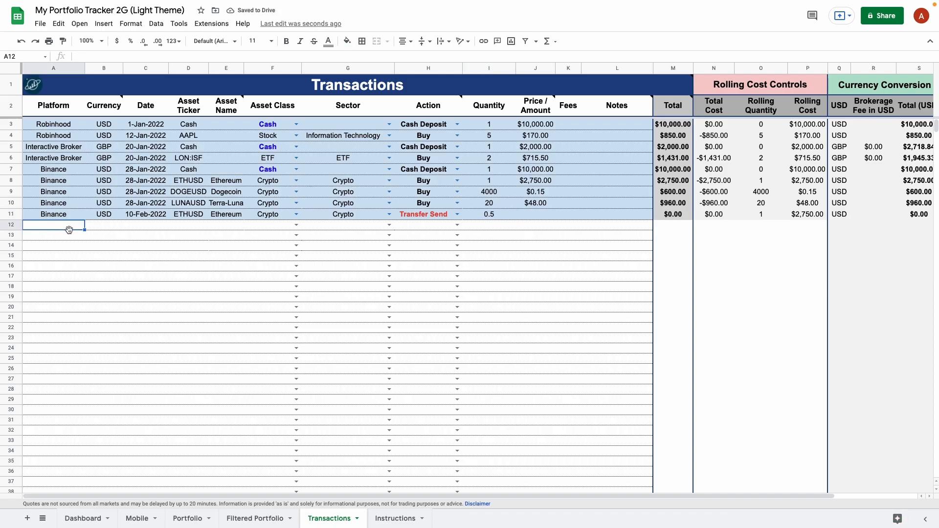
text(BlockFi)
key(Tab)
text(USD)
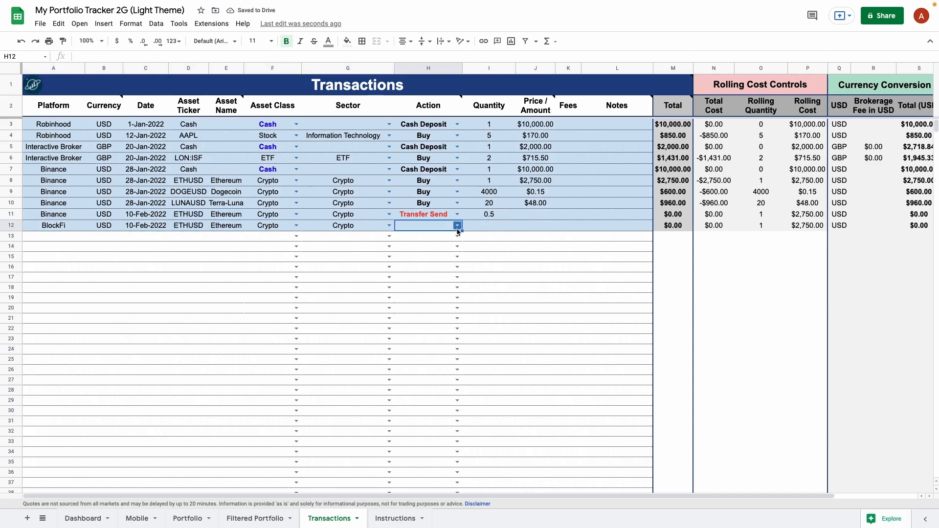
click(457, 226)
click(436, 290)
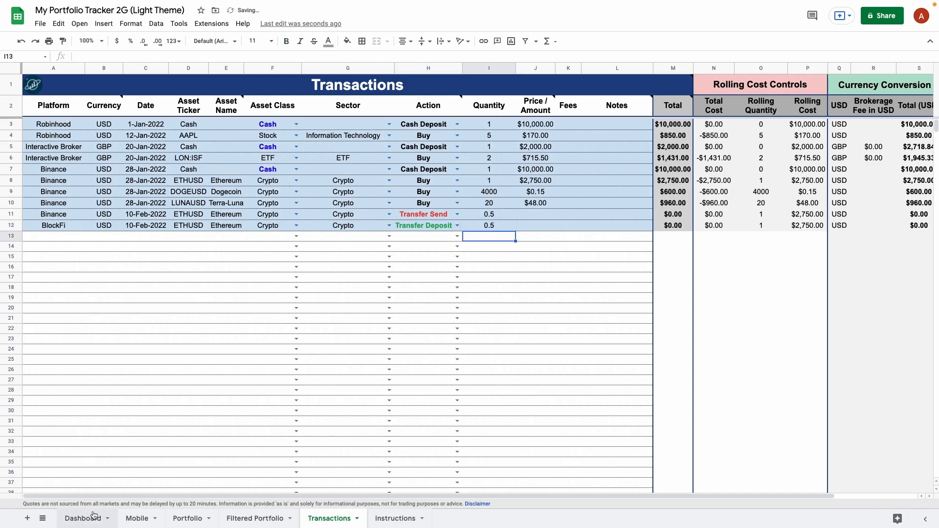
Check the Dashboard's crypto breakdown per platform for how ETHUSD is split between Binance and BlockFi.
click(94, 515)
scroll(237, 382, down, 3)
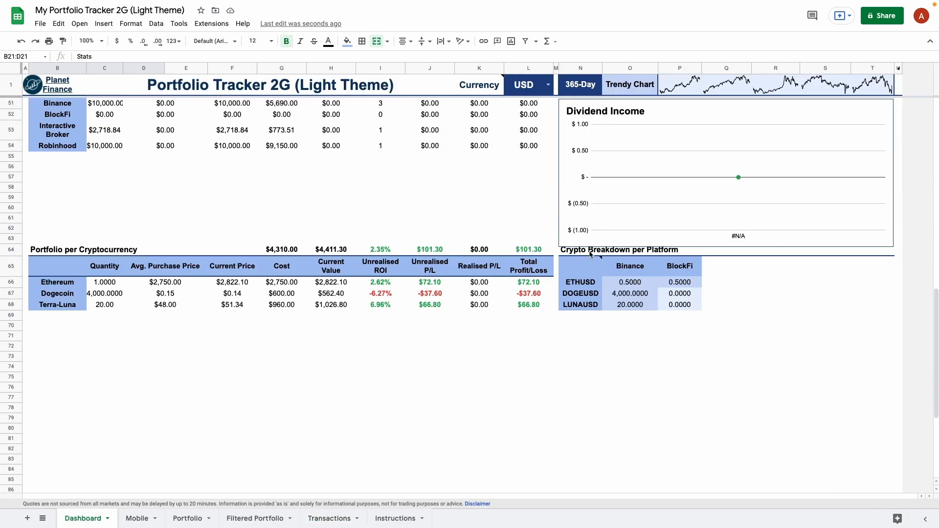
click(643, 288)
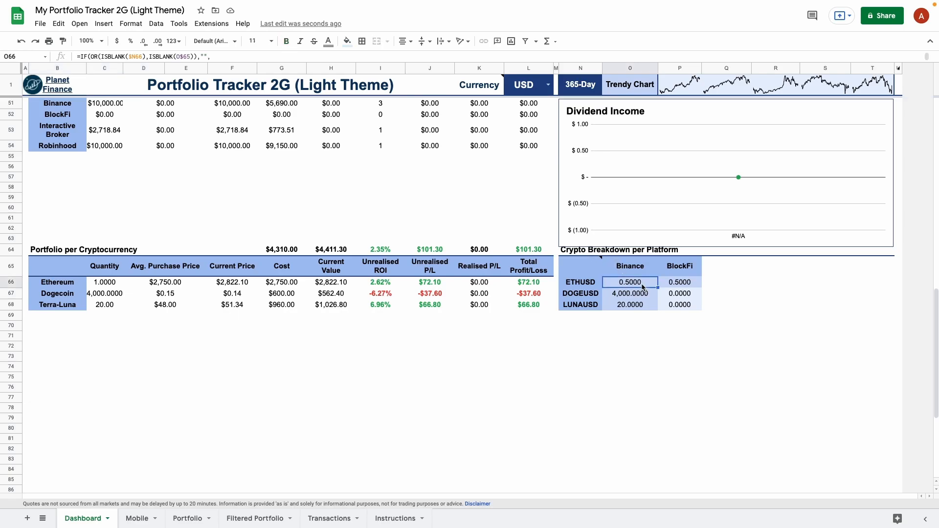
click(687, 287)
scroll(87, 293, up, 15)
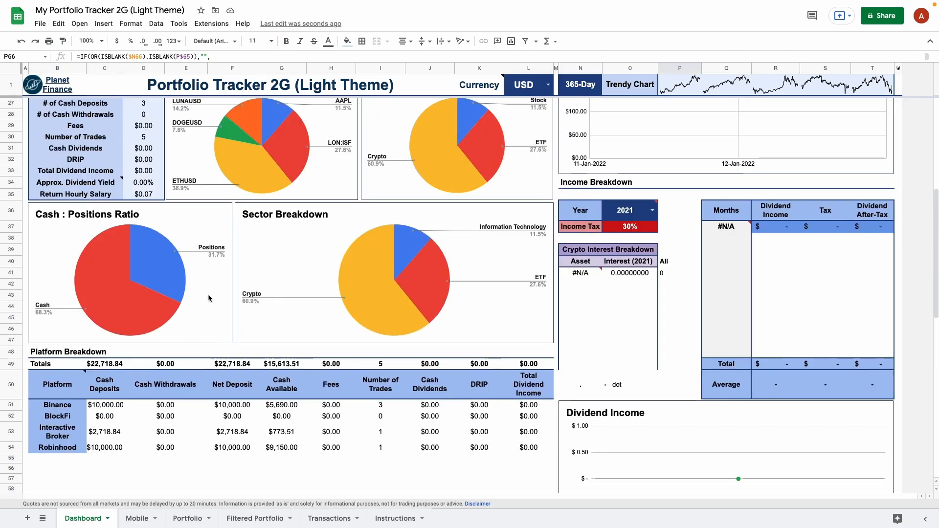
click(131, 93)
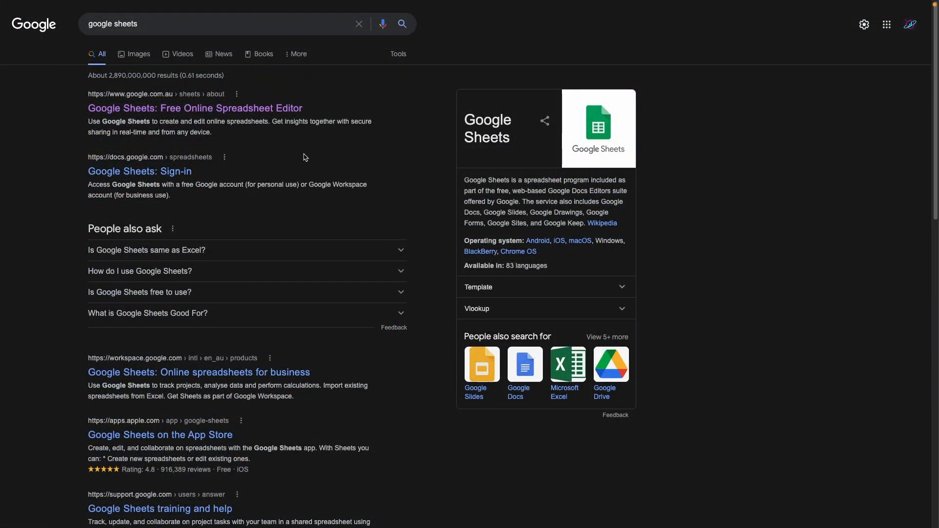
Open Google Sheets from the search results and create a blank spreadsheet named Planet Finance Portfolio Tracker 2G (Light Theme) TUTORIAL.
click(238, 117)
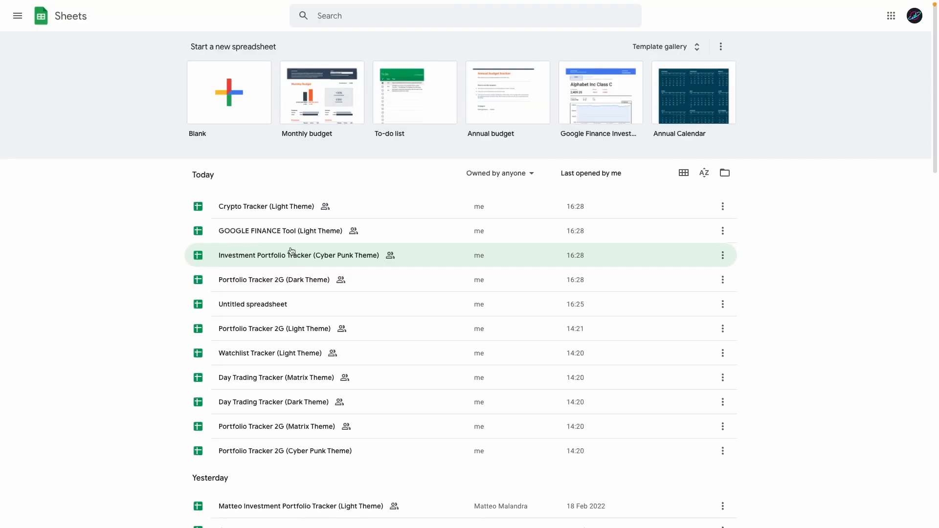
click(227, 109)
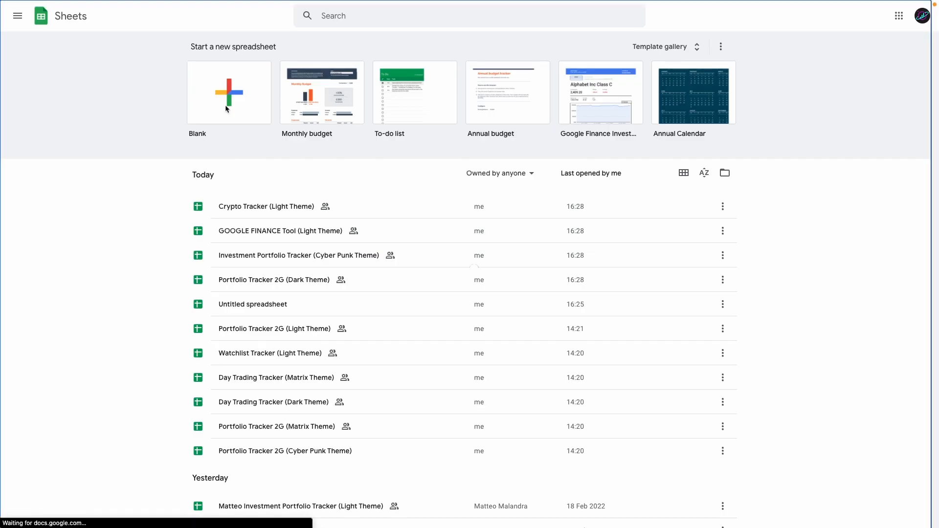
text(Planet Finance Portfolio Tracker 2G (Light Theme) TUTORIAL)
key(Return)
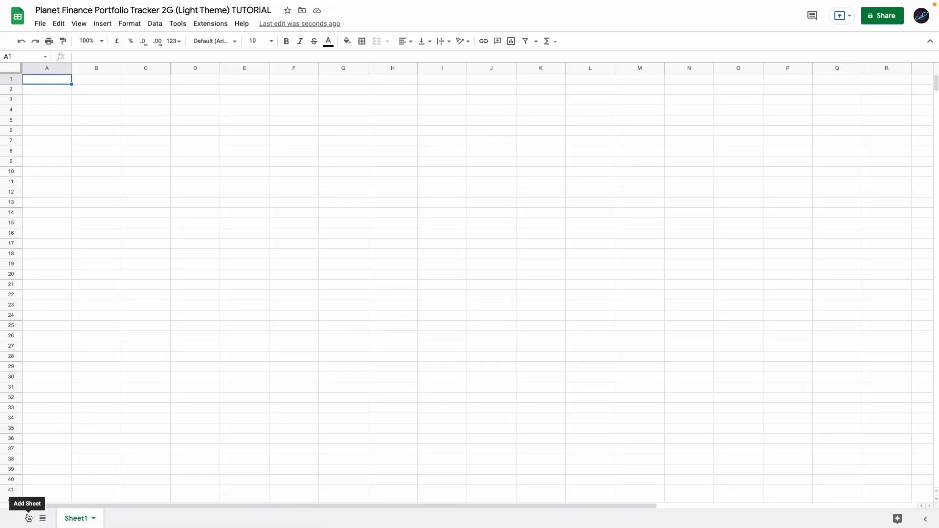
Add four sheets to the new spreadsheet and rename Sheet5 as Transactions.
click(27, 520)
click(27, 519)
click(28, 520)
click(27, 520)
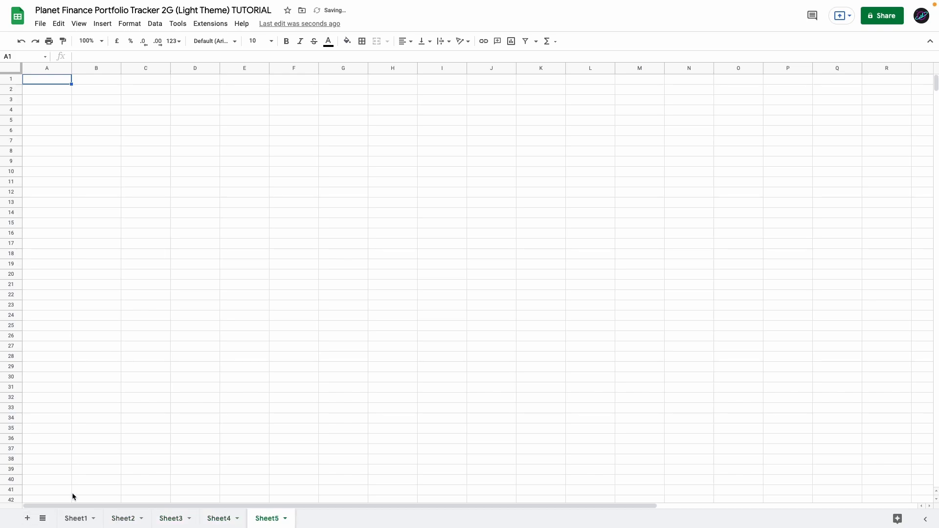
double_click(267, 519)
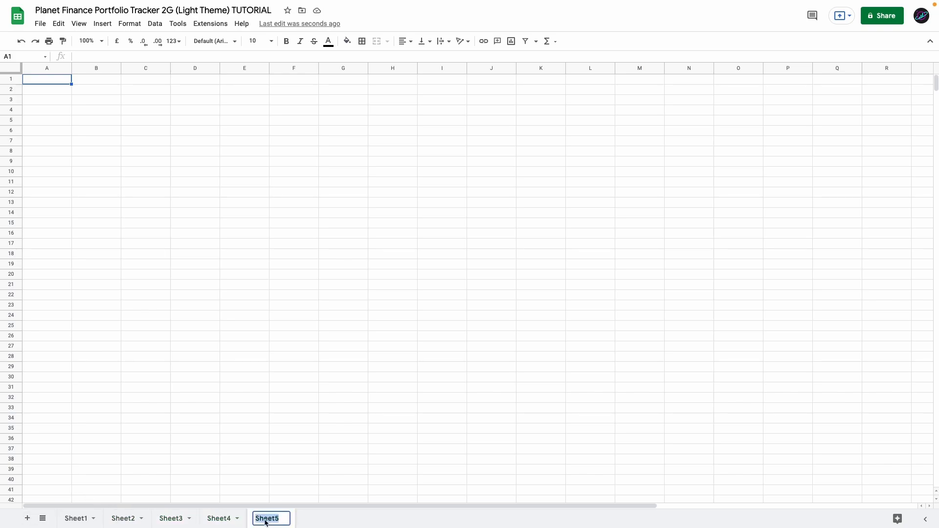
text(Transactions)
key(Return)
Enter Transactions in A1 and headings Platform, Currency, Date, Asset Ticker, Asset Name, Asset Class, Sector, Action, Quantity, Price / Amount, Fees, Notes and Total in A2:M2.
text(Transactions)
key(Return)
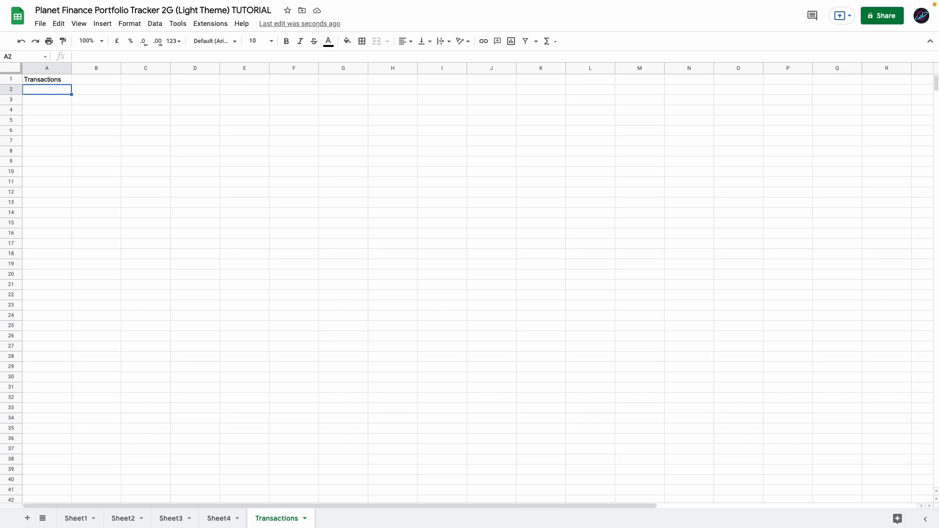
text(Platform	Currency	Date	Asset Ticker	Asset Name	Asset Class	Sector	Action	Quantity	Price / Amount	Fees	Notes	Total)
Merge A1:M1 with the Transactions title centred, and add the heading Total Cost in N2.
drag(47, 79, 639, 79)
click(377, 42)
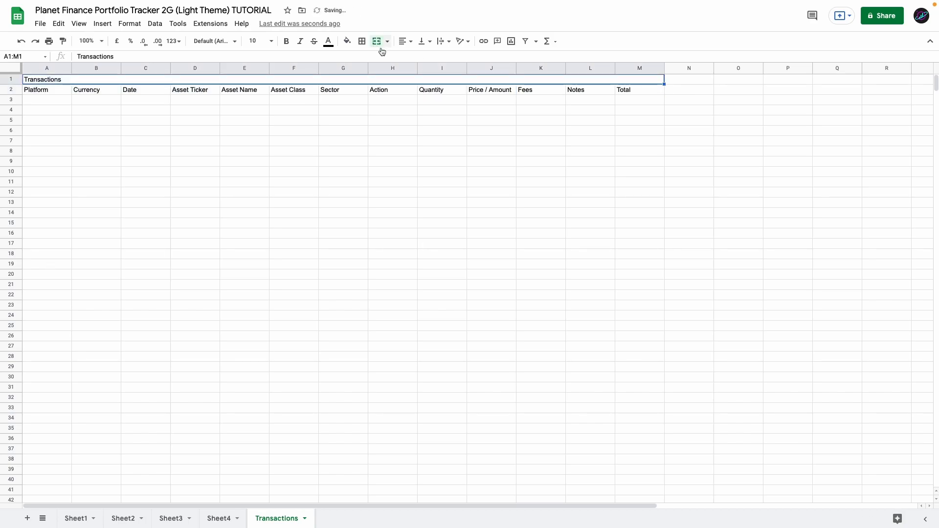
click(404, 42)
click(415, 57)
text(Total Cost)
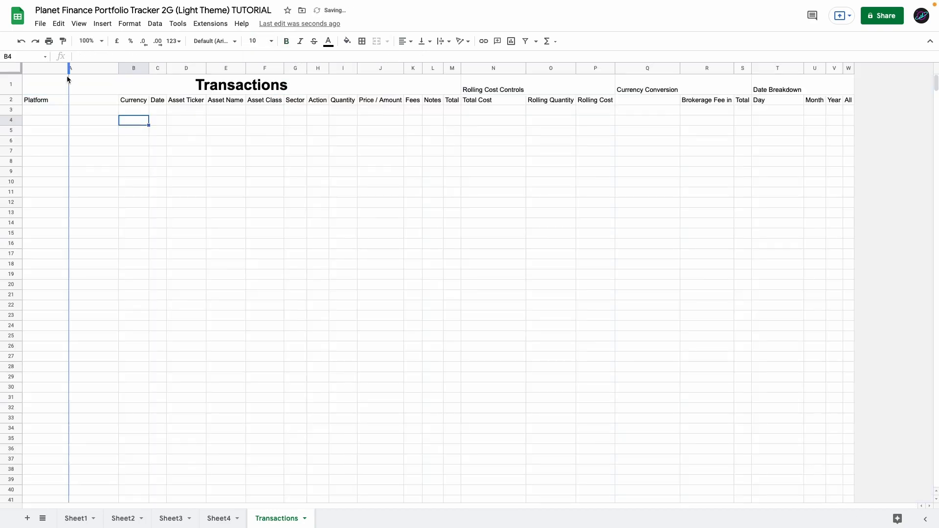
Fit column A's width to its contents, and wrap and centre the headings in row 2.
double_click(117, 67)
click(16, 101)
click(444, 41)
click(455, 58)
click(405, 41)
click(414, 57)
click(72, 140)
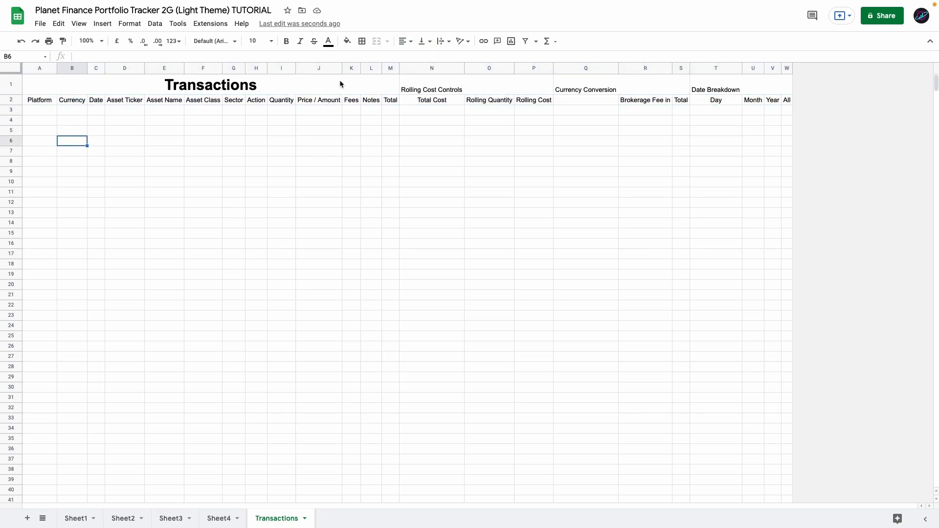
Narrow column J until its Price / Amount heading wraps onto two lines.
drag(342, 68, 341, 68)
drag(337, 68, 331, 68)
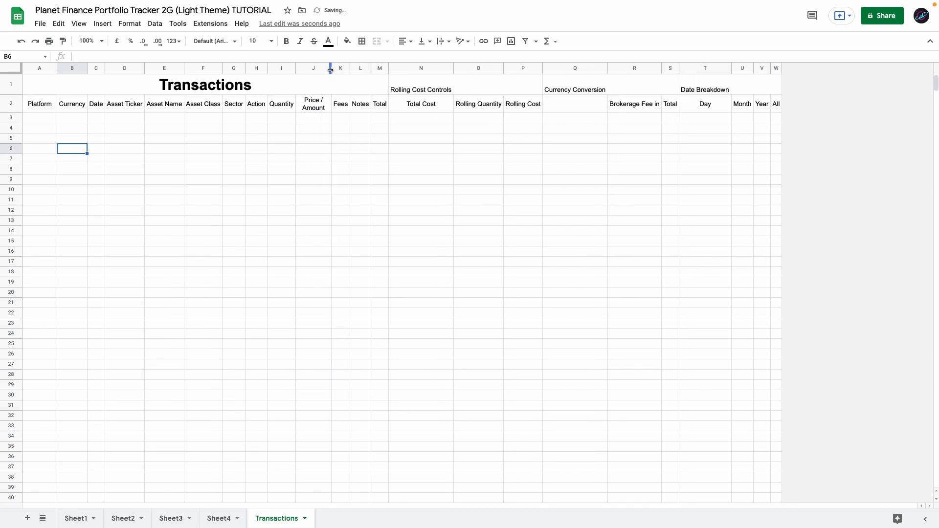
click(326, 105)
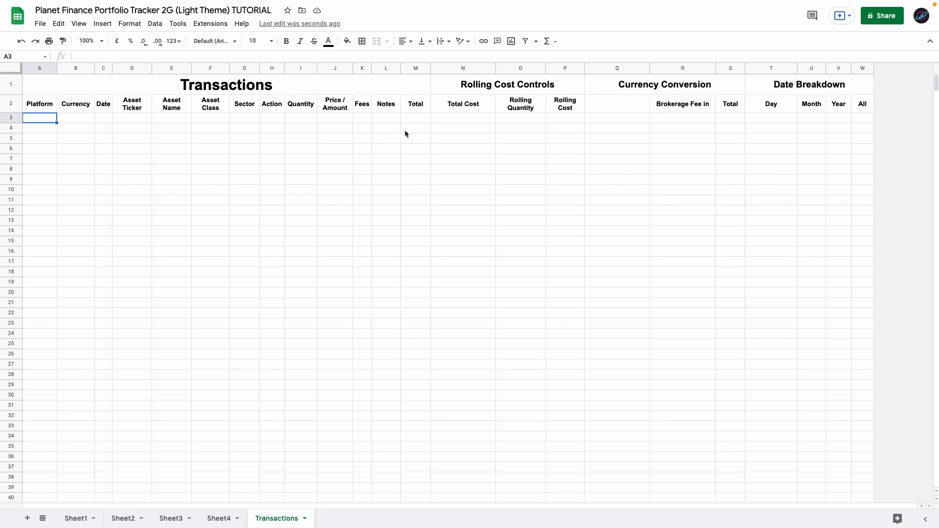
drag(406, 119, 863, 220)
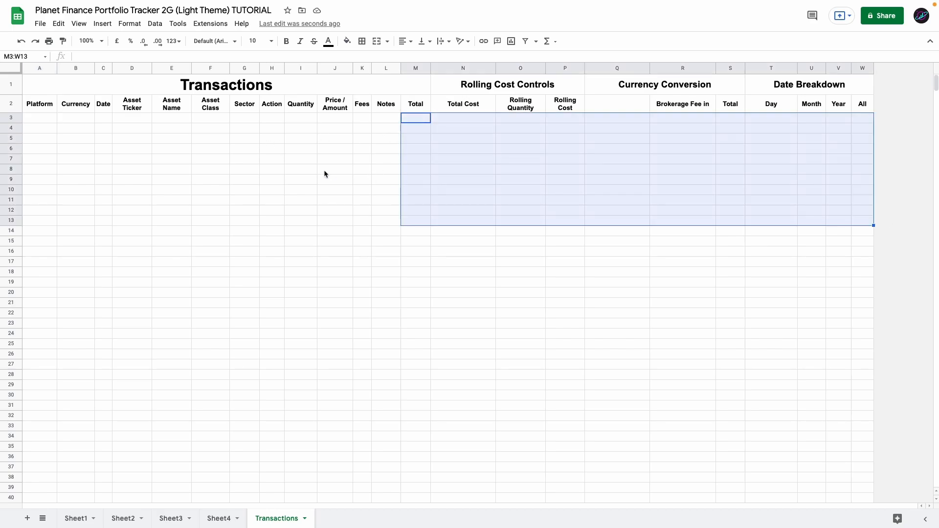
drag(42, 119, 399, 337)
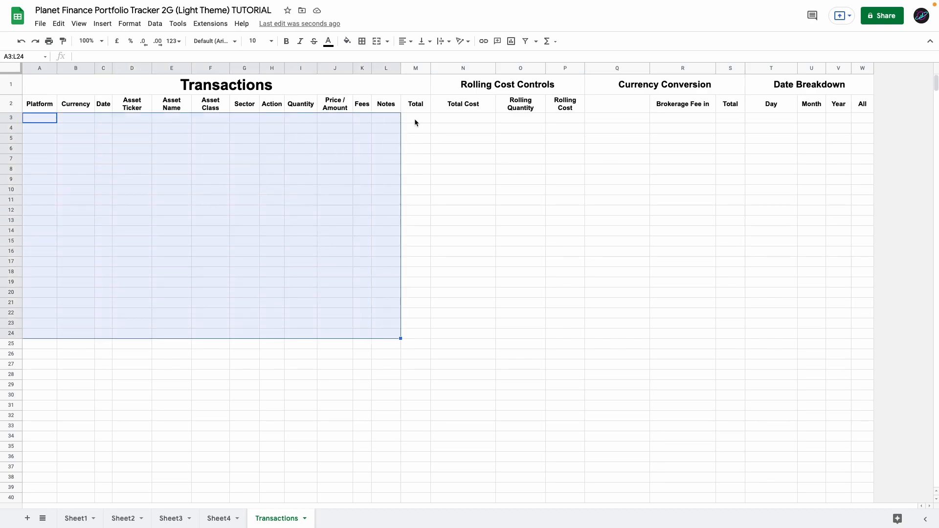
click(415, 120)
drag(415, 123, 638, 287)
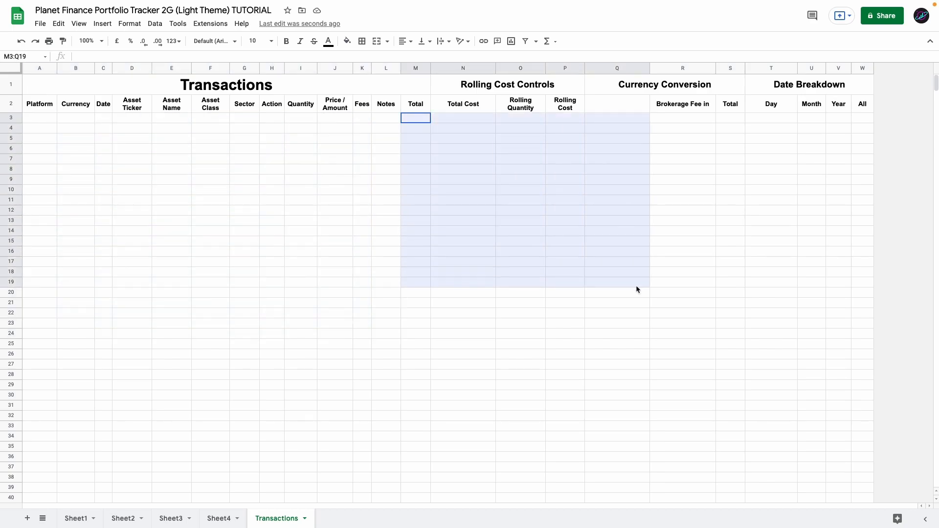
Paste the copied transaction records into the Transactions sheet starting at cell A3.
click(44, 124)
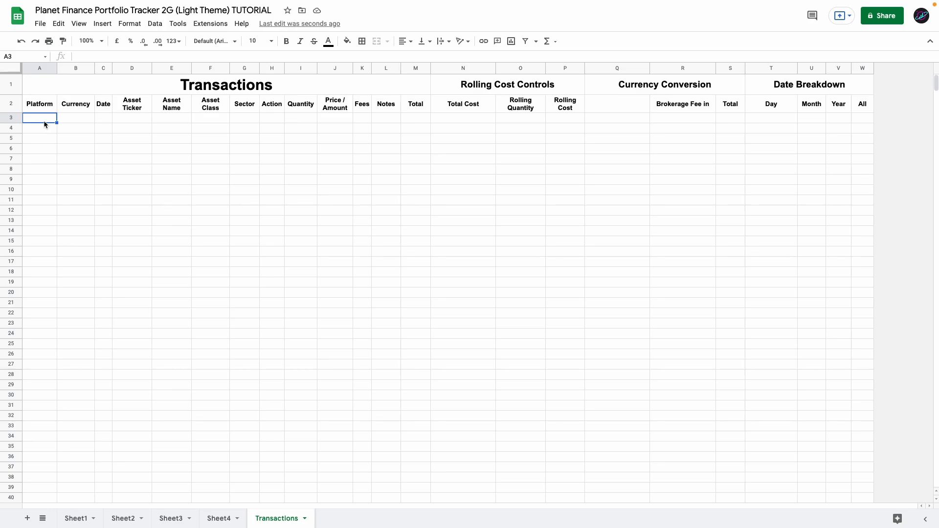
key(ctrl+v)
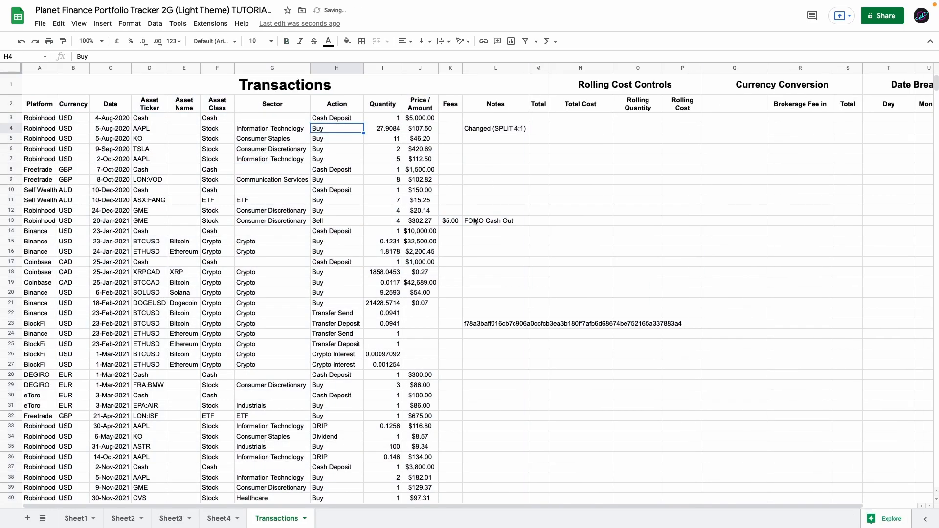
click(190, 90)
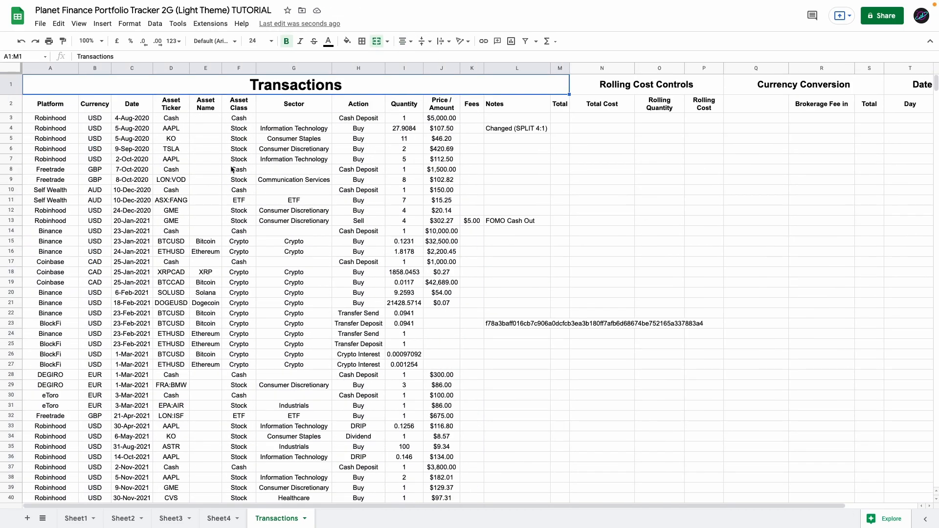
Add data validation to Date cells C3:C1000 so that they require a valid date.
click(142, 121)
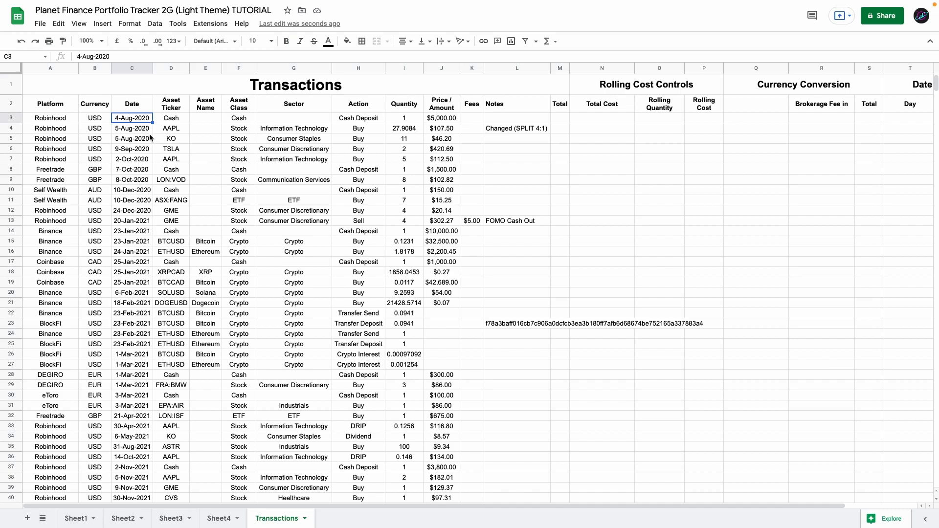
key(ctrl+shift+Down)
key(ctrl+shift+Down)
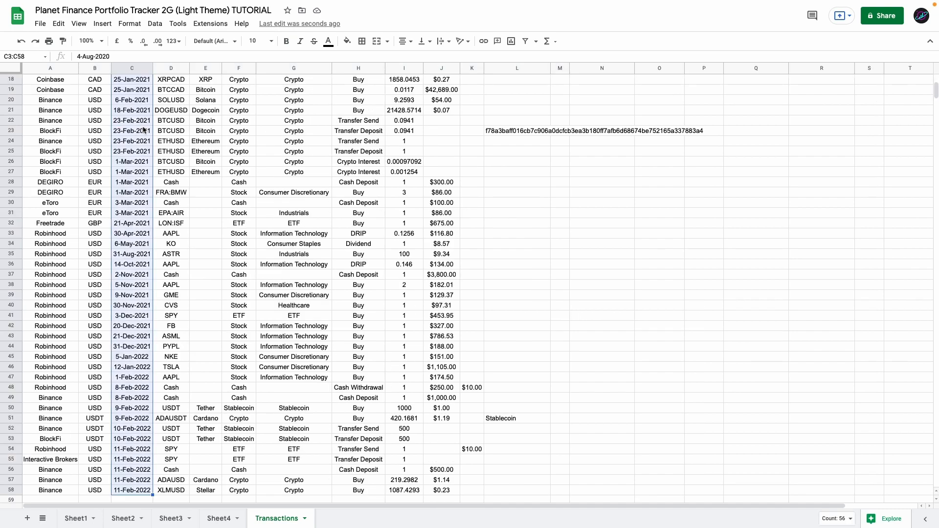
click(154, 23)
click(198, 205)
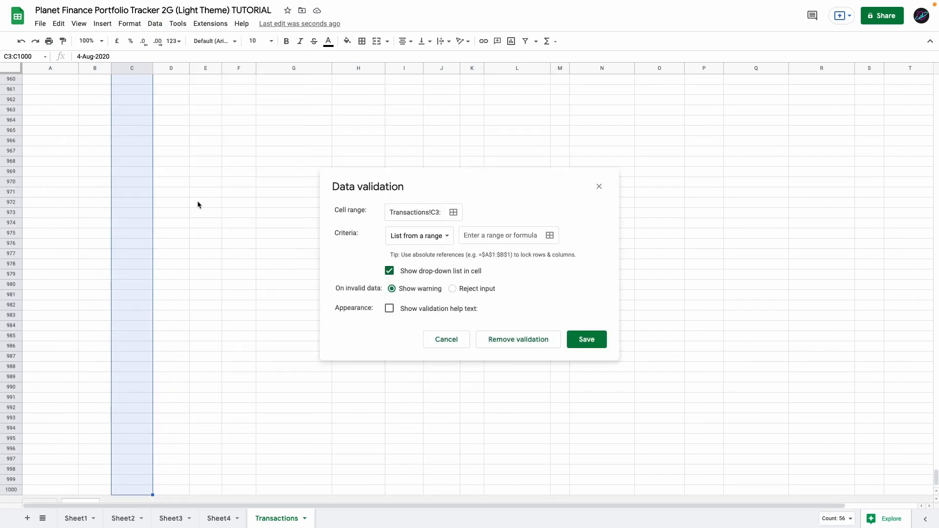
click(427, 244)
click(423, 298)
click(424, 302)
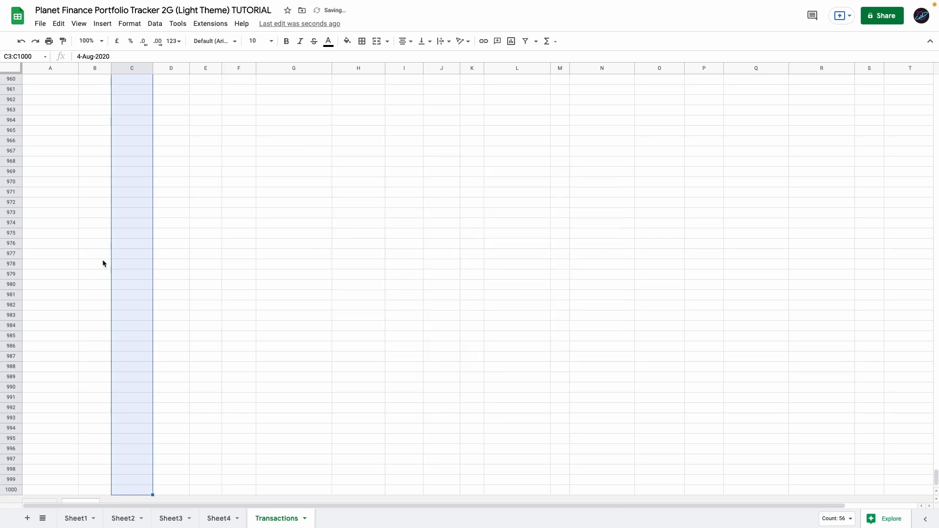
Try the calendar date picker by choosing 18 February 2022 in C59 and 17 February 2022 in C60.
key(ctrl+Up)
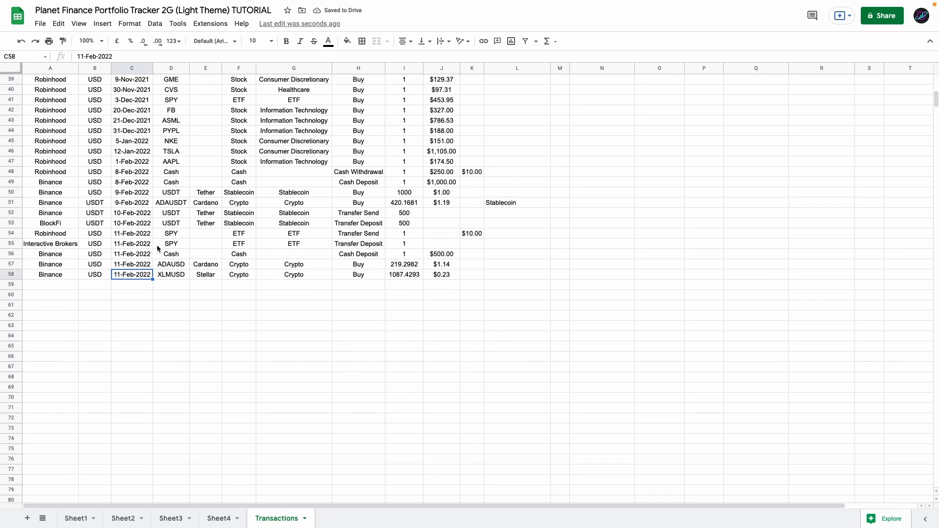
double_click(135, 283)
click(142, 345)
key(Down)
key(Return)
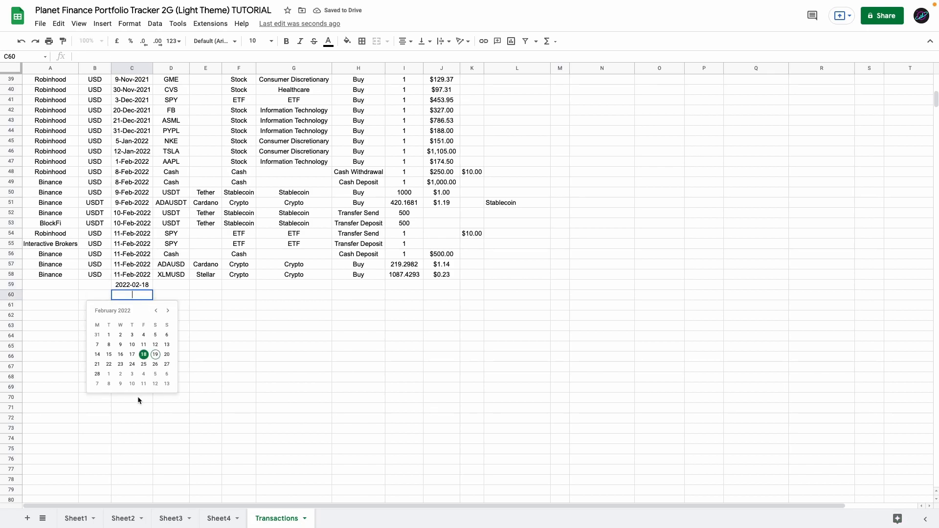
click(128, 358)
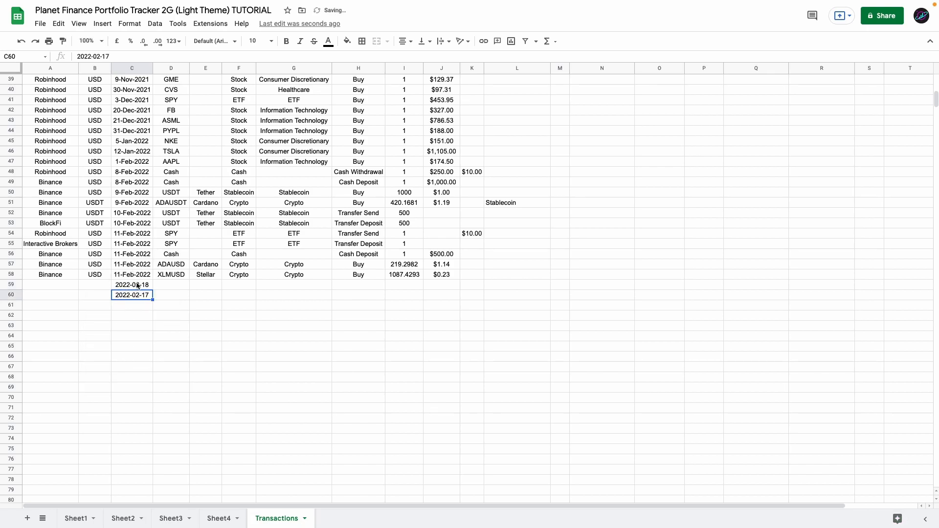
Format the Date cells C3:C1000 with the 26-Sep-2008 date style and return to the start of the sheet.
key(ctrl+Up)
key(ctrl+shift+Down)
key(ctrl+shift+Down)
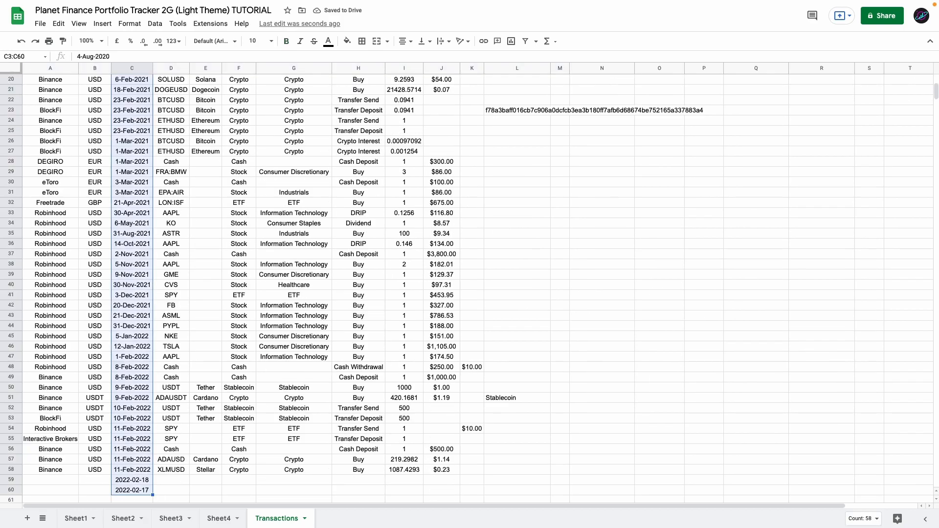
click(173, 41)
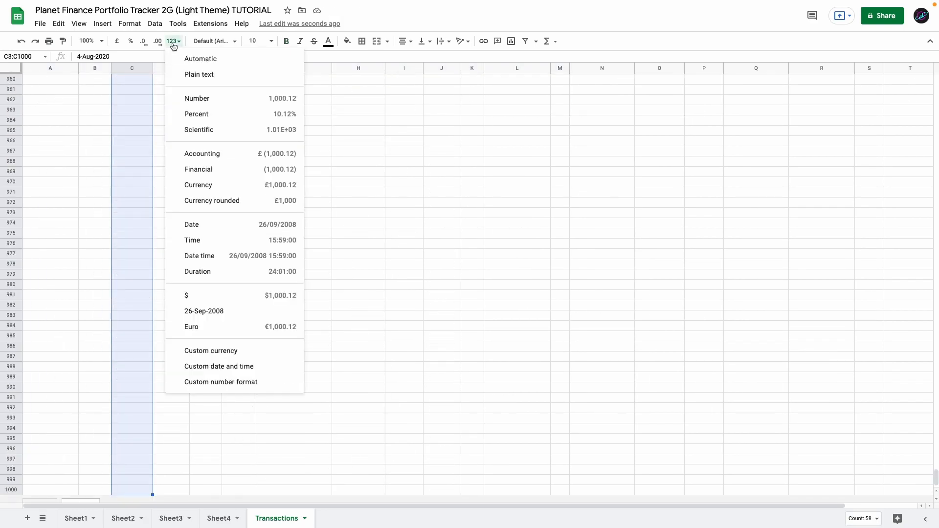
click(239, 313)
key(ctrl+Up)
key(ctrl+Home)
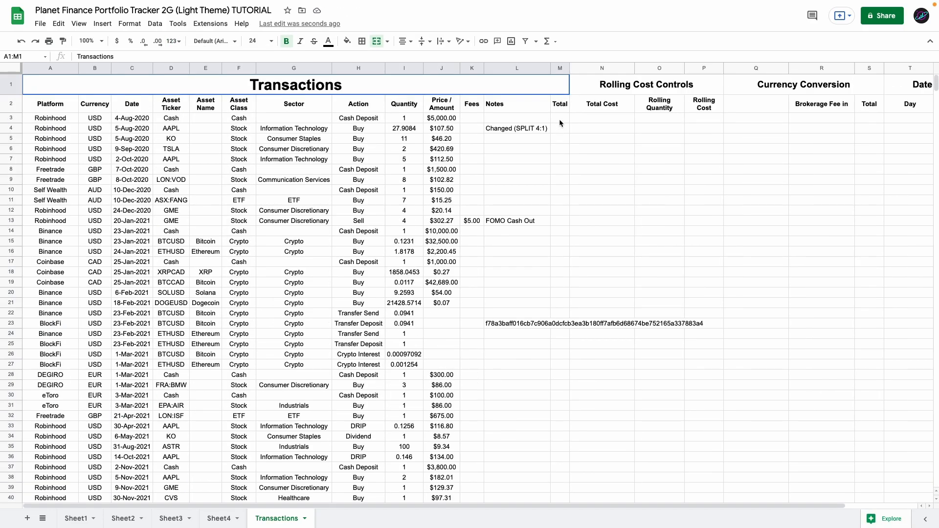
Enter the Total formula =IF(ISBLANK(A3),"",IFERROR(IF(H3="Sell",(I3*J3)-K3,IF(H3="Cash Withdrawal",(I3*J3)-K3,(I3*J3))),0)) in M3.
click(560, 119)
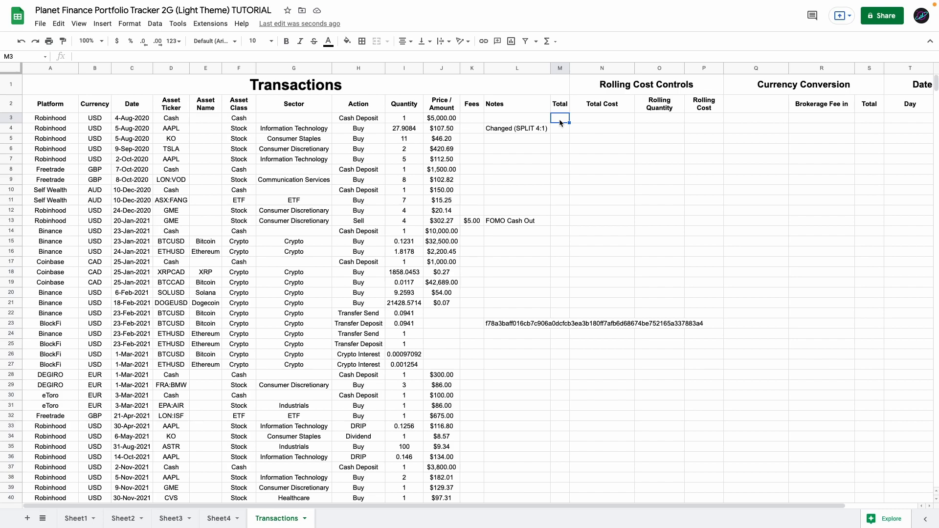
double_click(560, 117)
text(=IF(ISBLANK(A3),"",IFERROR(IF(H3="Sell",(I3*J3)-K3,IF(H3="Cash Withdrawal",(I3*J3)-K3,(I3*J3))),0)))
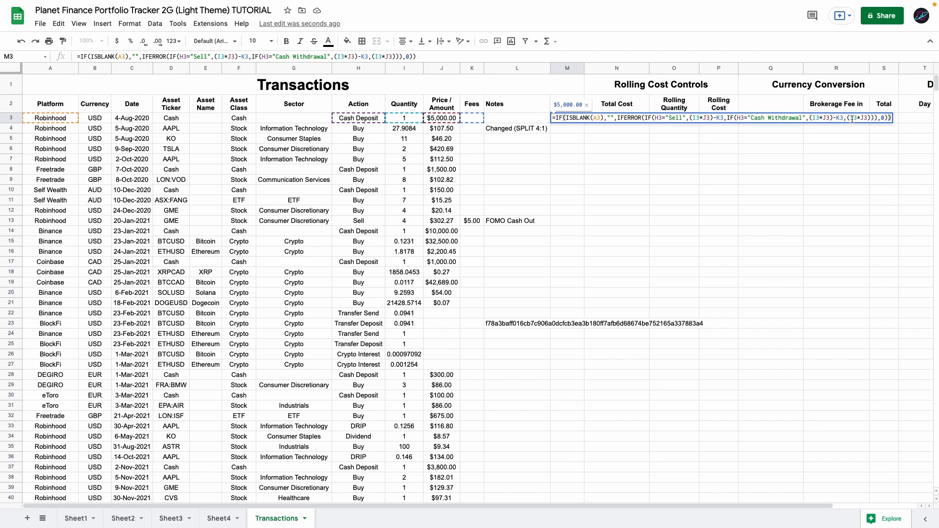
key(Escape)
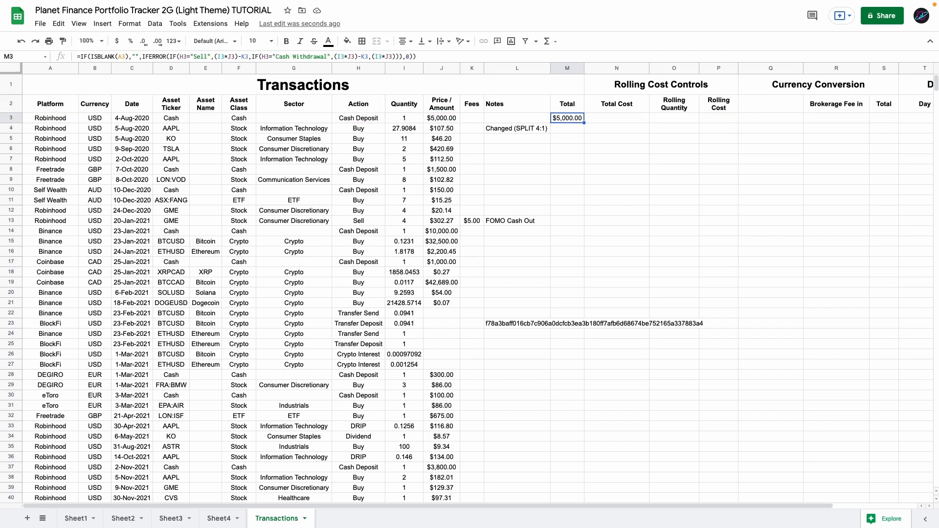
Copy the Total formula from M3 down column M through row 1000.
key(Left)
key(super+Down)
key(super+Down)
key(super+Down)
key(super+Down)
key(Right)
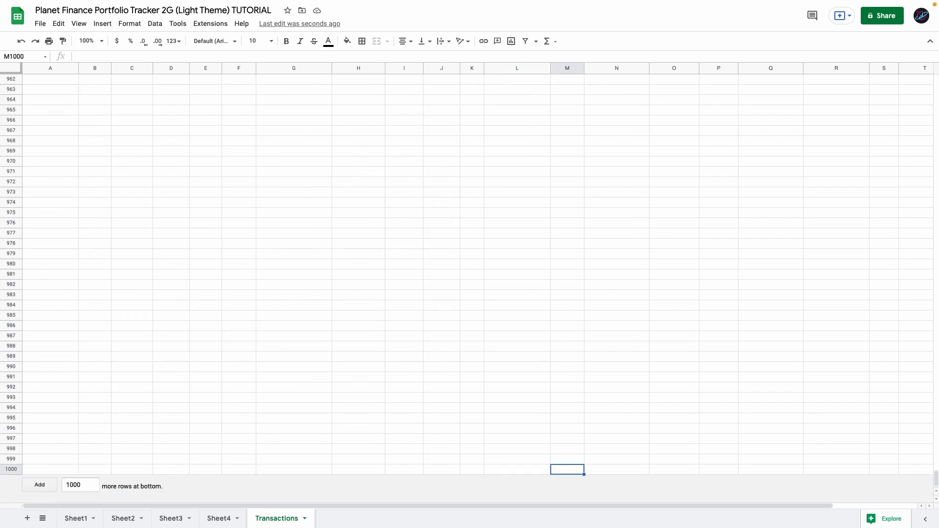
key(super+shift+Up)
key(super+v)
scroll(539, 288, down, 10)
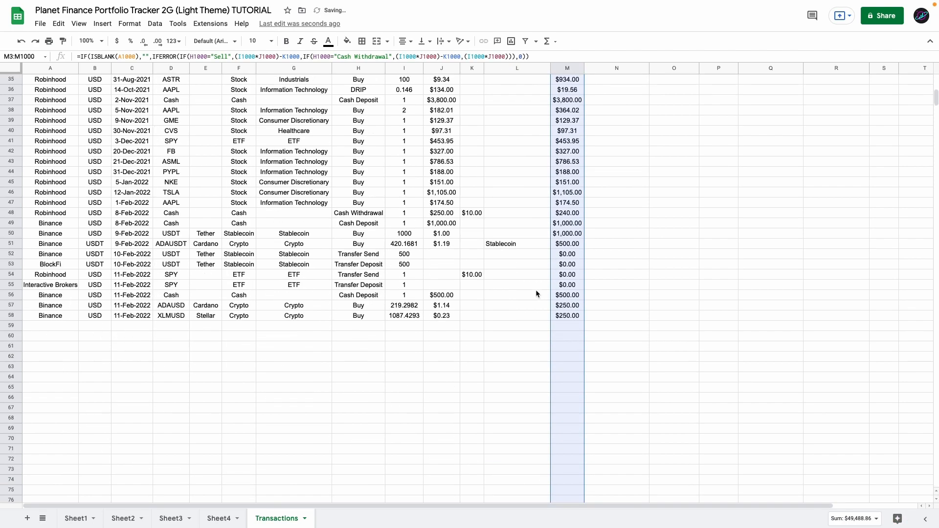
Examine the copied Total formula in the empty rows below the records, starting with M59, and compare with M3.
click(568, 225)
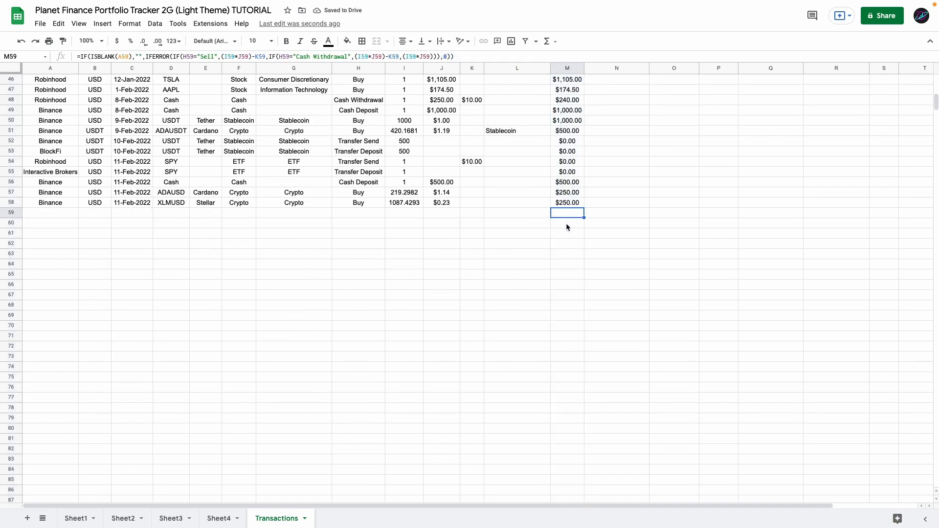
click(566, 234)
click(567, 241)
click(564, 214)
double_click(565, 215)
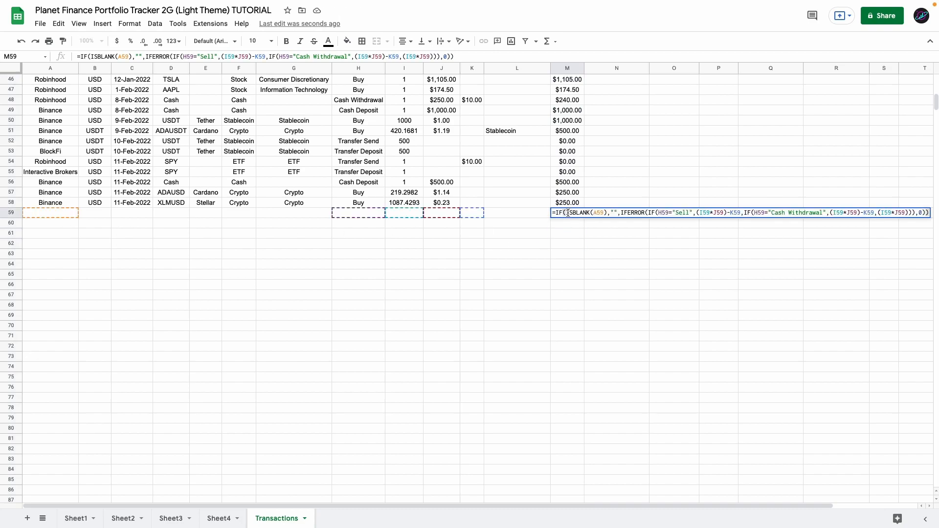
key(Escape)
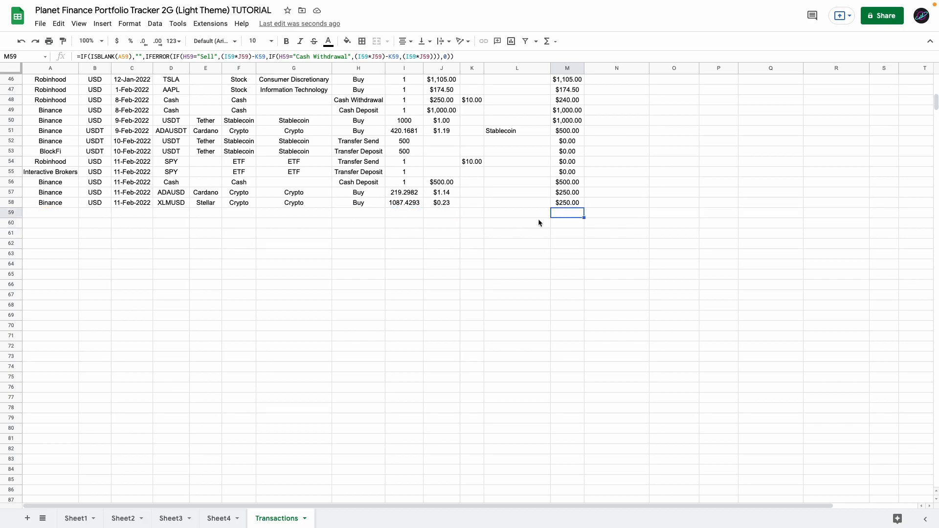
scroll(575, 122, up, 10)
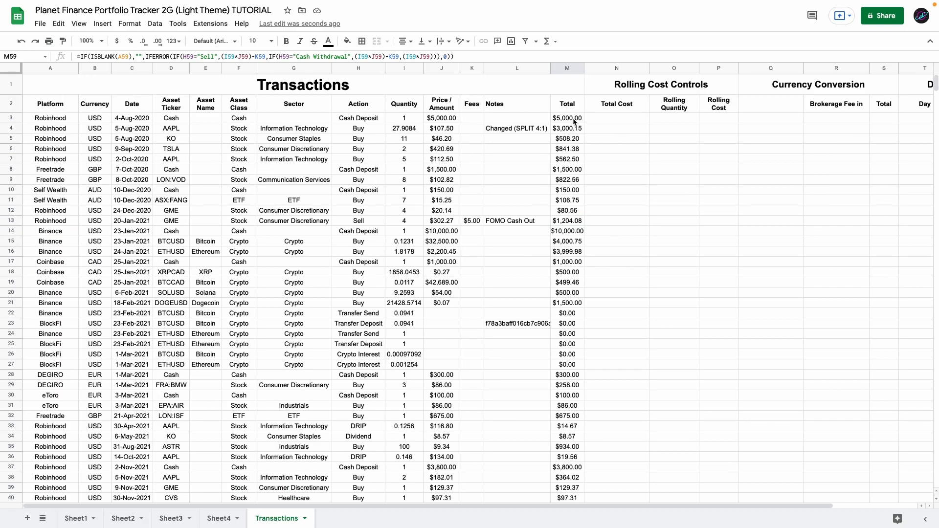
click(577, 119)
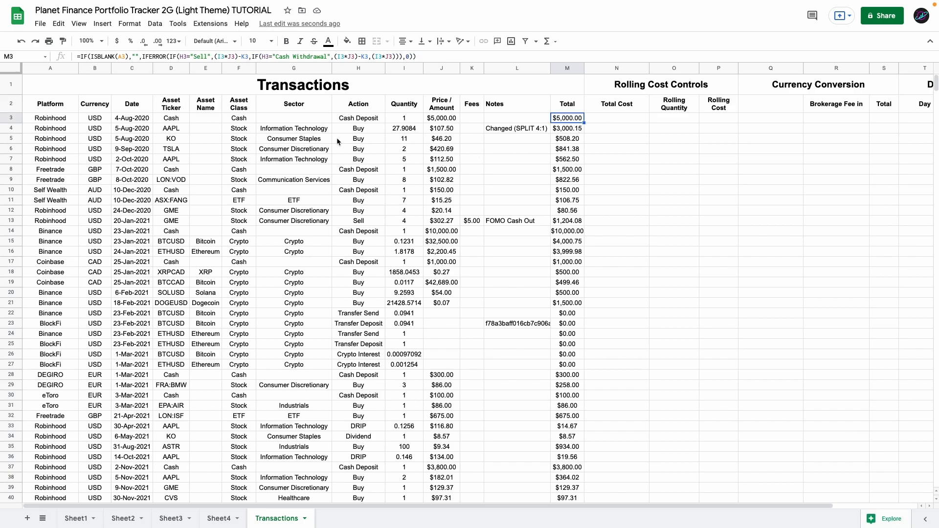
click(244, 122)
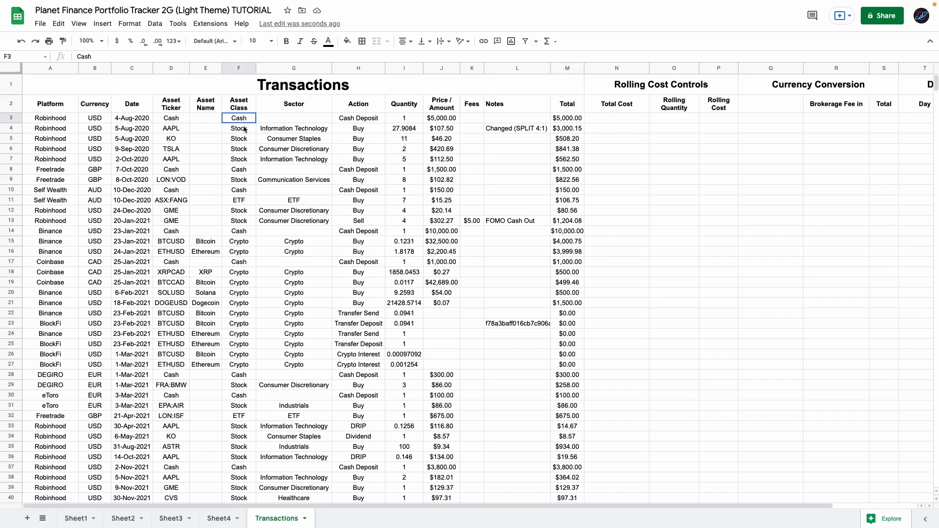
drag(288, 120, 364, 162)
click(252, 137)
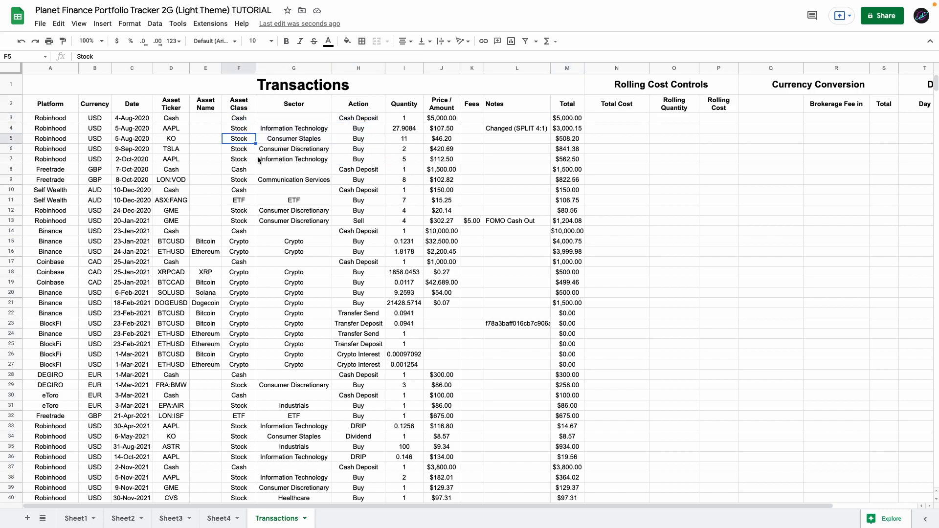
Add a drop-down to F3:F1000 listing Cash, Stock, ETF, Crypto, Stablecoin, Commodity, Managed Fund and REIT, and widen column F to fit its heading on one line.
click(245, 119)
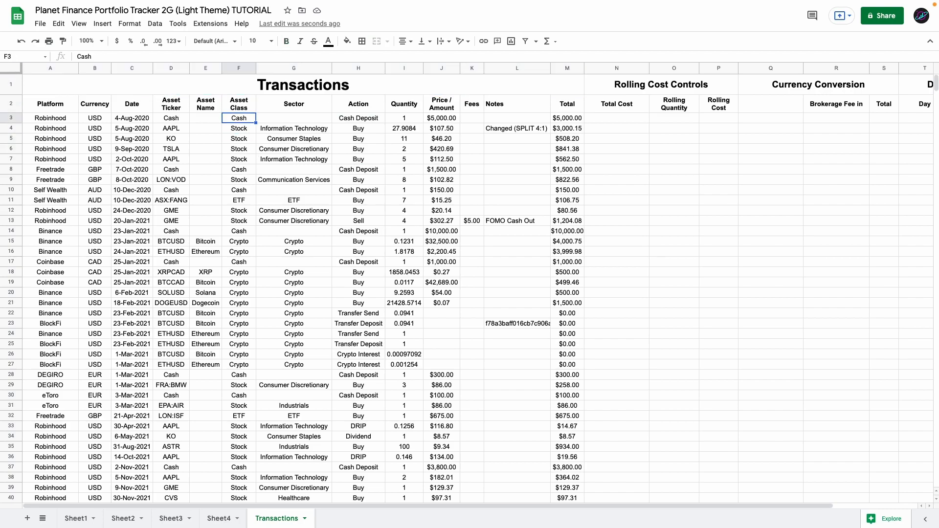
key(super+shift+Down)
key(super+shift+Down)
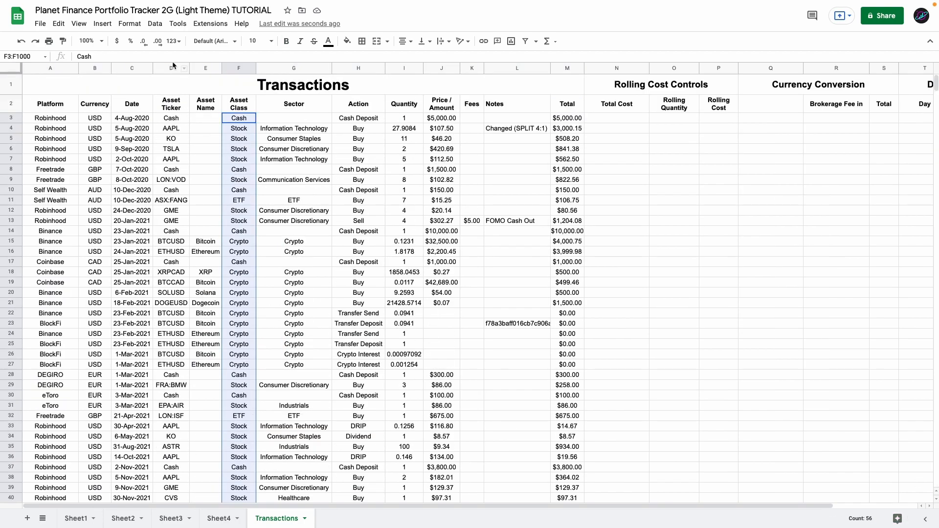
click(155, 24)
click(193, 210)
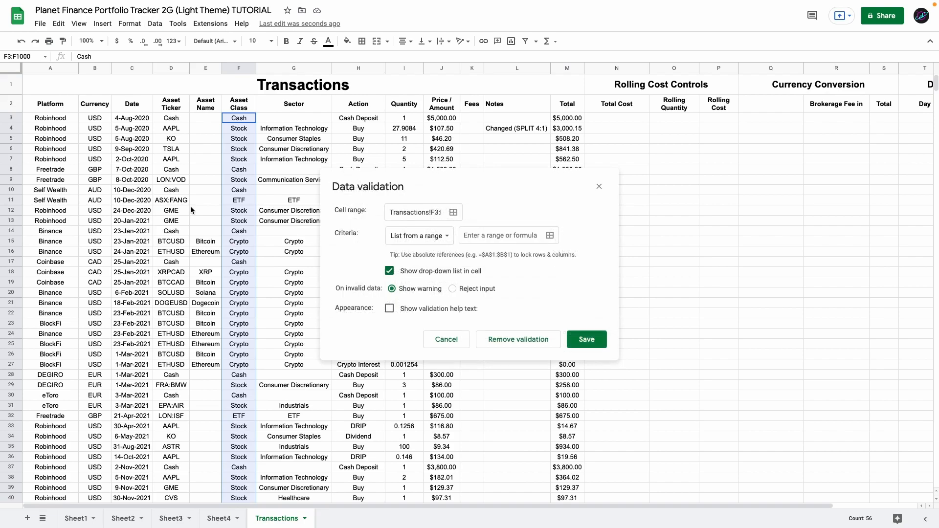
click(422, 245)
click(429, 252)
click(476, 235)
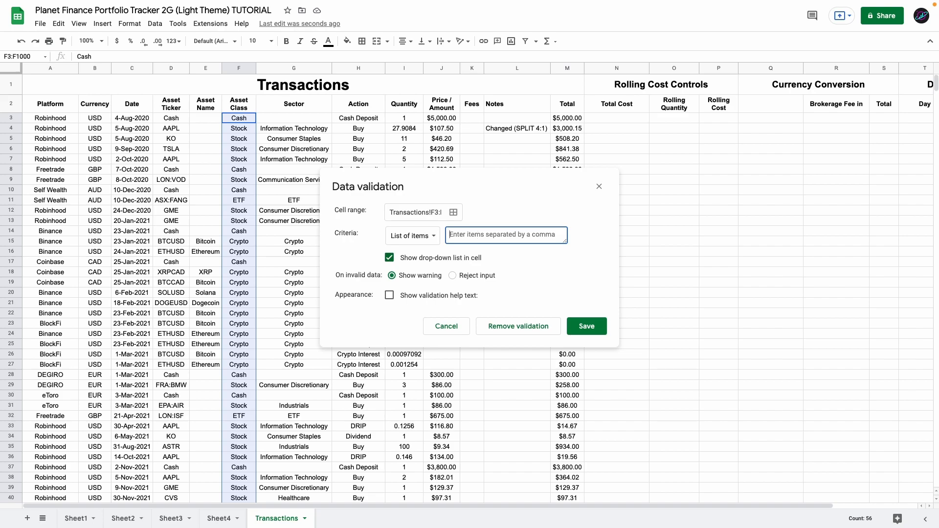
text(Cash,Stock)
click(586, 329)
drag(256, 68, 266, 68)
Try the Asset Class drop-down in F3 by picking Stablecoin and switching back to Cash.
click(205, 118)
click(249, 119)
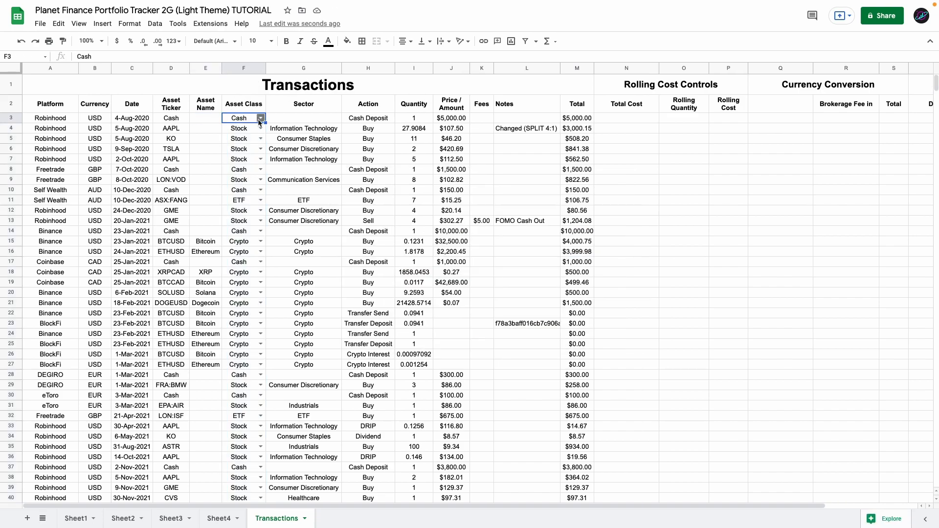
click(259, 120)
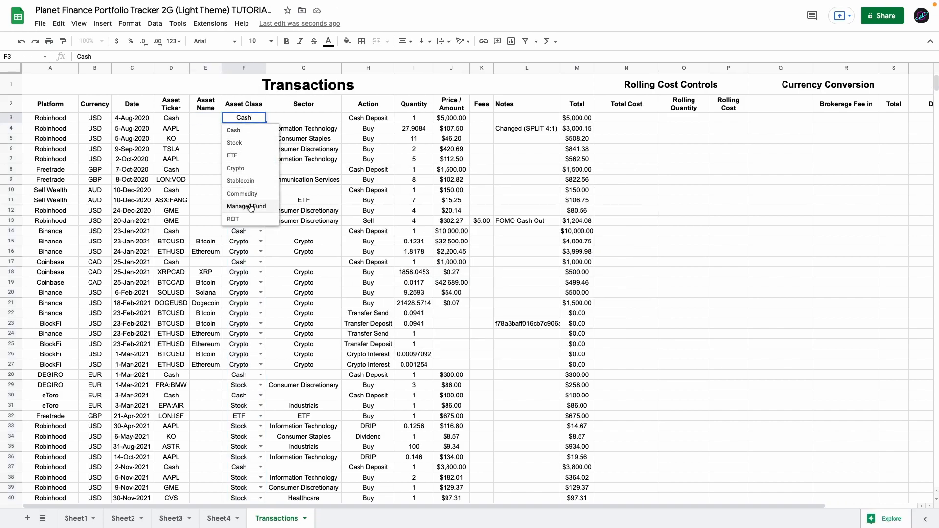
click(241, 181)
click(260, 118)
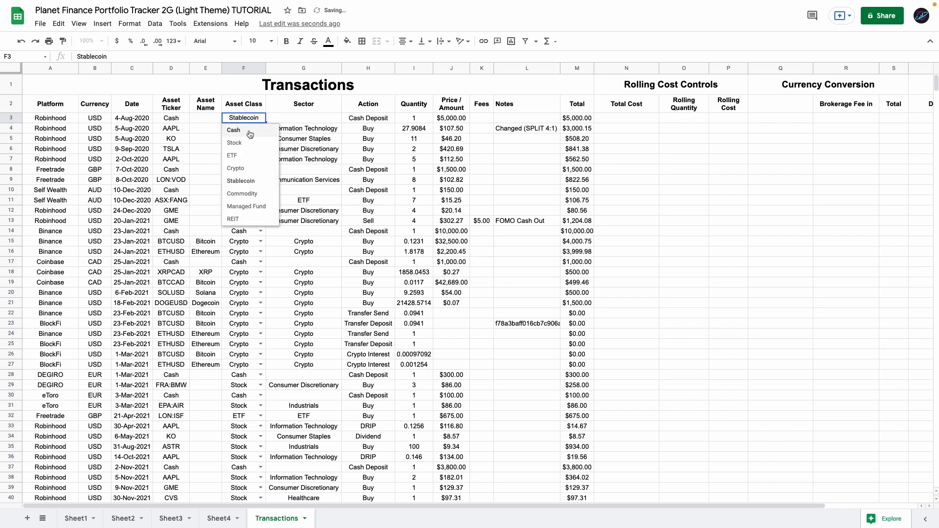
click(249, 130)
scroll(242, 196, down, 10)
click(256, 205)
click(240, 252)
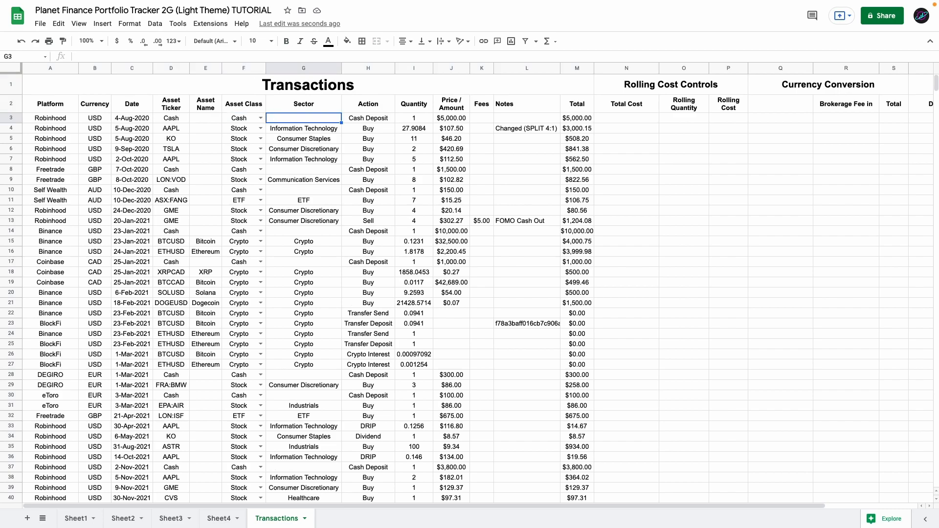
Set up a list-of-items drop-down validation for the Sector cells G3:G1000.
key(ctrl+shift+Down)
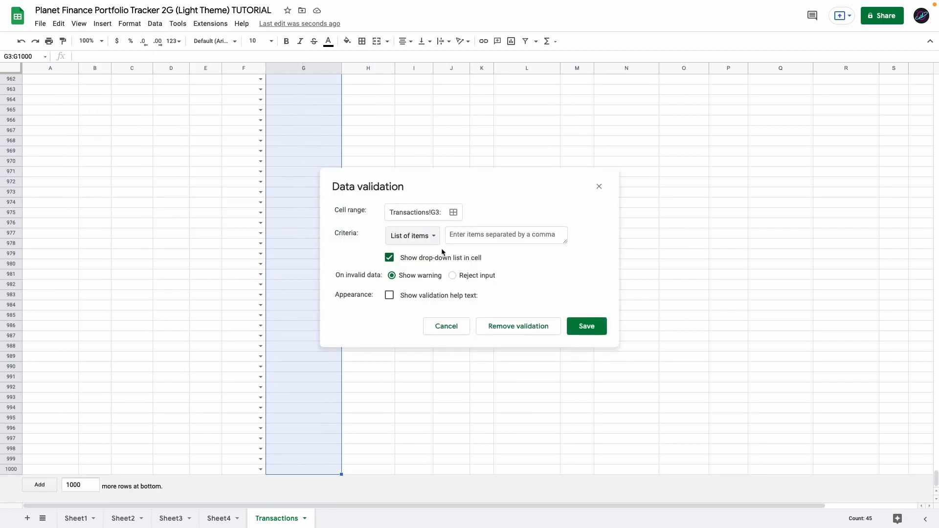
click(477, 236)
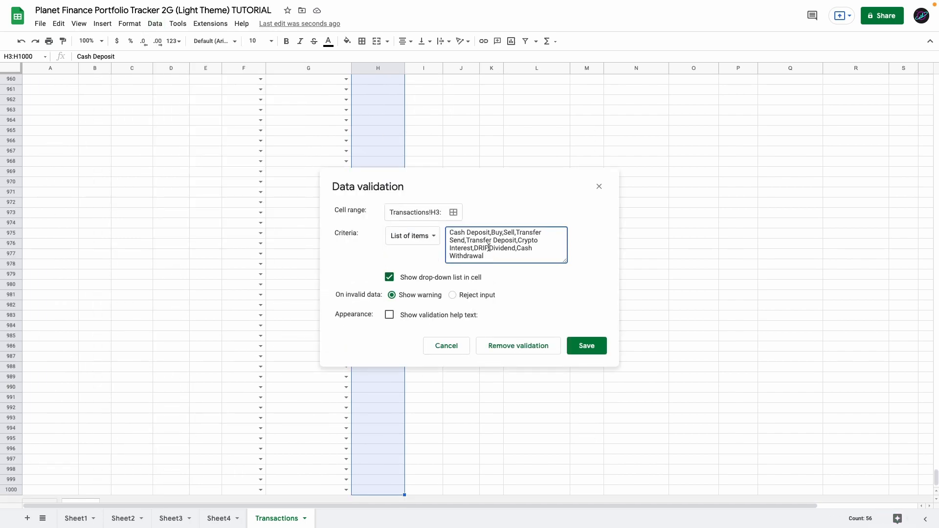
Save the H3:H1000 drop-down list with Cash Deposit, Buy, Sell, Transfer Send, Transfer Deposit, Crypto Interest, DRIP, Dividend and Cash Withdrawal.
drag(494, 256, 455, 239)
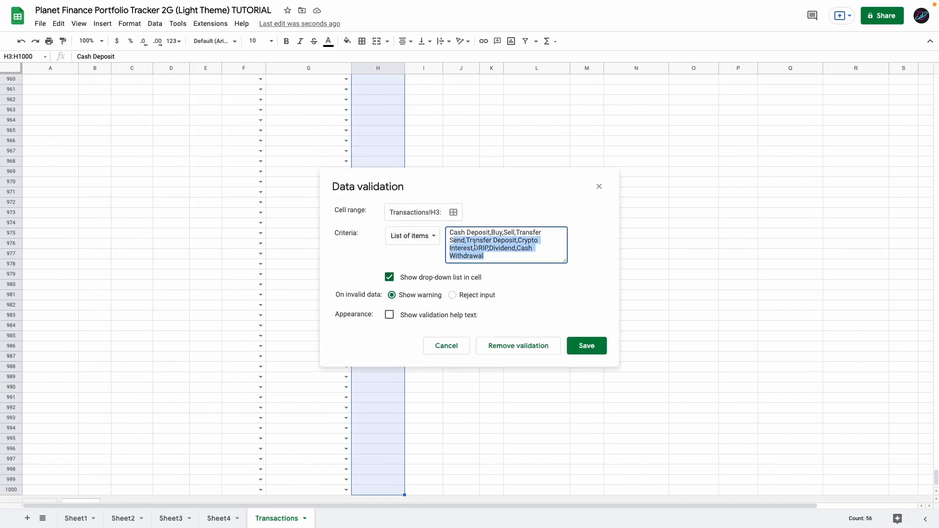
click(492, 255)
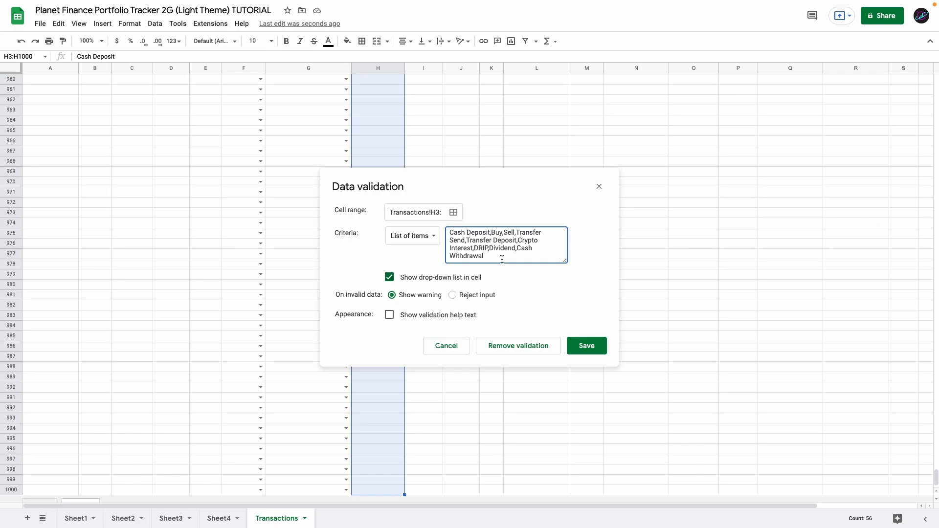
click(586, 346)
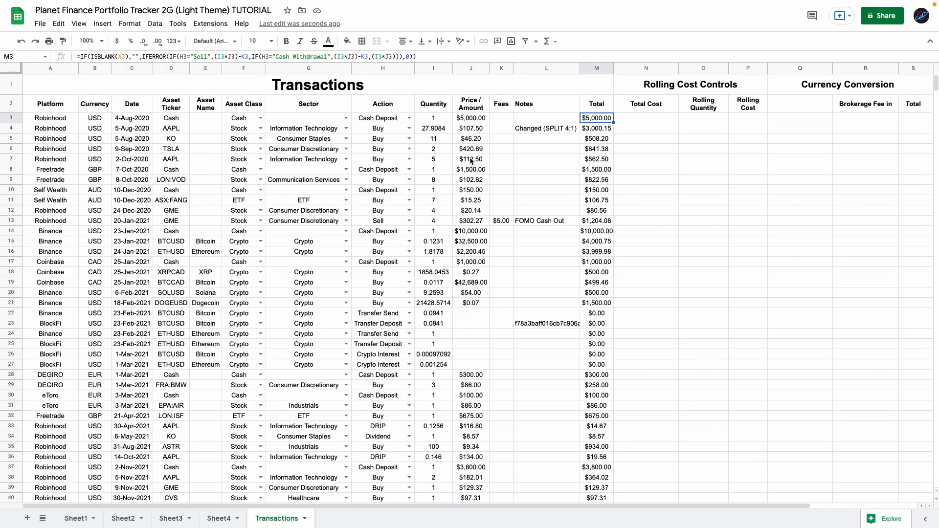
Enter the Total Cost formula =IF(ISBLANK(A3),"",IF(H3="Buy",-I3*J3,IF(H3="Sell",I3*J3,0))) in N3 of the Transactions sheet.
scroll(471, 161, right, 3)
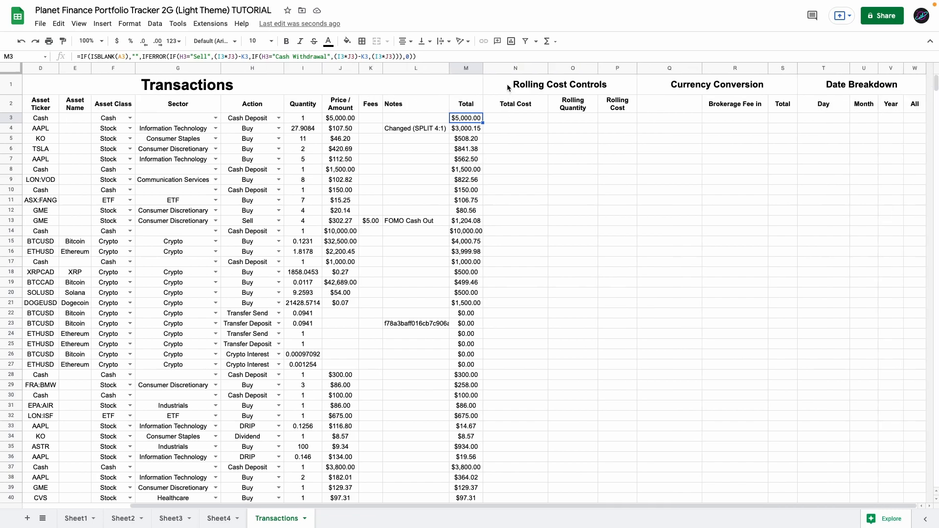
drag(507, 84, 506, 165)
click(512, 119)
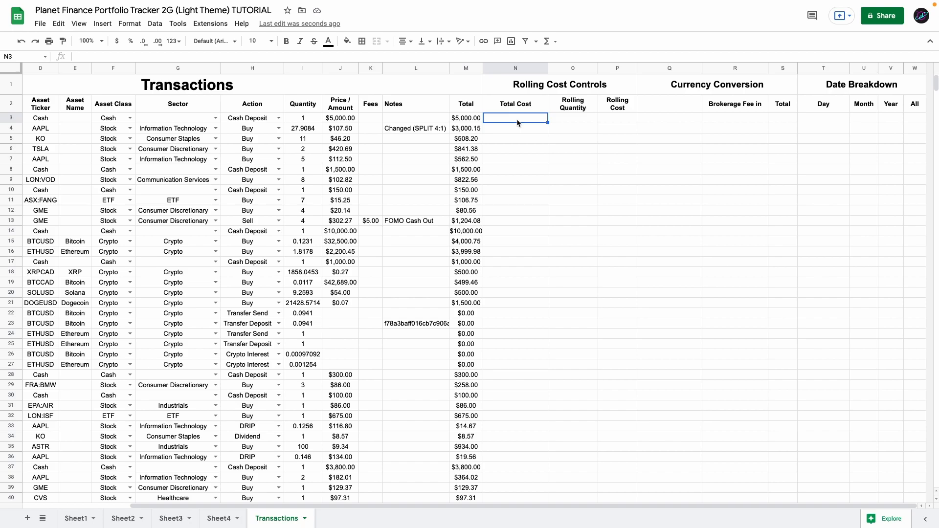
key(ctrl+v)
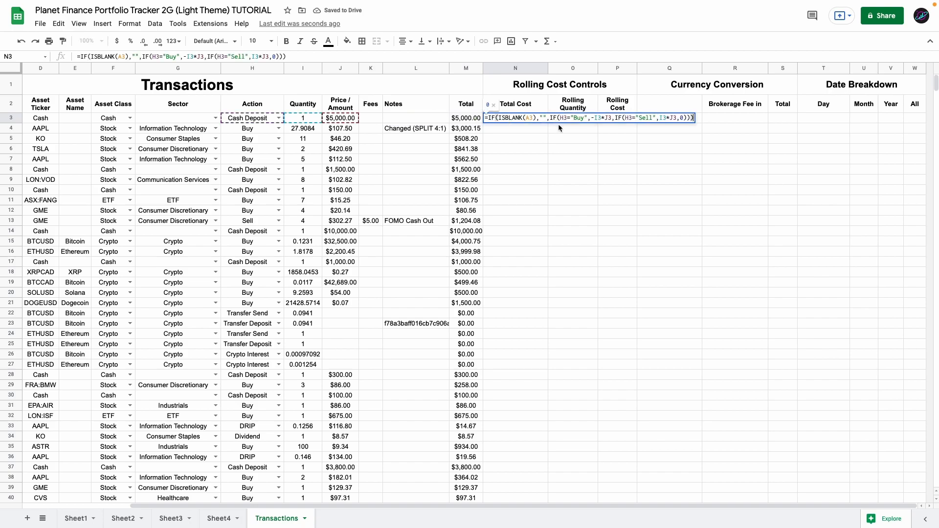
key(Return)
Open the Rolling Cost formula in P3 to examine its Sell condition and its VLOOKUP and FILTER parts.
click(617, 118)
double_click(618, 118)
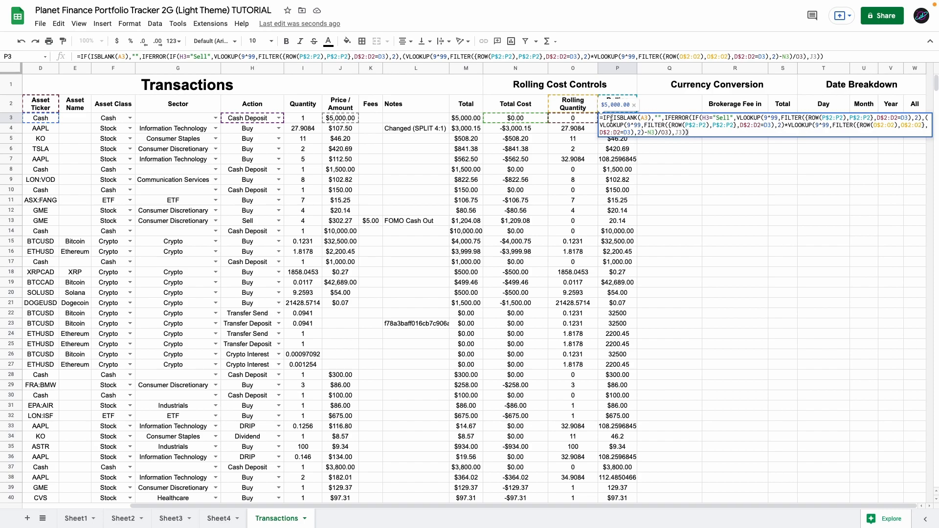
click(669, 121)
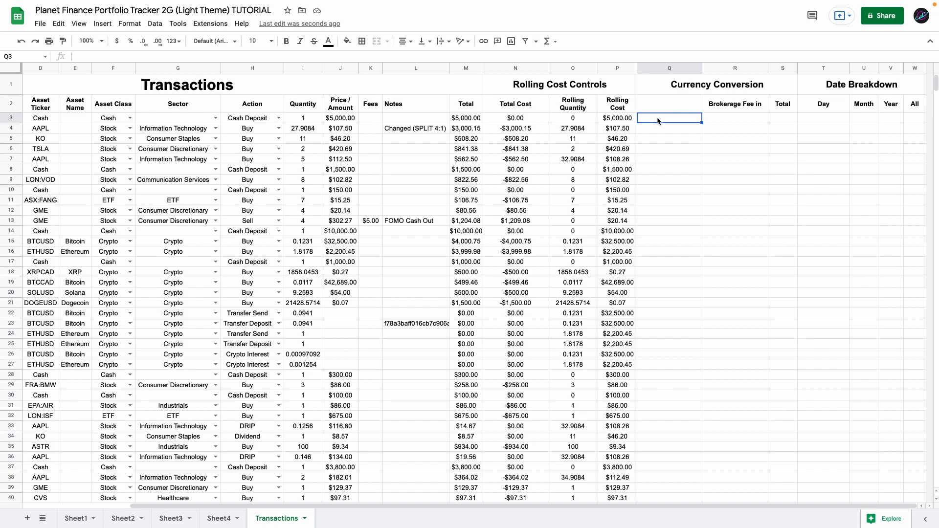
Rename Sheet1 as Dashboard and enter USD in its cell L1 as the base currency.
click(664, 111)
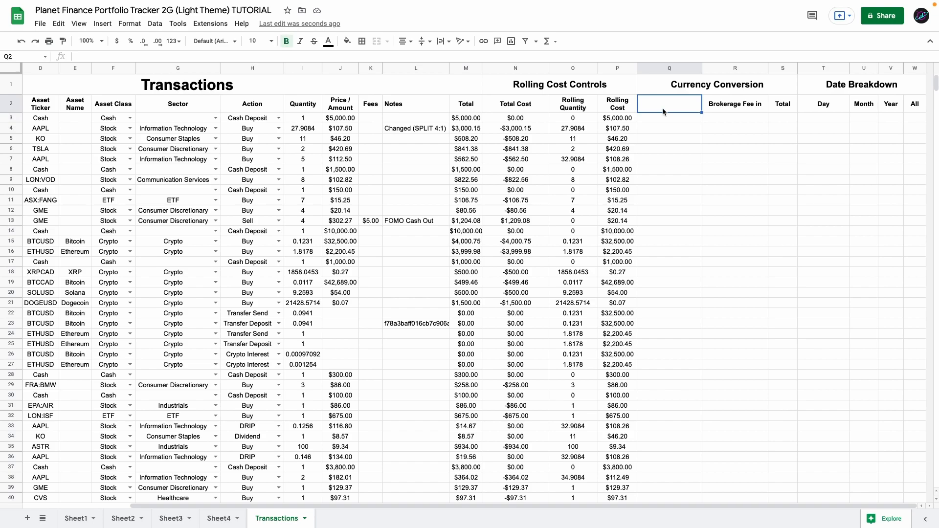
double_click(78, 519)
text(Dashboard)
key(Return)
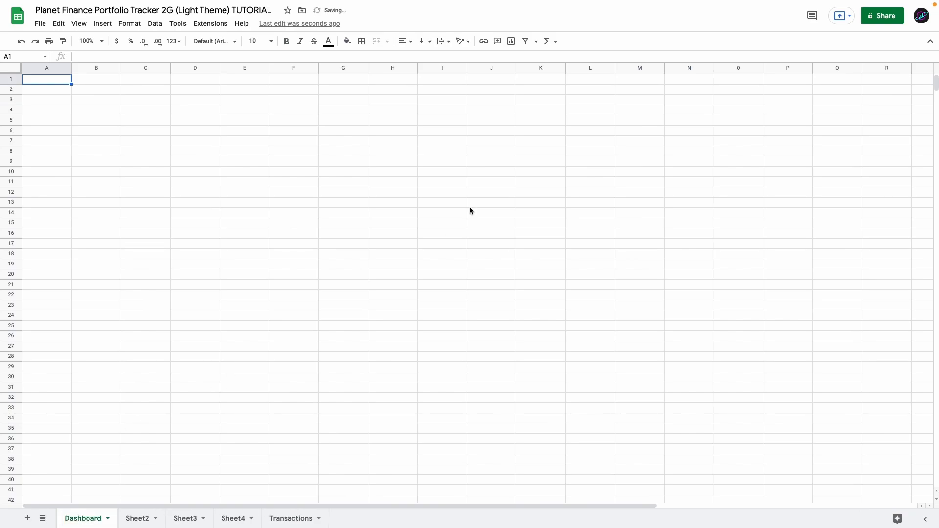
click(590, 84)
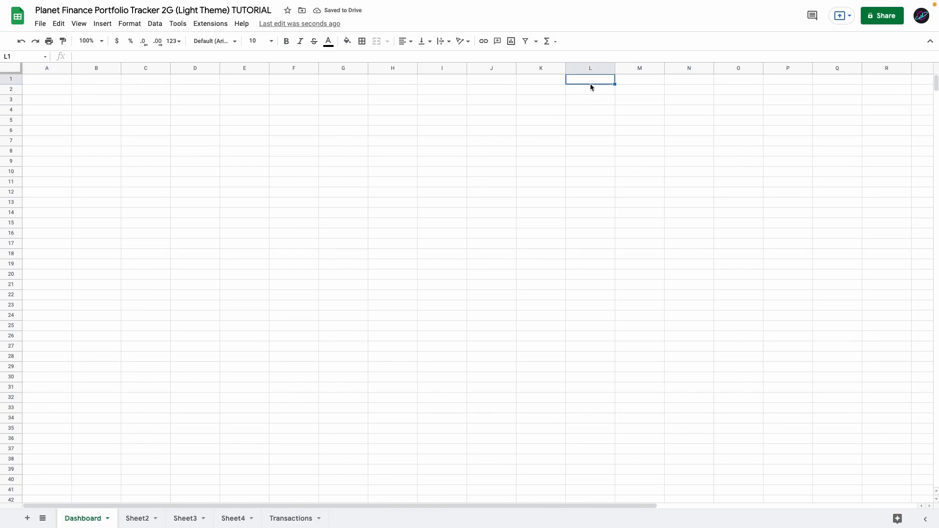
text(USD)
key(Return)
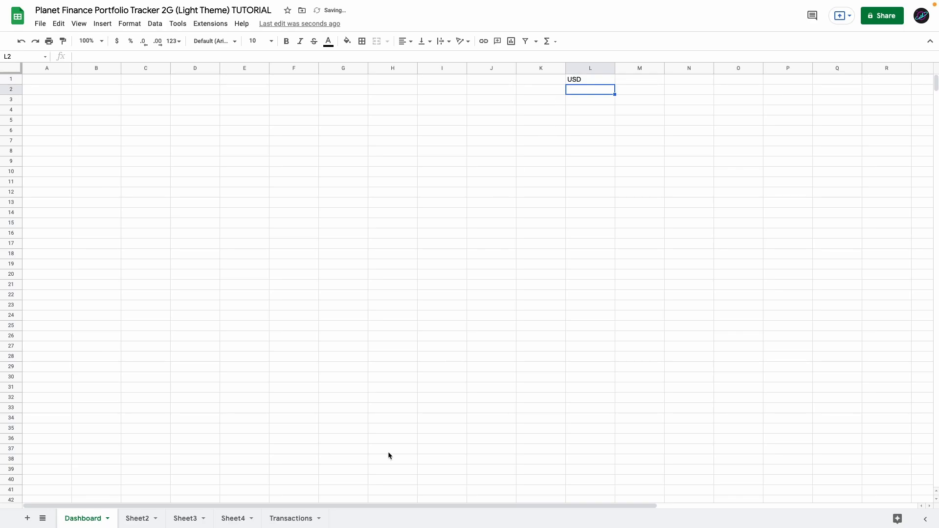
Link the blank Currency Conversion heading in Transactions Q2 to cell L1 on the Dashboard sheet.
click(269, 520)
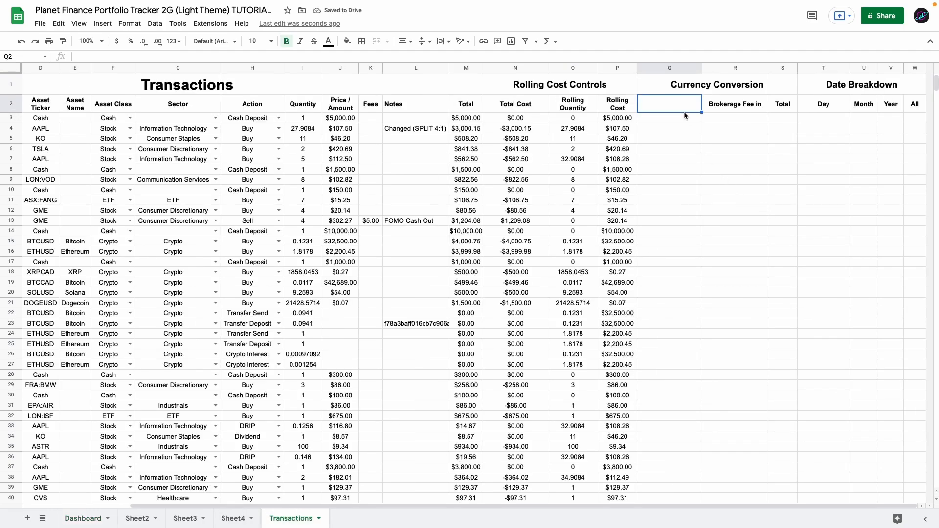
text(=)
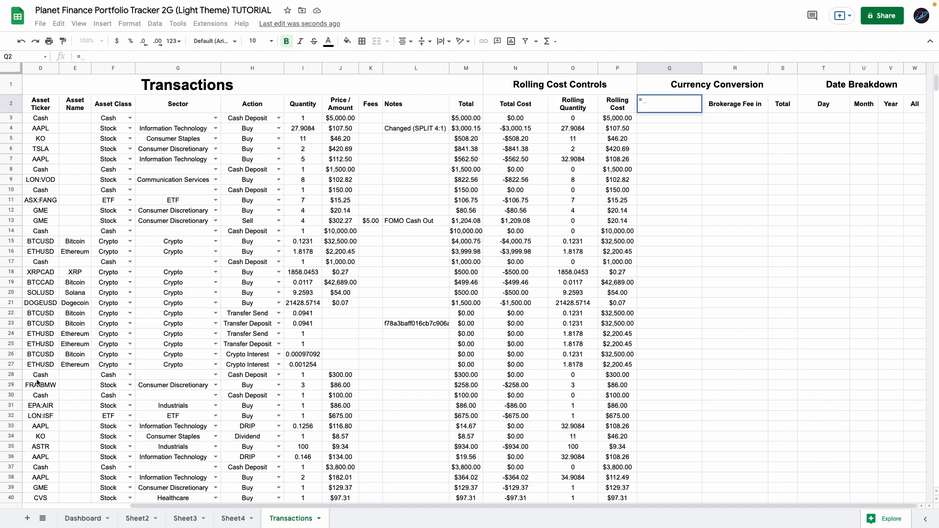
click(79, 517)
click(586, 83)
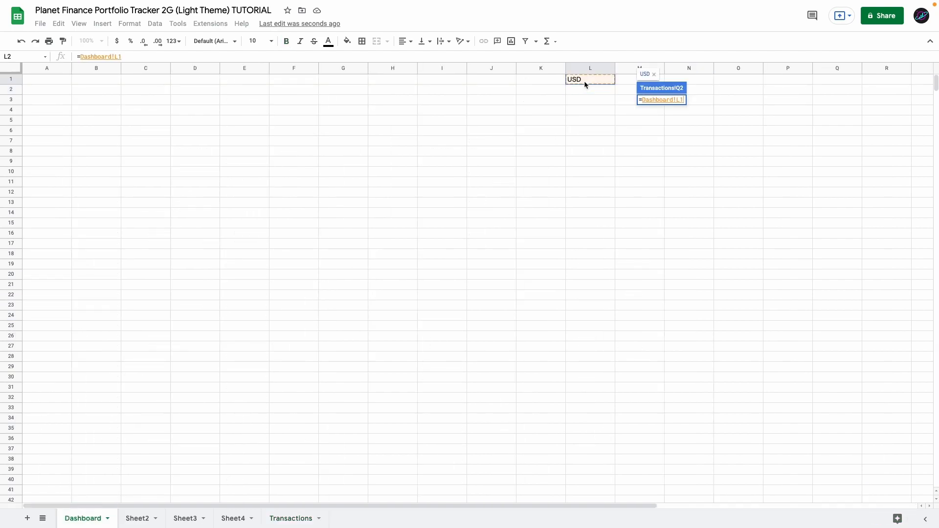
key(Tab)
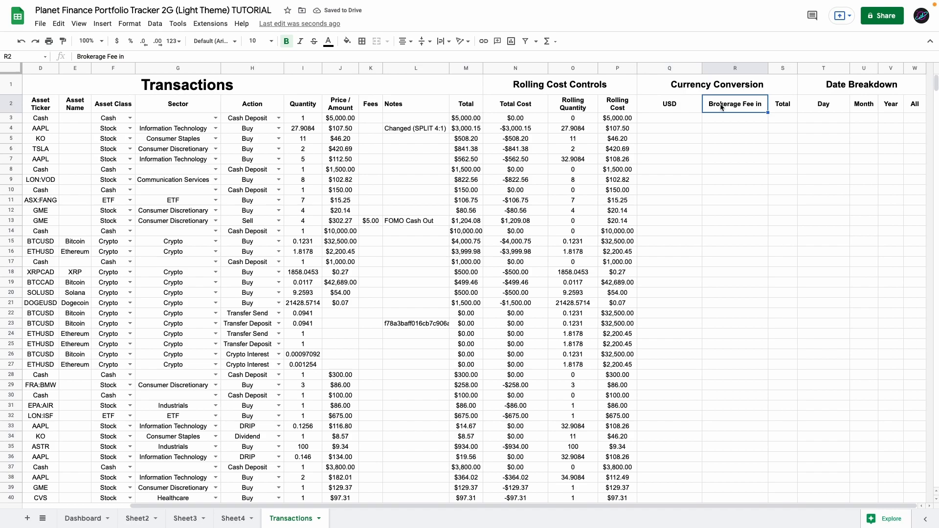
Turn the R2 heading into the formula ="Brokerage Fee in "&Q2 so that it includes the base currency.
key(Return)
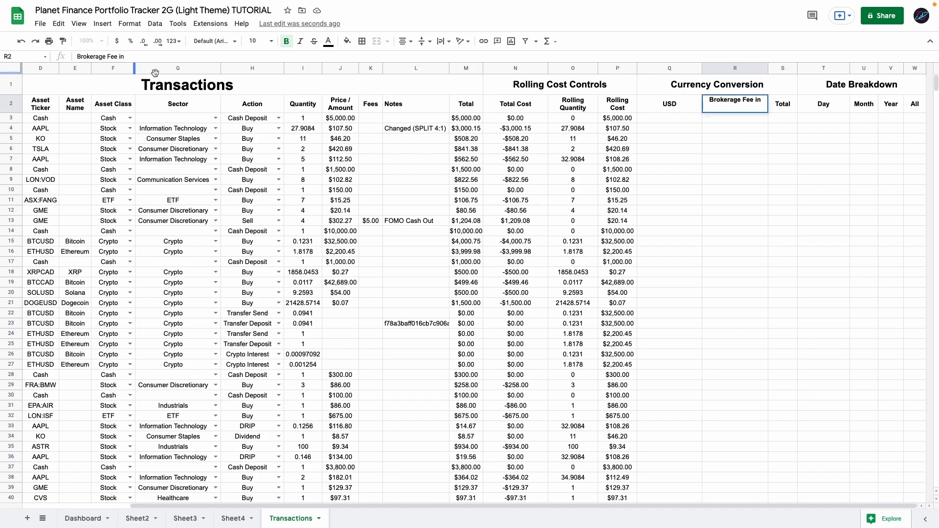
text(=")
click(160, 58)
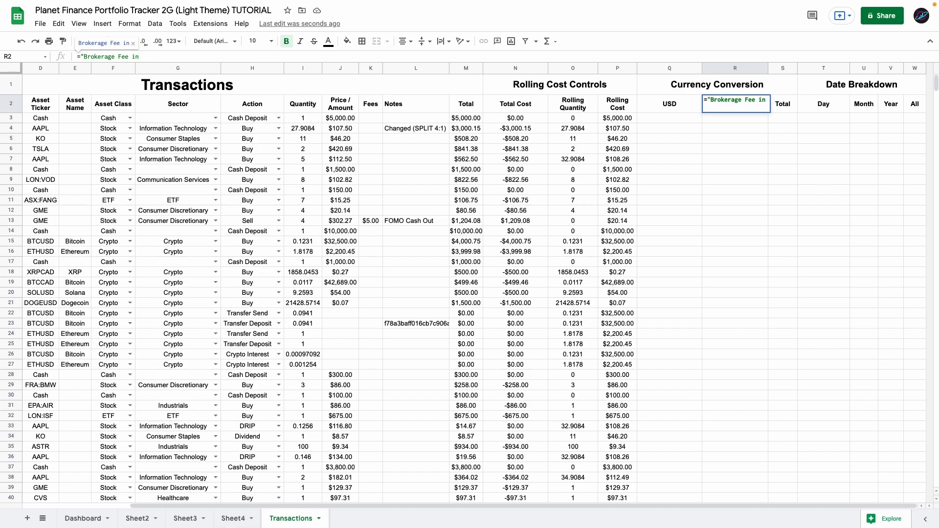
text("&)
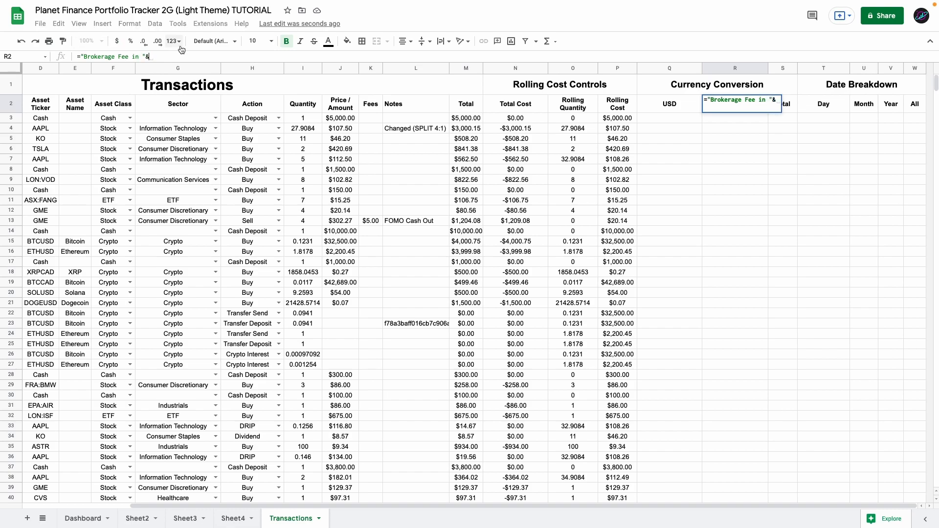
click(665, 108)
key(Return)
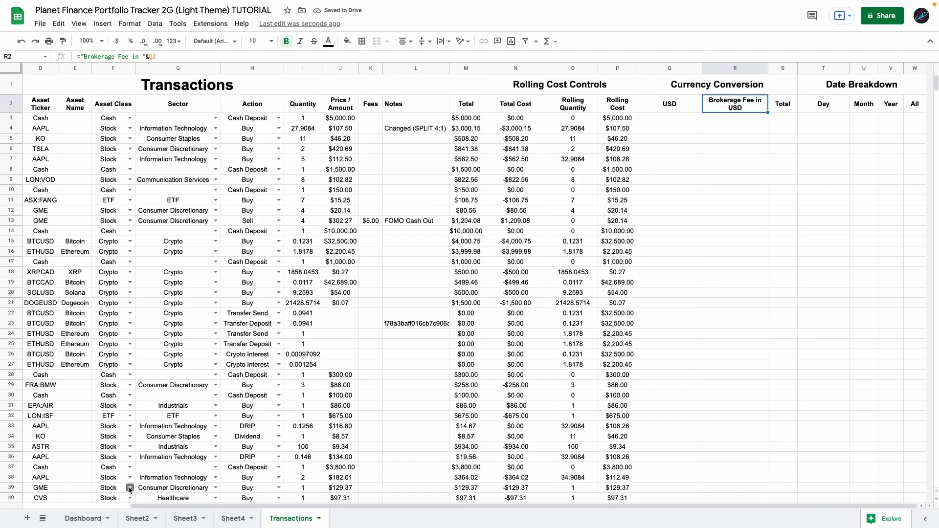
Try EUR as the currency in Dashboard L1 and check the linked headings Q2 and R2 on Transactions.
click(82, 519)
click(600, 80)
text(EUR)
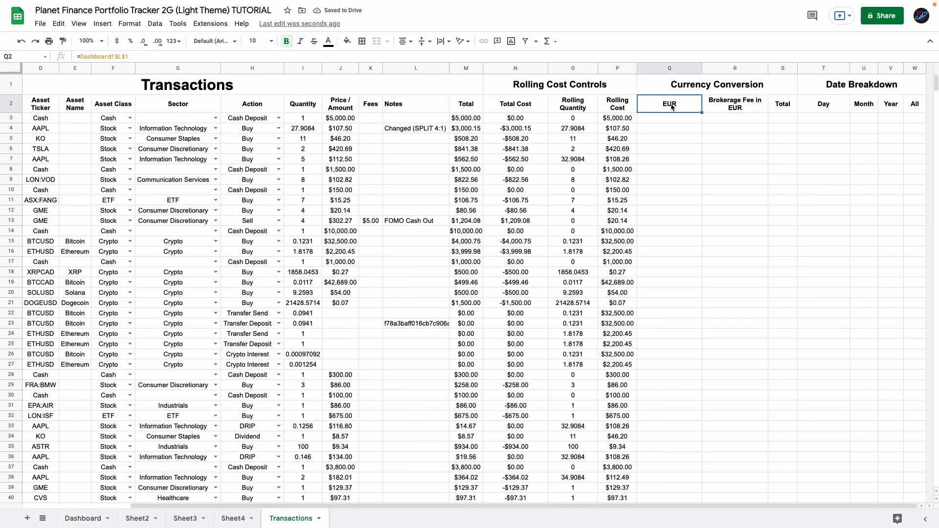
click(749, 107)
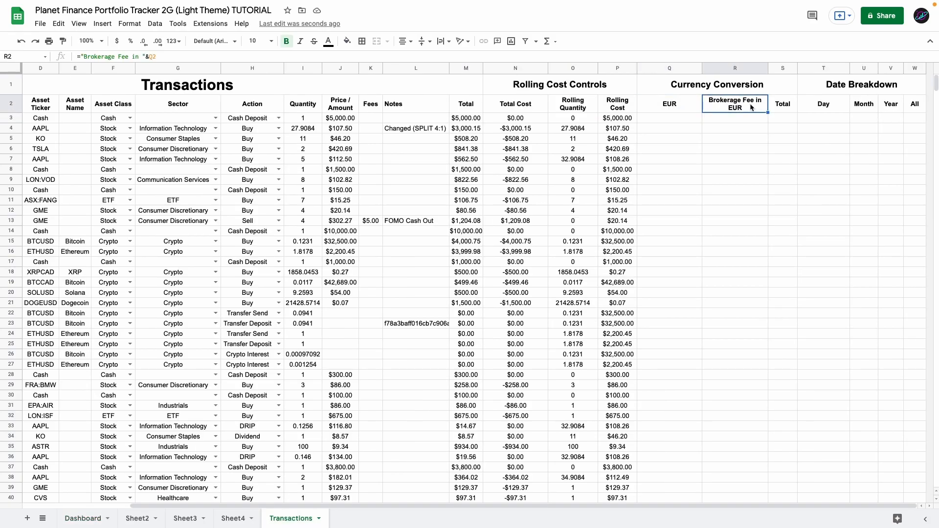
Turn the S2 heading into the formula ="Total ("&Q2&")" so that it shows the base currency in brackets.
click(773, 108)
double_click(772, 108)
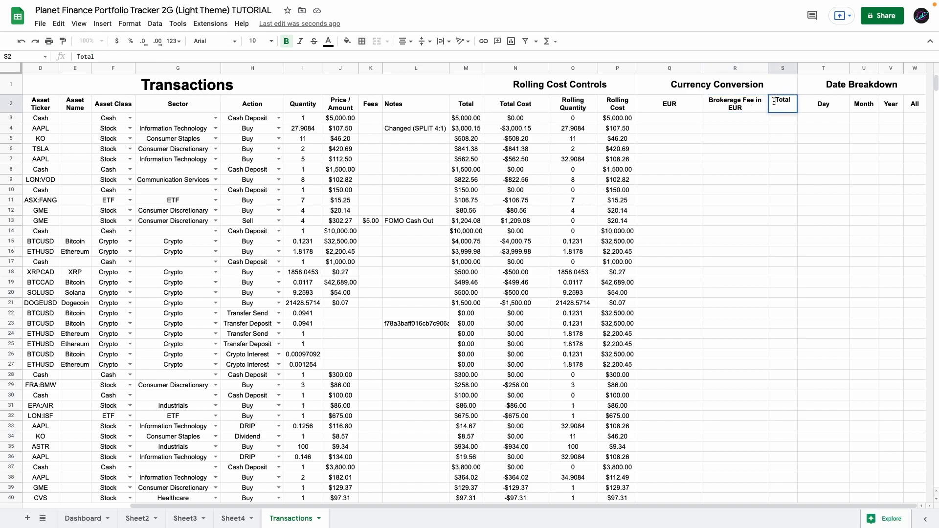
text(=")
key(End)
text(("&)
click(656, 107)
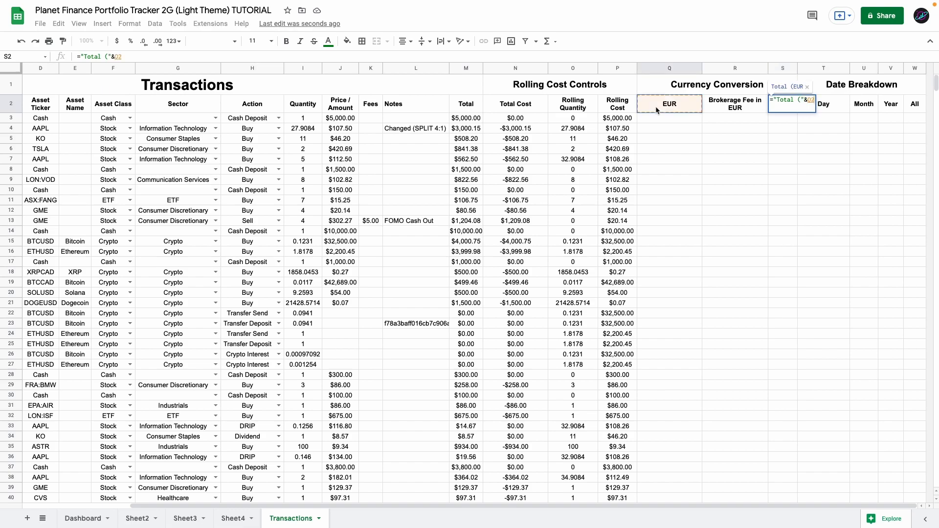
text(&")
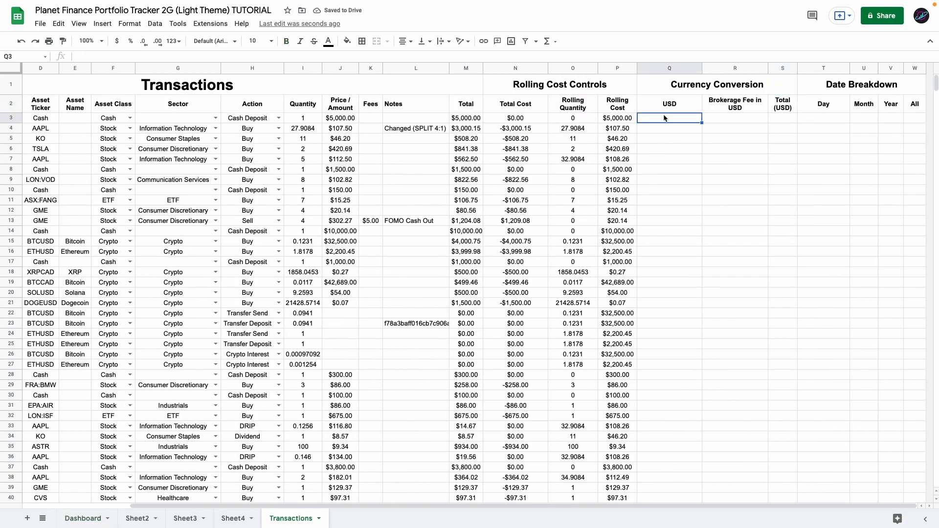
Enter the currency lookup formula in Q3, using B3 for crypto and cash, otherwise GOOGLEFINANCE of D3 with GBX converted to GBP.
double_click(685, 119)
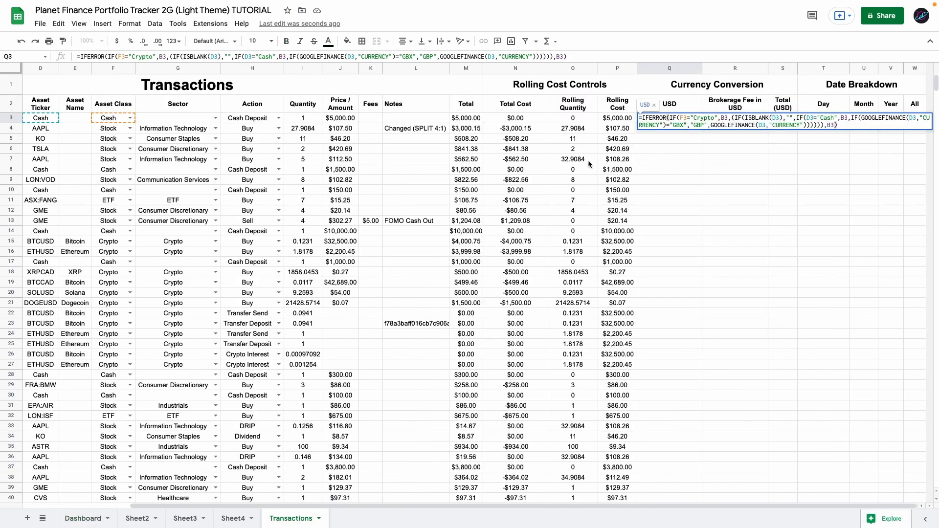
scroll(546, 157, left, 3)
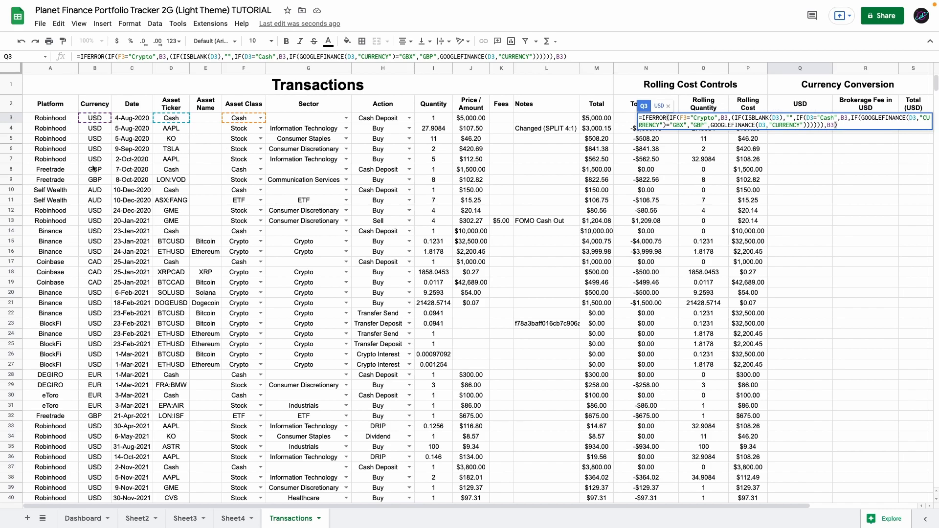
key(Return)
click(8, 120)
click(578, 109)
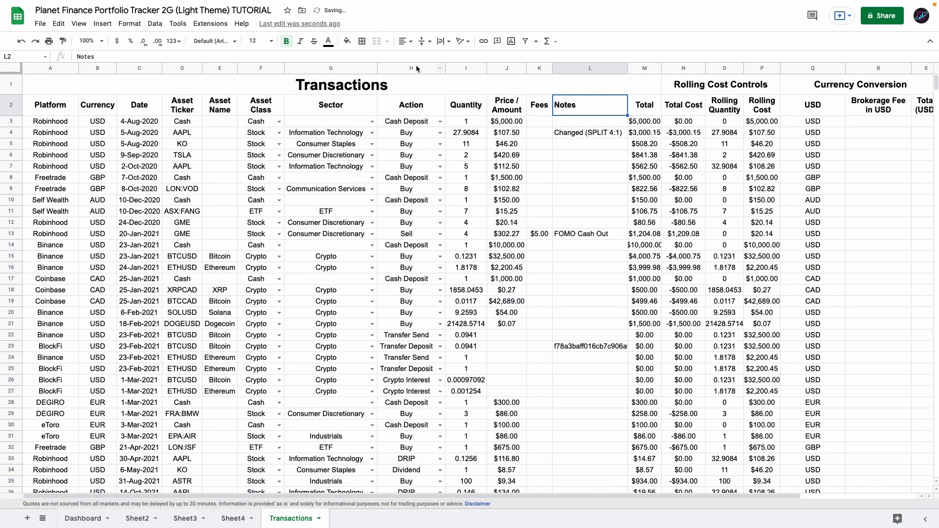
Enter the brokerage fee formula in R3, converting K3 from the Q3 currency to Dashboard!$L$1 with GOOGLEFINANCE, and fill it down to R1000.
double_click(756, 124)
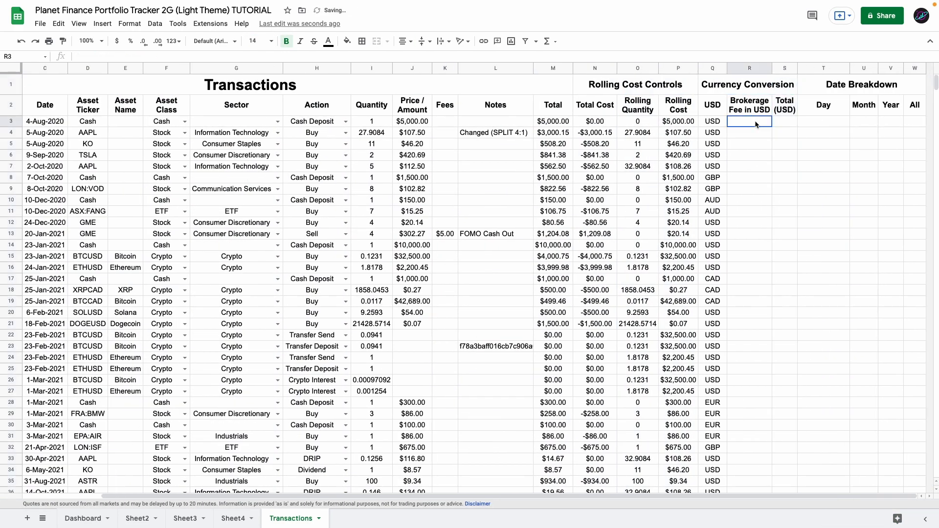
text(=IF(ISBLANK(A3),"",IFERROR(IF(OR(Q3="GPB",Q3="ZAR"),IF(Q3=Dashboard!$L$1,K3,(K3*GOOGLEFINANCE("CURRENCY:"&Q3&""&Dashboard!$L$1&""))/100),IF(Q3=Dashboard!$L$1,K3,K3*GOOGLEFINANCE("CURRENCY:"&Q3&""&Dashboard!$L$1&""))),K3)))
key(Return)
key(Up)
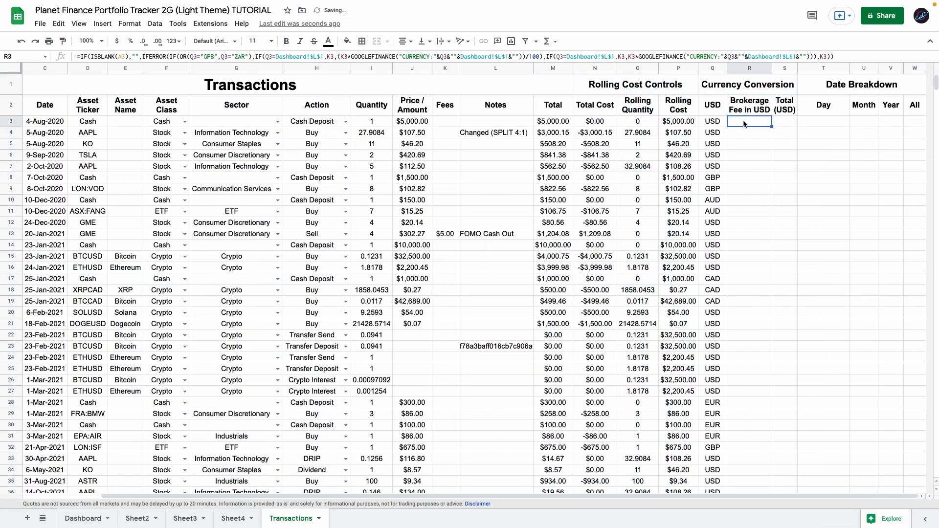
double_click(746, 125)
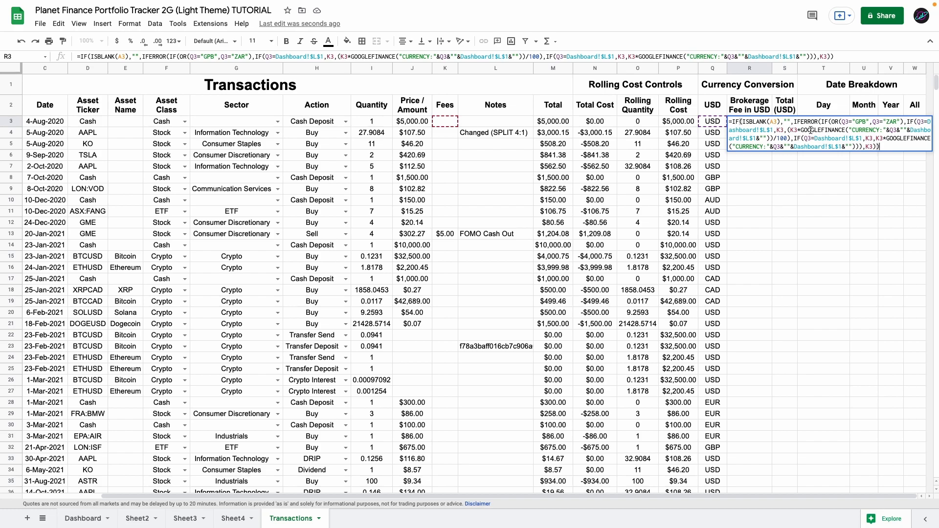
key(Escape)
key(super+shift+Down)
key(super+d)
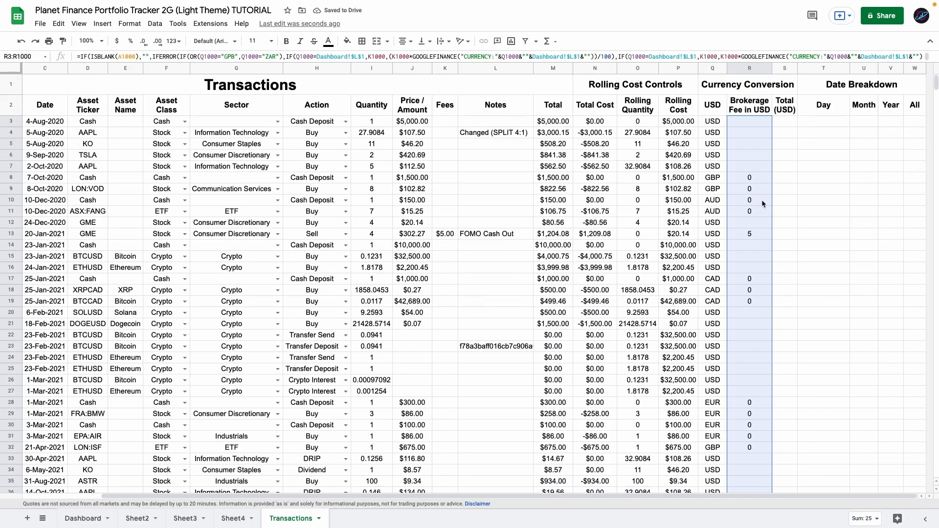
Enter the matching conversion formula for the M3 total in S3 and fill it down the Total column.
double_click(795, 125)
click(795, 127)
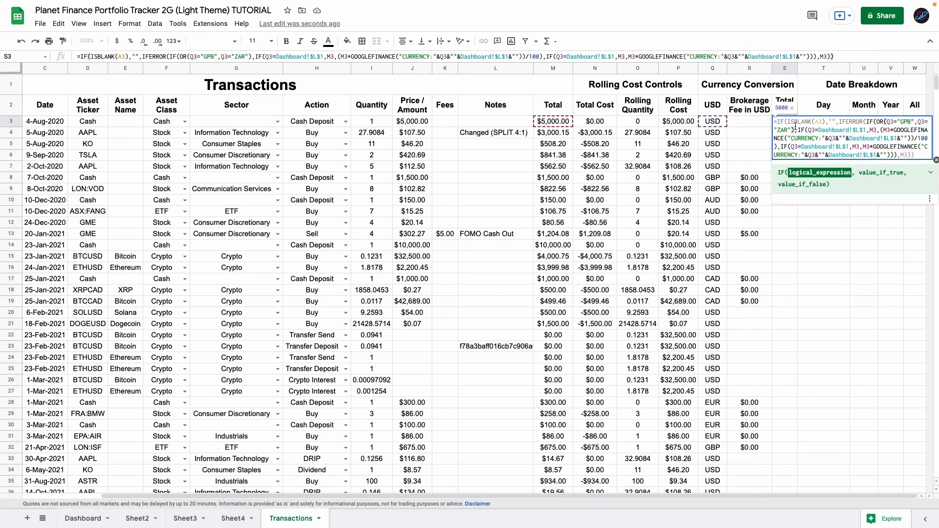
key(Return)
key(Up)
key(super+shift+Down)
key(super+d)
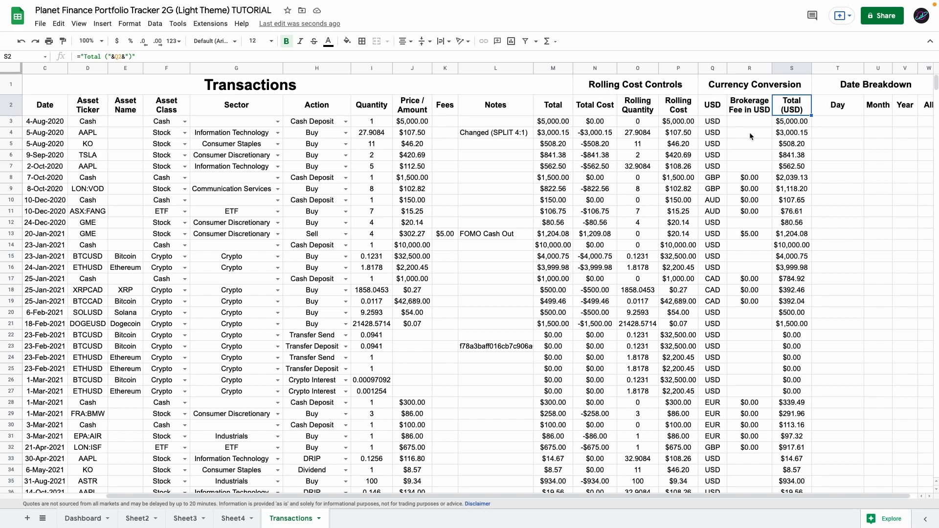
Set the base currency in Dashboard L1 to EUR and return to Transactions to check the converted fees and totals.
click(83, 518)
click(577, 80)
text(EUR)
key(Return)
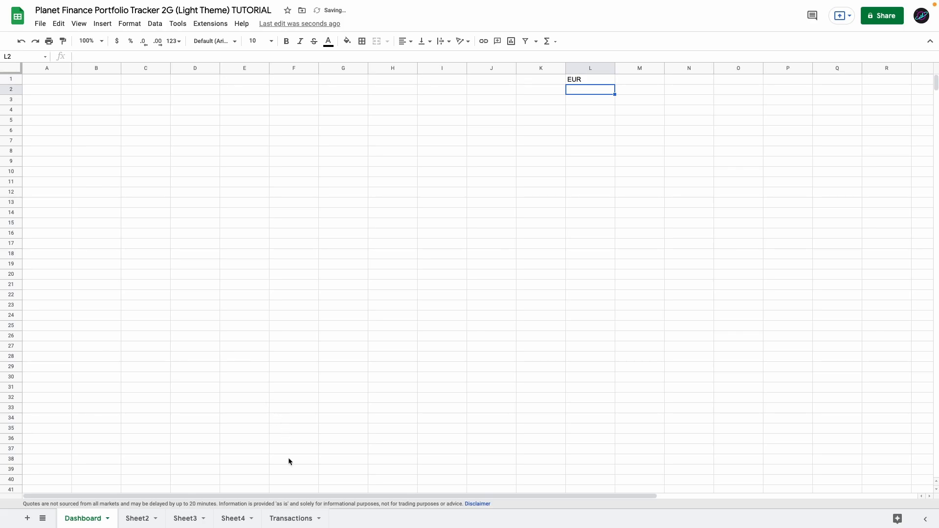
click(291, 518)
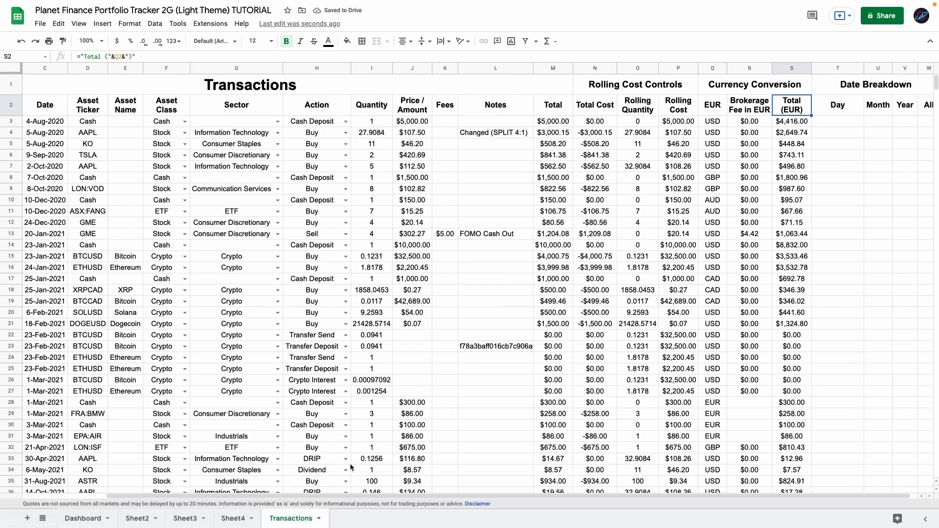
Compare the totals in column M and the fee in K13 with the converted amounts in columns R and S.
click(743, 123)
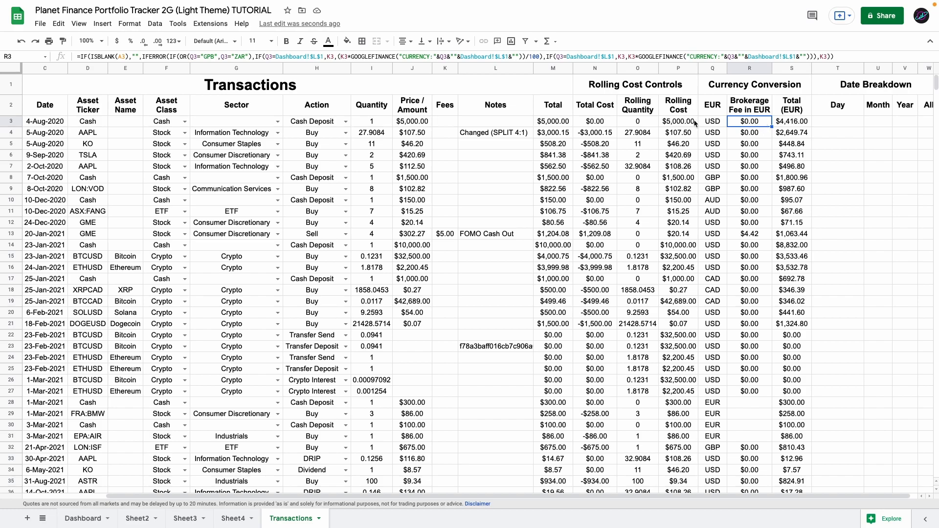
drag(543, 123, 568, 177)
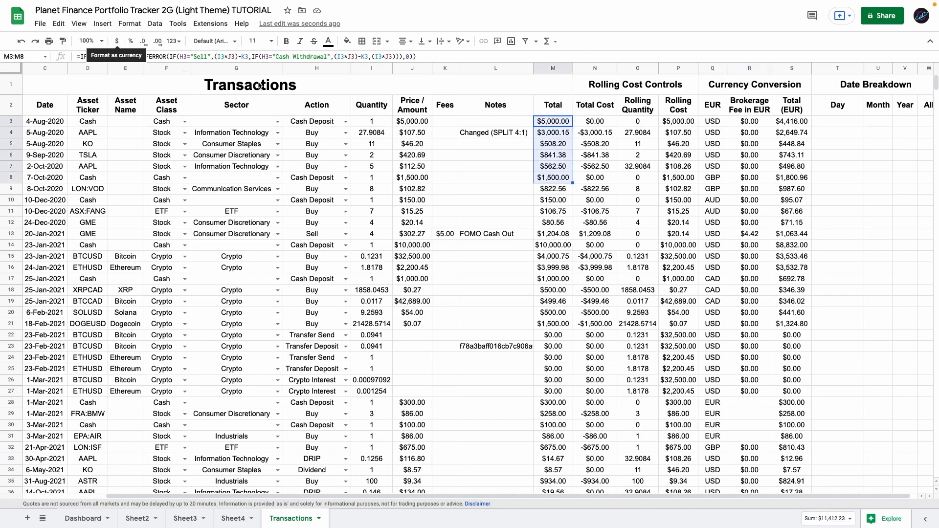
click(768, 122)
drag(781, 123, 789, 237)
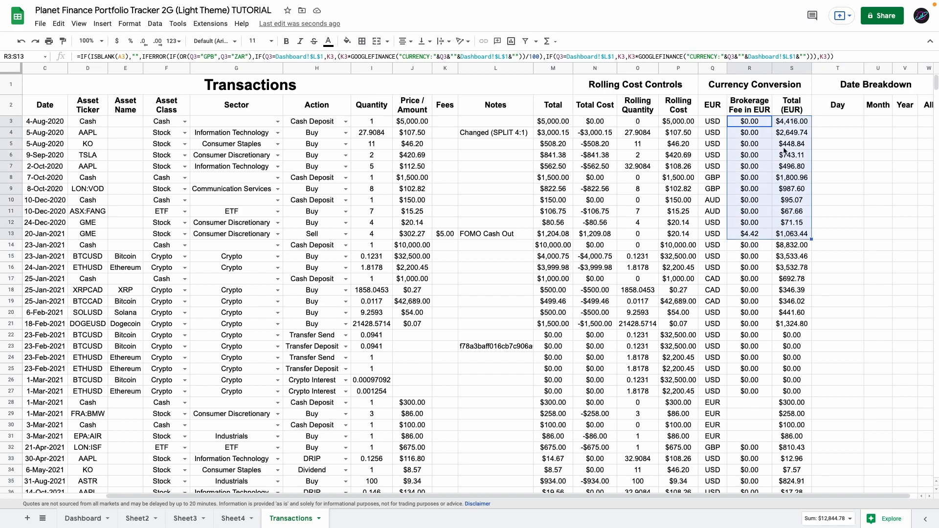
click(785, 125)
drag(785, 125, 787, 245)
click(760, 238)
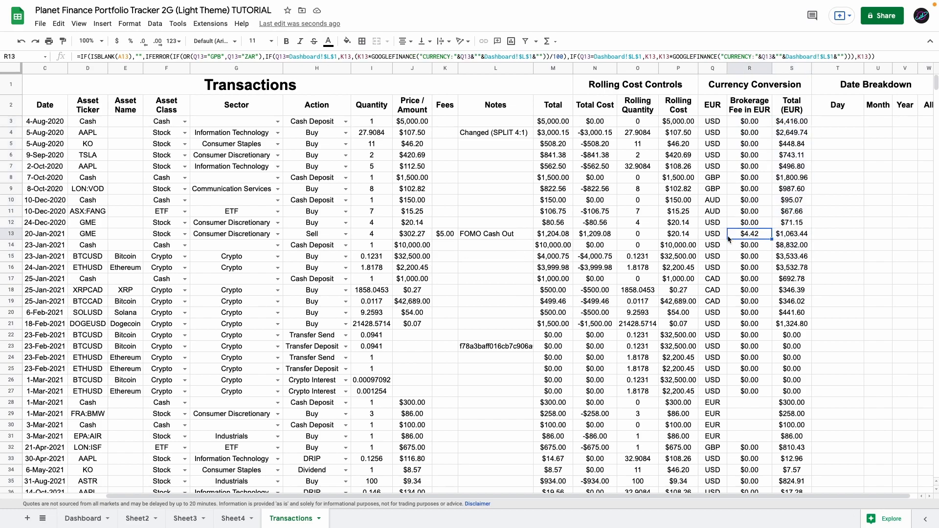
click(448, 239)
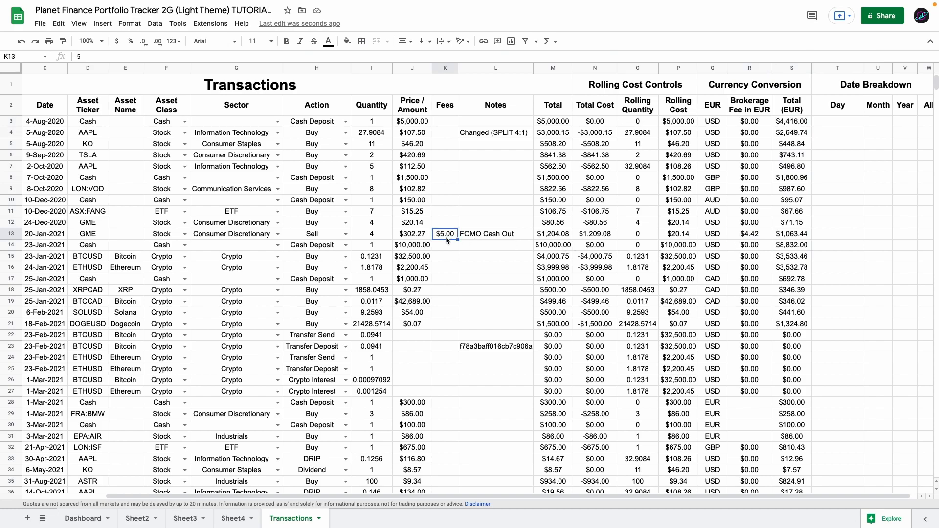
click(756, 239)
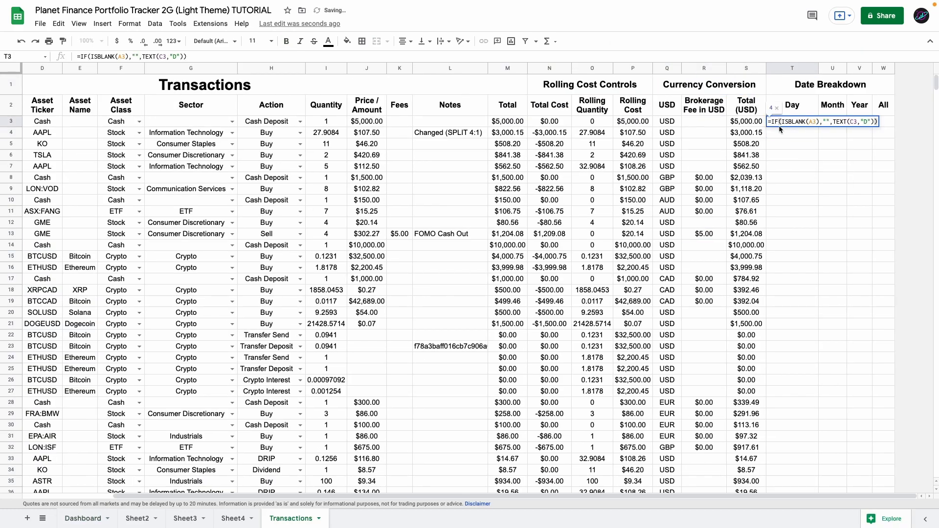
Enter the Day formula =IF(ISBLANK(A3),"",TEXT(C3,"D")) in T3, extracting the day from the transaction date.
scroll(490, 123, left, 3)
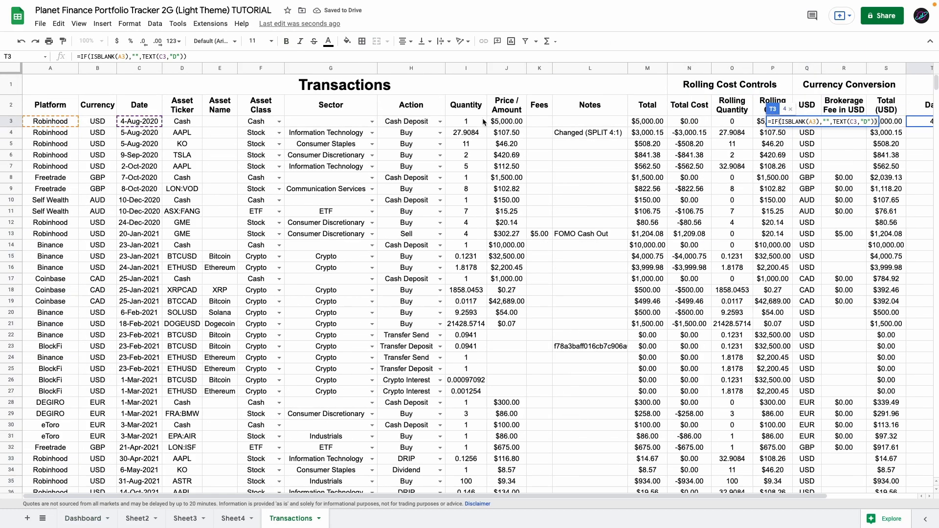
scroll(469, 164, right, 3)
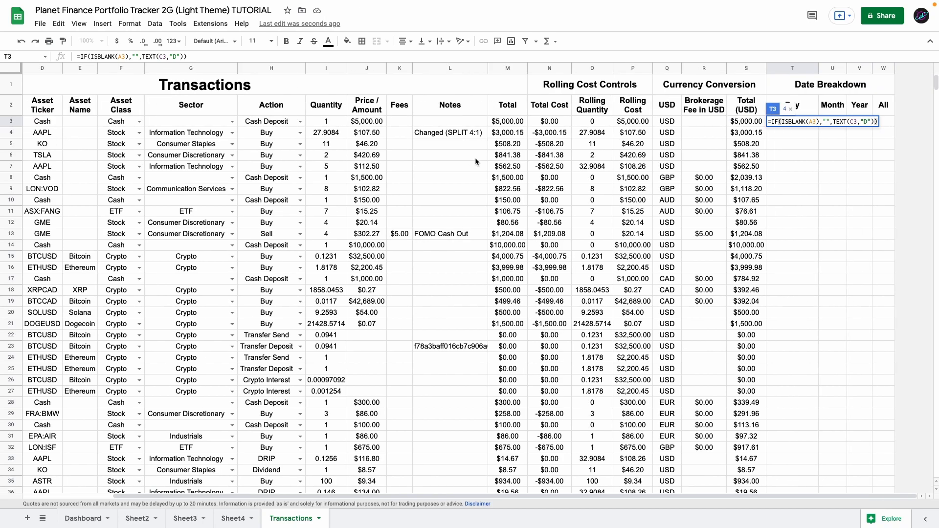
key(Return)
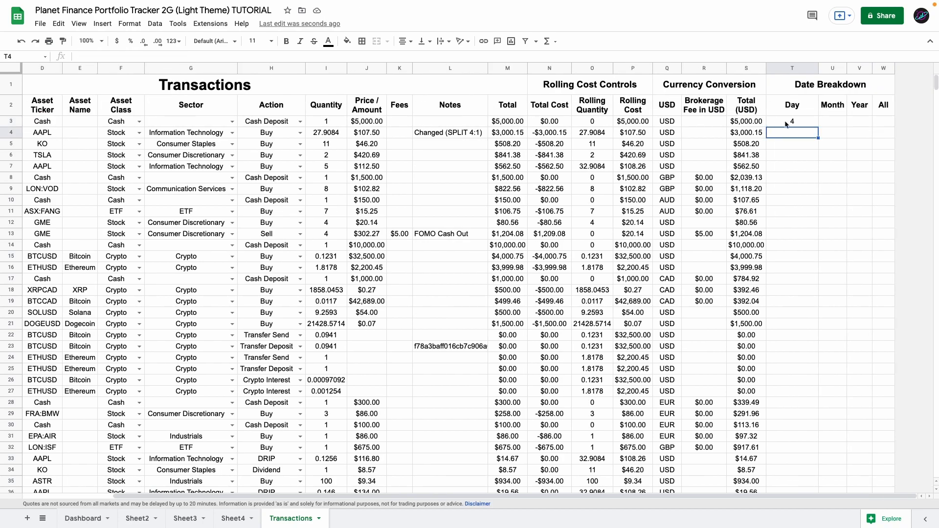
Complete the Date Breakdown with month, year and "All" values, and fill its columns down to row 1000.
click(832, 125)
click(852, 123)
drag(883, 123, 897, 233)
click(803, 126)
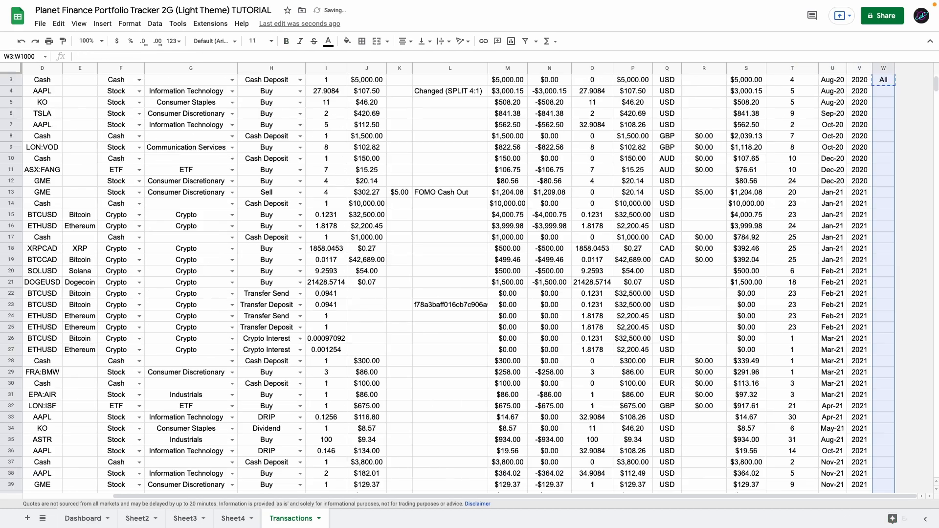
key(ctrl+Home)
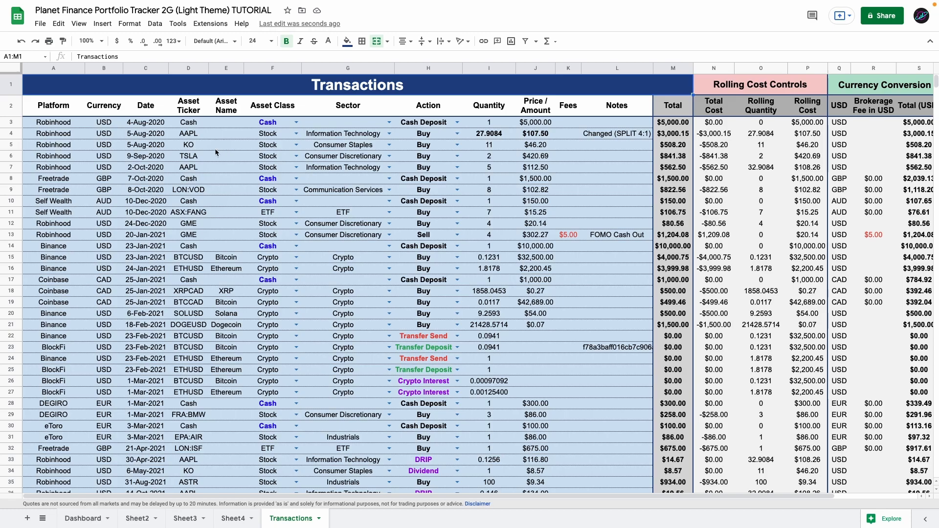
Open the conditional format rules for the Asset Class column and review the "Cash" text rule on F3:F3011.
scroll(215, 154, right, 2)
scroll(336, 166, left, 2)
click(268, 124)
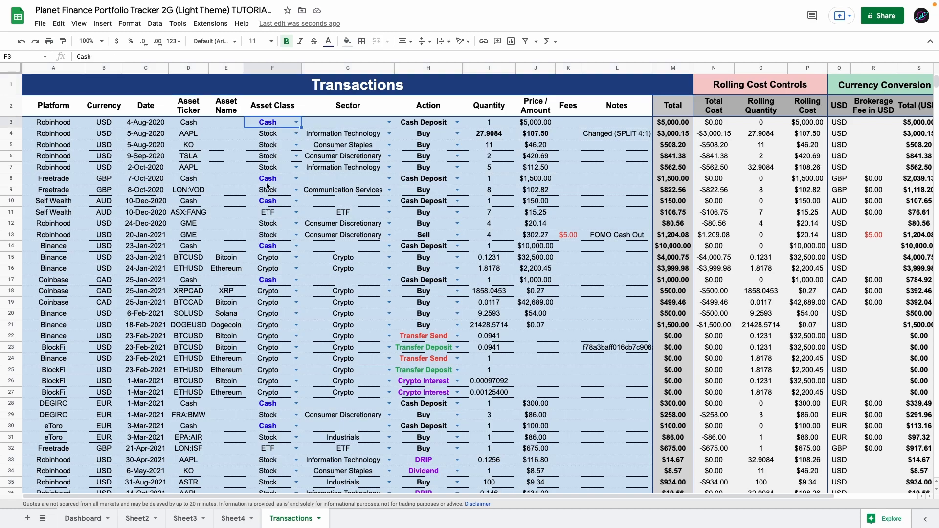
click(131, 27)
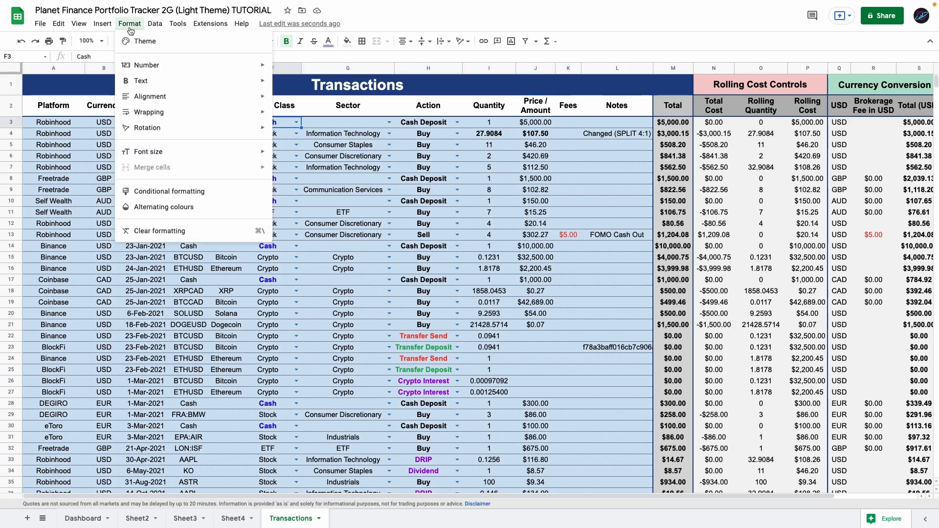
click(166, 191)
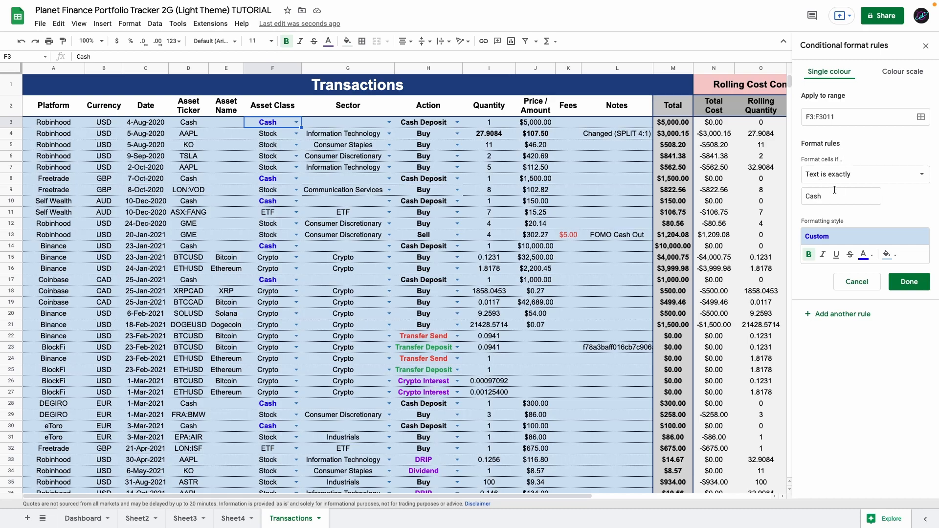
click(909, 281)
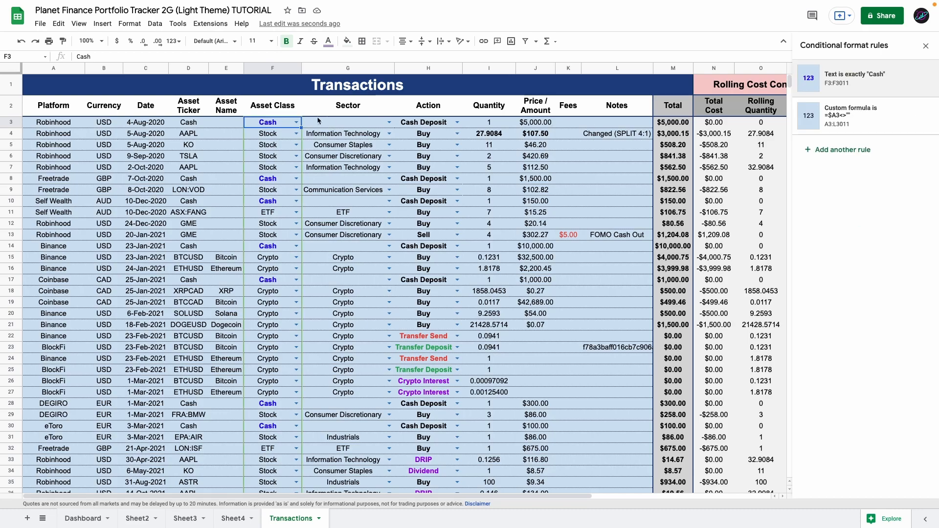
Review the custom formula rule =$A3<>"" on A3:L3011 and compare how it colours filled and empty rows.
scroll(125, 211, down, 3)
scroll(125, 210, down, 9)
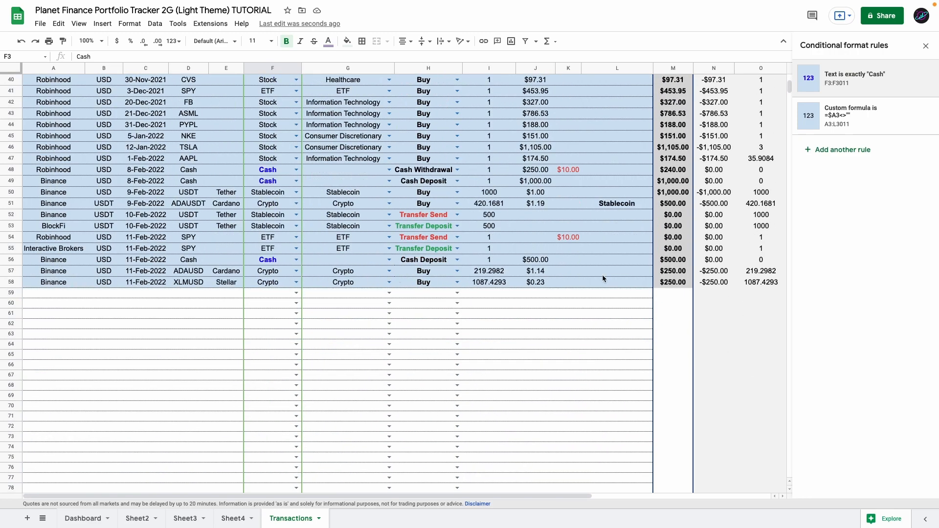
click(856, 117)
click(844, 199)
scroll(185, 202, up, 5)
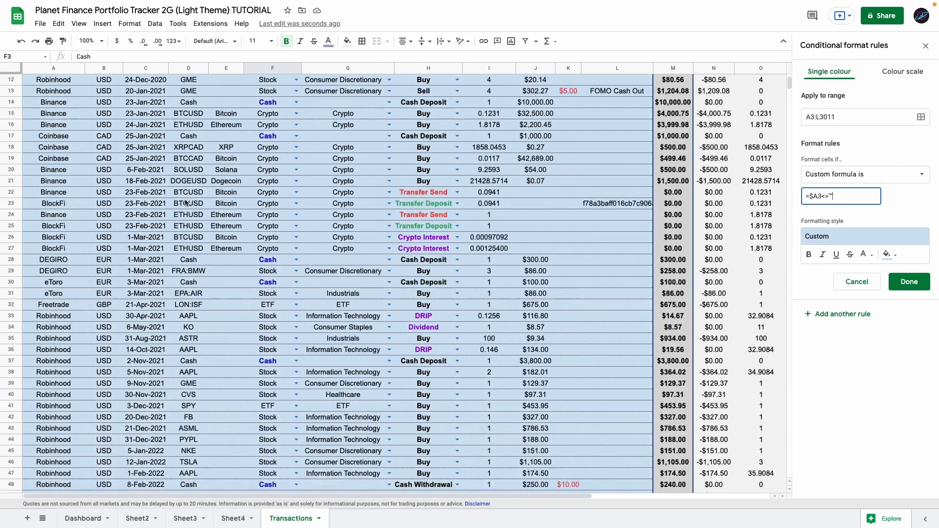
scroll(186, 202, up, 4)
scroll(72, 131, down, 8)
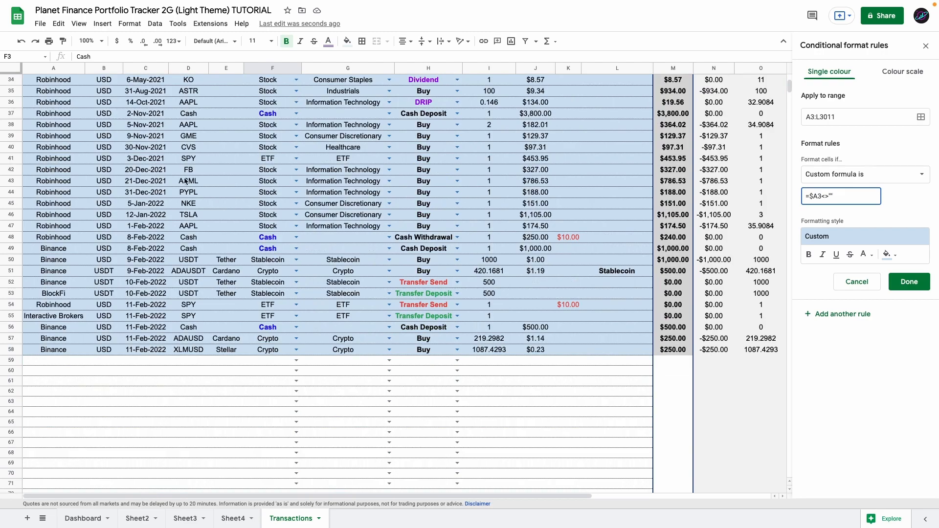
scroll(94, 299, down, 2)
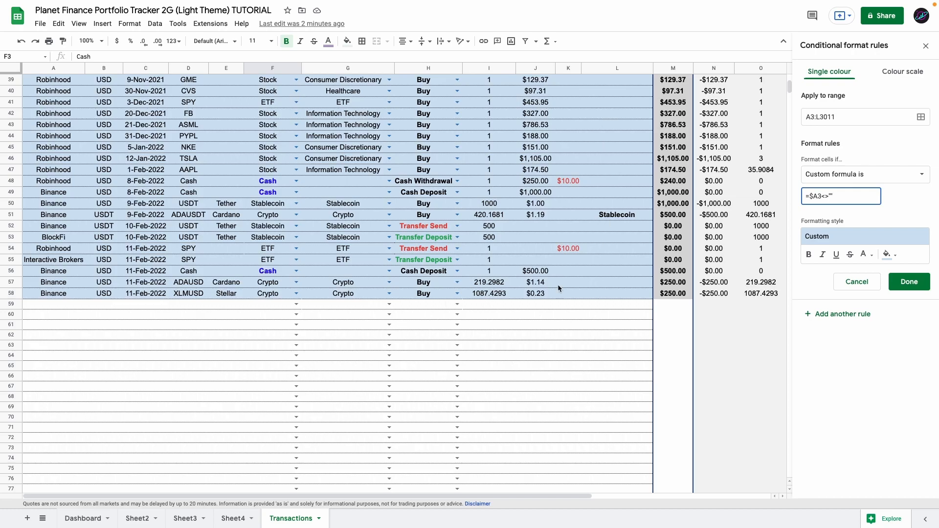
key(Return)
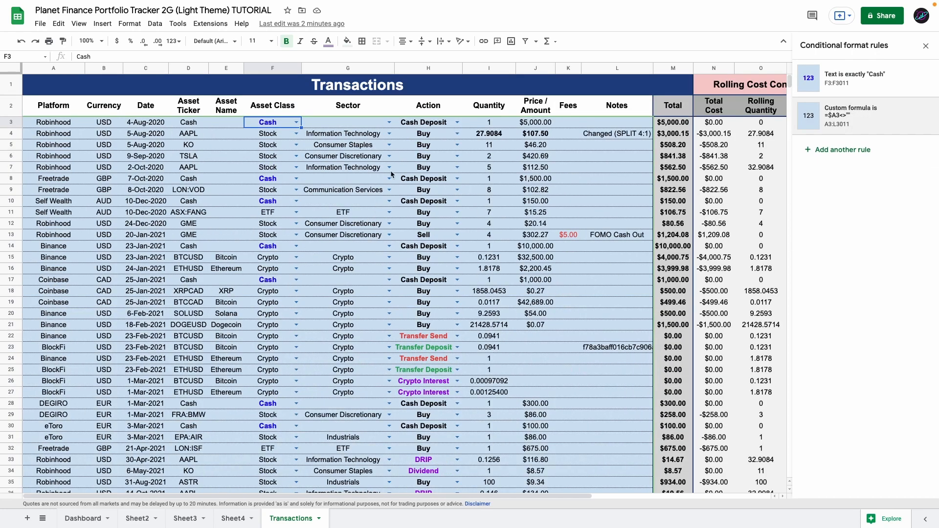
Review the conditional format rules of the Action column and those of the fee cells K13 and R13.
click(430, 122)
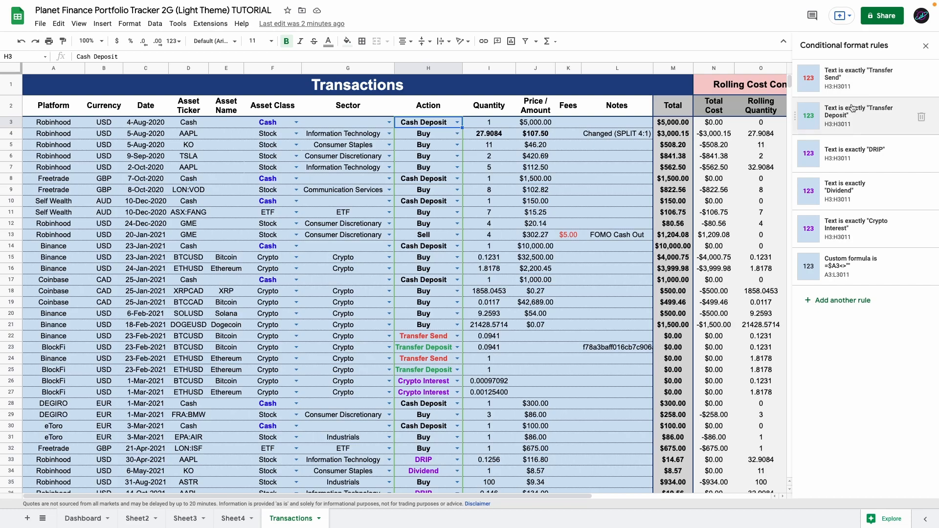
click(565, 236)
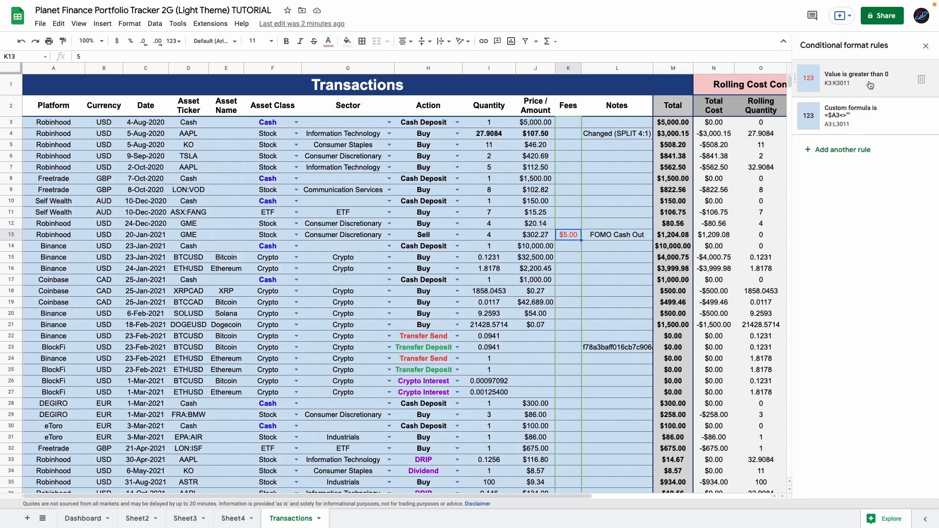
scroll(591, 239, right, 6)
click(591, 235)
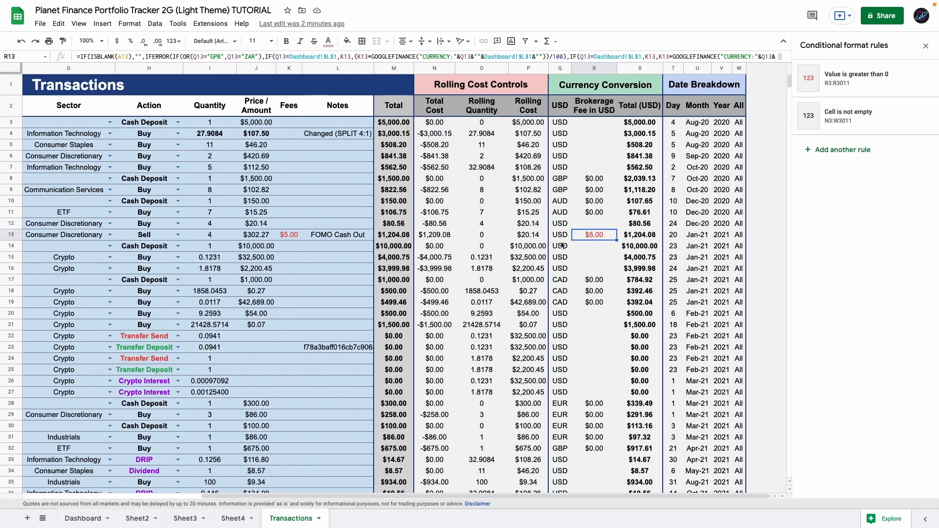
Inspect the "Is not empty" conditional format rule on the Total column M3:M3011 and leave the rule editor.
click(394, 122)
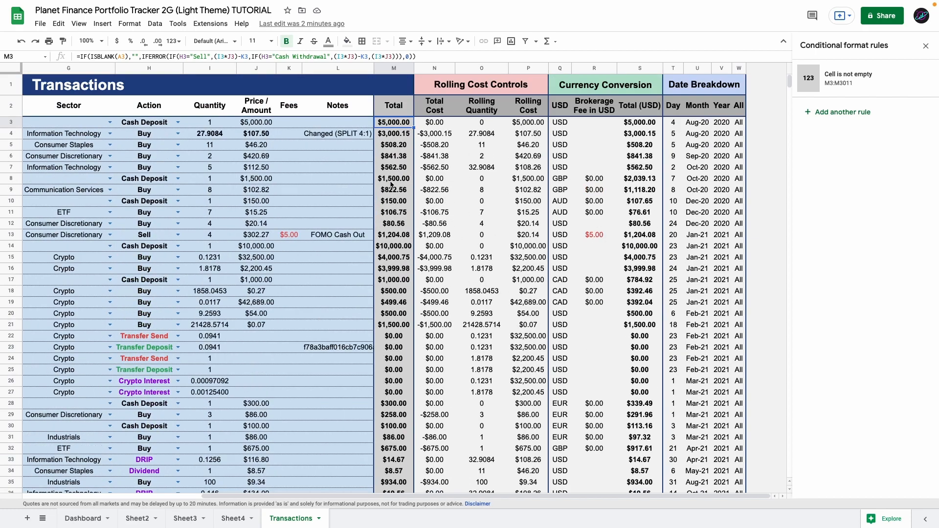
click(847, 83)
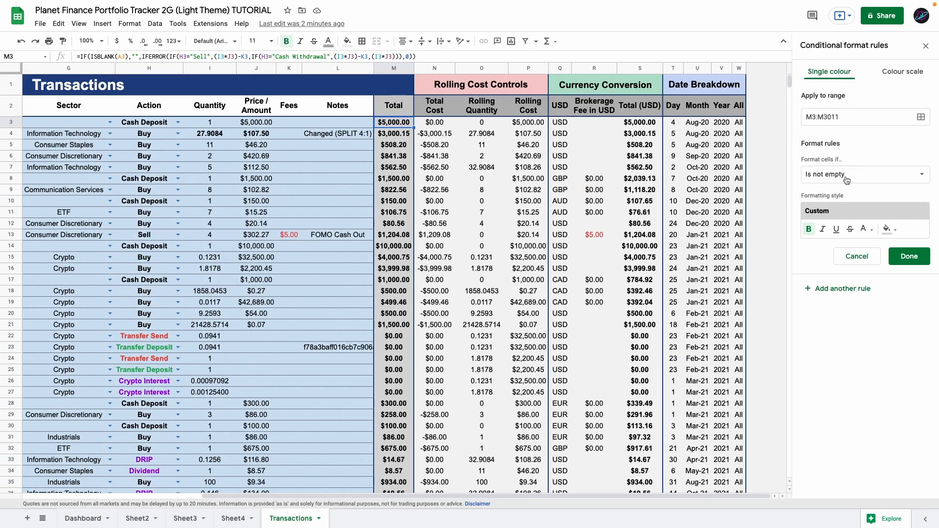
click(858, 256)
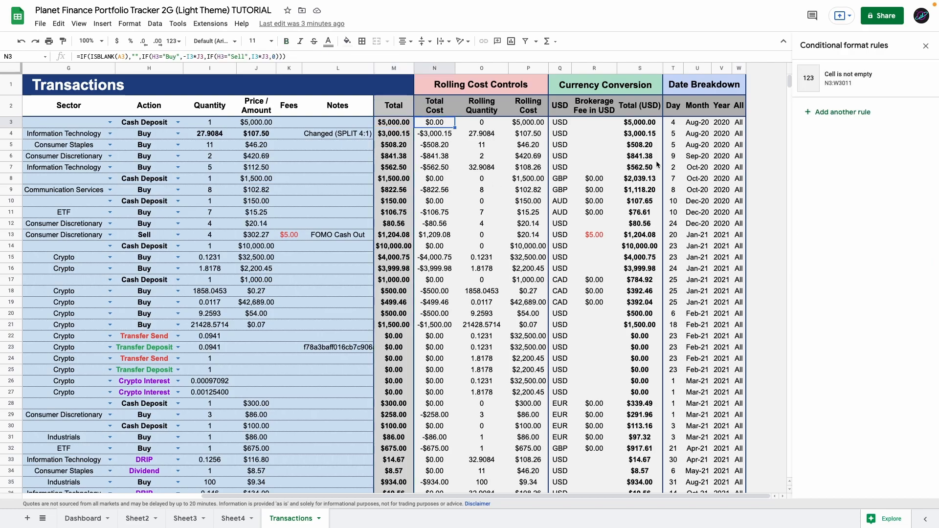
Inspect the "Is not empty" rule on N3:W3011 and check its shading down the filled and empty rows.
click(859, 83)
click(835, 179)
click(832, 193)
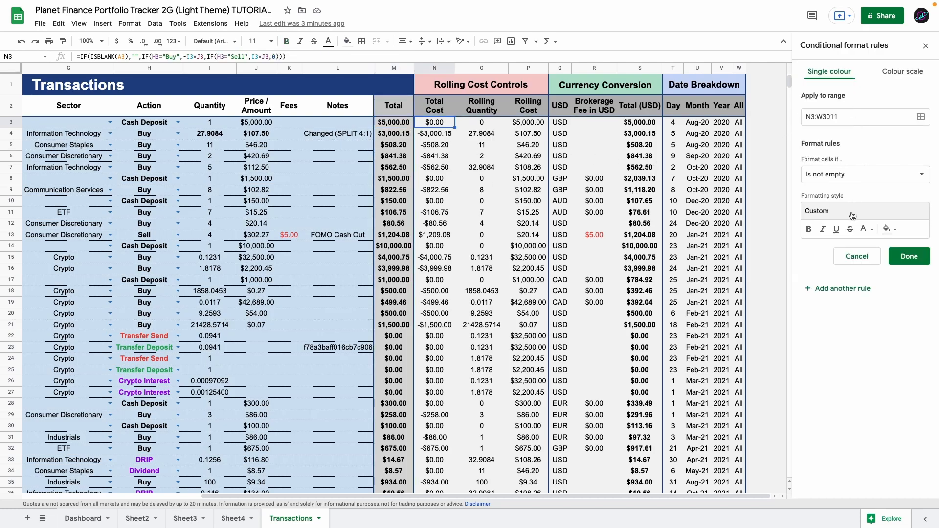
click(857, 257)
scroll(595, 149, down, 10)
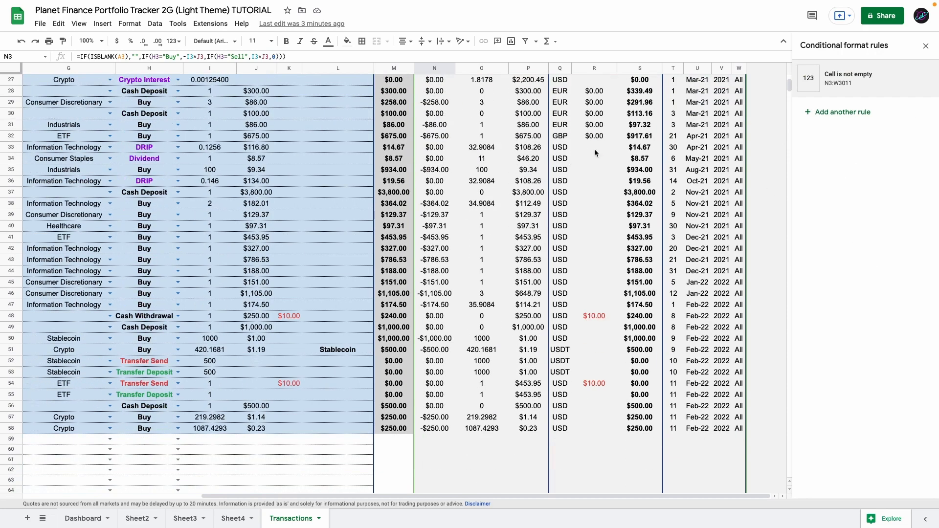
scroll(595, 146, up, 10)
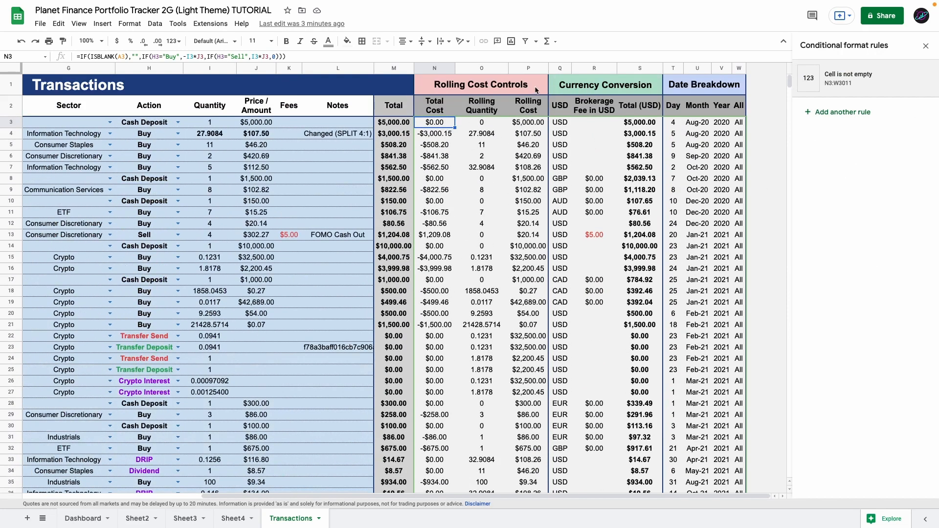
Look over the shading across columns N to W and the blank brokerage fee cells R20:R27.
click(445, 69)
drag(456, 67, 739, 68)
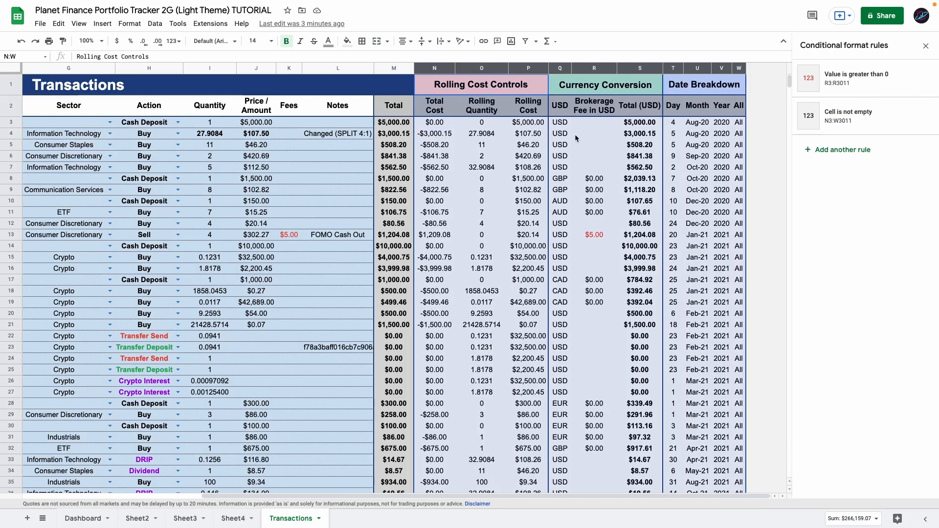
click(582, 132)
scroll(583, 181, down, 10)
scroll(587, 196, up, 8)
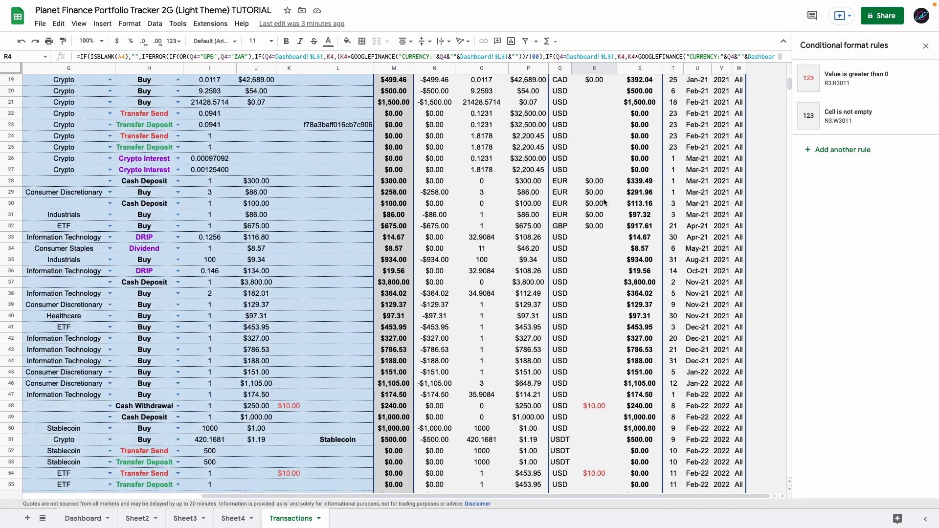
drag(594, 214, 593, 296)
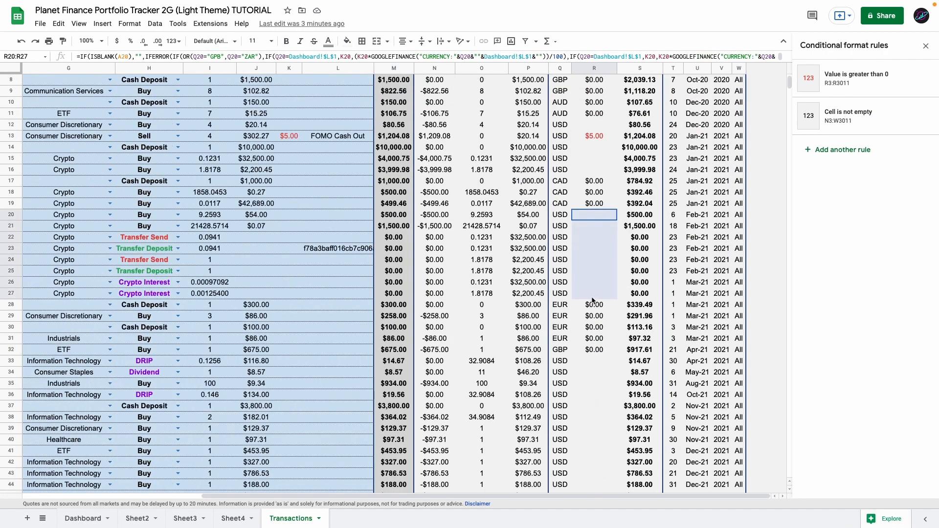
scroll(593, 191, up, 3)
scroll(592, 190, down, 5)
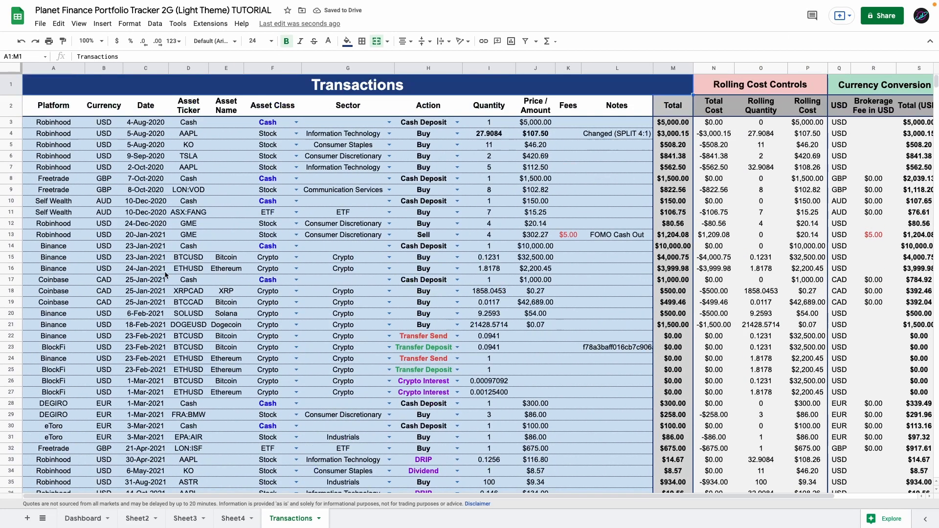
Look at the options for showing sheet elements, and close them.
click(78, 24)
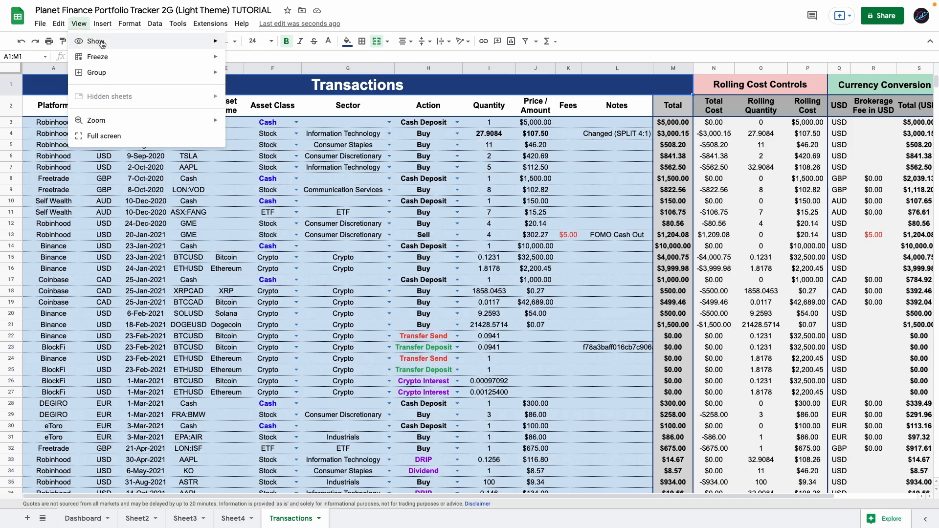
mouse_move(98, 41)
click(235, 172)
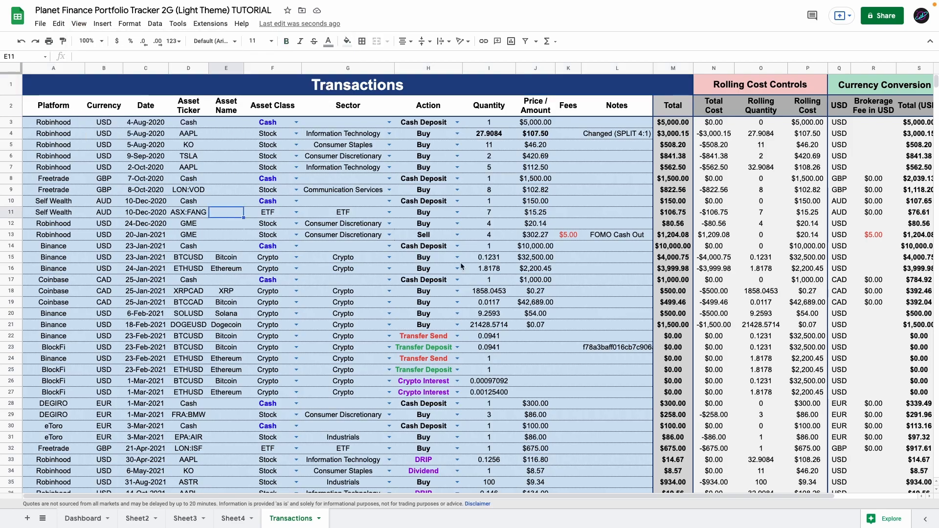
Examine the empty rows below the filled transactions and the border style options for the row range A60:L60.
scroll(235, 173, down, 18)
drag(751, 186, 782, 280)
scroll(307, 262, up, 9)
scroll(55, 280, down, 6)
drag(55, 280, 621, 281)
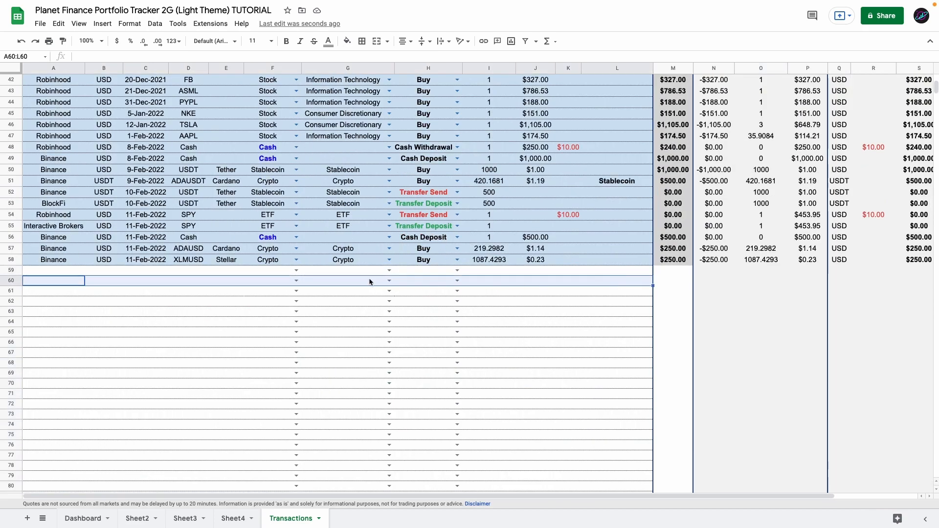
click(362, 41)
click(437, 78)
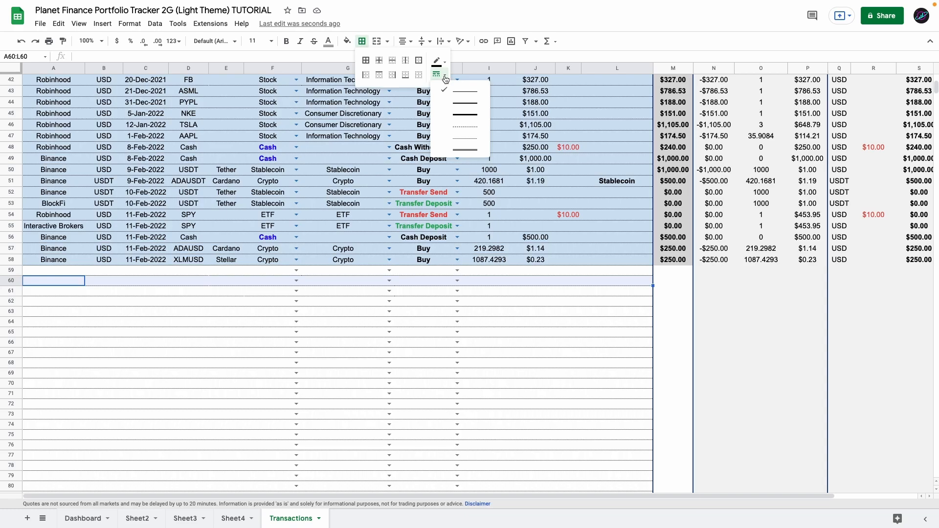
click(465, 139)
click(74, 260)
scroll(74, 262, up, 15)
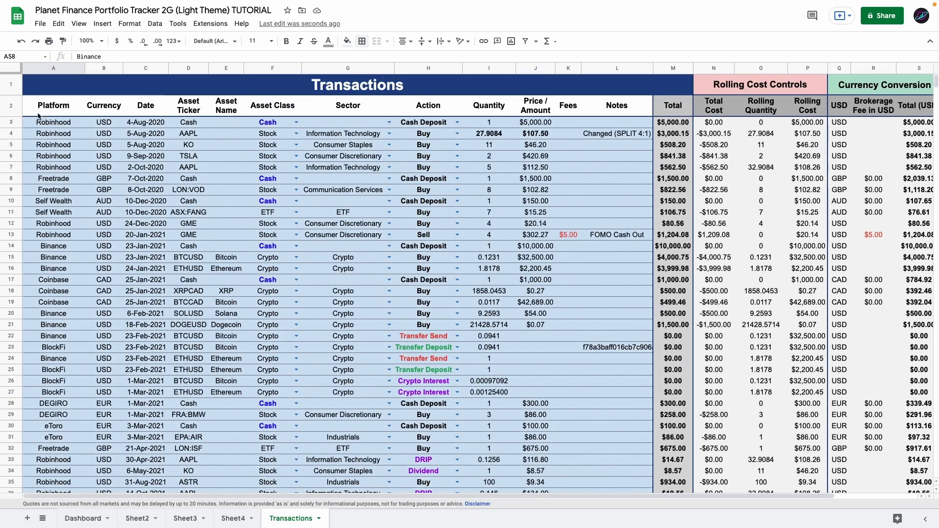
Freeze the Transactions sheet up to row 2 and check the headers while moving down the transactions.
drag(18, 112, 13, 88)
click(53, 122)
scroll(112, 182, down, 6)
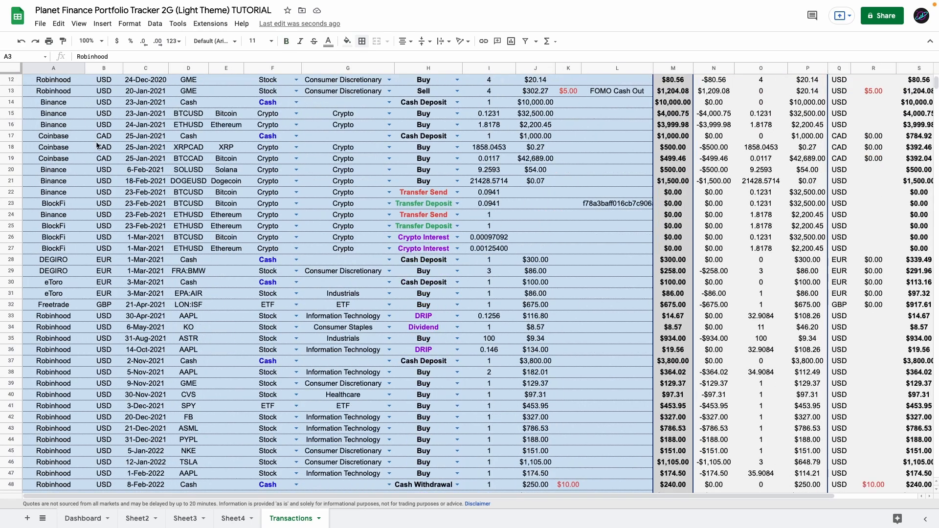
scroll(112, 182, up, 5)
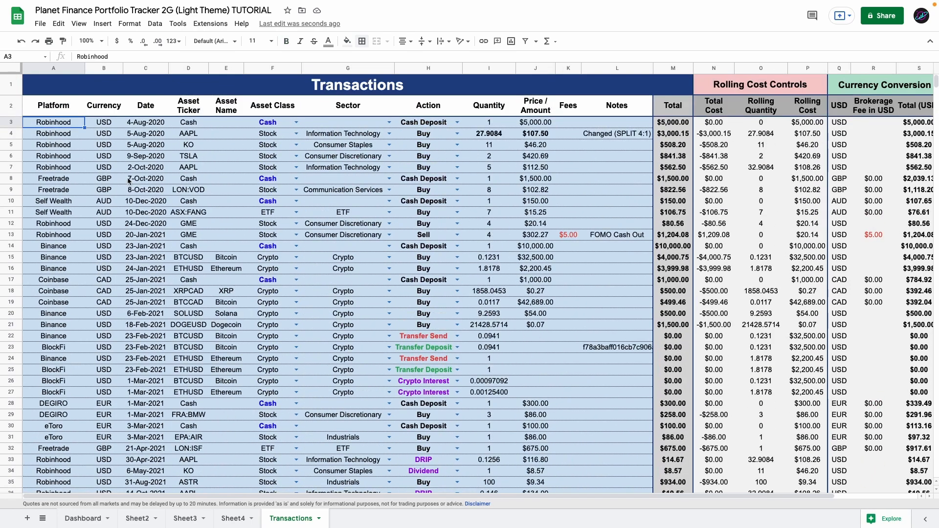
click(50, 106)
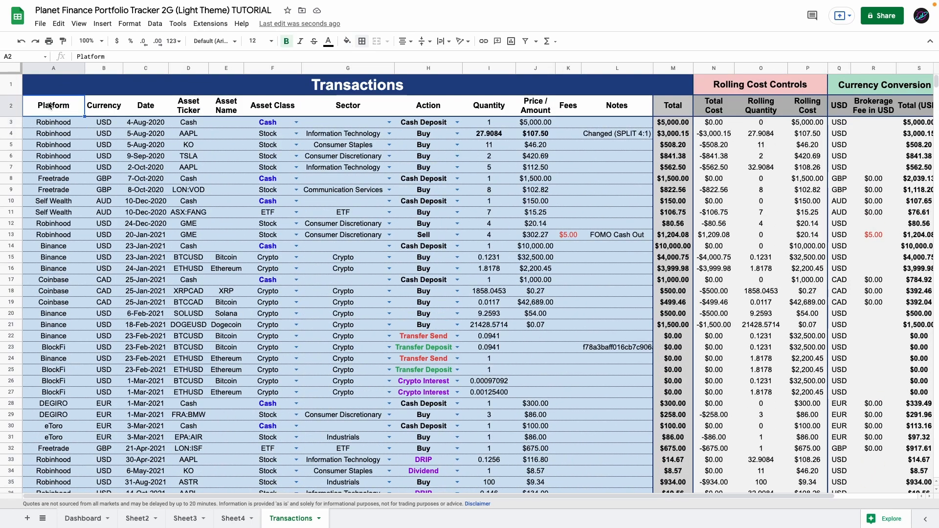
click(79, 24)
mouse_move(109, 59)
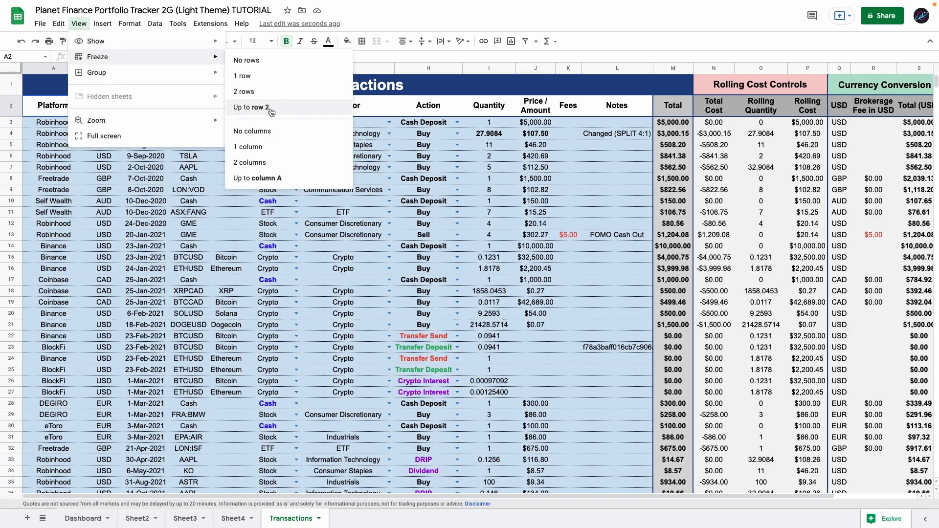
click(251, 108)
click(162, 190)
scroll(178, 190, down, 1)
scroll(178, 193, down, 5)
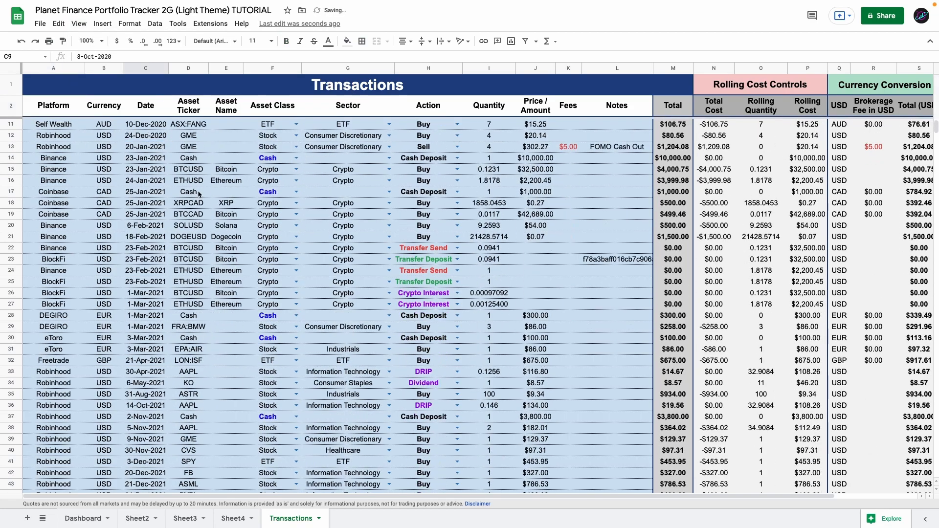
scroll(203, 198, down, 1)
key(ctrl+Home)
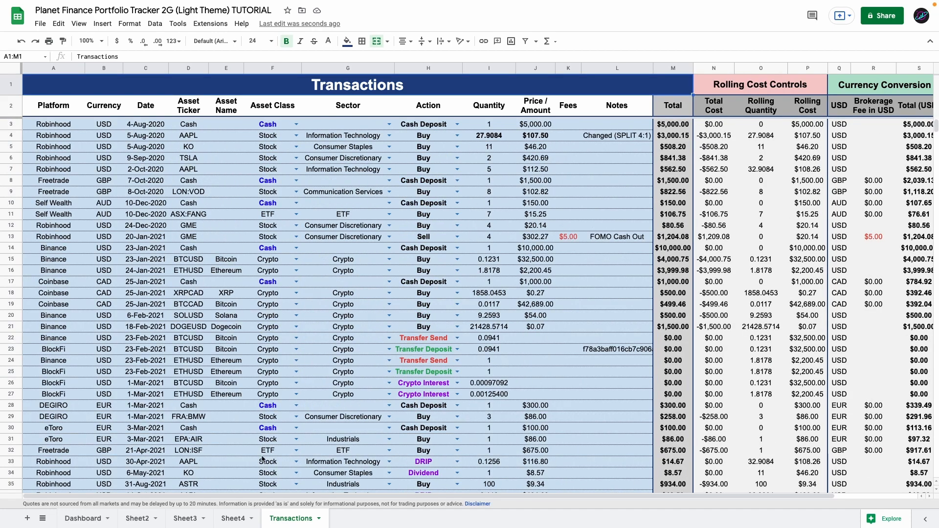
Rename Sheet4 as Portfolio.
double_click(234, 518)
text(Portfolio)
key(Return)
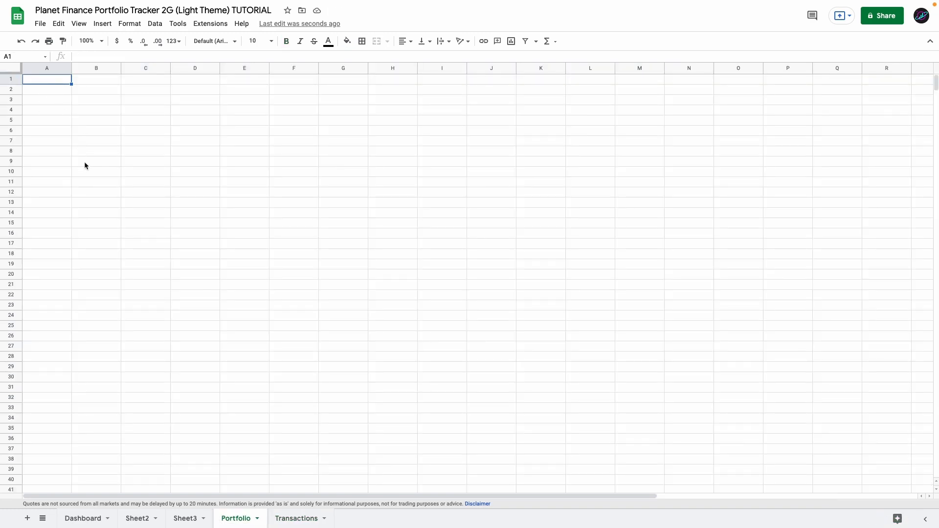
Extend the Portfolio sheet beyond column Z by inserting 13 columns to the right three times.
scroll(288, 146, right, 8)
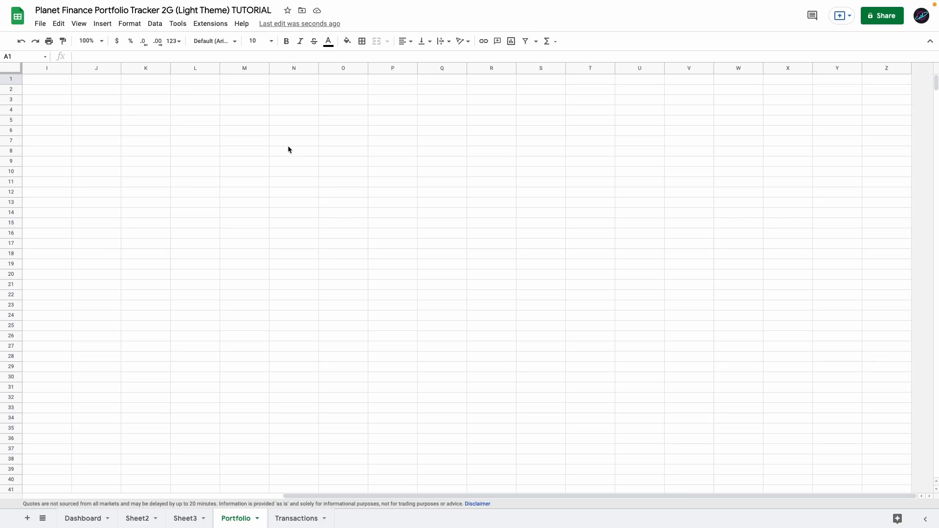
scroll(288, 145, left, 8)
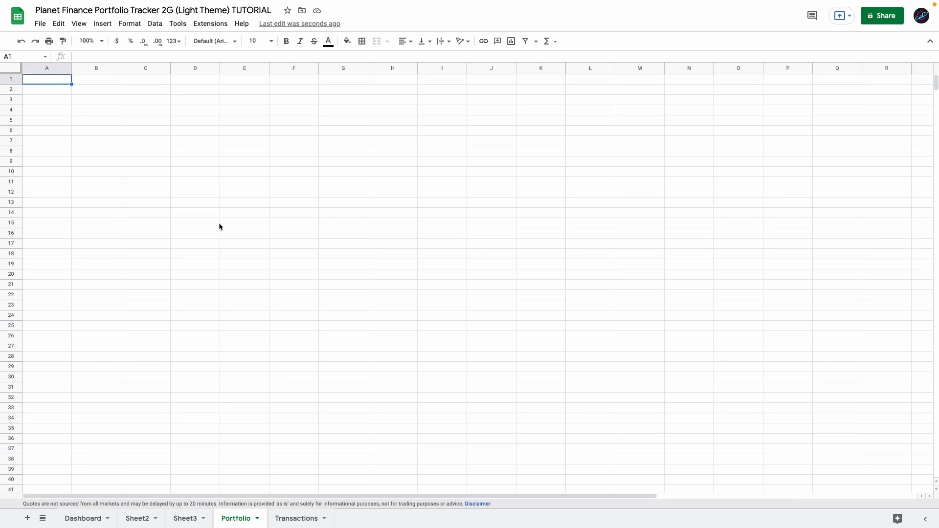
scroll(226, 227, right, 8)
drag(296, 68, 917, 92)
right_click(574, 102)
click(612, 201)
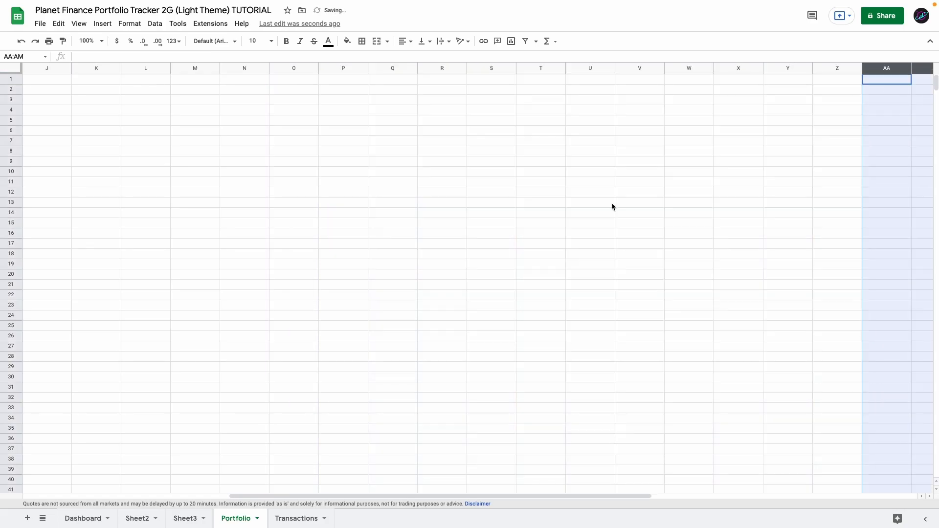
scroll(618, 197, right, 10)
right_click(603, 193)
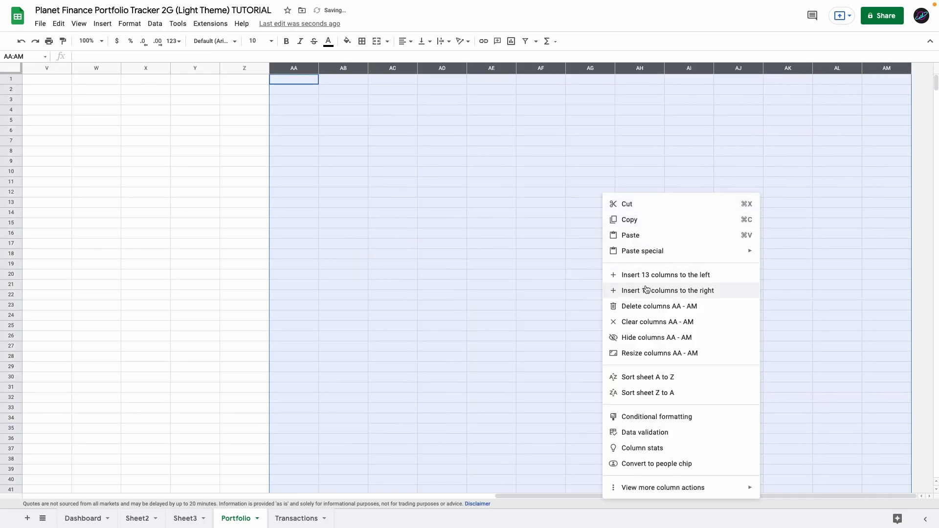
click(646, 290)
scroll(628, 231, right, 10)
right_click(637, 230)
click(676, 318)
Delete the surplus columns after column BC on the Portfolio sheet.
scroll(675, 268, right, 5)
scroll(670, 267, right, 3)
click(526, 126)
click(538, 68)
key(shift+super+Right)
right_click(538, 69)
click(582, 181)
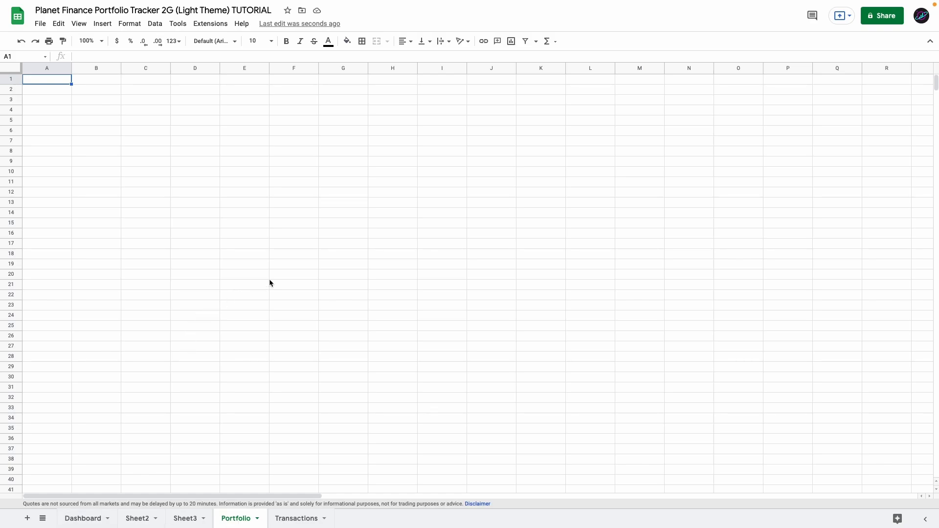
Look across the empty Portfolio sheet, marking out the areas planned for its two side-by-side tables.
scroll(294, 277, right, 6)
scroll(327, 271, right, 5)
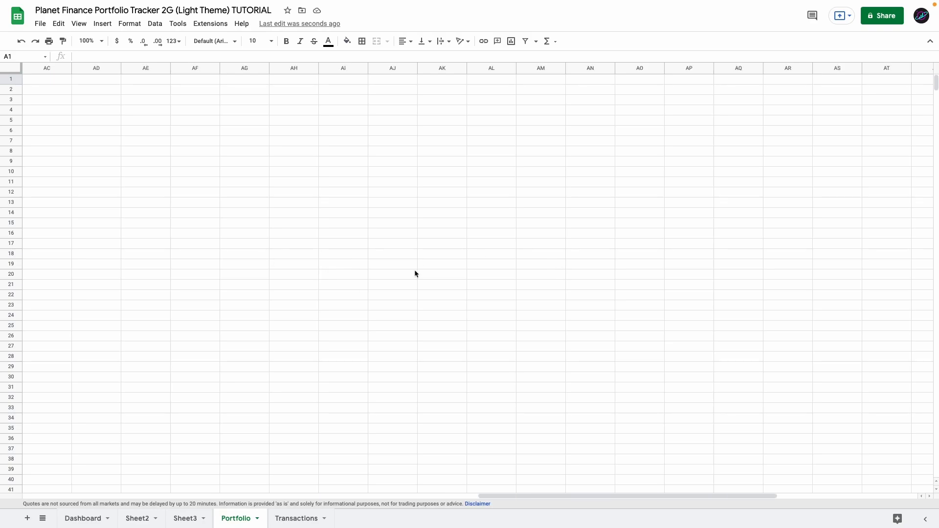
drag(243, 80, 911, 187)
scroll(471, 207, left, 10)
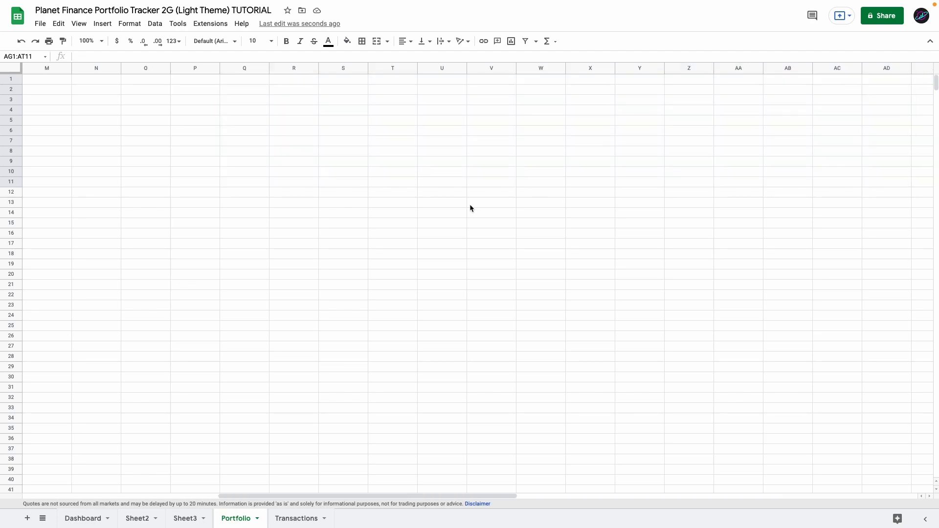
drag(45, 80, 778, 308)
drag(61, 79, 701, 417)
click(48, 83)
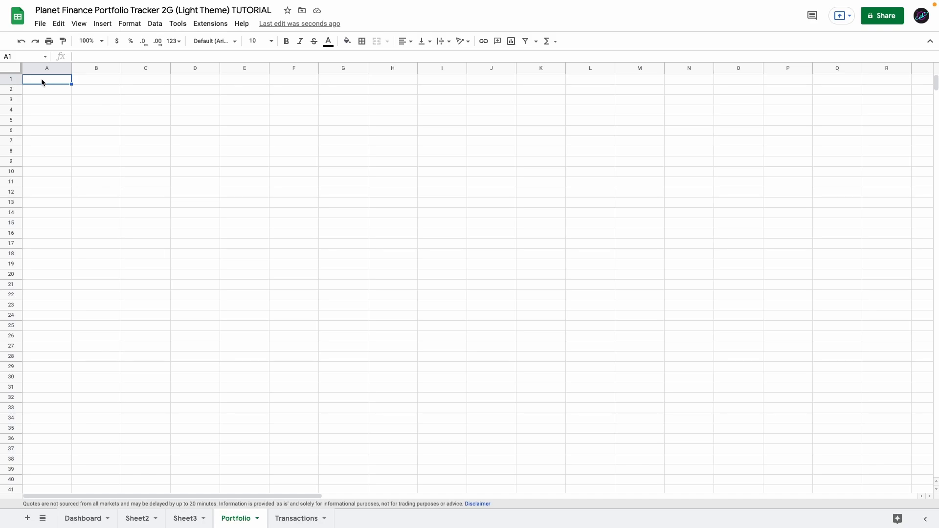
Enter "Investment Portfolio in" in A1 and paste the header labels from Asset Name to Sector into A2:AA2.
drag(48, 91, 527, 93)
click(66, 91)
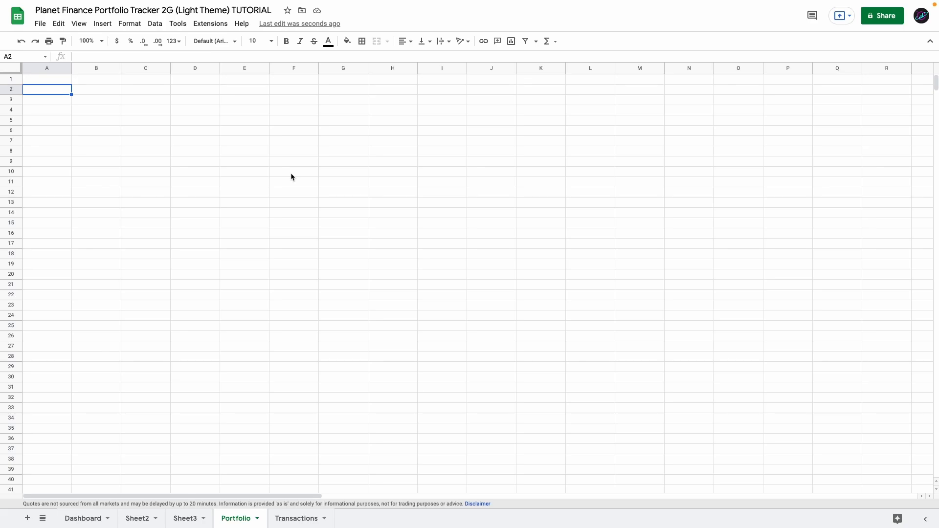
key(ctrl+v)
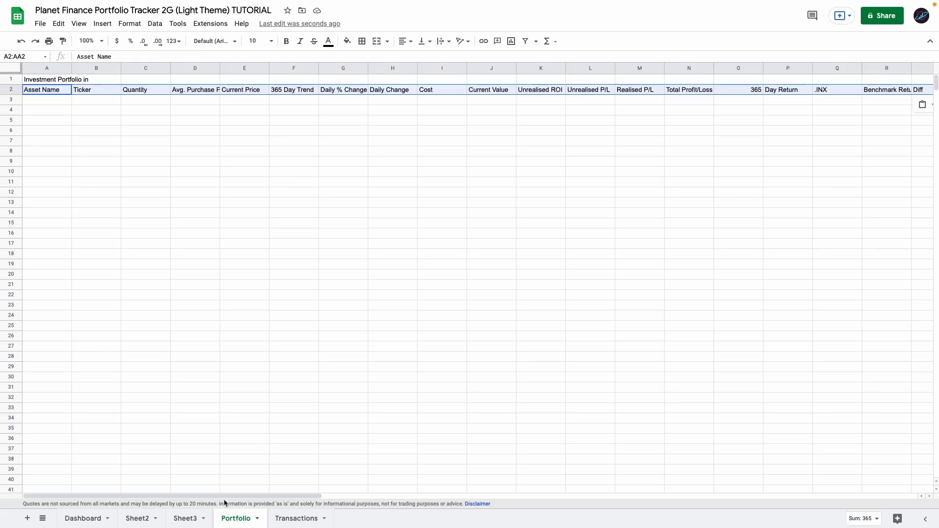
Fit the width of all columns to their header text and check the header row.
key(ctrl+a)
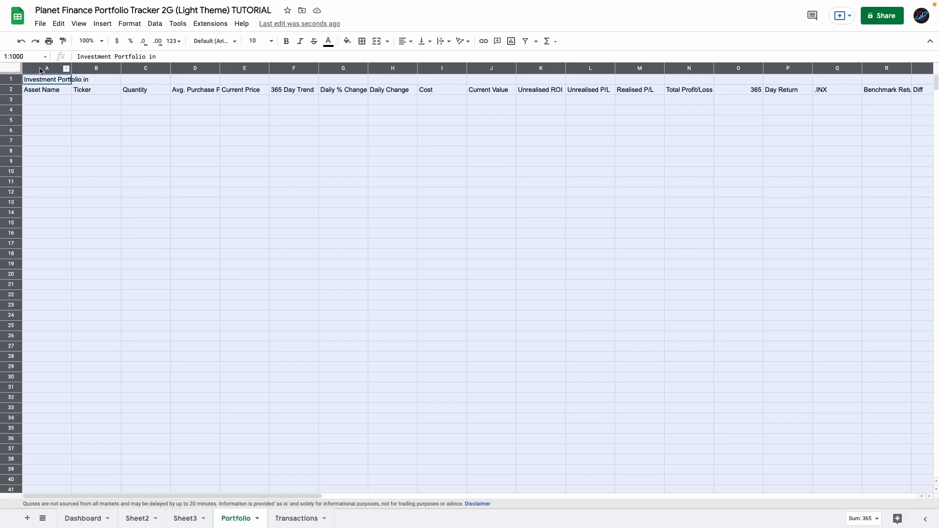
double_click(72, 66)
click(42, 90)
drag(138, 501, 506, 486)
Add the header "Currency" in AB2, after Sector.
click(505, 90)
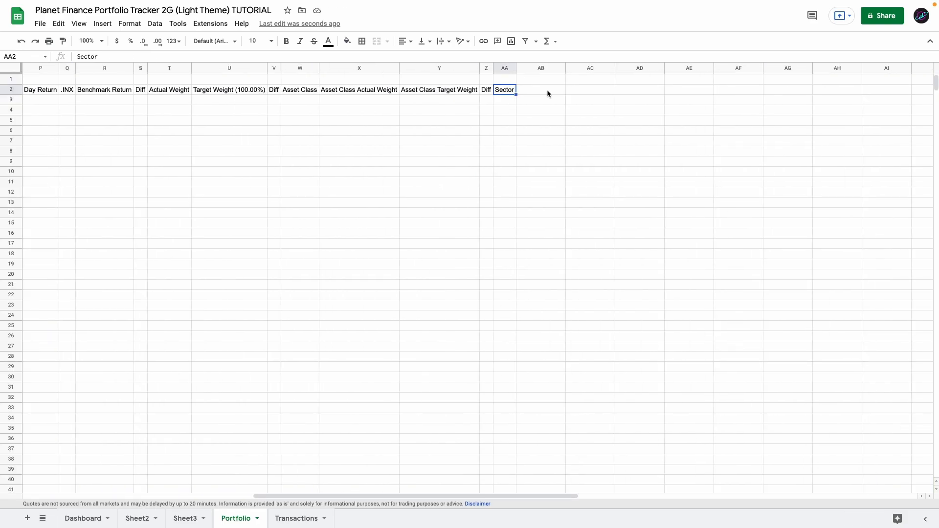
click(548, 91)
text(Currency)
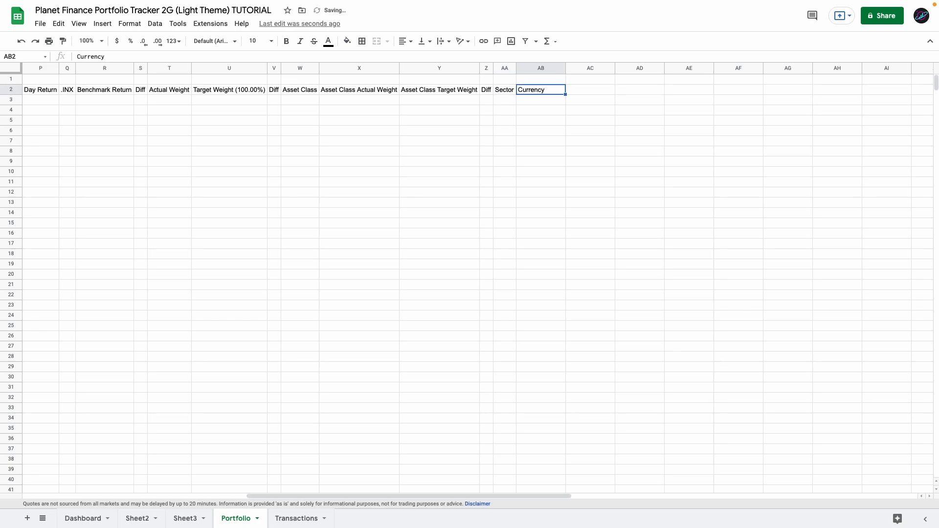
Copy the headers A2:AA2 and paste them starting at AC2, after the Currency column.
key(super+Left)
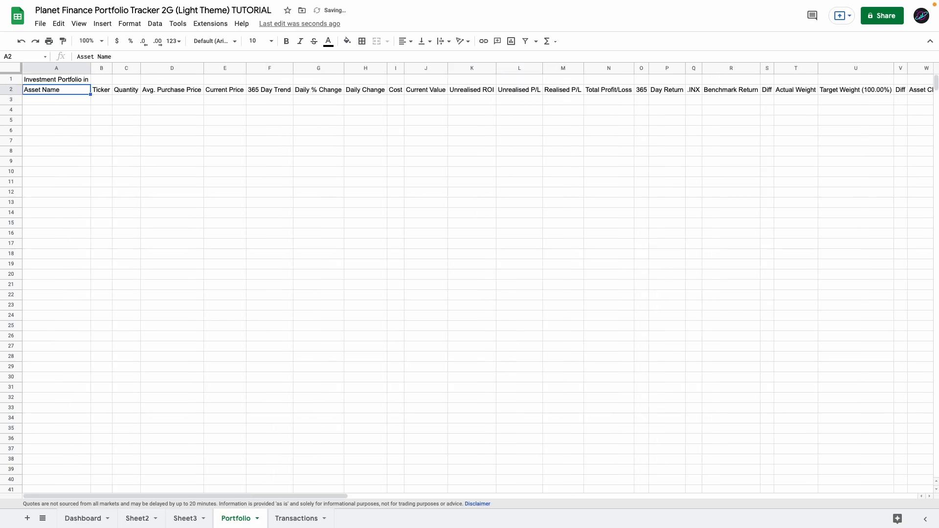
key(shift+super+Right)
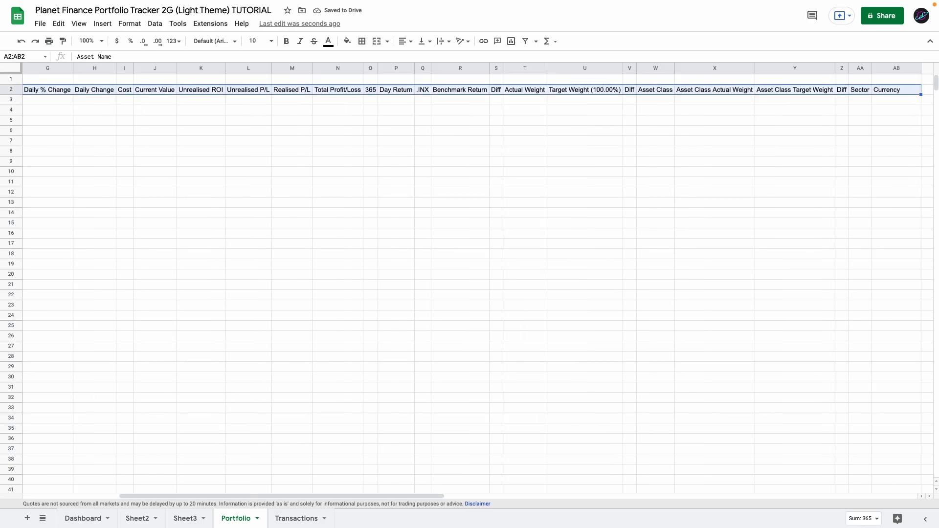
key(super+c)
key(Right)
key(Right)
key(Right)
key(Right)
key(Right)
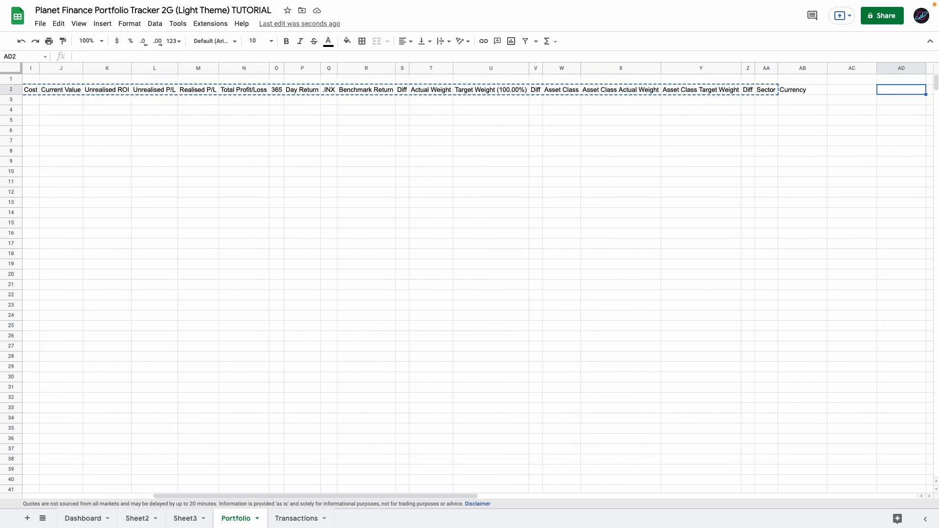
key(Left)
key(Left)
key(Left)
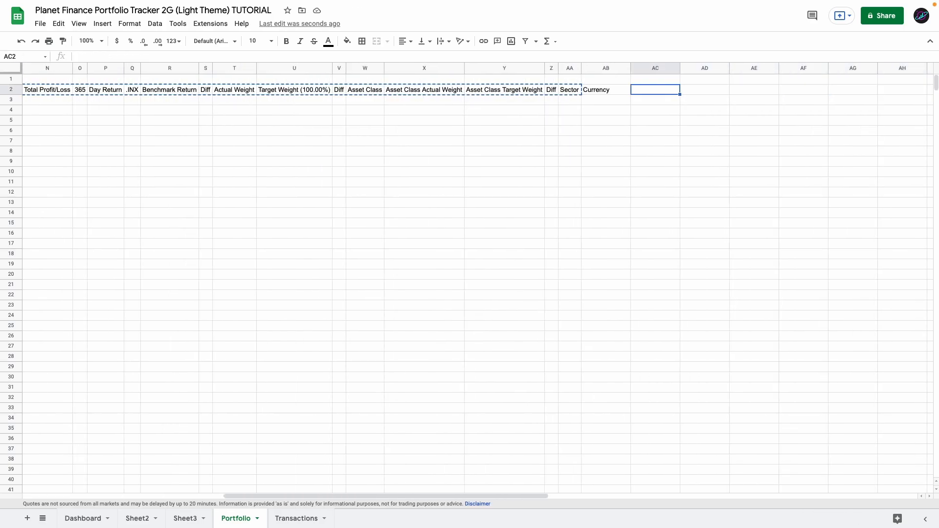
key(super+v)
Look over the second set of headers from AC2 to BC2 and the Currency column AB separating the two sets.
key(Right)
key(Right)
key(Right)
key(Right)
key(Right)
key(Right)
key(Right)
key(Right)
key(Right)
key(Right)
key(Right)
key(Right)
key(Right)
key(Right)
key(Right)
key(Right)
key(Right)
key(Right)
key(Right)
key(Right)
key(Right)
key(Right)
key(Right)
key(Left)
key(Left)
key(Left)
key(Left)
key(Left)
key(Left)
key(Left)
key(Left)
key(Left)
key(Left)
key(Left)
key(Left)
key(Left)
key(Left)
key(Left)
key(Left)
key(Left)
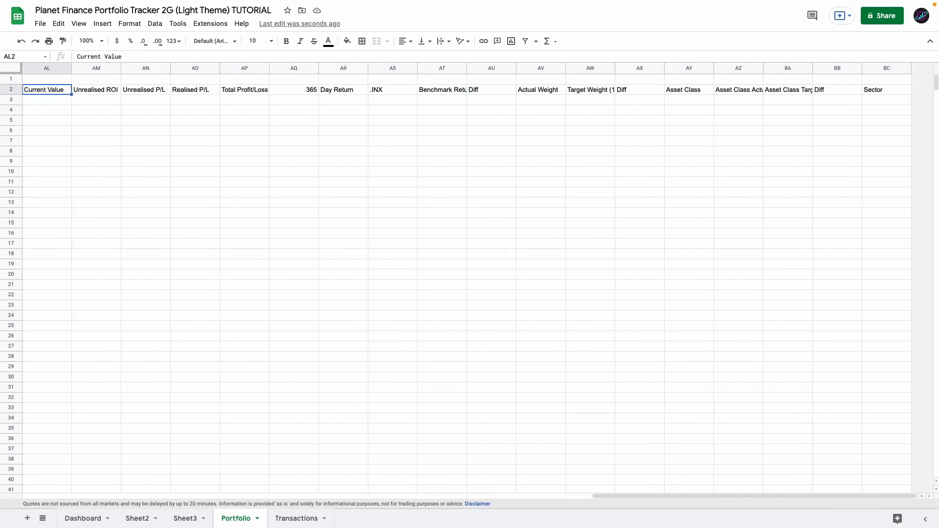
key(Left)
key(Left)
key(Left)
key(Left)
key(Left)
key(Left)
key(Left)
key(Left)
key(Left)
key(Left)
scroll(169, 84, left, 3)
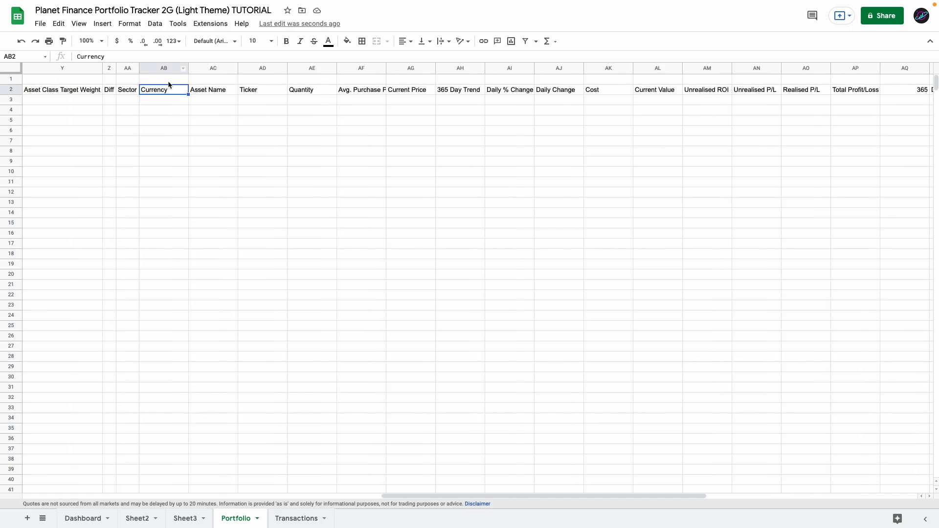
click(167, 69)
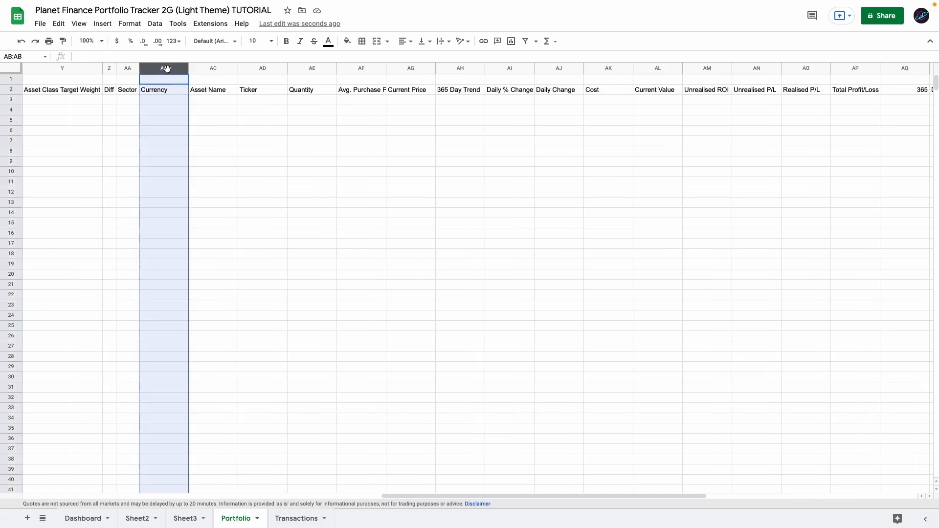
click(168, 101)
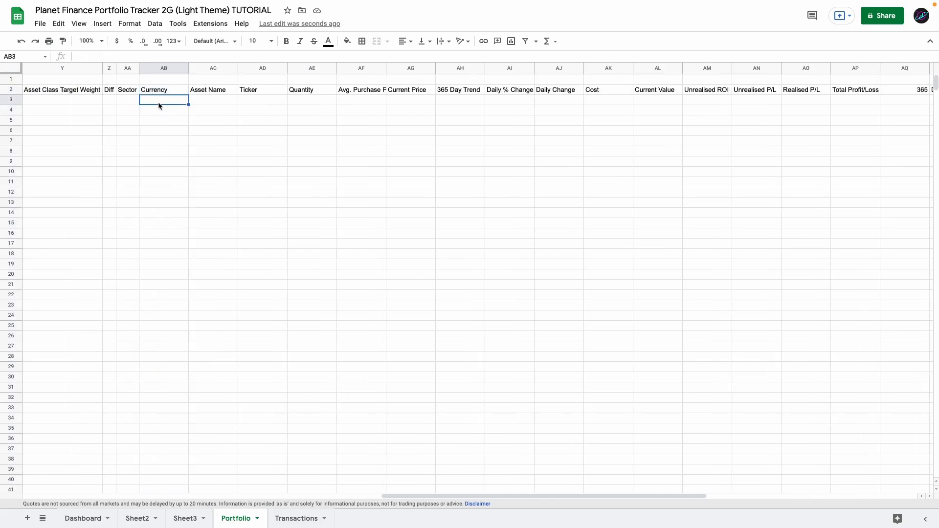
Wrap the text in header row 2 and align it to the middle vertically and the center horizontally.
click(12, 90)
click(447, 41)
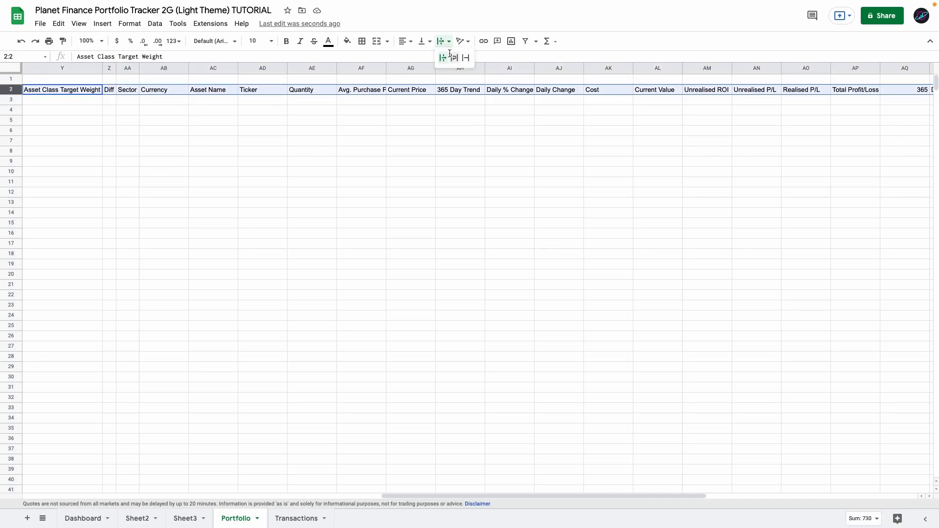
click(452, 54)
click(426, 41)
click(416, 50)
click(406, 41)
click(416, 57)
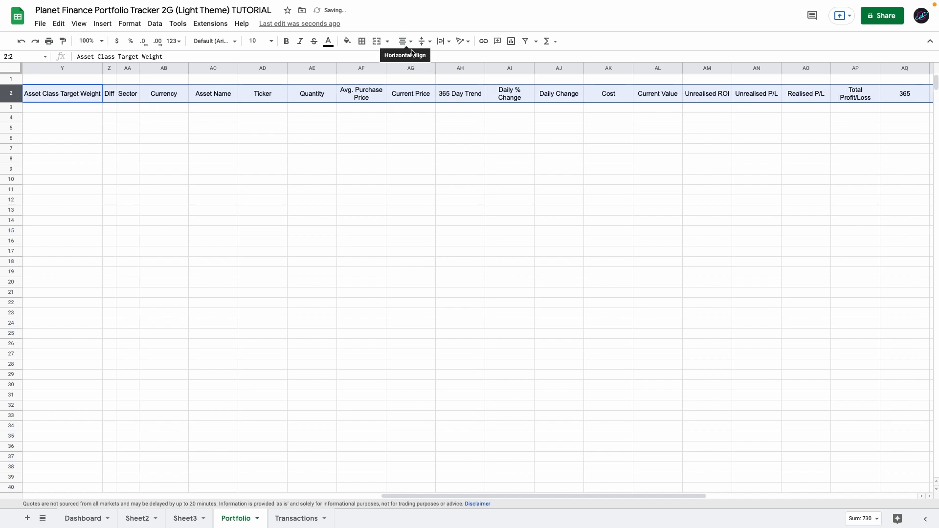
Make the header text in row 2 bold and increase its font size.
scroll(352, 101, left, 15)
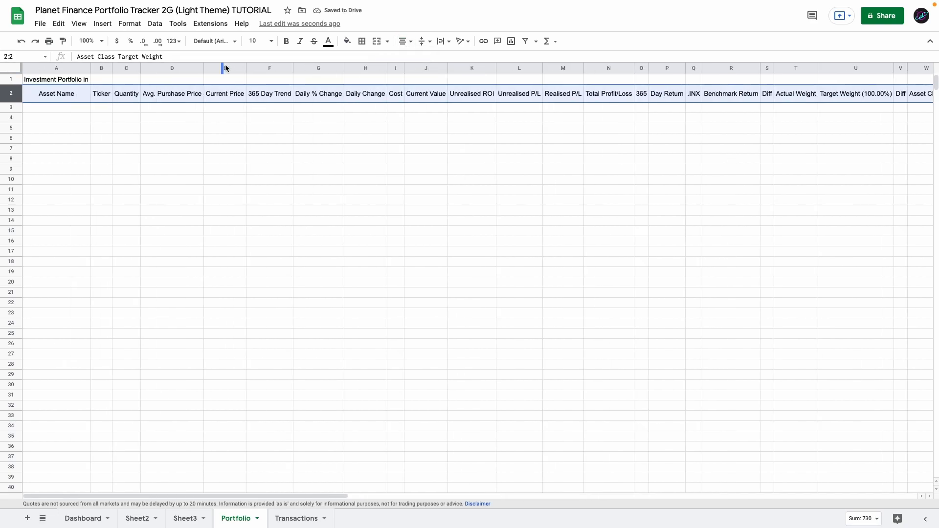
click(286, 41)
click(256, 43)
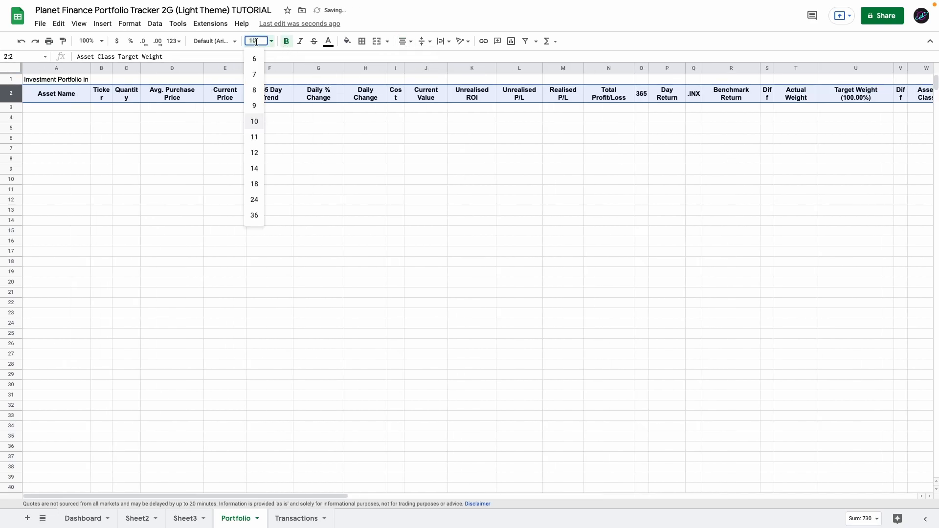
key(Return)
Turn the title in A1 into a formula joining "Investment Portfolio in " with the currency in Dashboard cell L1.
click(56, 79)
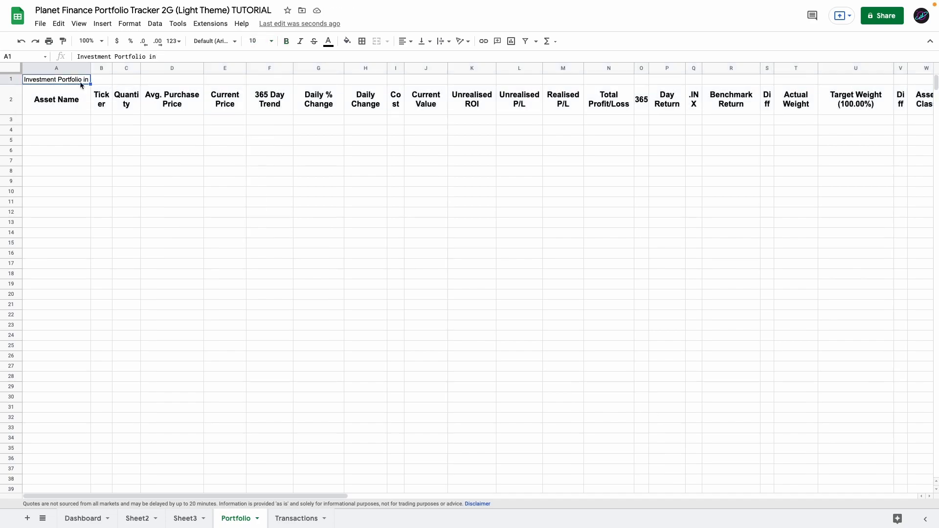
click(78, 56)
text(=")
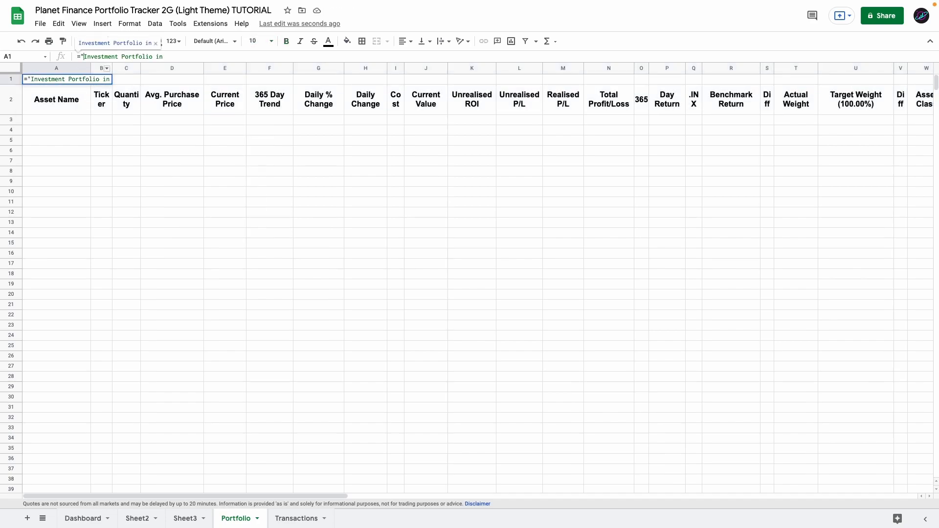
click(183, 57)
text("&)
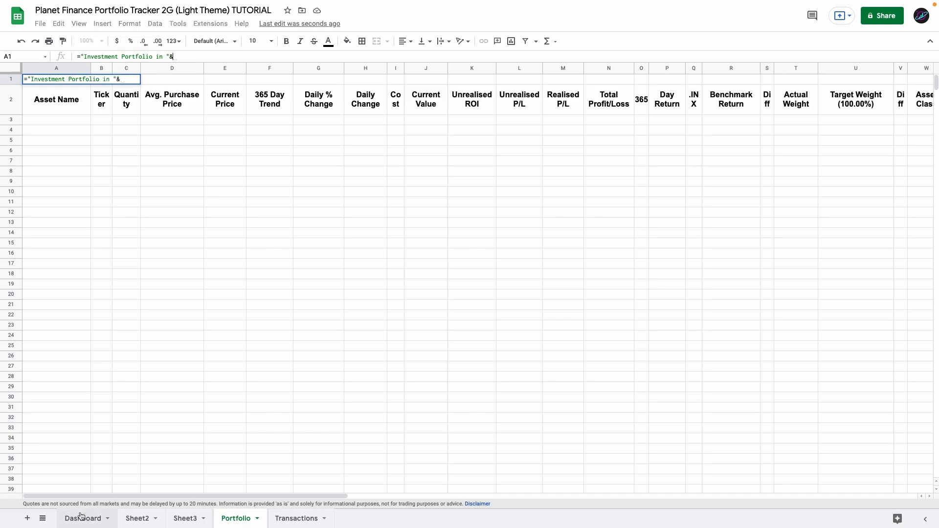
click(82, 517)
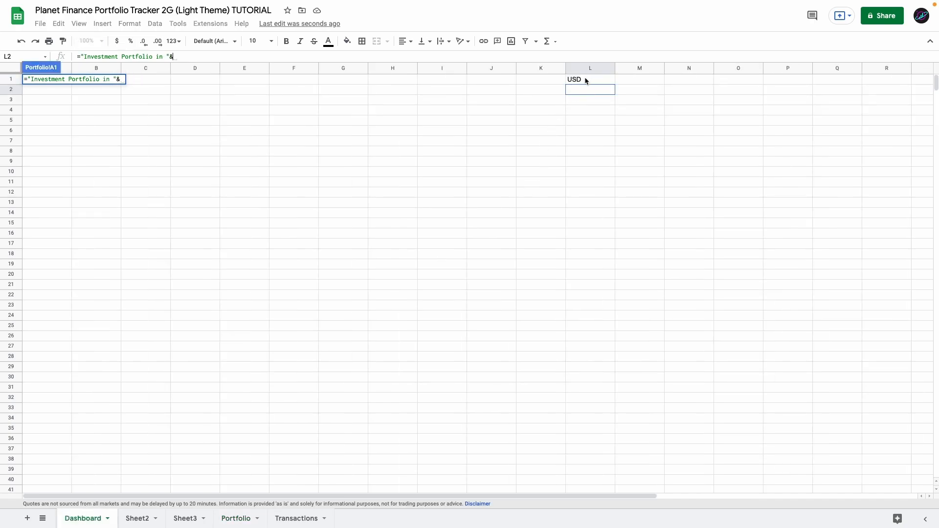
click(586, 77)
key(Return)
Enter the title "Investment Portfolio in Original Currencies" in AB1, above the Currency header.
scroll(470, 245, right, 10)
click(172, 86)
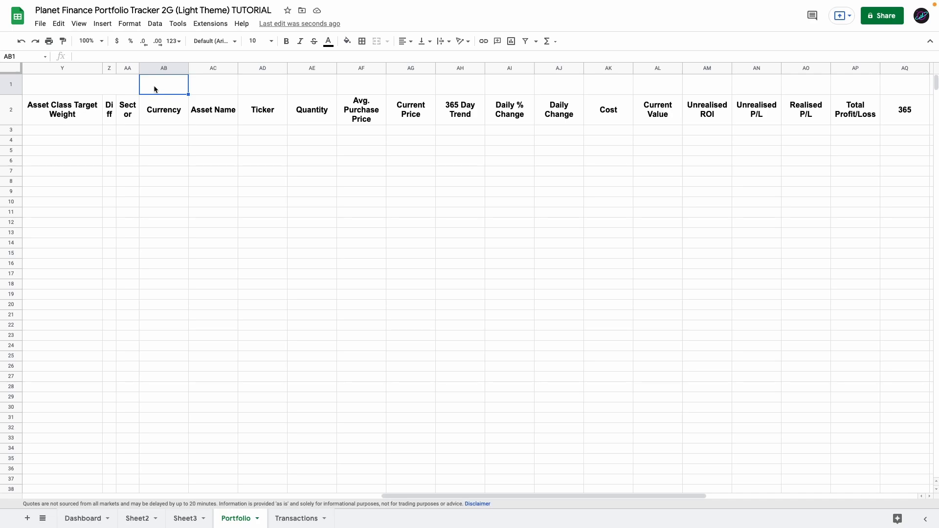
text(InInvestment Portfolio in Original Currencies)
key(Return)
Merge AB1:BC1 and format the Original Currencies title as bold, size 24 and horizontally centered.
drag(164, 84, 925, 84)
click(377, 41)
scroll(437, 106, left, 5)
key(super+b)
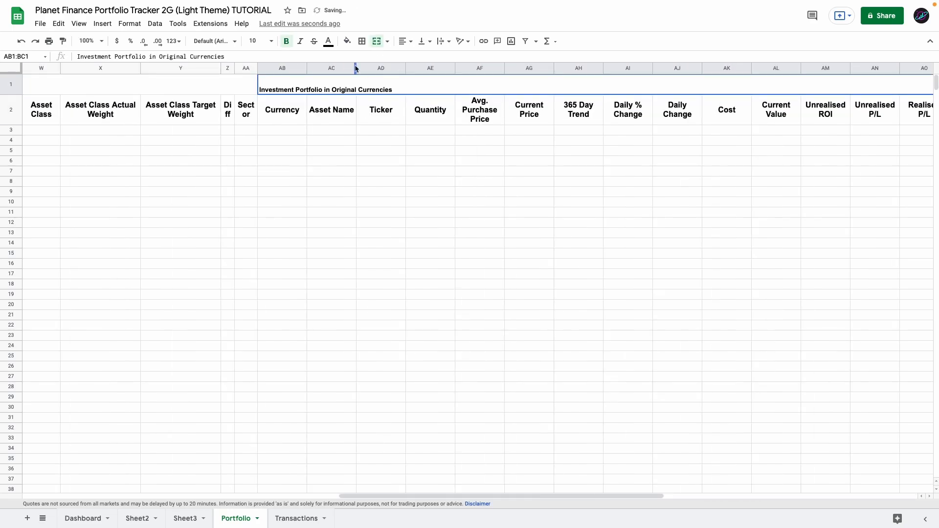
click(251, 41)
text(24)
key(Return)
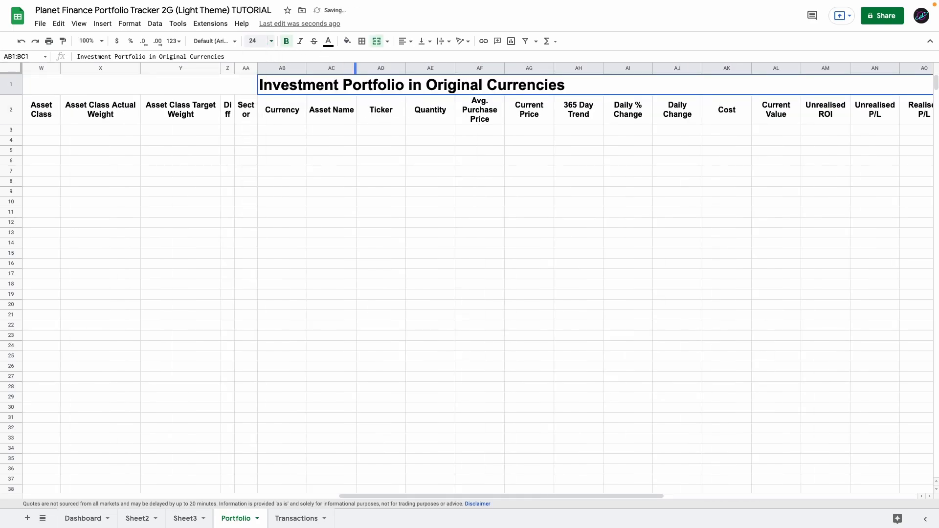
click(405, 41)
click(429, 57)
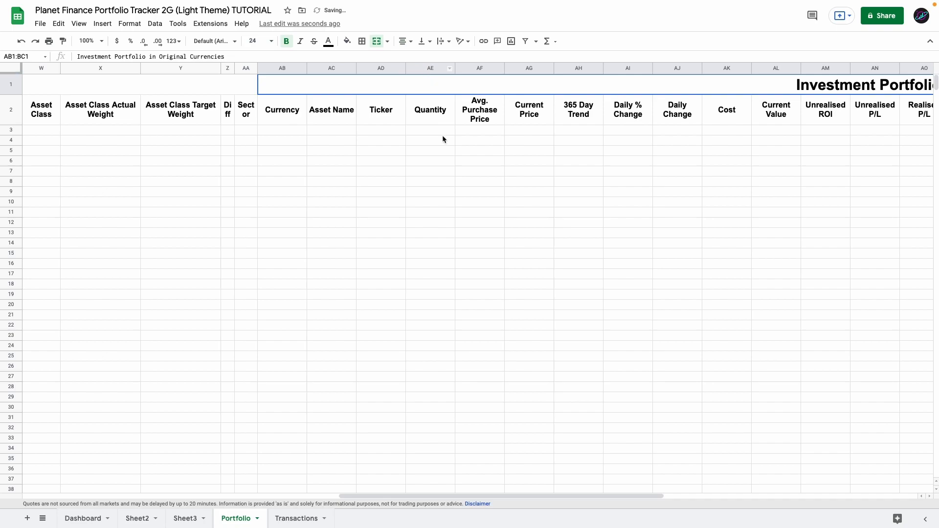
Examine the Cost and Current Value columns of the Original Currencies section and compare them with the USD section.
scroll(403, 127, right, 2)
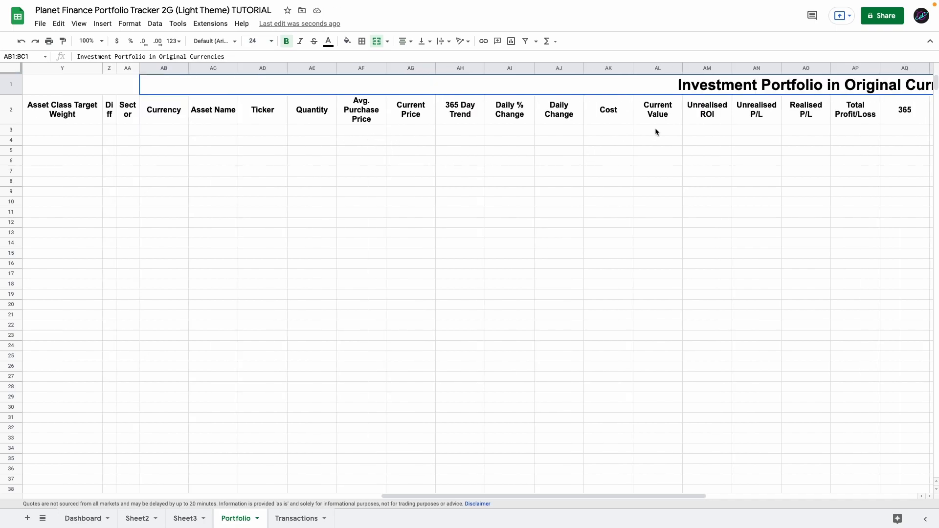
drag(656, 131, 644, 248)
drag(601, 132, 604, 292)
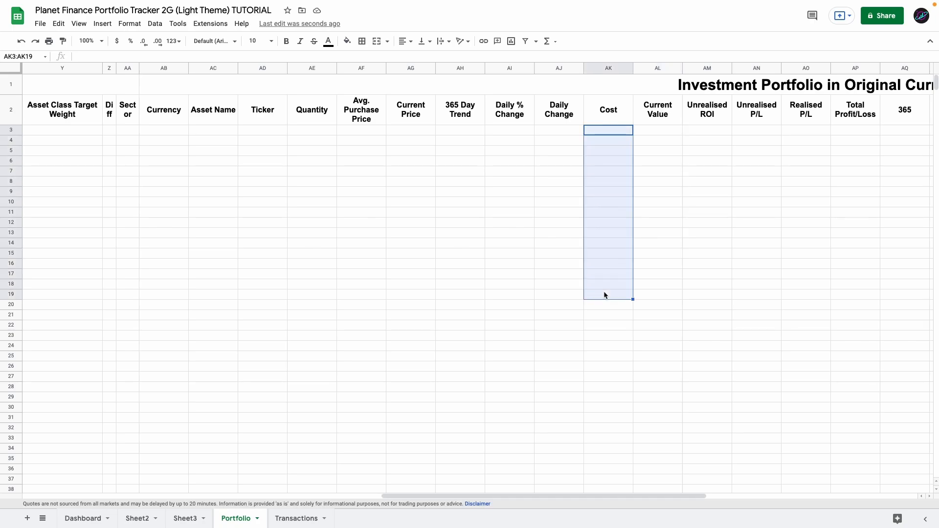
scroll(590, 289, left, 10)
scroll(573, 283, left, 10)
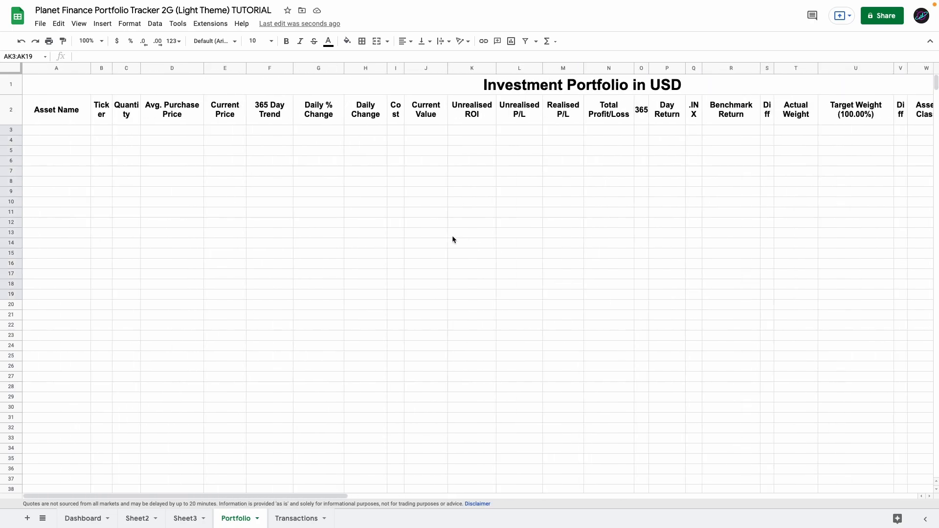
scroll(432, 234, right, 15)
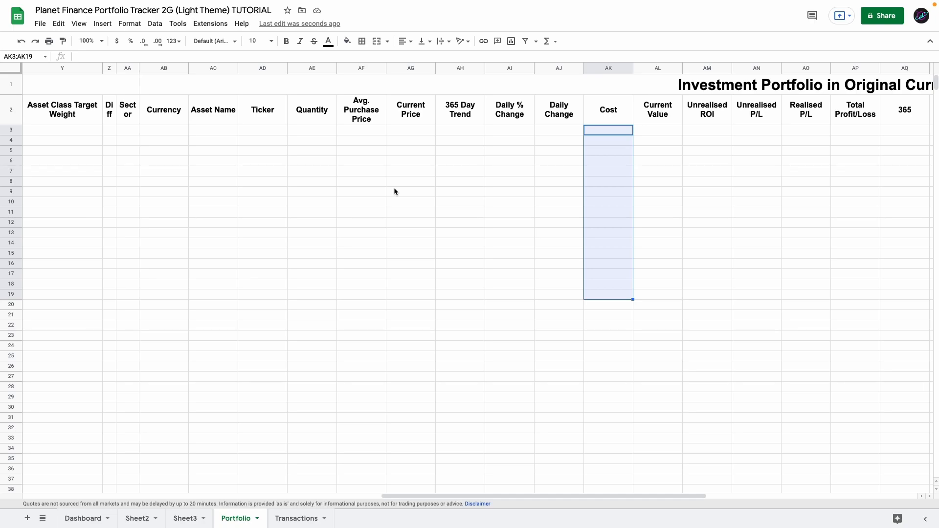
scroll(394, 191, right, 2)
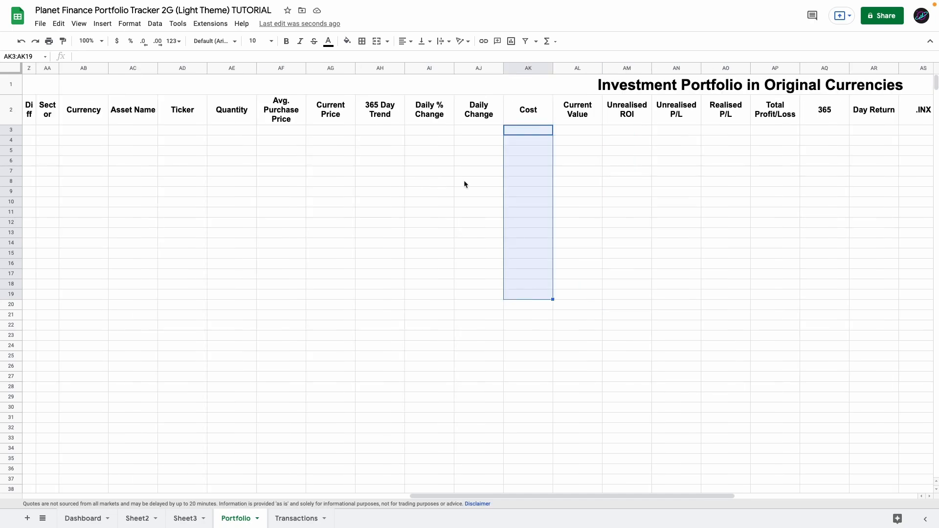
key(shift+Up)
key(shift+Up)
key(shift+Up)
key(shift+Up)
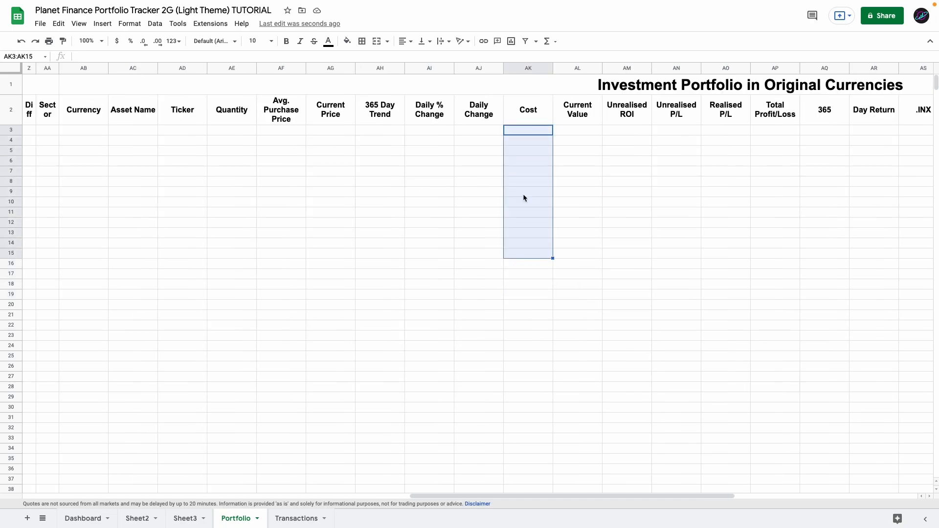
drag(570, 131, 579, 222)
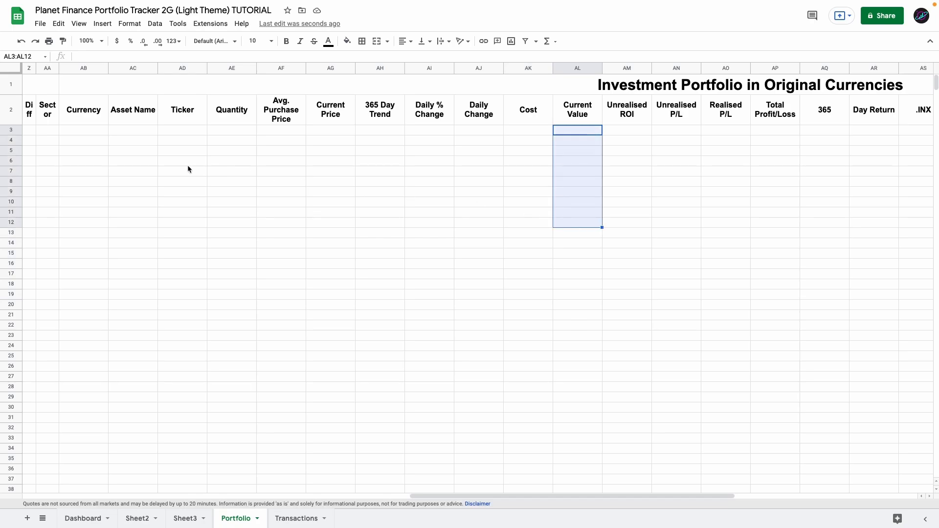
Look over the Original Currencies section, its title and the cells under the Currency header.
click(78, 155)
drag(78, 156, 430, 169)
scroll(681, 191, right, 10)
scroll(381, 184, left, 14)
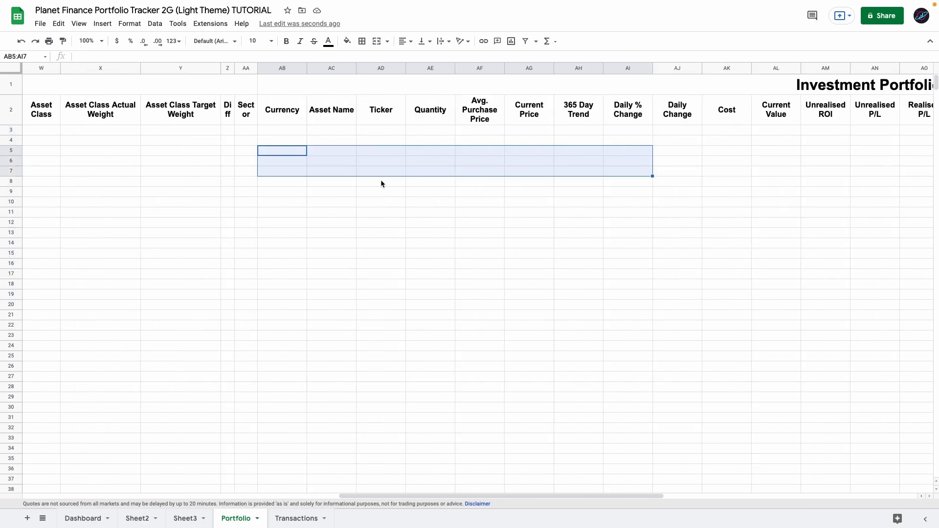
scroll(375, 188, right, 4)
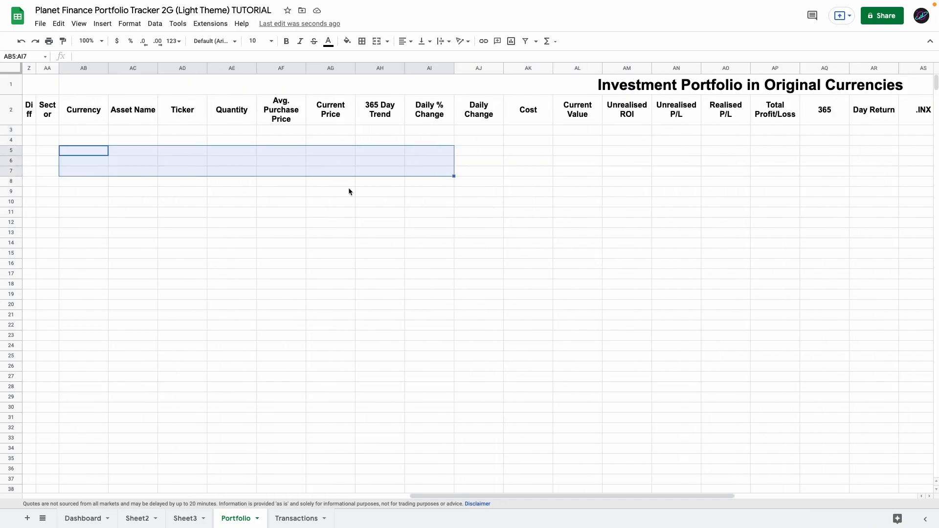
click(365, 84)
scroll(366, 142, left, 2)
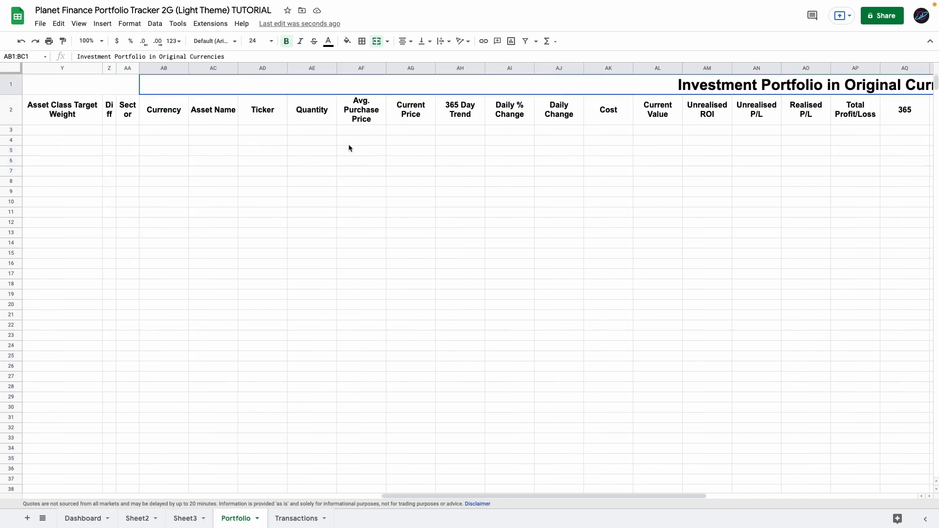
click(183, 130)
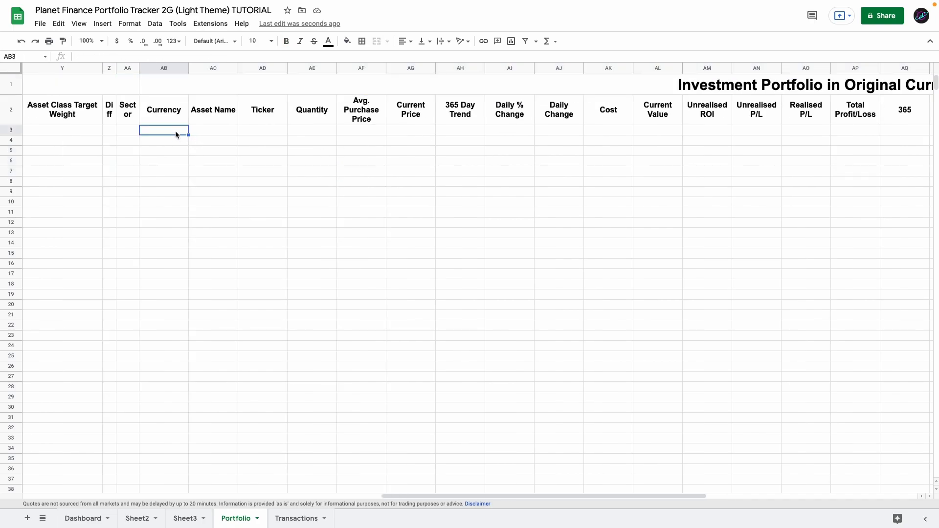
drag(197, 131, 181, 150)
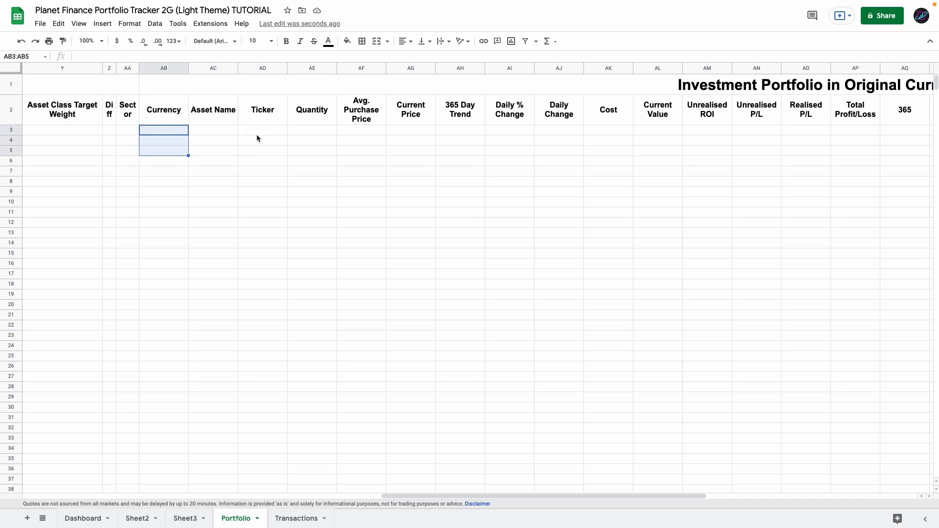
List the unique non-cash tickers from AD3 down with =UNIQUE(FILTER(Transactions!D3:D,(Transactions!F3:F<>"Cash"))).
click(257, 131)
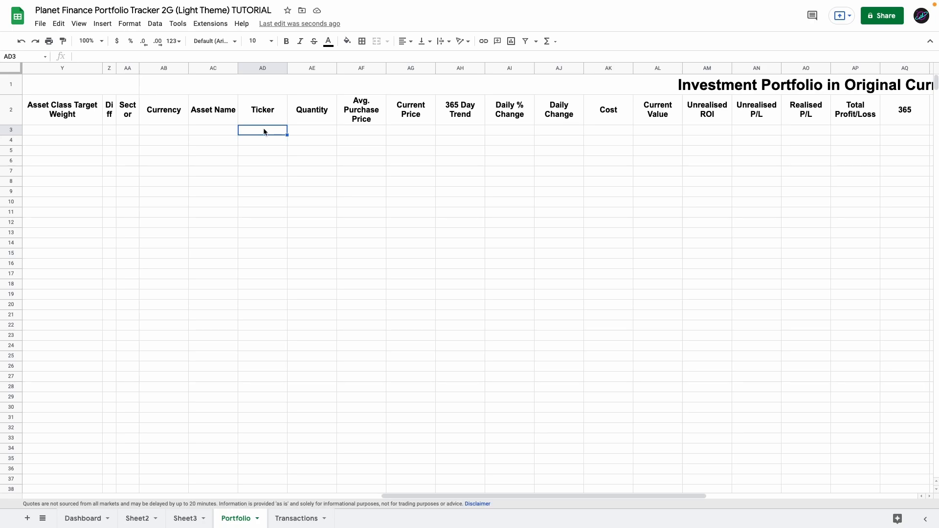
double_click(264, 132)
text(=UNIQUE(FILTER(Transactions!D3:D,(Transactions!F3:F<>"Cash"))))
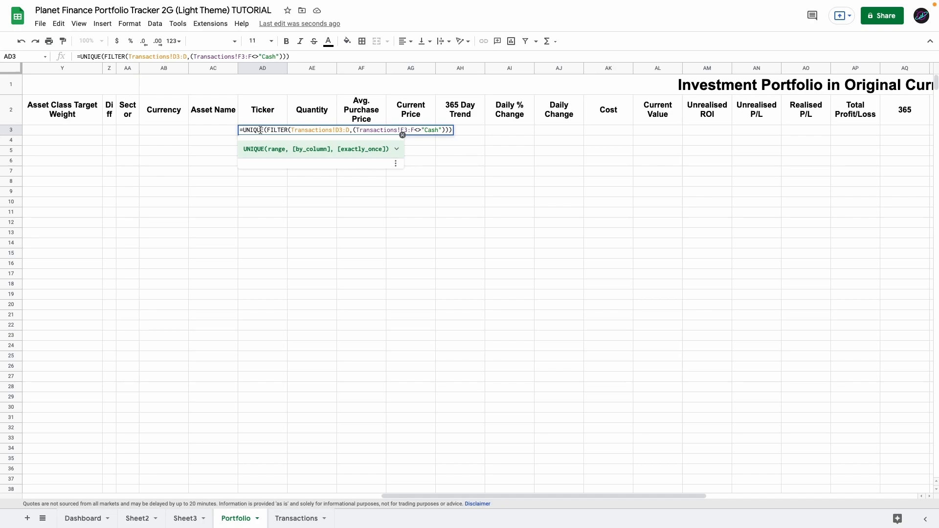
click(274, 130)
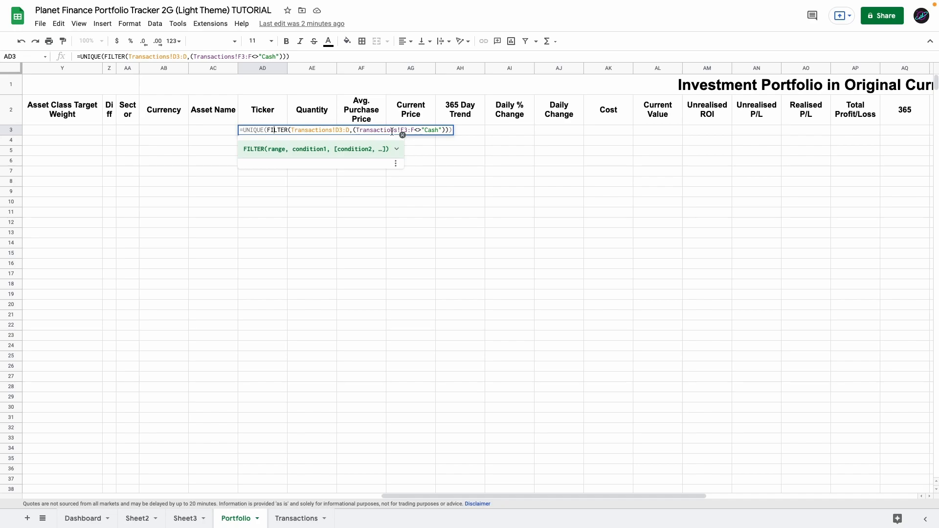
key(Return)
drag(259, 131, 264, 387)
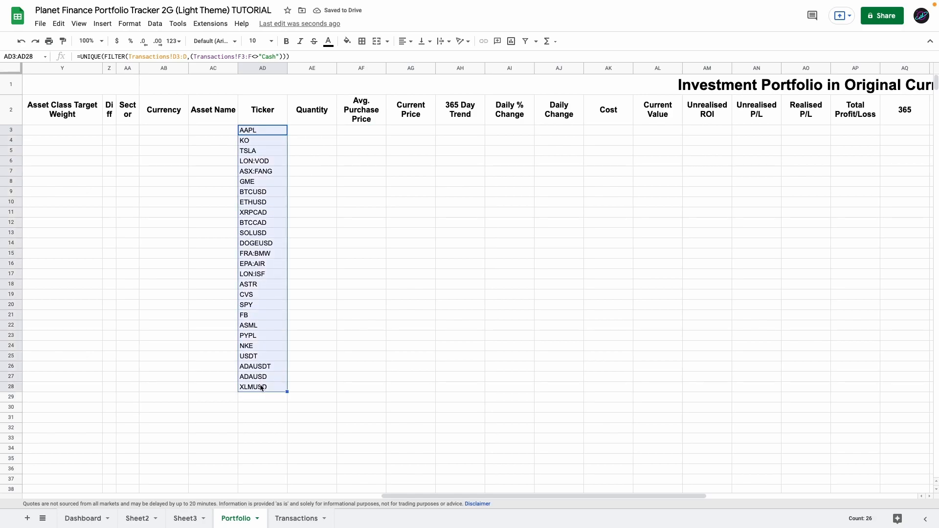
key(Home)
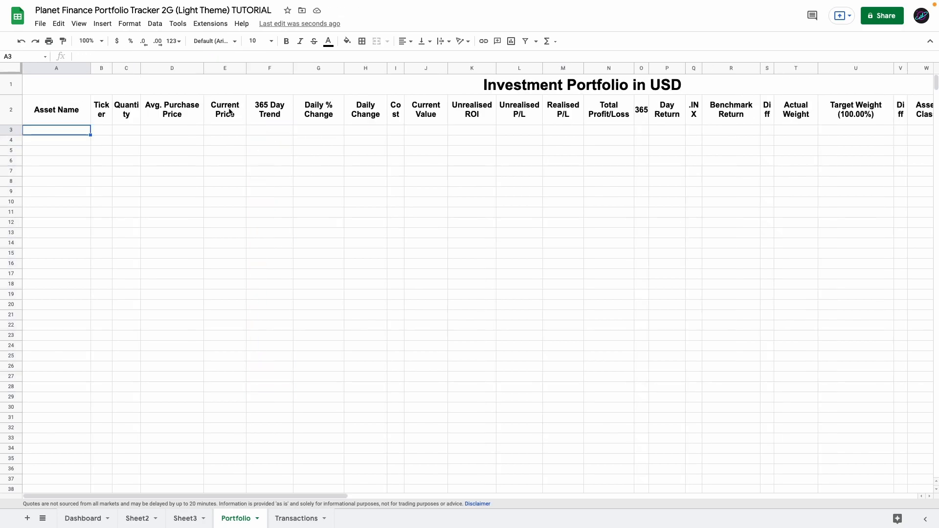
Set the font size of every row from row 3 to row 1000 to 11.
click(12, 131)
key(ctrl+shift+Down)
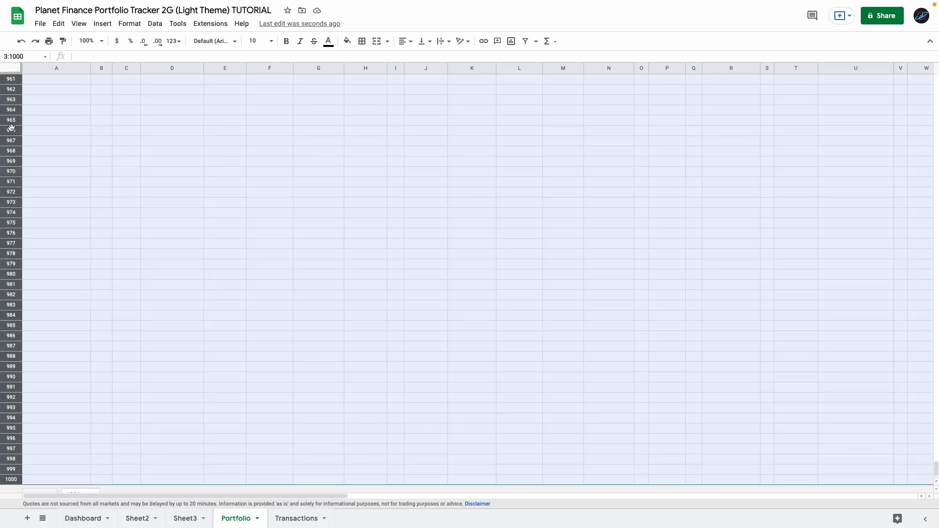
click(255, 41)
text(11)
key(Return)
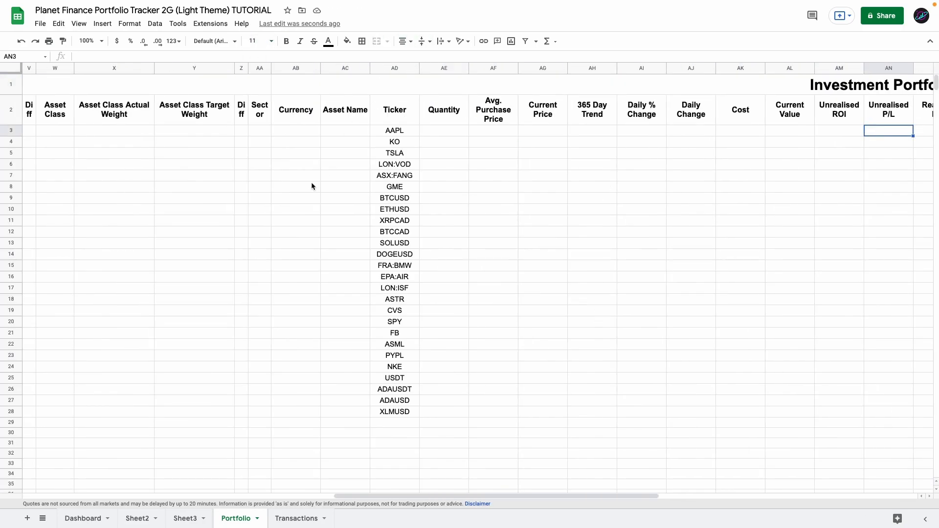
Enter =IFERROR(IF(ISBLANK(AD3),"",IF(VLOOKUP(AD3,Transactions!D:F,3,0)="Stablecoin",AD3,INDEX(Transactions!$B$3:$B,MATCH(AD3,Transactions!$D$3:$D,0),0)))) in AB3 only, undoing the automatic fill of the cells below.
double_click(284, 130)
text(=IFERROR(IF(ISBLANK(AD3),"",IF(VLOOKUP(AD3,Transactions!D:F,3,0)="Stablecoin",AD3,INDEX(Transactions!$B$3:$B,MATCH(AD3,Transactions!$D$3:$D,0),0)))))
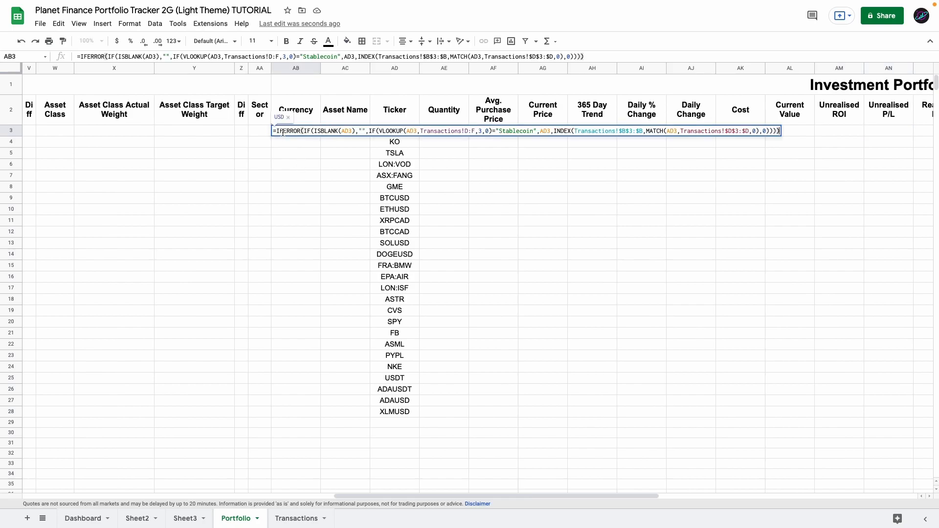
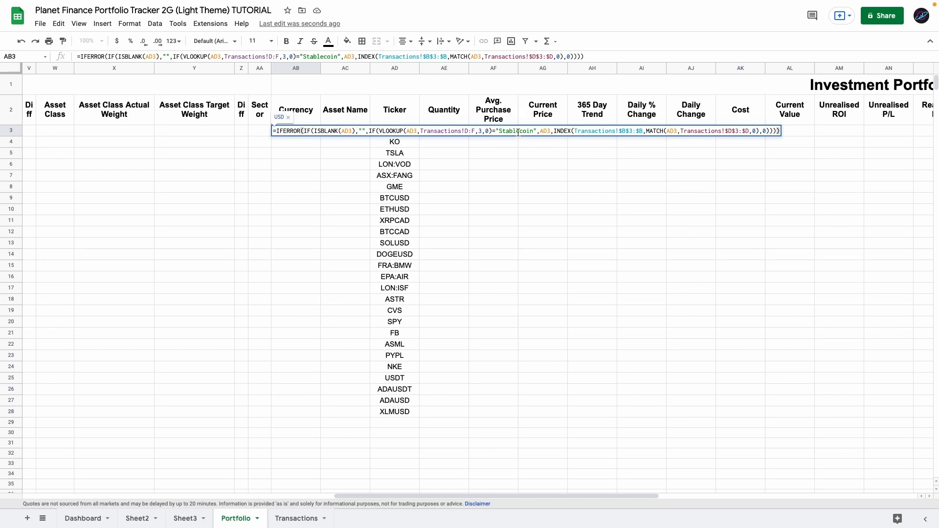
key(Escape)
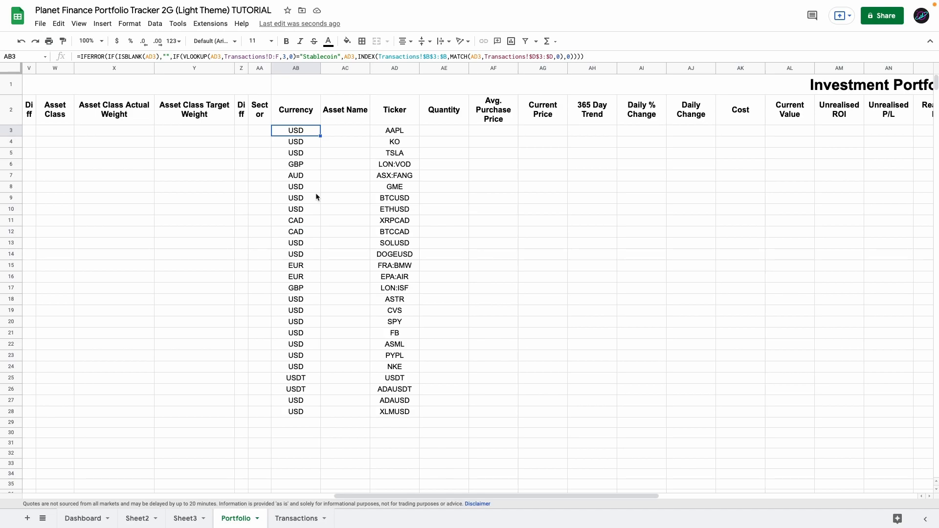
key(ctrl+z)
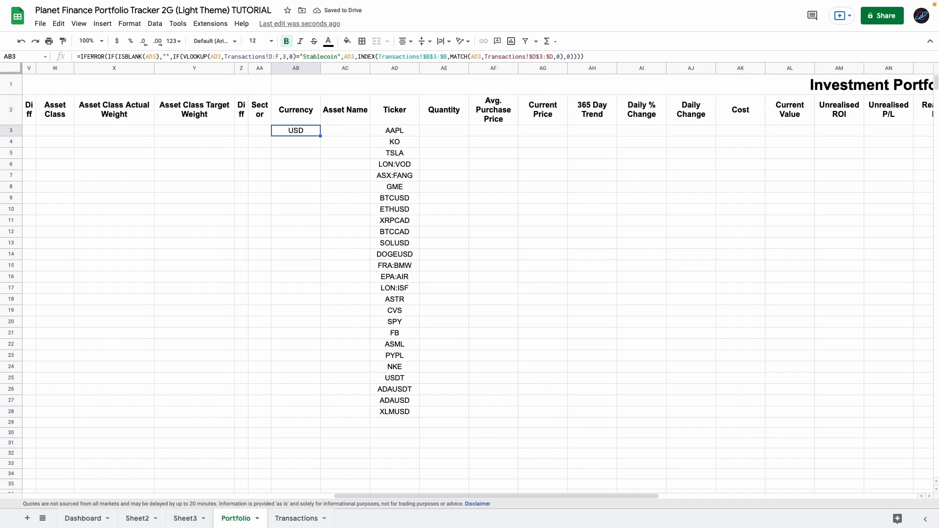
Copy the currency formula in AB3 down the whole Currency column to row 1000.
key(Right)
key(Left)
key(Right)
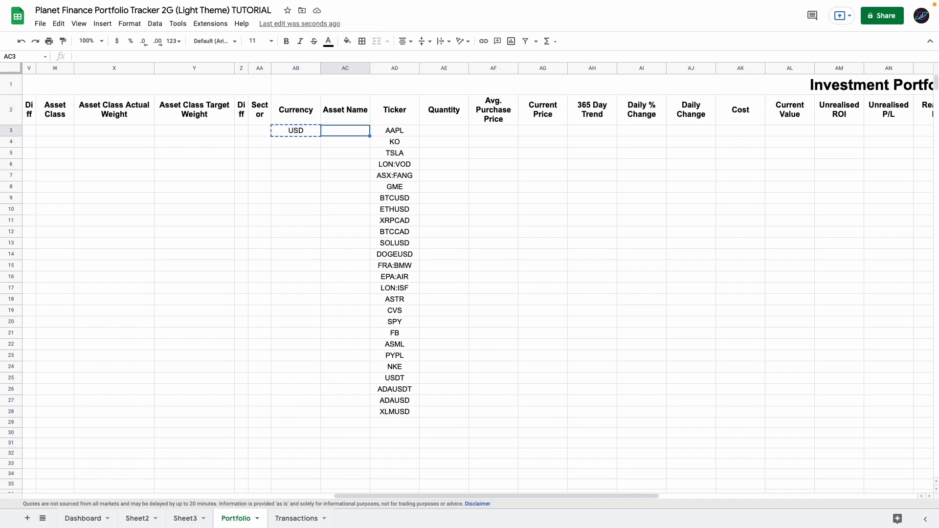
key(ctrl+Down)
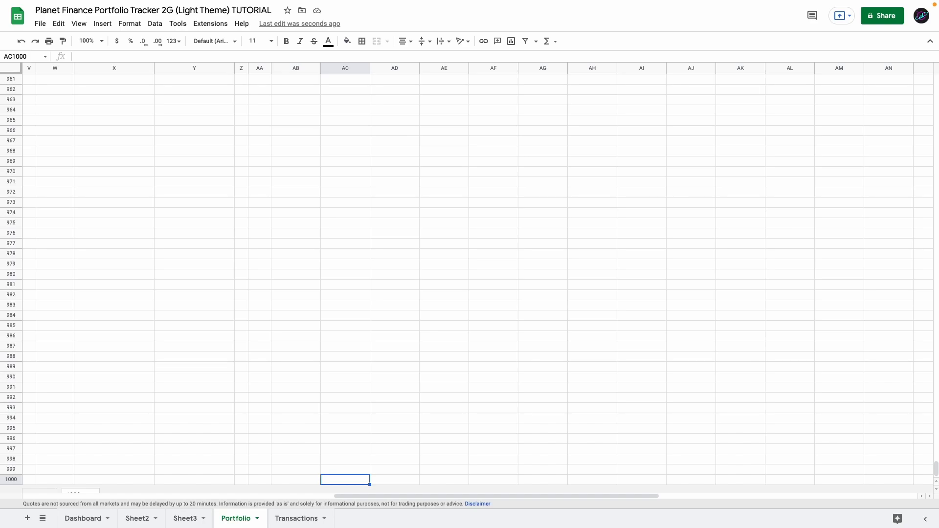
key(Left)
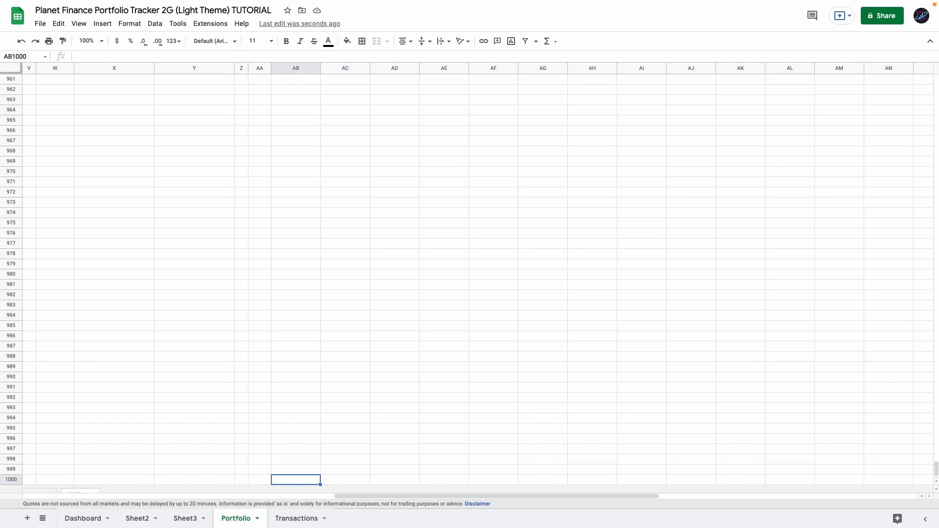
key(ctrl+shift+Up)
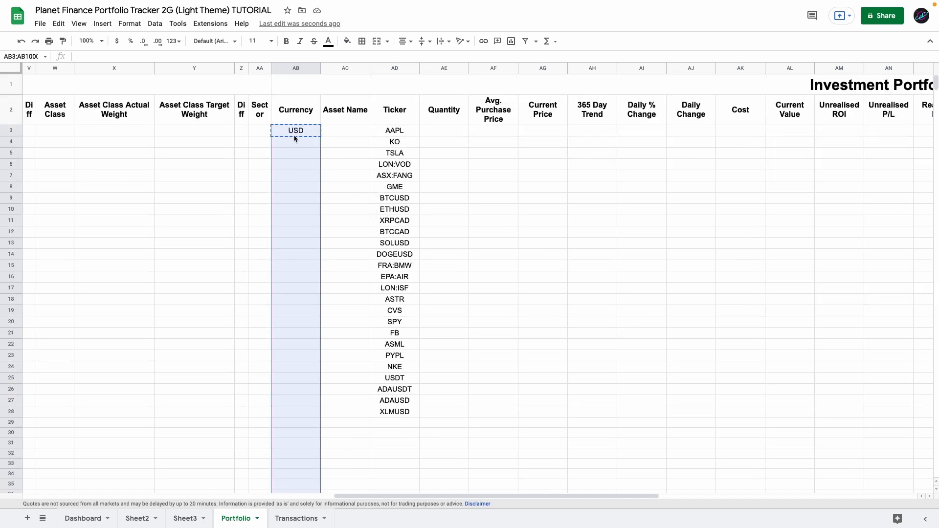
key(ctrl+v)
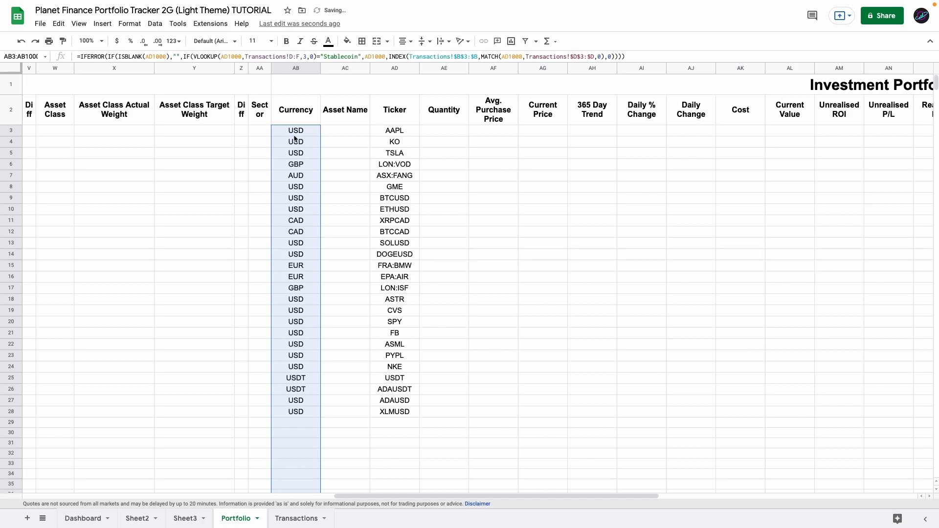
key(ctrl+Down)
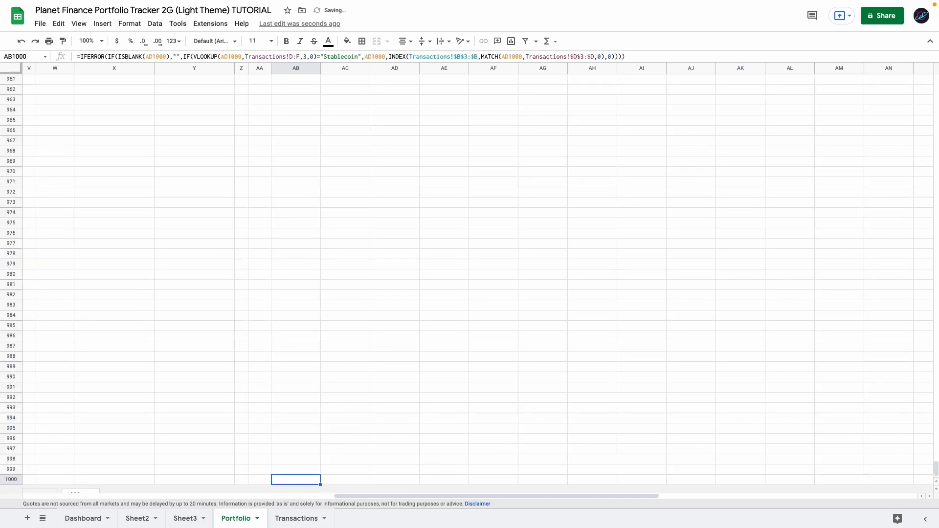
key(ctrl+Up)
Enter =IF(ISBLANK(AD3),"",VLOOKUP(AD3,Transactions!D:E,2,0)) in AC3 as the Asset Name formula.
double_click(335, 131)
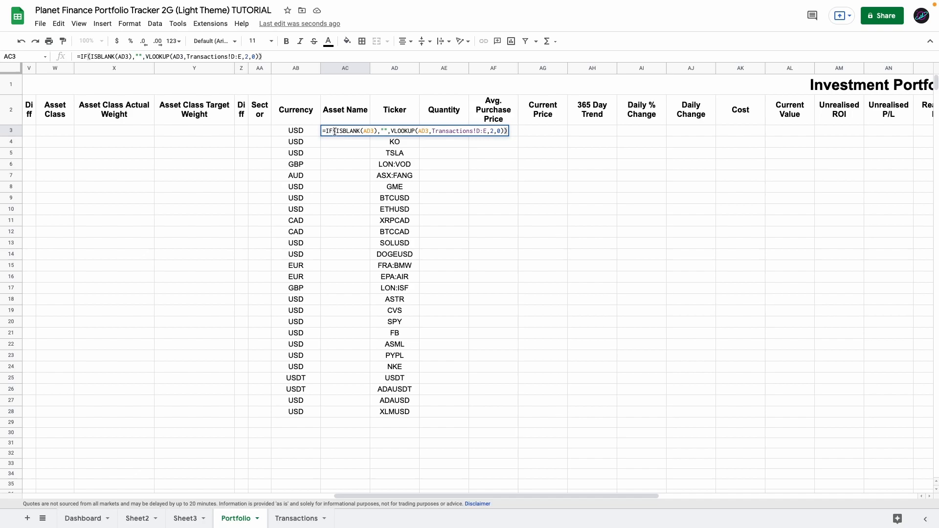
click(395, 131)
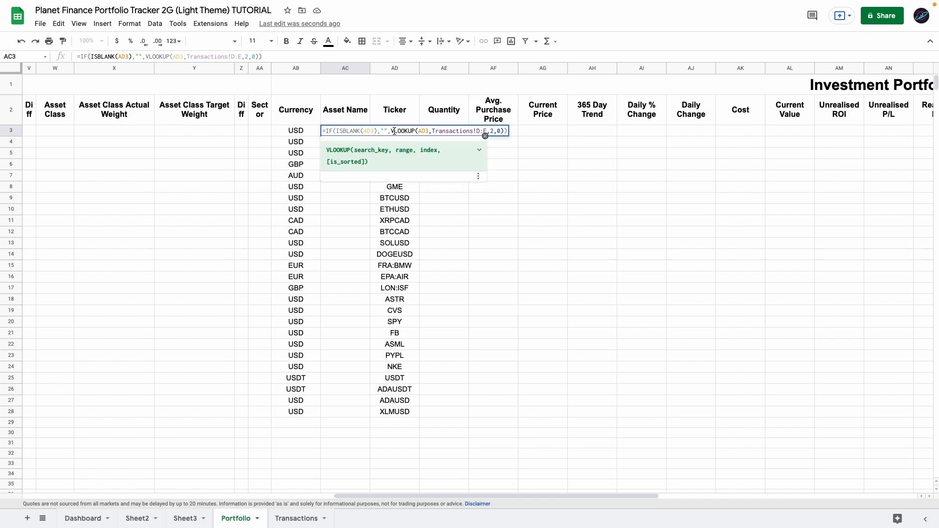
key(Escape)
Copy the AC3 formula down the Asset Name column to row 1000 and check the names beside the crypto tickers.
key(ctrl+c)
key(Left)
key(ctrl+Down)
key(Right)
key(ctrl+shift+Up)
key(ctrl+v)
click(351, 148)
drag(351, 151, 351, 204)
drag(350, 327, 352, 361)
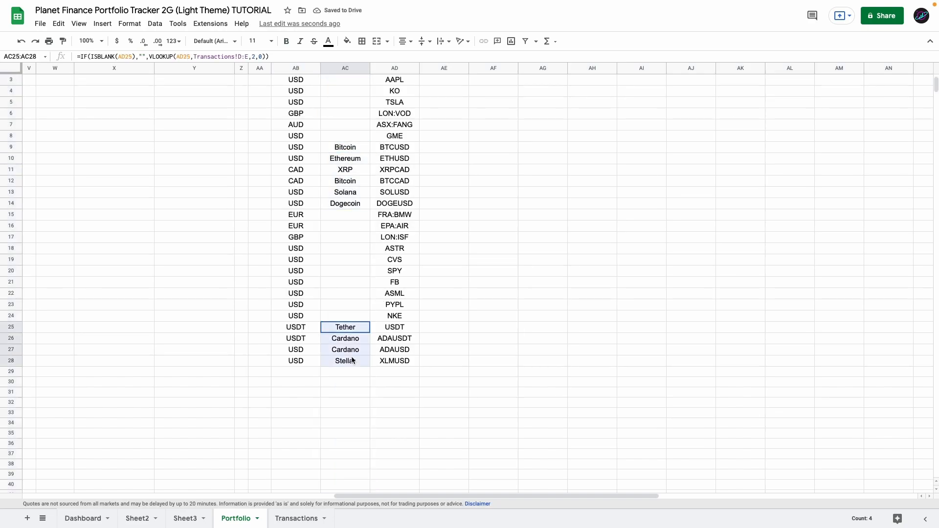
scroll(352, 362, up, 2)
drag(356, 198, 408, 256)
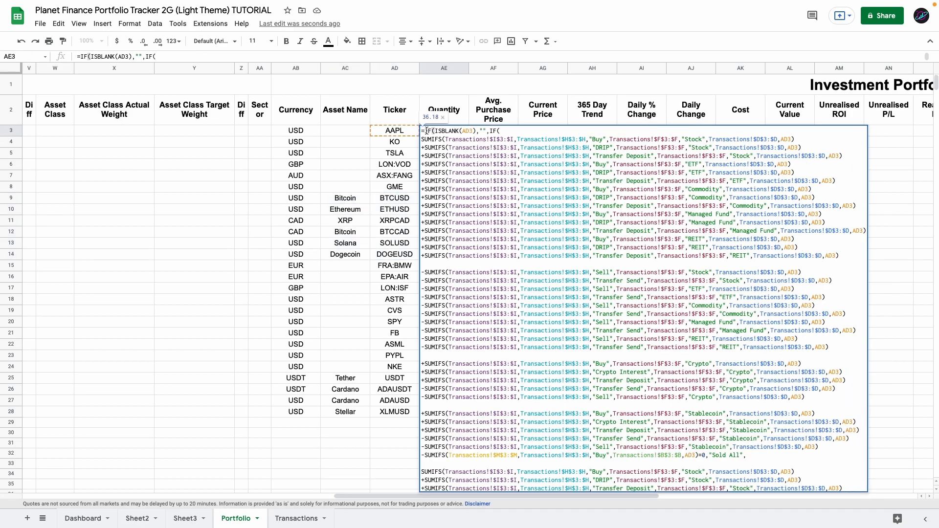
Enter a Quantity formula in AE3 netting SUMIFS of incoming and outgoing Transactions per asset class for AD3, returning "Sold All" when the result is 0.
click(477, 189)
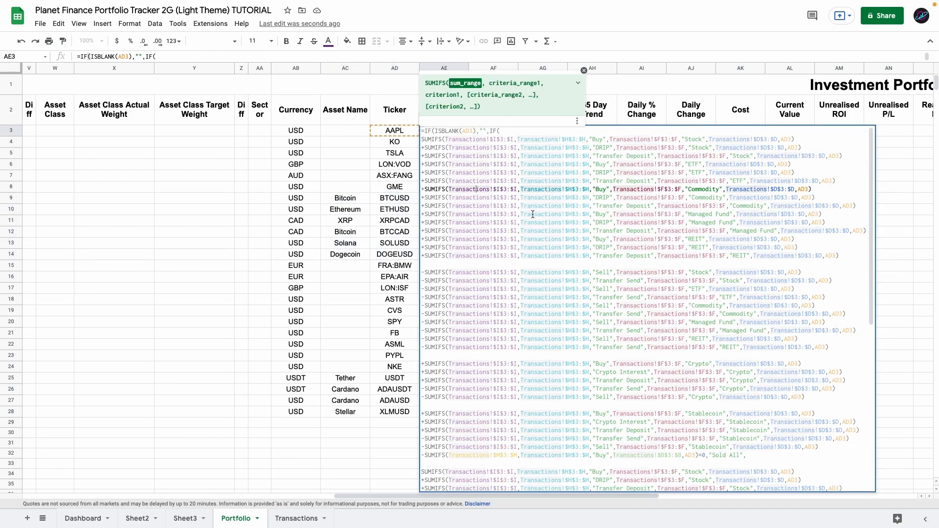
scroll(485, 218, down, 1)
scroll(486, 217, down, 10)
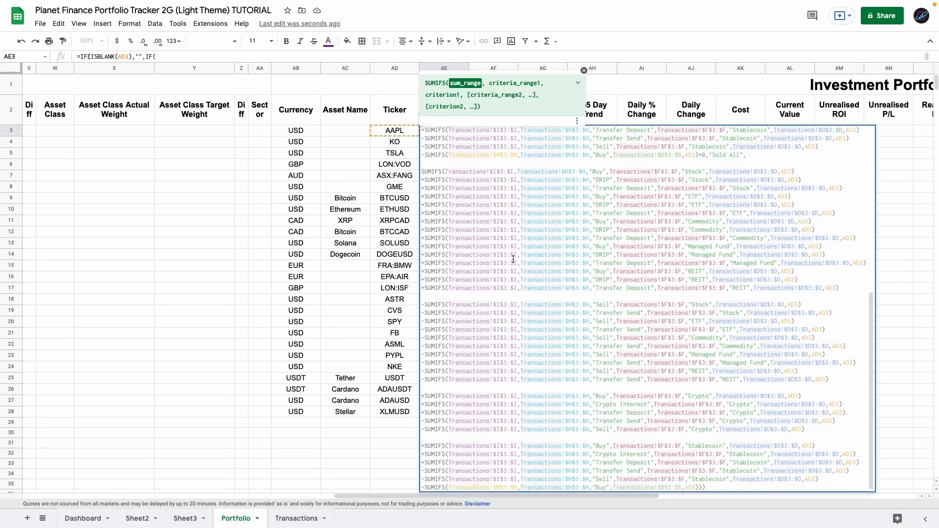
scroll(501, 284, up, 10)
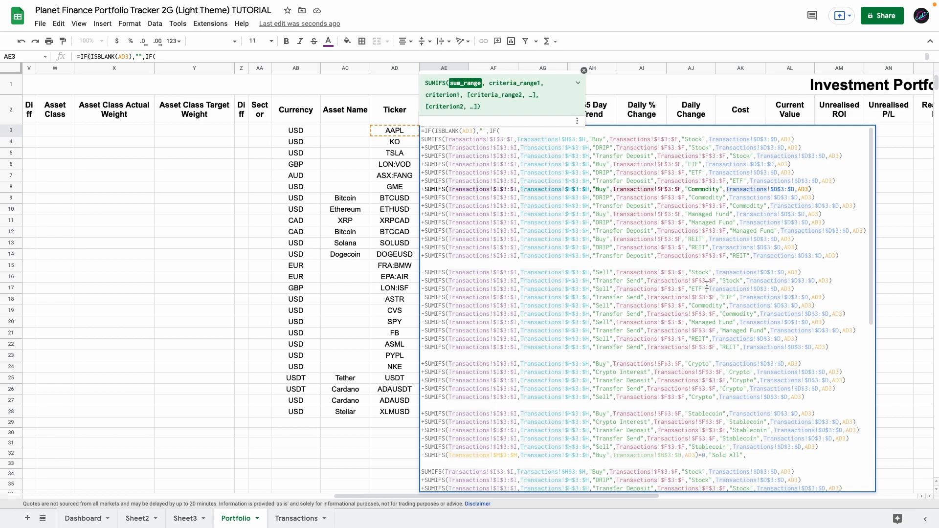
scroll(639, 316, down, 3)
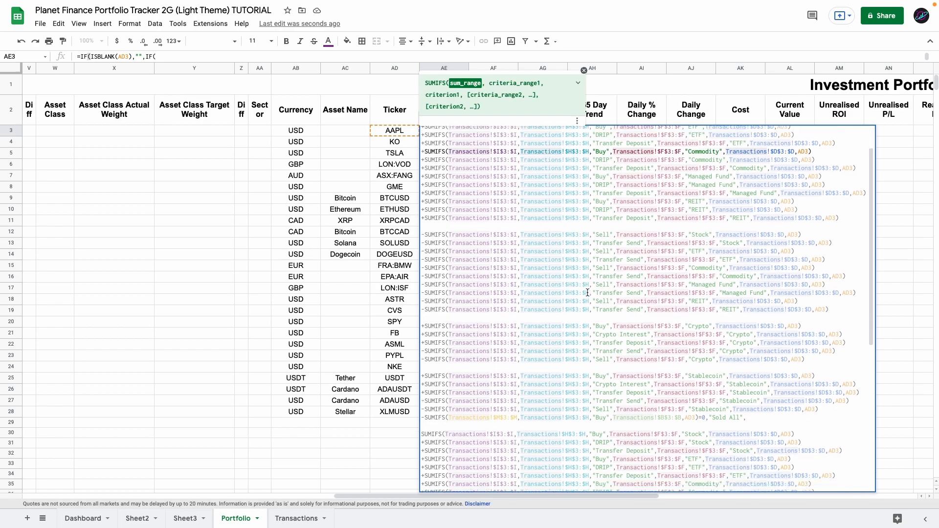
scroll(615, 303, down, 2)
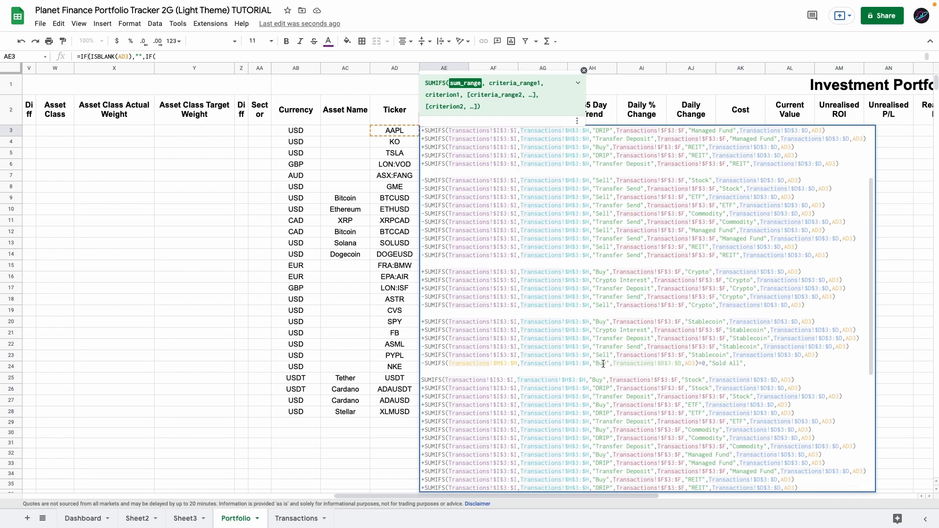
scroll(603, 364, down, 2)
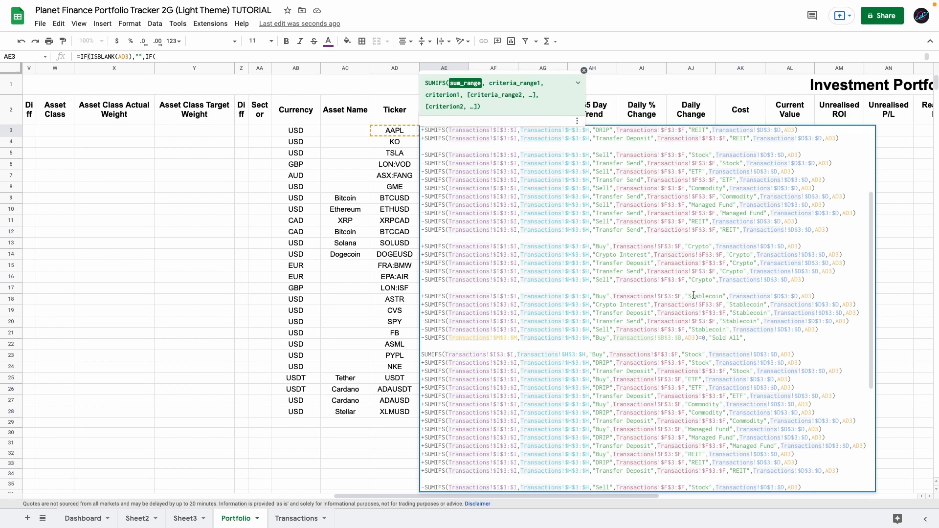
scroll(719, 298, down, 3)
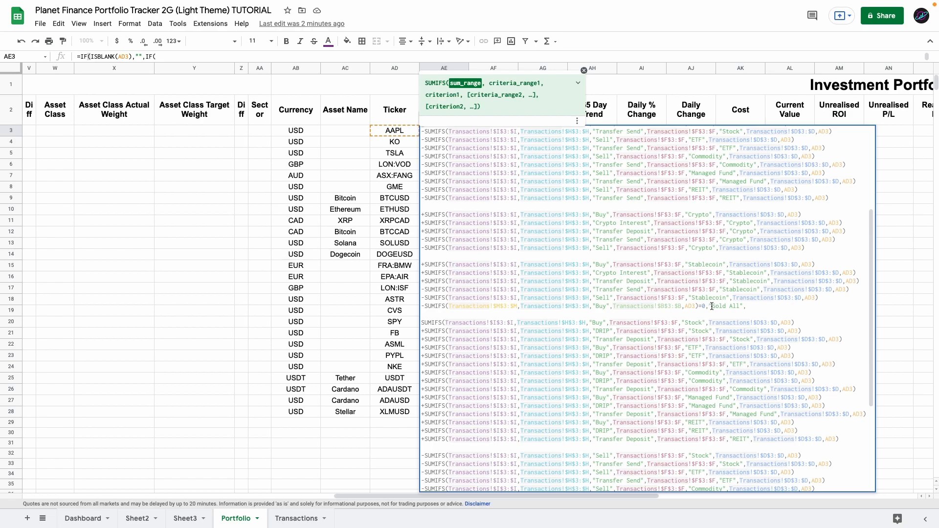
click(737, 311)
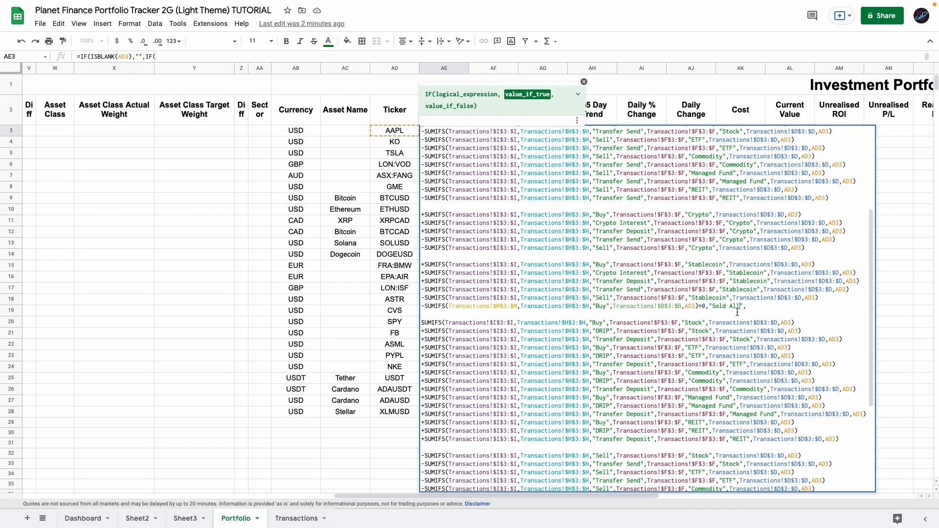
scroll(737, 311, down, 5)
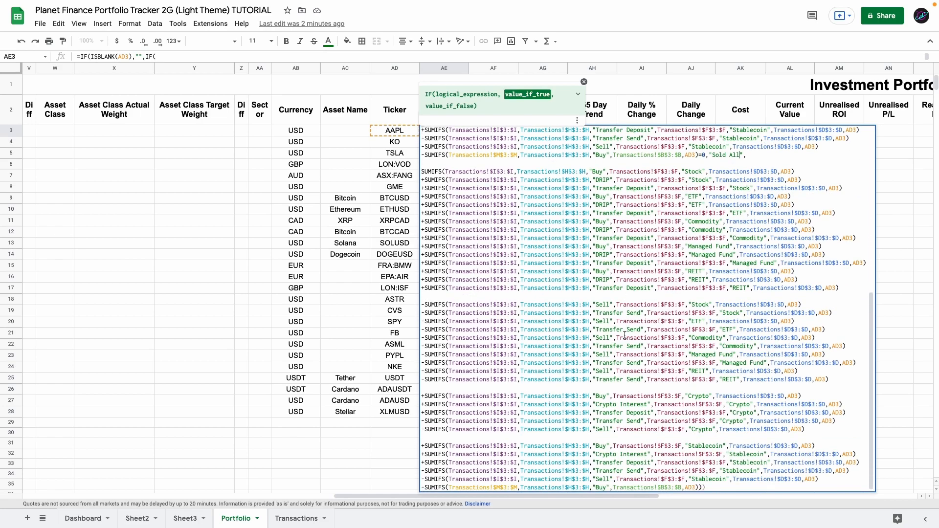
scroll(565, 320, up, 10)
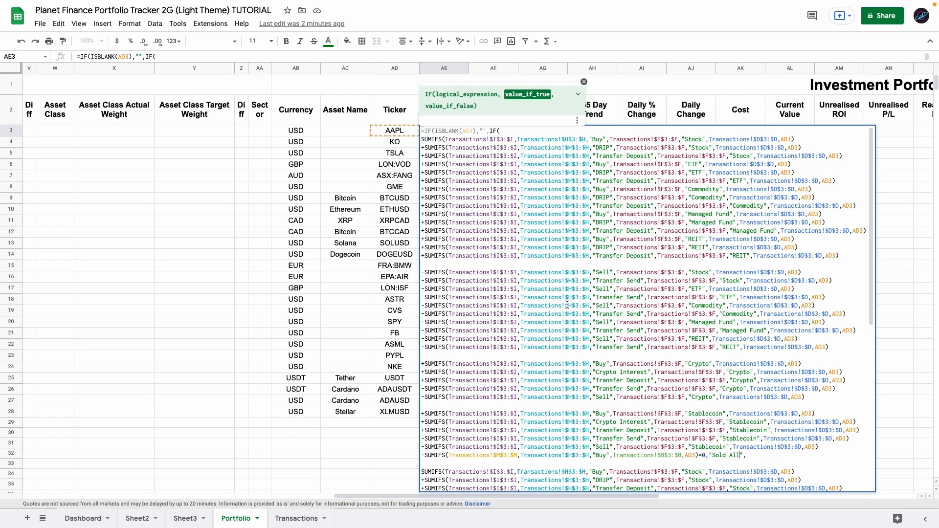
key(Return)
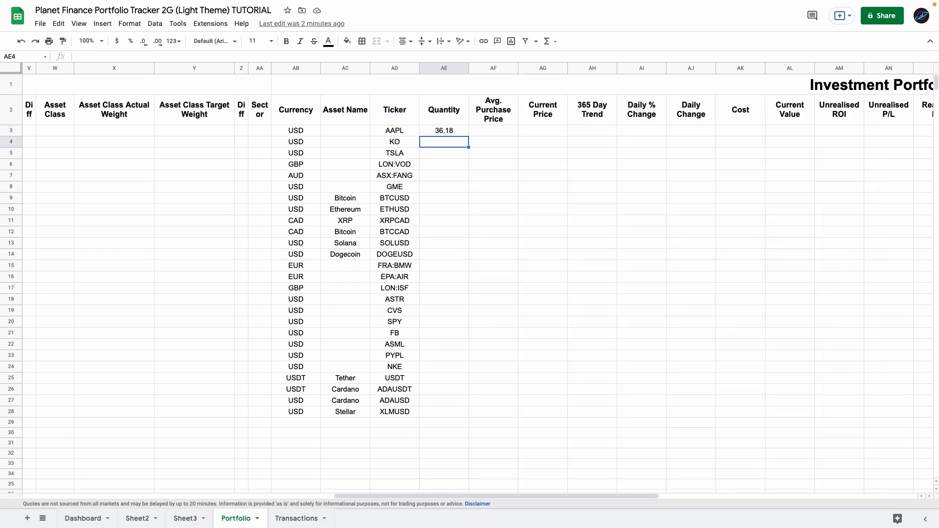
Copy the AE3 formula down the Quantity column for all listed tickers.
click(444, 130)
key(ctrl+c)
click(394, 130)
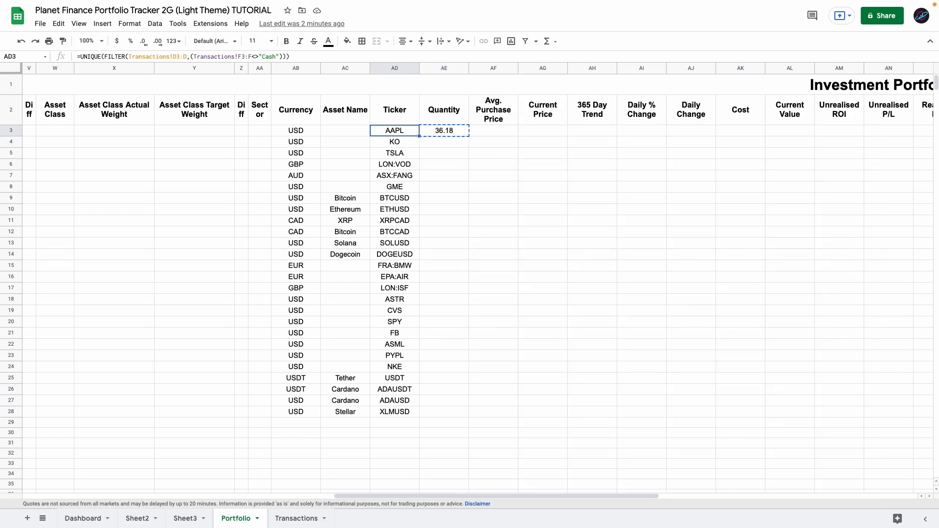
key(ctrl+Down)
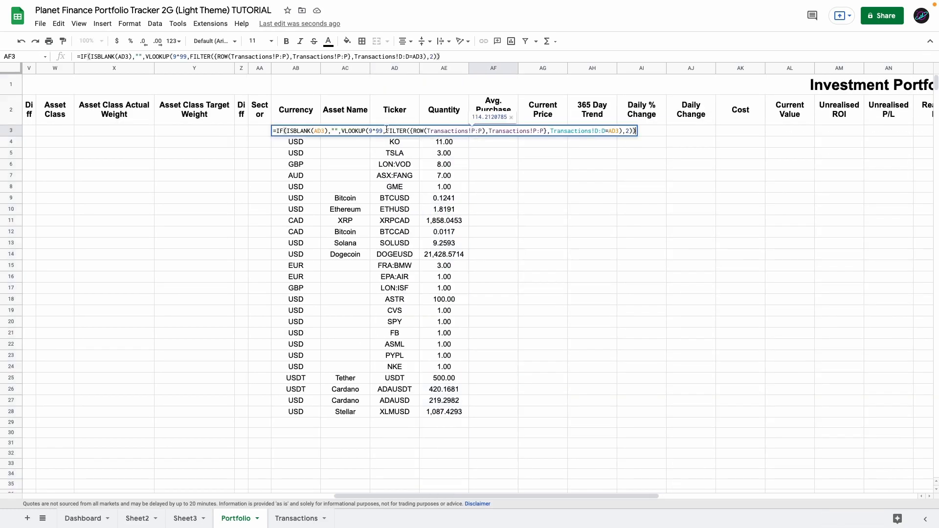
Enter =IF(ISBLANK(AD3),"",VLOOKUP(9*99,FILTER({ROW(Transactions!P:P),Transactions!P:P},Transactions!D:D=AD3),2)) in AF3 and copy it down the Avg. Purchase Price column as dollar amounts.
click(360, 131)
key(Escape)
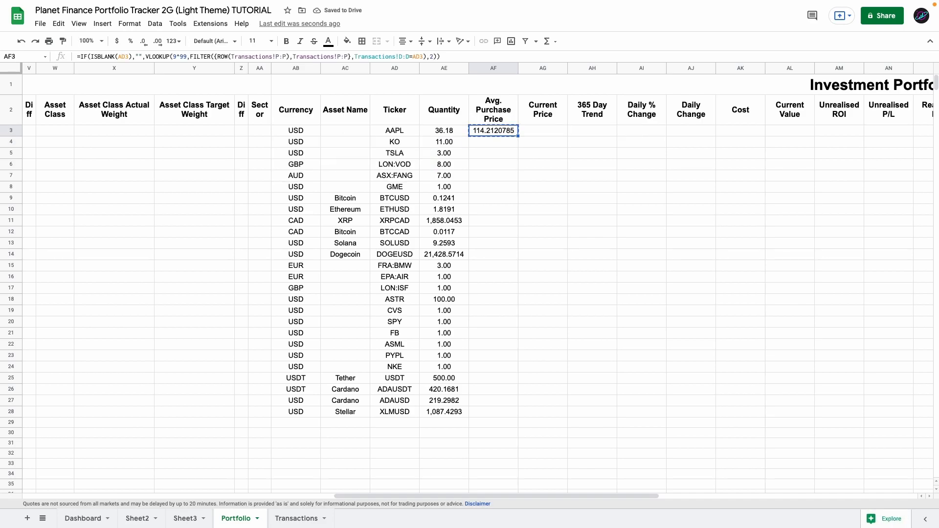
key(Left)
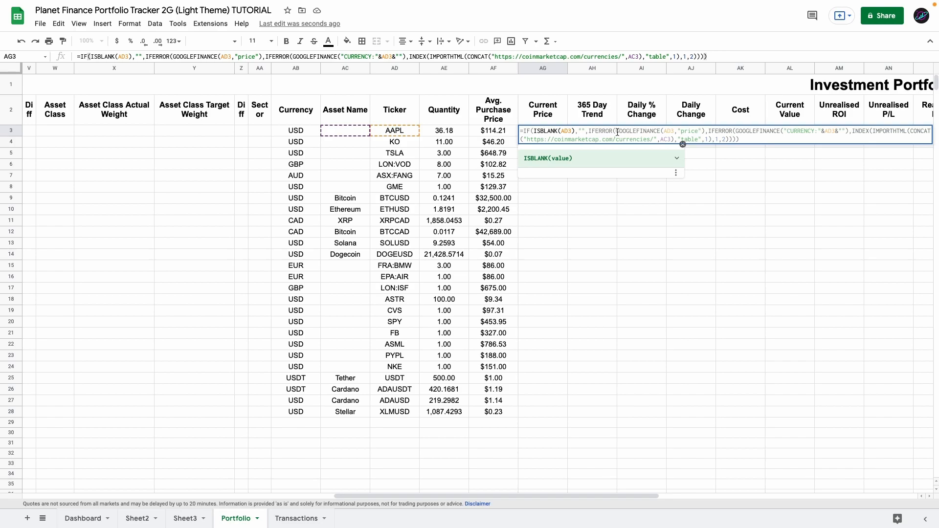
Enter a Current Price formula in AG3 using GOOGLEFINANCE for AD3, its "CURRENCY:" pair, then a coinmarketcap.com IMPORTHTML lookup for AC3, and copy it down the column.
click(655, 132)
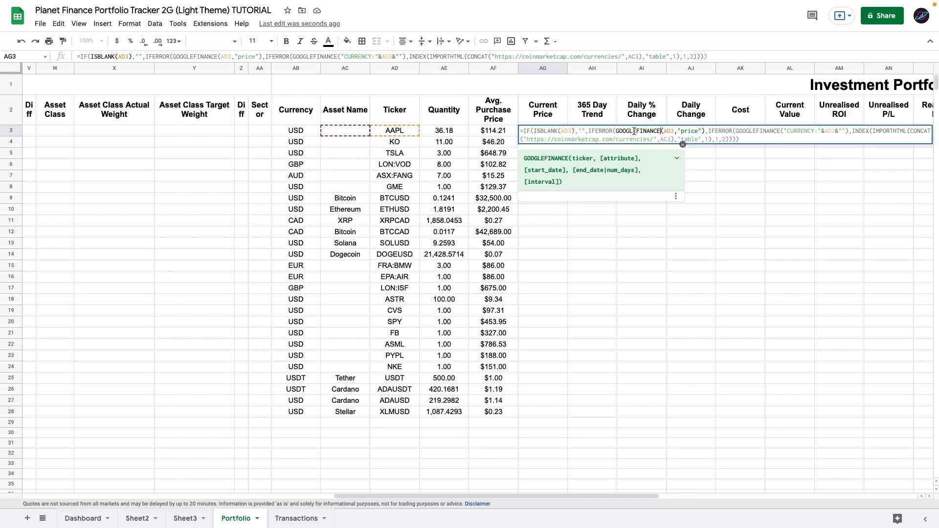
click(701, 131)
drag(736, 131, 779, 132)
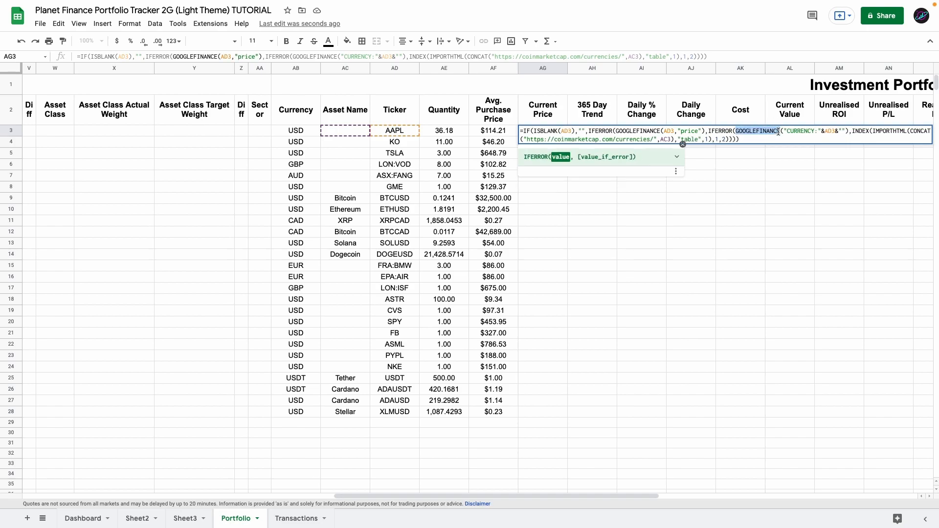
click(782, 131)
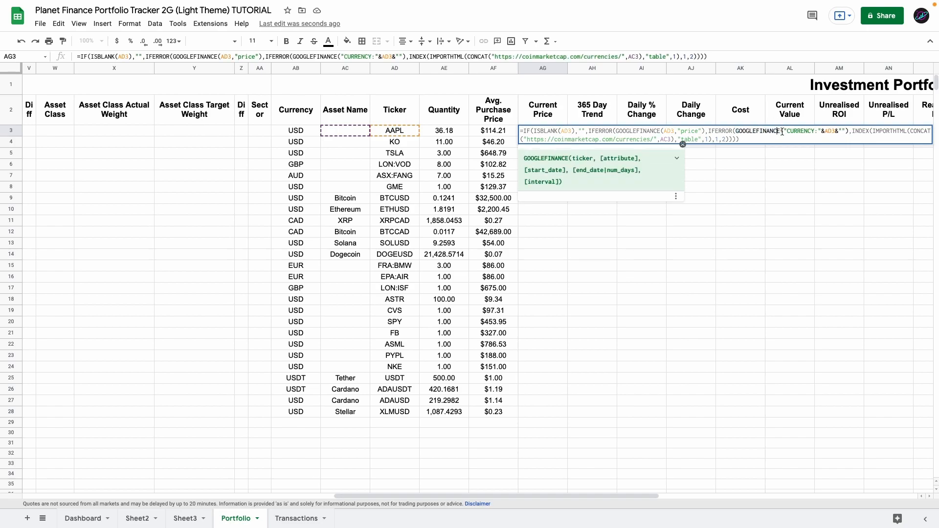
click(863, 131)
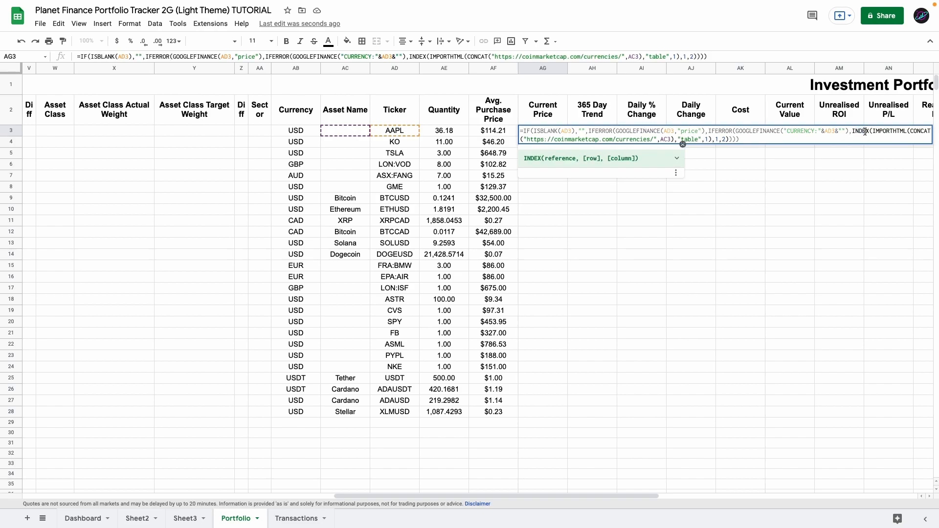
click(886, 131)
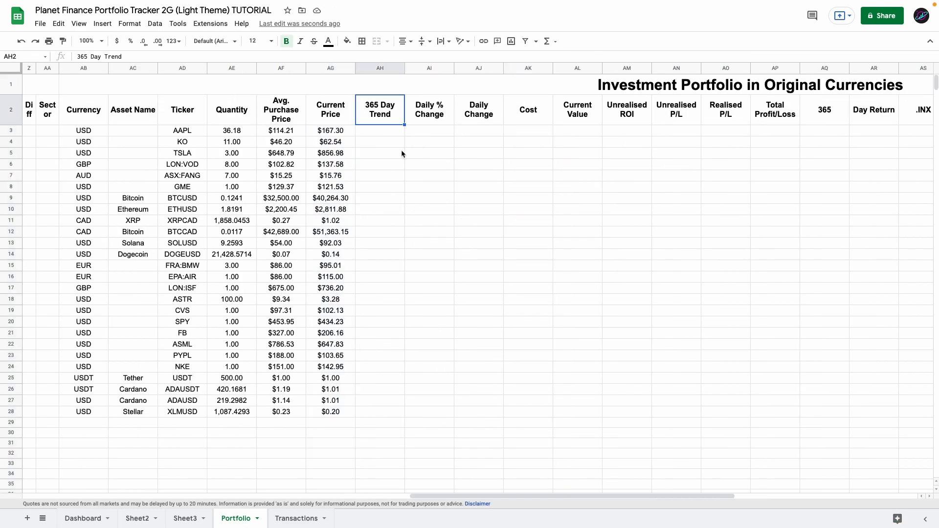
Replace the text header in AH2 with the number 365.
text(365)
key(Return)
click(386, 117)
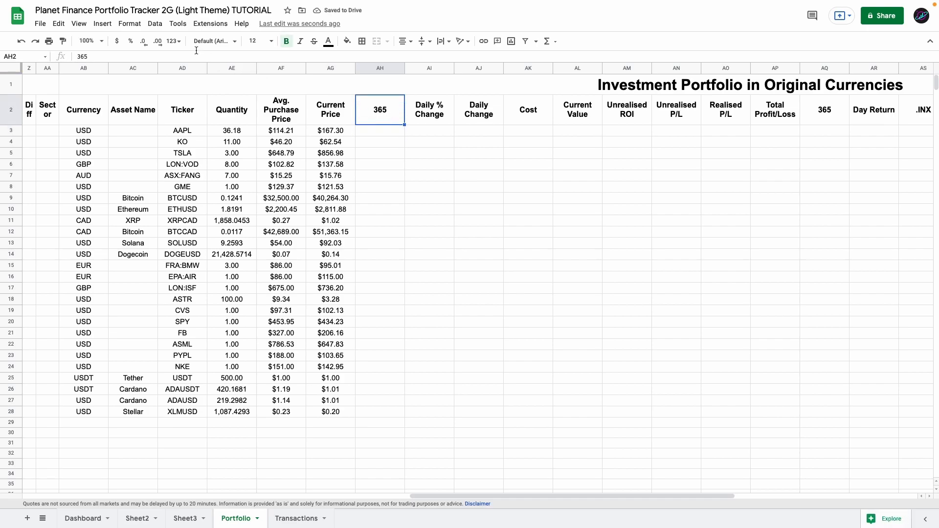
Apply the custom number format #" Day Trend" to AH2 and widen column AH to fit the header.
click(177, 42)
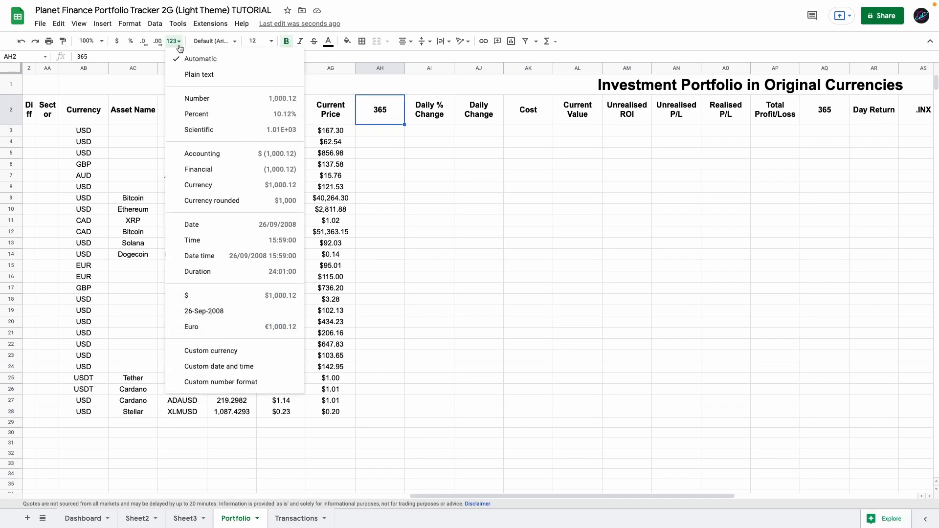
click(232, 382)
click(386, 262)
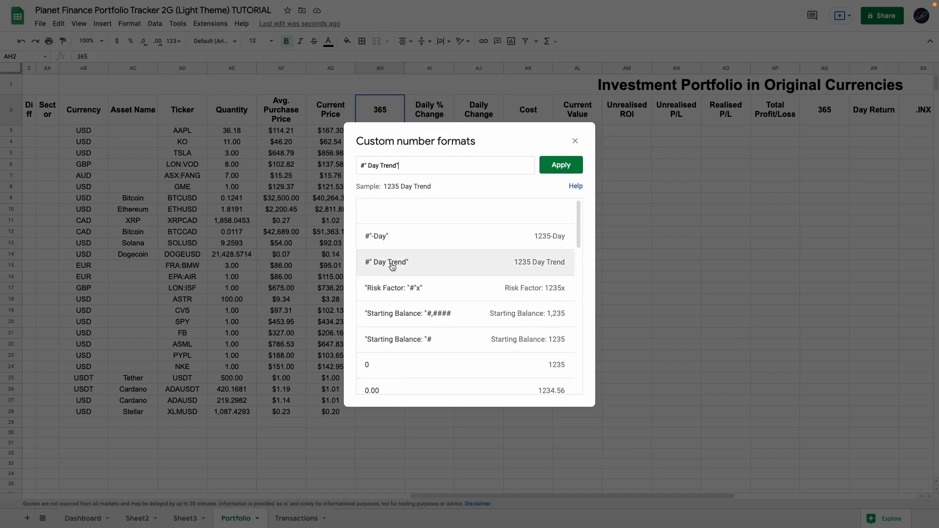
drag(362, 166, 405, 165)
click(404, 164)
click(562, 167)
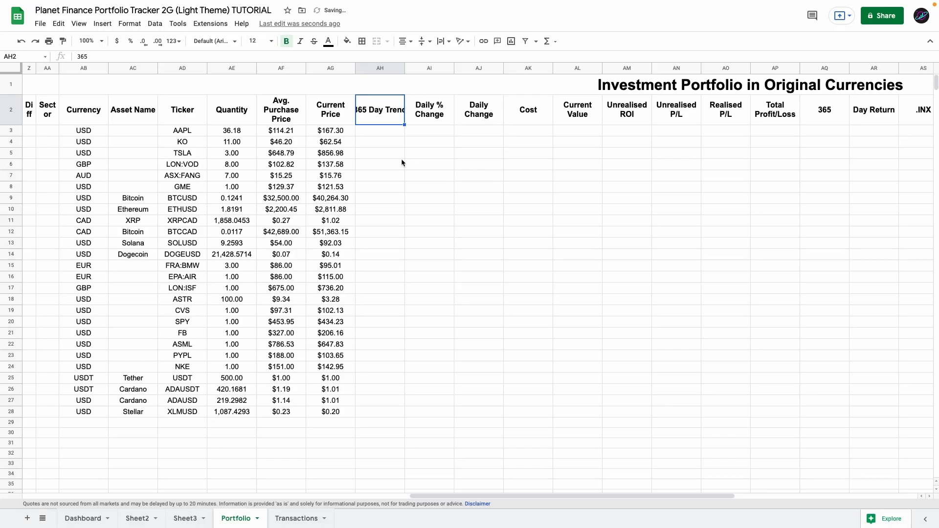
drag(405, 67, 414, 68)
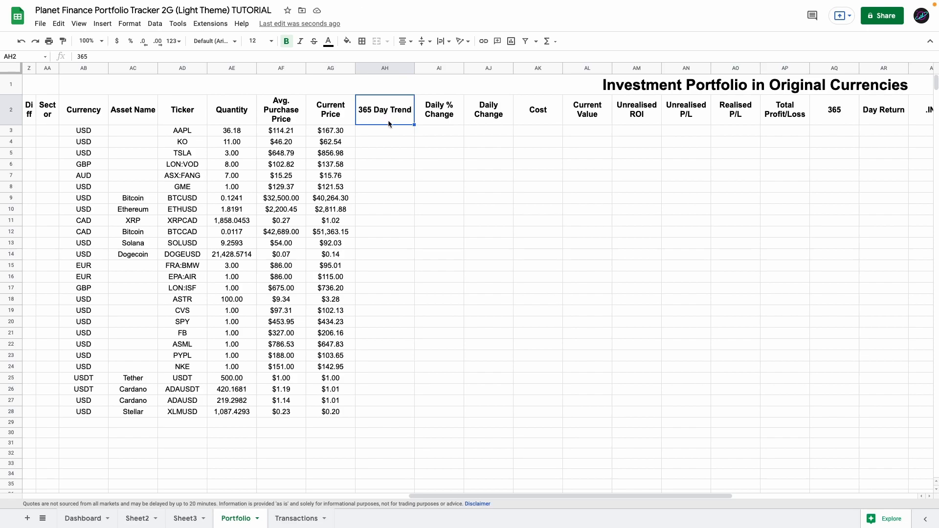
Try 90 as the day count in the AH2 trend header and undo it.
text(90)
key(Return)
key(ctrl+z)
Enter =IF(ISBLANK(AD3),"",IFERROR(SPARKLINE(INDEX(GOOGLEFINANCE(AD3,"price",TODAY()-$AH$2,TODAY()),,2),{"charttype","column";"color","17a7e0"}),"")) in AH3 and copy it down the trend column.
double_click(385, 131)
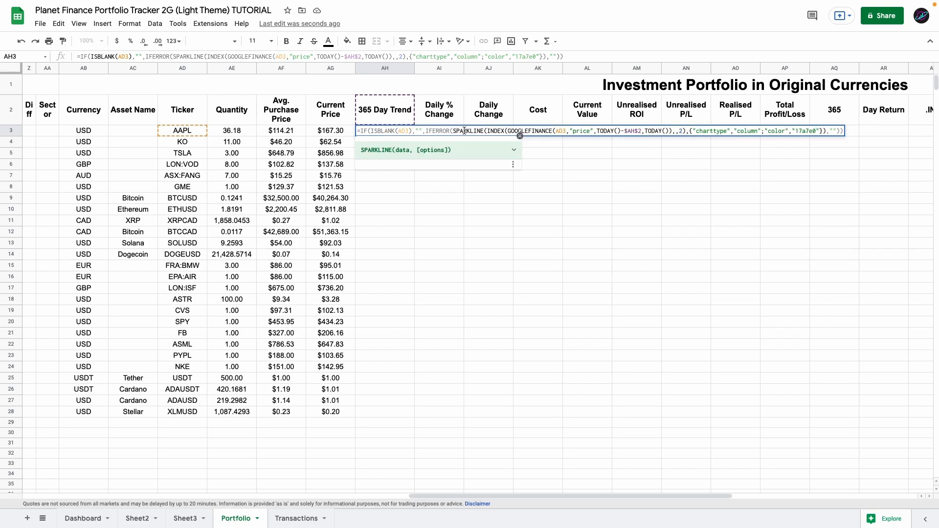
key(Return)
click(403, 134)
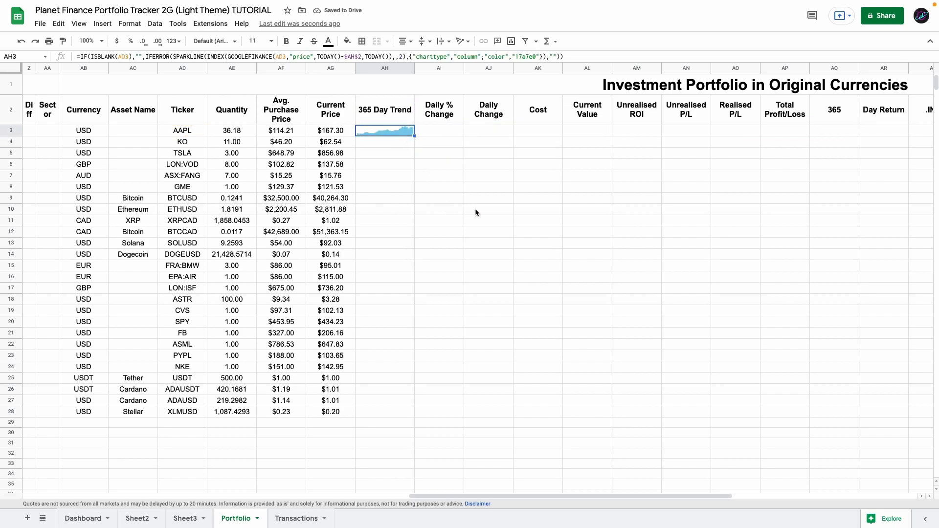
key(Up)
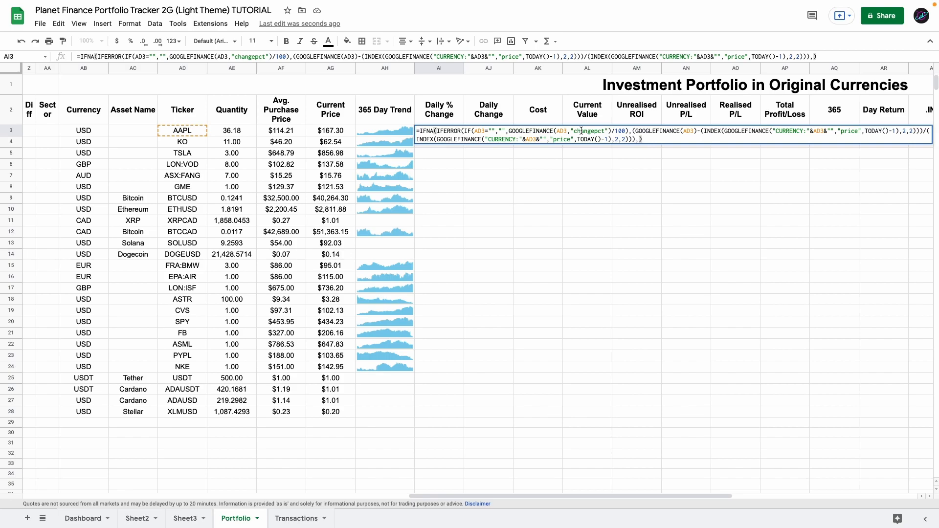
Fill Daily % Change from AI3 with a GOOGLEFINANCE "changepct"/100 formula and Daily Change from AJ3 with "change"*AE3, both with a CURRENCY price fallback.
key(ctrl+Return)
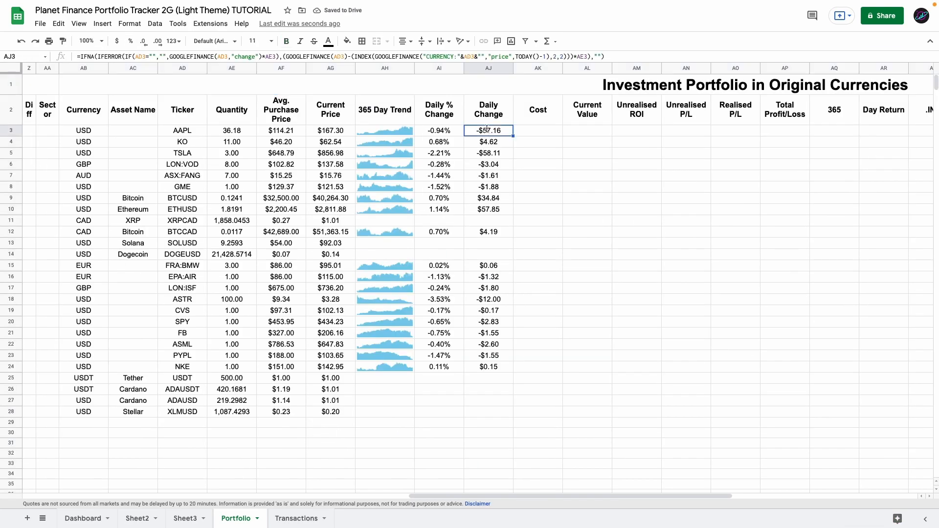
double_click(488, 128)
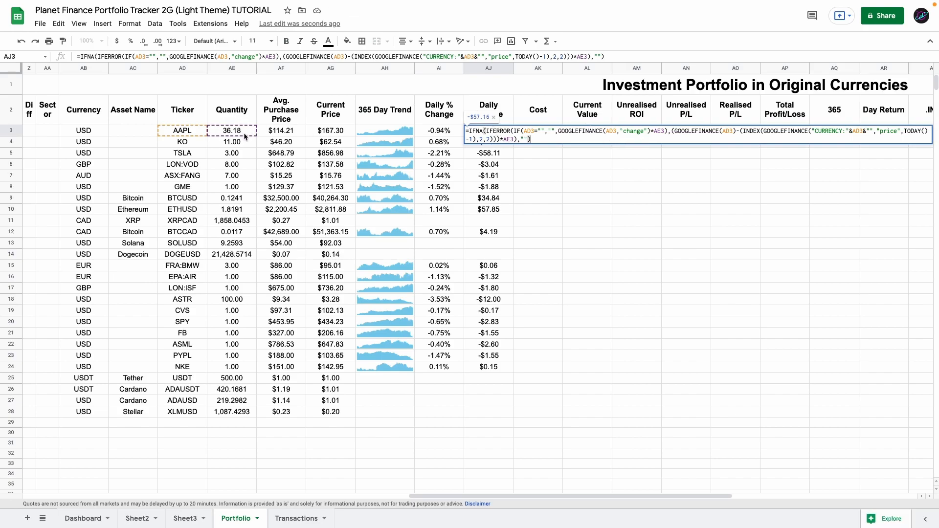
key(Return)
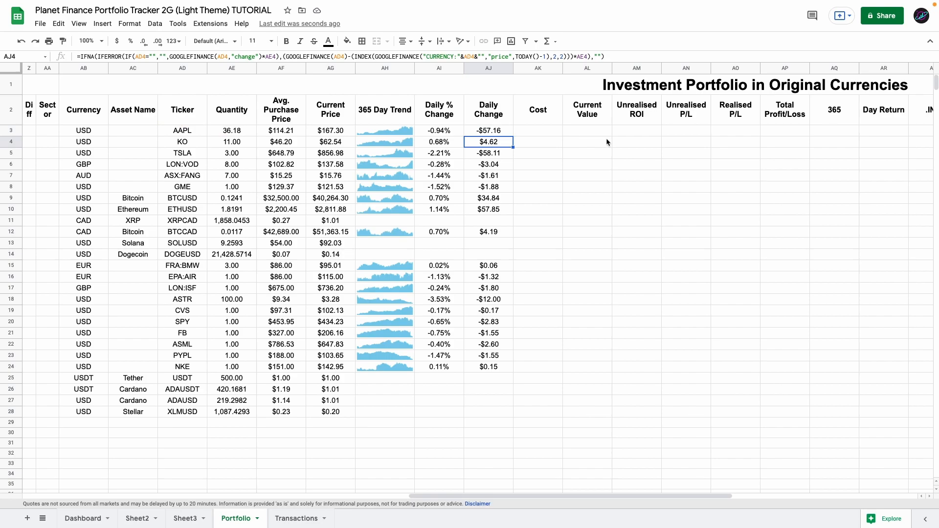
click(488, 132)
mouse_move(487, 134)
mouse_down()
mouse_move(485, 365)
mouse_move(488, 132)
mouse_up()
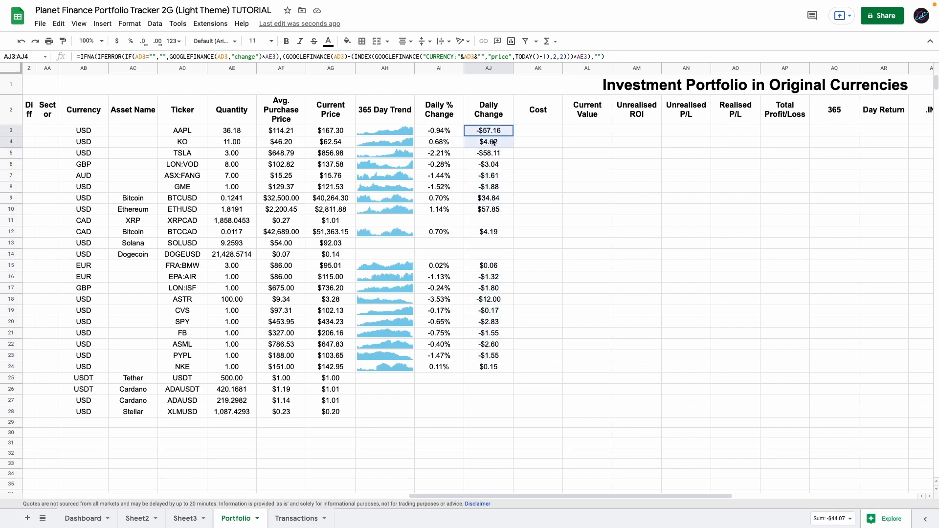
Enter =IF(ISBLANK(AD3),"",IFERROR((AE3*AF3),"")) in AK3 and copy it down the Cost column.
double_click(548, 131)
text(=IF(ISBLANK(AD3),"",IFERROR((AE3*AF3),"")))
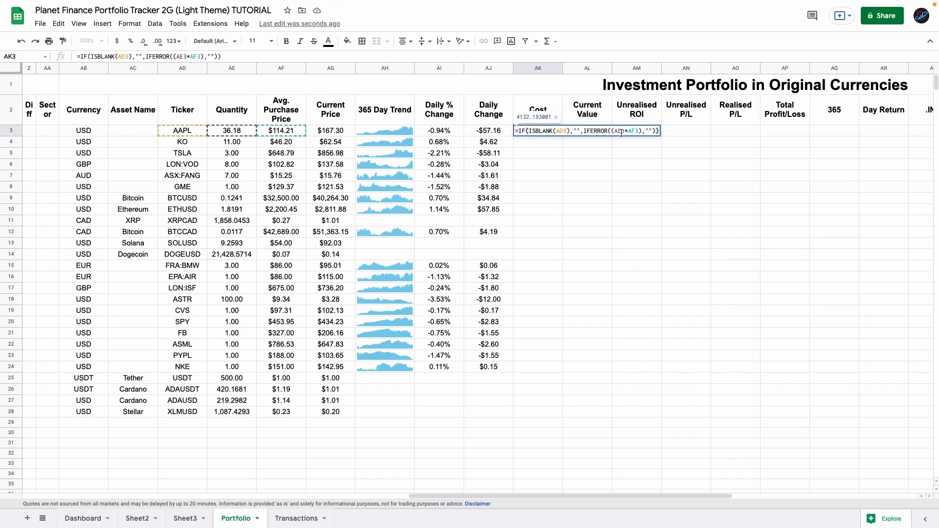
key(Return)
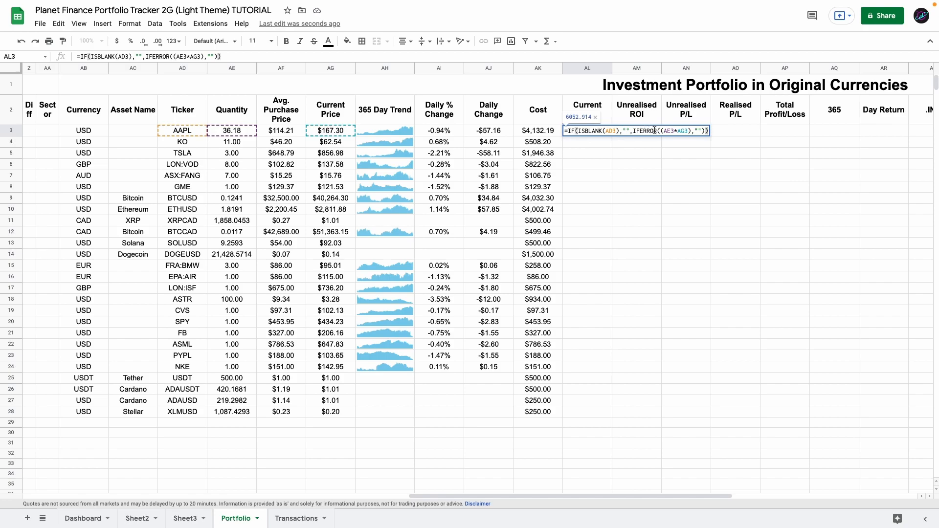
Enter =IF(ISBLANK(AD3),"",IFERROR((AE3*AG3),"")) in AL3 and copy it down the Current Value column.
click(666, 130)
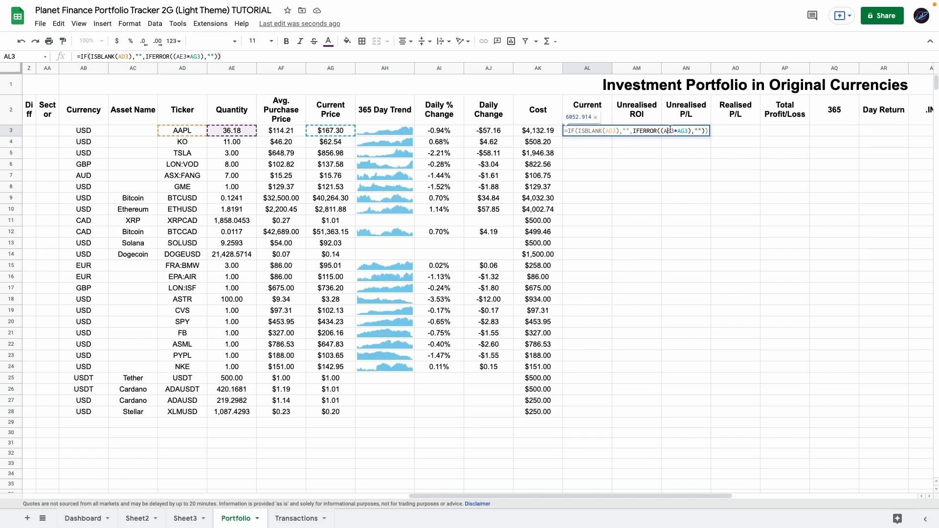
key(Return)
key(ctrl+Return)
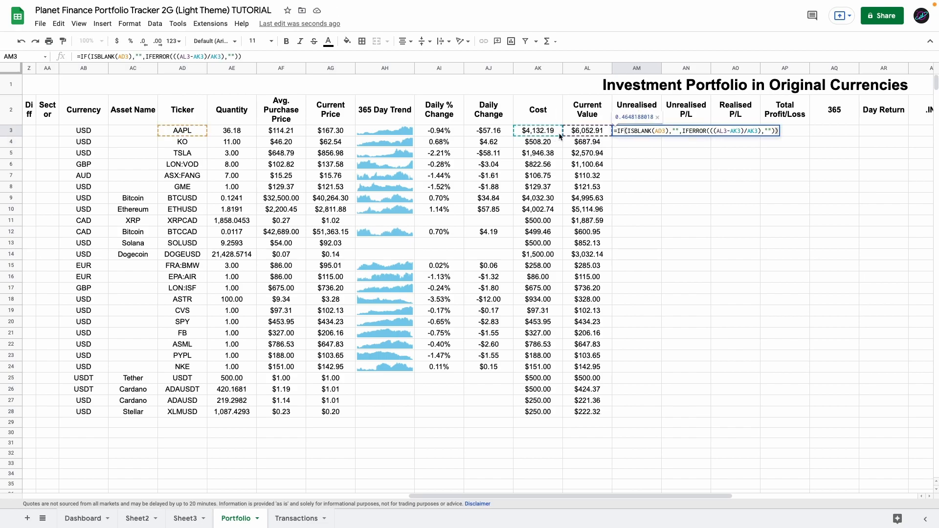
Fill Unrealised ROI with =IF(ISBLANK(AD3),"",IFERROR(((AL3-AK3)/AK3),"")) and Unrealised P/L with =IF(ISBLANK(AD3),"",IFERROR((AL3-AK3),"")) from row 3 down.
key(ctrl+Return)
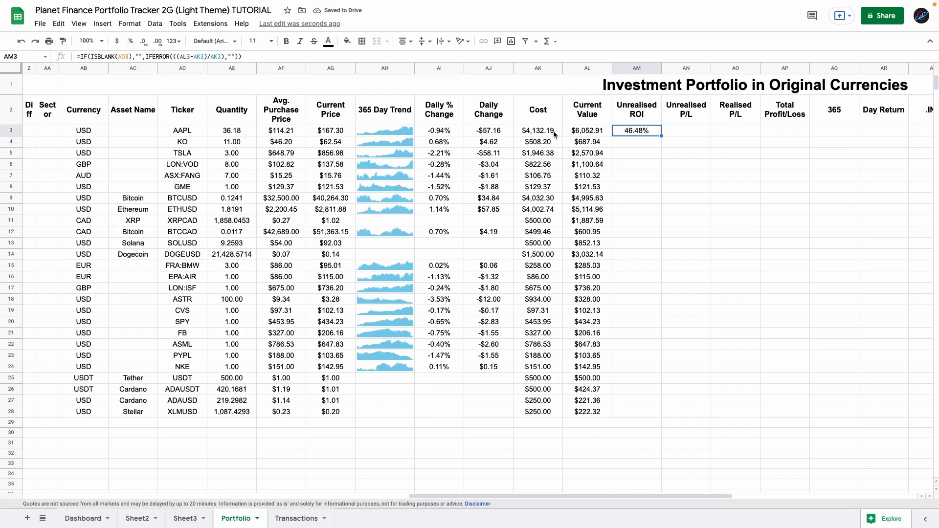
click(242, 131)
drag(242, 131, 240, 277)
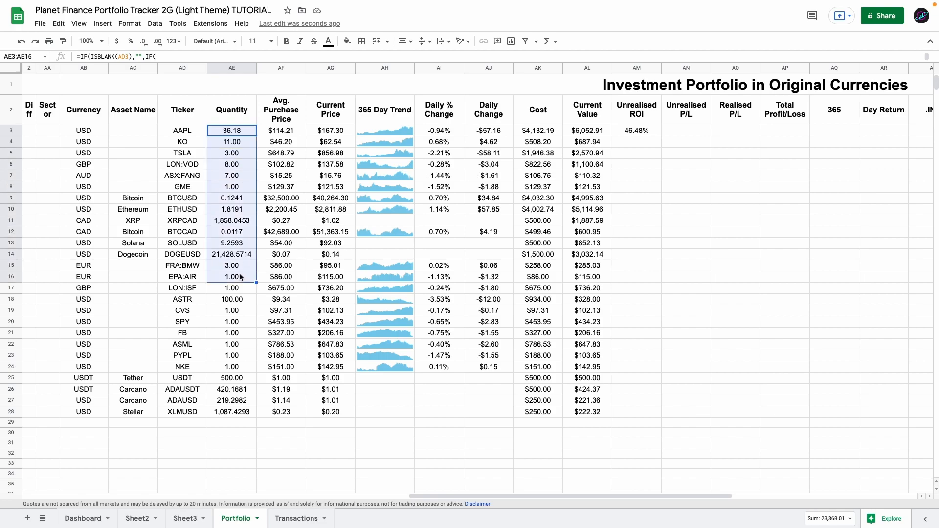
click(238, 134)
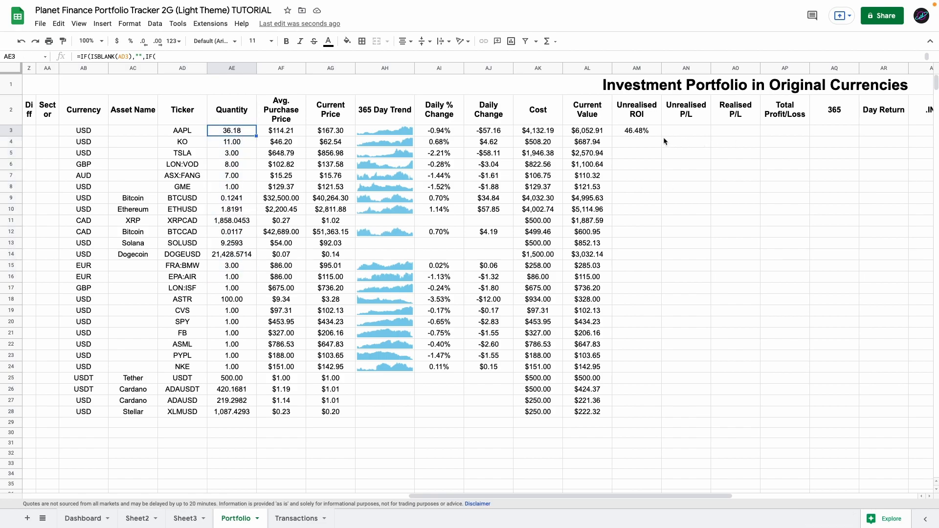
click(734, 133)
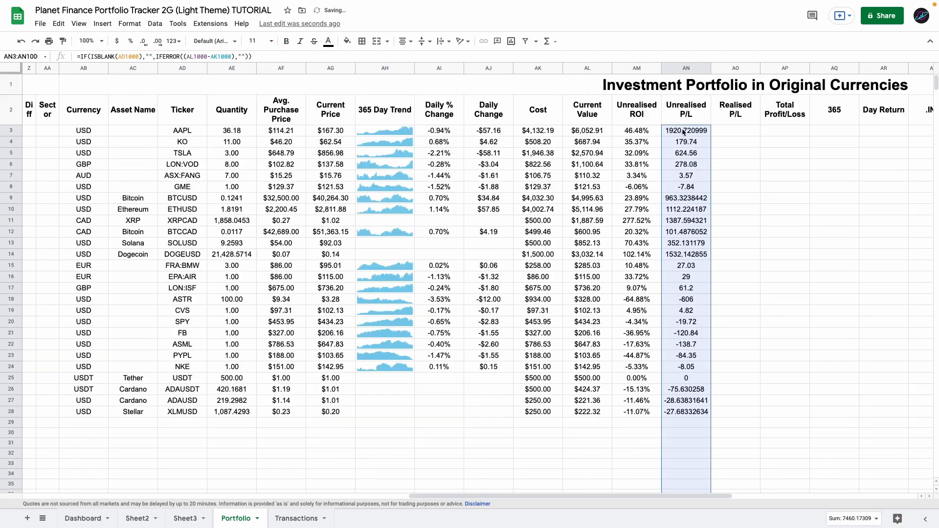
Enter a Realised P/L formula in AO3 adding Transactions SUMIFS for Sell and Dividend, subtracting Buy and DRIP, and adding the asset's cost and Stablecoin amounts.
double_click(736, 131)
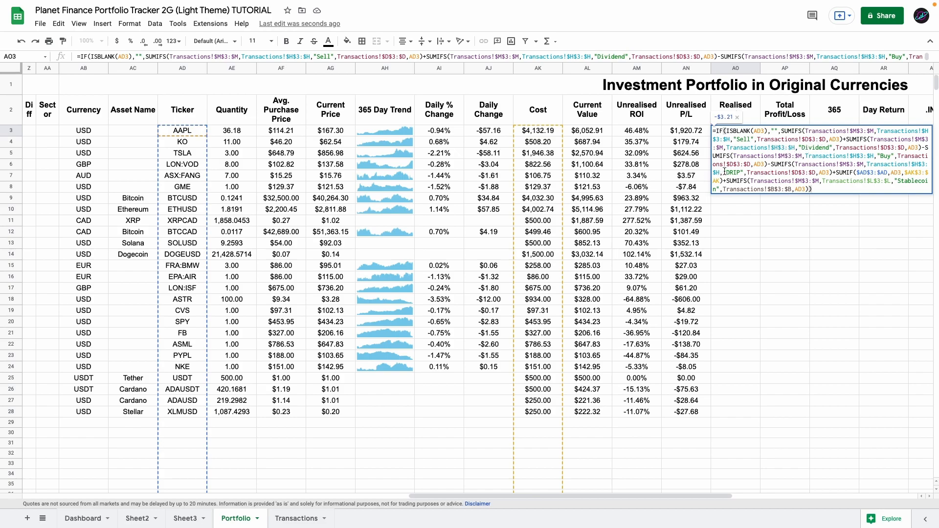
shift+click(833, 172)
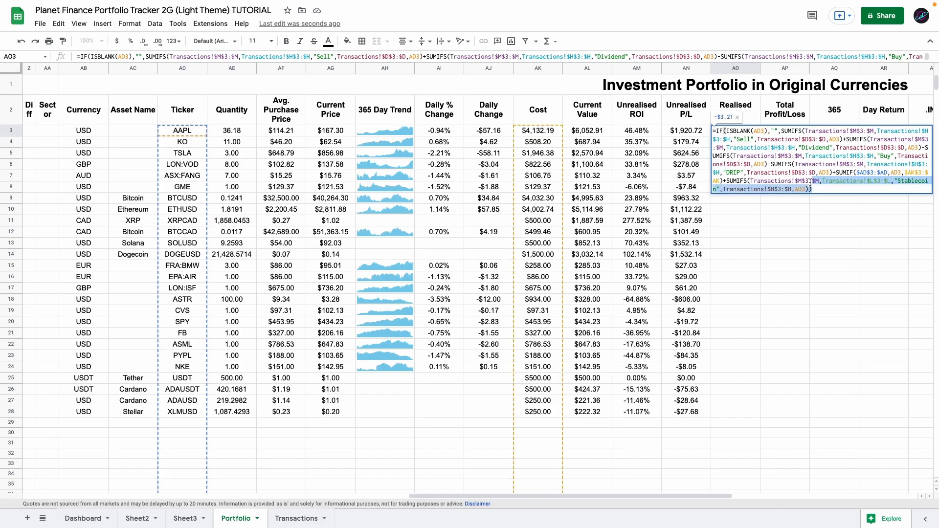
click(835, 173)
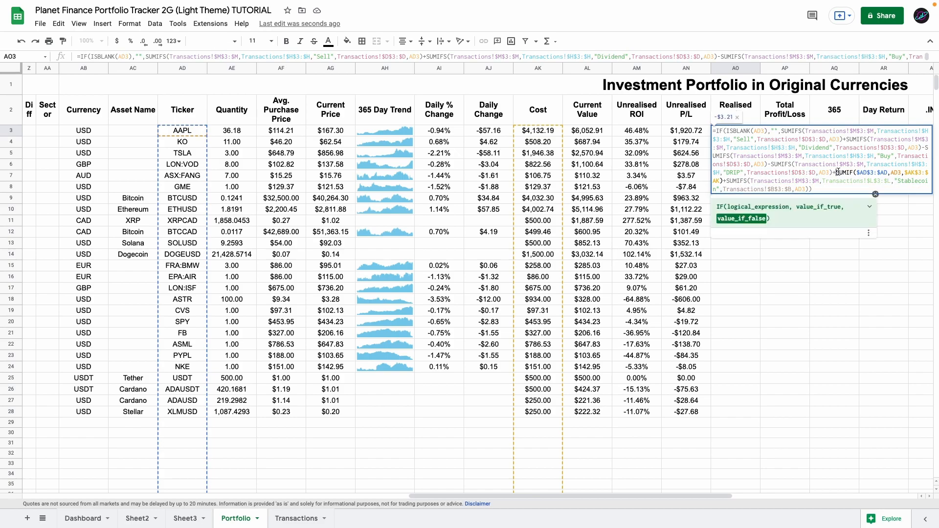
key(Escape)
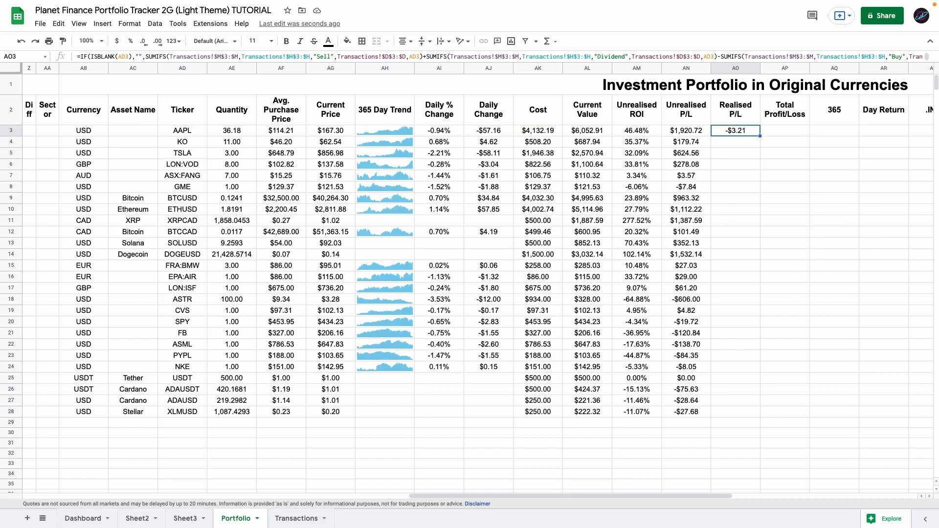
Copy the AO3 formula down the Realised P/L column to row 1000.
key(Left)
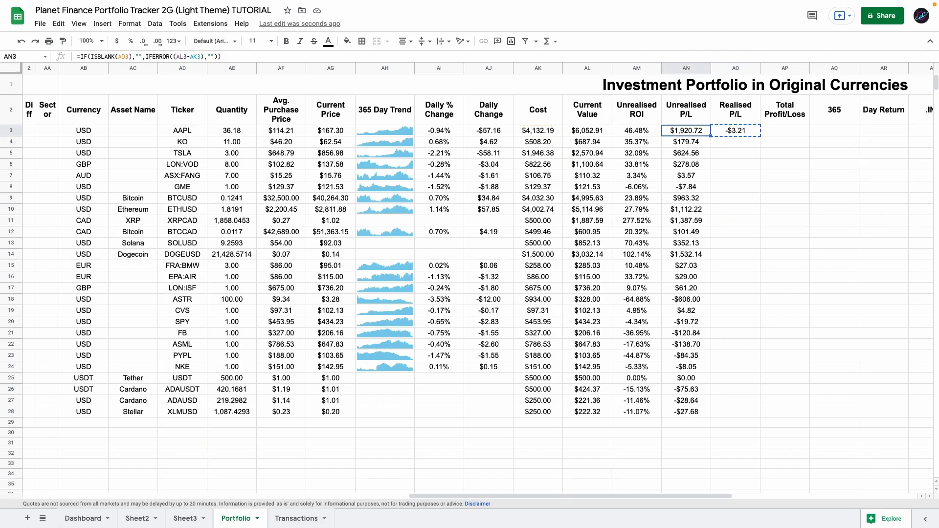
key(super+Down)
key(Right)
key(super+shift+Up)
text(-$3.21 $8.57 $0.00 $0.00 $0.00 $1,123.52 $31.55 $2.76 $0.00 $0.00 $0.00 $0.00 $0.00 $0.00 $0.00 $0.00 $0.00 $0.00 $0.00 $0.00 $0.00 $0.00 $0.00 $0.00 $0.00 $0.00)
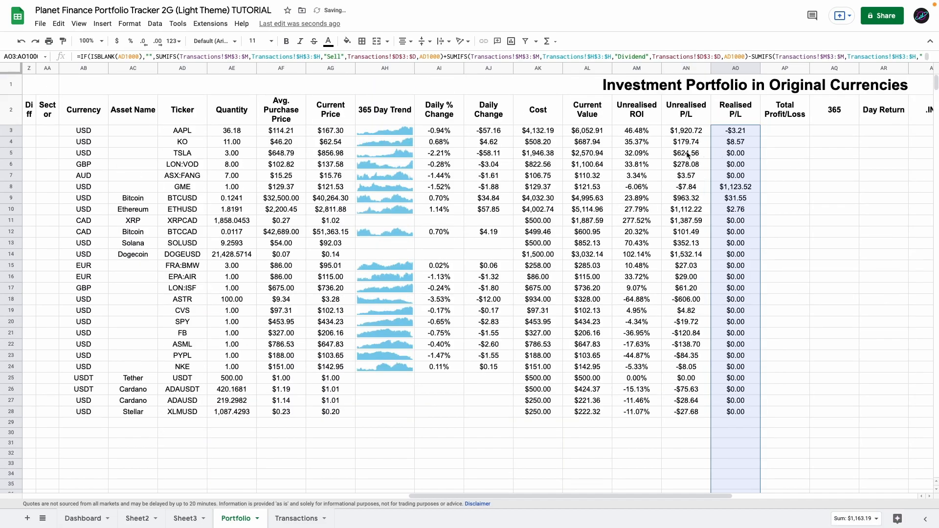
Fill the Total Profit/Loss column from AP3 down with the sum of each asset's Unrealised P/L and Realised P/L.
click(552, 132)
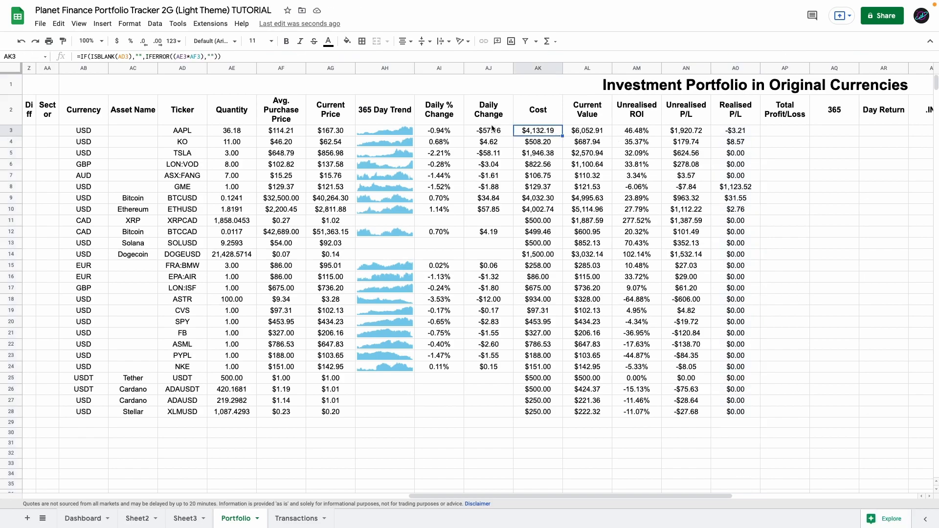
click(242, 135)
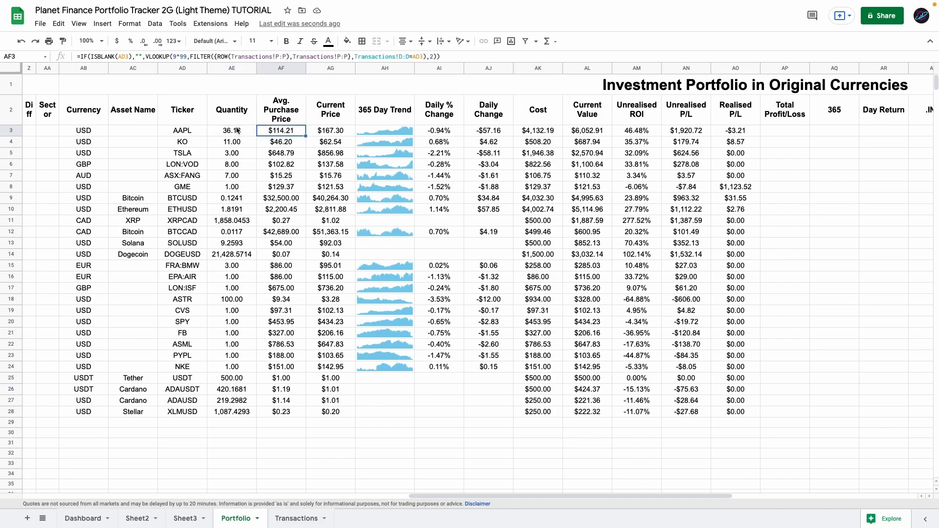
click(733, 131)
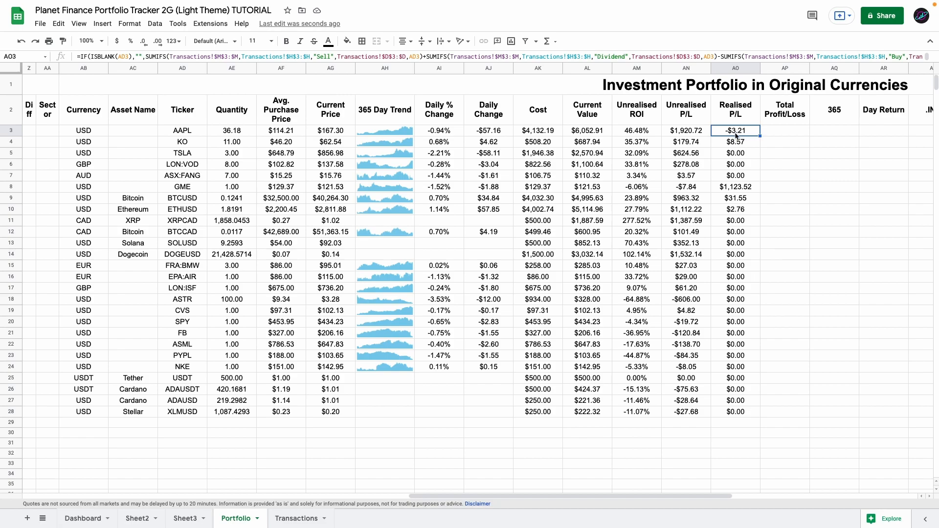
click(785, 131)
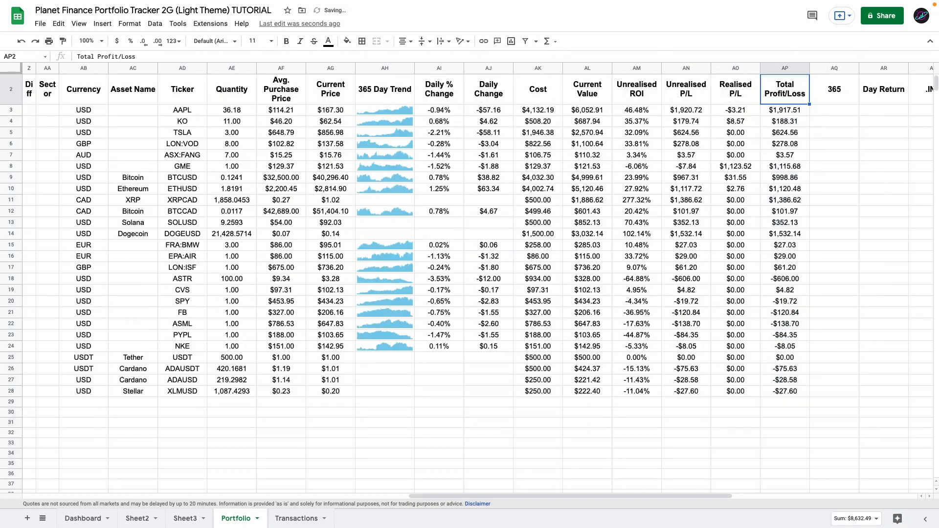
Fit the widths of columns AQ (365), AS (.INX) and AT (Benchmark Return) to their contents.
scroll(736, 147, right, 5)
click(895, 131)
click(548, 131)
double_click(576, 68)
double_click(642, 68)
double_click(661, 68)
click(568, 141)
scroll(411, 181, left, 3)
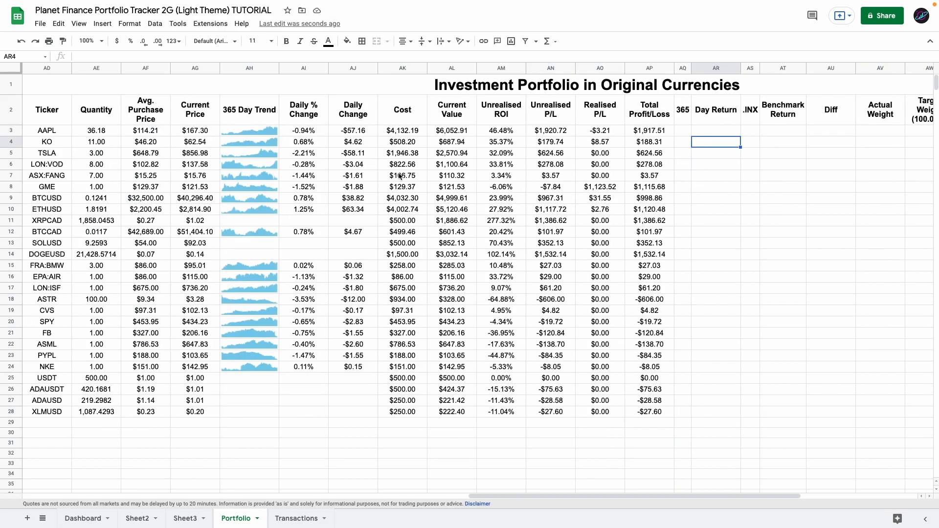
scroll(415, 176, right, 3)
scroll(429, 181, right, 2)
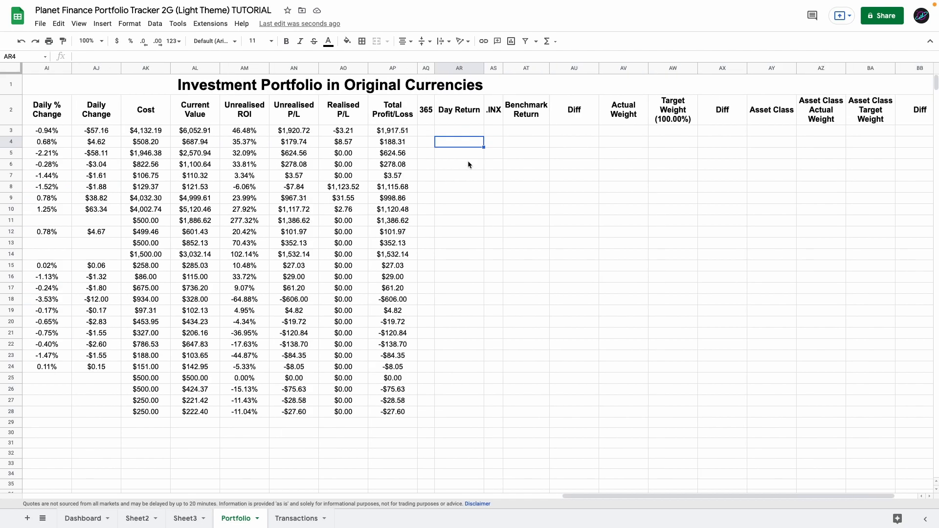
Merge AQ3:AR3 under the 365 Day Return heading and paint the merged format down the column.
drag(429, 119, 450, 119)
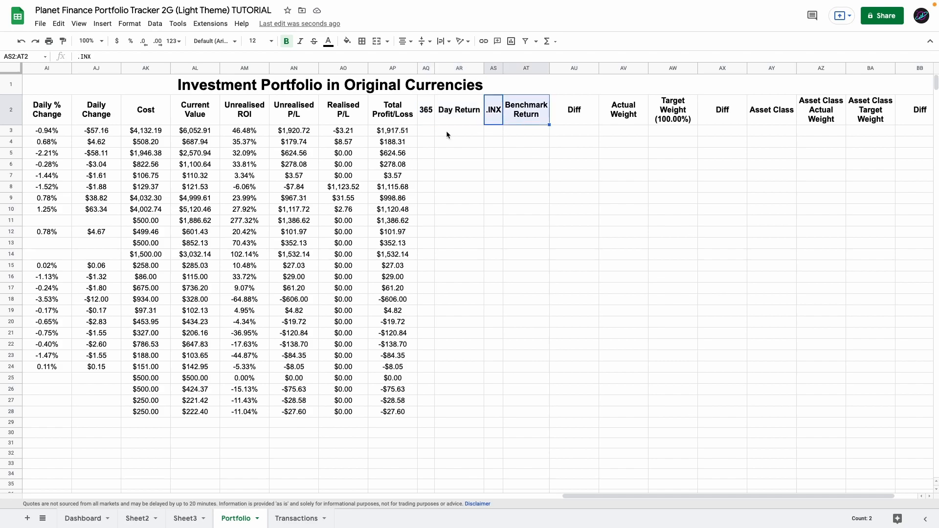
click(424, 131)
drag(423, 131, 445, 128)
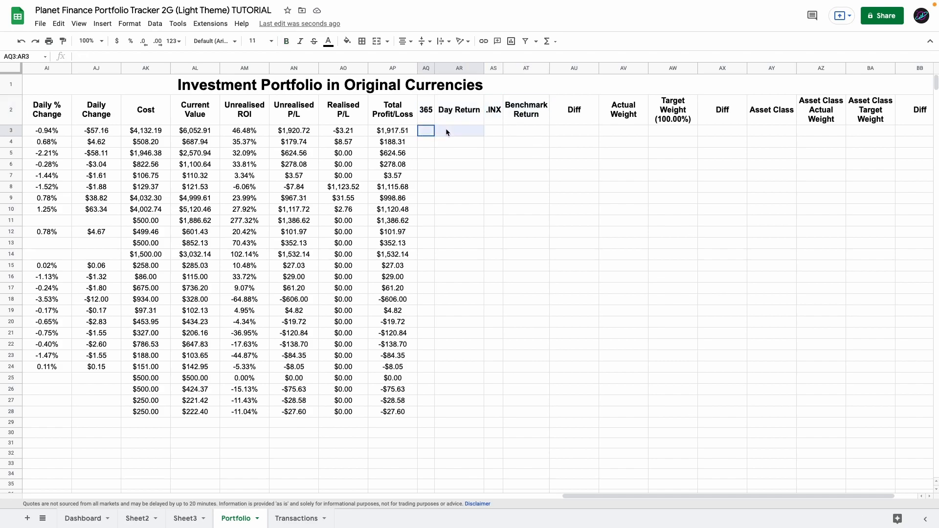
click(376, 41)
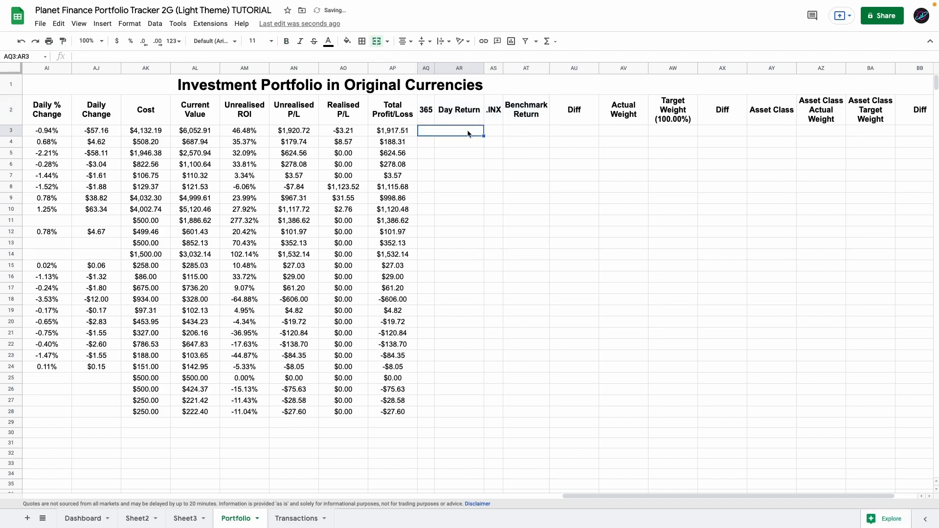
click(63, 42)
click(450, 131)
scroll(450, 245, down, 1)
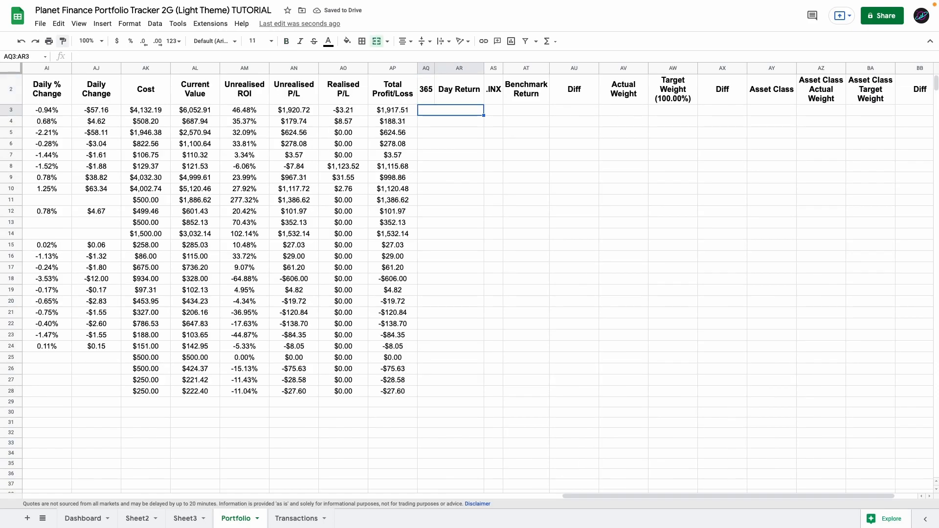
Enter =IF(ISBLANK(AD3),"",IFERROR((GOOGLEFINANCE(AD3,"price")/INDEX(GOOGLEFINANCE(AD3,"price",DATEVALUE(TODAY()-$AQ$2) ),2,2)-1),"")) in the merged AQ3 cell.
scroll(455, 131, up, 1)
double_click(456, 131)
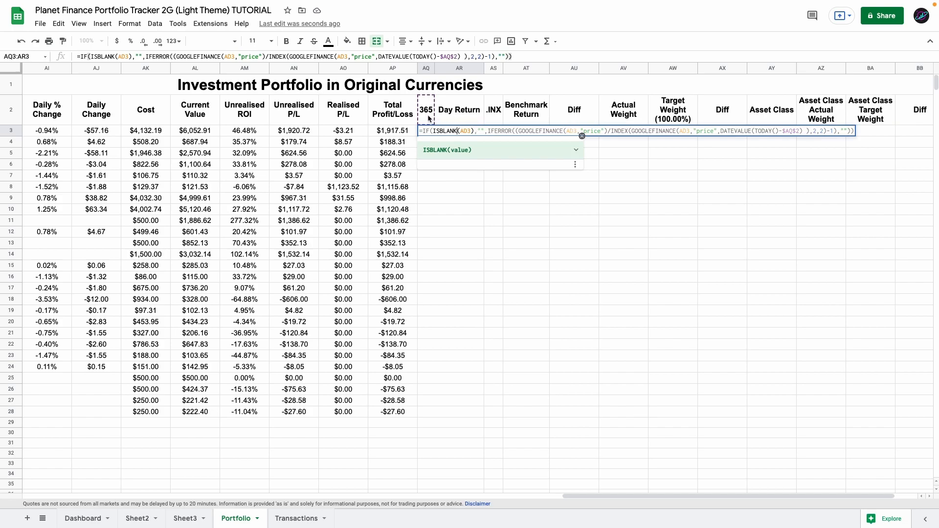
key(Return)
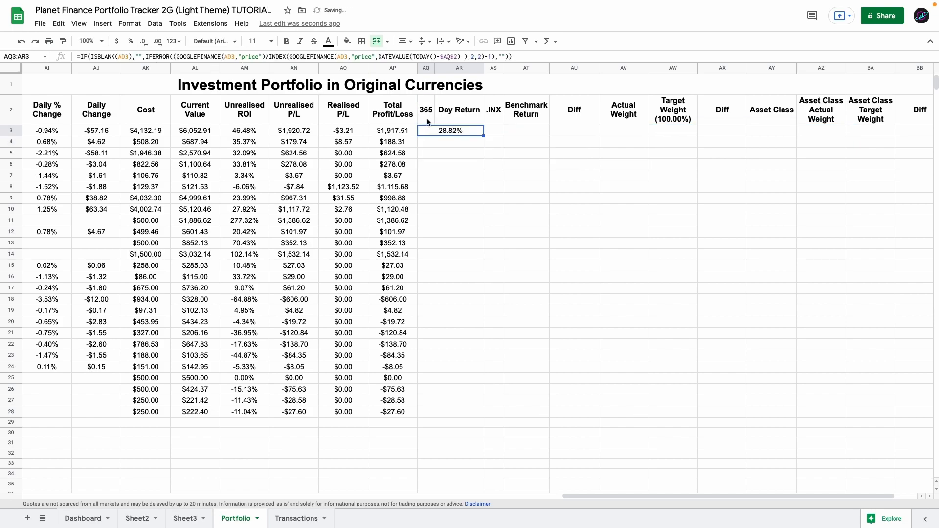
Copy the AQ3 return formula down the 365 Day Return column.
click(427, 121)
text(90)
key(Return)
key(ctrl+z)
key(ctrl+c)
Merge AS3:AT3 and enter =IF(ISBLANK(AD3),"",IFERROR((GOOGLEFINANCE($AS$2,"price")/INDEX(GOOGLEFINANCE($AS$2,"price",DATEVALUE(TODAY()-$AQ$2) ),2,2)-1),"")) there.
click(494, 131)
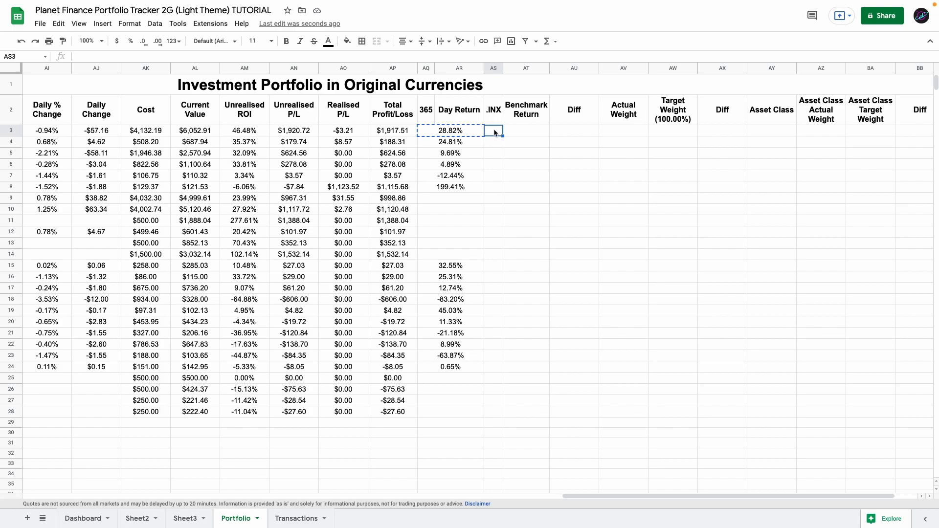
drag(494, 132, 520, 132)
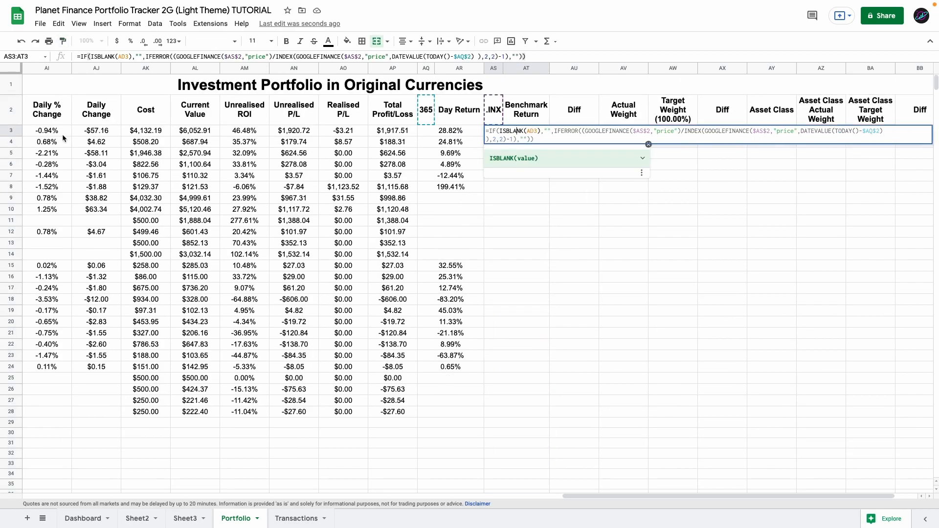
key(Return)
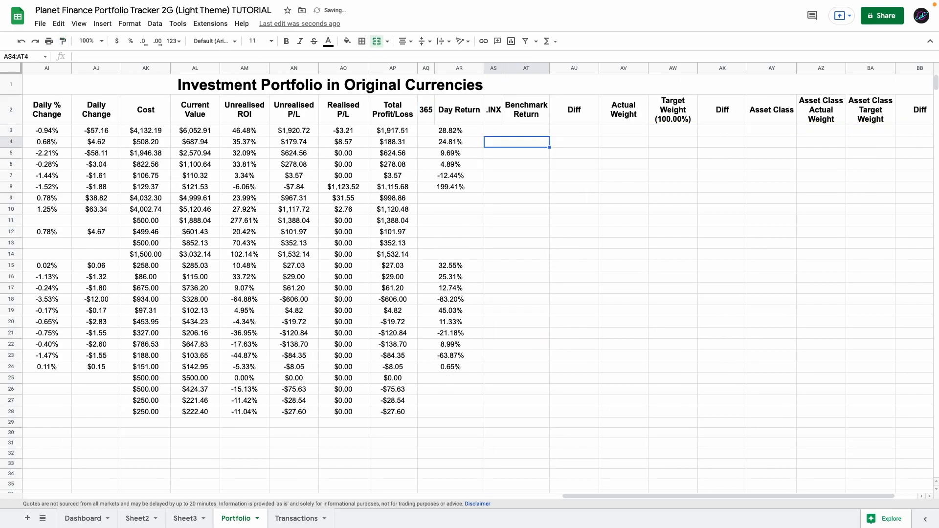
Copy the Benchmark Return formula from AS3 down its column and format the results as percentages.
key(Up)
key(ctrl+c)
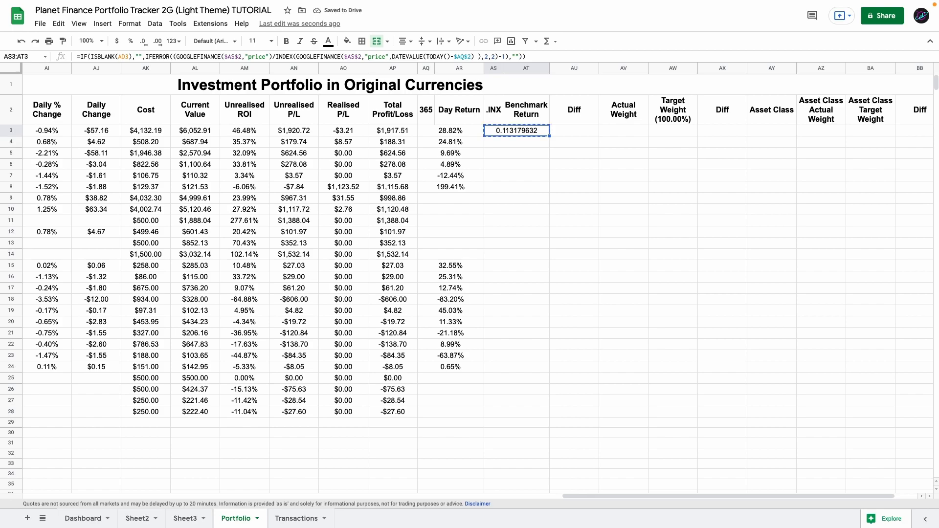
key(ctrl+shift+Down)
key(ctrl+v)
key(ctrl+shift+Down)
key(ctrl+shift+5)
Fill the Diff column from AU3 down with =IF(ISBLANK(AD3),"",IFERROR((AQ3-AS3),"")) and format it as percentages.
key(Up)
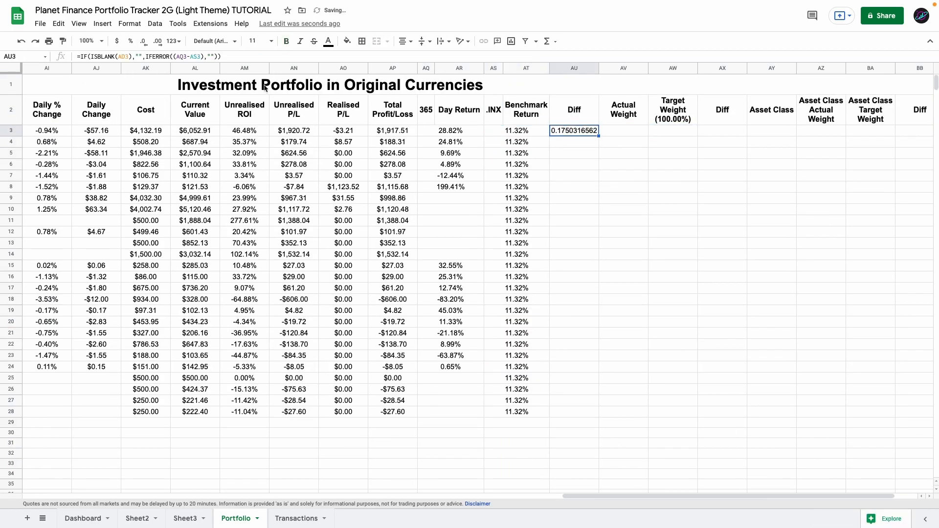
click(130, 40)
key(ctrl+shift+Down)
key(ctrl+v)
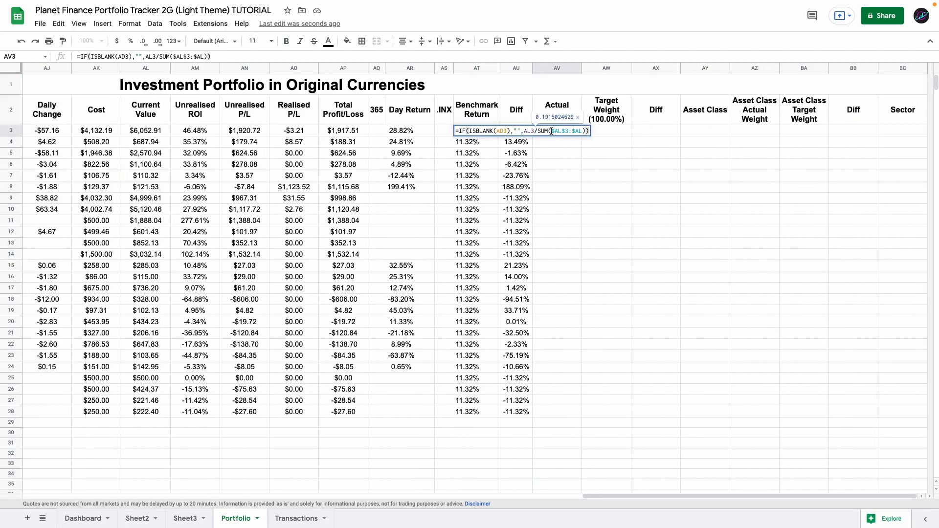
Fill the Actual Weight column from AV3 down with =IF(ISBLANK(AD3),"",AL3/SUM($AL$3:$AL)), shown as percentages.
click(551, 131)
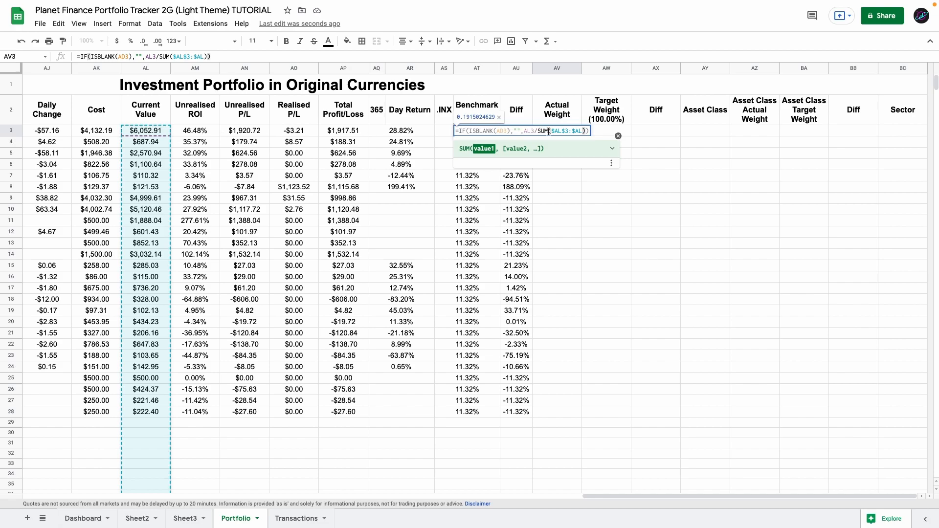
key(Tab)
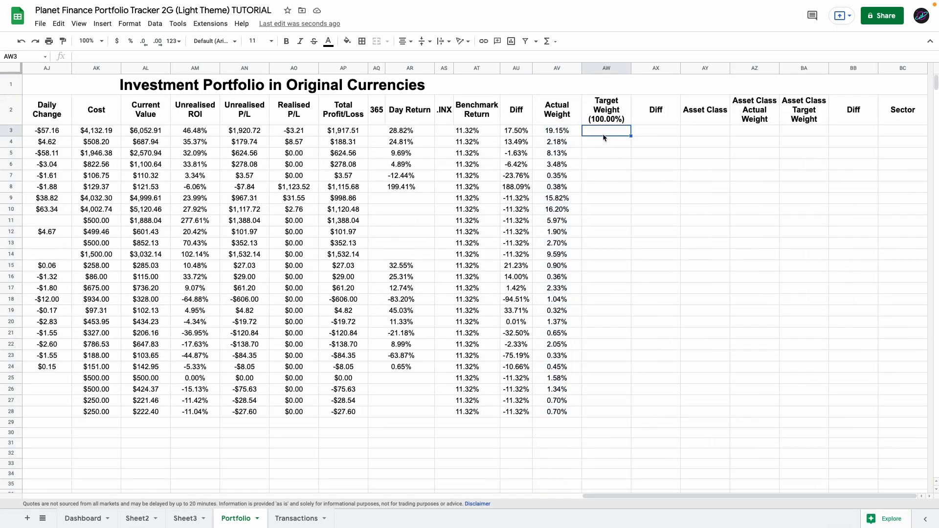
Enter a formula in AW3 that references the row 3 Target Weight cell of the USD portfolio section.
text(=)
key(Left)
key(Left)
key(Left)
key(Left)
key(Left)
key(Left)
key(Left)
key(Left)
key(Left)
key(Left)
key(Left)
key(Left)
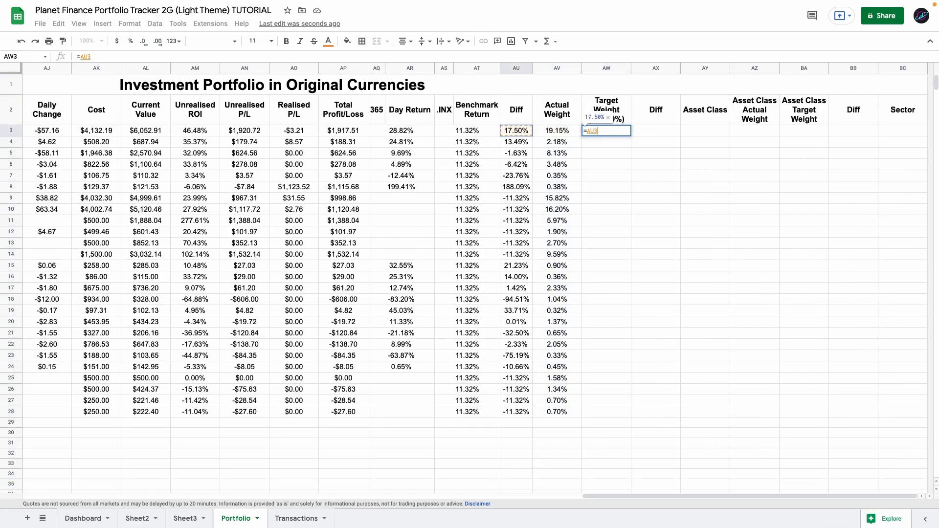
key(Left)
key(Left)
key(Left)
key(Left)
key(Left)
key(Left)
key(Left)
key(Left)
key(Left)
key(Left)
key(Left)
key(Left)
key(Left)
key(Left)
key(Left)
key(Left)
key(Left)
key(Left)
key(Left)
key(Left)
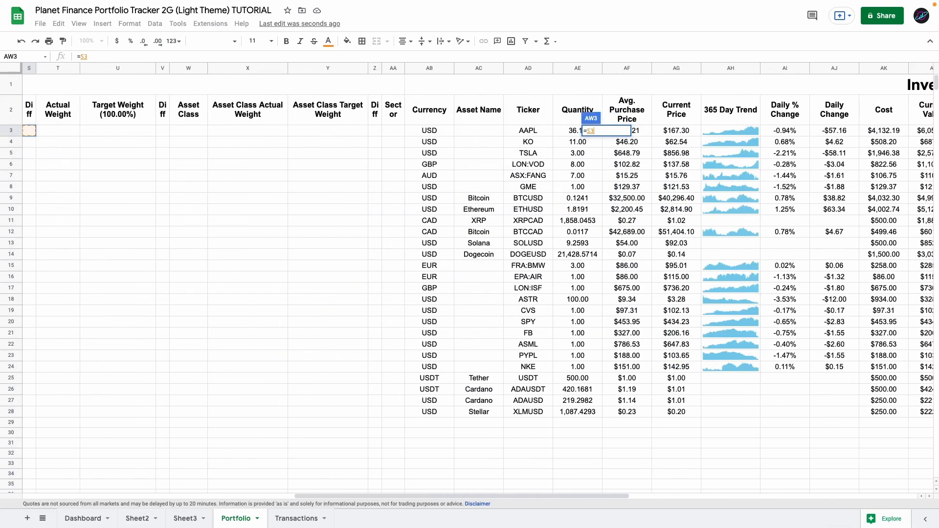
key(Left)
key(Right)
key(Right)
key(Right)
key(Right)
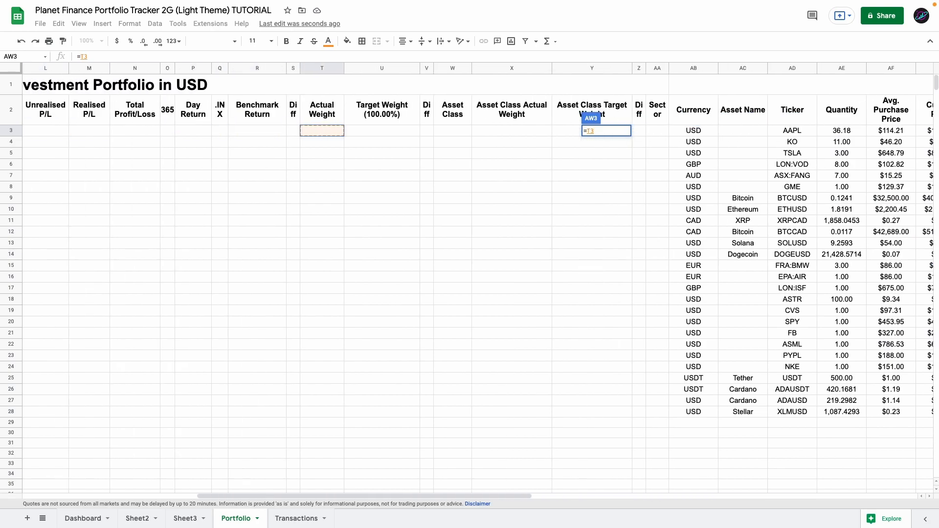
key(Return)
Examine the Investment Portfolio in USD section, including its Target Weight column and title row.
click(502, 131)
key(Left)
key(Left)
key(Left)
key(Left)
key(Left)
key(Left)
key(Left)
key(Left)
key(Left)
key(Left)
key(Left)
key(Left)
key(Left)
key(Left)
key(Left)
key(Left)
key(Left)
key(Left)
key(Left)
key(Left)
key(Left)
key(Left)
key(Left)
key(Left)
key(Left)
key(Left)
key(Left)
key(Right)
key(Right)
key(Right)
key(Right)
key(Right)
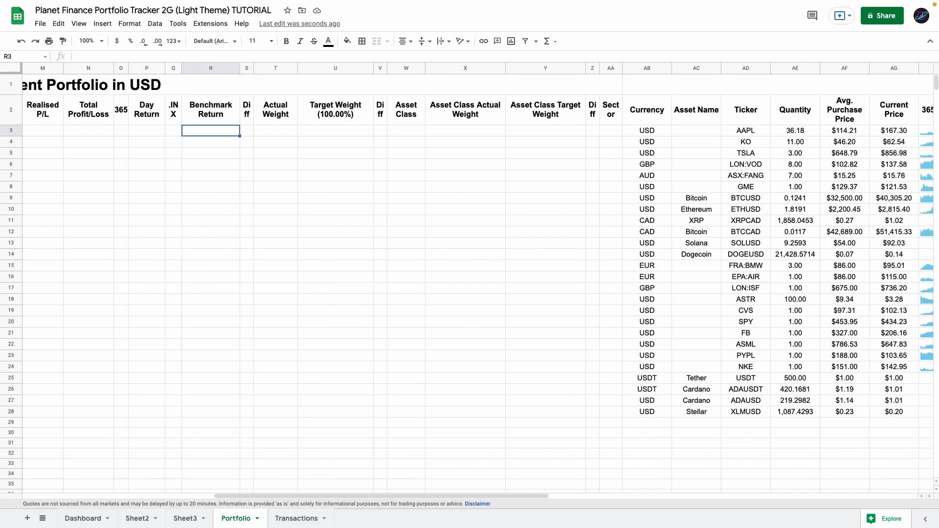
key(Right)
key(Right)
key(Right)
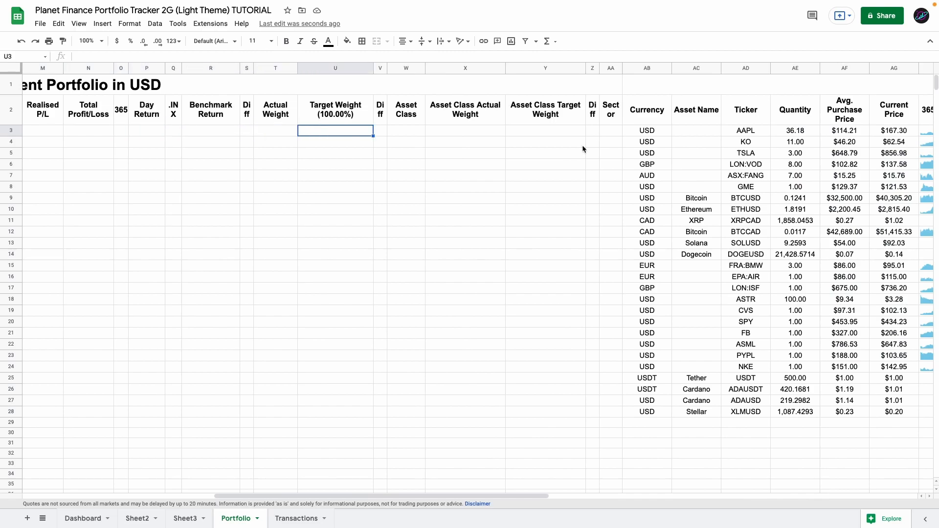
scroll(308, 180, left, 10)
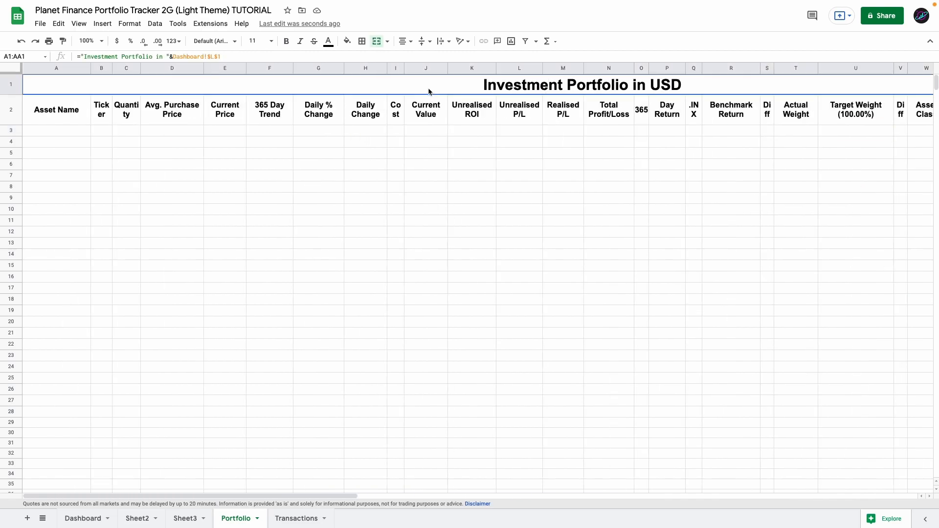
drag(428, 91, 430, 193)
scroll(430, 191, right, 10)
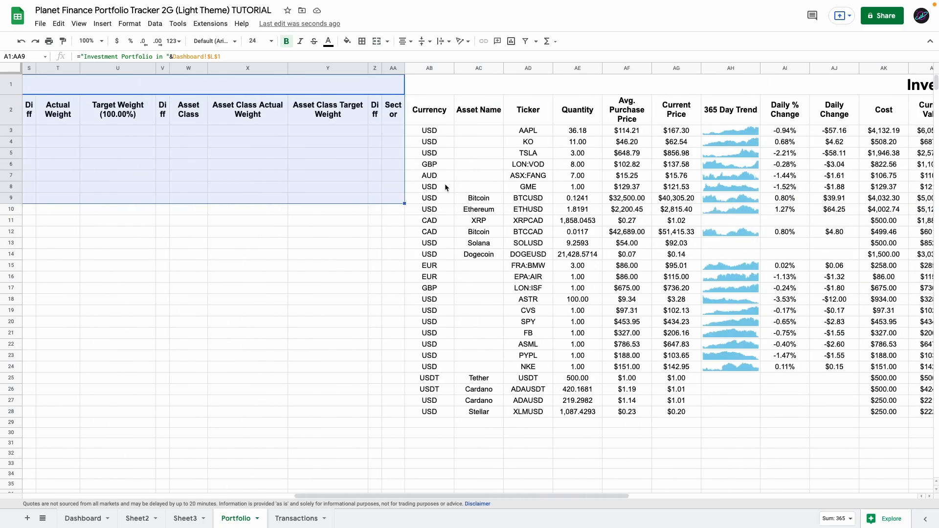
Fill the Diff column from AX3 down with each asset's Actual Weight minus its Target Weight, as percentages.
scroll(448, 186, right, 15)
click(705, 121)
scroll(705, 121, down, 1)
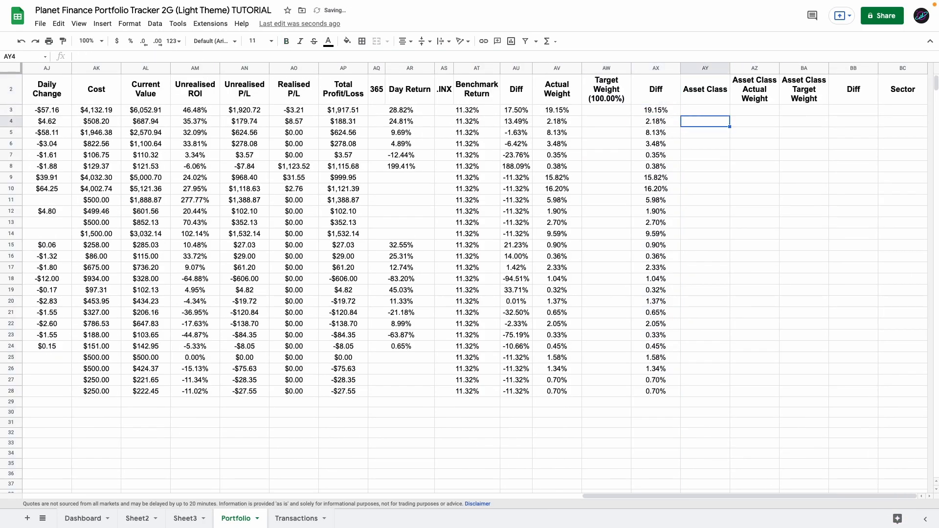
Fill the Asset Class column from AY3 down with =IF(ISBLANK(AD3),"",IFERROR(VLOOKUP(AD3,Transactions!D:F,3,0))).
click(705, 110)
scroll(705, 110, up, 1)
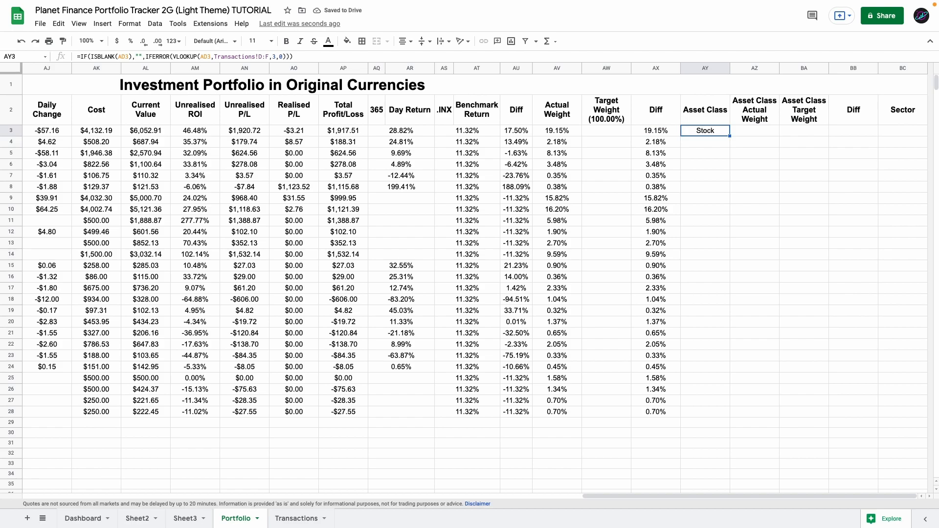
key(Left)
key(ctrl+Down)
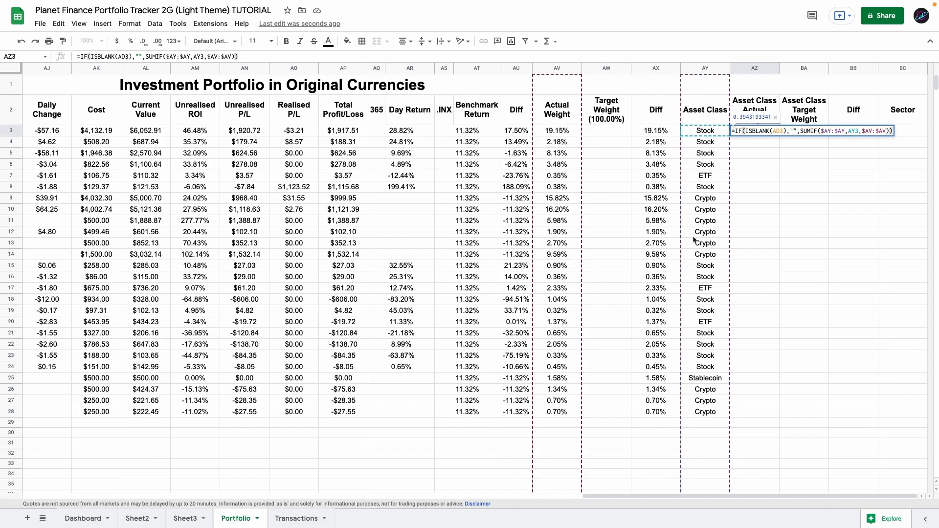
Fill the Asset Class Actual Weight column from AZ3 down with =IF(ISBLANK(AD3),"",SUMIF($AY:$AY,AY3,$AV:$AV)), shown as percentages.
key(Return)
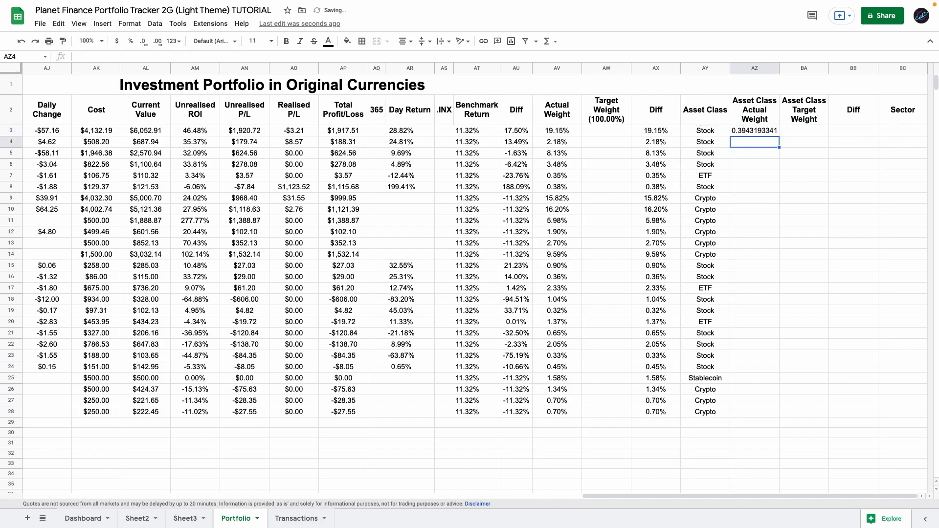
click(755, 130)
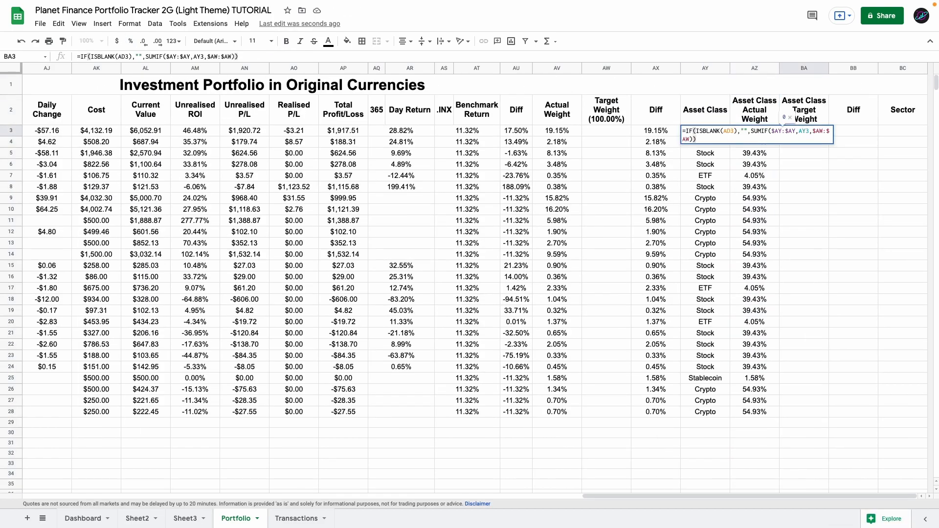
Fill the Asset Class Target Weight column from BA3 down with =IF(ISBLANK(AD3),"",SUMIF($AY:$AY,AY3,$AW:$AW)), formatted as percentages.
key(Return)
key(Up)
right_click(804, 131)
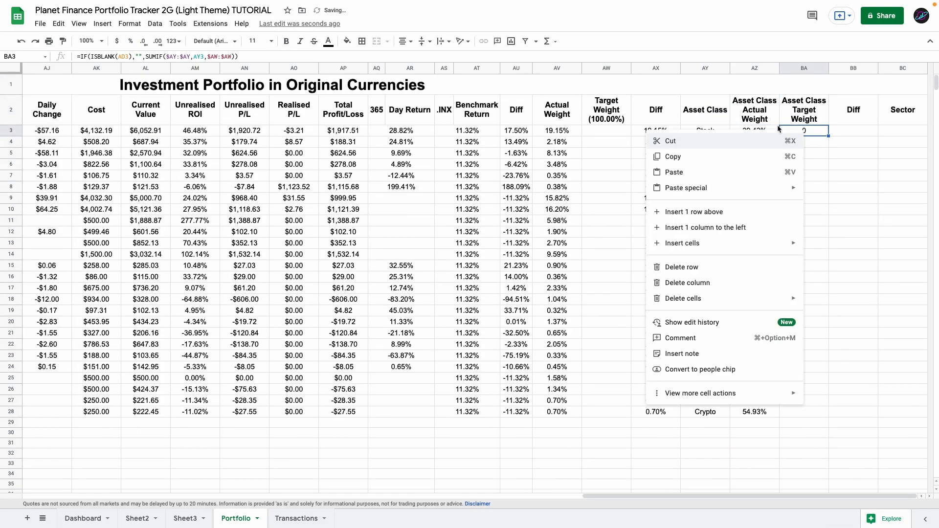
double_click(794, 134)
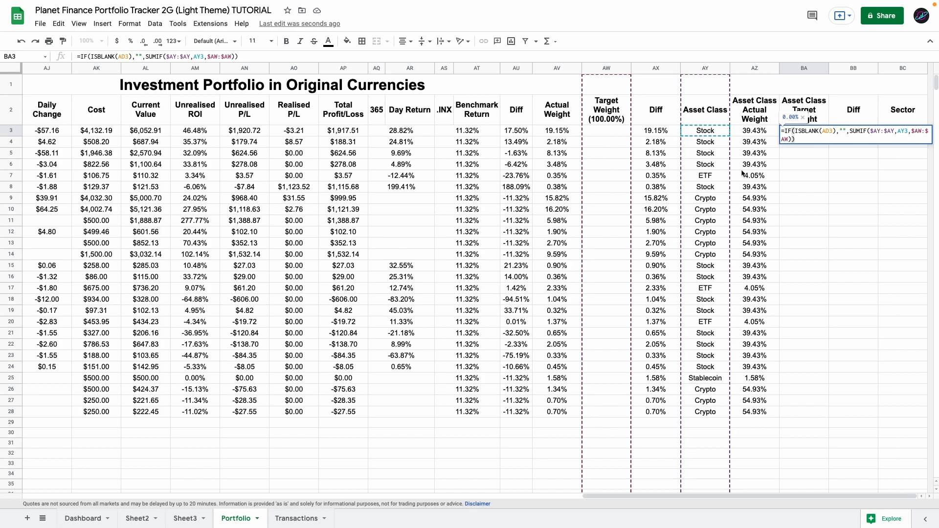
key(Escape)
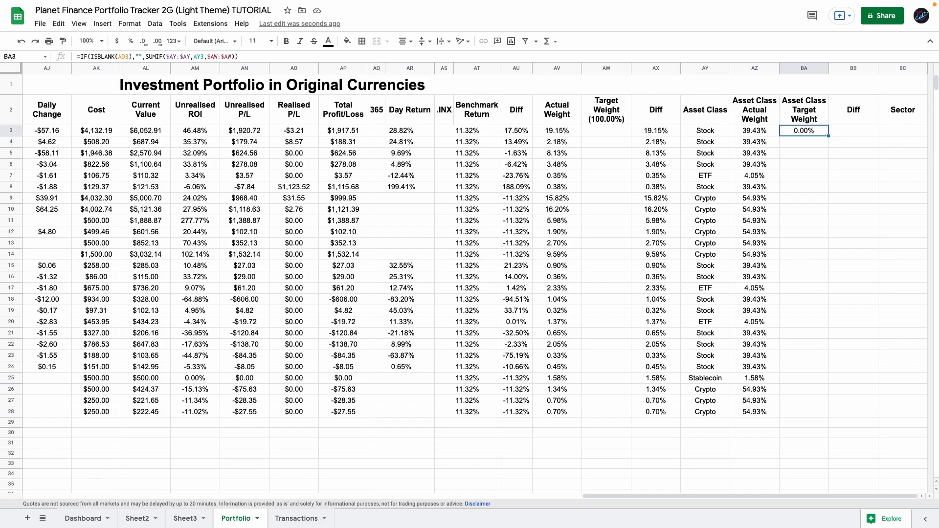
key(ctrl+shift+Down)
key(ctrl+d)
Fill the asset class Diff column from BB3 down with =IF(ISBLANK(AD3),"",AZ3-BA3).
key(Right)
key(Right)
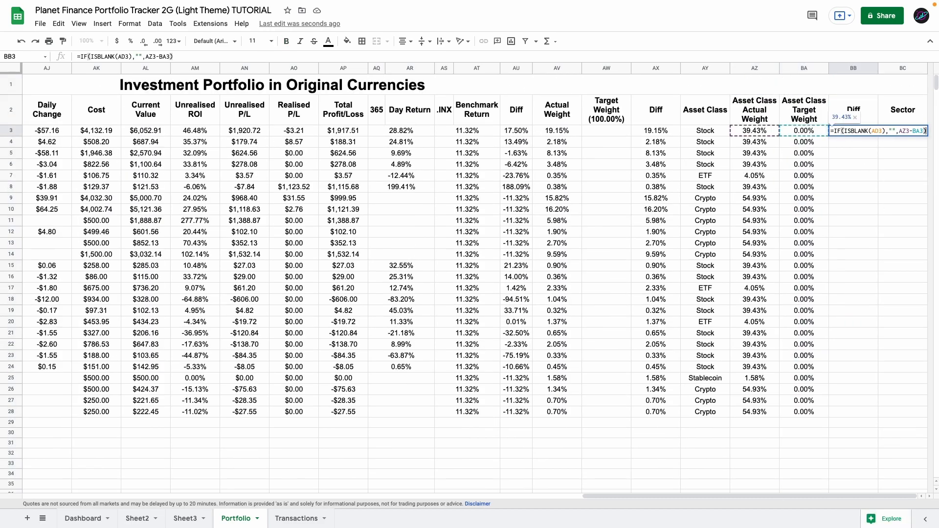
text(I)
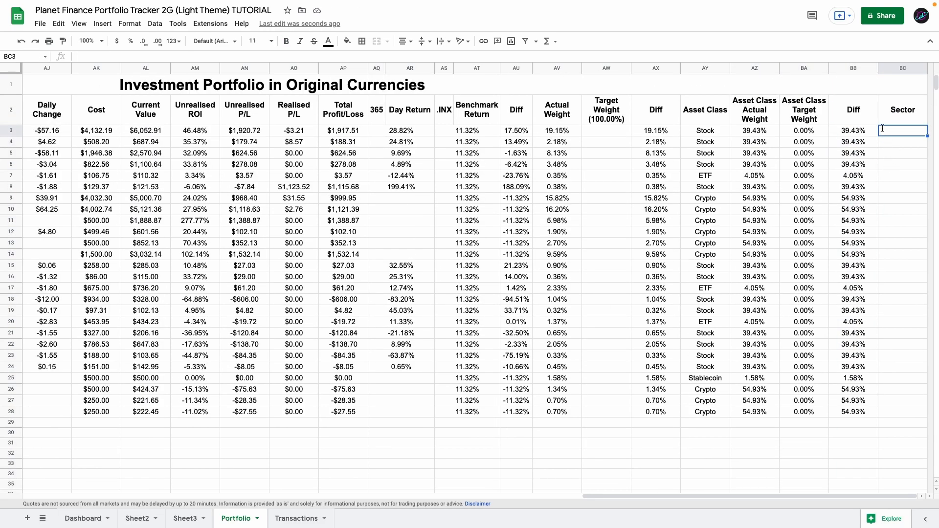
Fill the Sector column from BC3 down with =IF(ISBLANK(AD3),"",IFERROR(VLOOKUP(AD3,Transactions!D:G,4,0))).
key(Return)
click(903, 130)
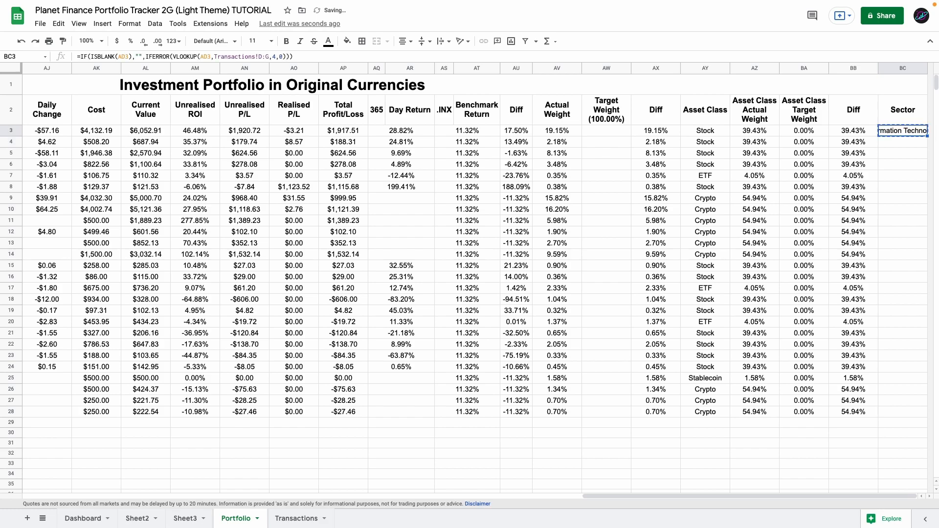
key(ctrl+shift+Down)
key(ctrl+d)
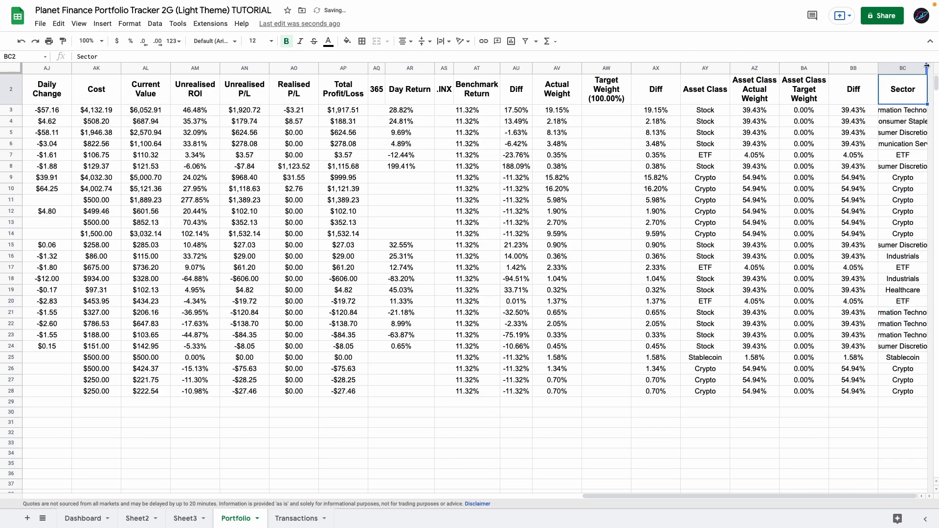
Widen the Sector column to fit its longest entries and return to the Investment Portfolio in USD table.
click(888, 95)
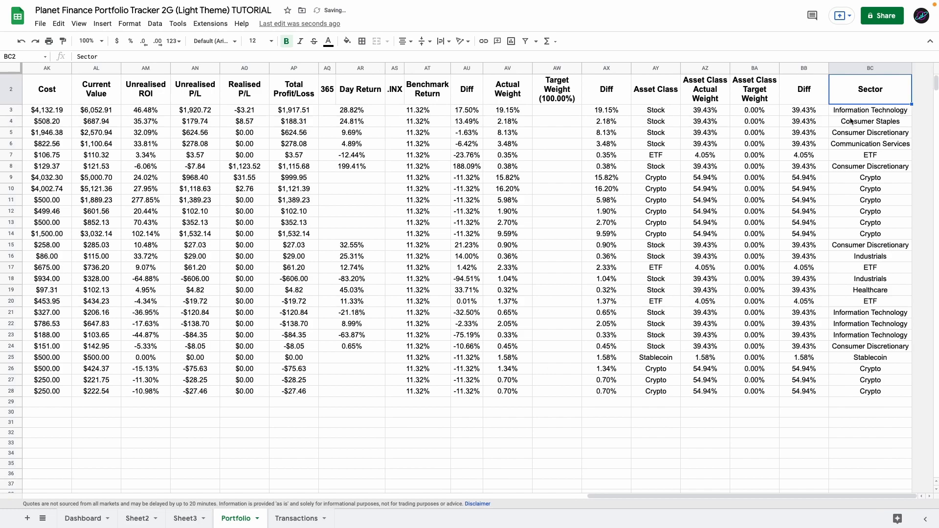
scroll(852, 122, up, 1)
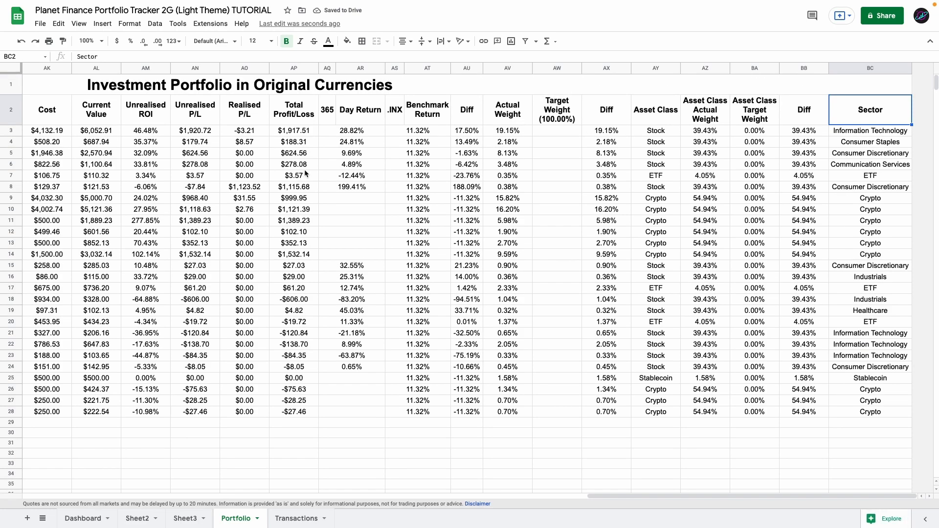
scroll(533, 158, left, 2)
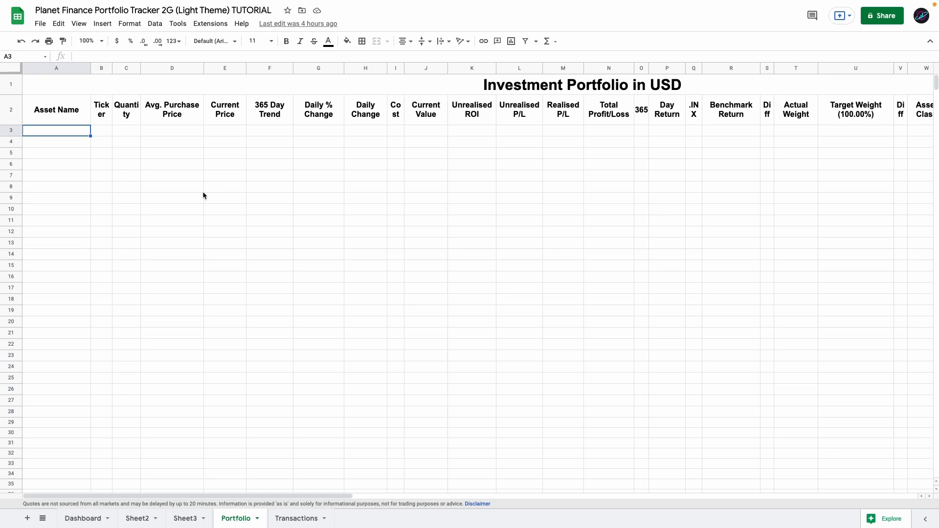
Review the empty USD portfolio table's columns and check the base currency in Dashboard!L1.
scroll(269, 213, right, 10)
scroll(356, 215, left, 10)
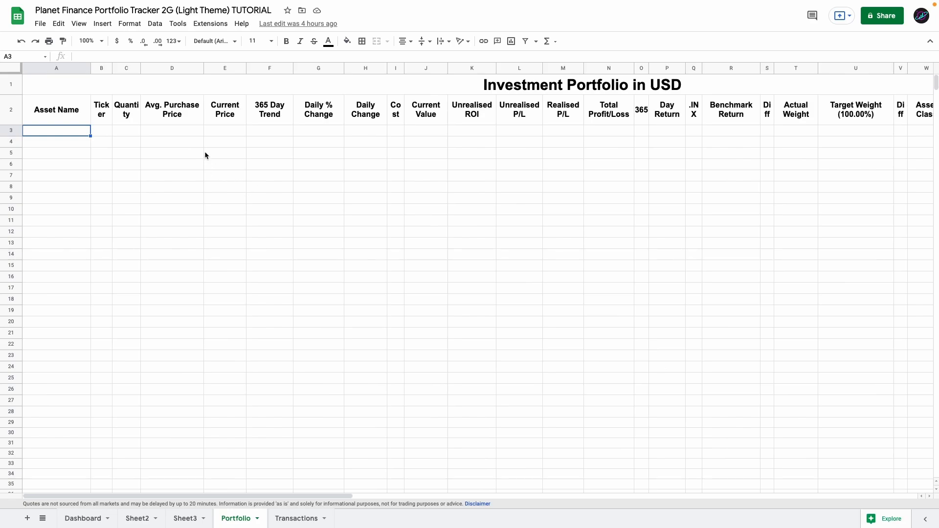
click(93, 523)
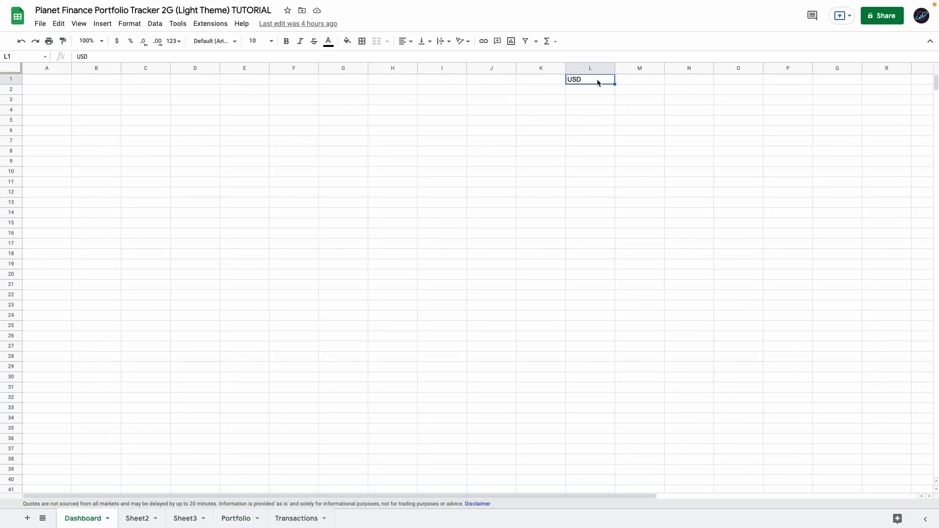
click(236, 519)
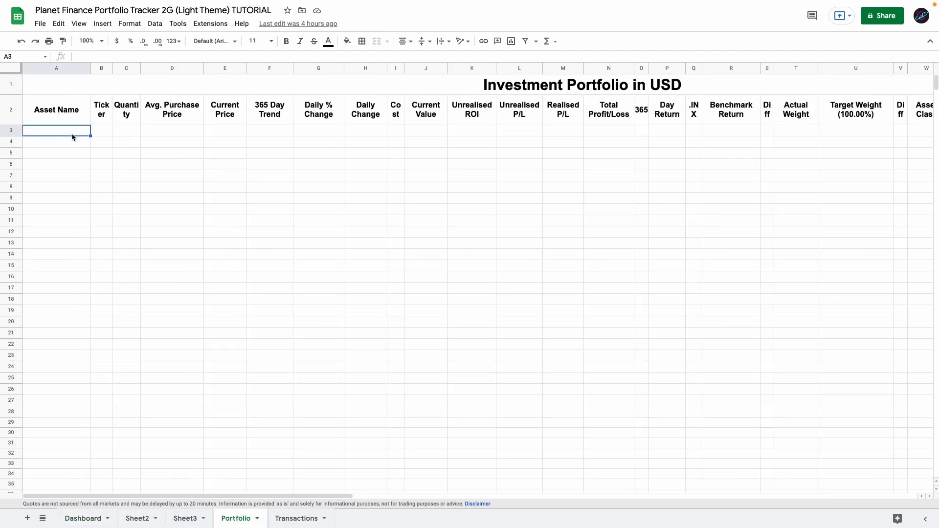
Fill the Asset Name column from A3 down with =AC3, linking to the asset names in the original-currencies table.
text(=)
key(Right)
key(Right)
key(Right)
key(Right)
key(Right)
key(Right)
key(Right)
key(Right)
key(Right)
key(Right)
key(Right)
key(Right)
key(Right)
key(Right)
key(Right)
key(Right)
key(Right)
key(Right)
key(Right)
key(Right)
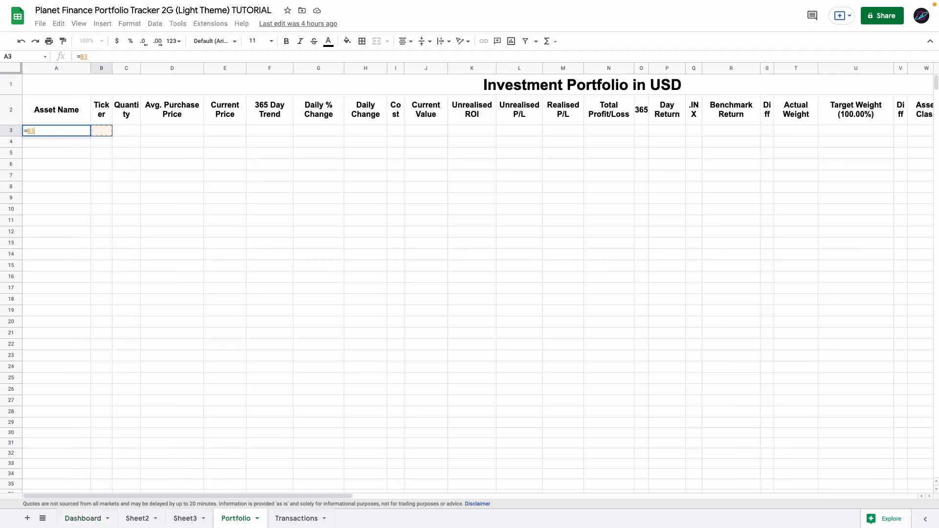
key(Right)
key(Right)
key(Right)
key(Right)
key(Right)
key(Right)
key(Right)
key(Right)
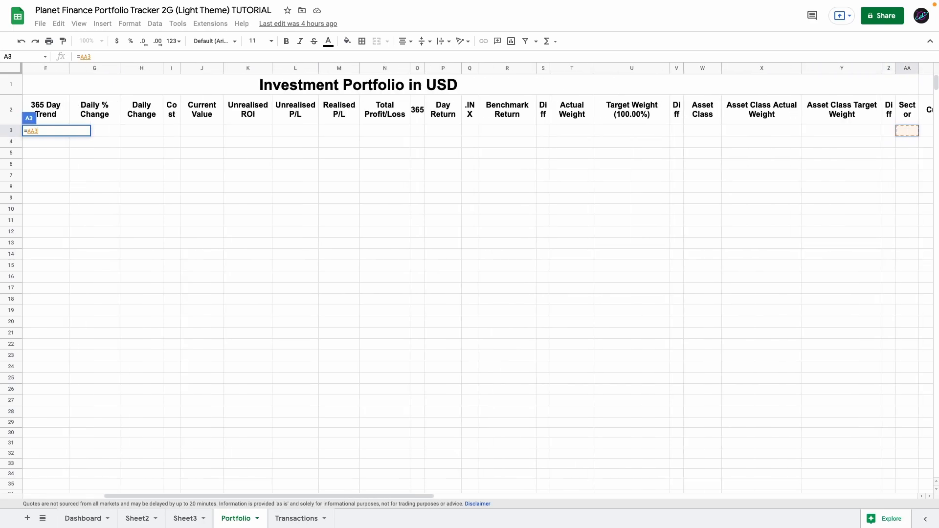
key(Left)
key(Left)
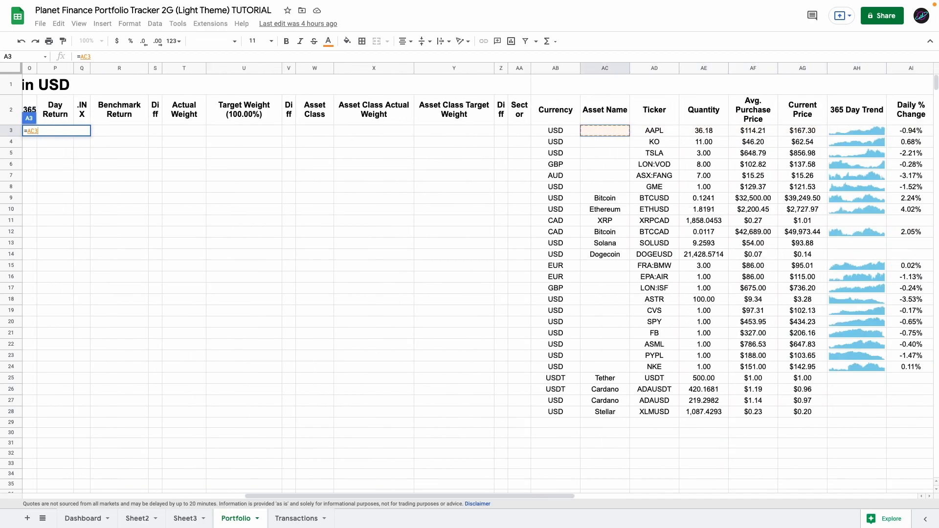
key(Tab)
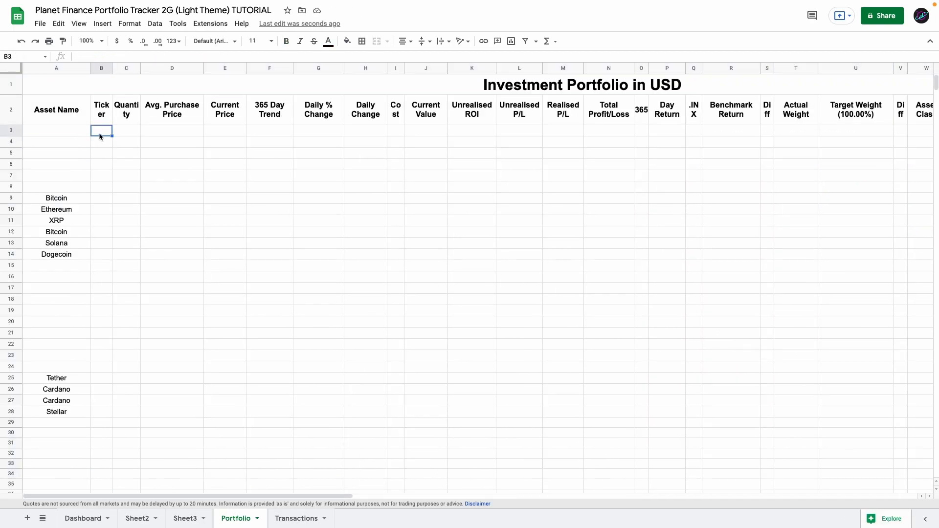
Fill the Ticker column from B3 down with =AD3, link the Quantity column to the original quantities, and widen both columns.
text(=)
key(Right)
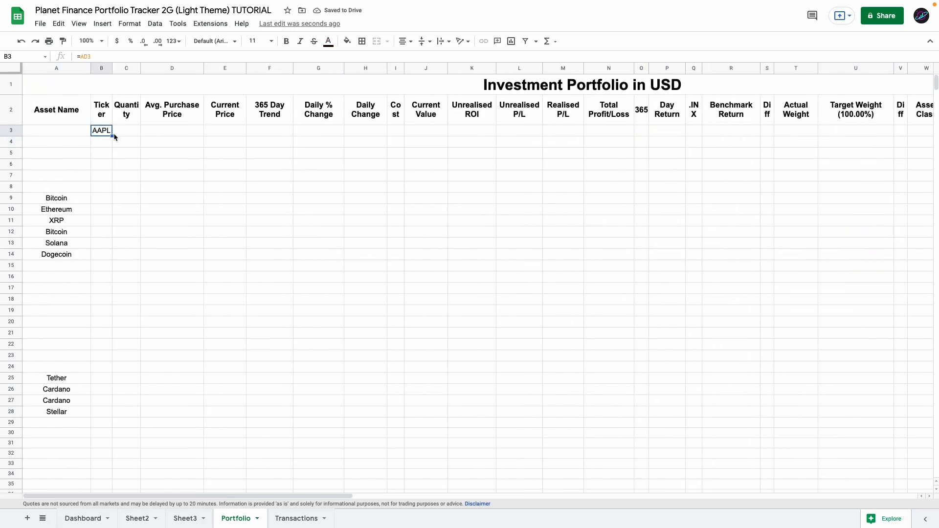
drag(112, 136, 128, 133)
key(super+c)
key(super+Down)
key(super+shift+Up)
key(super+v)
key(Right)
key(super+Up)
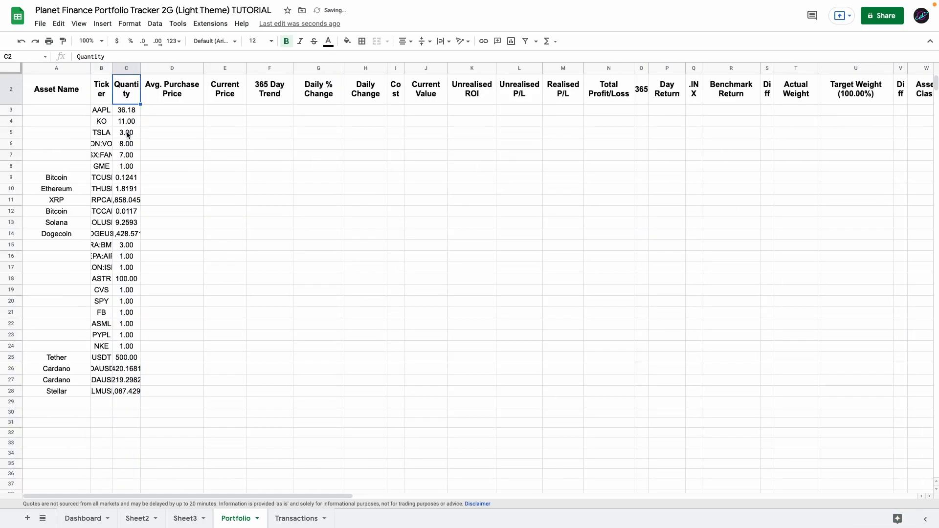
scroll(126, 127, up, 1)
drag(112, 69, 162, 68)
Fill Avg. Purchase Price from D3 down, as currency, with =IF(ISBLANK(B3),"",IFERROR(IF(OR(AB3="GPB",AB3="ZAR"),IF(AB3=Dashboard!$L$1,AF3,(AF3*GOOGLEFINANCE("CURRENCY:"&AB3&""&Dashboard!$L$1&""))/100),IF(AB3=Dashboard!$L$1,AF3,AF3*GOOGLEFINANCE("CURRENCY:"&AB3&""&Dashboard!$L$1&""))),AF3)).
scroll(334, 119, right, 15)
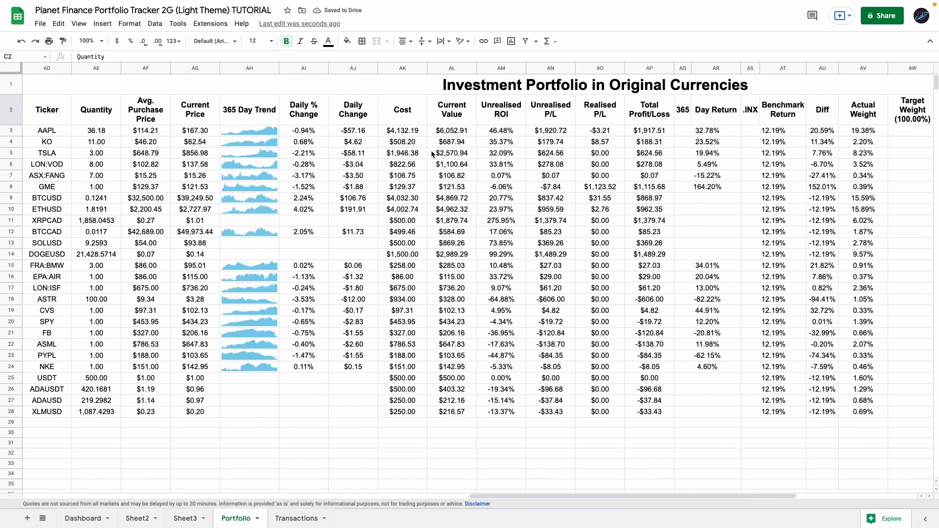
scroll(431, 151, left, 15)
click(188, 132)
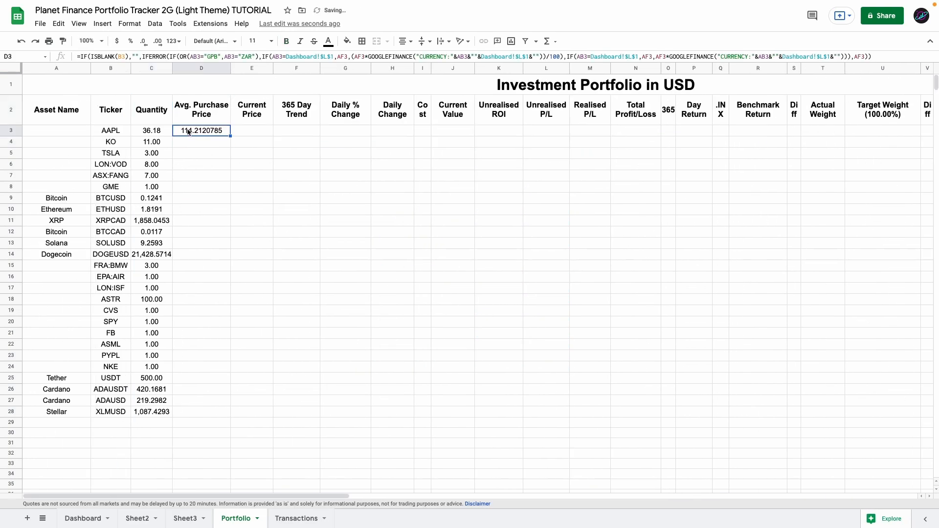
double_click(188, 131)
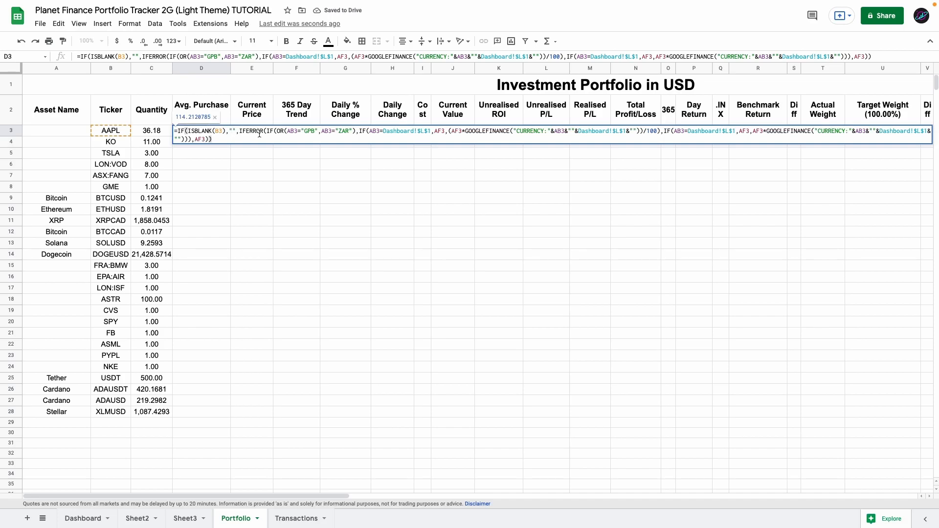
scroll(242, 160, right, 15)
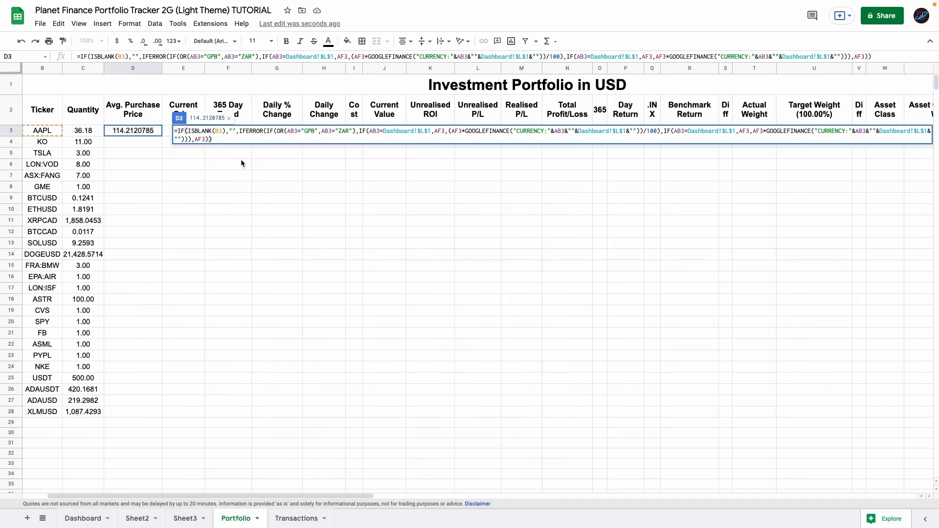
scroll(223, 157, right, 10)
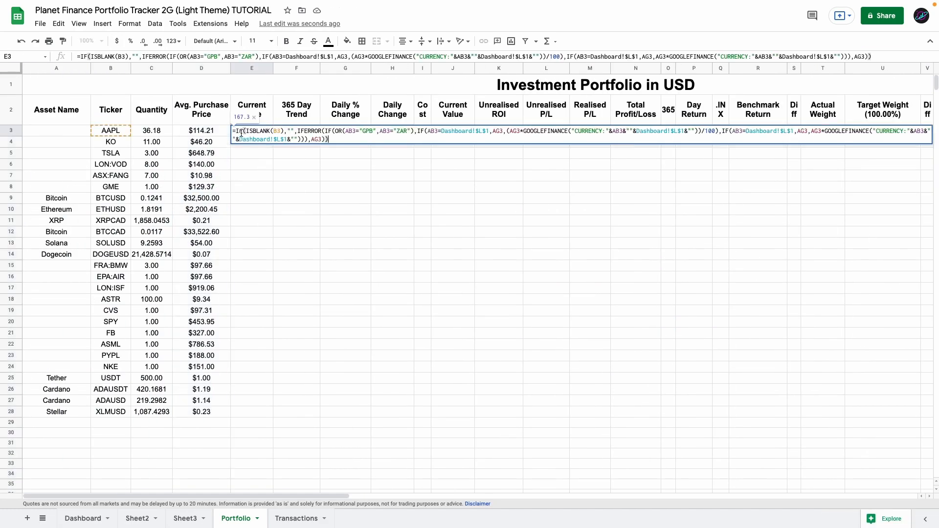
Fill Current Price from E3 down with =IF(ISBLANK(B3),"",IFERROR(IF(OR(AB3="GPB",AB3="ZAR"),IF(AB3=Dashboard!$L$1,AG3,(AG3*GOOGLEFINANCE("CURRENCY:"&AB3&""&Dashboard!$L$1&""))/100),IF(AB3=Dashboard!$L$1,AG3,AG3*GOOGLEFINANCE("CURRENCY:"&AB3&""&Dashboard!$L$1&""))),AG3)).
key(Return)
key(Up)
key(ctrl+shift+Down)
key(ctrl+d)
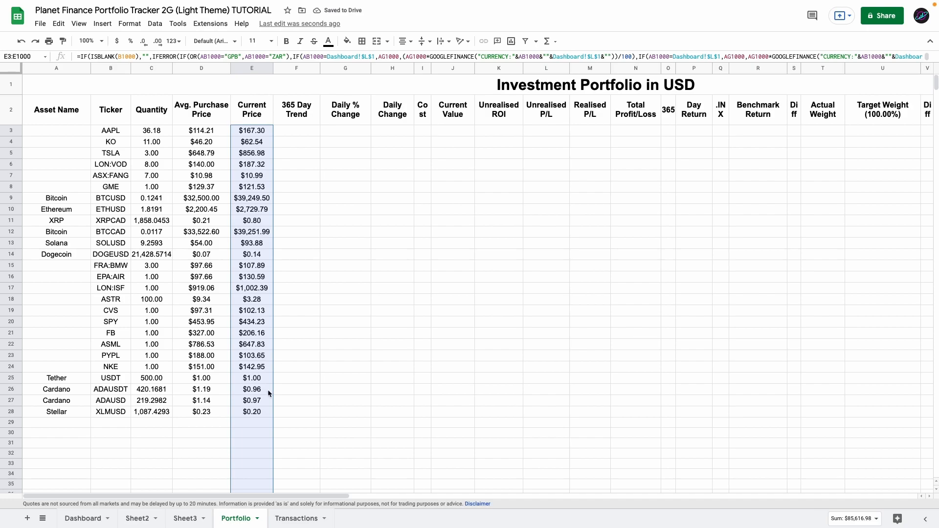
Set the base currency in Dashboard!L1 to EUR and return to the Portfolio sheet.
click(11, 379)
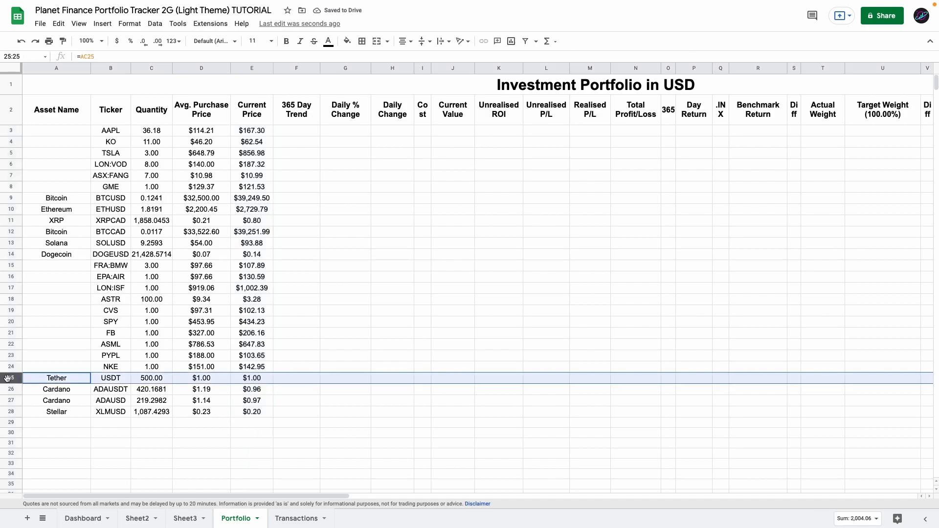
click(247, 383)
click(85, 519)
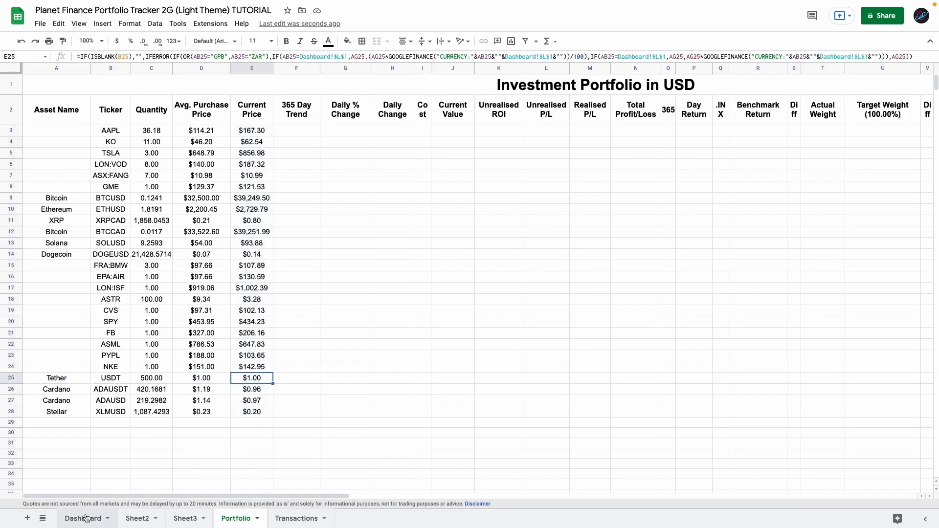
text(EUR)
key(Return)
click(236, 519)
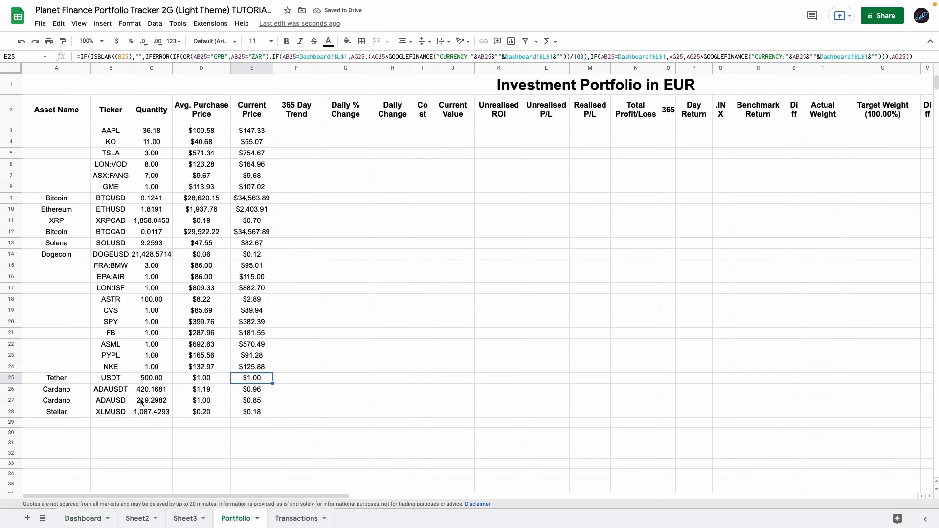
Examine the Tether row's currency and prices in both the converted and original-currencies tables.
click(11, 378)
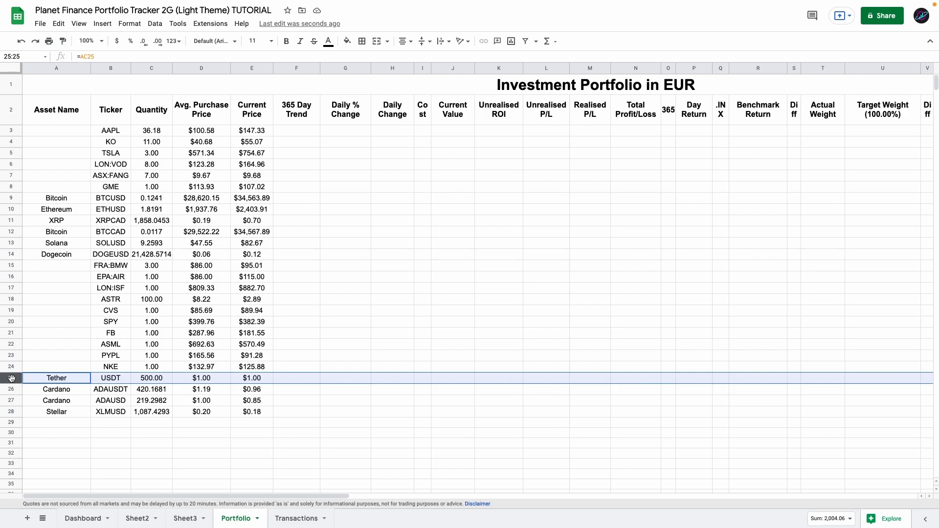
scroll(355, 409, right, 10)
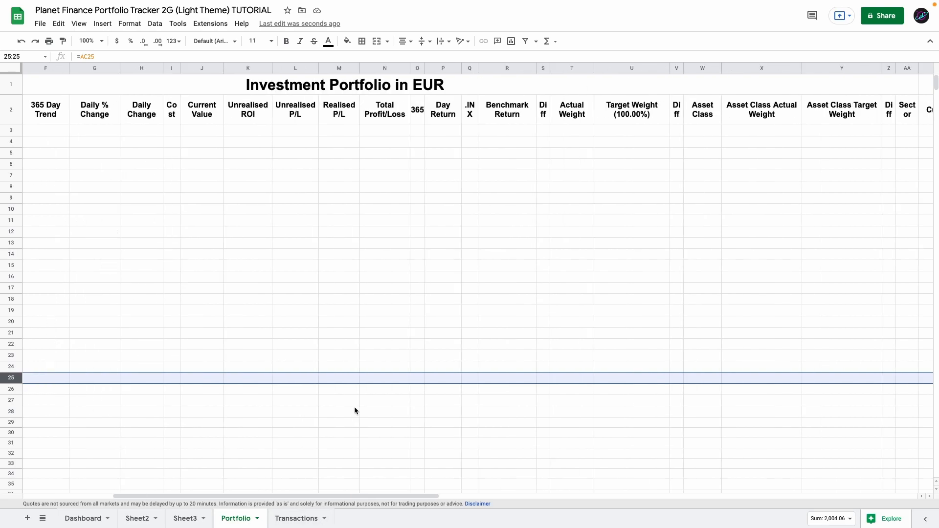
scroll(354, 407, right, 3)
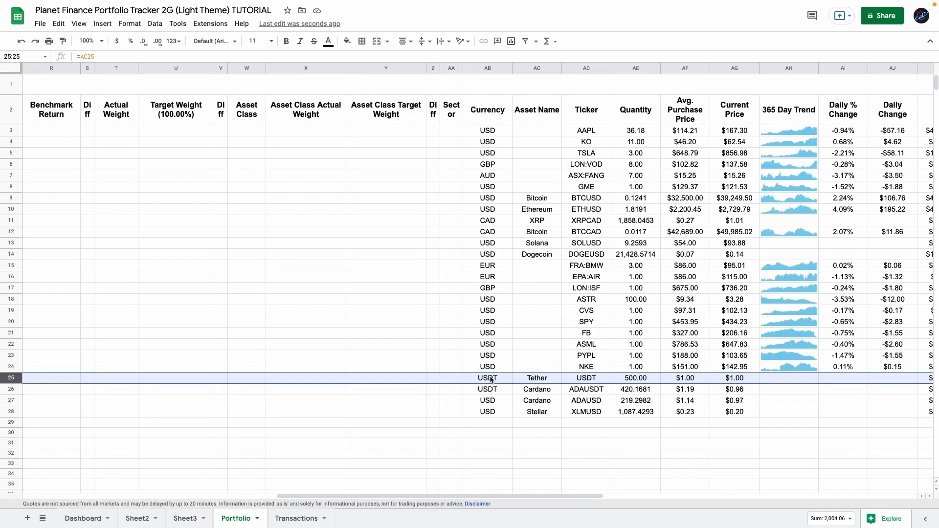
scroll(492, 381, left, 15)
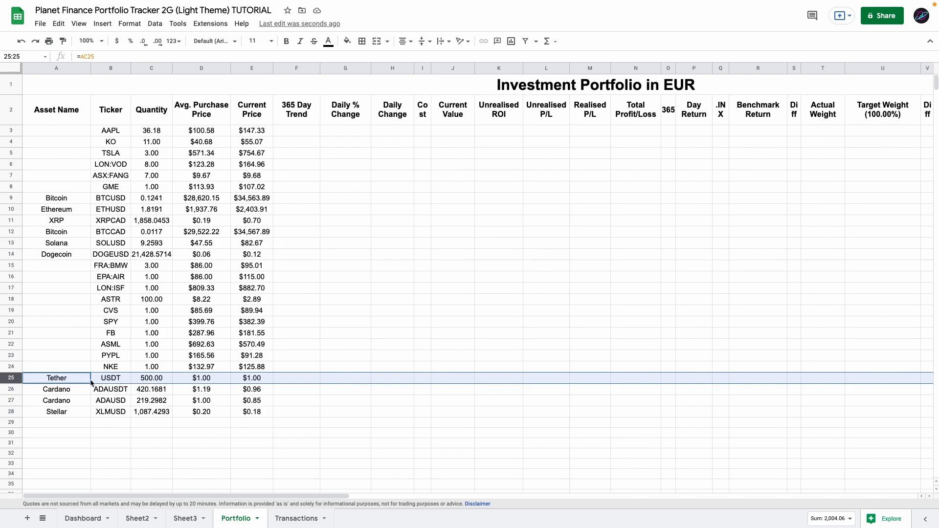
click(261, 382)
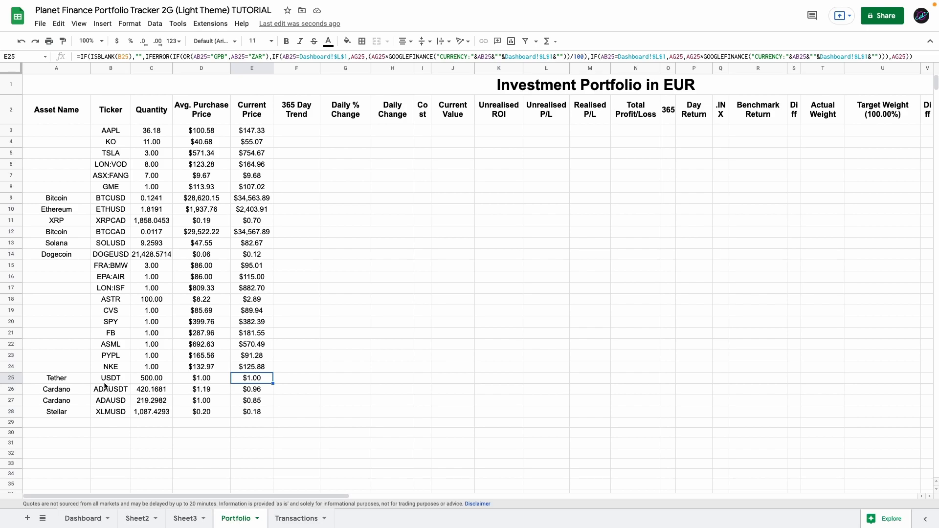
Fill the trend column from F3 down with =IF(ISBLANK(B3),"",IFERROR(SPARKLINE(INDEX(GOOGLEFINANCE(B3,"price",TODAY()-$F$2,TODAY()),,2),{"charttype","column";"color","17a7e0"}),"")) and enter 365 in F2.
double_click(303, 132)
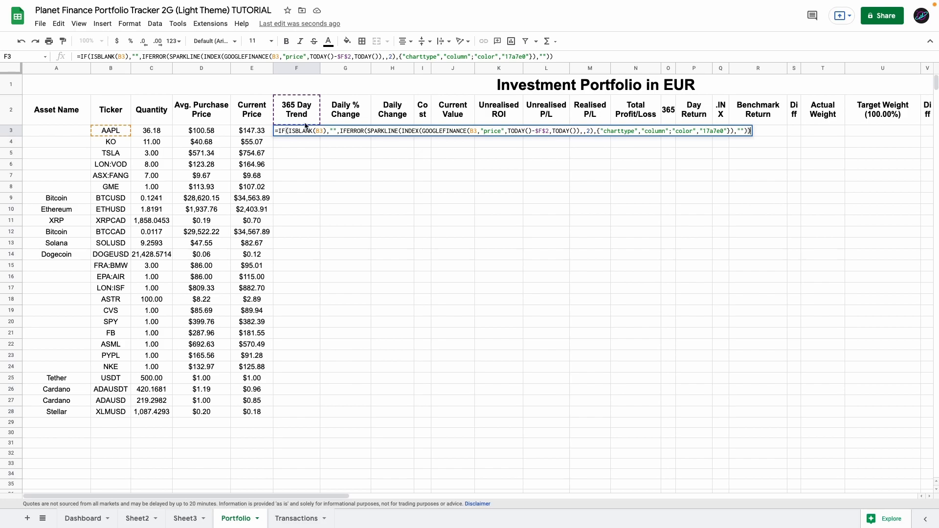
key(Escape)
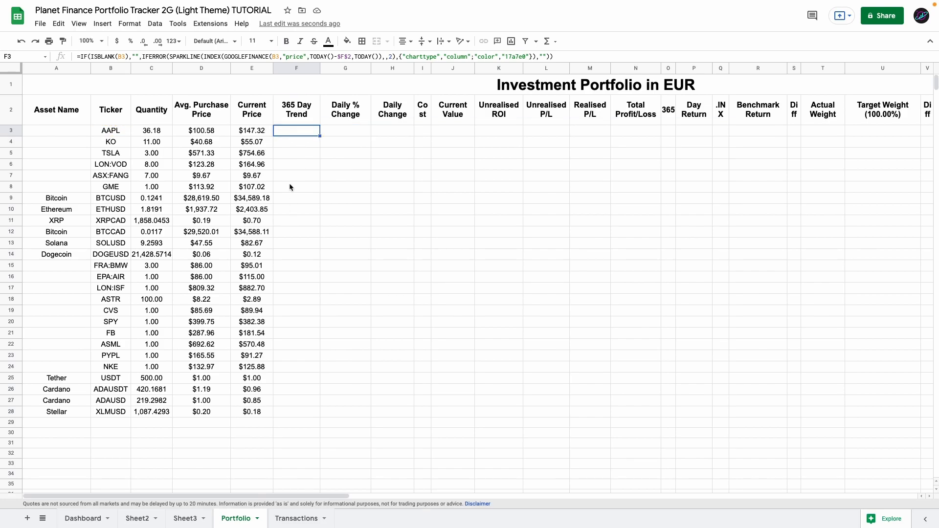
click(290, 105)
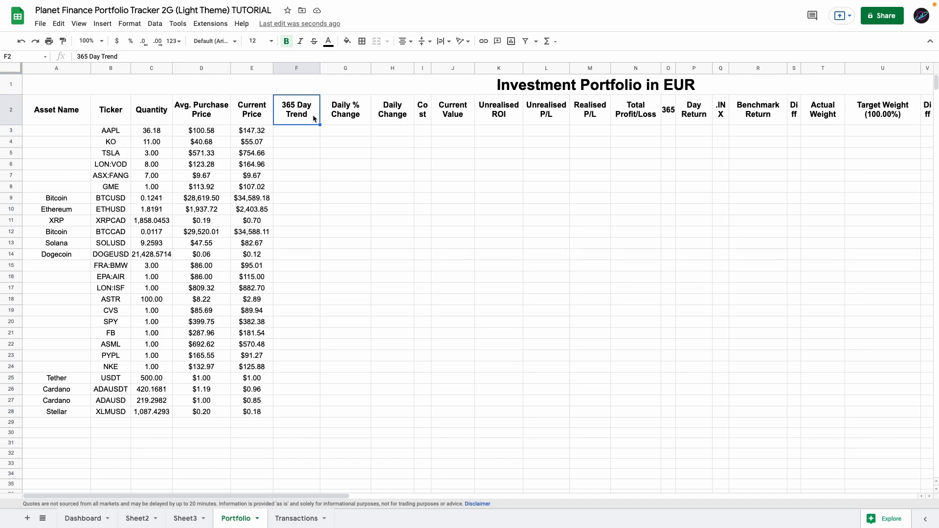
text(365)
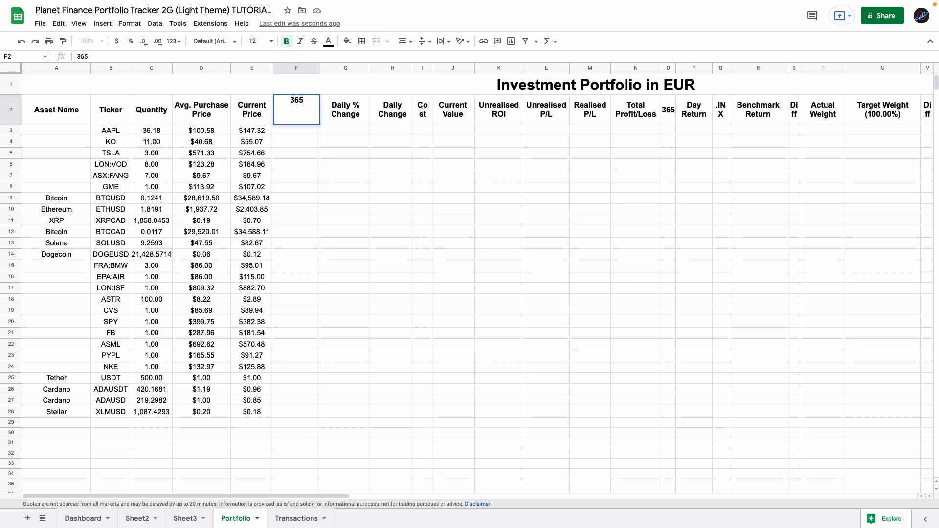
key(Return)
Apply the custom number format #" Day Trend" to the trend header in F2 and widen column F to fit.
scroll(332, 118, right, 15)
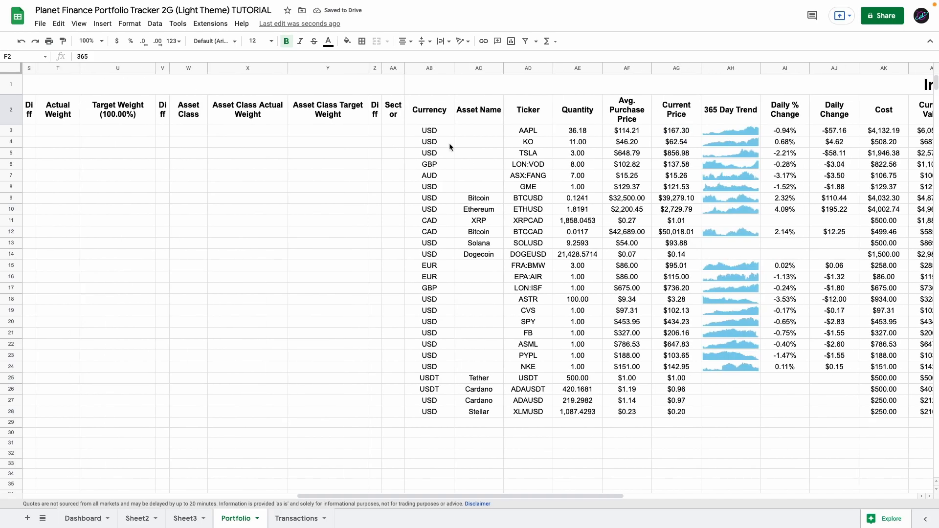
click(597, 121)
scroll(597, 121, left, 15)
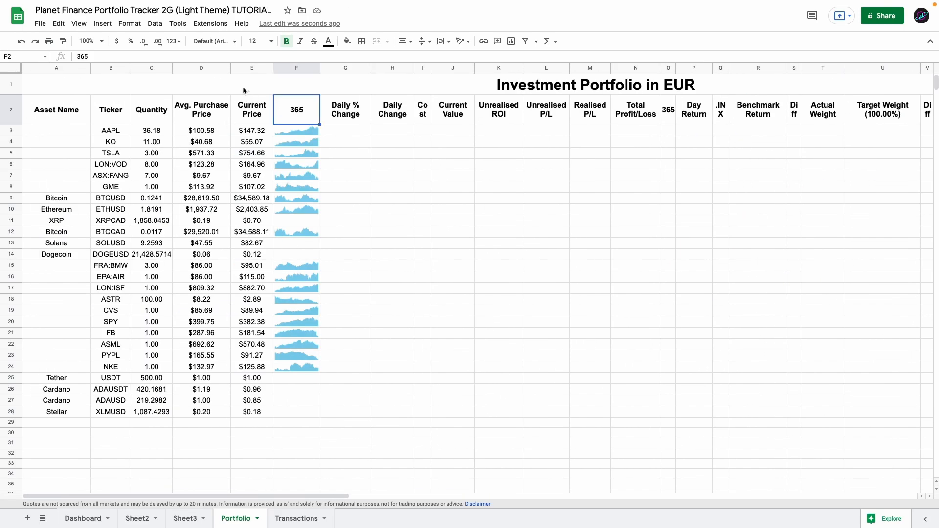
click(174, 41)
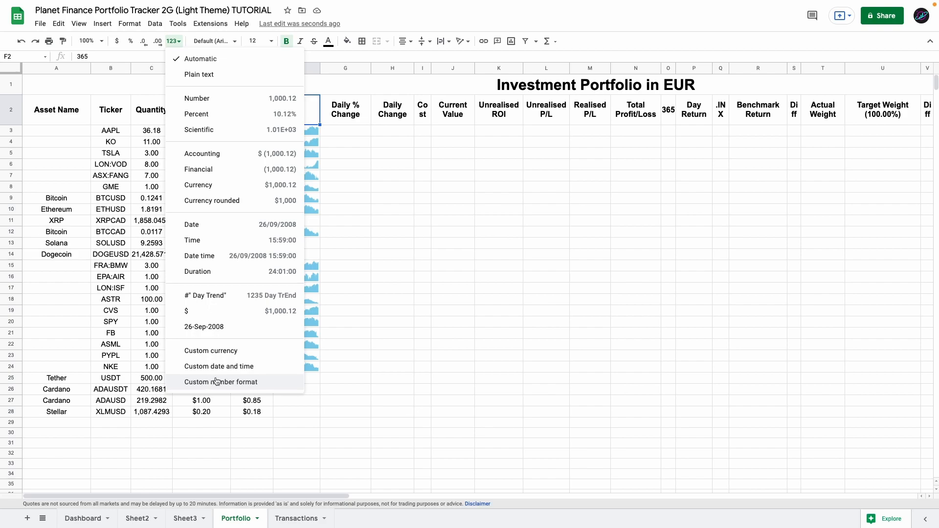
click(205, 295)
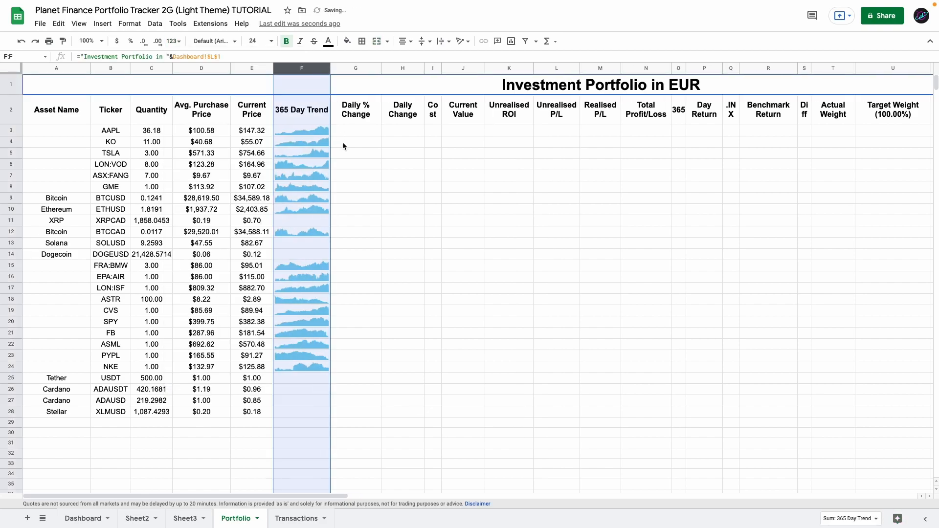
Set the trend period in header cell F2 to 90.
text(90)
key(Return)
click(313, 119)
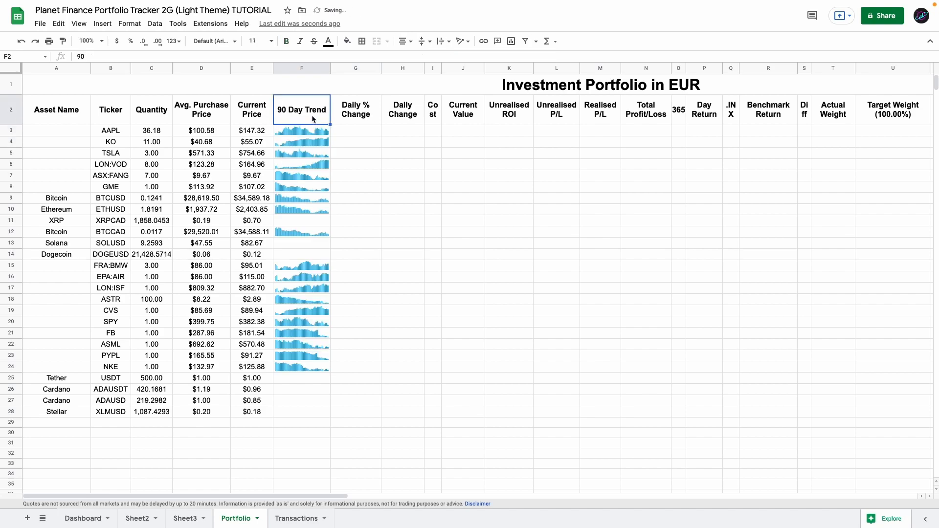
Undo the last trend period change and link the Daily % Change column from G3 down to the original-currencies Daily % Change column.
key(ctrl+z)
click(355, 131)
text(=)
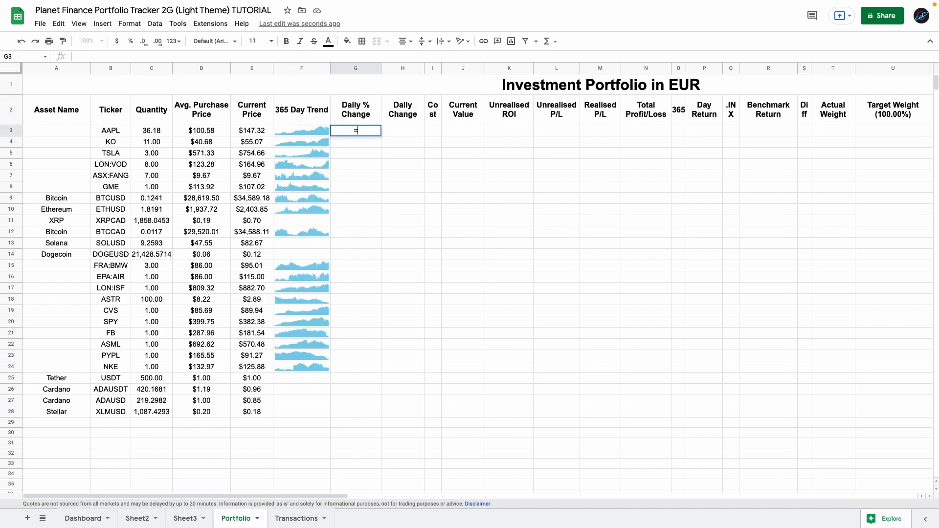
key(Right)
key(Right)
key(Right)
key(Right)
key(Right)
key(Right)
key(Right)
key(Right)
key(Right)
key(Right)
key(Right)
key(Right)
key(Right)
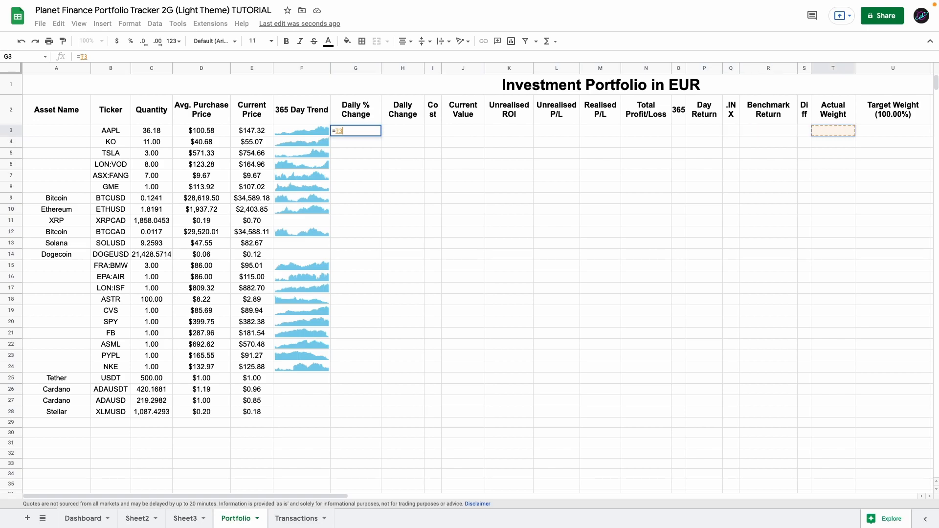
key(Right)
key(Right)
key(Right)
key(Right)
key(Right)
key(Return)
key(ctrl+Return)
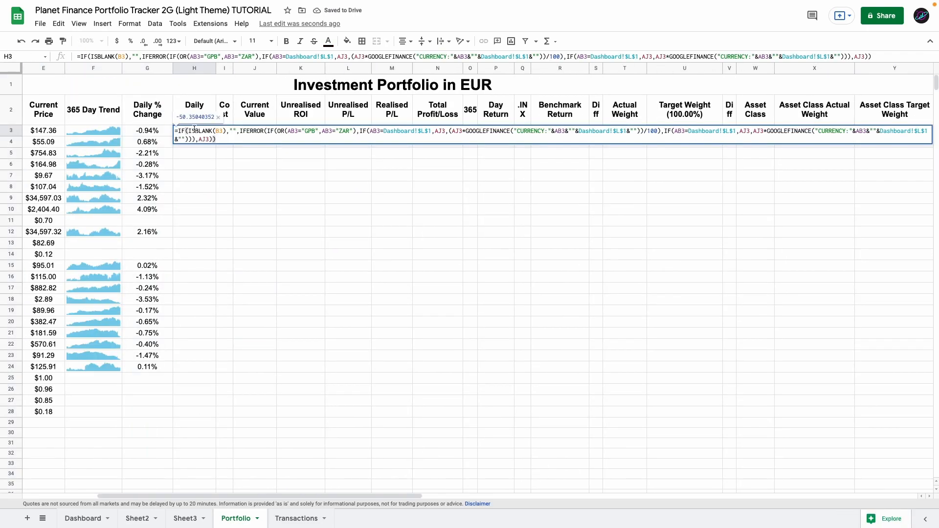
Fill Daily Change from H3 down with the formula converting AJ3 from currency AB3 to Dashboard!$L$1, formatted as currency, and narrow columns G and H.
key(Return)
click(188, 133)
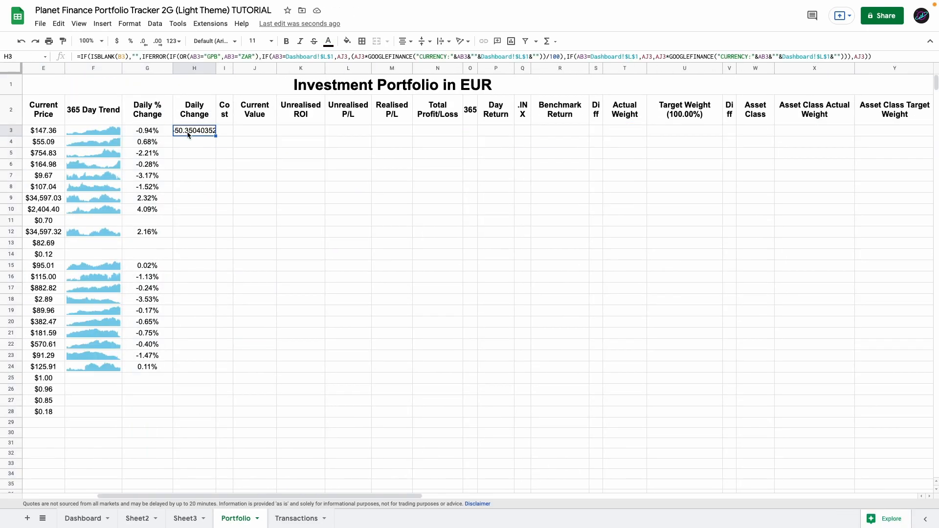
click(117, 41)
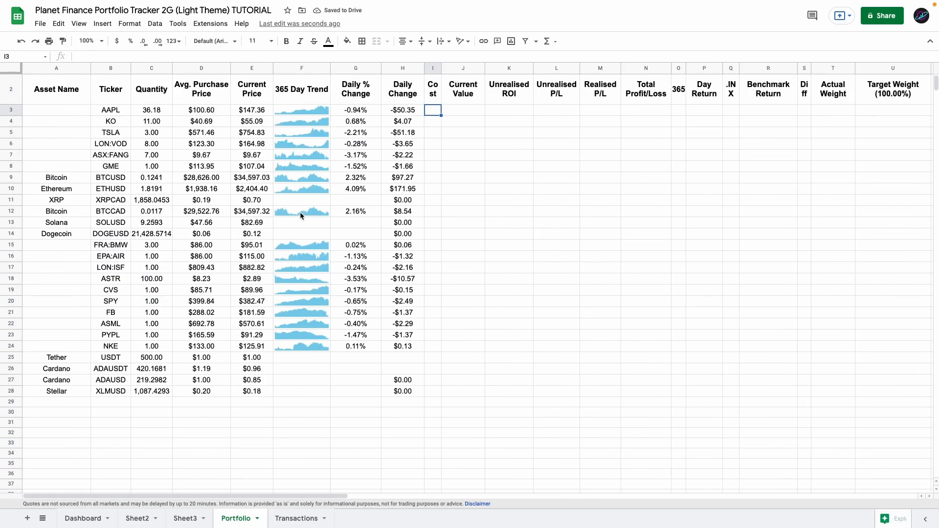
drag(403, 69, 377, 70)
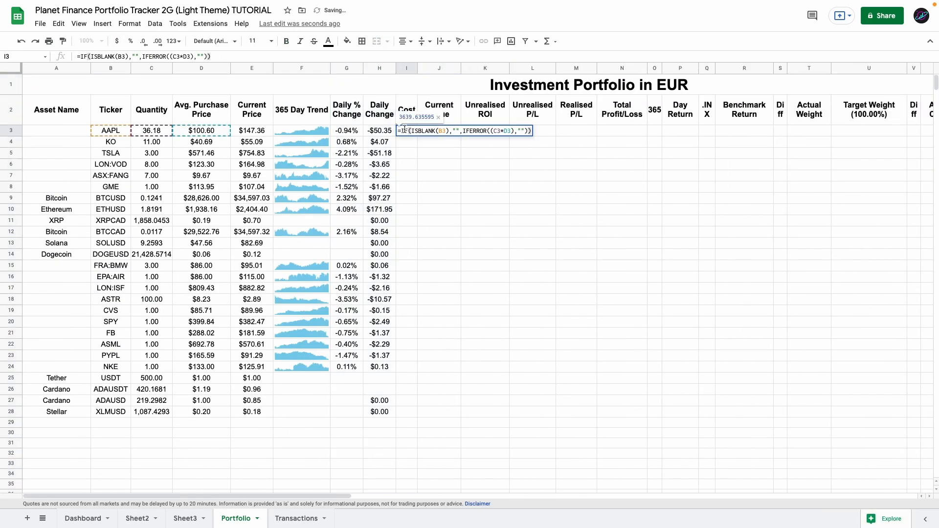
Fill the Cost column from I3 down with =IF(ISBLANK(B3),"",IFERROR((C3*D3),"")) as currency and widen column I to fit.
key(Return)
click(410, 130)
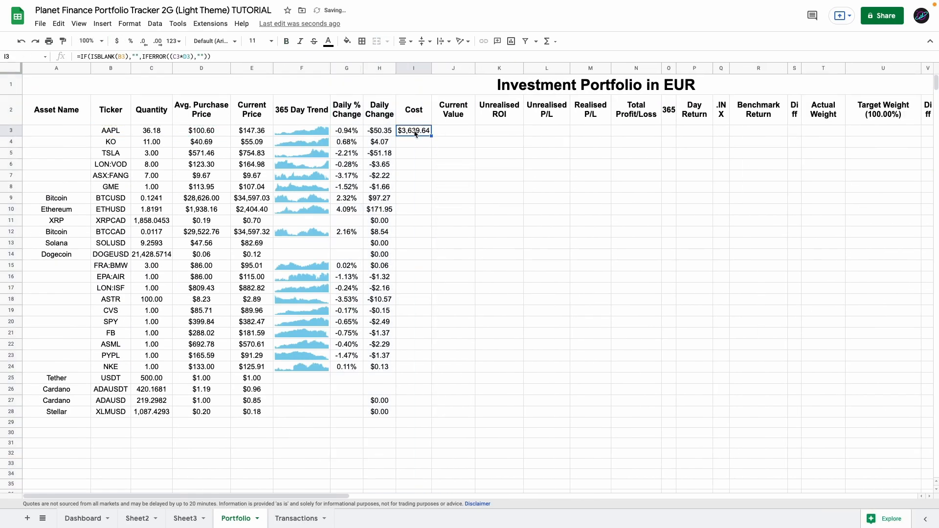
double_click(414, 131)
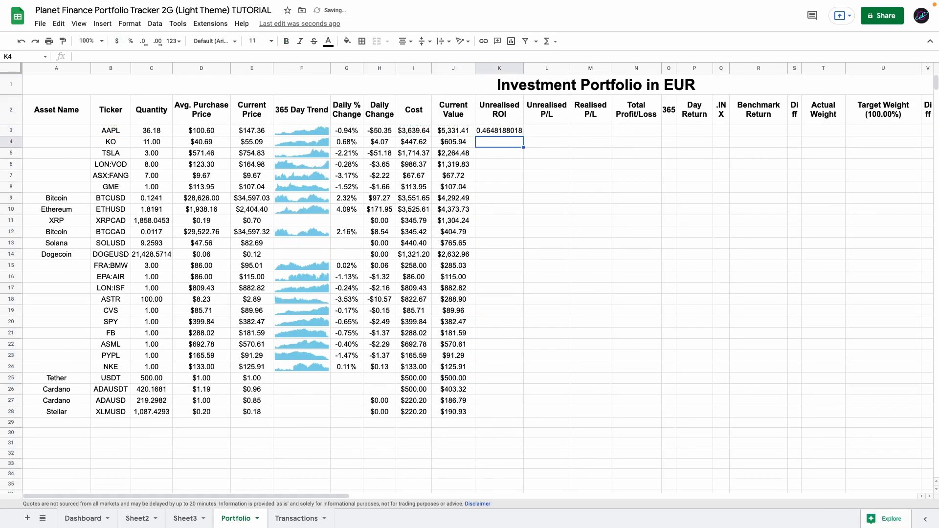
Format K3 as a percentage and fill the Unrealised ROI column down with =IF(ISBLANK(B3),"",IFERROR(((J3-I3)/I3),"")).
click(131, 41)
double_click(517, 133)
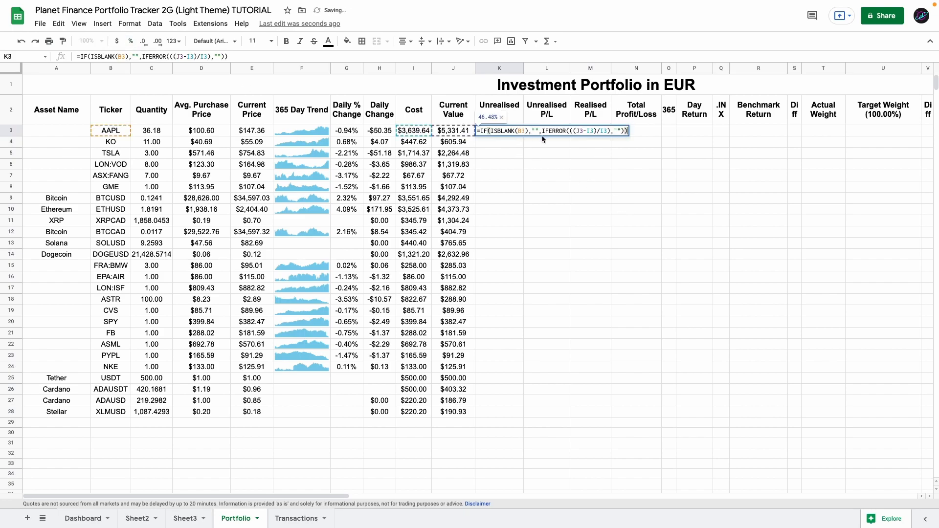
key(Return)
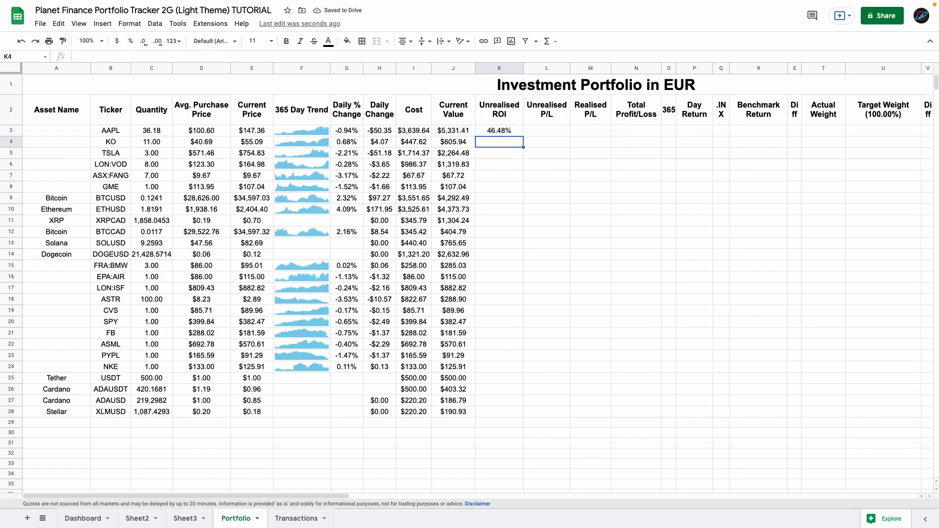
double_click(523, 136)
Paste the Unrealised P/L formula into L3 and format the Realised P/L cell M3 as currency.
key(ctrl+v)
click(591, 130)
click(113, 43)
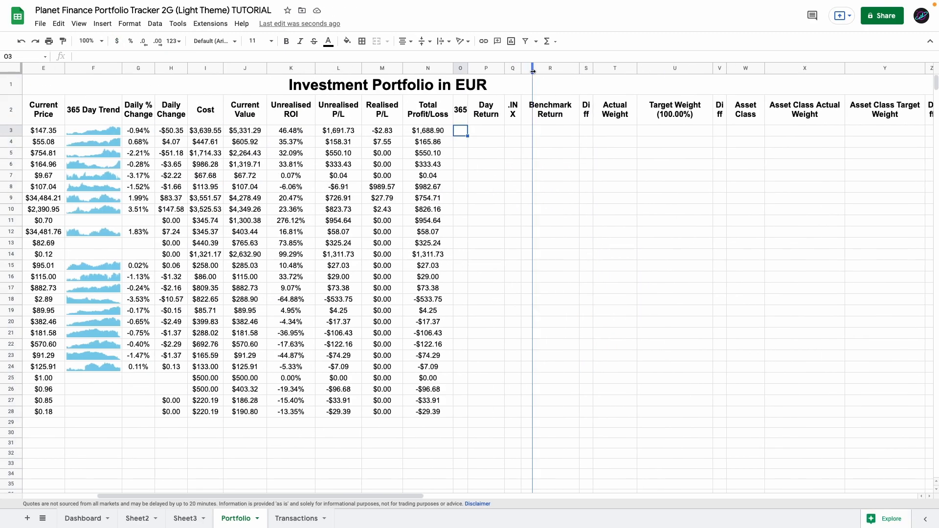
Enter the Benchmark Return formula in R3, dividing the current GOOGLEFINANCE price of $Q$2 by its price $O$2 days ago, blank if B3 is empty.
double_click(524, 130)
text(=IF(ISBLANK(B3),"",IFERROR((GOOGLEFINANCE($Q$2,"price")/INDEX(GOOGLEFINANCE($Q$2,"price",DATEVALUE(TODAY()-$O$2) ),2,2)-1),"")))
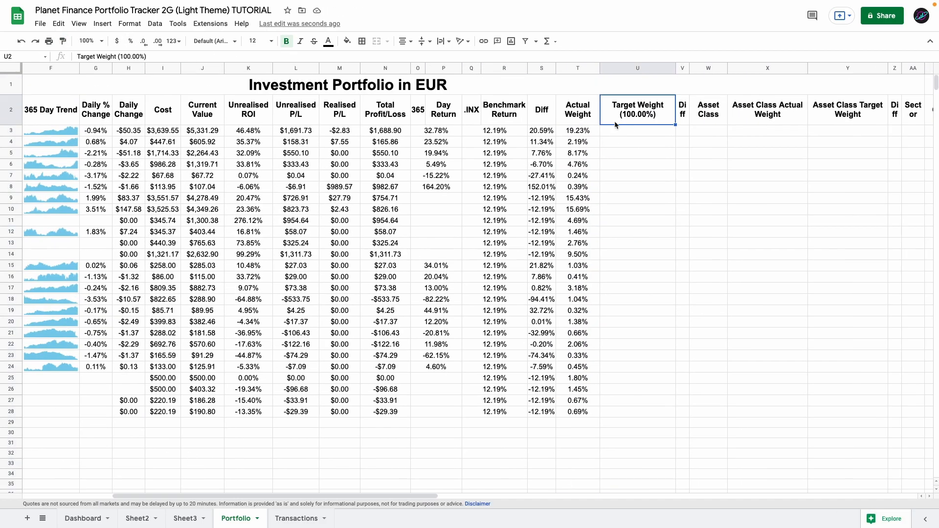
Replace the target weight header in U2 with ="Target Weight ("&TEXT(SUM(U3:U),"0.00%"&")").
double_click(641, 102)
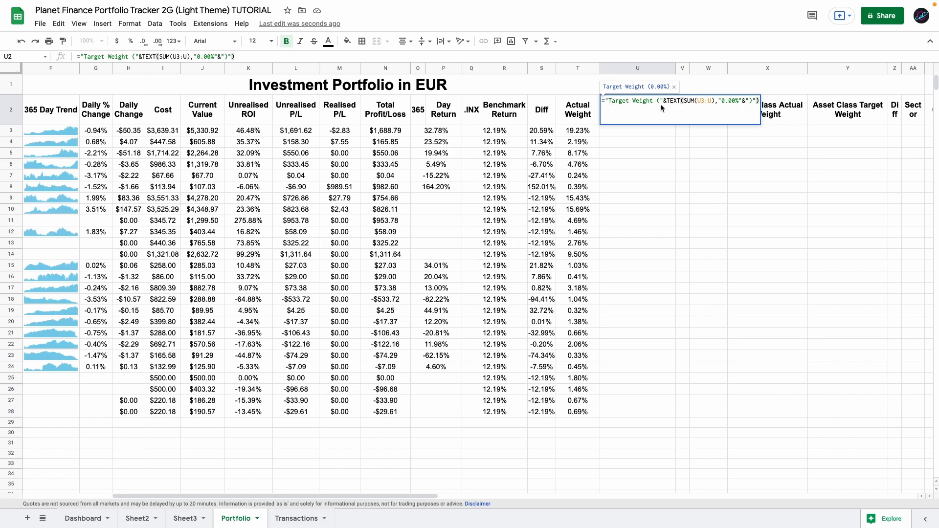
click(700, 101)
key(Return)
Enter trial target weights of 20, 40, 60, 20 and 50 percent in U3:U7.
scroll(587, 128, right, 3)
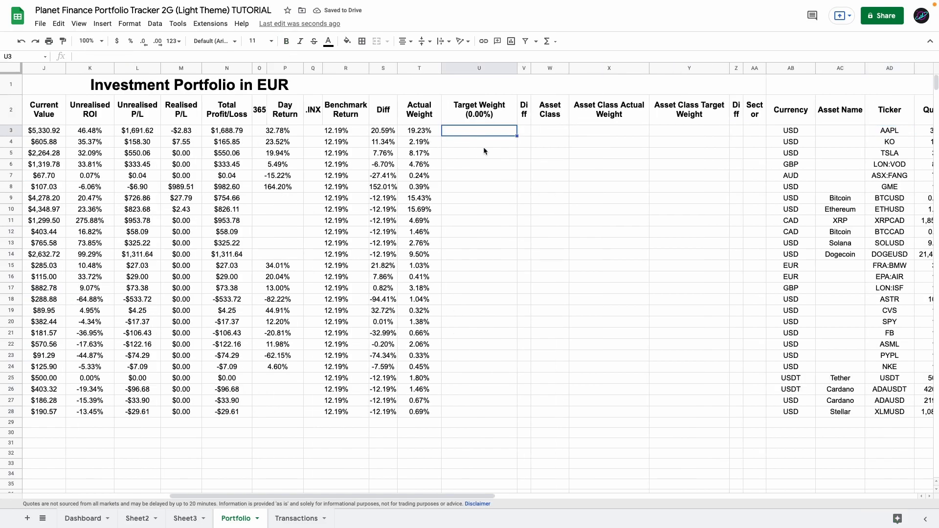
text(20)
key(Return)
text(40)
key(Return)
text(60)
key(Return)
text(20)
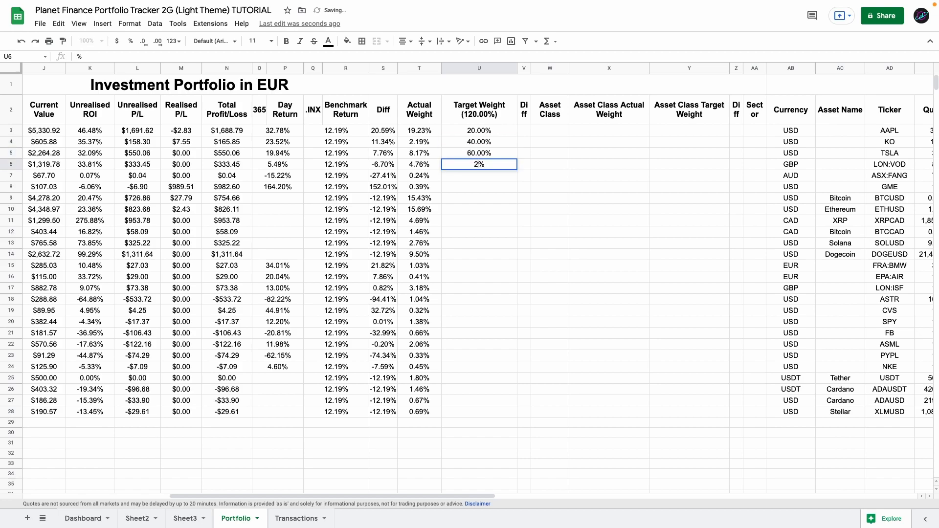
key(Return)
text(50)
key(Return)
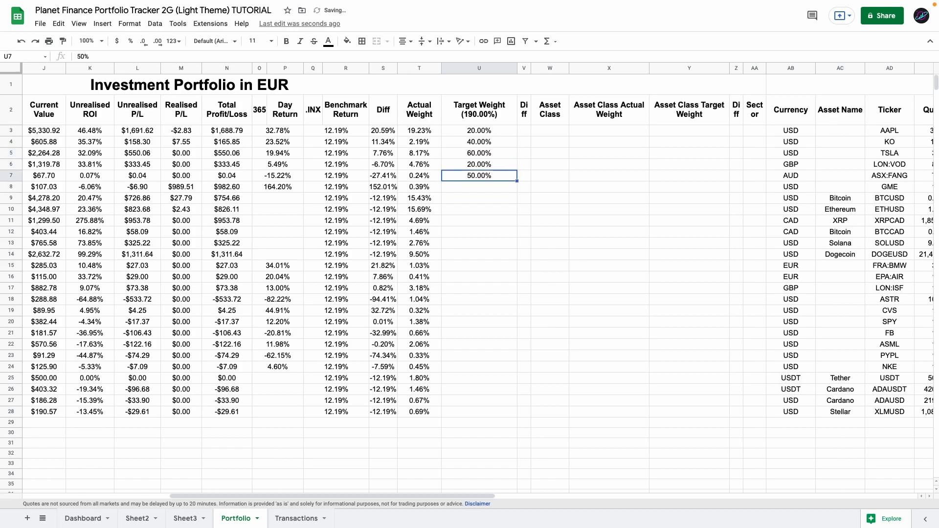
Undo the five trial target weight entries in U3:U7.
key(ctrl+z)
key(ctrl+z)
key(ctrl+z)
key(ctrl+z)
key(ctrl+z)
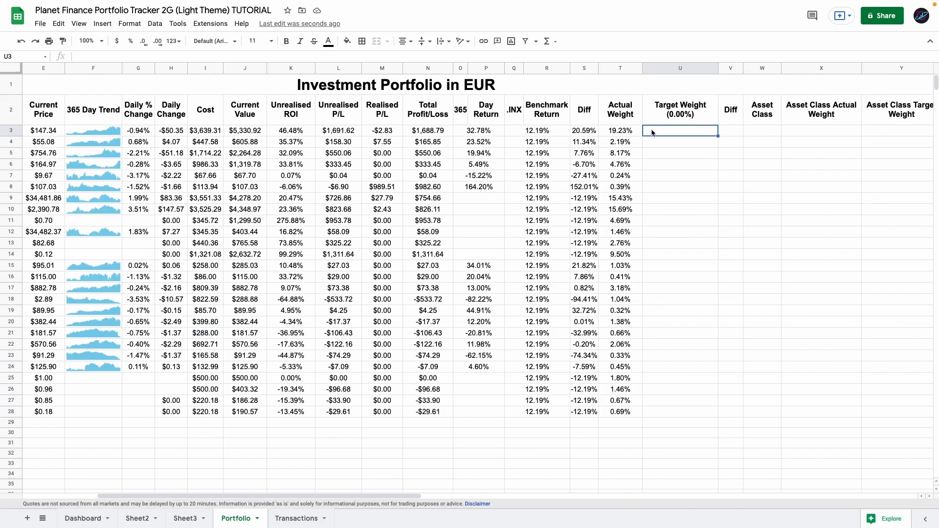
Enter target weights of 20, 50 and 30 percent in U3:U5 and return to U3.
text(20)
key(Return)
text(50)
key(Return)
text(30)
key(Return)
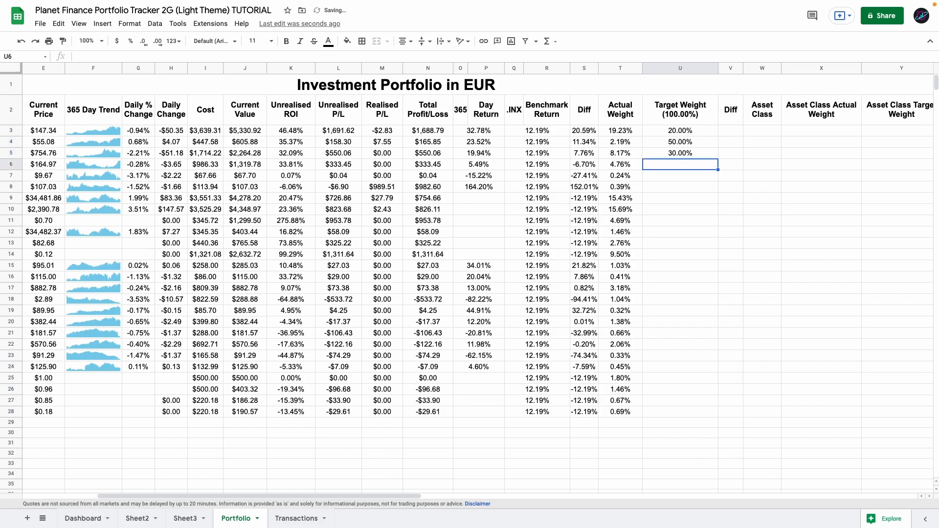
key(Up)
key(Up)
key(Up)
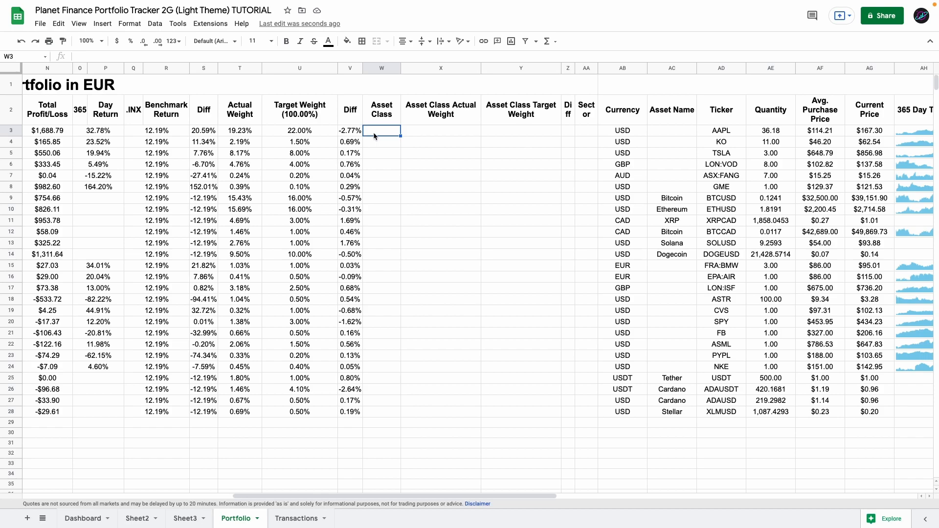
Link the Asset Class column from W3 down to the asset class column of the original-currencies table.
text(=)
key(Right)
key(Right)
key(Right)
key(Right)
key(Right)
key(Right)
key(Right)
key(Right)
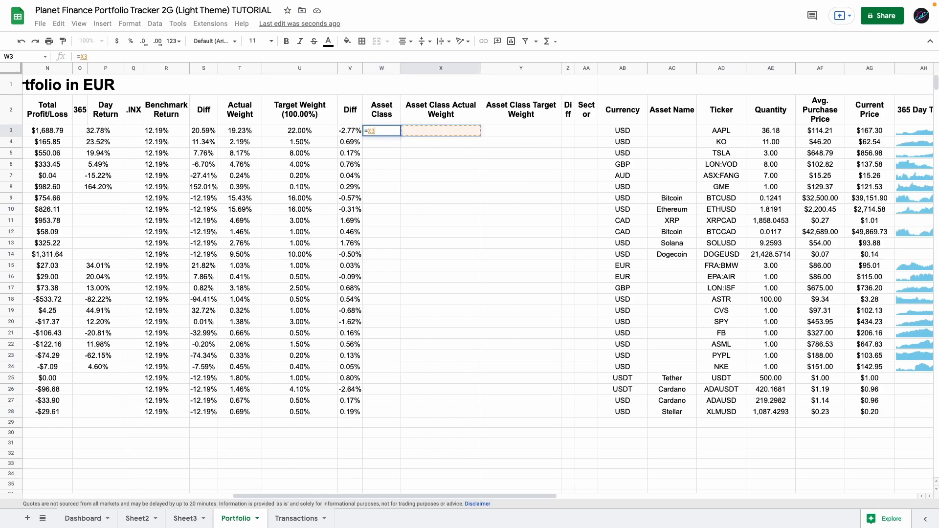
key(Right)
key(Right)
key(Right)
key(Right)
key(Right)
key(Right)
key(Right)
key(Right)
key(Right)
key(Right)
key(Right)
key(Right)
key(Right)
key(Right)
key(Right)
key(Right)
key(Right)
key(Right)
key(Right)
key(Right)
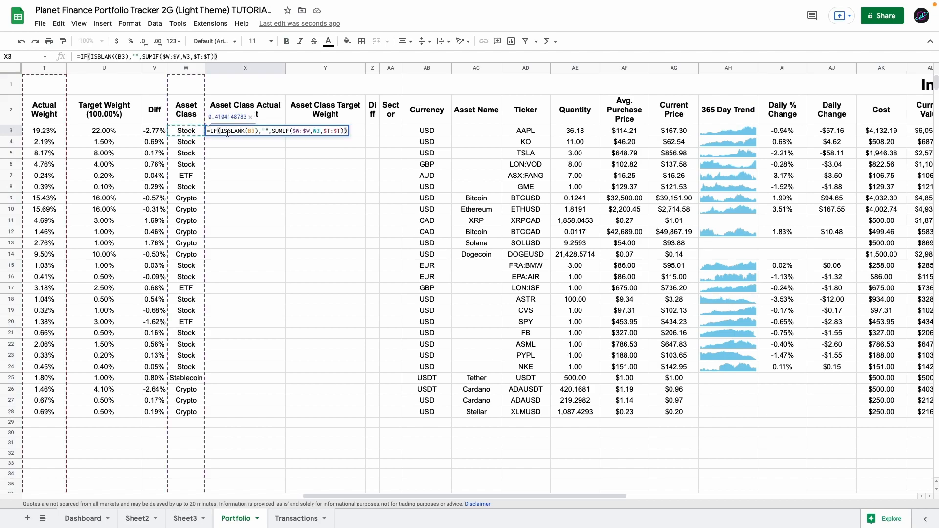
Enter =IF(ISBLANK(B3),"",SUMIF($W:$W,W3,$T:$T)) as the Asset Class Actual Weight in X3 and format it as a percentage.
key(Return)
key(Up)
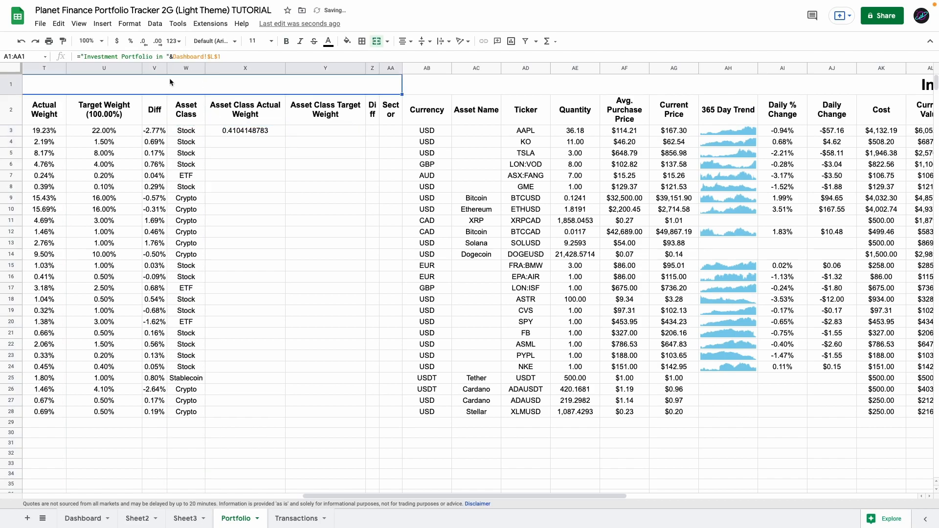
click(130, 41)
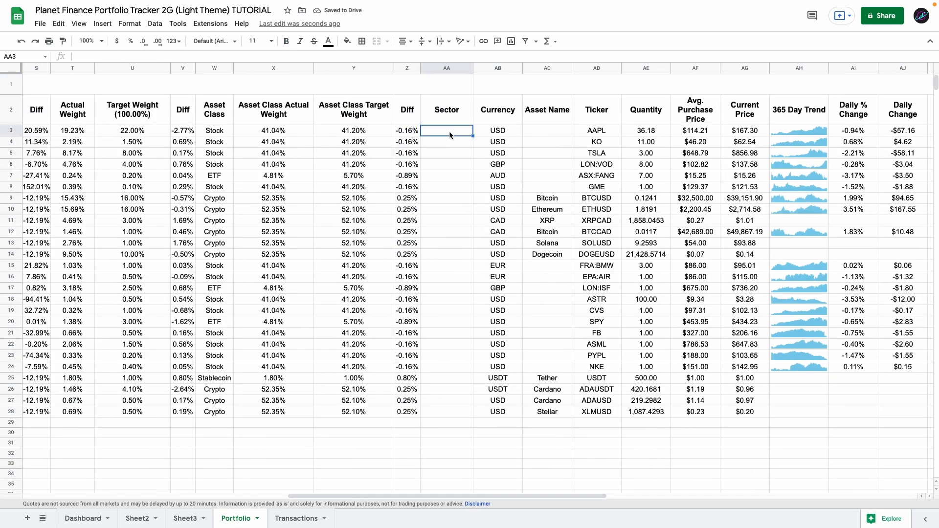
Link the Sector column from AA3 down to the original-currencies table's sector column with =BC3.
text(=)
key(Right)
key(Right)
key(Right)
key(Right)
key(Right)
key(Right)
key(Right)
key(Right)
key(Right)
key(Right)
key(Right)
key(Right)
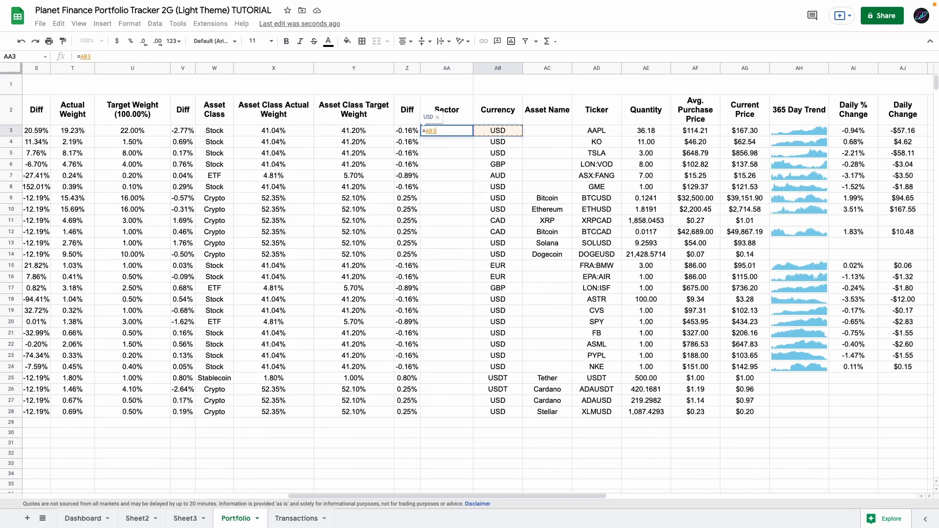
key(Right)
key(Right)
key(Right)
key(Right)
key(Right)
key(Right)
key(Right)
key(Right)
key(Right)
key(Right)
key(Right)
key(Right)
key(Right)
key(Right)
key(Right)
key(Right)
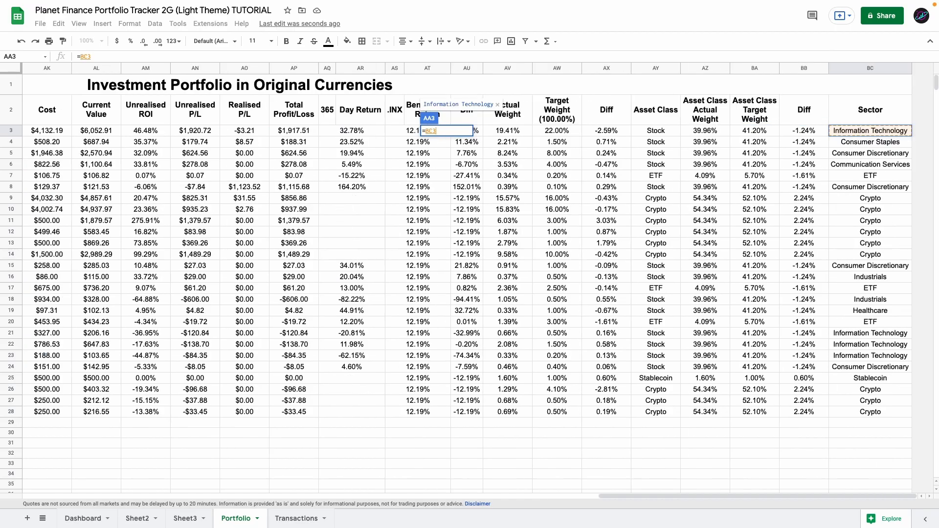
key(Return)
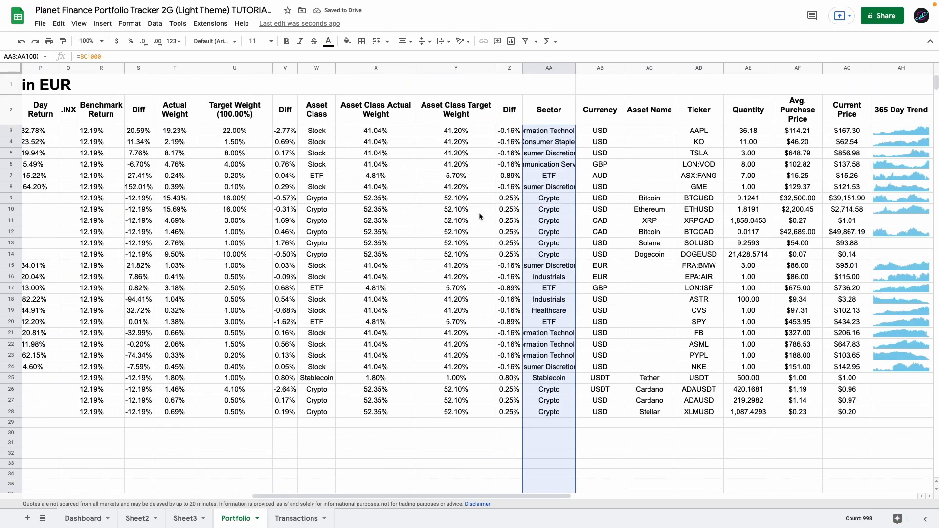
Adjust column widths across the base-currency and original-currencies tables so their headers and values fit.
scroll(480, 215, left, 15)
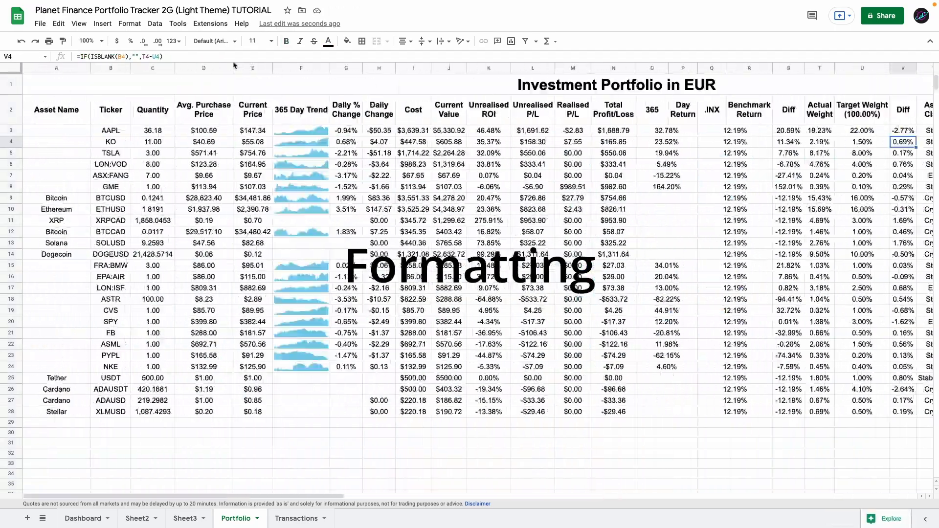
scroll(483, 185, right, 15)
click(738, 152)
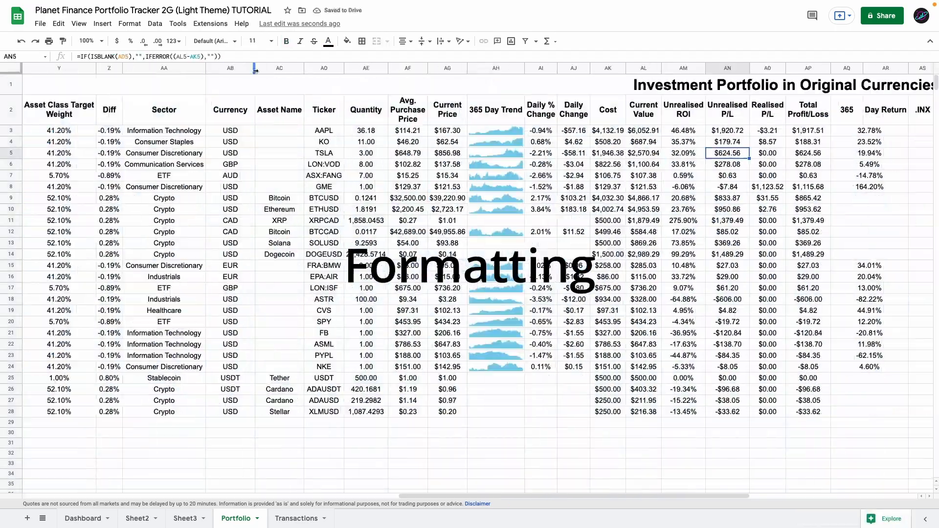
click(284, 164)
scroll(482, 185, right, 10)
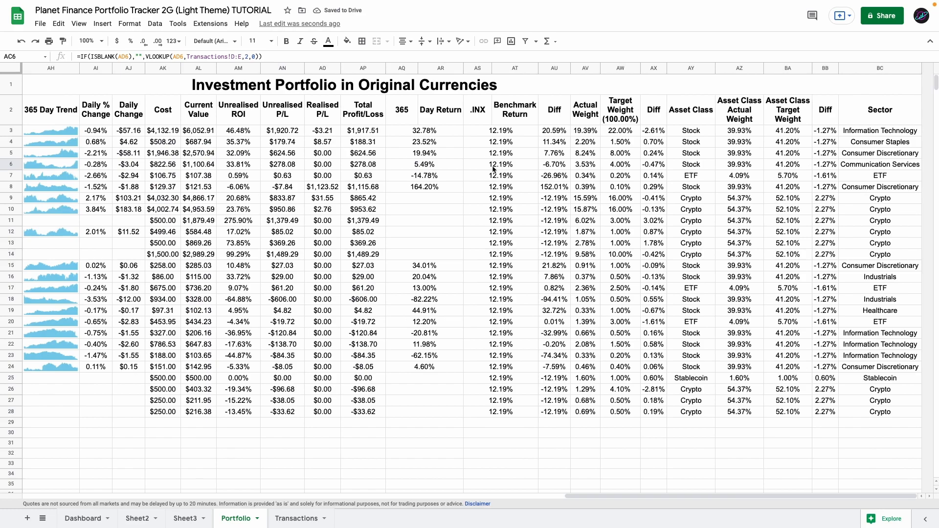
Examine the target weight and asset class weight columns and their formulas in the original-currencies and base-currency tables.
drag(451, 94, 492, 298)
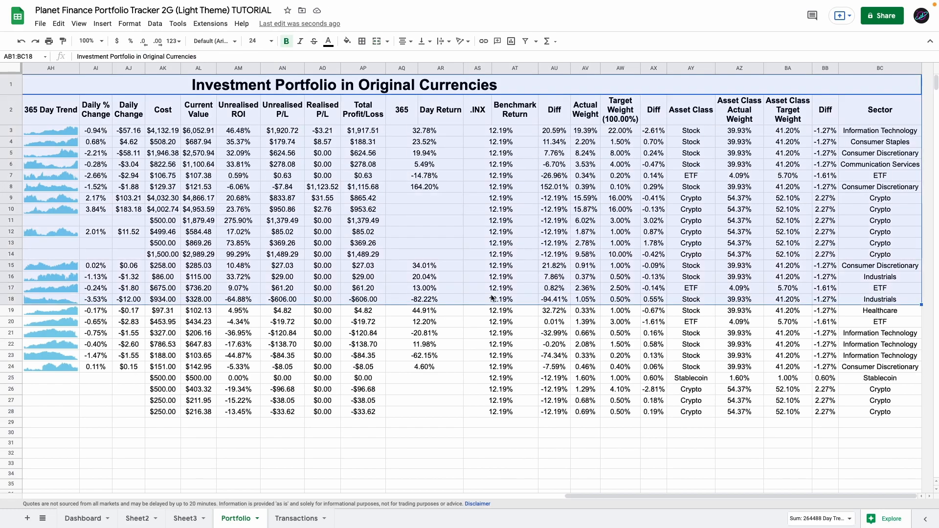
click(719, 134)
click(625, 131)
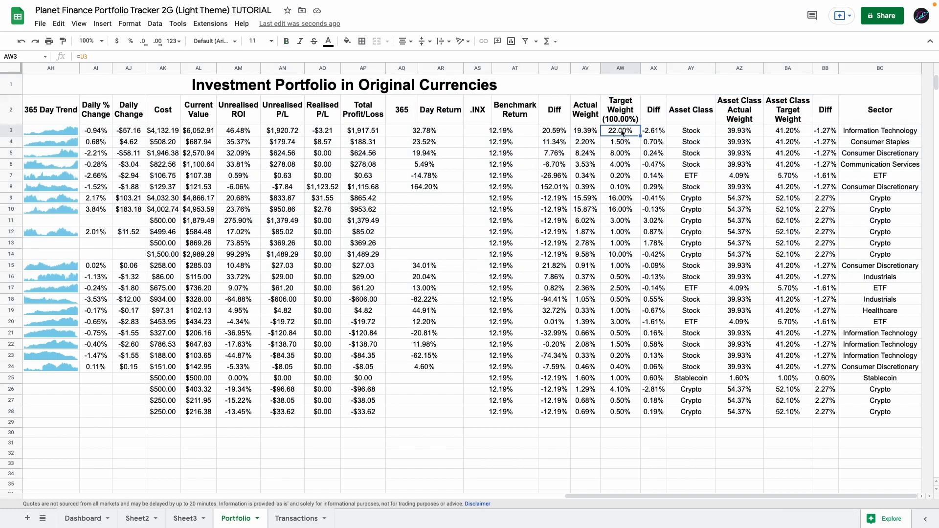
scroll(615, 135, left, 18)
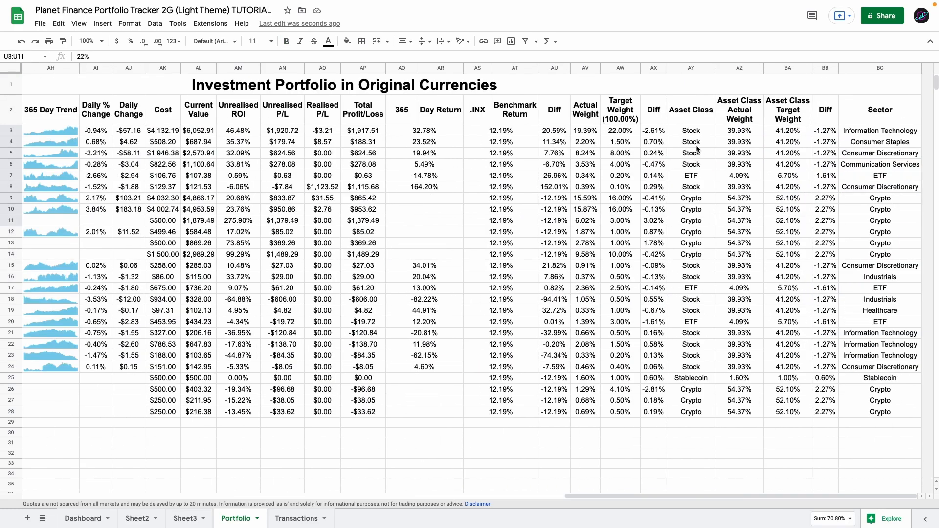
drag(738, 132, 740, 191)
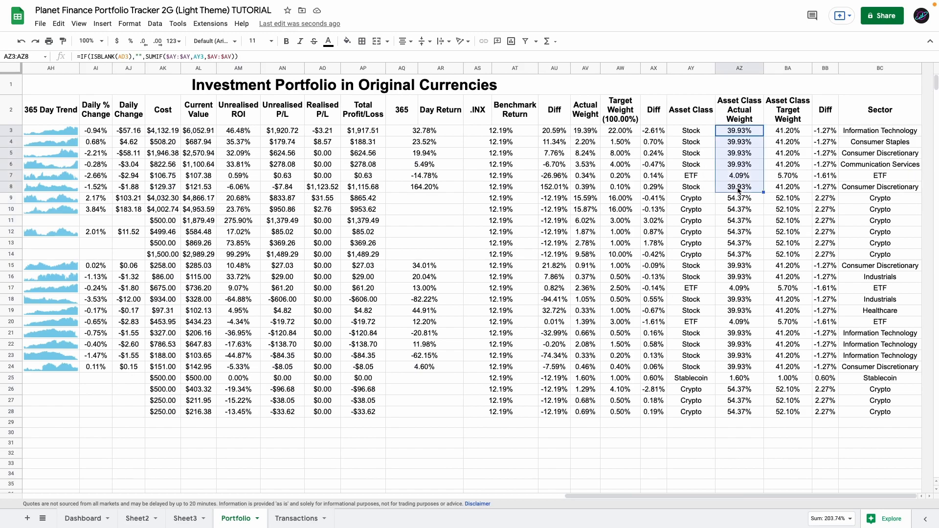
drag(776, 133, 783, 232)
click(781, 188)
scroll(782, 191, left, 13)
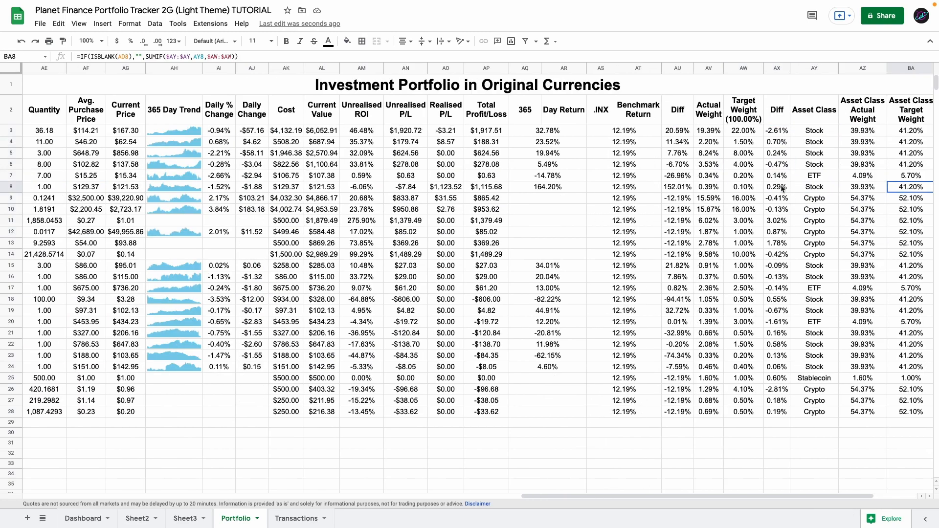
scroll(680, 169, left, 15)
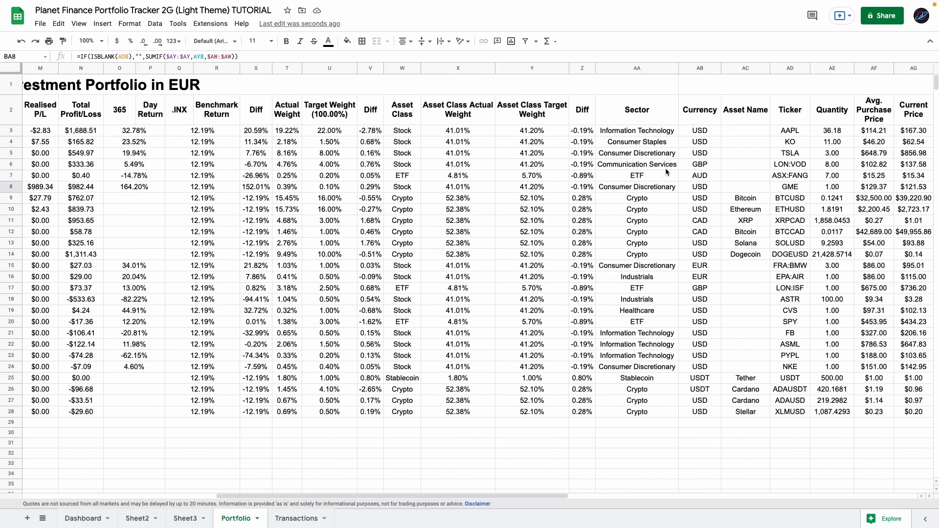
Examine the formatted title, headers, daily change and unrealised profit columns of the base-currency portfolio table.
key(ctrl+Home)
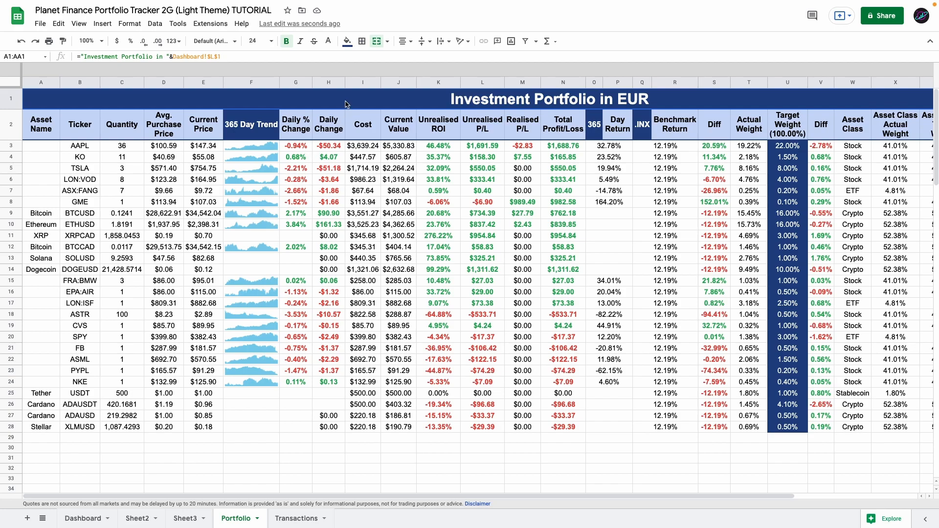
drag(333, 122, 562, 125)
click(563, 125)
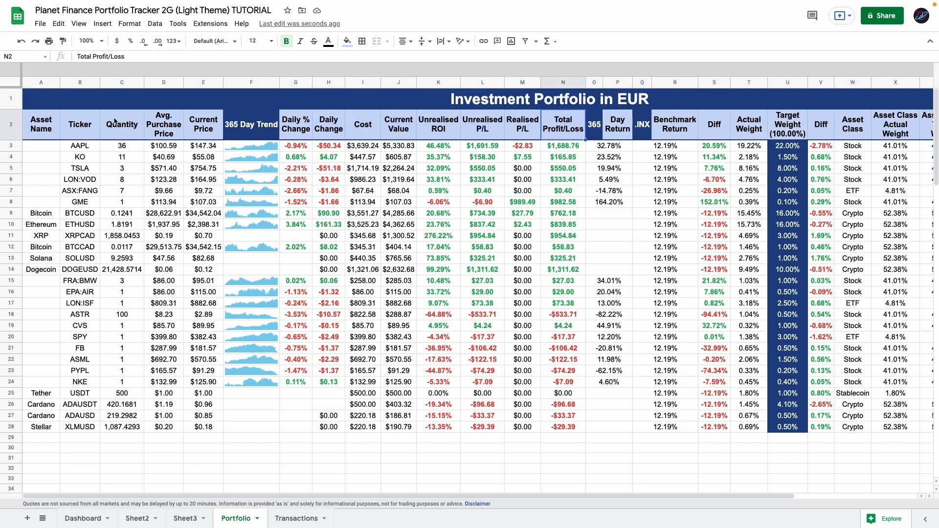
drag(299, 146, 329, 258)
drag(430, 144, 477, 259)
click(488, 190)
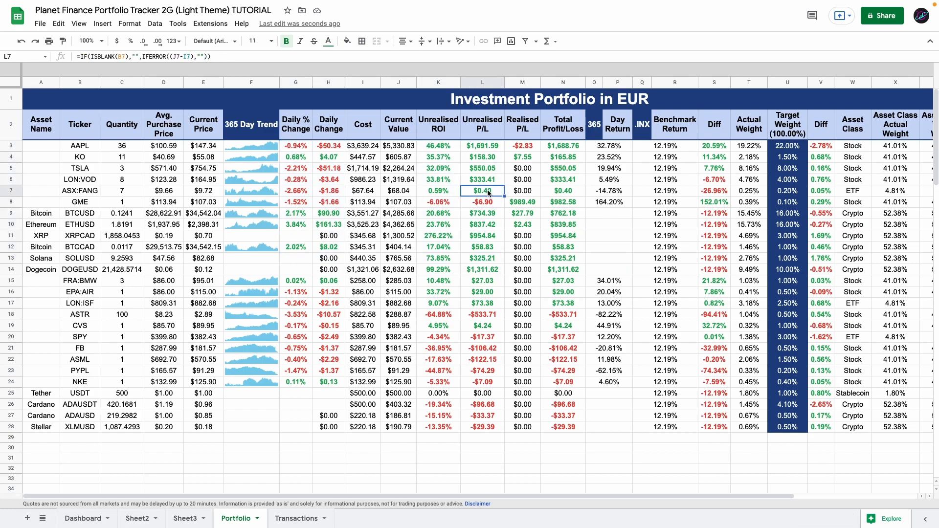
Review the conditional format rules that apply to the Daily % Change column and the Target Weight column.
mouse_move(308, 149)
mouse_down()
mouse_move(325, 157)
mouse_move(343, 313)
mouse_move(307, 148)
mouse_up()
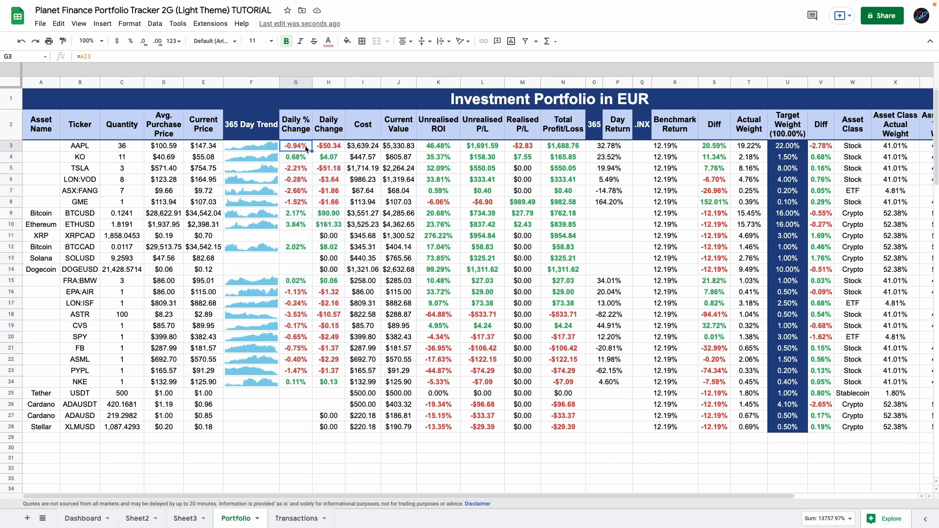
click(135, 26)
click(158, 191)
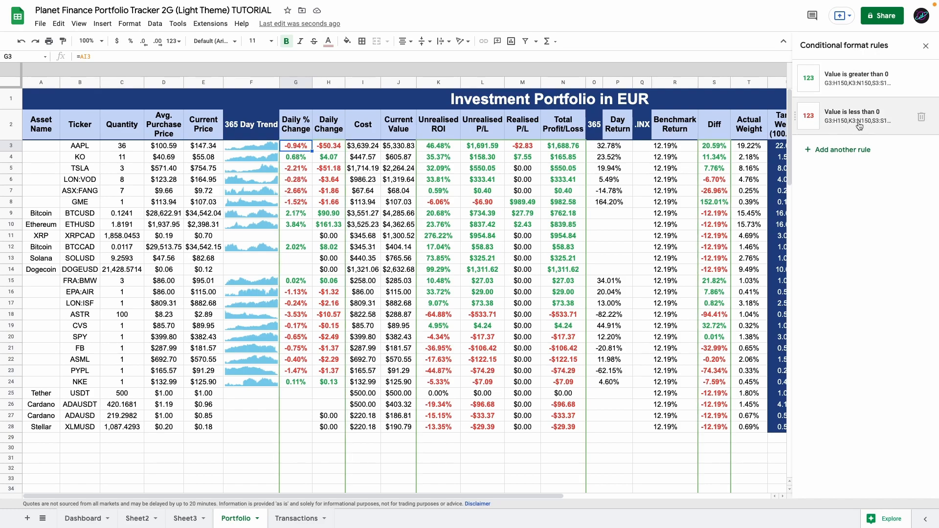
scroll(386, 210, right, 2)
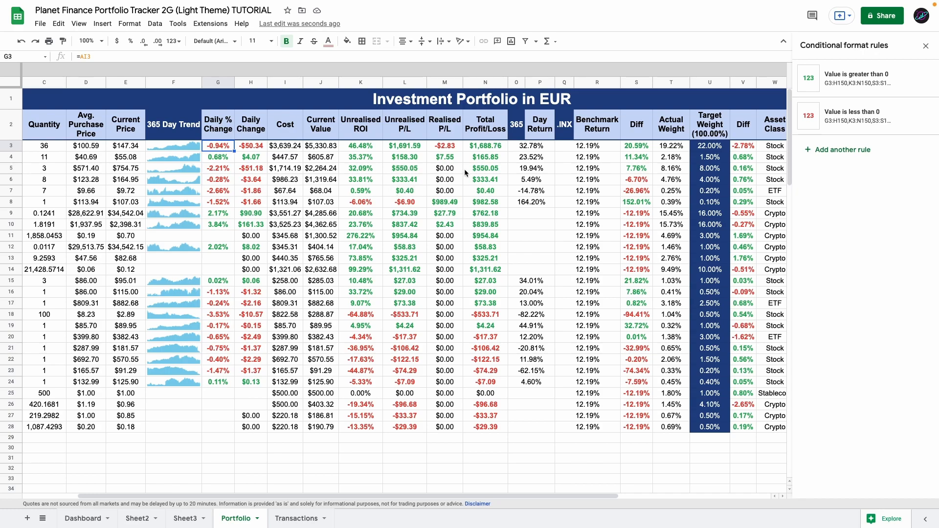
scroll(465, 168, left, 1)
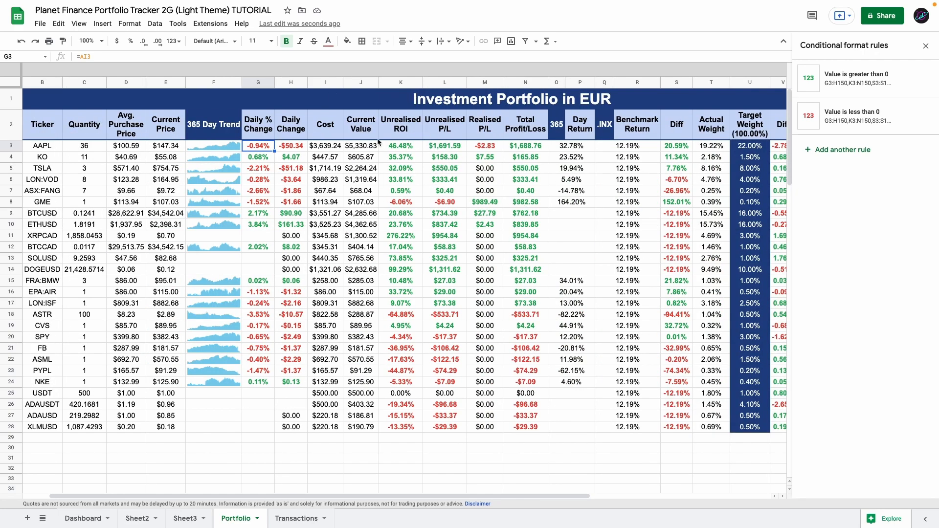
scroll(643, 190, right, 2)
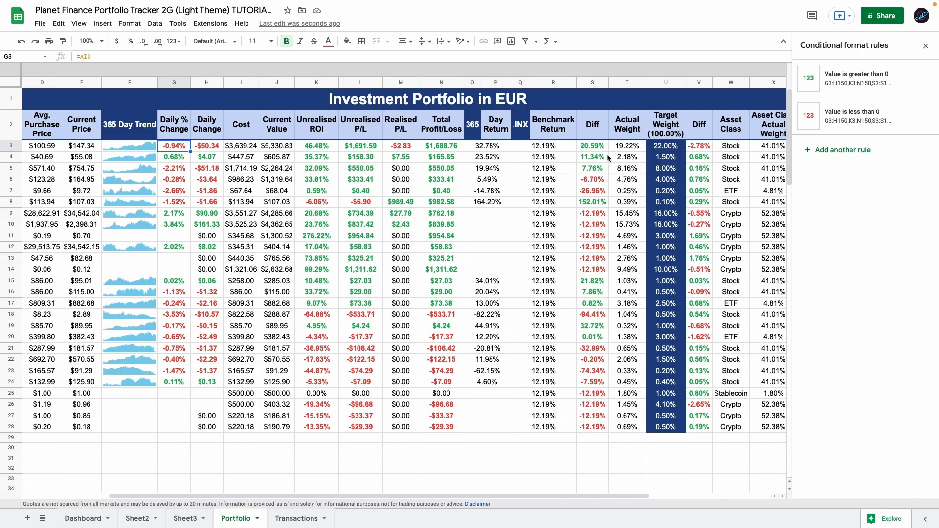
scroll(607, 154, right, 3)
click(537, 150)
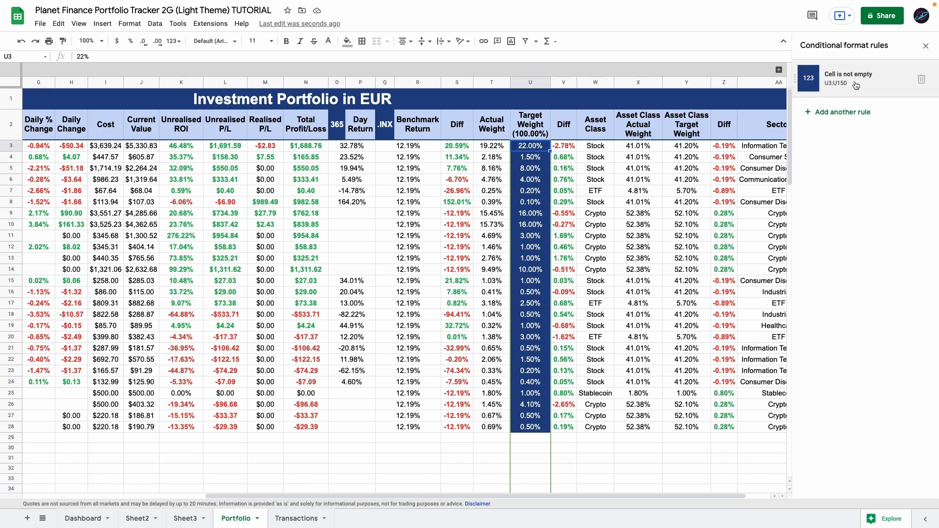
Try an extra target weight of 50% in U29, then undo the entry.
click(530, 439)
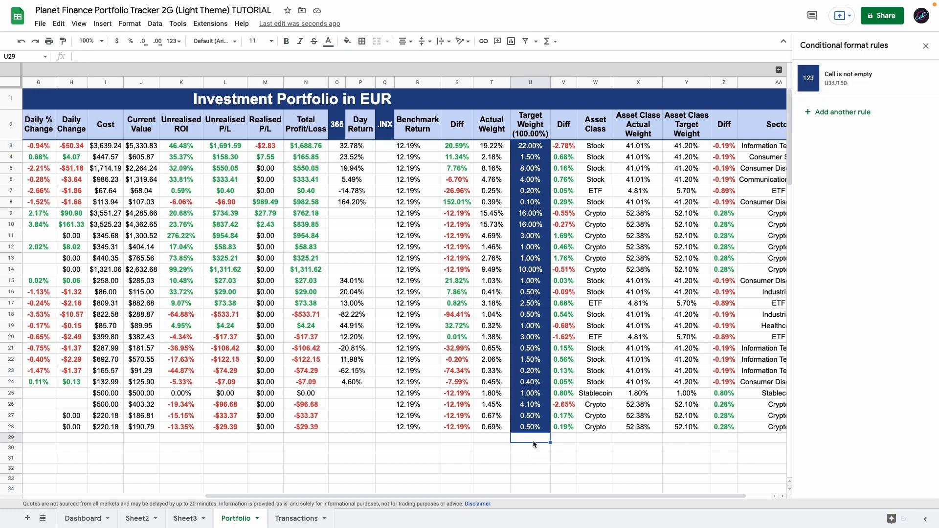
text(50%)
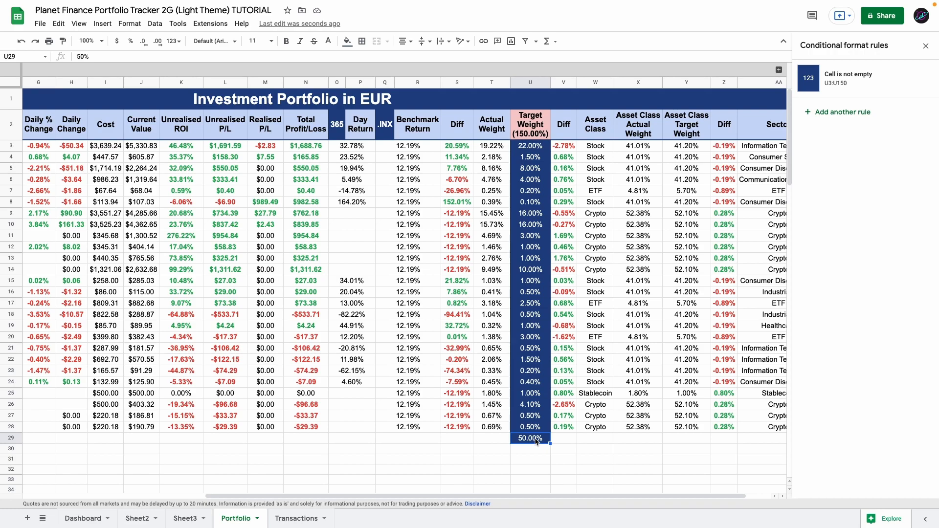
key(ctrl+z)
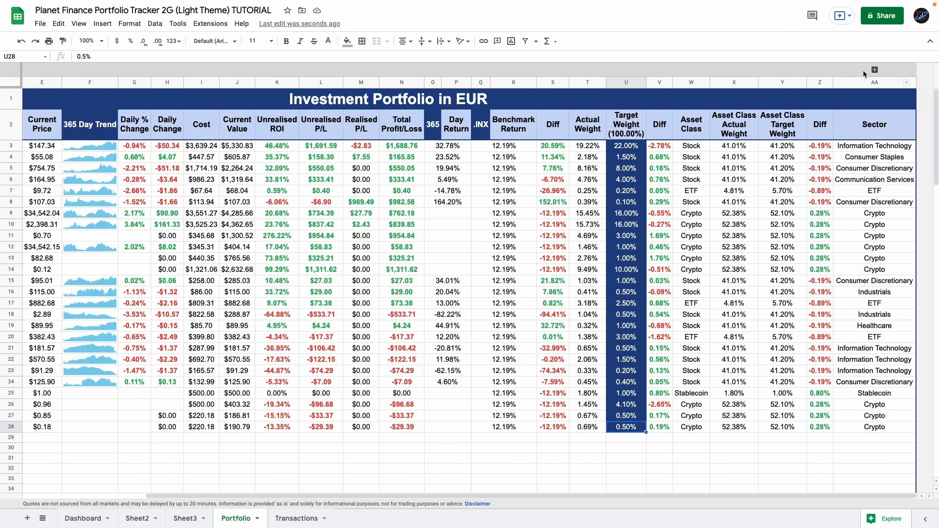
Expand the collapsed original-currencies columns and compare the header and data formatting of both portfolio tables.
click(874, 70)
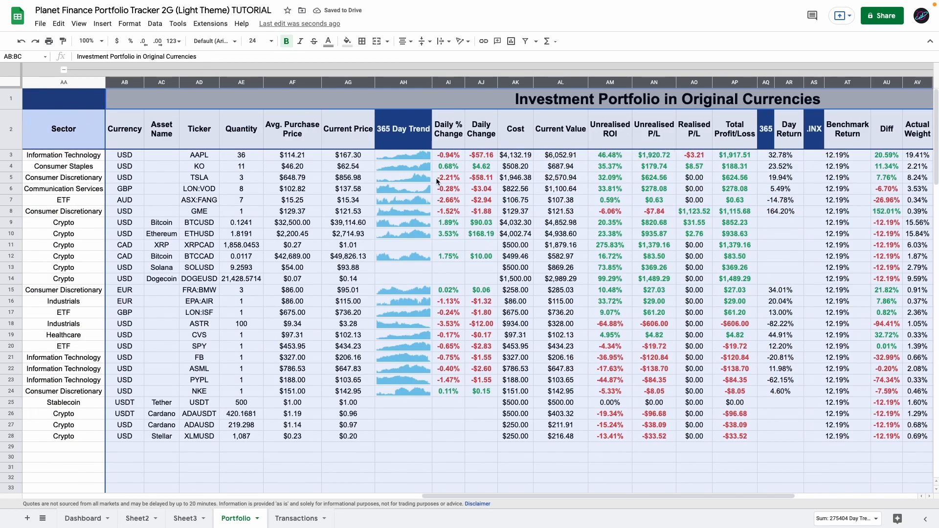
scroll(297, 161, left, 5)
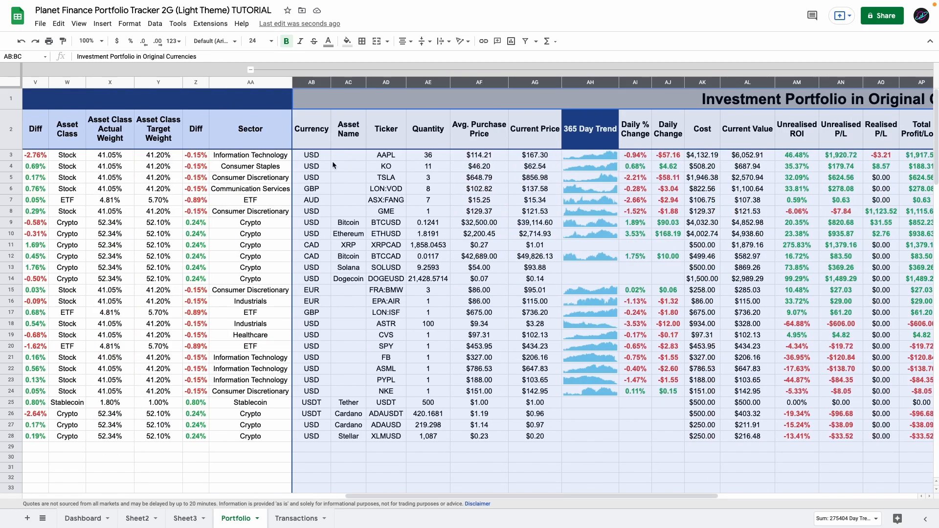
scroll(332, 165, left, 15)
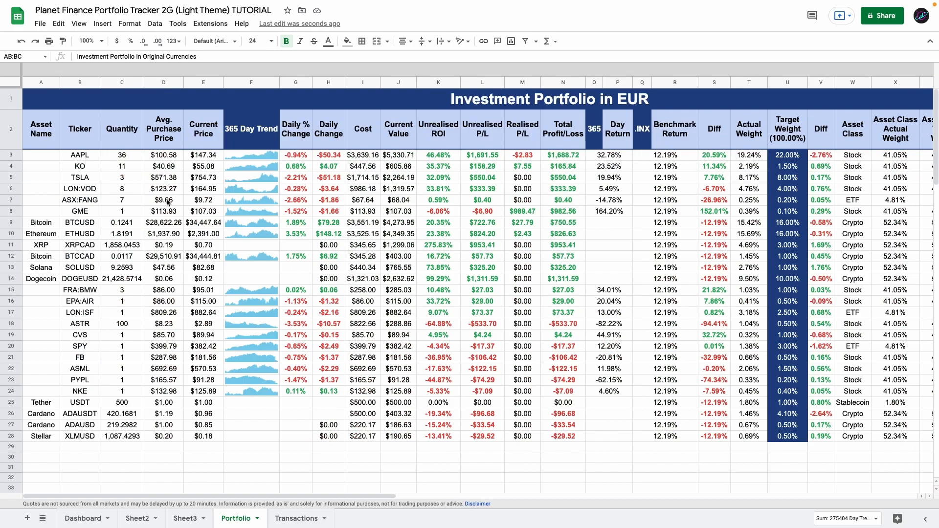
drag(33, 142, 234, 275)
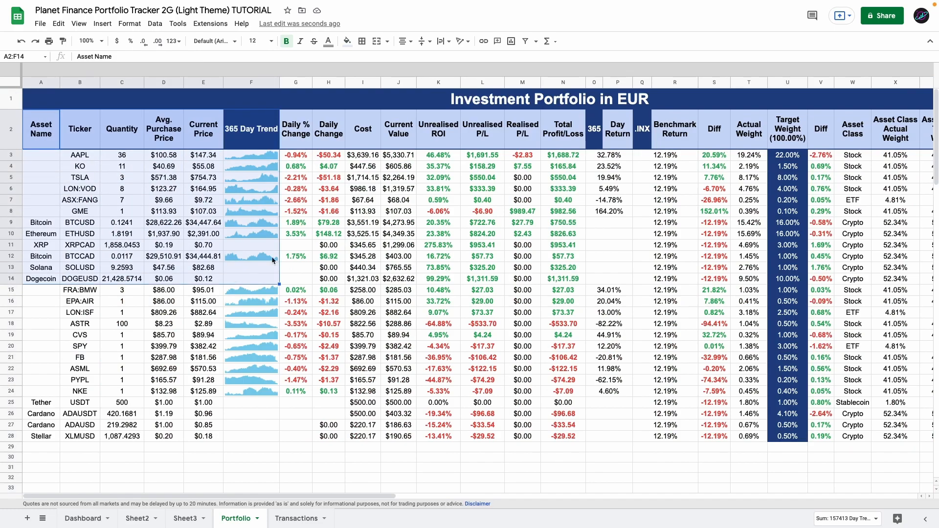
scroll(255, 266, right, 15)
drag(199, 131, 423, 313)
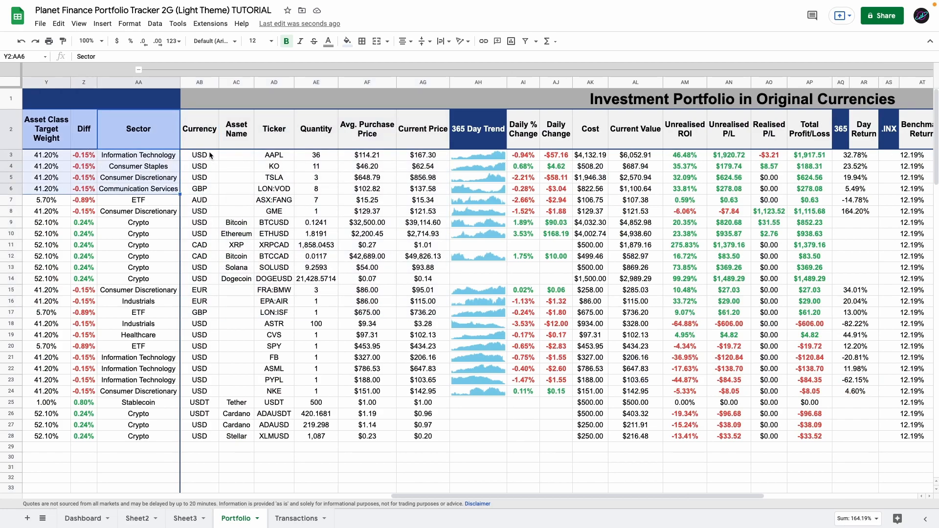
drag(199, 128, 591, 279)
click(205, 130)
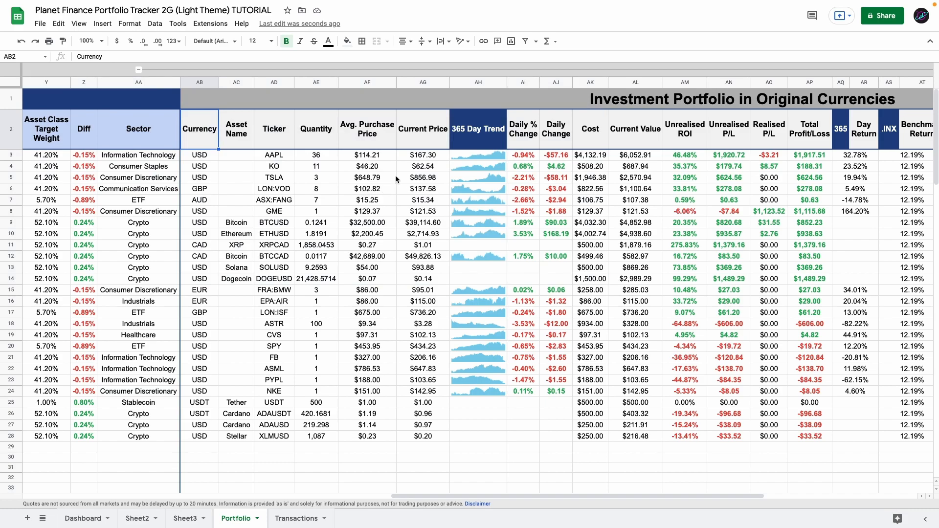
drag(368, 157, 385, 283)
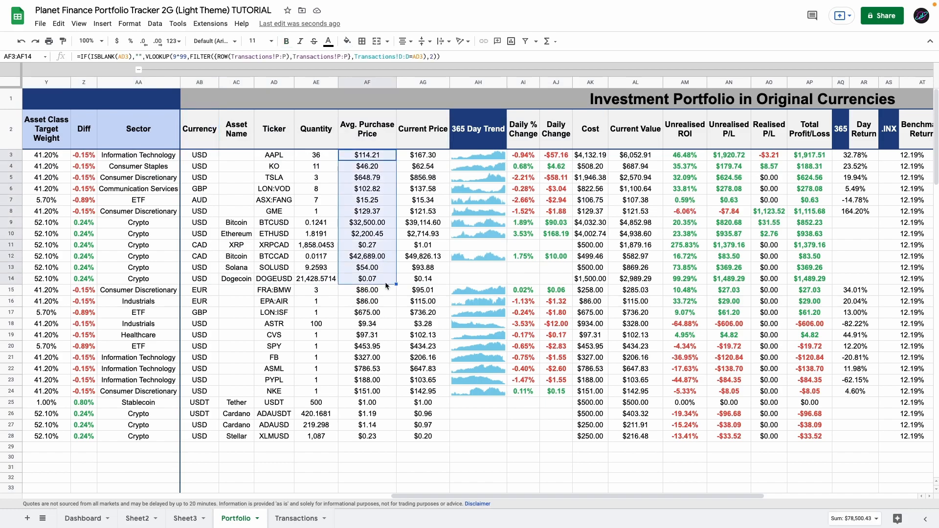
click(371, 135)
scroll(260, 98, left, 1)
Group columns AB through BC, which hold the original-currencies table.
click(248, 82)
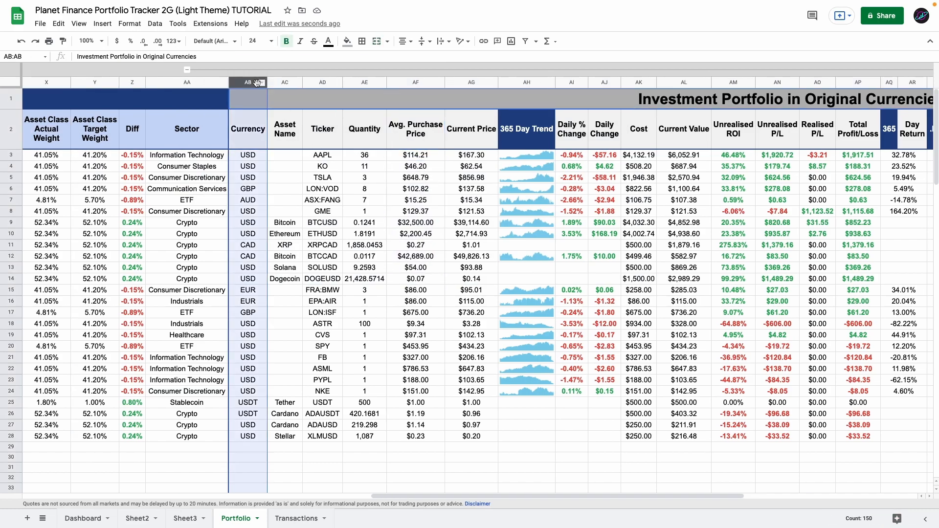
key(super+shift+Right)
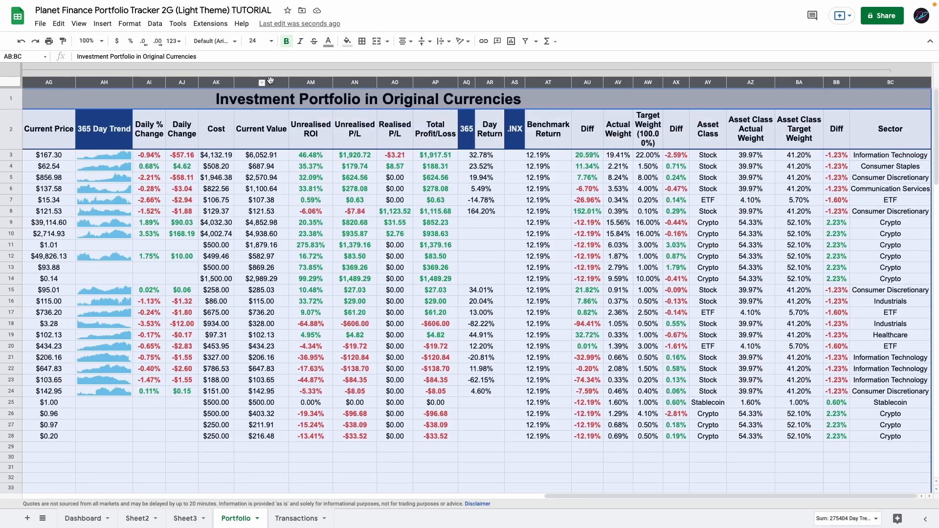
right_click(268, 82)
mouse_move(398, 376)
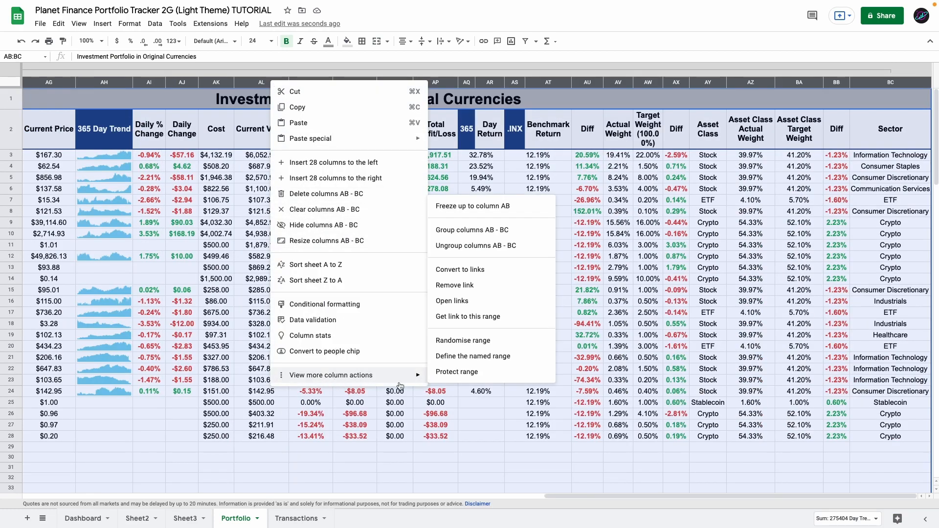
click(468, 234)
Collapse the original-currencies column group, expand it once, and collapse it again.
scroll(213, 122, left, 3)
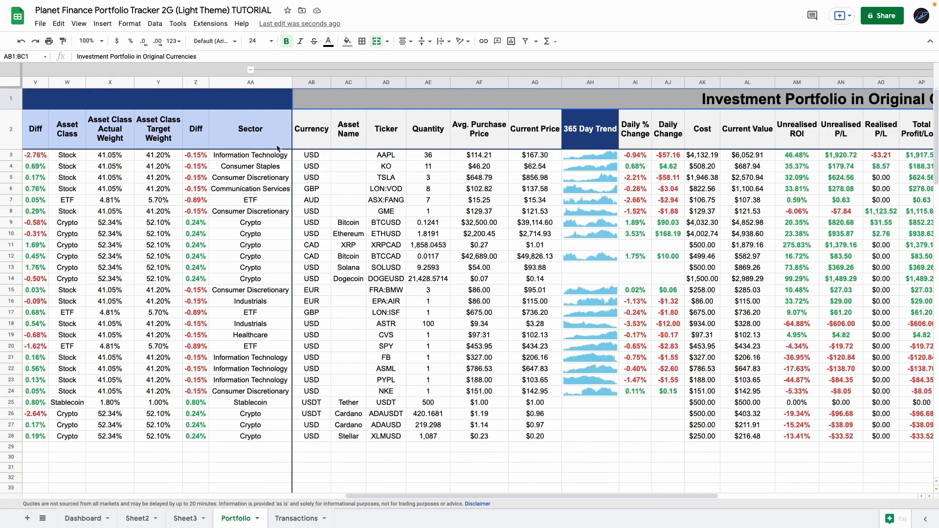
click(253, 69)
scroll(251, 83, left, 3)
scroll(251, 83, right, 3)
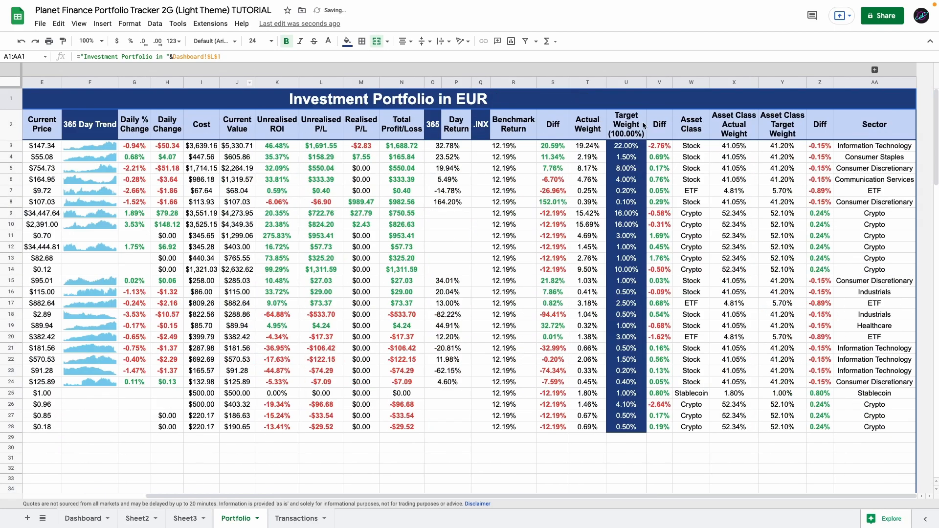
click(876, 70)
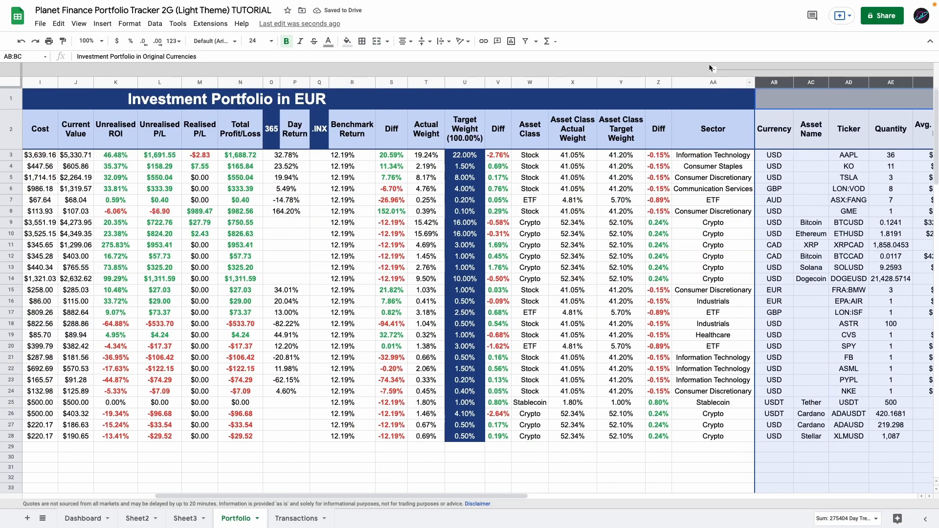
click(714, 70)
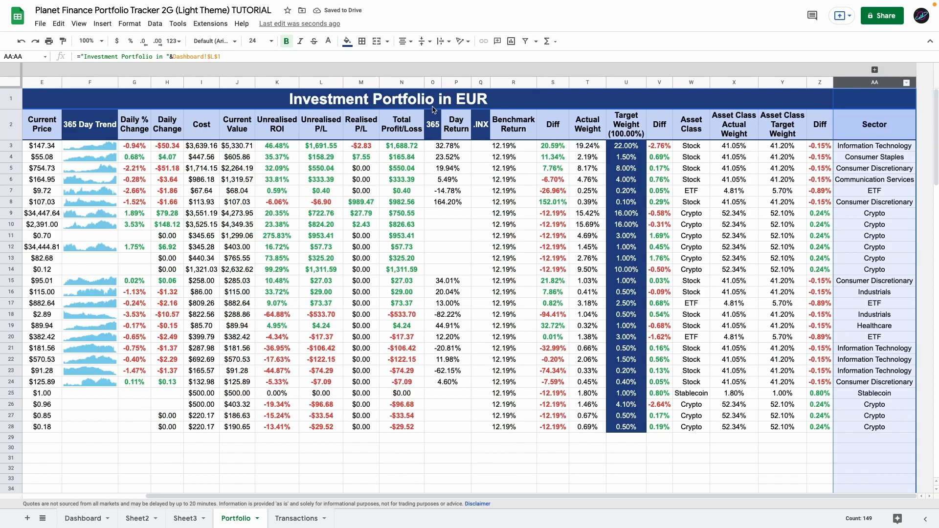
Freeze the Portfolio sheet up to row 2 and scroll through the rows to check the fixed headers.
scroll(433, 109, left, 4)
click(41, 124)
click(79, 23)
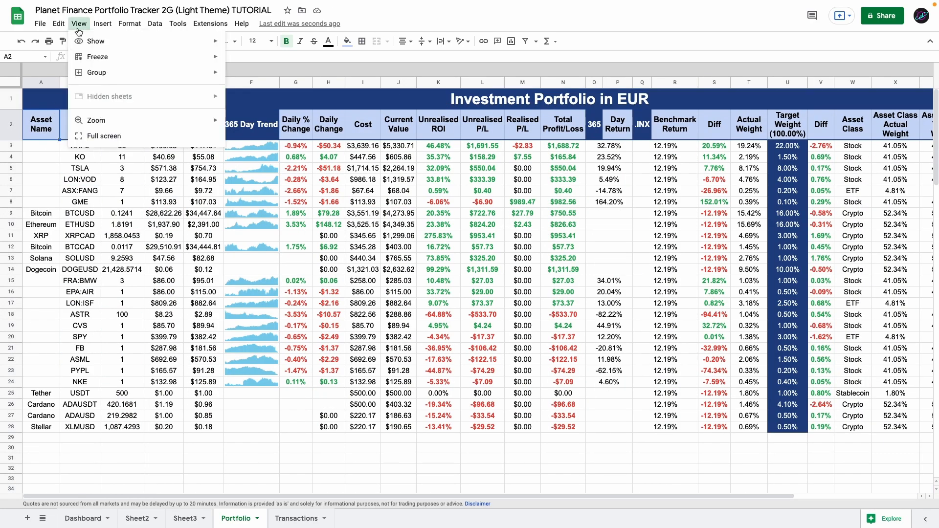
click(249, 104)
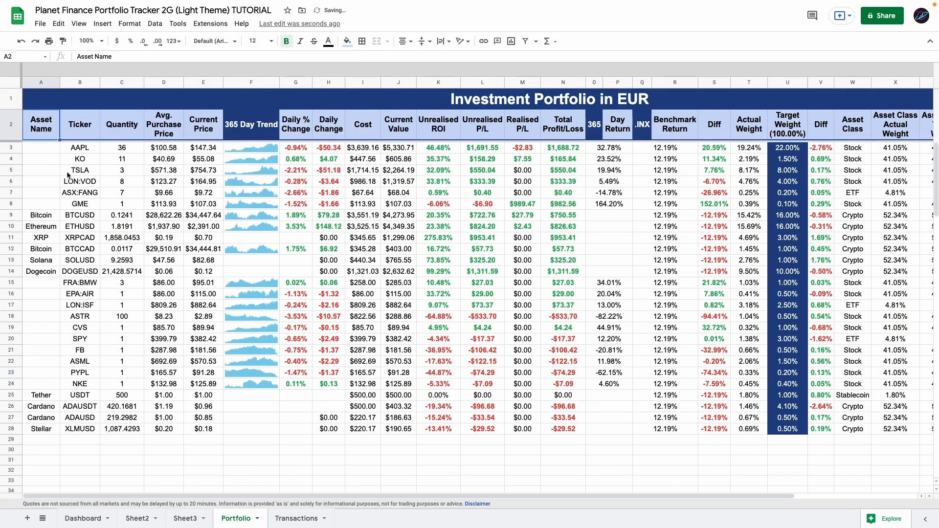
click(67, 173)
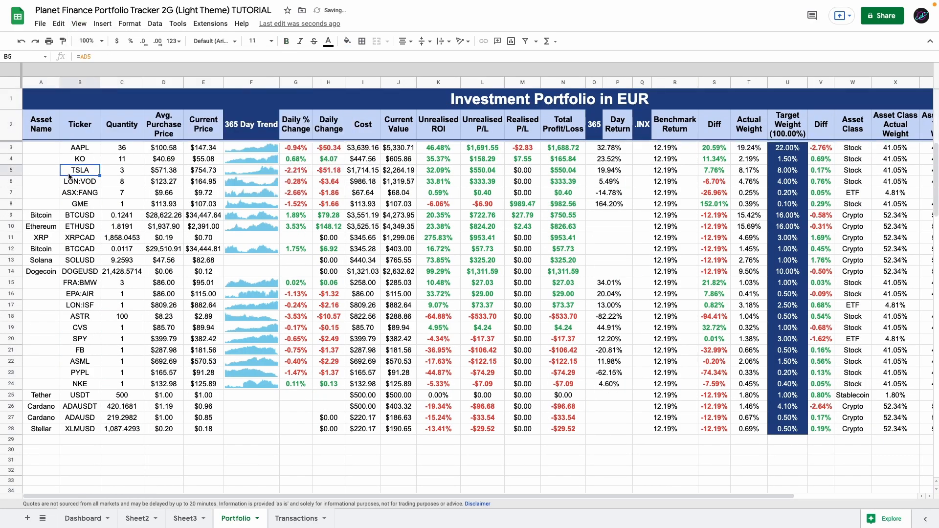
scroll(79, 179, down, 1)
scroll(111, 197, down, 5)
scroll(158, 215, up, 6)
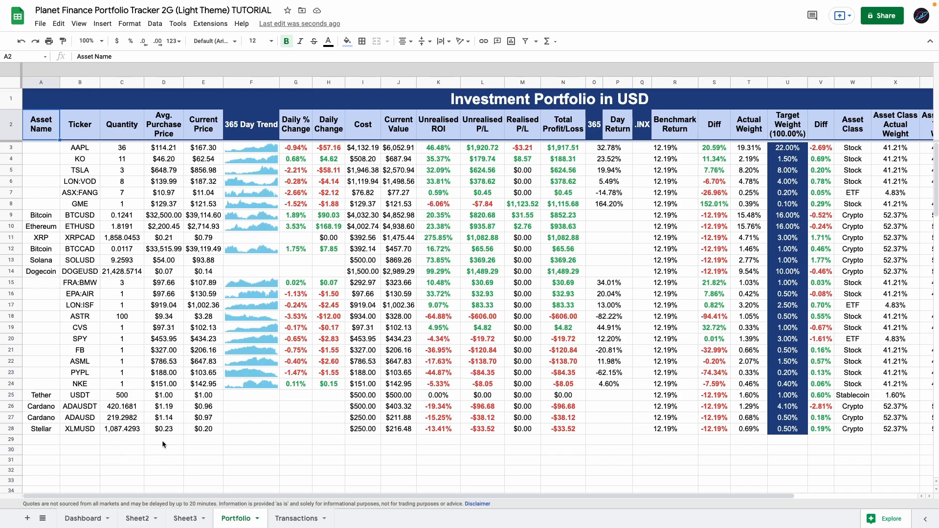
Rename Sheet3 as Filtered Portfolio.
double_click(183, 519)
text(Filtered Portfolio)
key(Return)
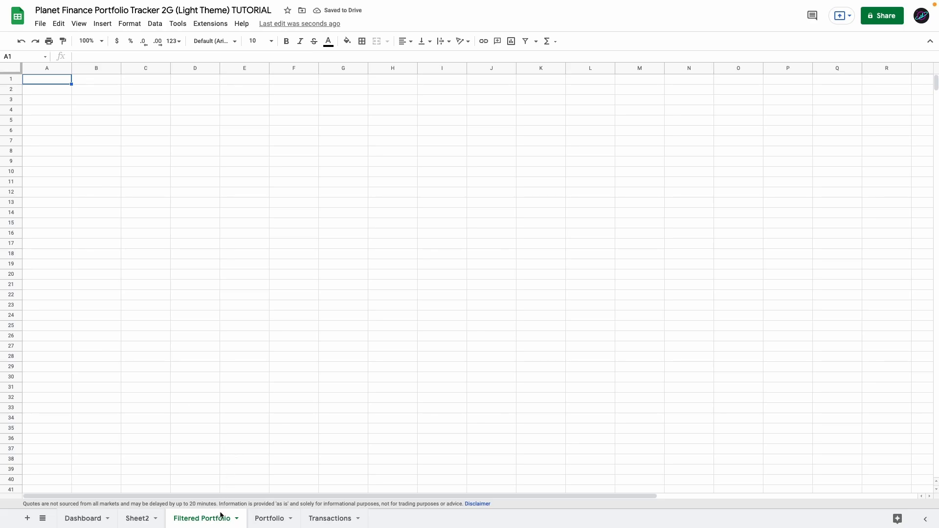
Review the Portfolio and Transactions sheets as sources, then return to the empty Filtered Portfolio sheet.
click(278, 520)
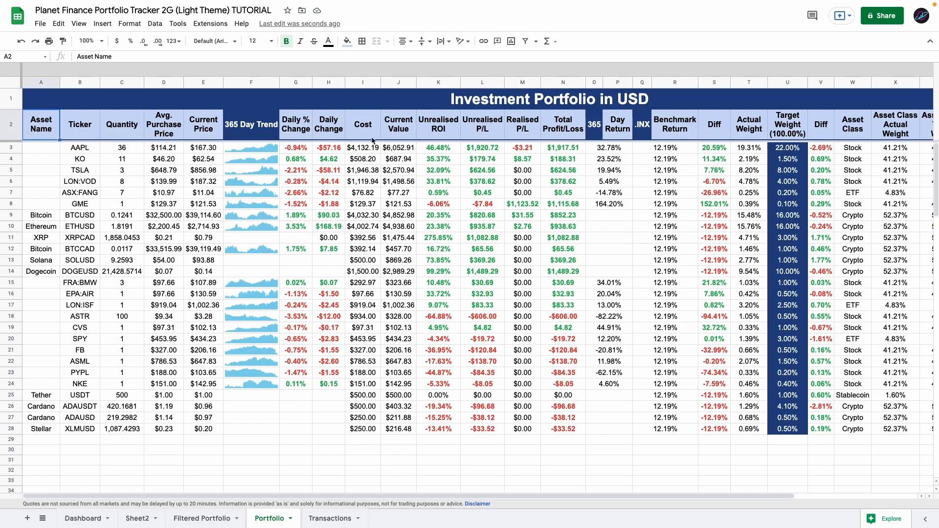
click(396, 132)
key(Home)
click(323, 523)
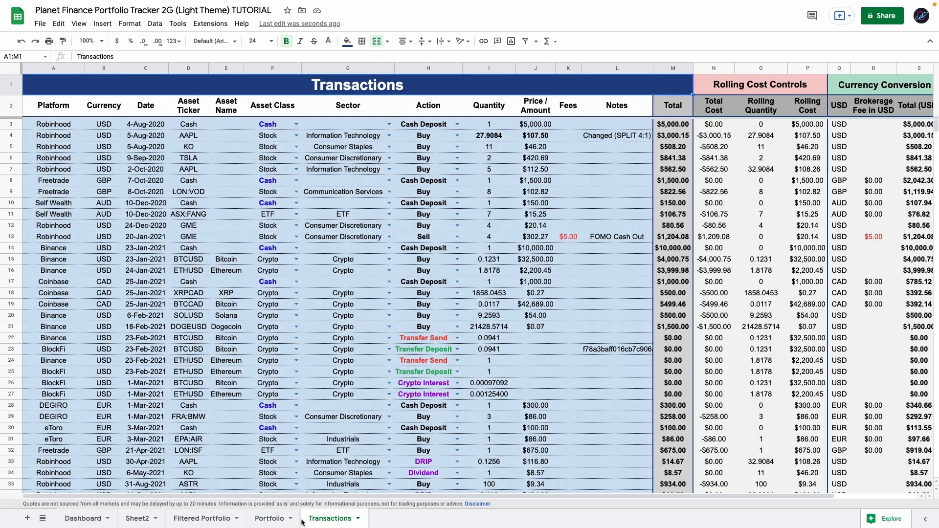
click(271, 520)
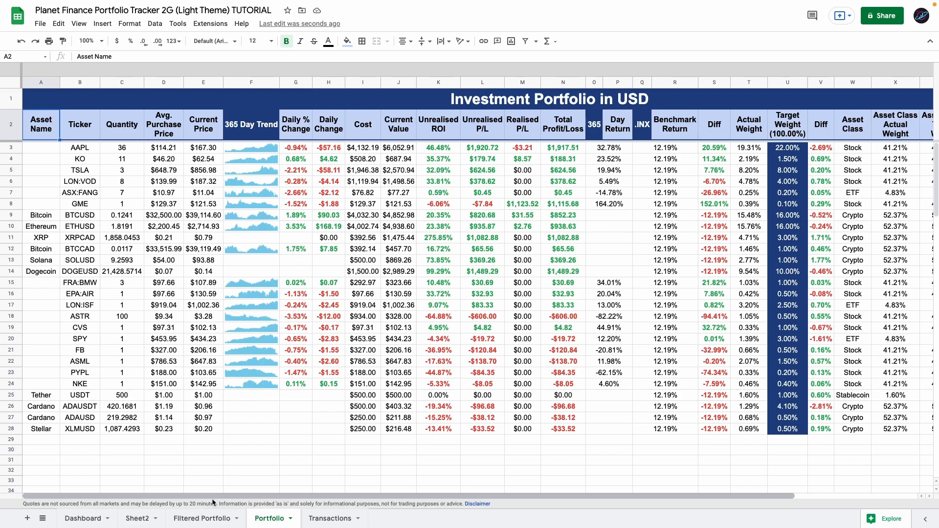
click(207, 514)
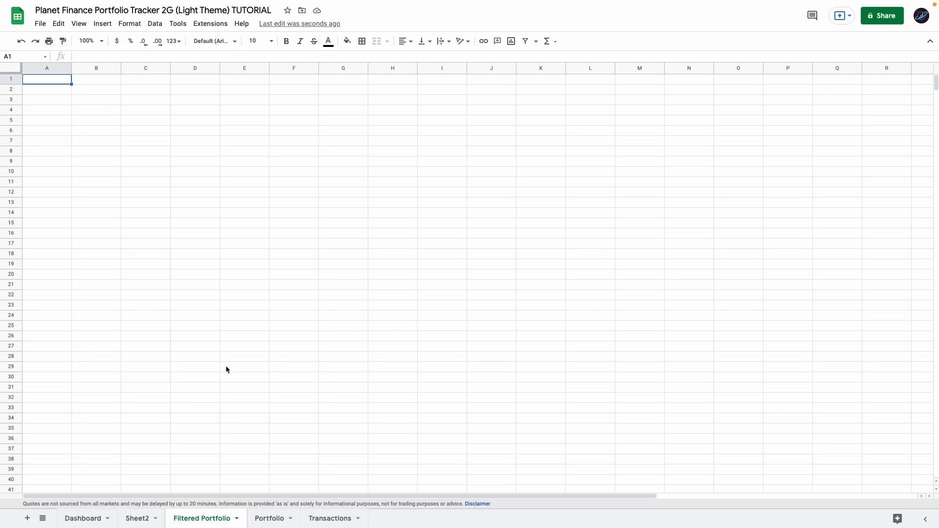
Link cell A1 of the Filtered Portfolio sheet to the Portfolio sheet's title with =Portfolio!A1.
text(=)
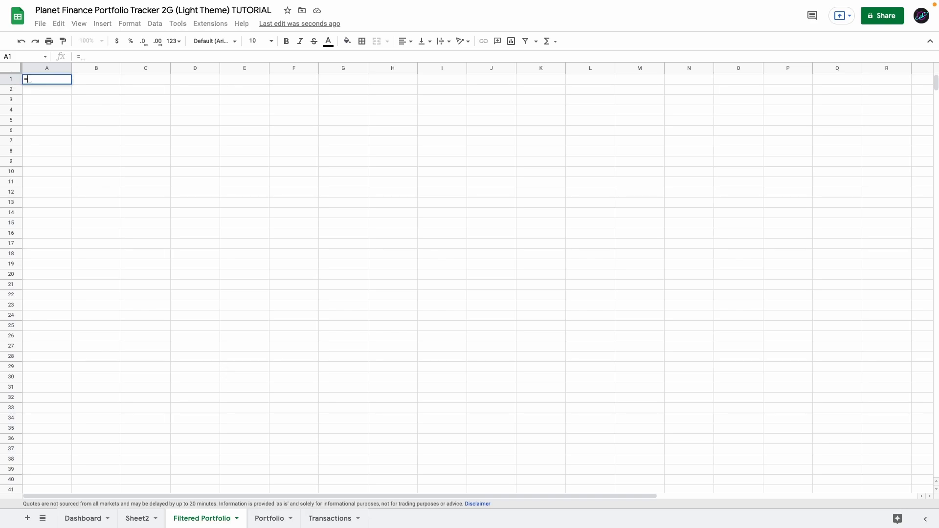
click(269, 518)
click(73, 102)
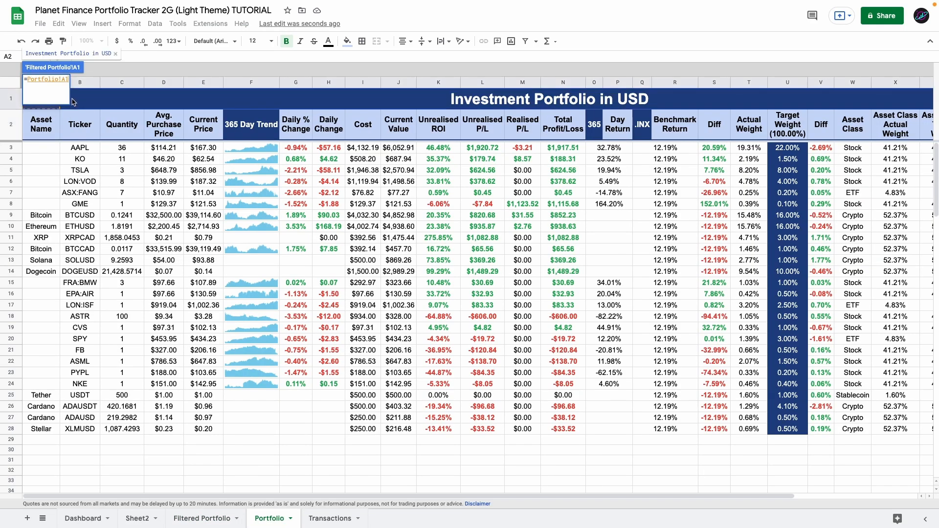
key(Return)
Check how far the Portfolio columns extend, and fill the A1 reference across row 1 to a newly added column AA in Filtered Portfolio.
click(269, 518)
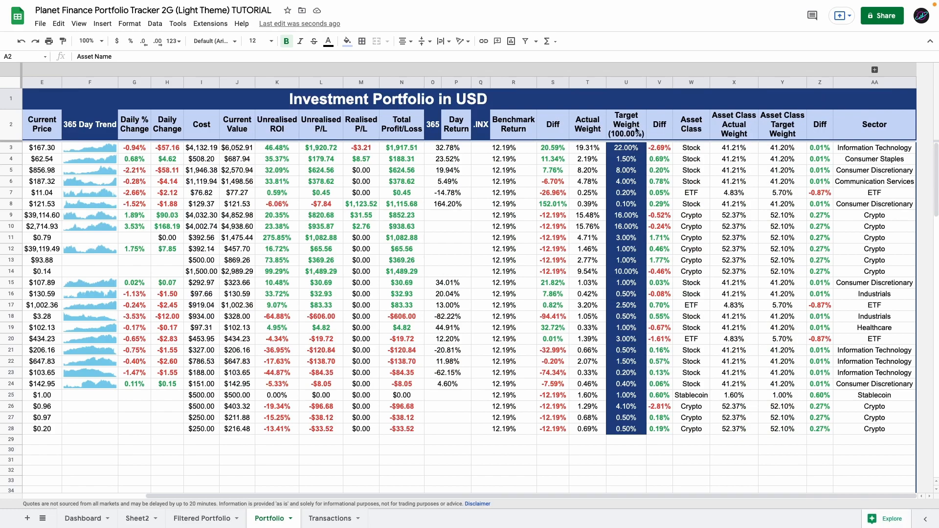
scroll(660, 142, left, 5)
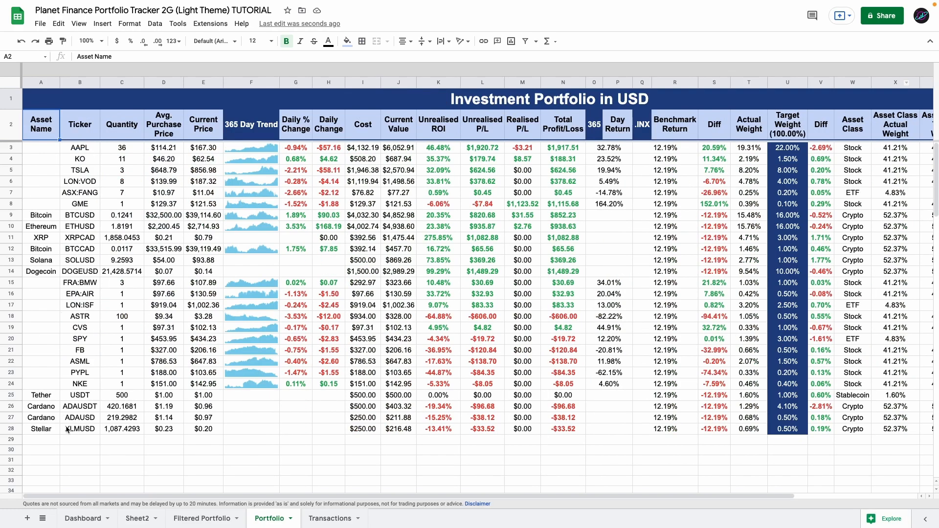
click(190, 516)
drag(71, 84, 910, 83)
right_click(887, 68)
click(827, 167)
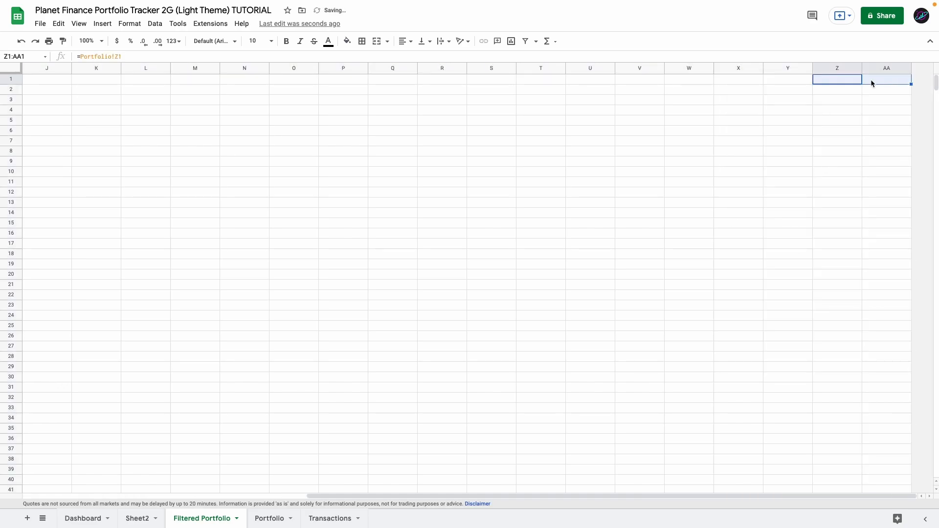
Fill the references in A1:AA1 down through row 150 and delete rows 151 to 1000.
key(Home)
shift+click(903, 80)
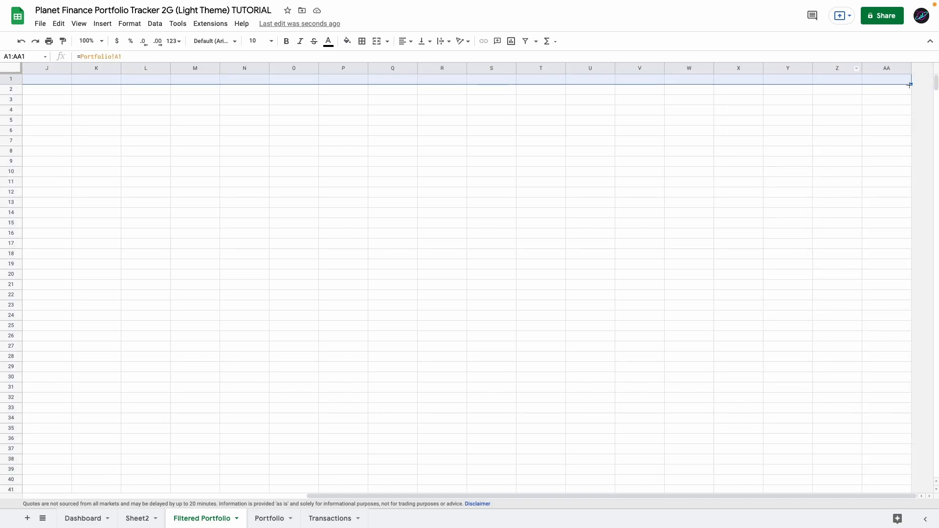
drag(910, 84, 908, 240)
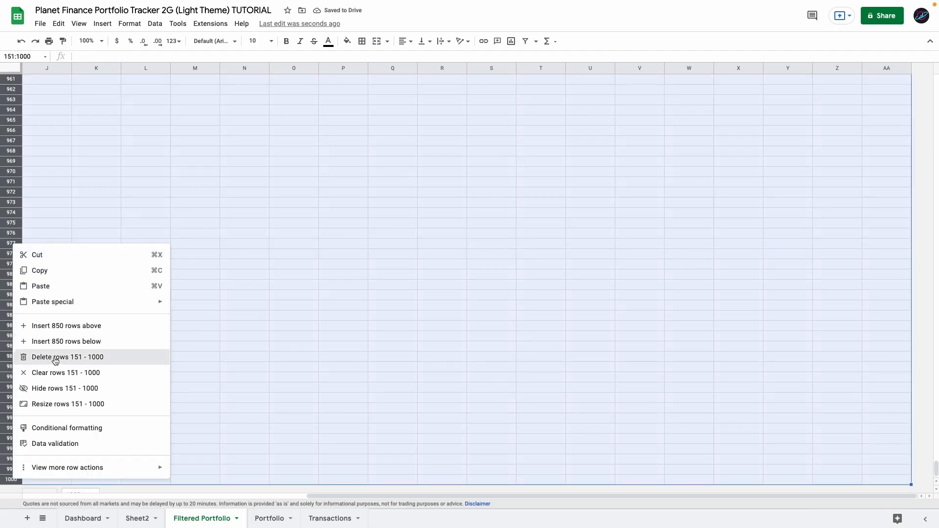
click(59, 356)
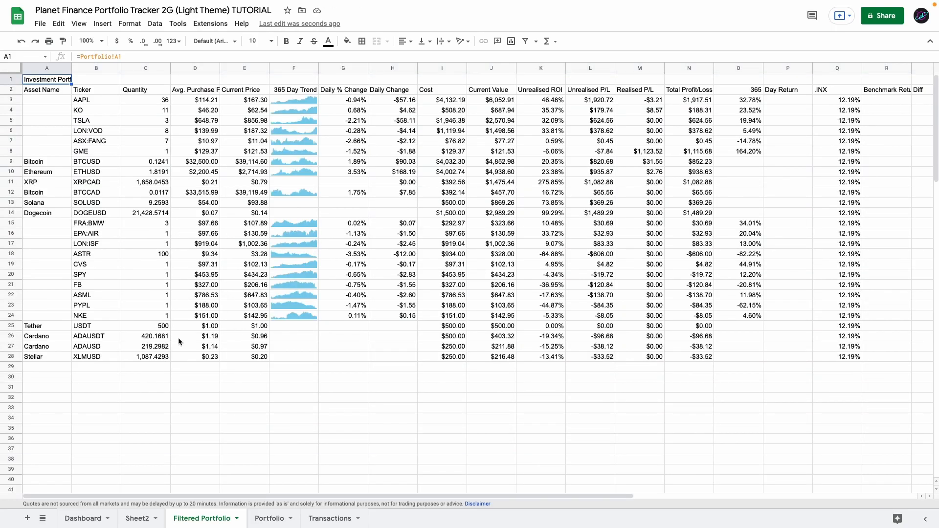
Copy the formatting of the entire Portfolio sheet onto the Filtered Portfolio sheet with the Paint format tool.
click(270, 518)
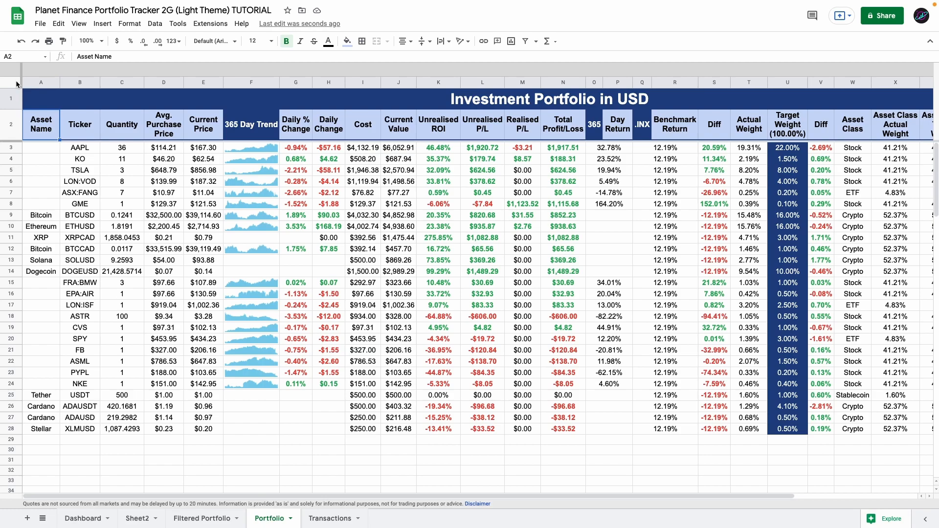
click(16, 84)
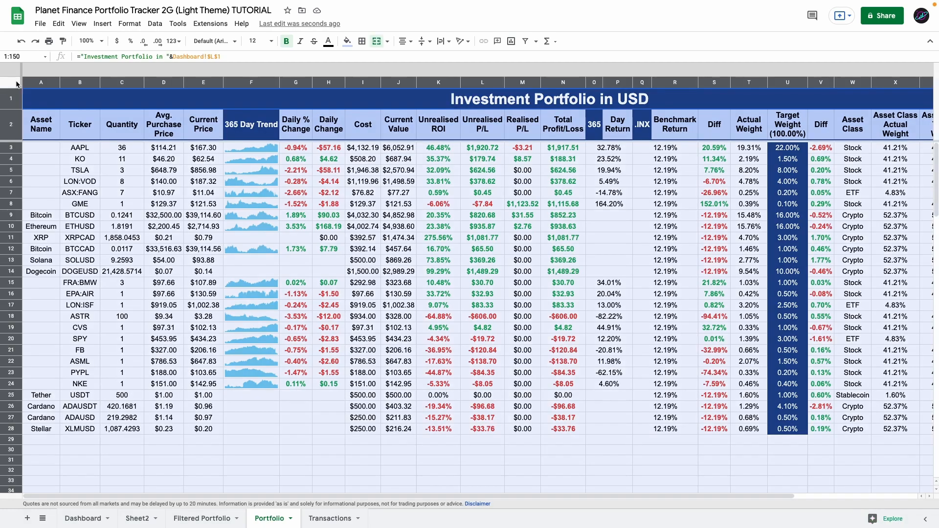
click(63, 42)
click(199, 517)
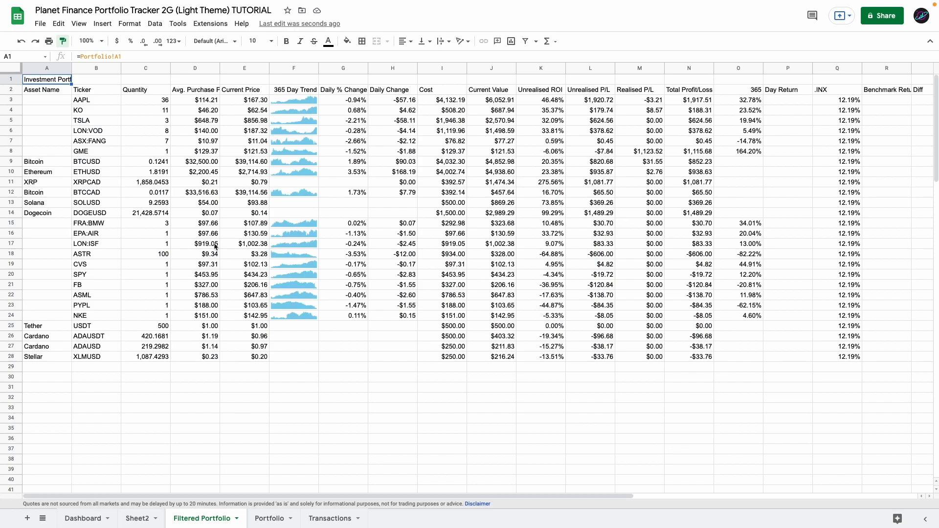
click(8, 72)
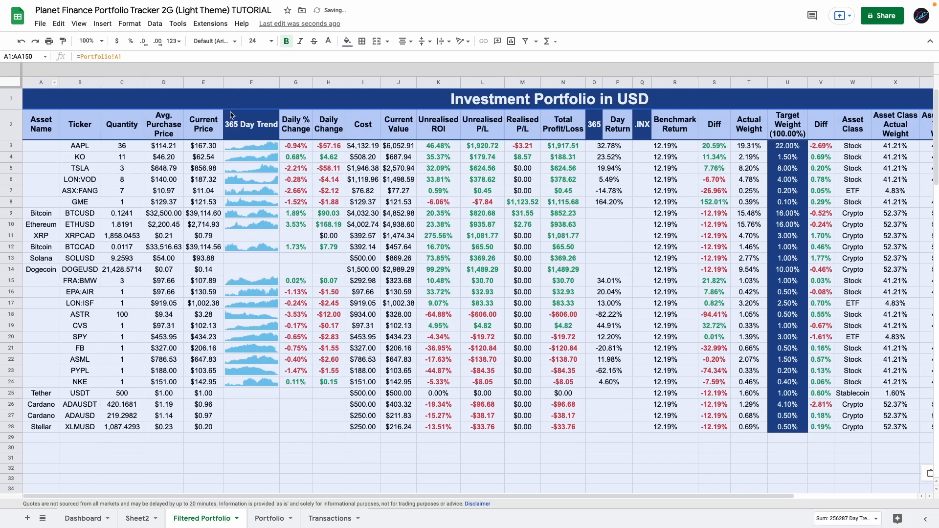
Expand the copied column group beyond Sector and delete the empty columns AB to BC from Filtered Portfolio.
scroll(362, 180, right, 4)
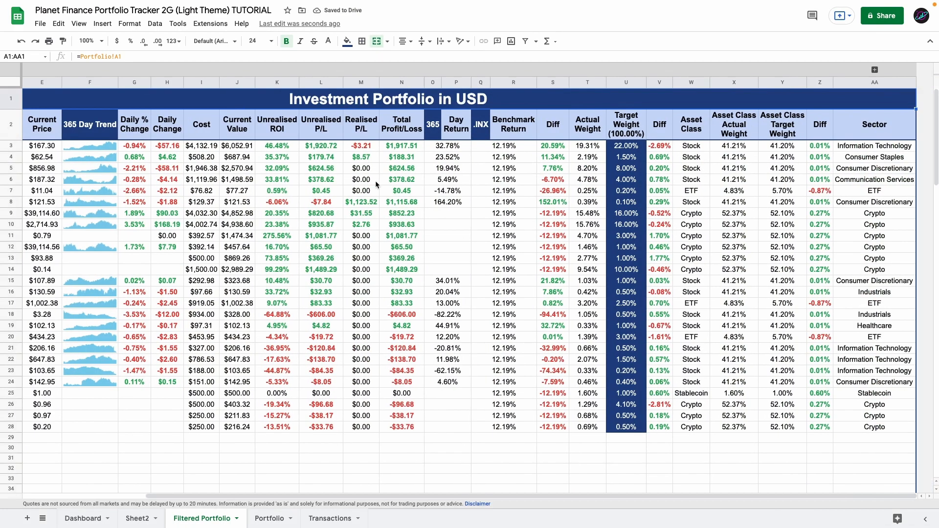
scroll(380, 180, left, 4)
scroll(384, 180, right, 4)
click(875, 71)
scroll(668, 146, right, 12)
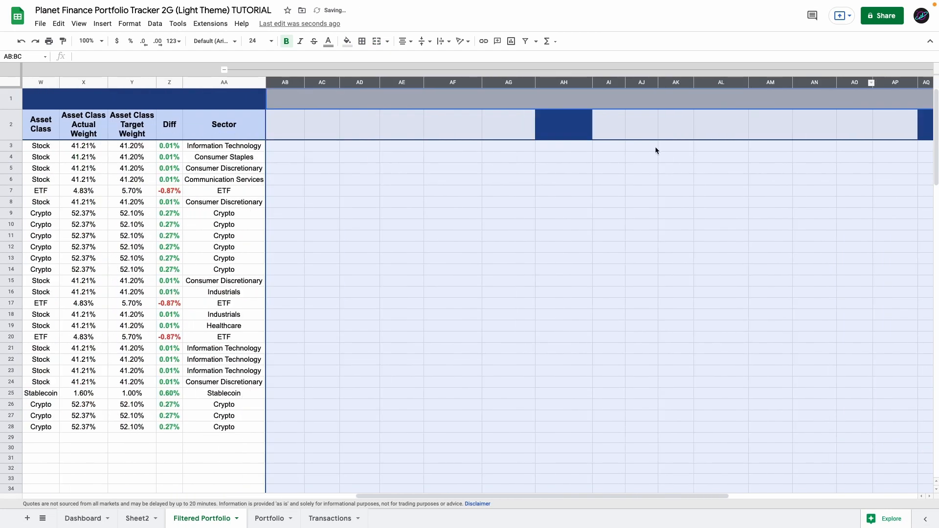
scroll(369, 171, left, 5)
click(342, 169)
click(311, 84)
key(super+shift+Right)
right_click(319, 98)
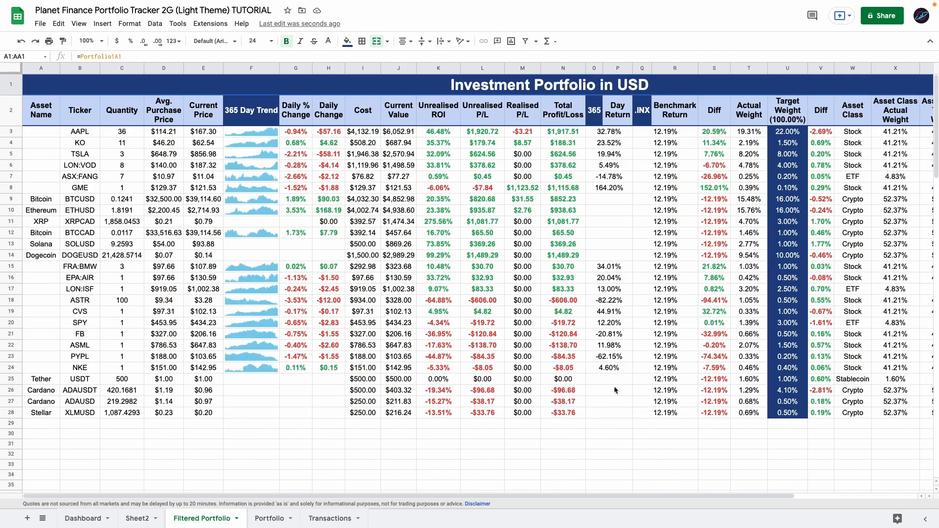
Try entering 50 in the Target Weight column below the last asset on the Portfolio sheet.
click(269, 518)
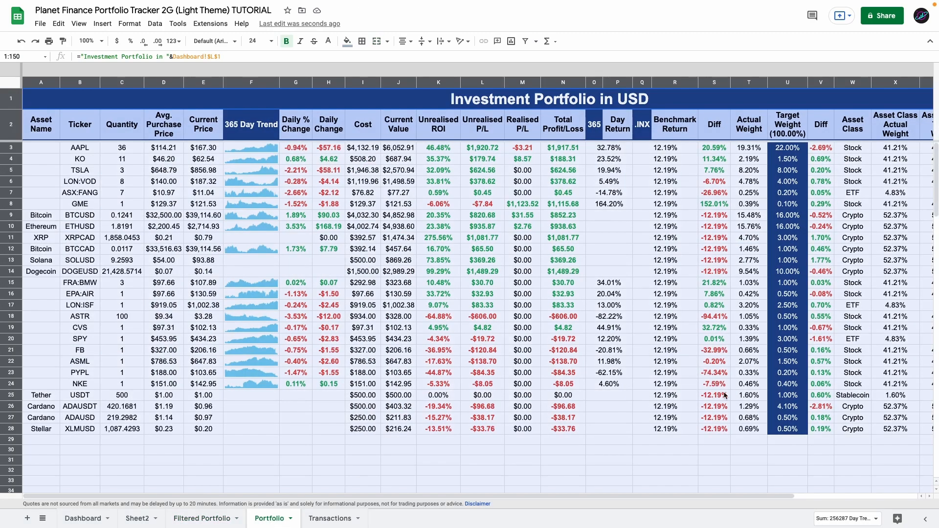
click(777, 440)
text(50)
key(Return)
Create a filter over A2:AA150 on the Filtered Portfolio sheet.
click(201, 521)
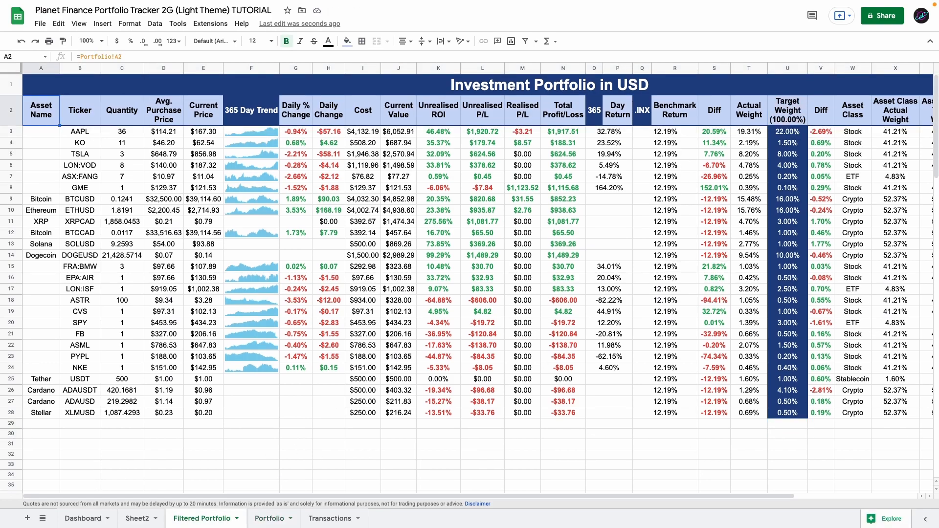
key(ctrl+shift+Right)
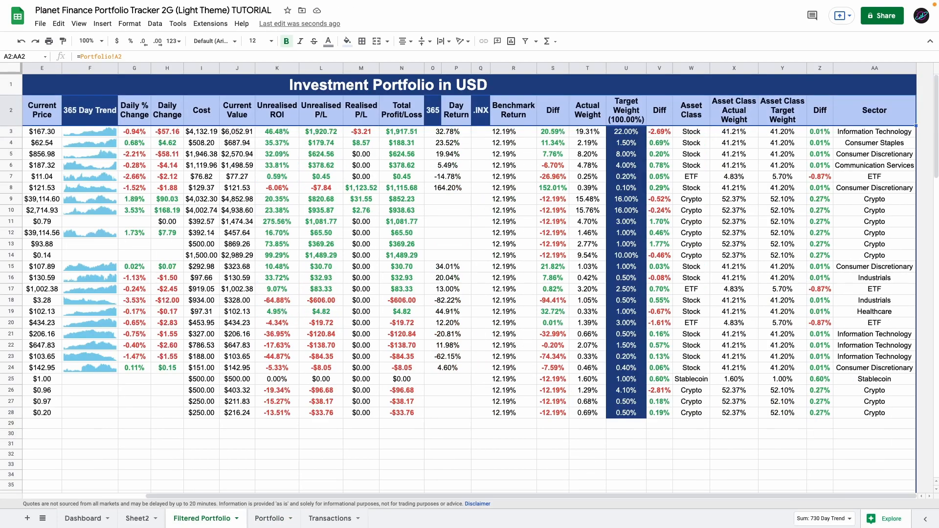
key(ctrl+shift+Down)
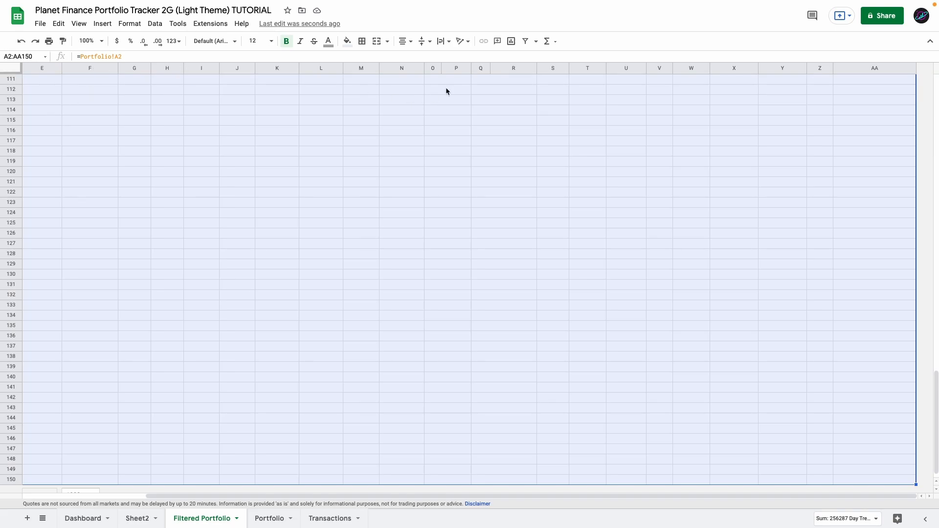
click(526, 44)
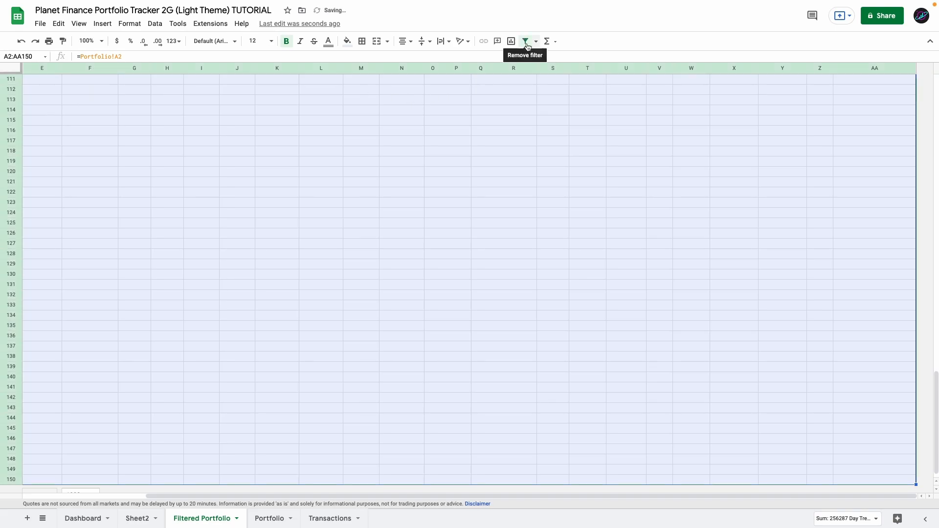
key(Up)
key(Down)
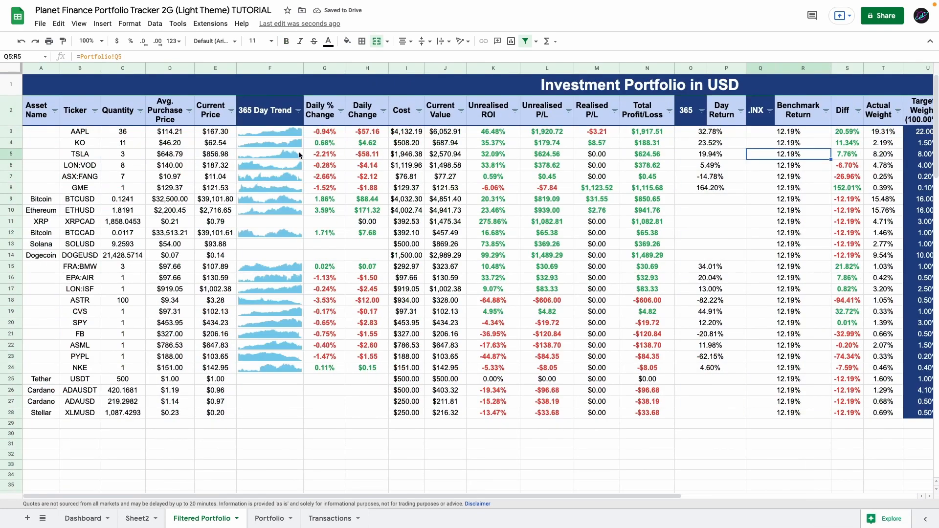
Filter the Current Value column to hide rows with blank values.
click(350, 91)
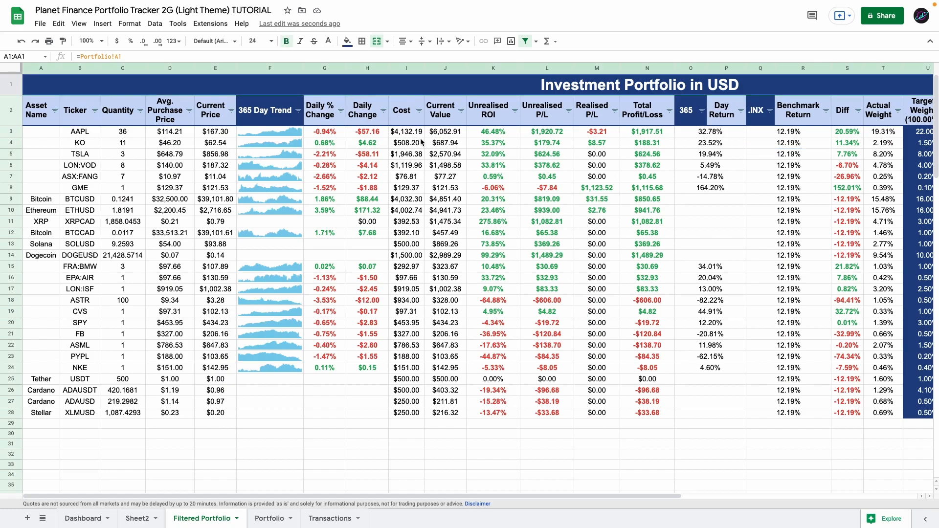
click(447, 131)
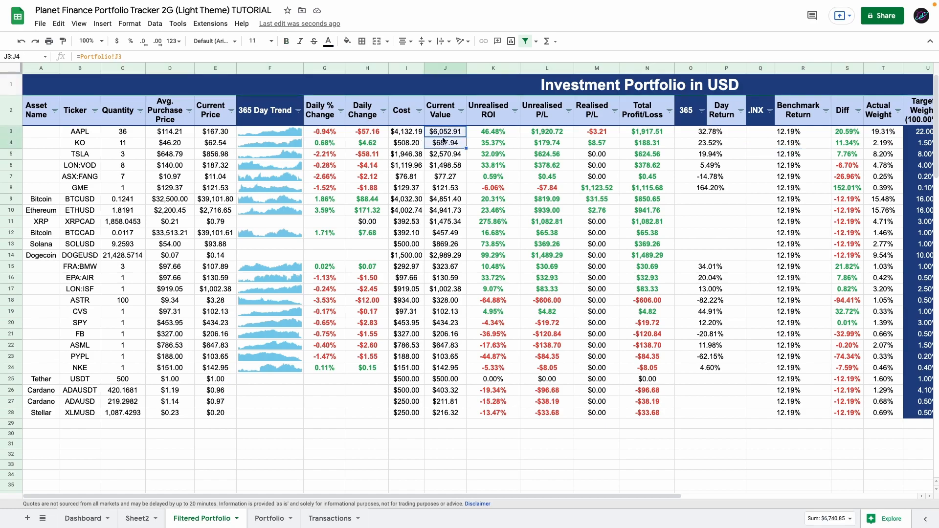
click(463, 112)
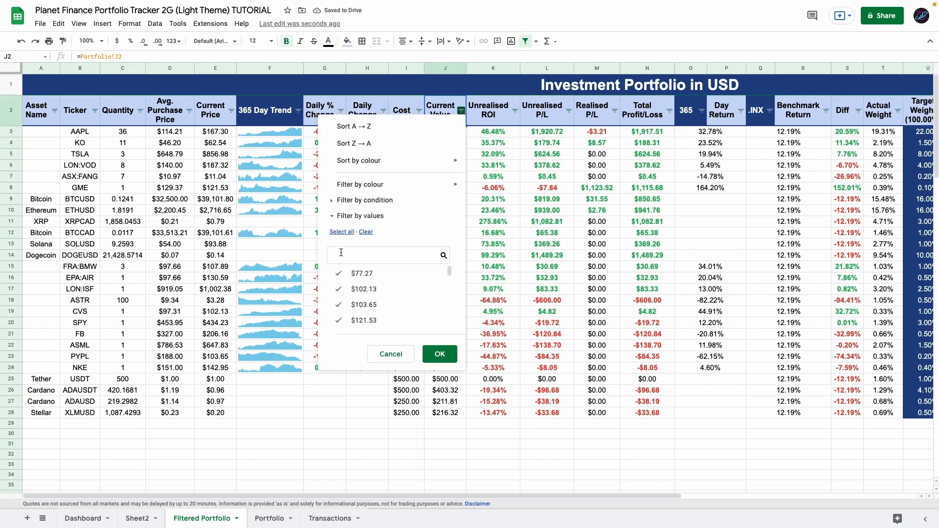
click(354, 325)
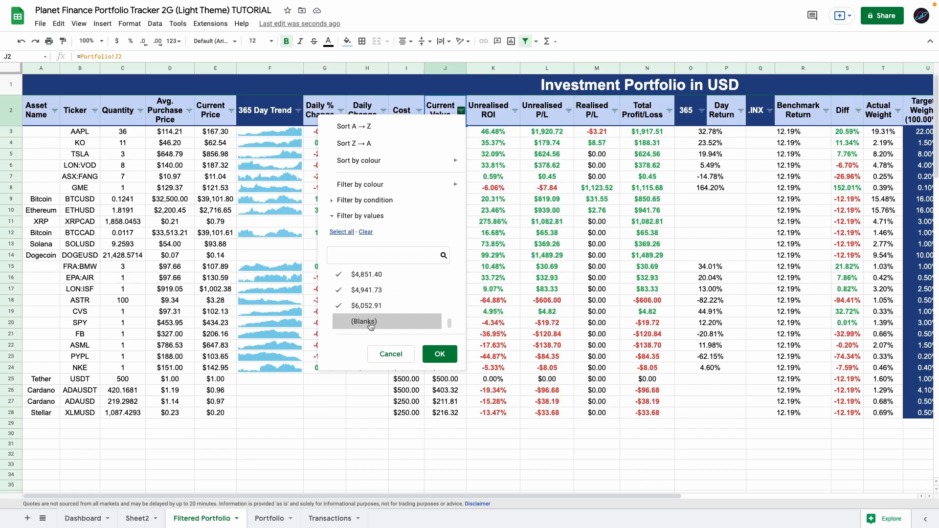
click(435, 352)
Sort the filtered portfolio by Current Value from Z to A and check its largest and smallest values.
click(462, 111)
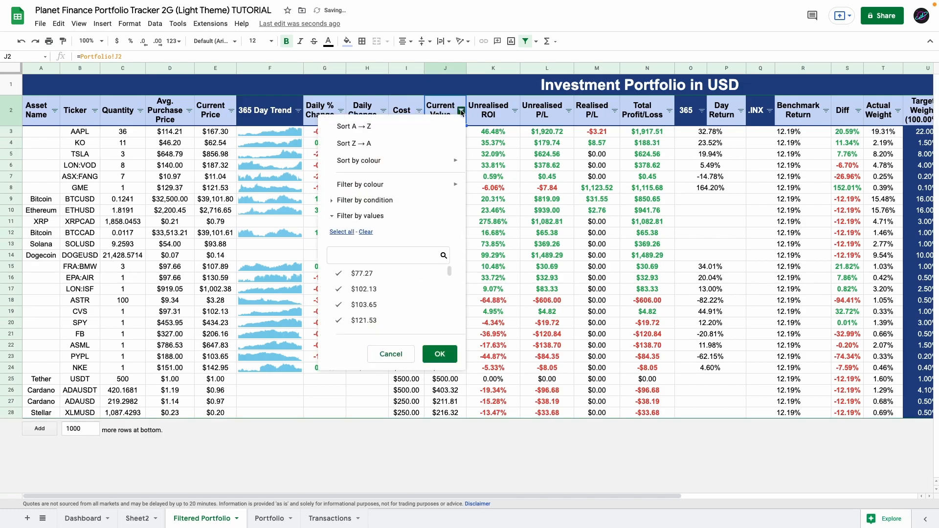
click(424, 144)
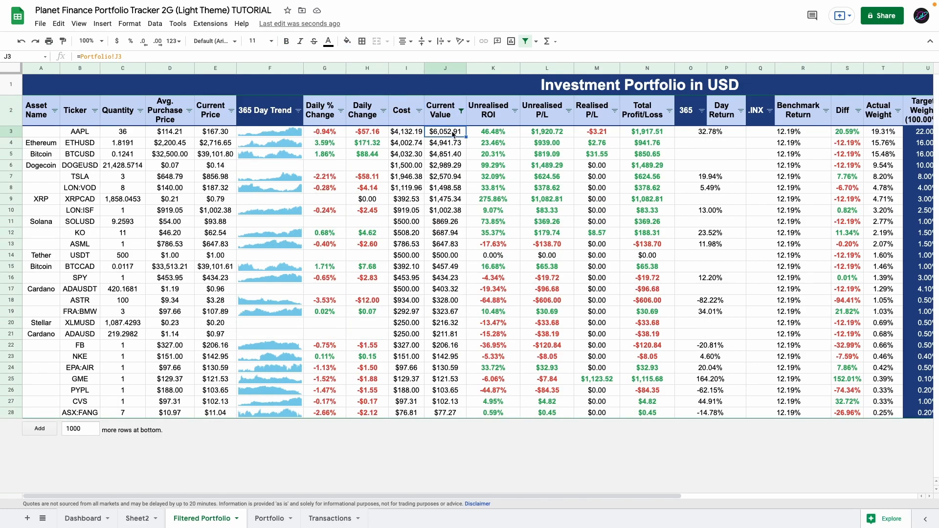
click(451, 415)
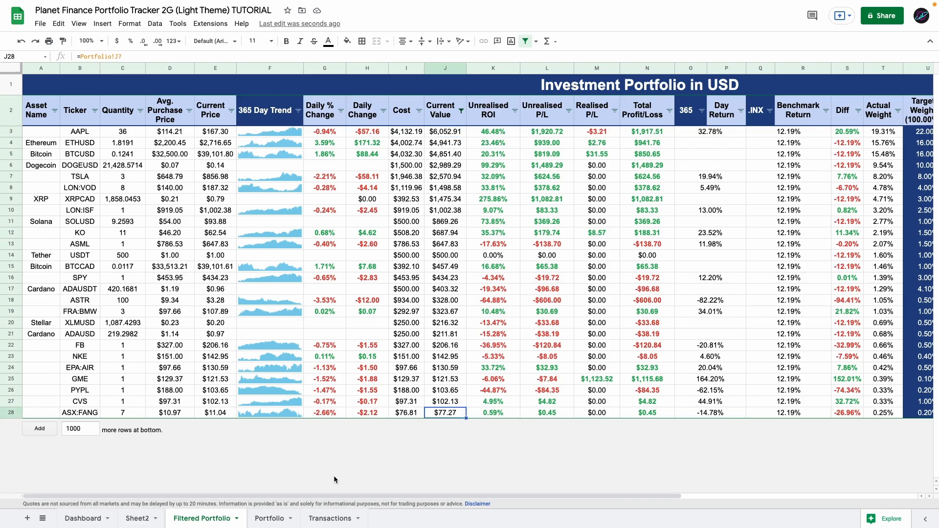
Check the empty rows below the last entry in Transactions, and reapply the Current Value filter on Filtered Portfolio.
click(330, 519)
scroll(173, 306, down, 10)
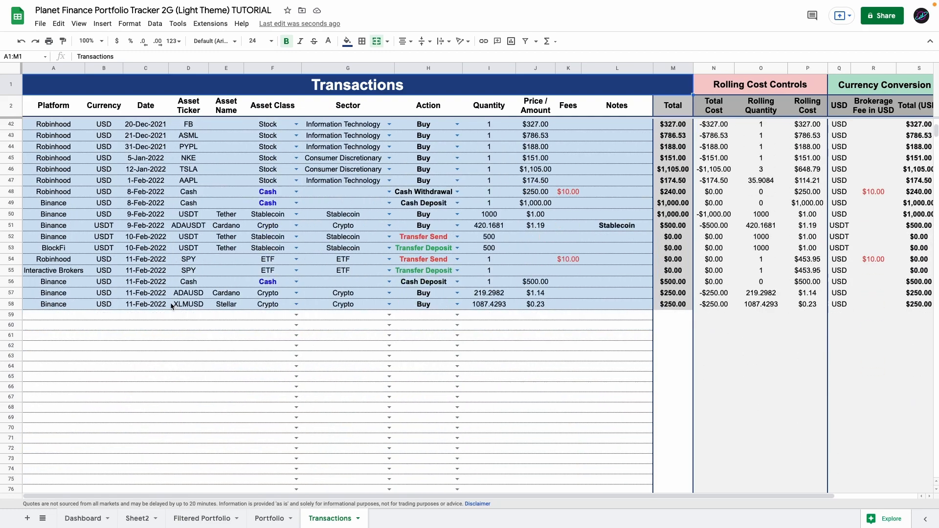
click(201, 519)
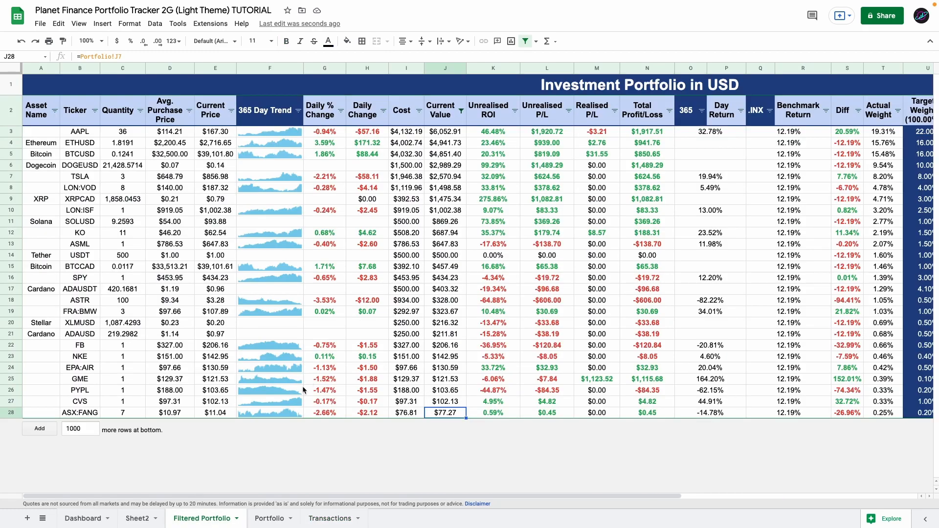
click(461, 111)
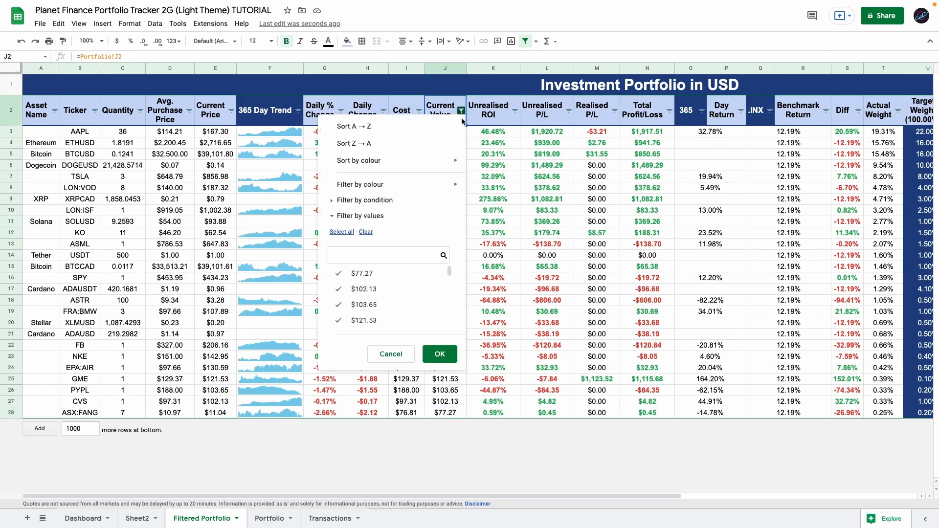
click(438, 352)
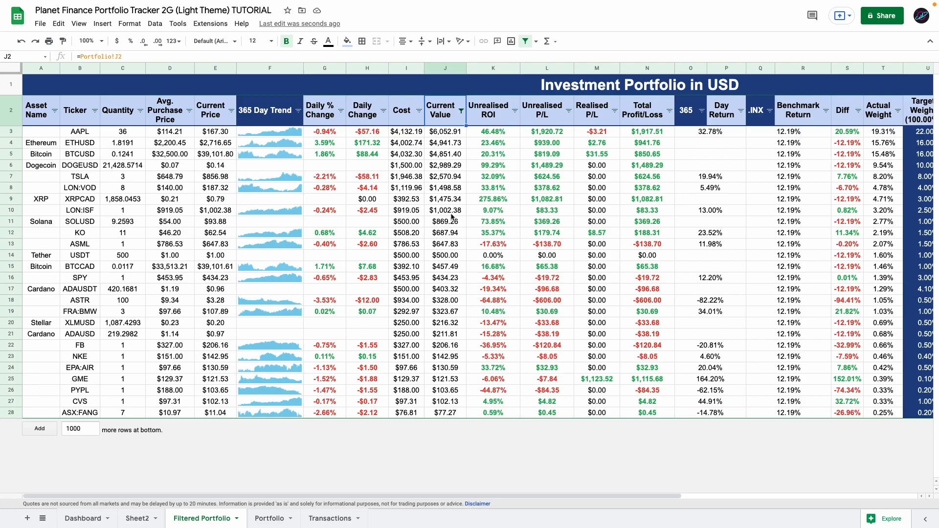
Compare the Portfolio sheet with Filtered Portfolio and look through the filtered sheet's columns.
key(Up)
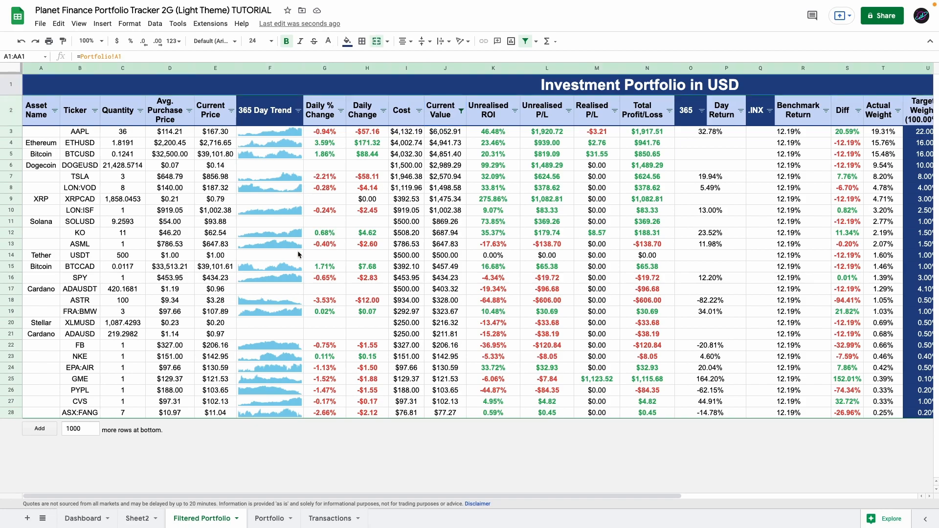
click(270, 519)
click(216, 521)
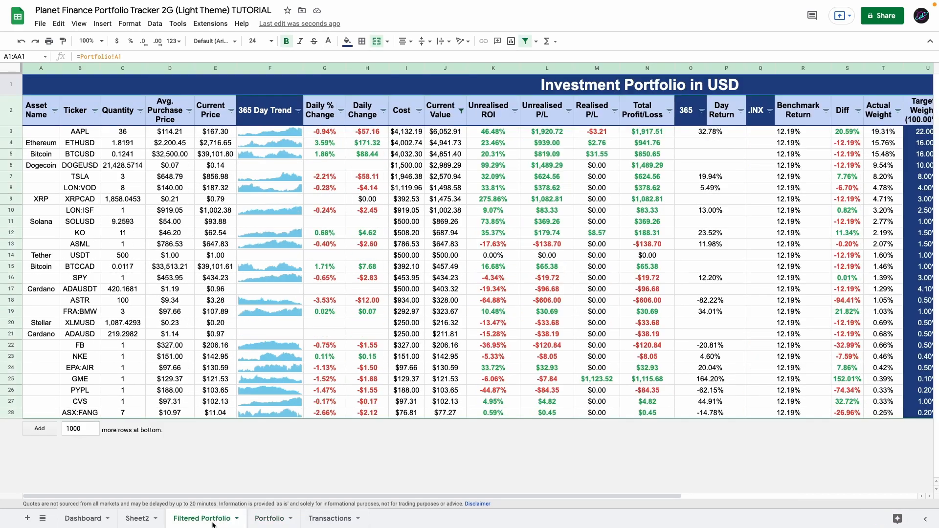
scroll(605, 264, right, 5)
scroll(605, 263, left, 5)
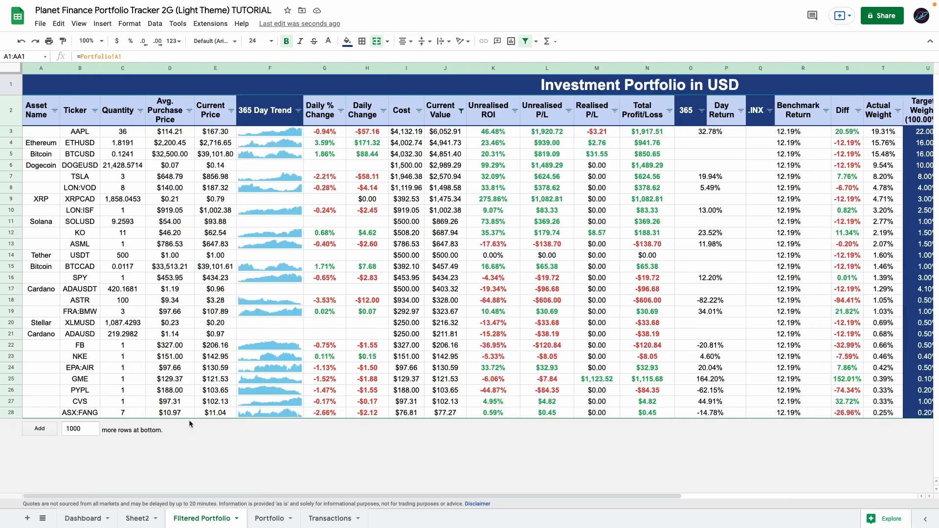
On the Dashboard sheet, narrow column A and add the large bold title "Portfolio Tracker 2G (Light Theme)" across row 1.
click(83, 519)
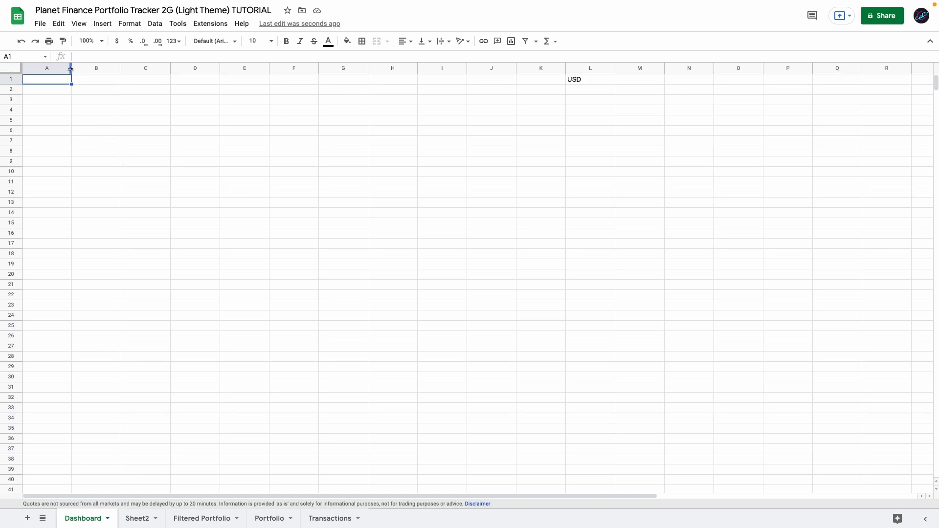
drag(71, 68, 30, 73)
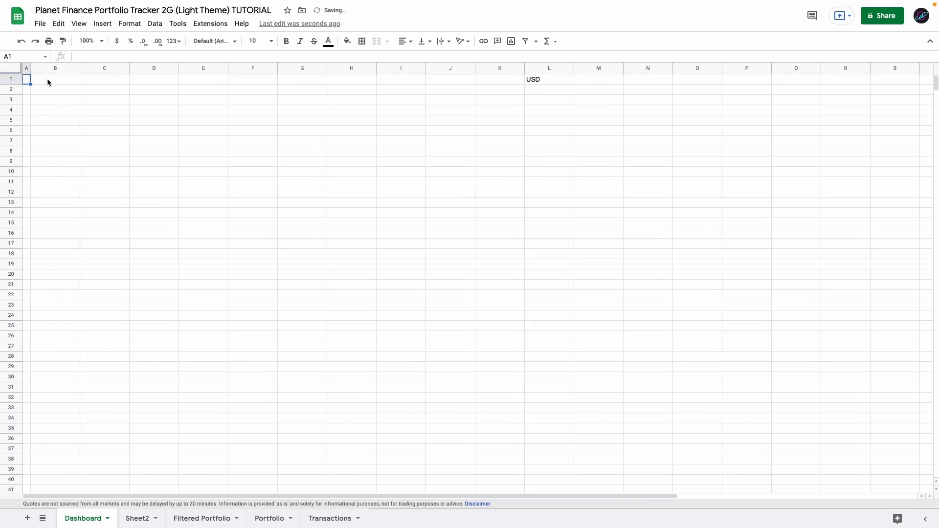
click(47, 79)
key(ctrl+a)
click(75, 84)
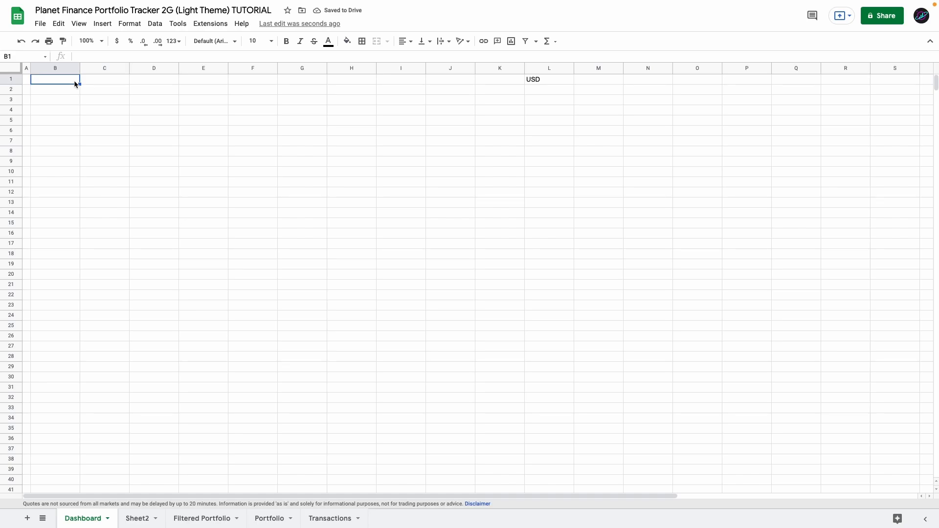
text(Portfolio Tracker 2G (Light Theme))
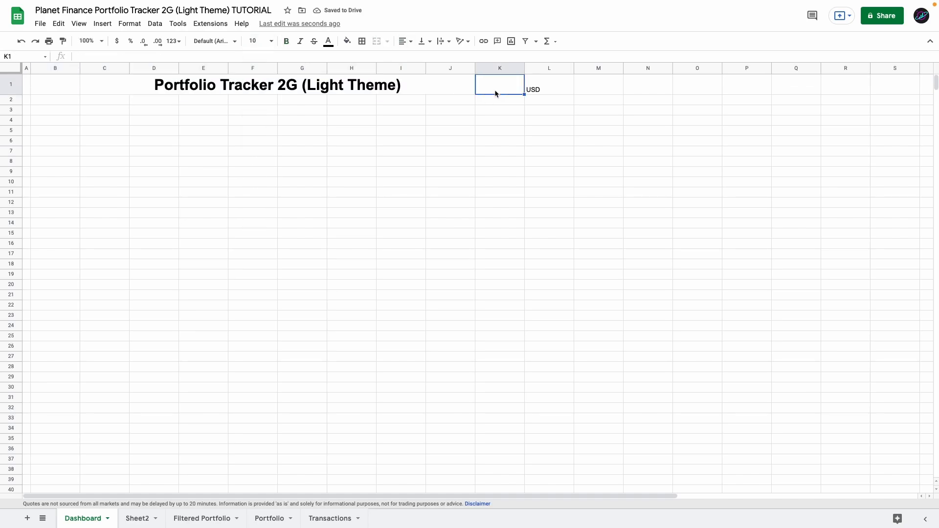
Label cell K1 "Currency" in larger bold text and center the USD entry in L1.
text(urrency)
key(Return)
click(500, 85)
click(261, 41)
click(255, 168)
click(287, 41)
click(540, 89)
click(406, 41)
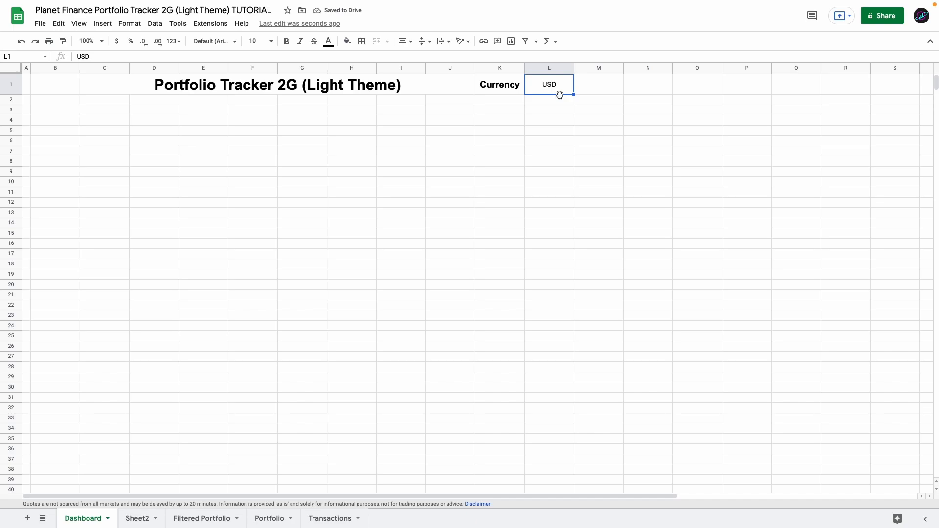
Add list-of-items validation to L1 with the choices USD,EUR,GBP,CAD,AUD,SGD,JPY,INR,HKD,ZAR.
click(154, 24)
click(190, 210)
click(440, 234)
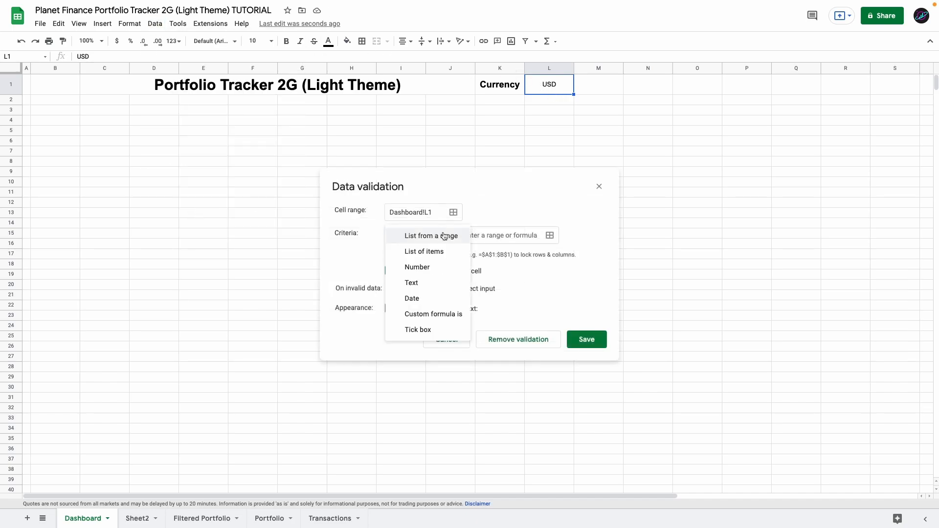
click(431, 251)
click(485, 237)
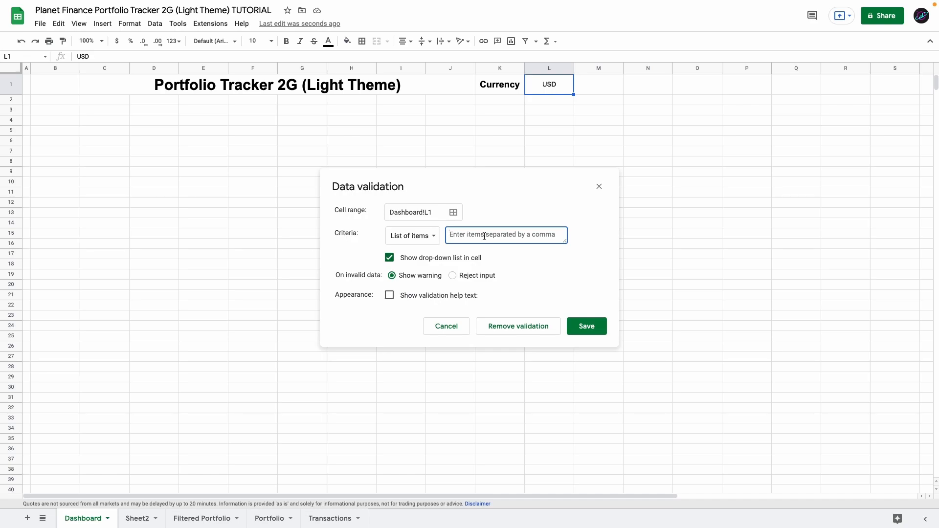
text(USD,EUR,GBP,CAD,AUD,SGD,JPY,INR,HKD,ZAR)
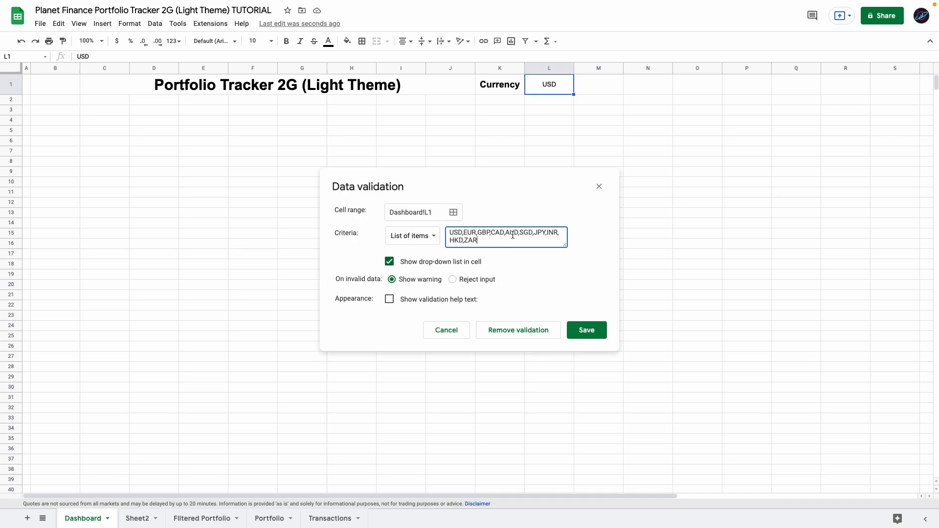
click(587, 330)
click(598, 161)
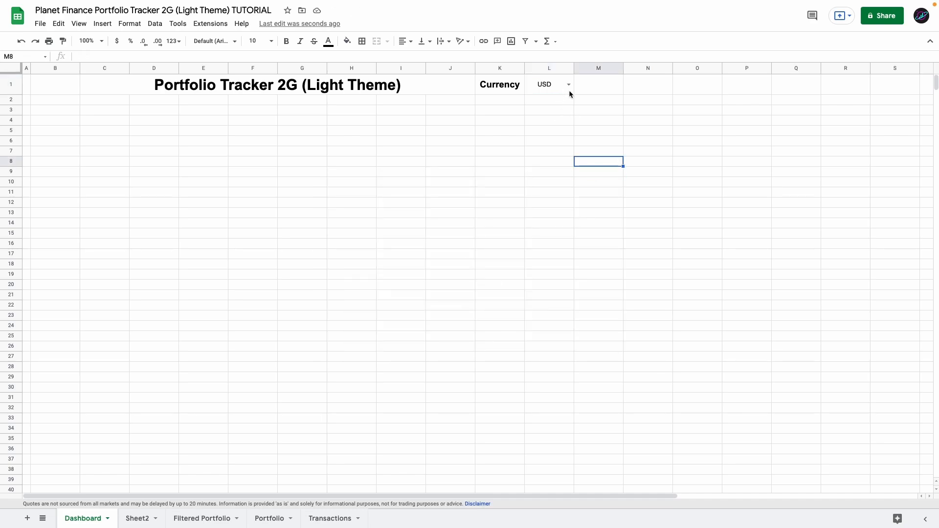
Try the currency drop-down in L1 by switching it to CAD, EUR and AUD in turn.
click(570, 89)
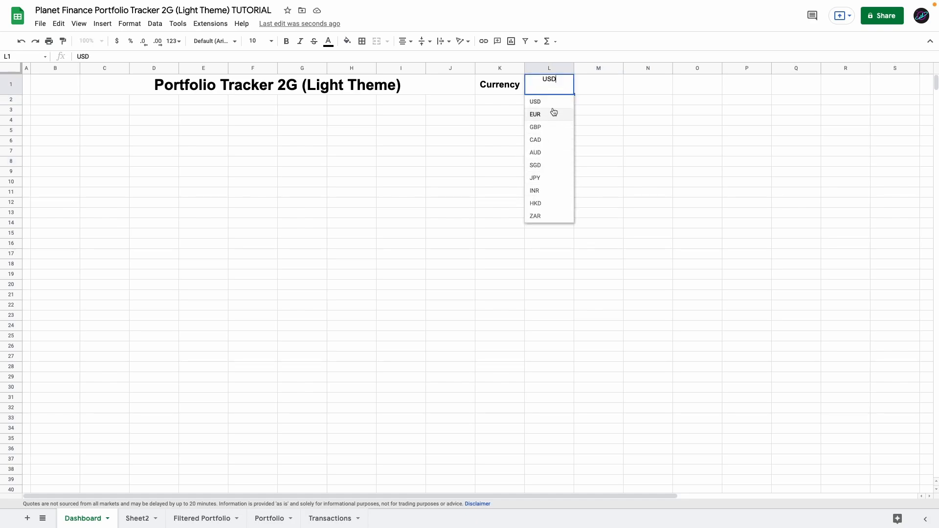
click(550, 139)
click(569, 85)
click(556, 114)
click(569, 85)
click(541, 153)
Check that the Portfolio sheet's title, purchase prices and current prices follow the selected currency.
click(263, 519)
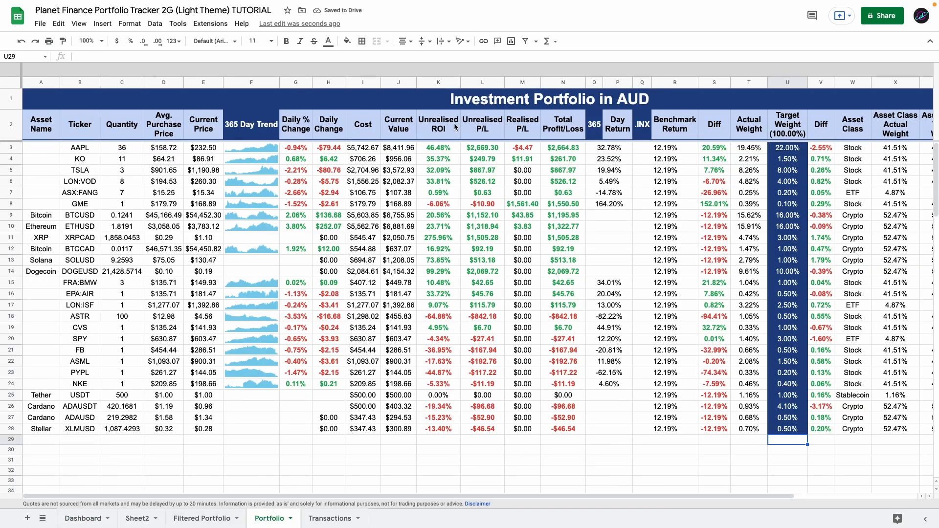
click(453, 106)
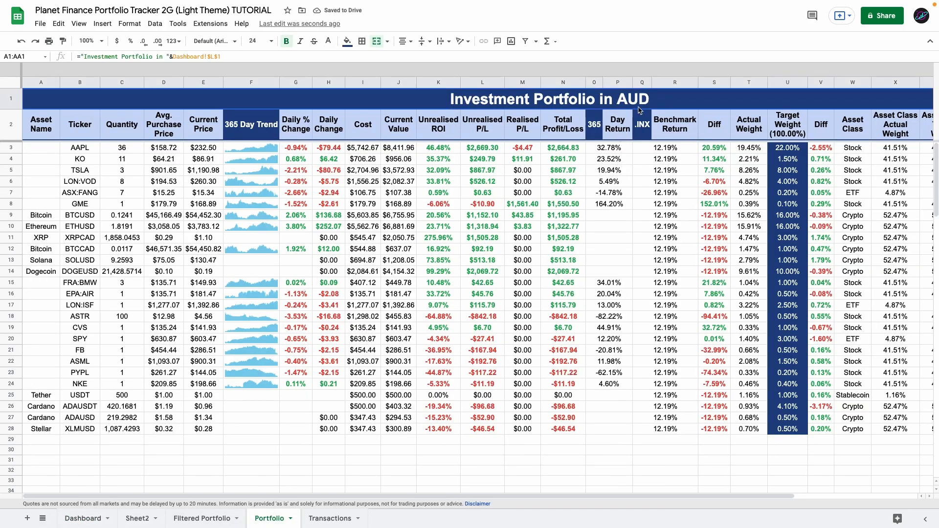
click(167, 149)
shift+click(216, 430)
drag(218, 446, 230, 456)
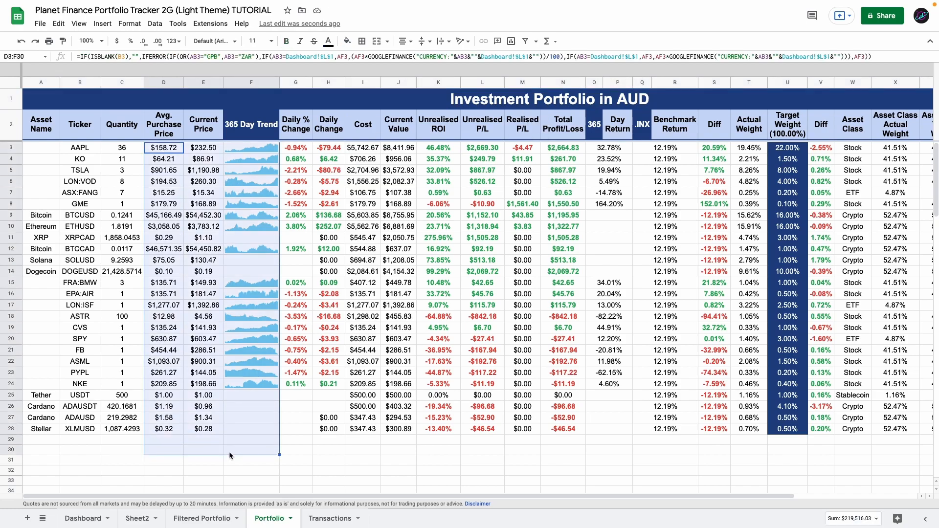
click(165, 208)
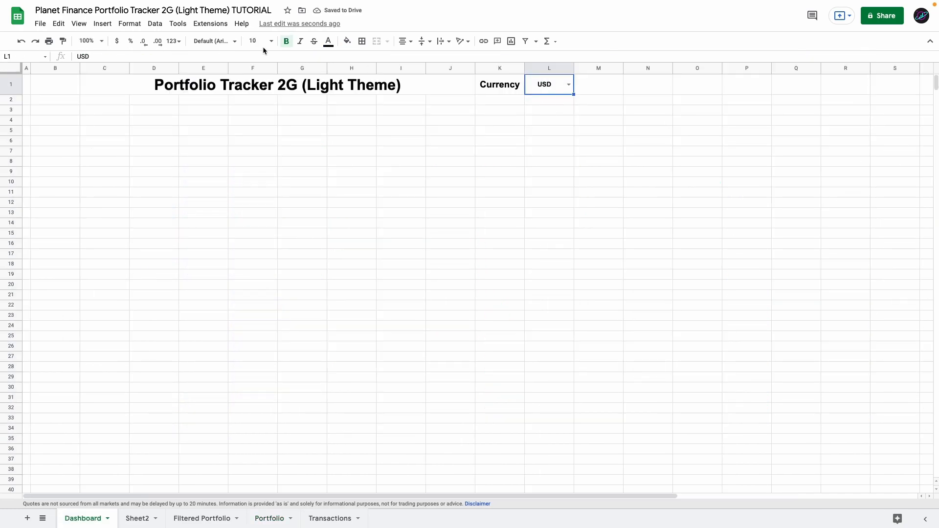
Merge Dashboard cells B3:C3 and copy that formatting down to rows 4 to 6.
click(57, 108)
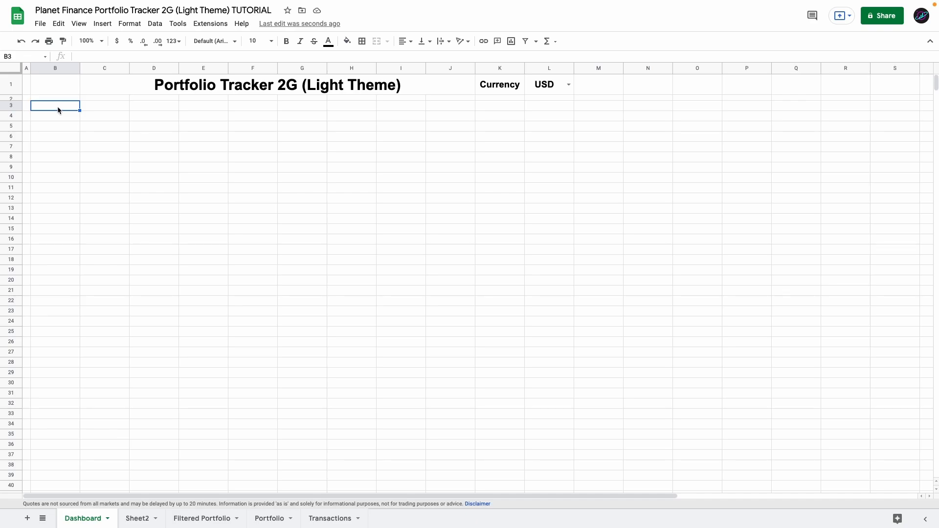
drag(58, 108, 84, 110)
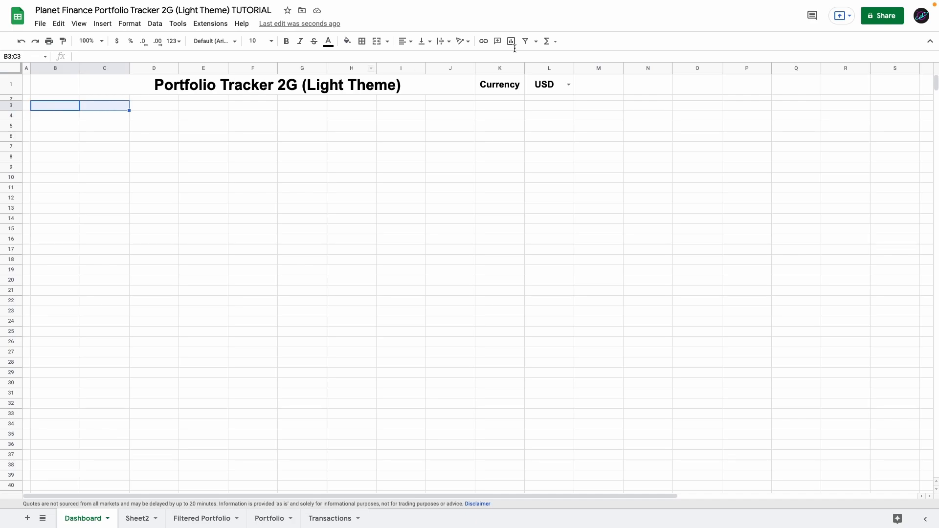
click(378, 43)
click(63, 42)
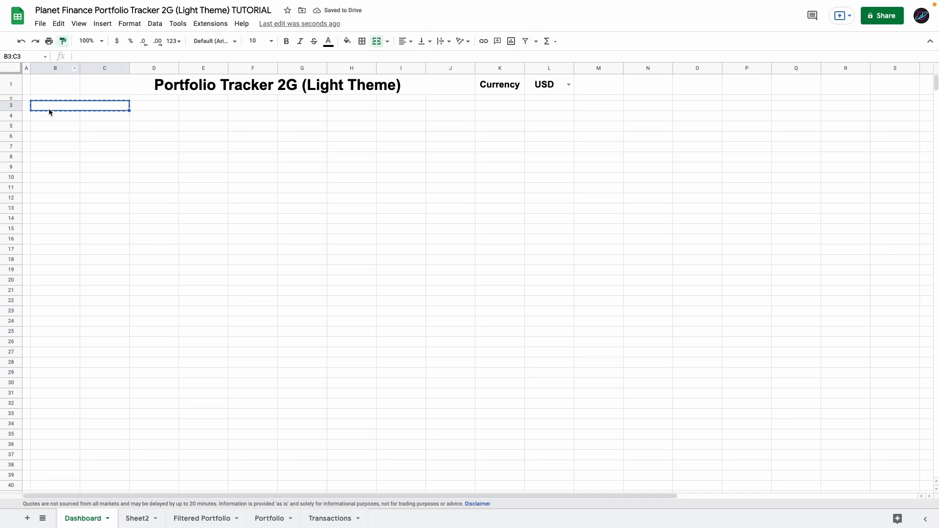
drag(50, 110, 50, 136)
Label rows 3 to 6 Portfolio Market Value, Total Portfolio Return, Current Portfolio Return and Daily Portfolio Change.
click(84, 109)
text(Portfolio Market Value Total Portfolio Return Current Portfolio Return Daily Portfolio Change)
click(92, 107)
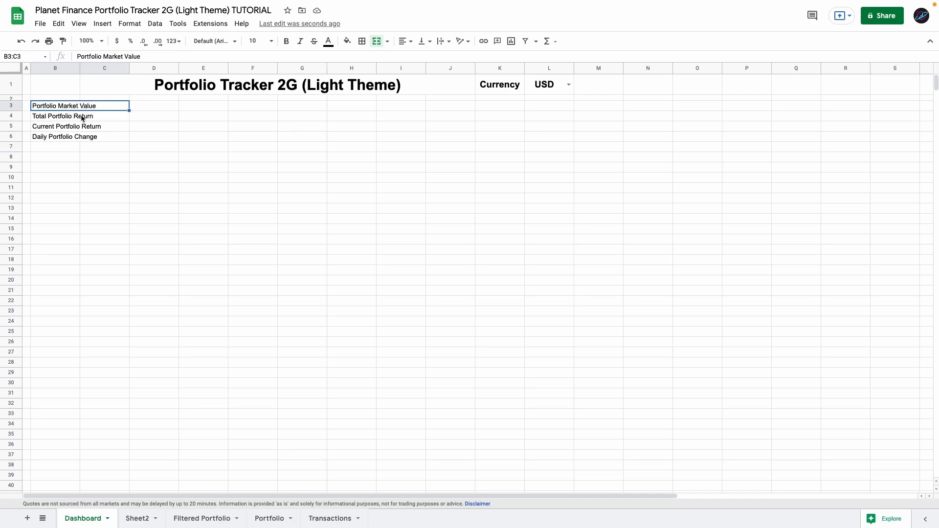
drag(104, 166, 339, 268)
click(79, 109)
Center the whole Dashboard sheet's contents horizontally and align them vertically to the middle.
click(4, 69)
click(406, 41)
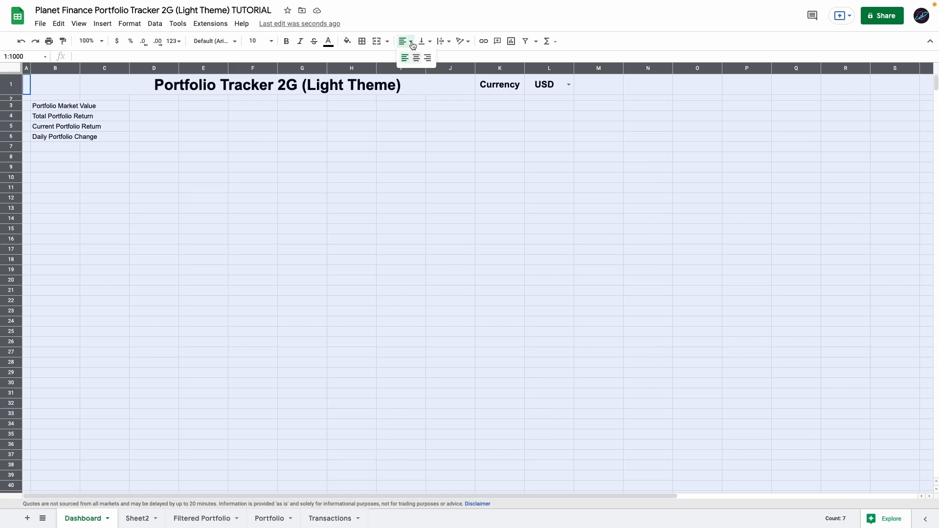
click(415, 56)
click(423, 41)
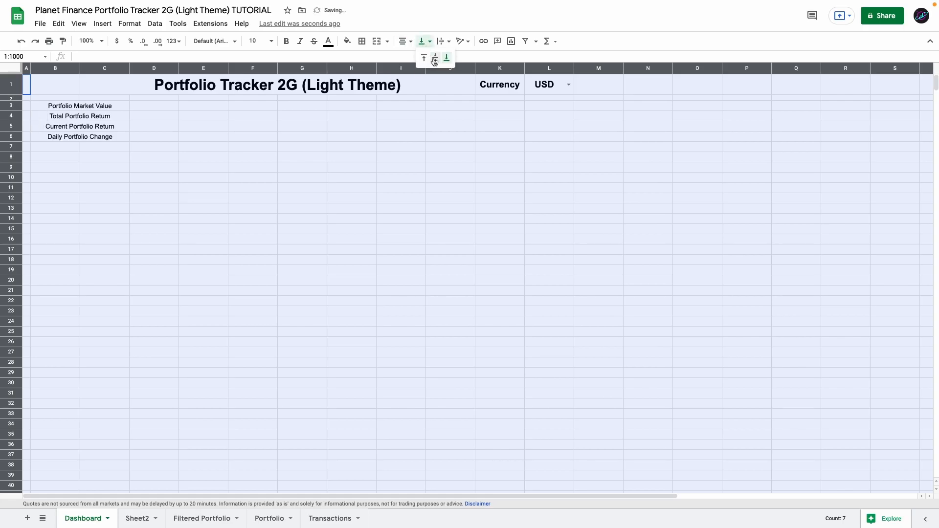
click(434, 56)
Merge the value cells D3:E3 and D4:E4 beside the first two summary labels.
drag(205, 105, 174, 106)
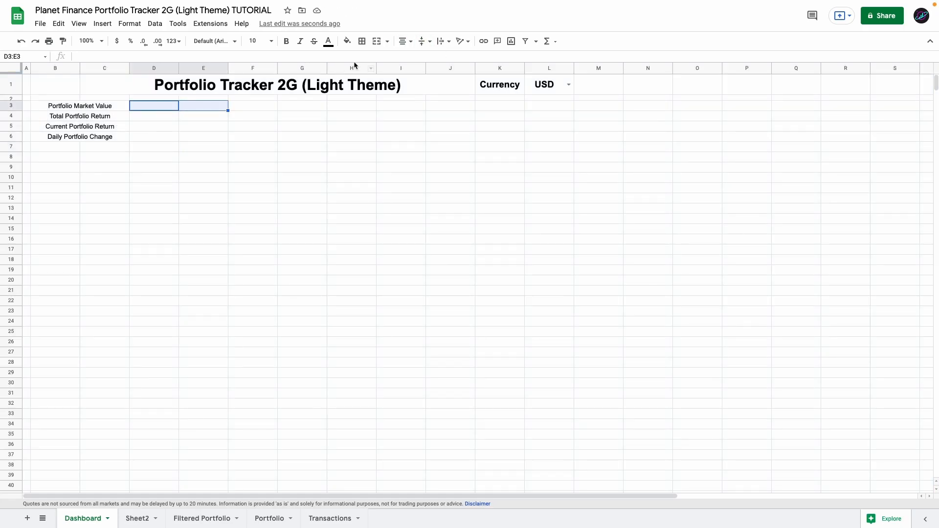
click(377, 41)
drag(163, 115, 193, 135)
click(377, 42)
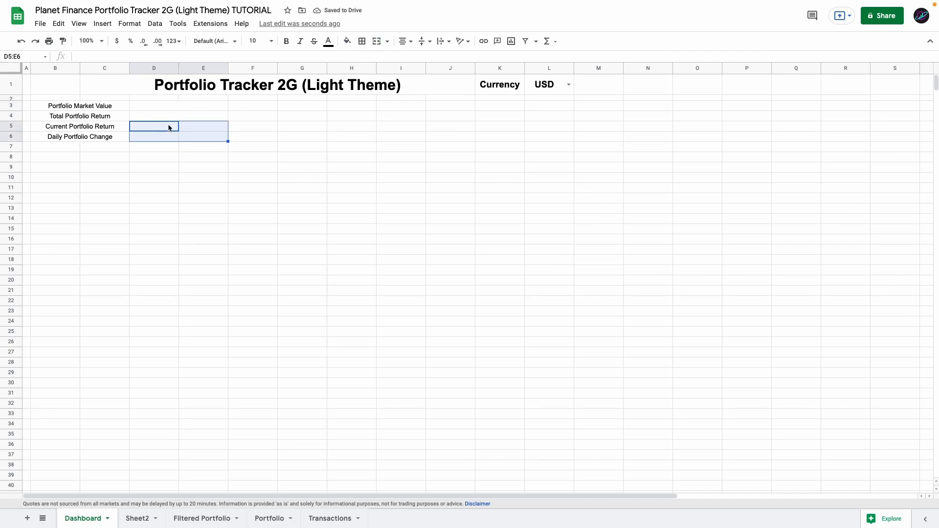
click(167, 128)
click(201, 128)
click(164, 138)
click(200, 138)
Draw an outer border around the summary block B3:E6.
drag(106, 106, 195, 137)
click(362, 41)
click(418, 59)
Calculate Portfolio Market Value in D3 with =SUM(Portfolio!$J:$J).
click(150, 107)
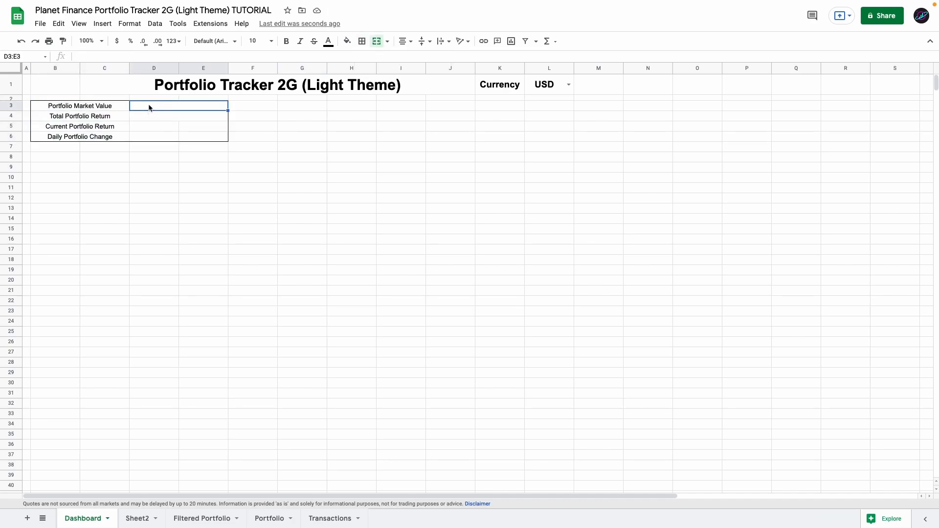
double_click(149, 107)
key(ctrl+v)
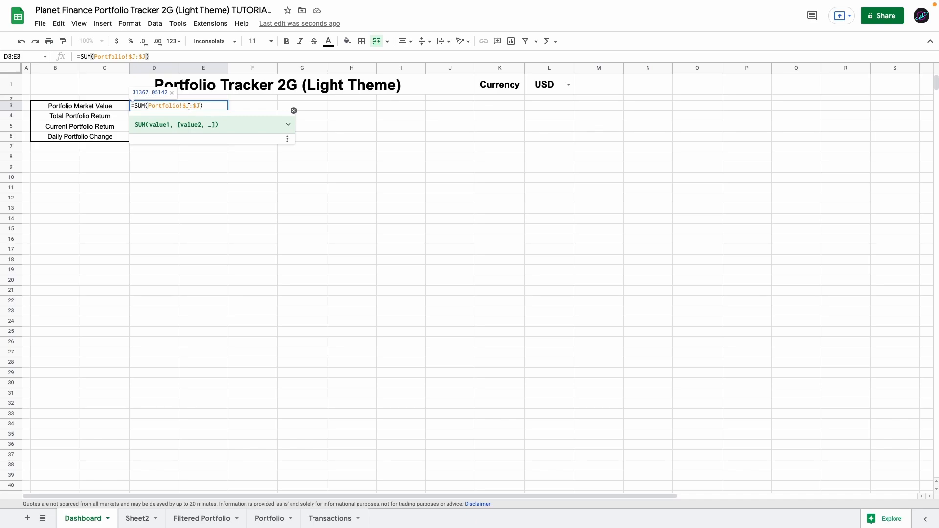
key(Return)
click(188, 106)
Review the Current Value column on the Portfolio sheet that feeds the market value total.
click(269, 519)
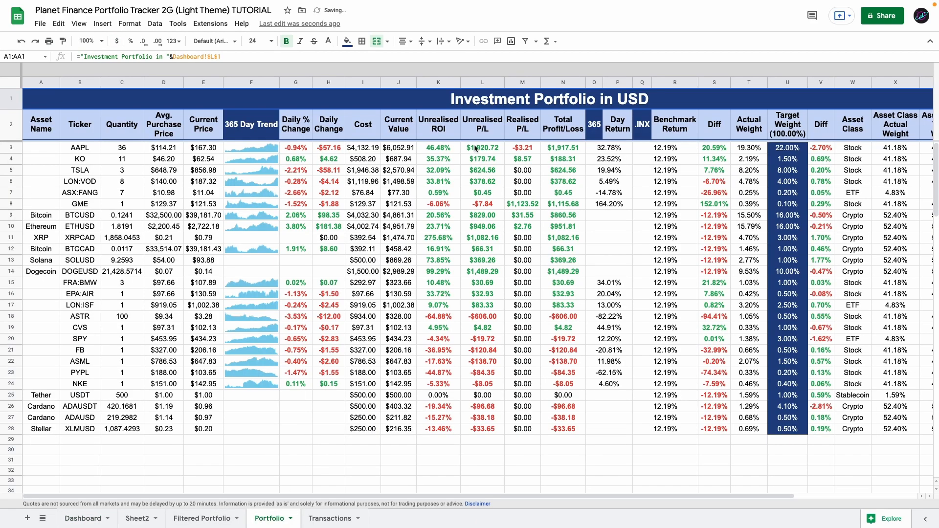
click(398, 83)
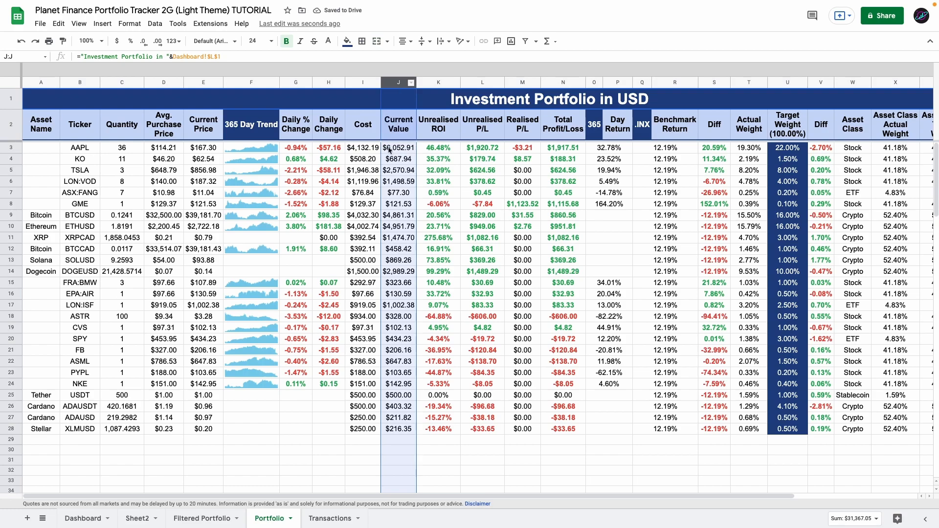
drag(392, 148, 394, 305)
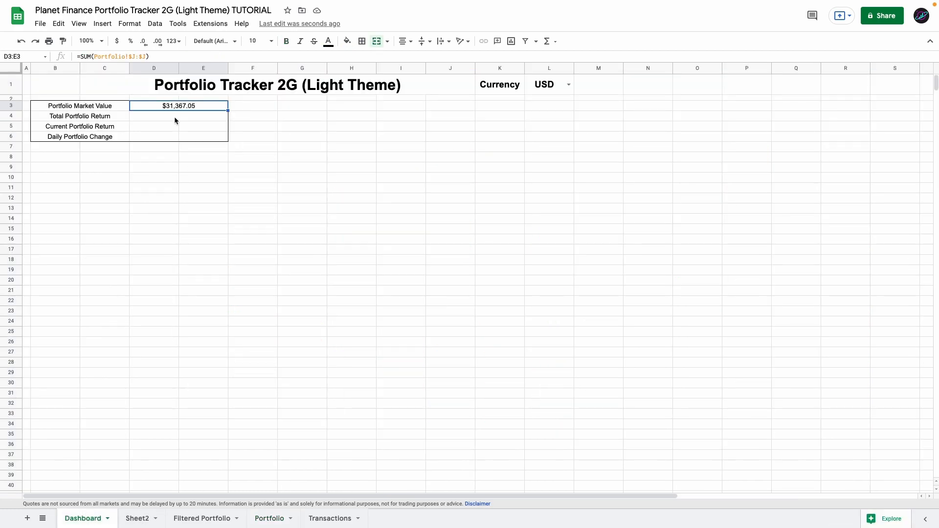
Calculate Total Portfolio Return in Dashboard cell D4 as the sum of the Portfolio sheet's Total Profit/Loss column N.
click(89, 517)
click(208, 120)
text(=SUM()
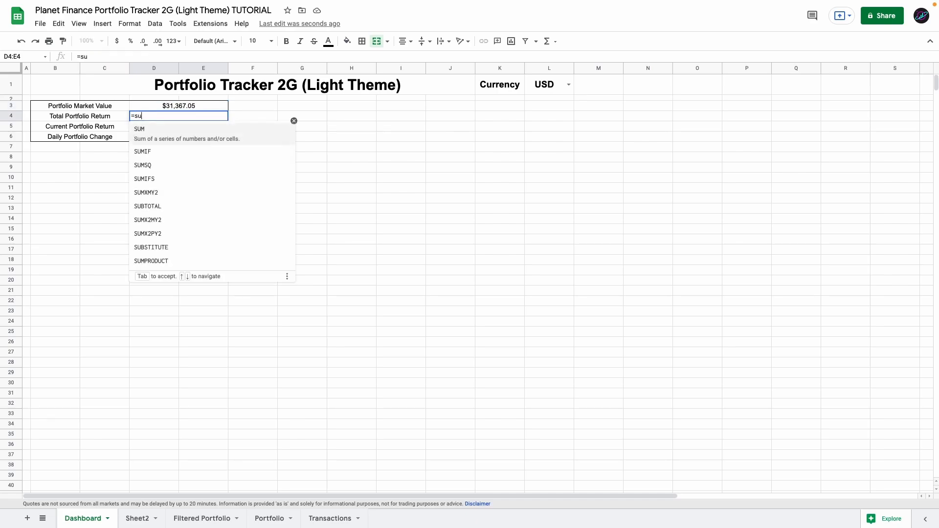
click(275, 524)
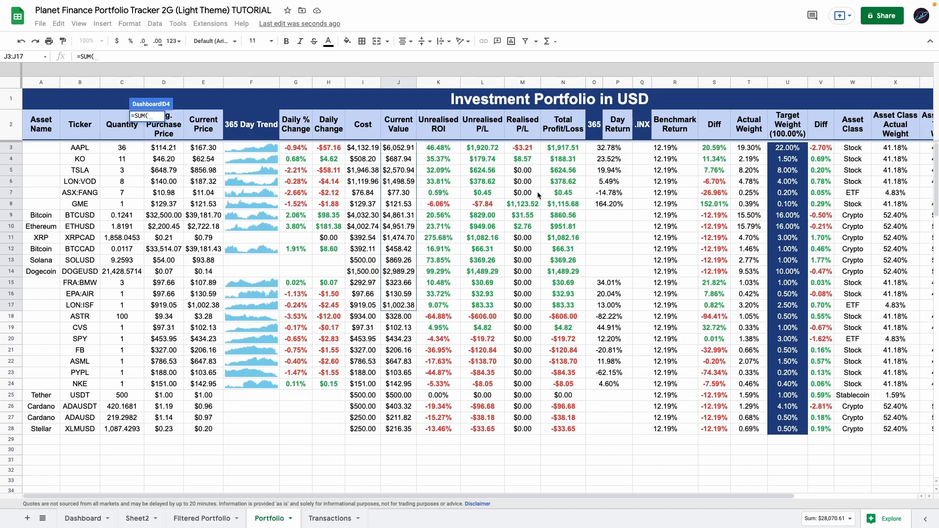
click(561, 84)
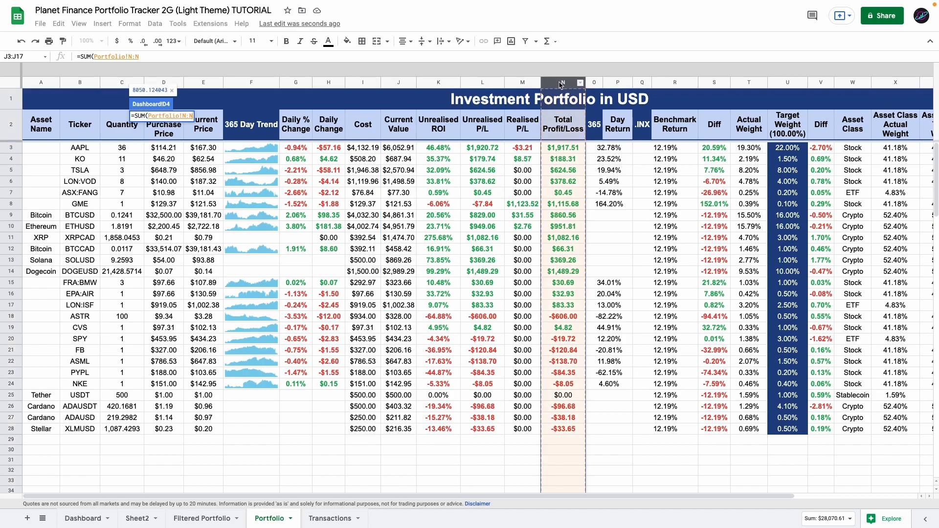
key(Return)
Calculate Current Portfolio Return in D5 with =SUM(Portfolio!$L:$L) and format it as currency.
double_click(145, 126)
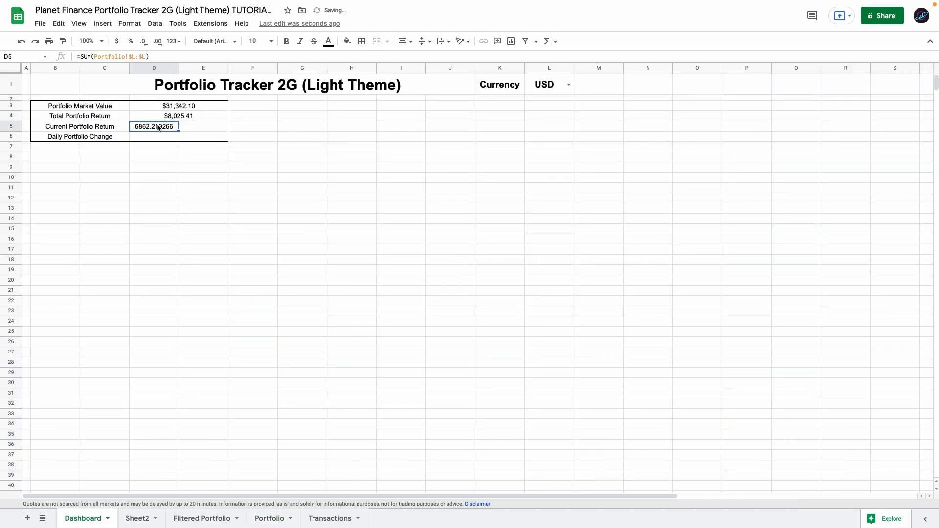
key(Return)
click(147, 127)
click(117, 41)
Review the Unrealised P/L column on the Portfolio sheet, including its selected total, and return to the Dashboard.
click(269, 519)
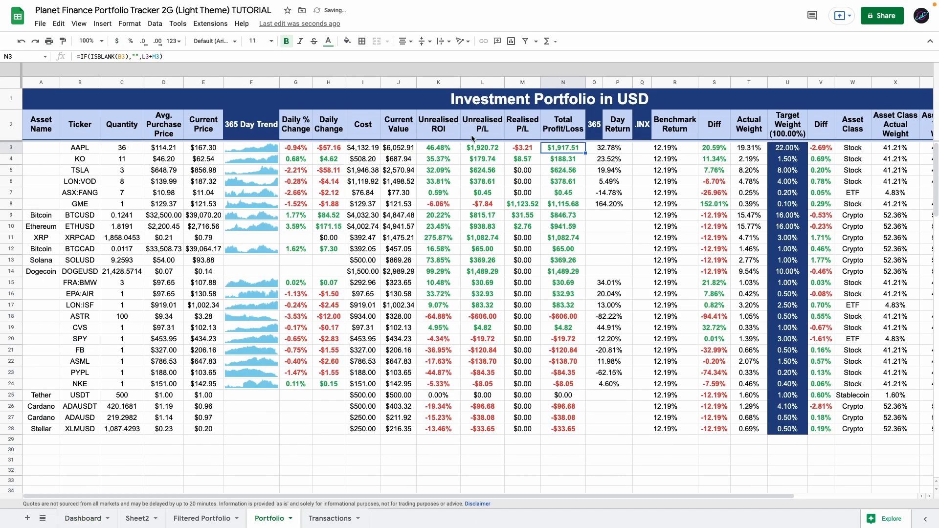
click(483, 82)
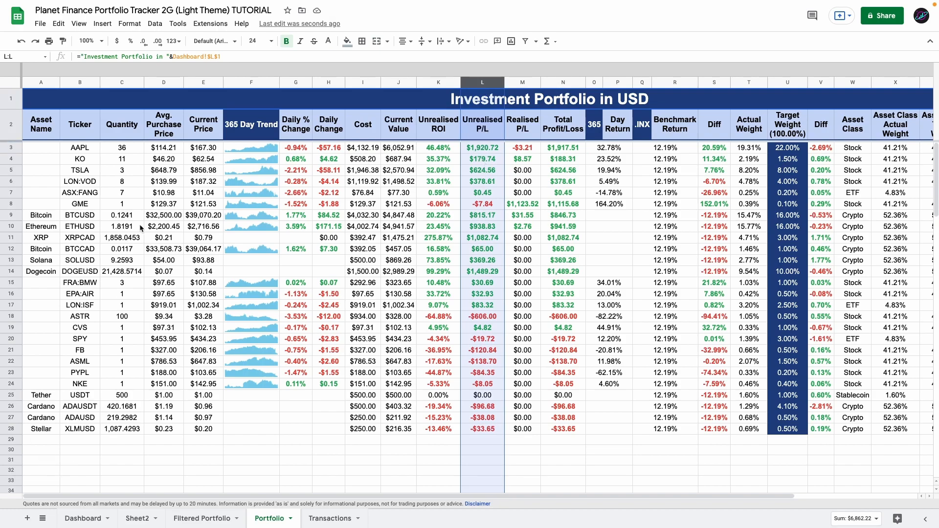
drag(482, 153, 489, 429)
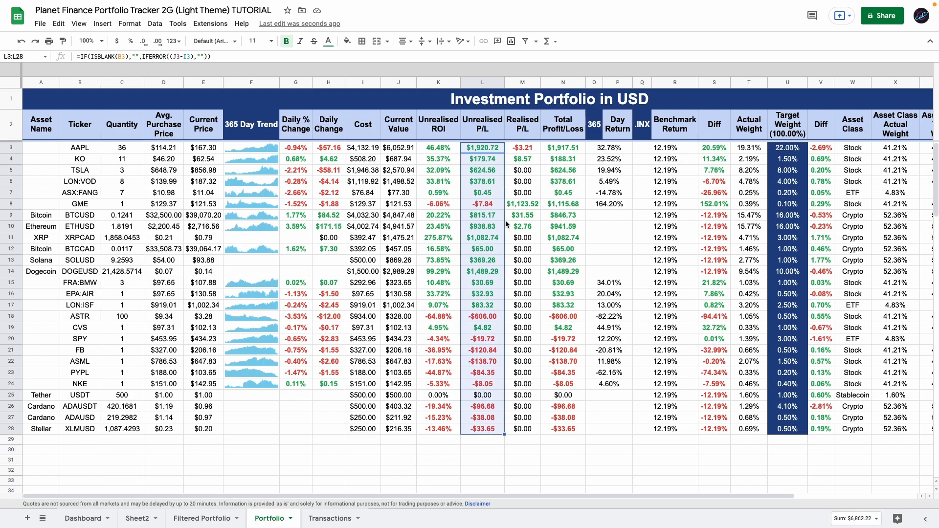
drag(471, 150, 481, 212)
click(88, 518)
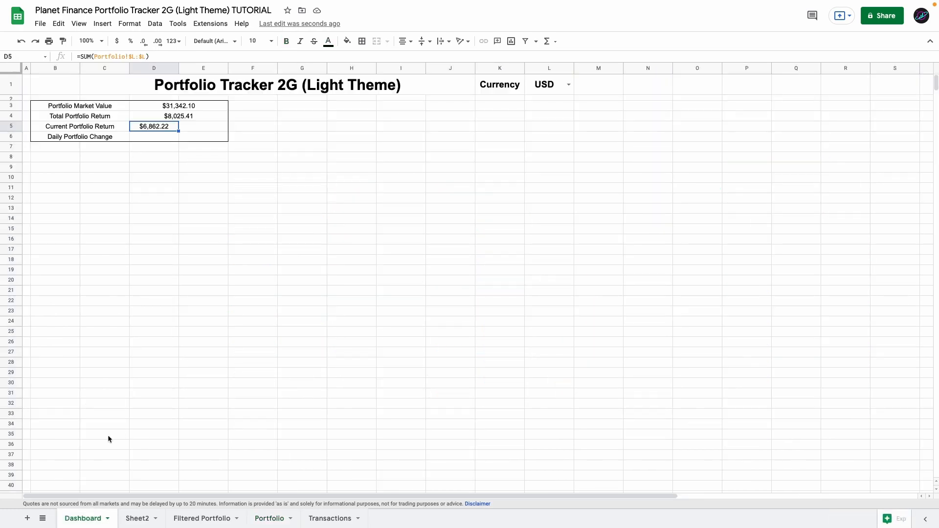
Calculate the current portfolio return percentage in E5 with =(SUM(Portfolio!$J:$J)-SUM(Portfolio!$I:$I))/SUM(Portfolio!$I:$I).
drag(96, 126, 172, 125)
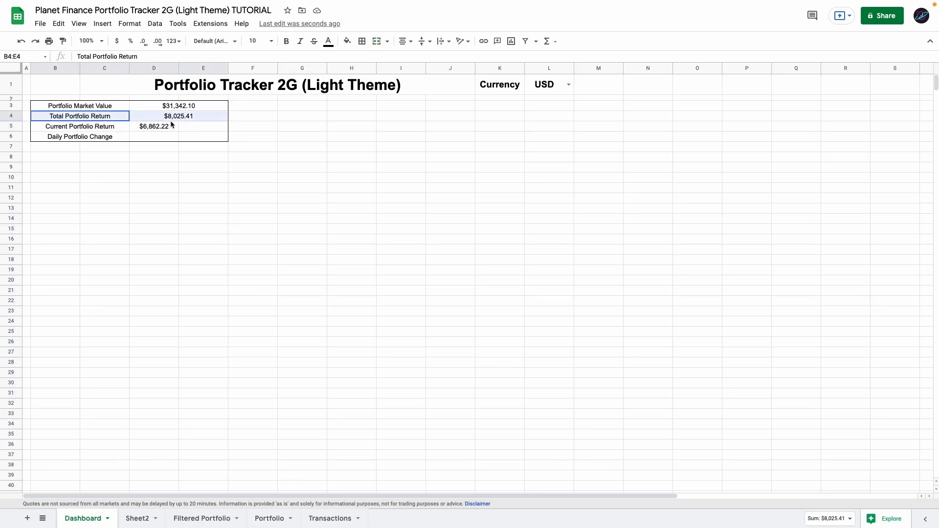
click(157, 127)
click(177, 118)
click(207, 127)
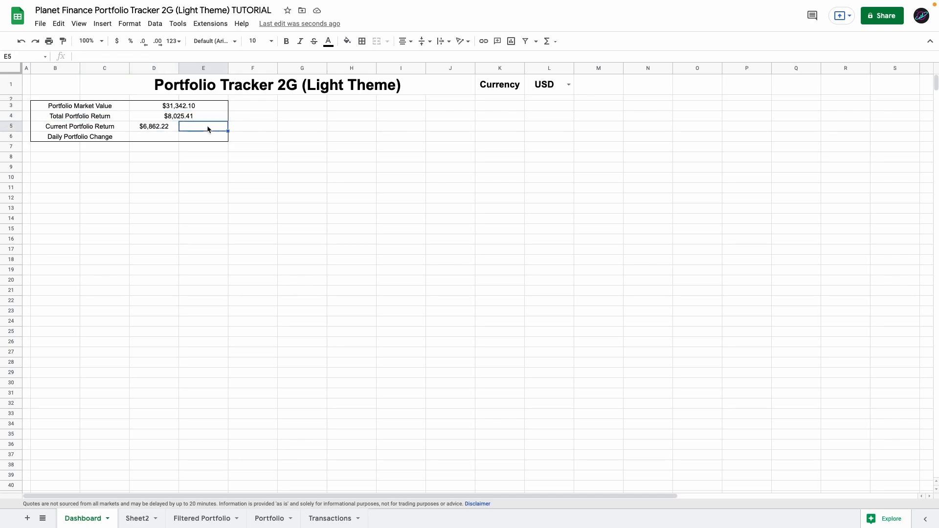
double_click(207, 127)
text(=(SUM(Portfolio!$J:$J)-SUM(Portfolio!$I:$I))/SUM(Portfolio!$I:$I))
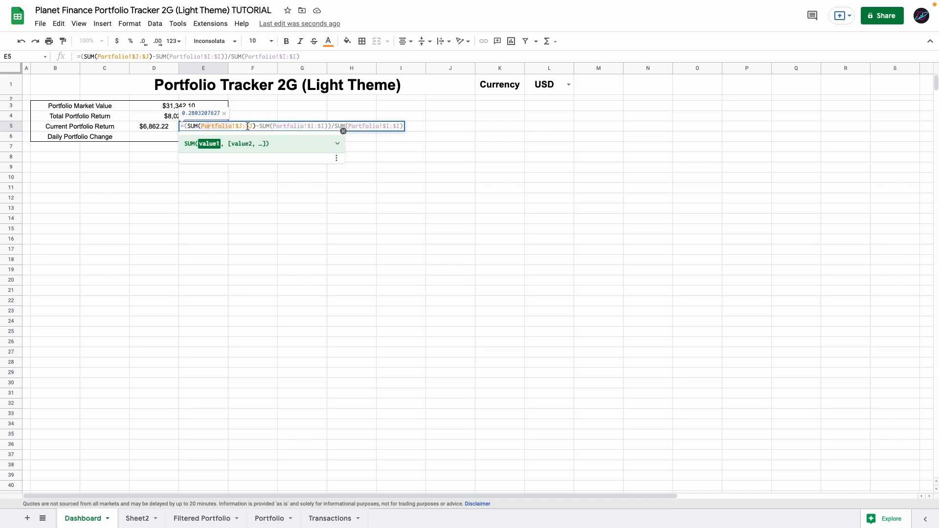
Calculate Daily Portfolio Change in D6 with =SUM(Portfolio!$H:$H) and check the source Daily Change column on the Portfolio sheet.
double_click(147, 137)
text(=SUM(Portfolio!$H:$H))
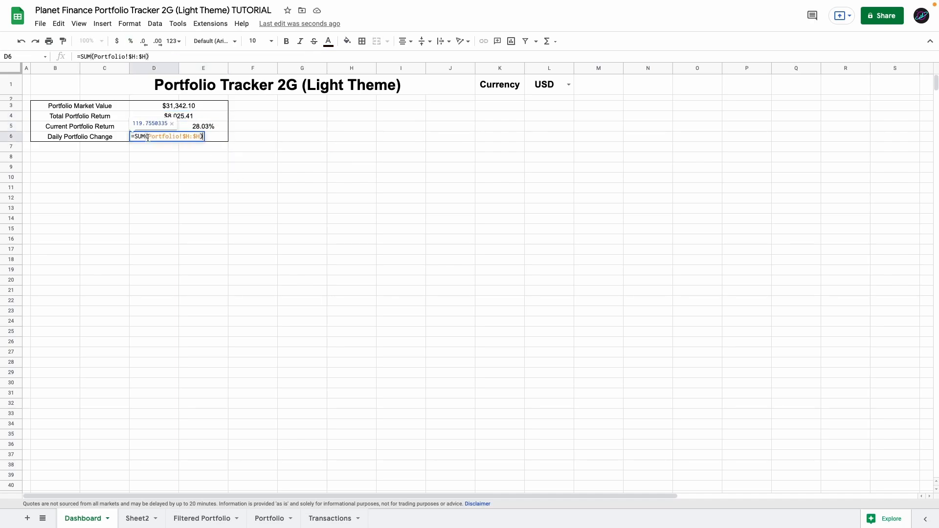
key(Return)
click(159, 137)
click(261, 517)
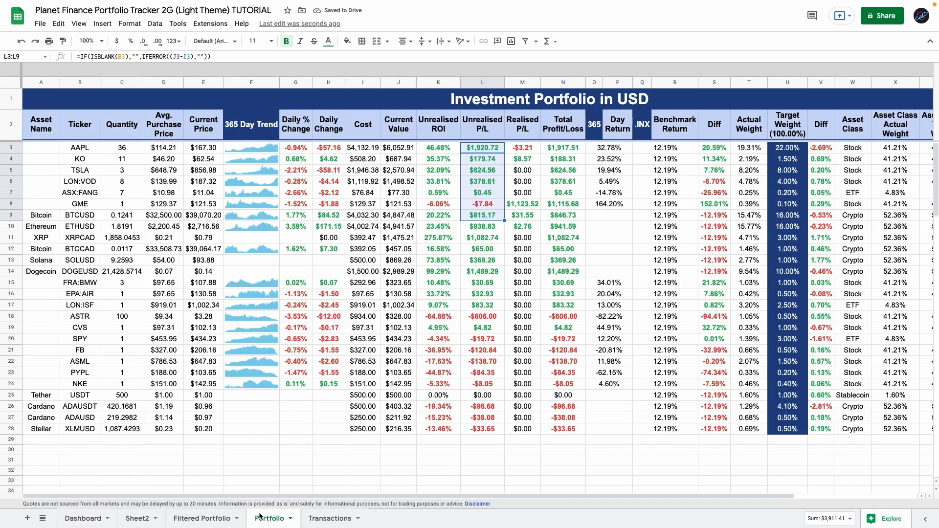
click(329, 82)
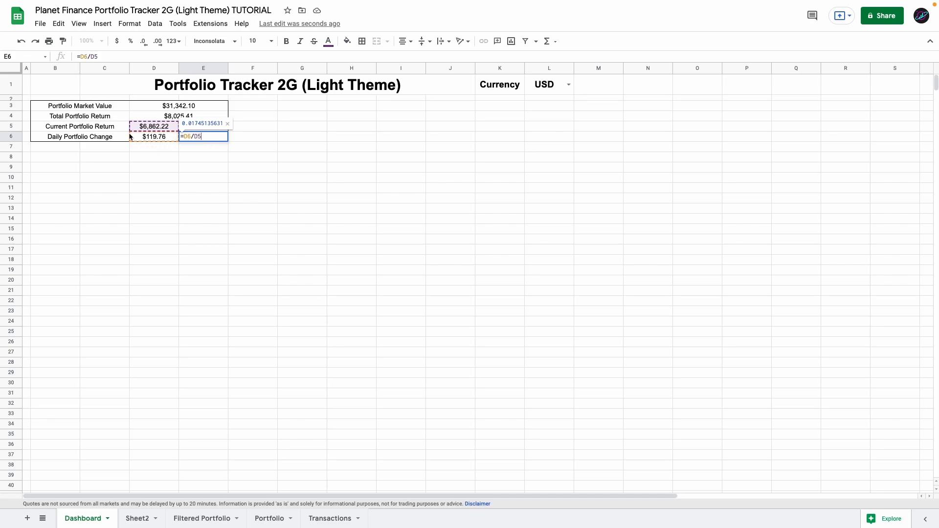
Calculate the daily change percentage in Dashboard cell E6 with =D6/D5 and format it as a percentage.
key(Return)
key(Up)
key(ctrl+shift+5)
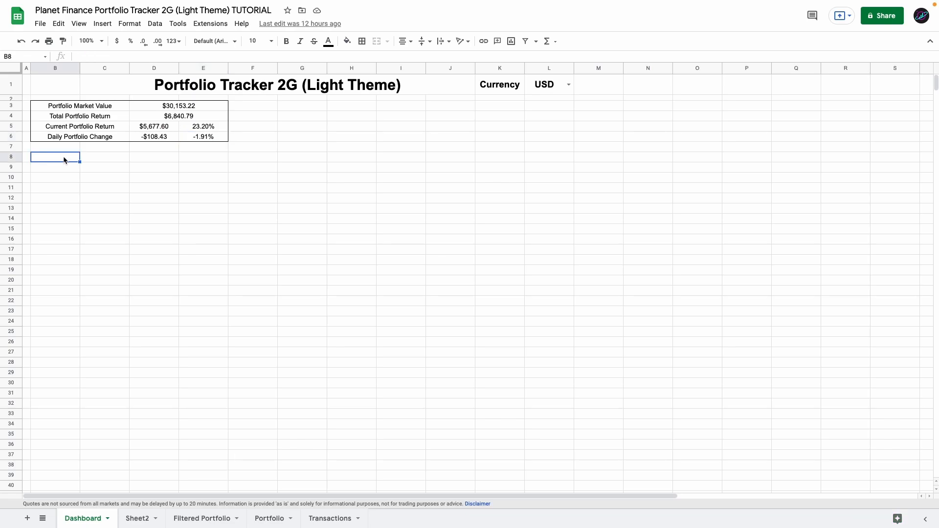
Merge B8:C8 and D8:E8 and enter the headings "Top Performer Today" and "Worst Performer Today".
drag(64, 159, 85, 154)
click(376, 41)
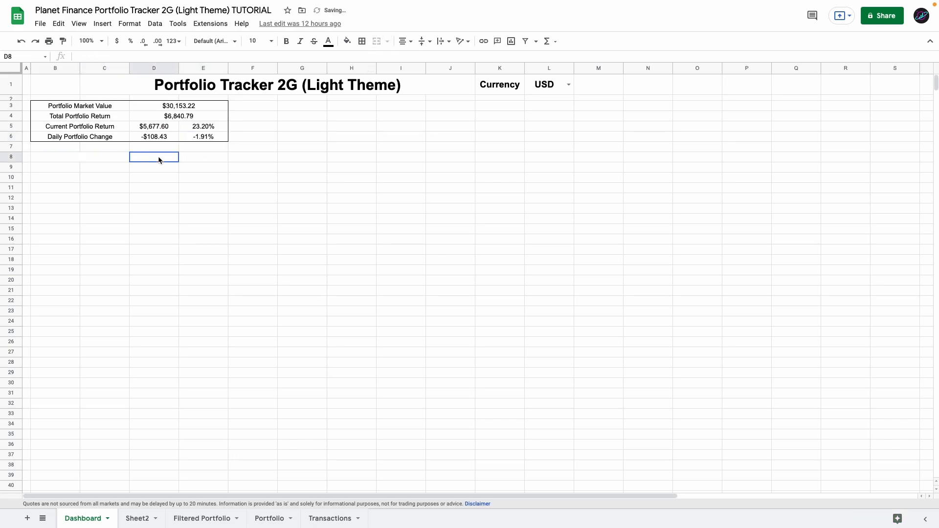
text(Top Performer Today)
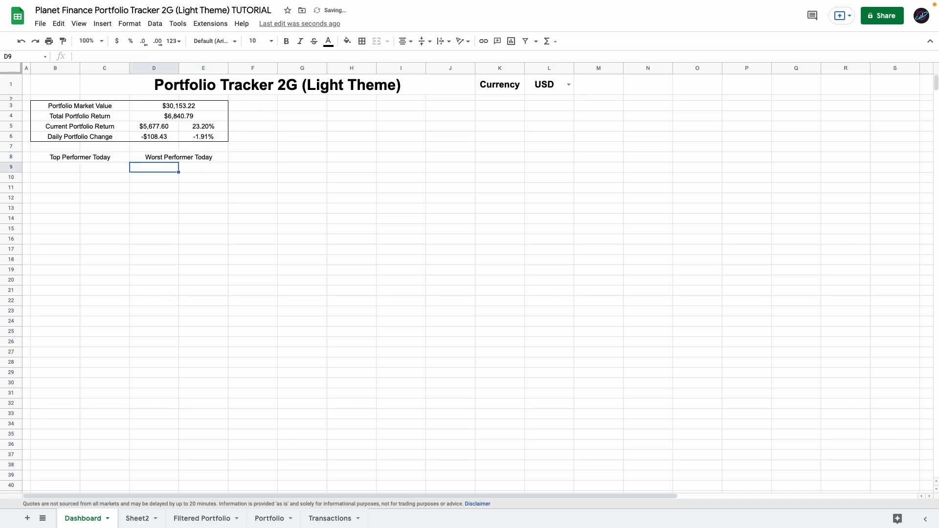
Copy the top and worst performer headings from row 8 into row 10.
click(67, 159)
key(ctrl+c)
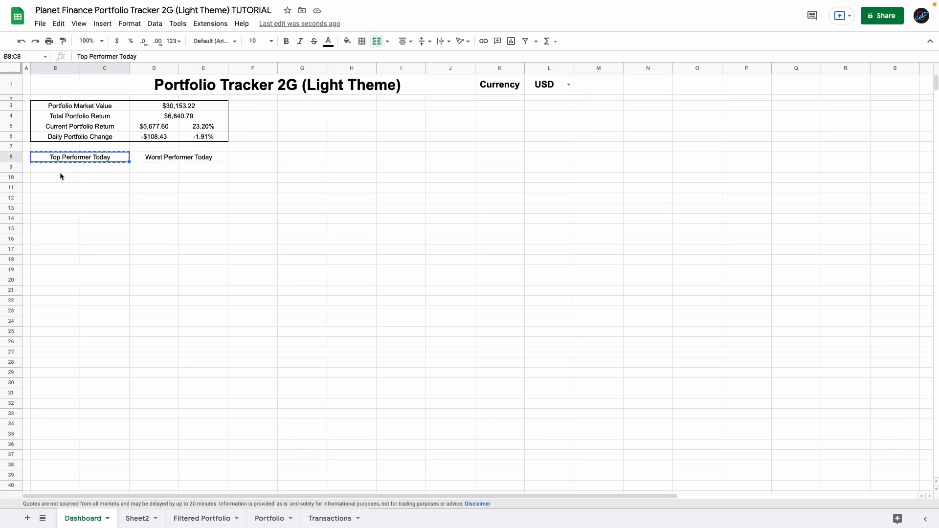
click(55, 179)
key(ctrl+v)
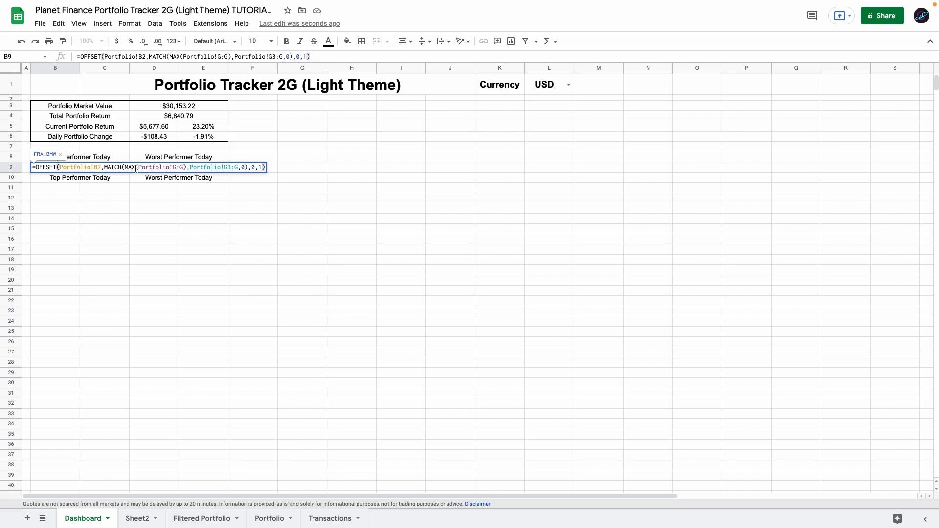
Look up today's top performer in B9 with =OFFSET(Portfolio!B2,MATCH(MAX(Portfolio!G:G),Portfolio!G3:G,0),0,1) and check Portfolio's Daily % Change column.
key(super+Return)
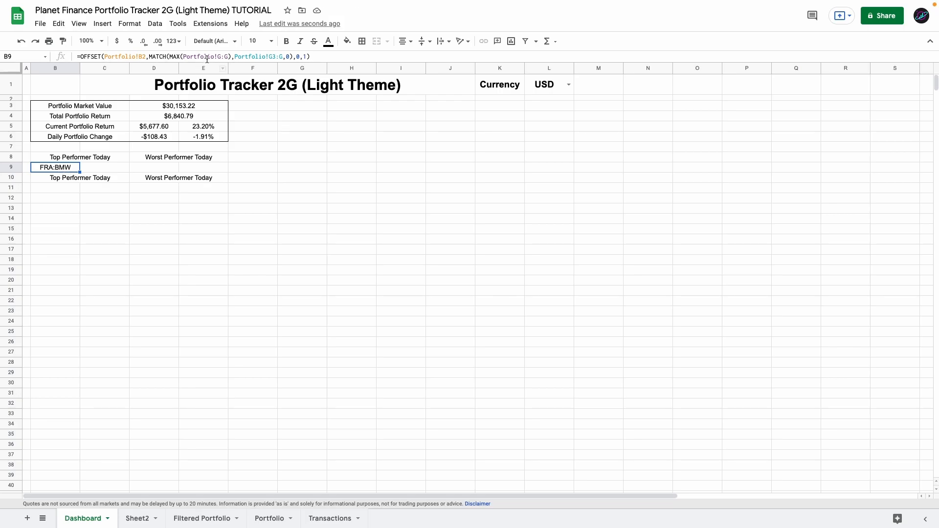
click(269, 518)
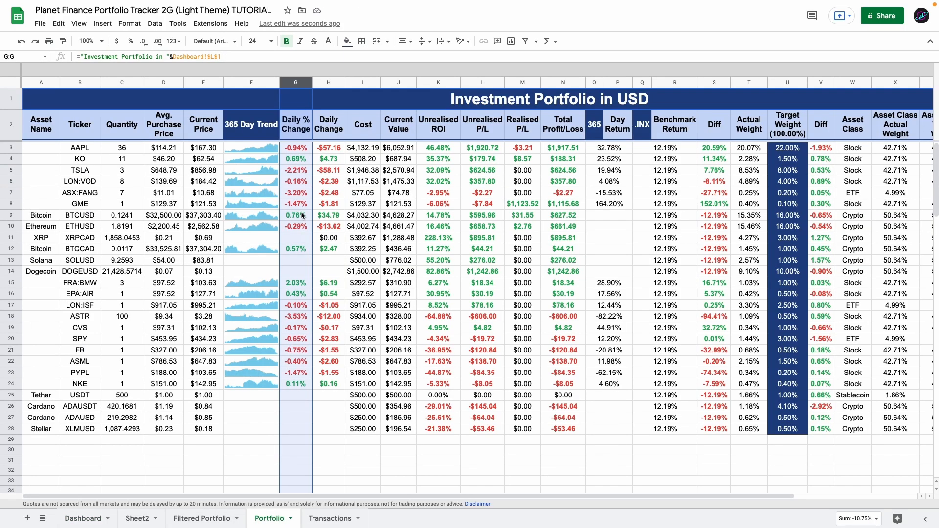
click(93, 518)
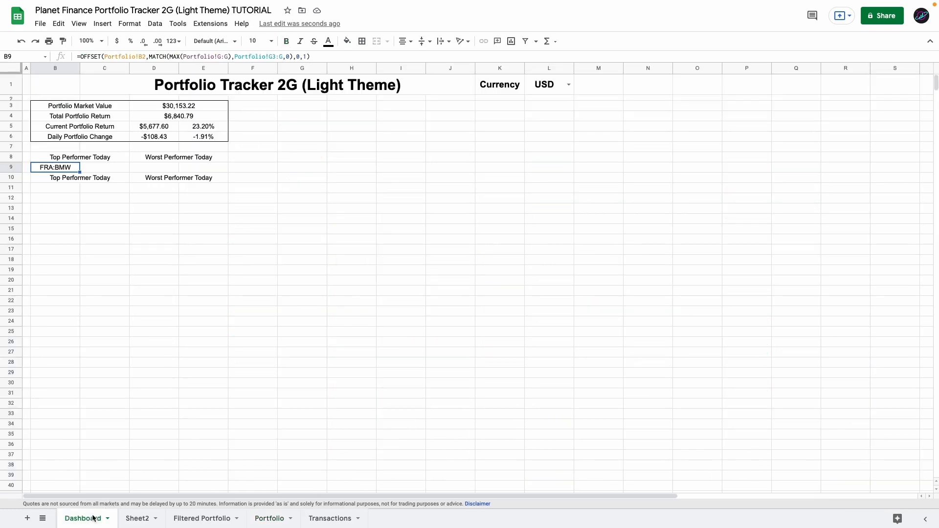
Show the top performer's daily change in C9 with =MAX(Portfolio!$G:$G) and format it as a percentage.
key(Return)
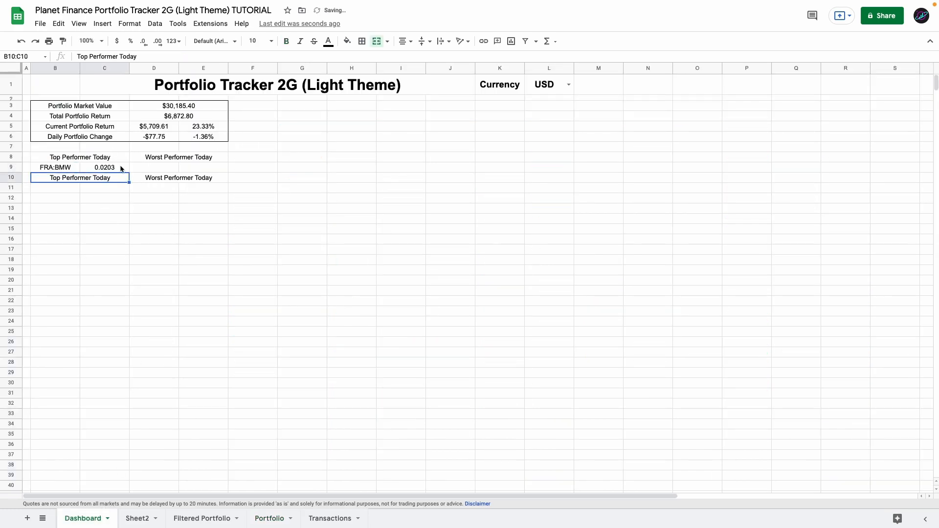
click(122, 168)
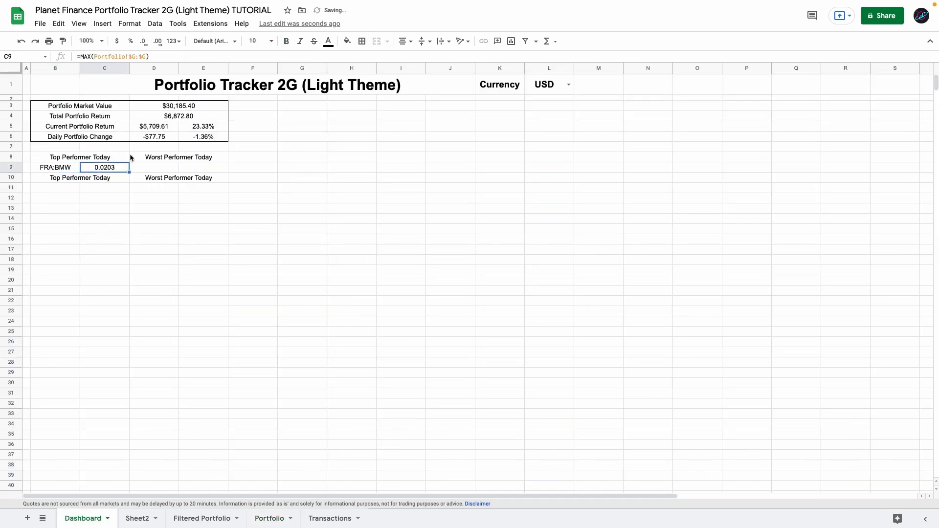
click(130, 42)
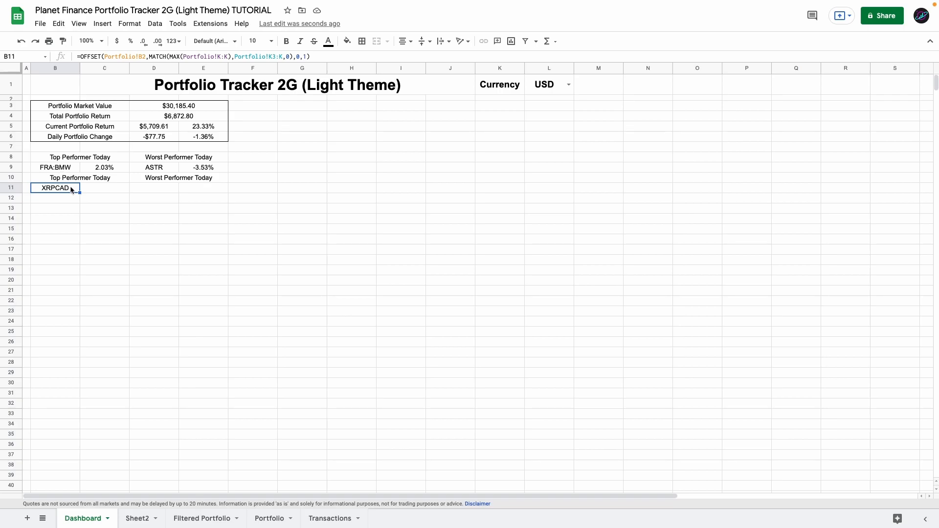
Review the Unrealised ROI column on the Portfolio sheet that feeds the top performer lookup in B11.
click(270, 517)
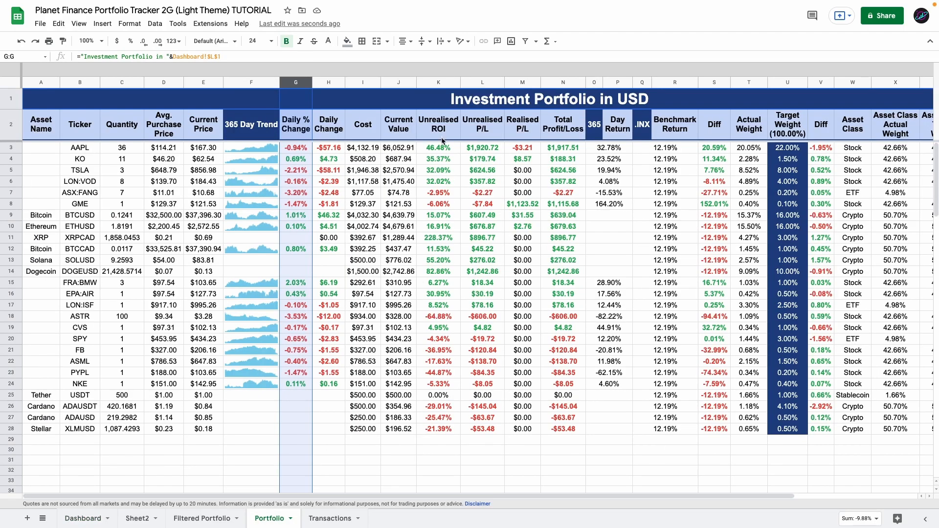
On the Dashboard sheet, merge B13:C13 and copy its formatting down through row 19.
key(alt+Up)
key(alt+Up)
key(alt+Up)
key(Left)
key(ctrl+z)
click(290, 149)
click(71, 212)
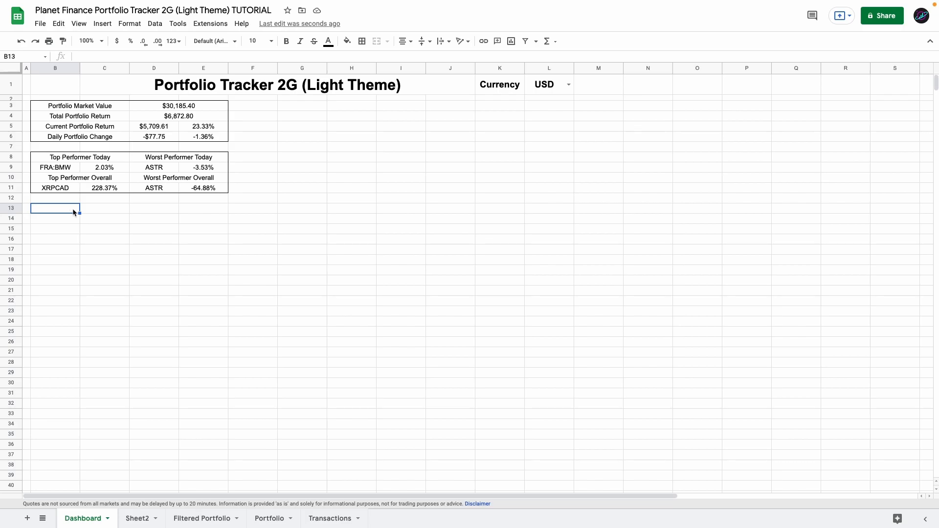
drag(73, 212, 97, 209)
click(376, 41)
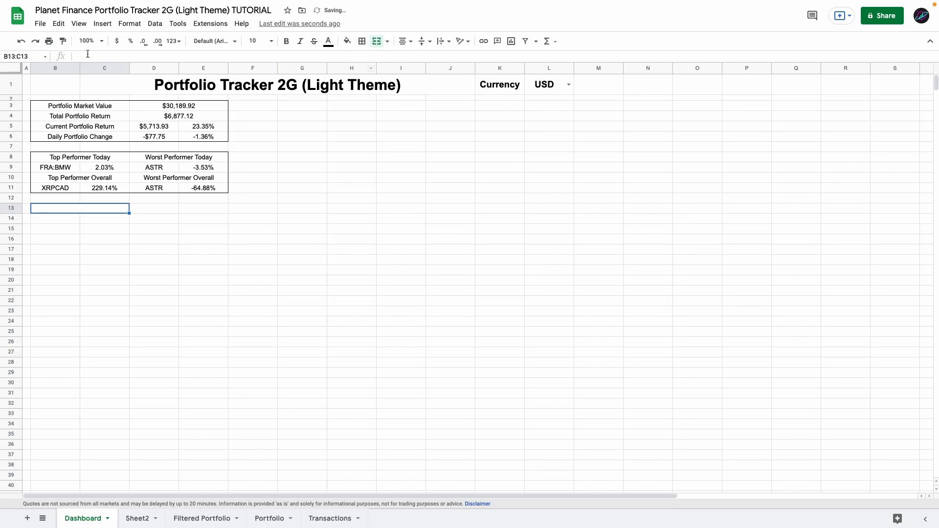
click(63, 43)
drag(48, 214, 46, 266)
Label rows 13 to 19 Account Value, Positions, Cash, Unrealised P/L, Realised P/L, Total P/L and CAGR Since 1st Trade.
text(Account Value Positions Cash Unrealised P/L Realised P/L Total P/L)
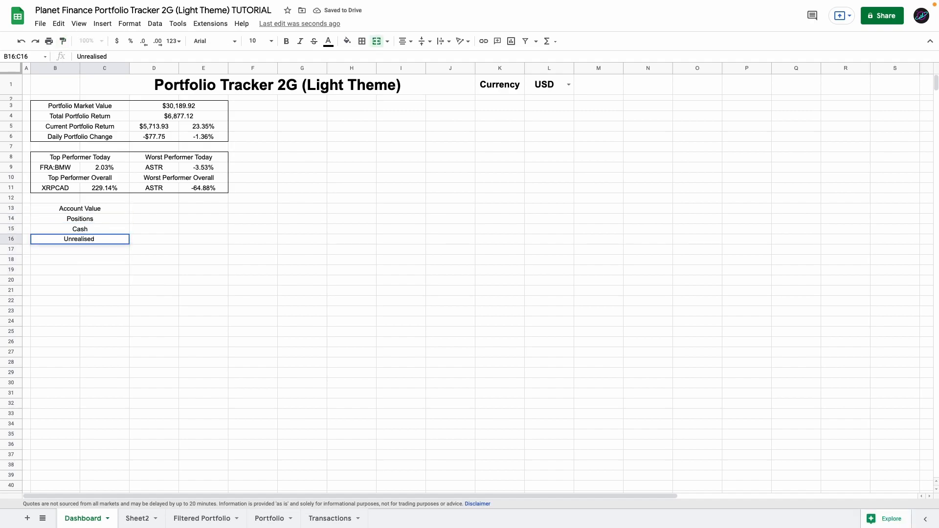
key(Return)
text(CAGR Since 1st Trade)
Enter =D14+D15 as the Account Value in D13 and =SUM(Portfolio!$J:$J) as Positions in D14.
click(136, 208)
text(=D14+D15)
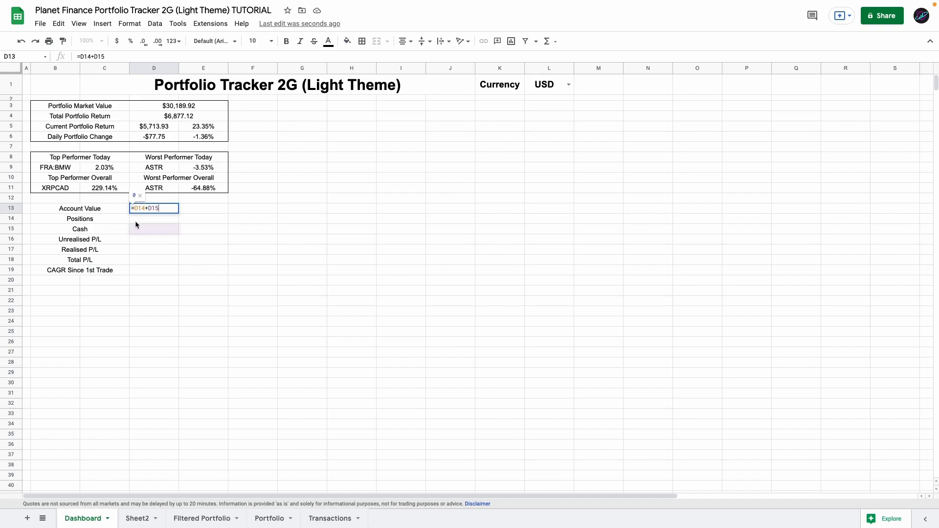
key(Return)
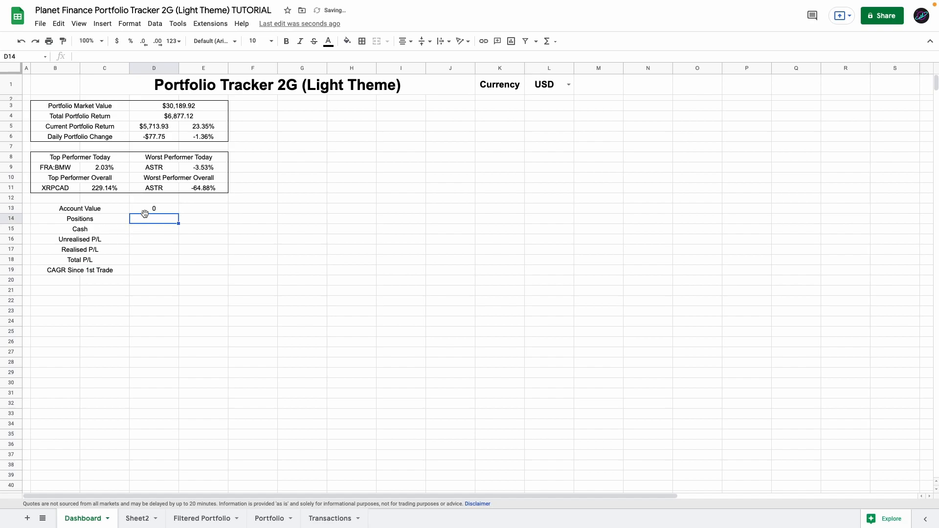
double_click(137, 221)
key(super+v)
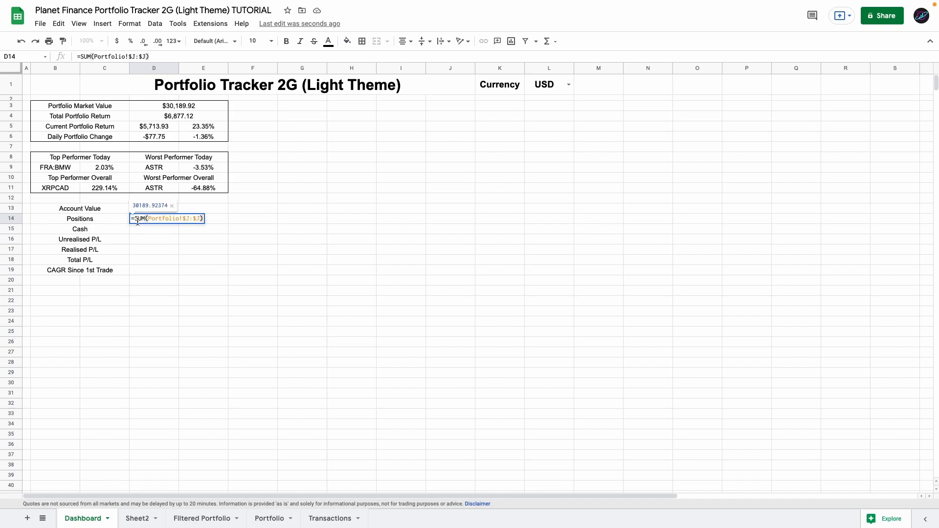
key(Return)
Paste the SUMIF cash-balance formula based on the Transactions sheet into D15, and format D17:D18 as currency.
double_click(152, 230)
key(super+v)
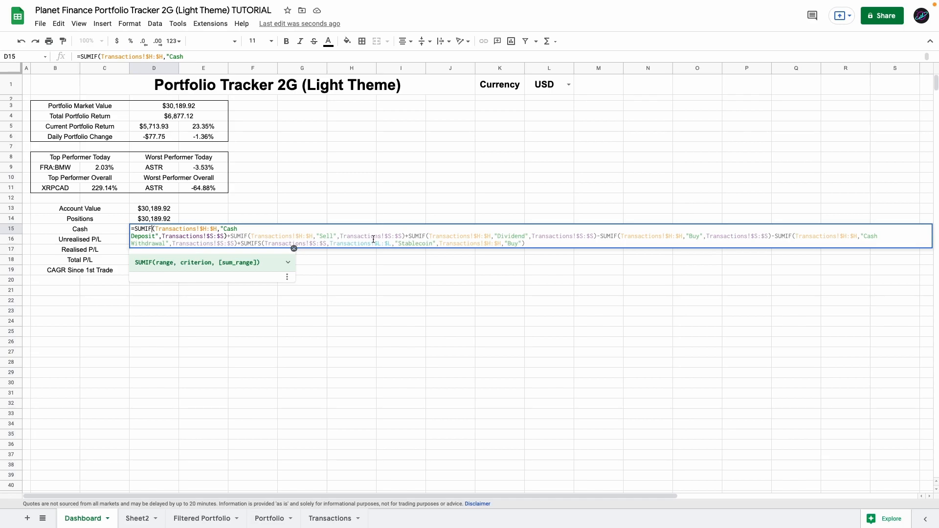
key(Return)
drag(153, 250, 154, 260)
click(117, 41)
Enter =(SUM(Portfolio!$J:$J)/SUM(Portfolio!$I:$I))^(1/(YEARFRAC((MIN(Transactions!$C:$C)),TODAY())))-1 as the CAGR in D19 and format it as a percentage.
text(=(SUM(Portfolio!$J:$J)/SUM(Portfolio!$I:$I))^(1/(YEARFRAC((MIN(Transactions!$C:$C)),TODAY())))-1)
key(Return)
click(154, 269)
click(130, 41)
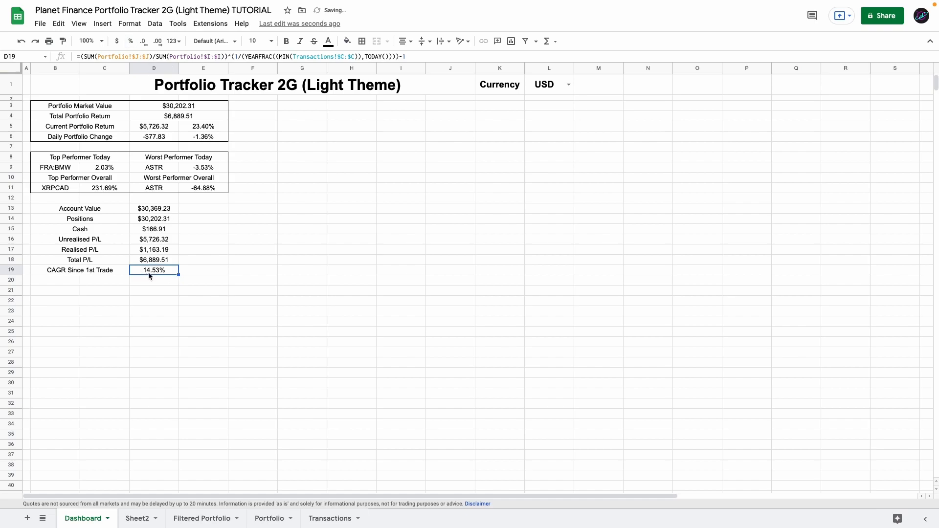
double_click(166, 274)
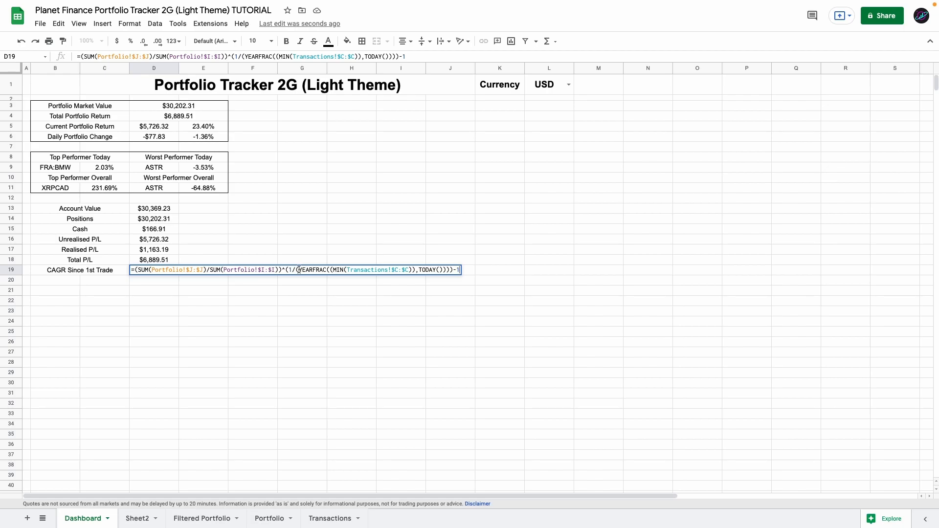
key(Return)
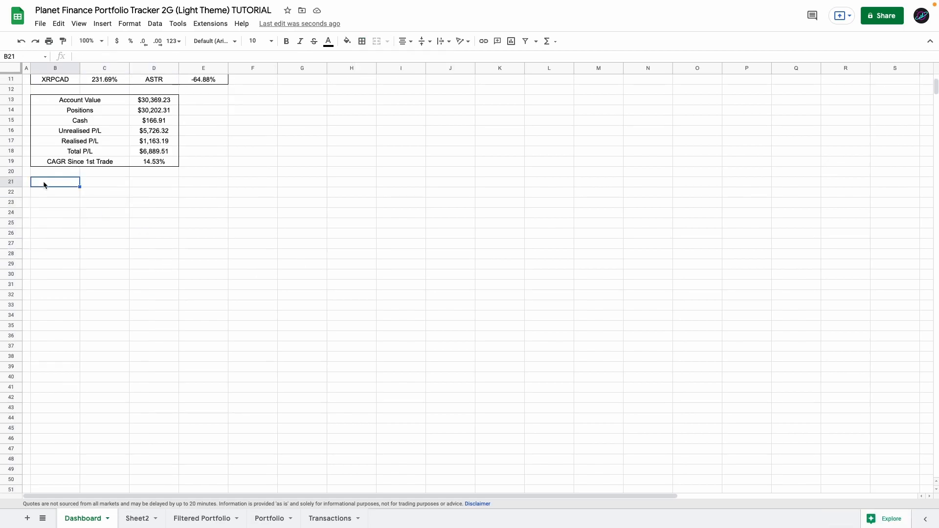
Add the heading Stats in row 21, then merge B22:C22 and copy that formatting down to row 35.
text(Stats)
key(Return)
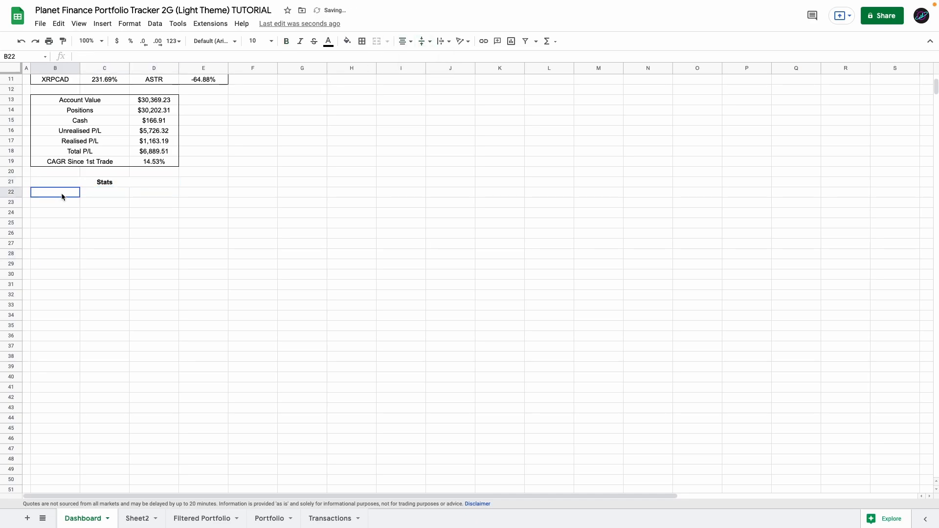
drag(76, 195, 102, 194)
click(62, 41)
drag(46, 193, 40, 321)
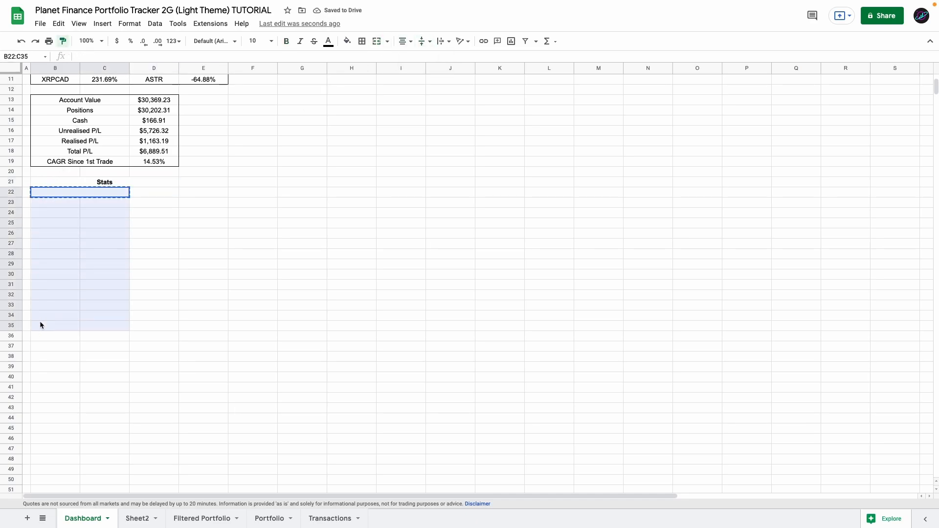
Fill in the Stats labels in rows 22 to 35, from Select Start Date through the cash, fees, trades and dividend rows to Return Hourly Salary.
text(Select Start Date Select End Date Cash Deposits Cash Withdrawals Net Deposit # of Cash Deposits # of Cash Withdrawals Fees Number of Trades Cash dividends DRIP Total Dividend Income Approx. Dividend Yield Return Hourly Salary)
click(148, 193)
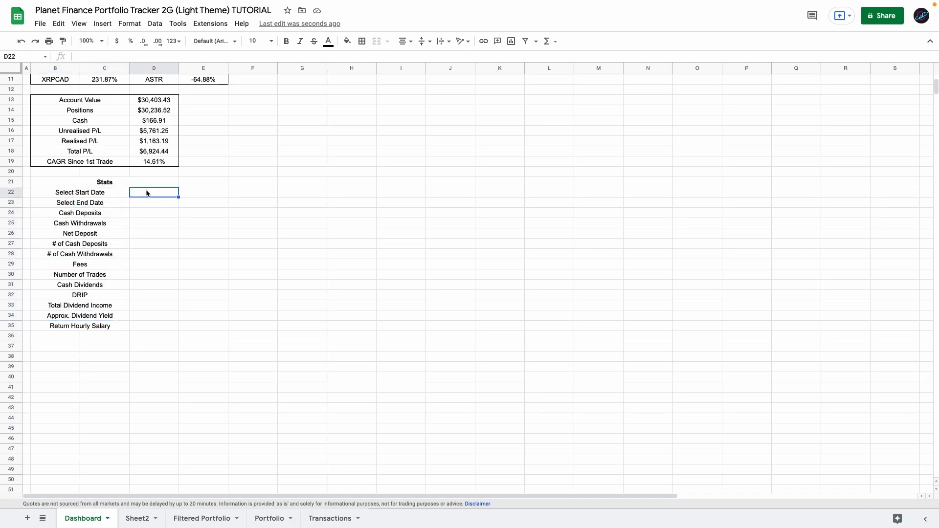
drag(139, 185, 157, 327)
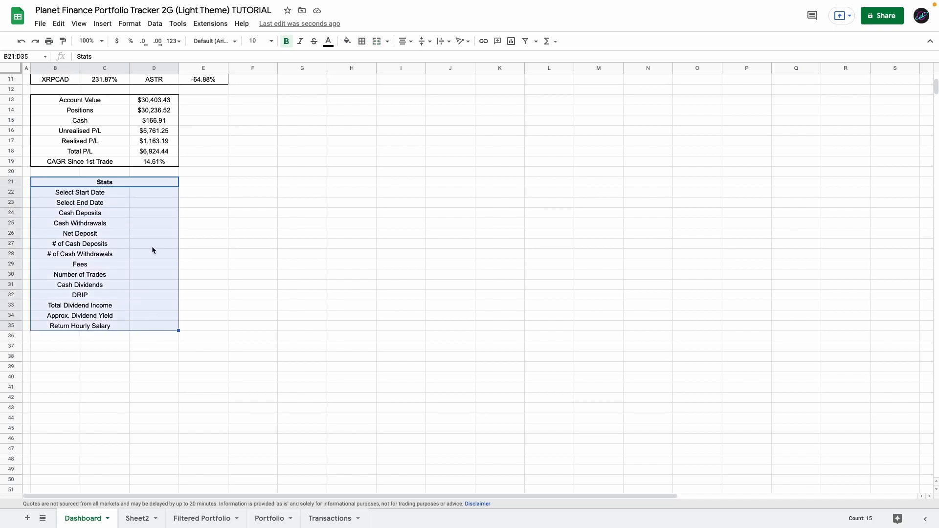
Apply data validation with the Date criterion to the start and end date cells D22:D23.
click(144, 194)
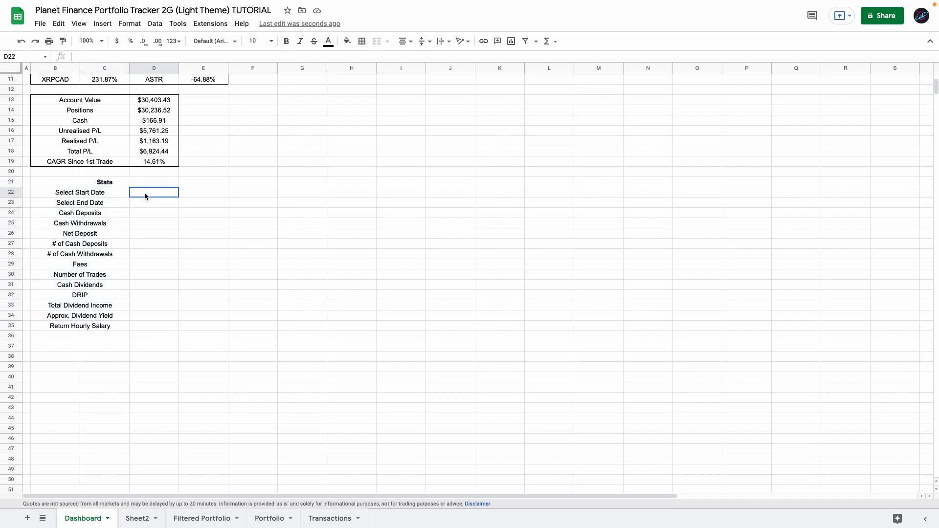
shift+click(145, 199)
click(154, 23)
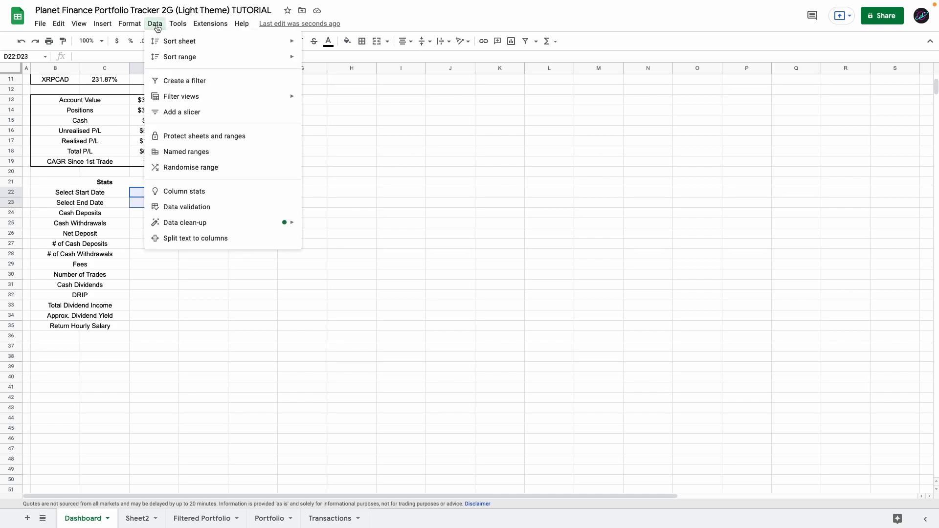
click(184, 206)
click(446, 240)
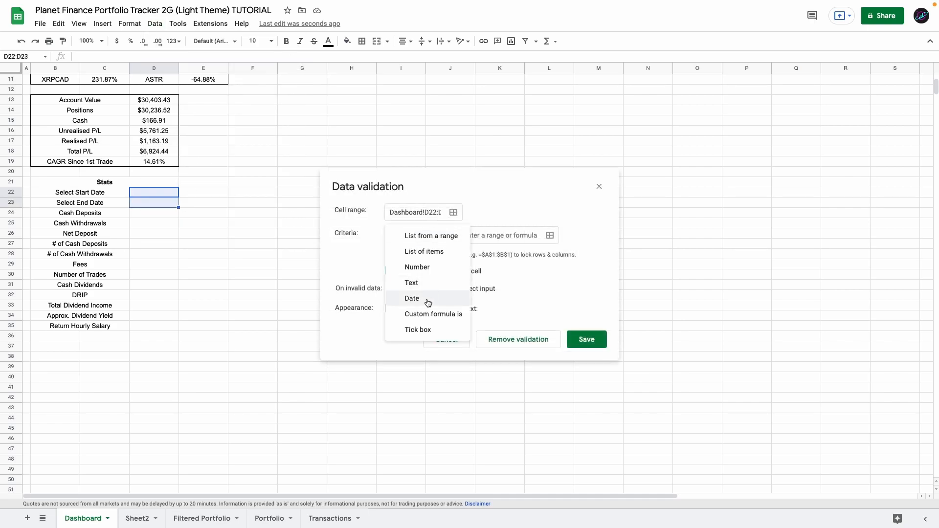
click(429, 304)
click(586, 308)
Set the Stats start date in D22 to 1-Jan-2020.
double_click(152, 192)
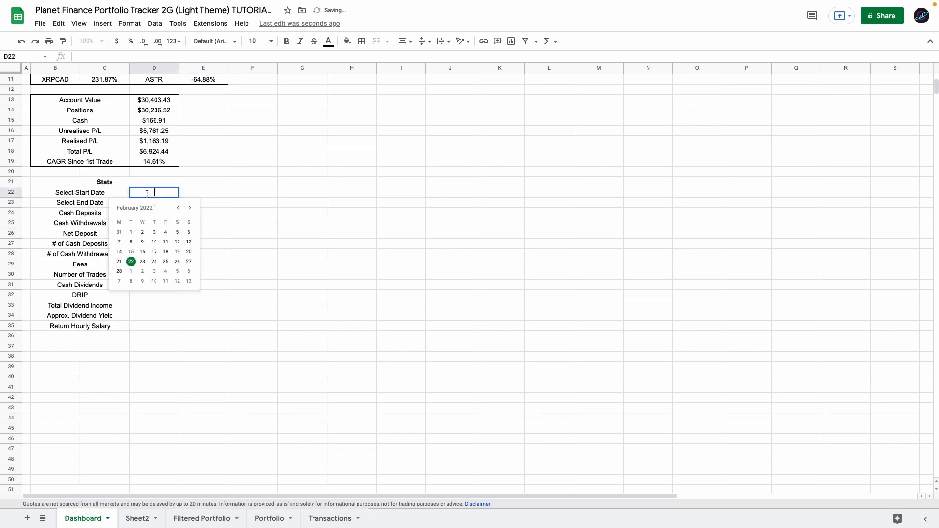
click(131, 233)
double_click(164, 192)
Enter =TODAY() as the Stats end date in D23, and reset the cell to 22-Feb-2022.
click(149, 203)
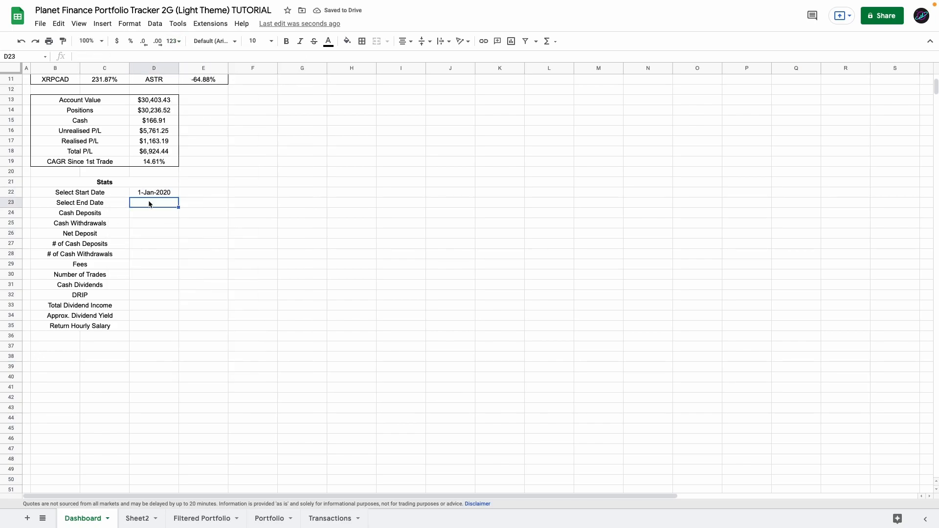
text(=today())
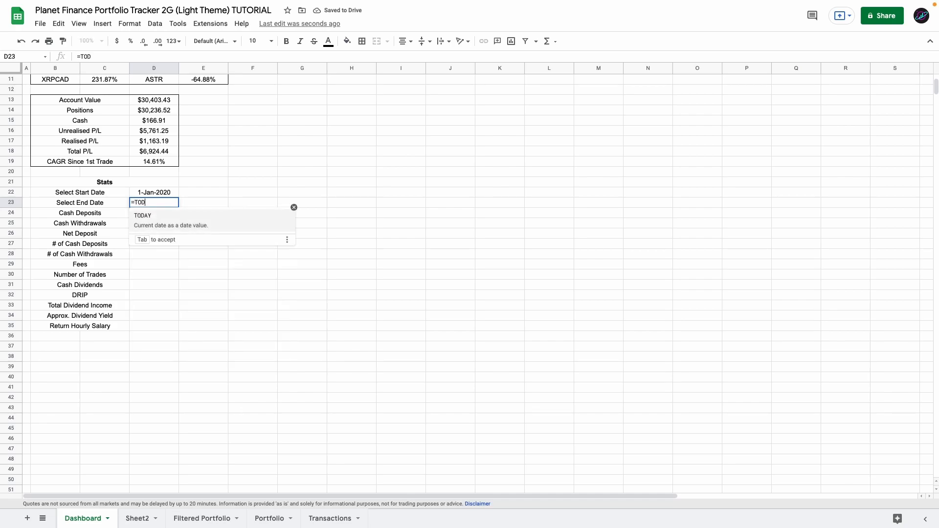
key(Return)
click(148, 206)
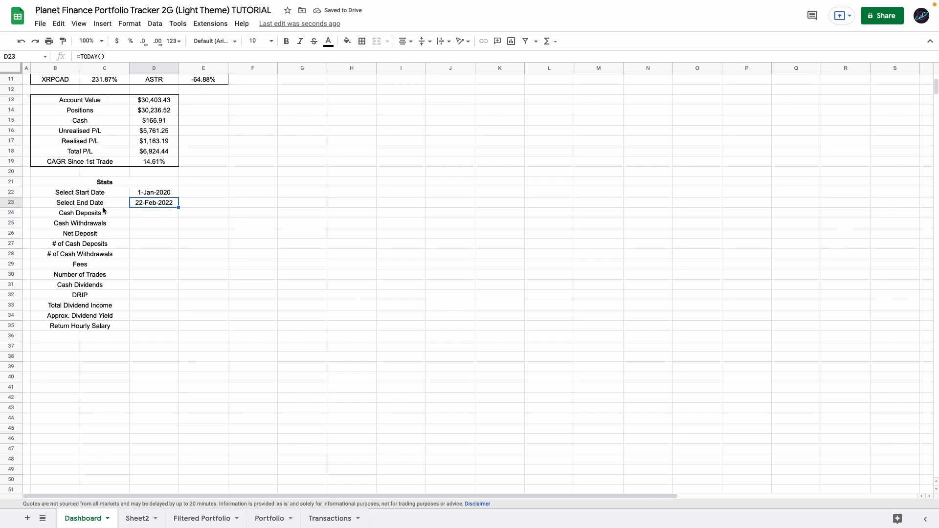
key(Delete)
double_click(159, 205)
click(157, 252)
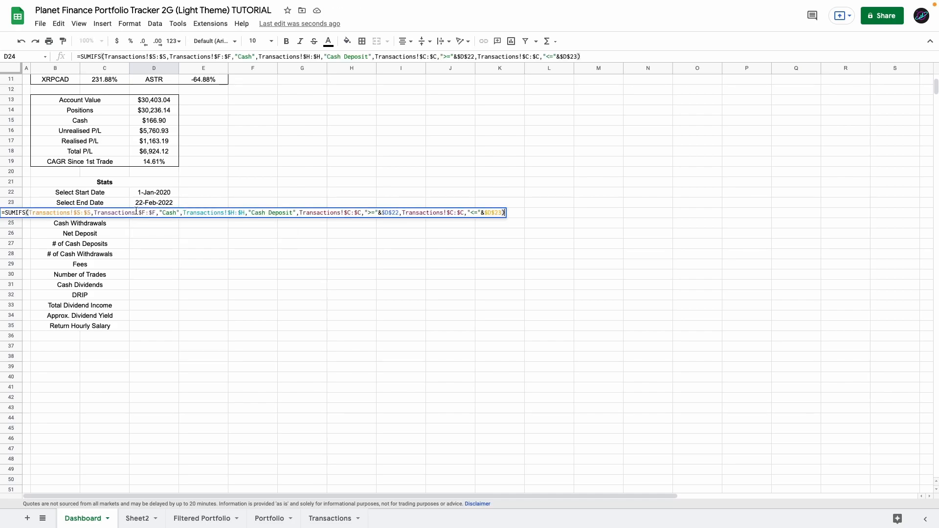
Enter =SUMIFS(Transactions!$S:$S,Transactions!$F:$F,"Cash",Transactions!$H:$H,"Cash Deposit",Transactions!$C:$C,">="&$D$22,Transactions!$C:$C,"<="&$D$23) for Cash Deposits in D24, and paste the formulas for the rows below.
click(149, 214)
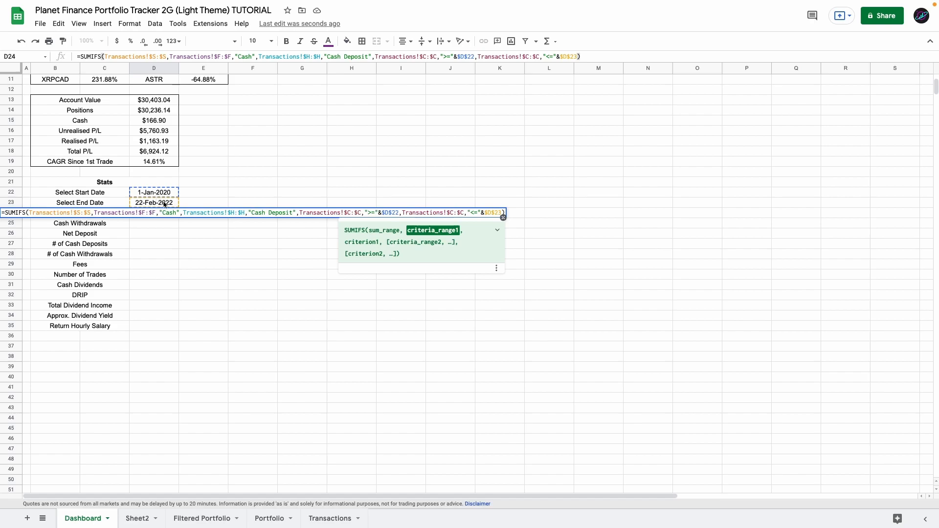
key(Return)
click(157, 244)
key(ctrl+v)
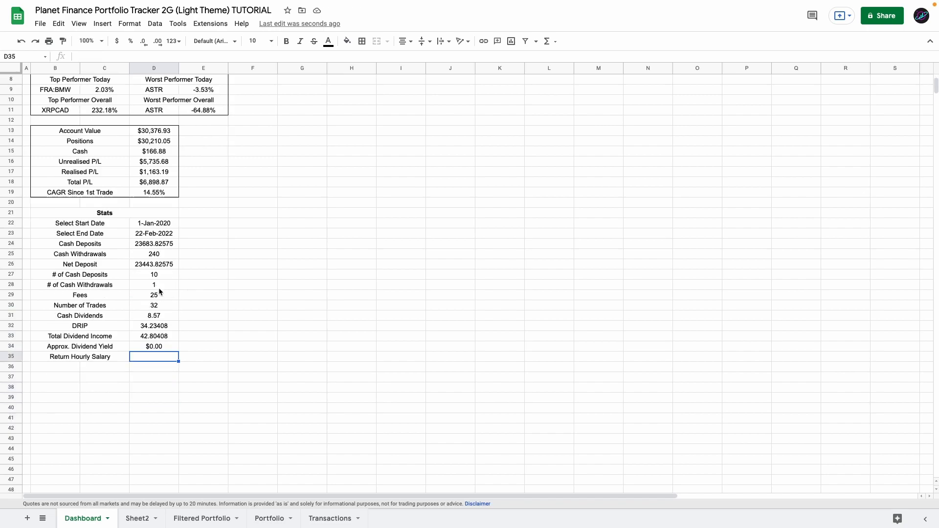
Enter =D33/D3 as the Approx. Dividend Yield in D34 and check it against the Portfolio Market Value cell.
text(=D33/D3)
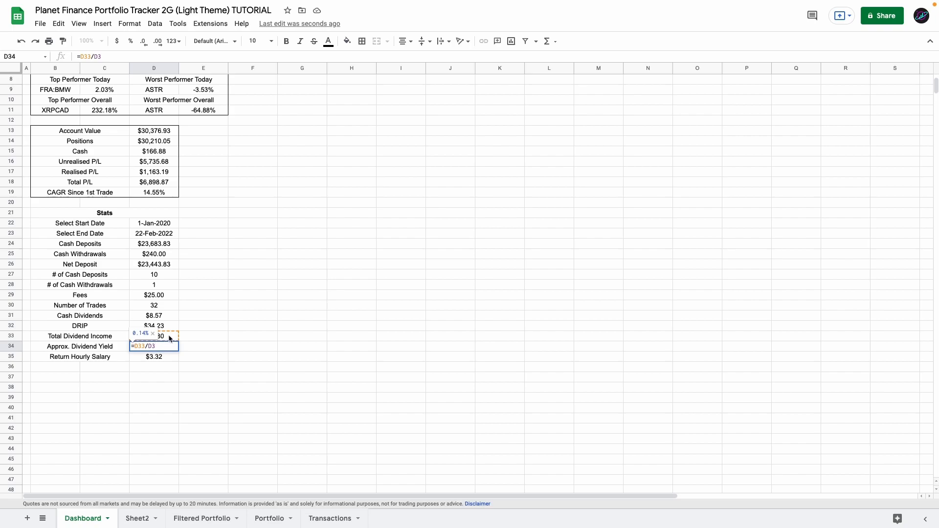
scroll(179, 265, up, 3)
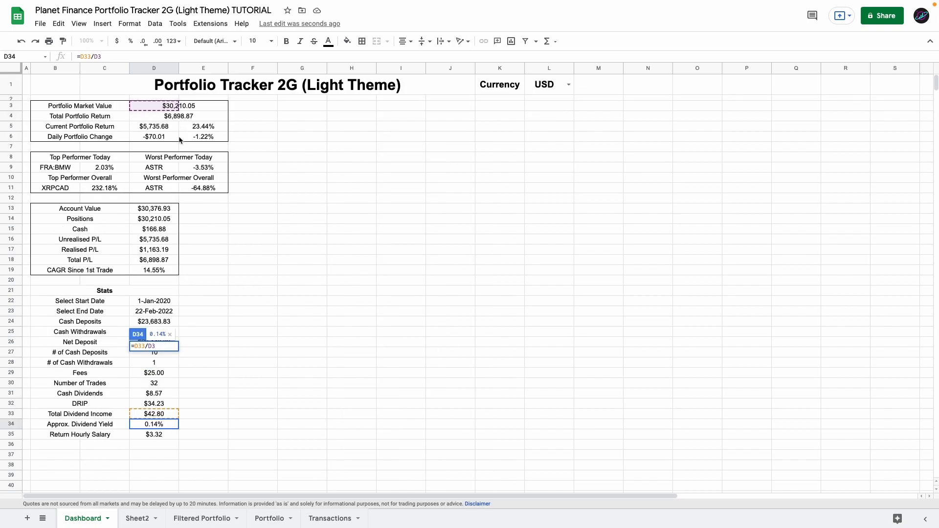
scroll(197, 245, down, 2)
key(Return)
click(160, 369)
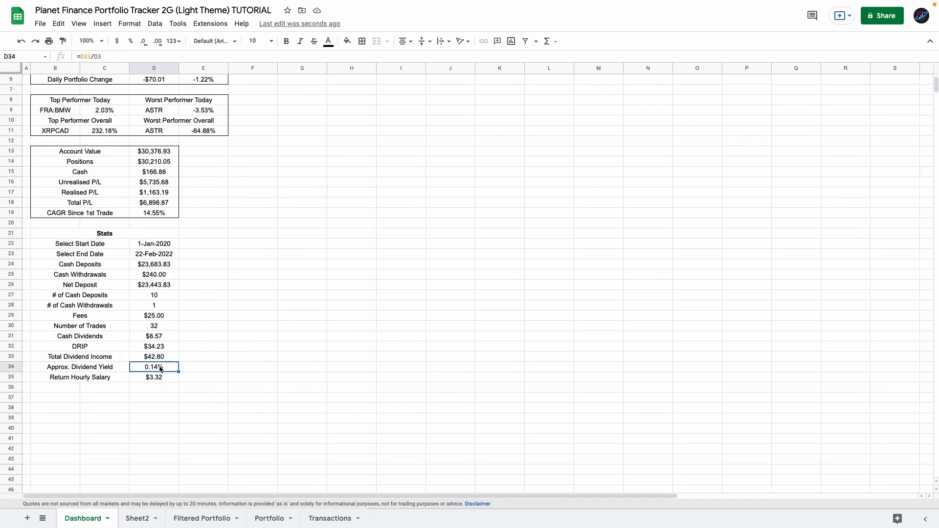
scroll(184, 348, up, 2)
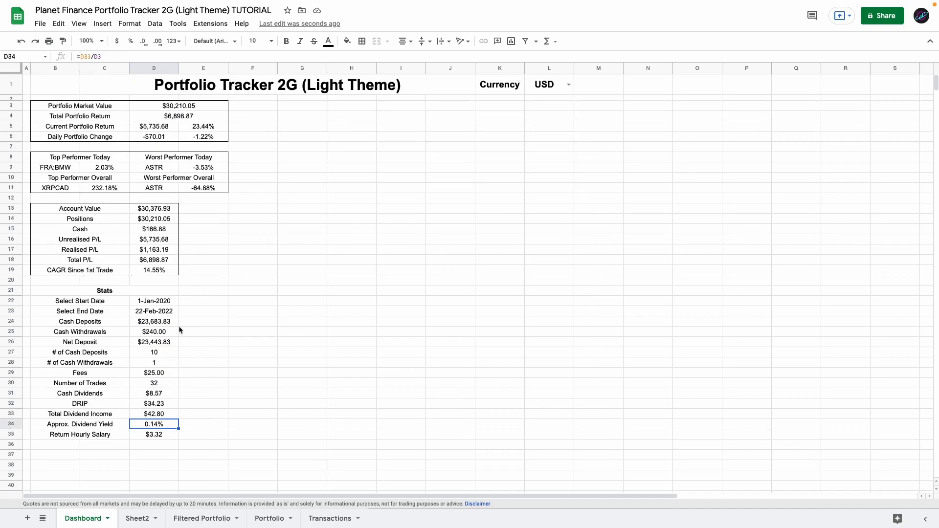
click(157, 107)
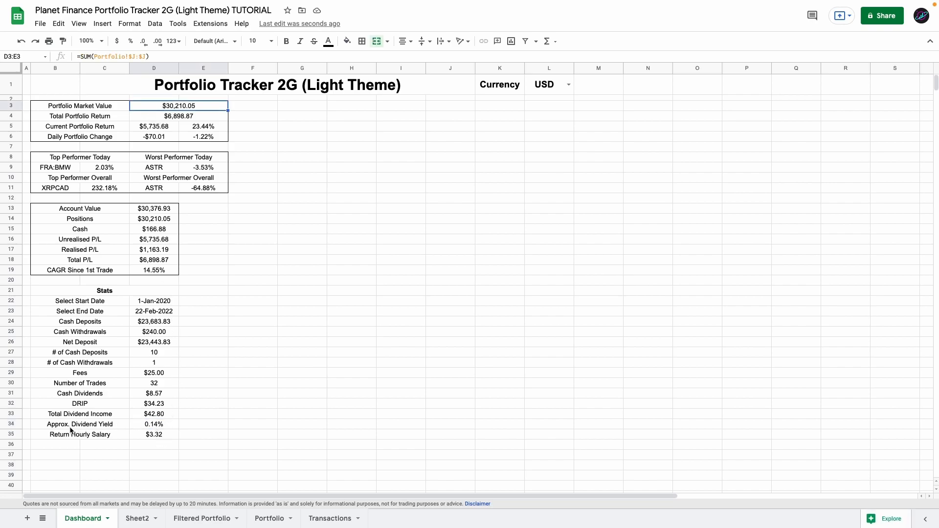
click(138, 426)
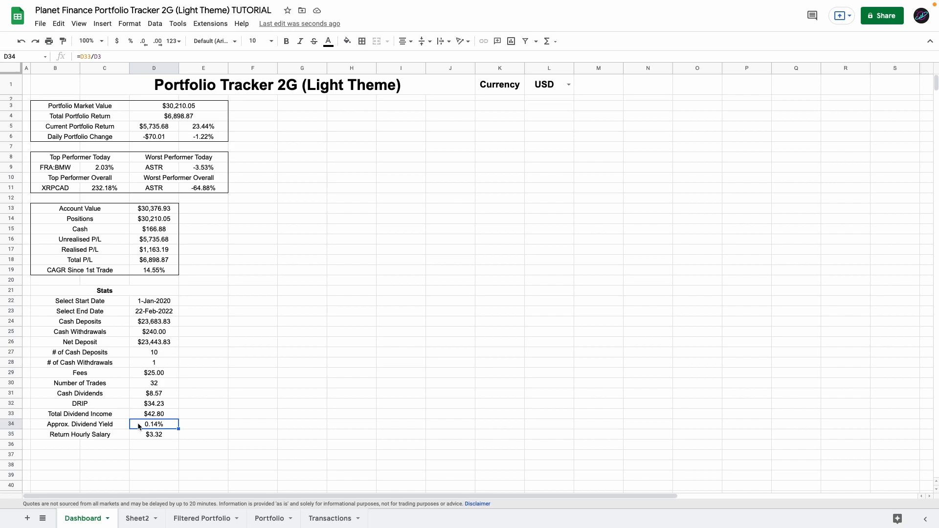
click(253, 291)
click(255, 128)
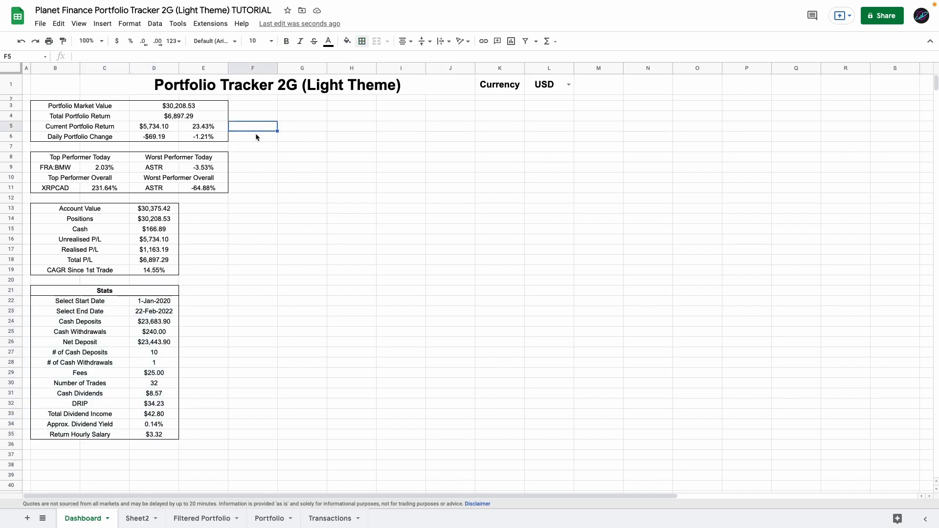
click(255, 157)
click(247, 115)
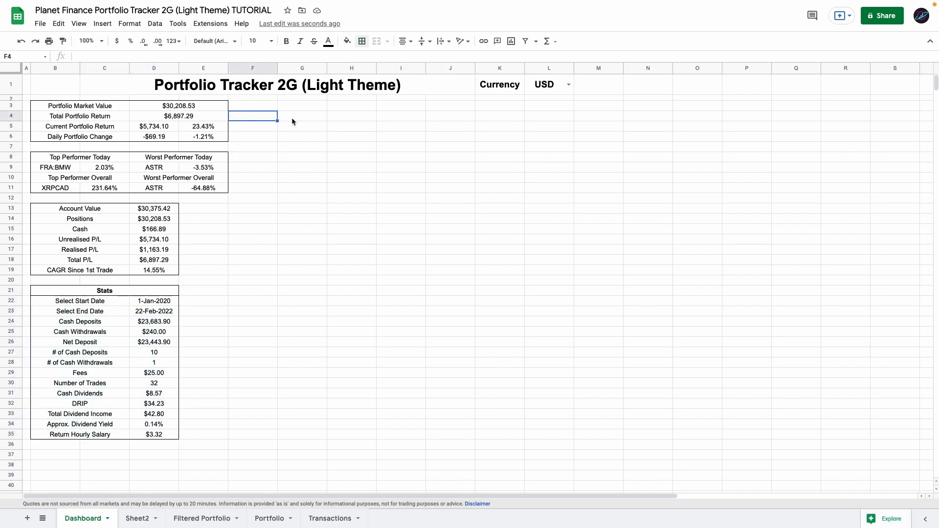
Merge N2:N3 to hold the Screener label below the 365 cell.
scroll(292, 118, right, 5)
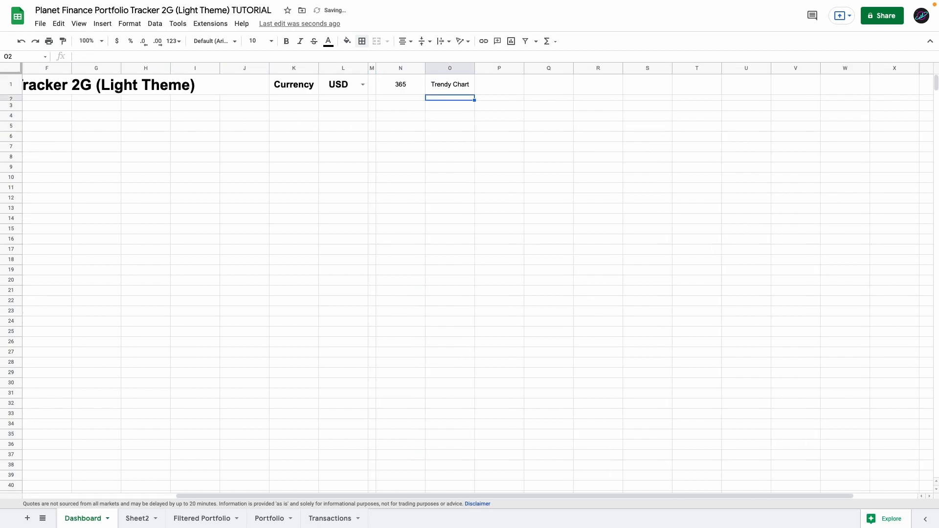
click(409, 100)
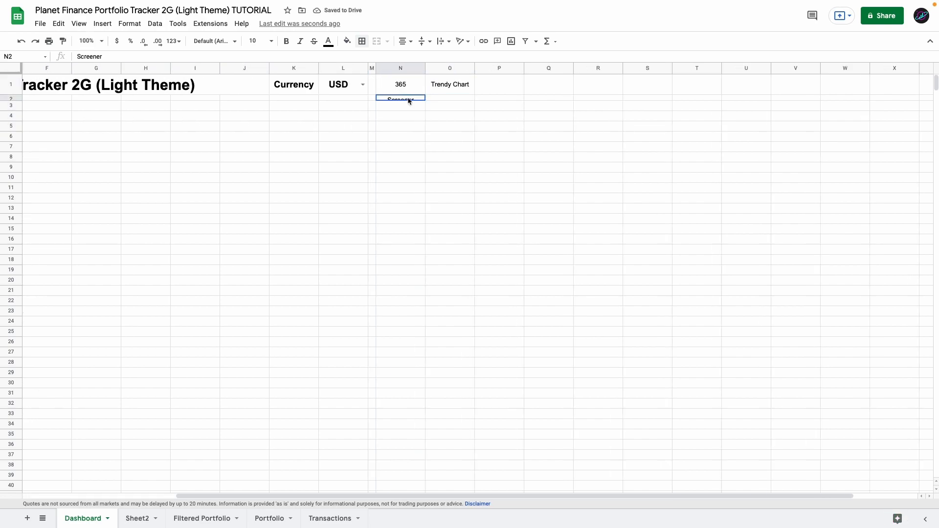
drag(409, 101, 409, 107)
click(377, 41)
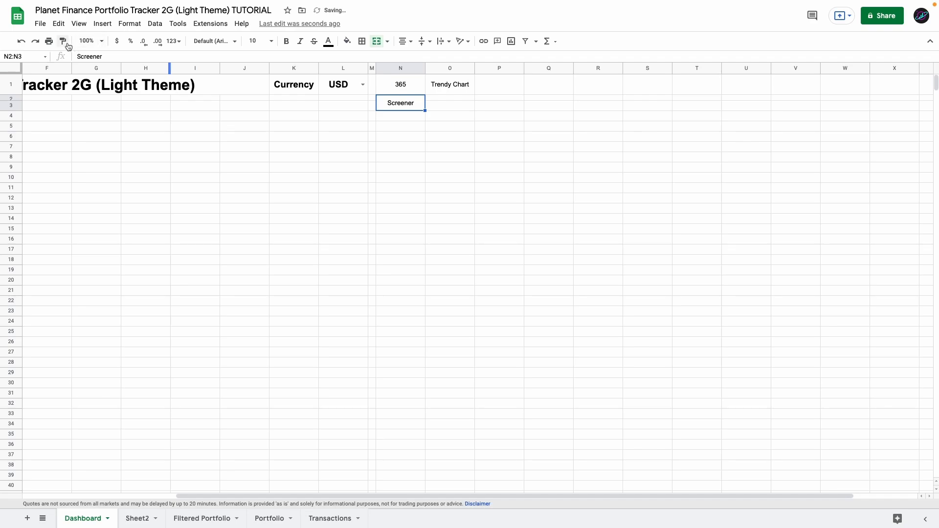
Copy the N2:N3 merged formatting across rows 2 and 3 to column T, and merge N2:O3 for the Screener label.
click(64, 41)
mouse_move(401, 109)
mouse_down()
mouse_move(623, 120)
mouse_move(685, 105)
mouse_up()
click(406, 104)
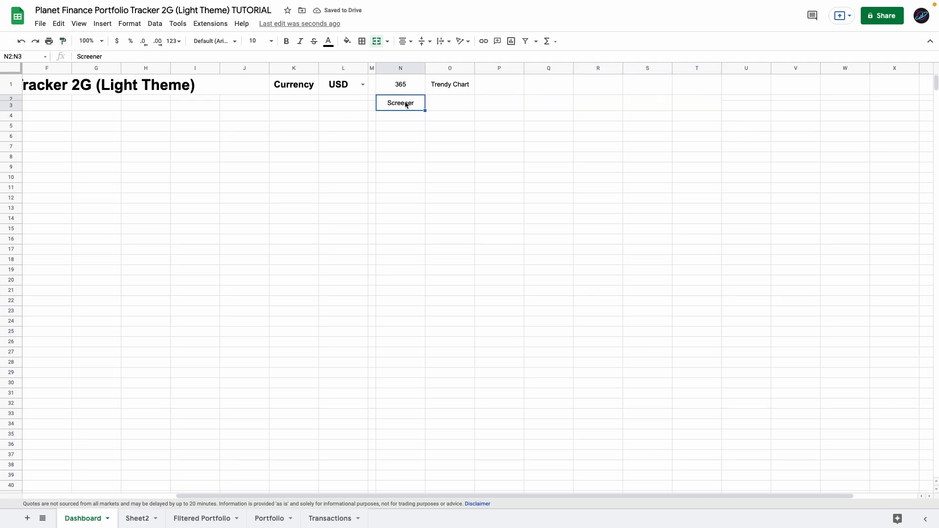
drag(409, 101, 434, 104)
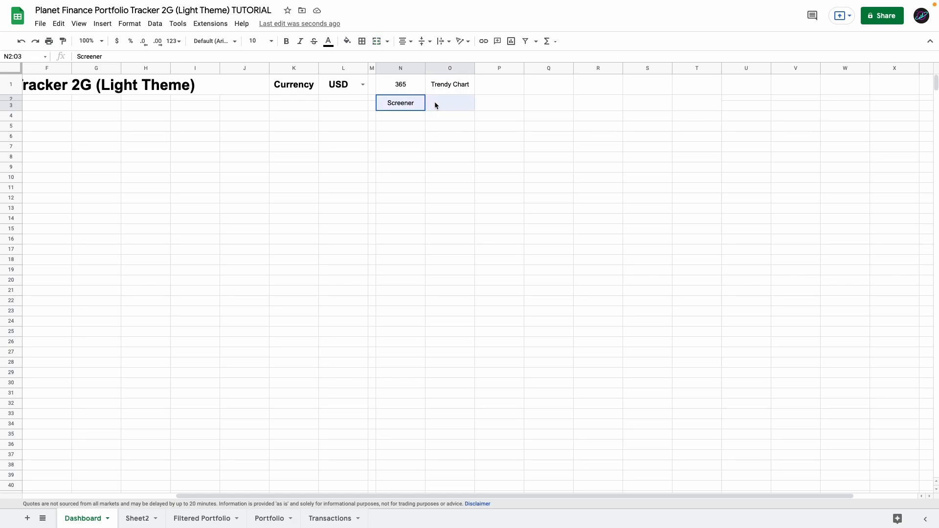
click(376, 41)
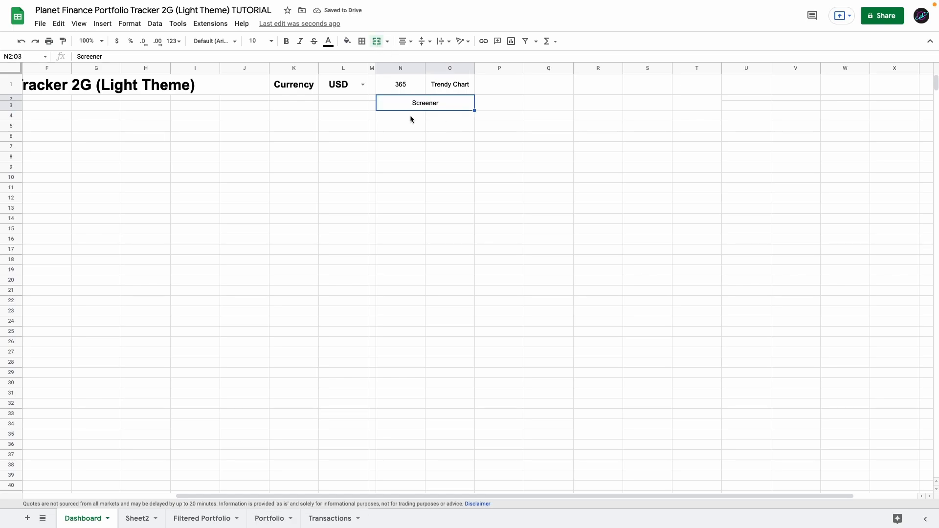
Merge N4:O4 and copy that merged formatting down through row 17.
click(410, 115)
key(Right)
drag(410, 115, 441, 116)
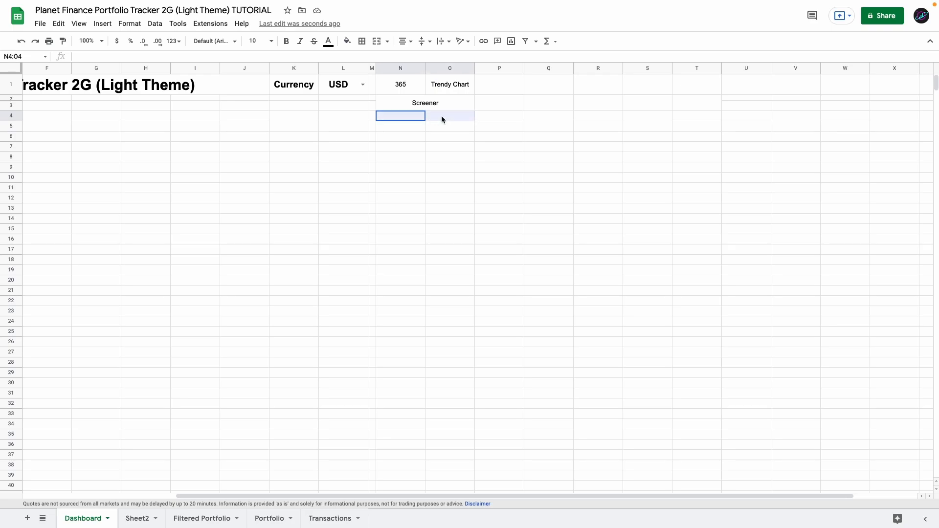
click(377, 41)
click(63, 41)
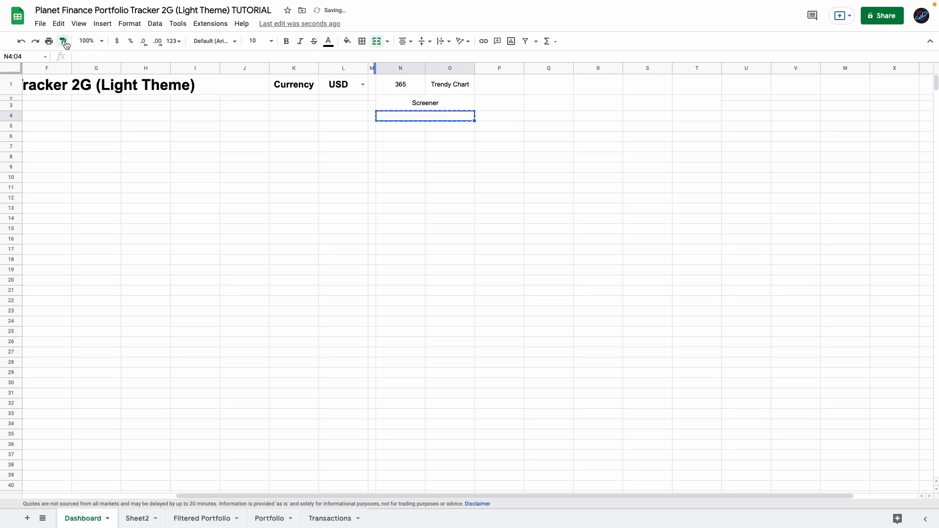
drag(395, 120, 403, 251)
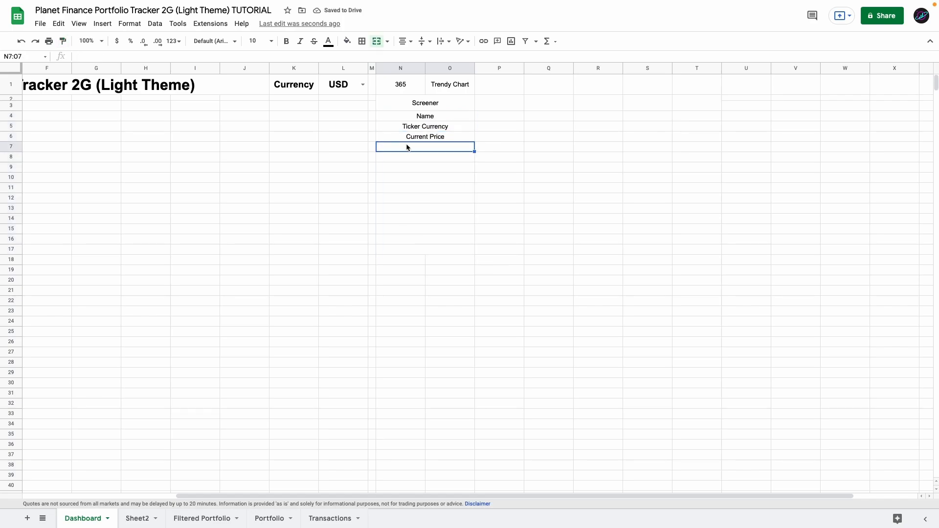
Enter Name, Ticker Currency, Current Price, Daily % Change, Daily Change, Market Cap, Volume, P/E Ratio, Beta, EPS, 52-Week High, 52-Week Low, 1-Year Return, Signal in N4:N17, bolding N1:O17.
text(Daily % Change Daily Change Market Cap Volume P/E Ratio Beta EPS 52-Week High 52-Week Low 1-Year Return Signal)
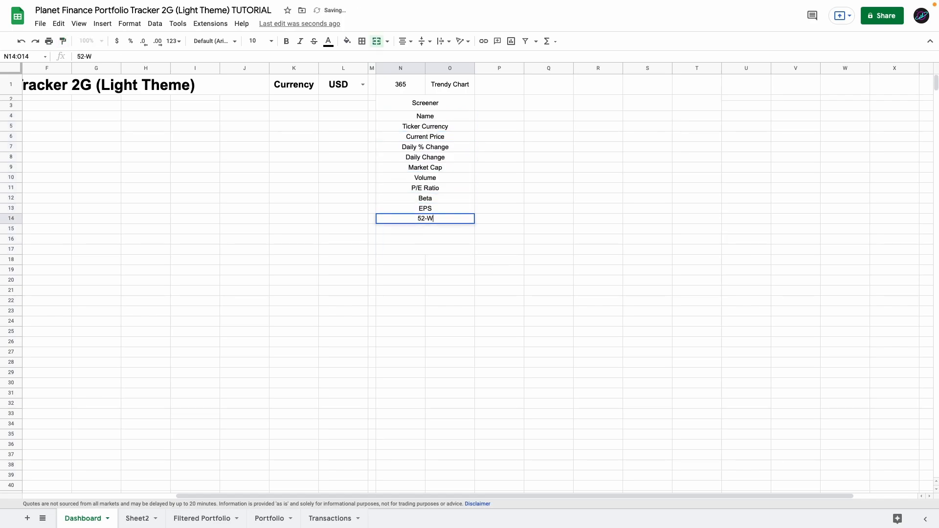
key(Return)
drag(400, 85, 425, 249)
click(287, 41)
Add a drop-down list to P2:P3 with data validation, using the range Portfolio!B3:B.
click(491, 107)
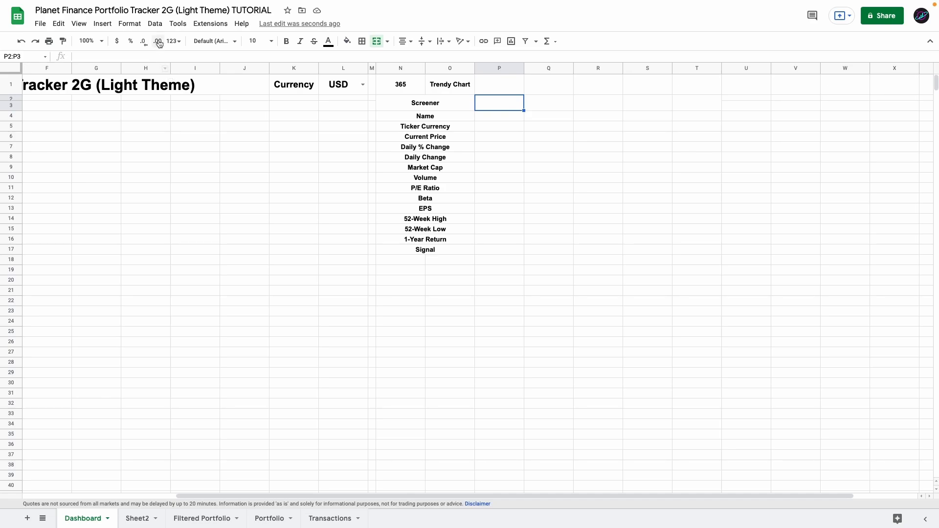
click(154, 24)
click(227, 208)
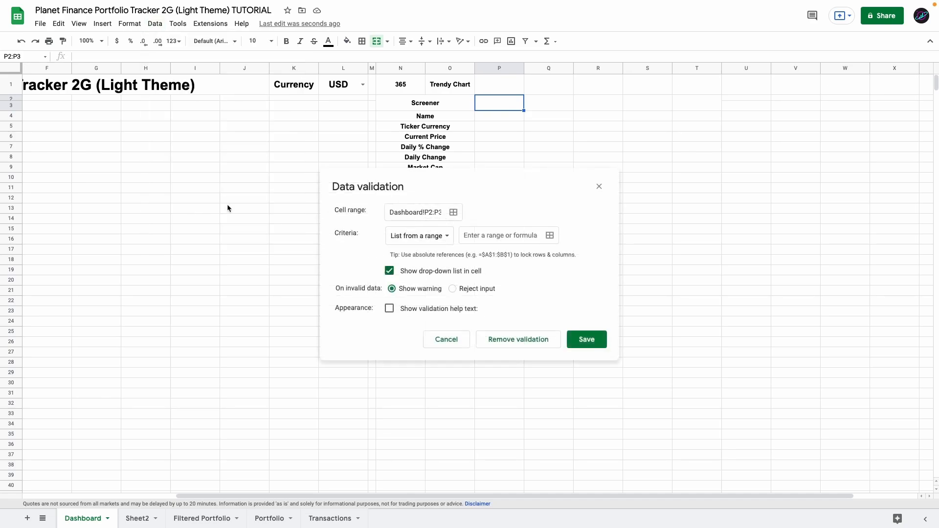
click(548, 236)
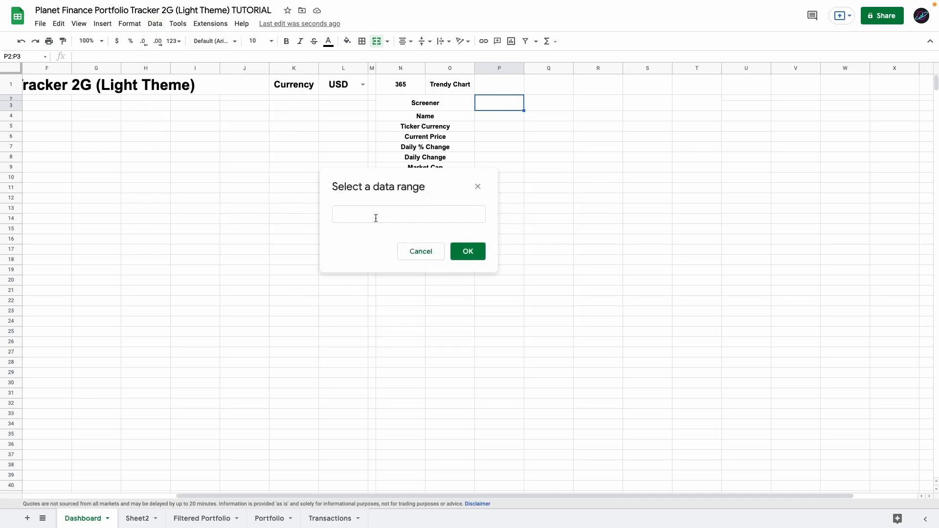
click(260, 515)
drag(80, 148, 80, 395)
key(BackSpace)
key(BackSpace)
click(468, 251)
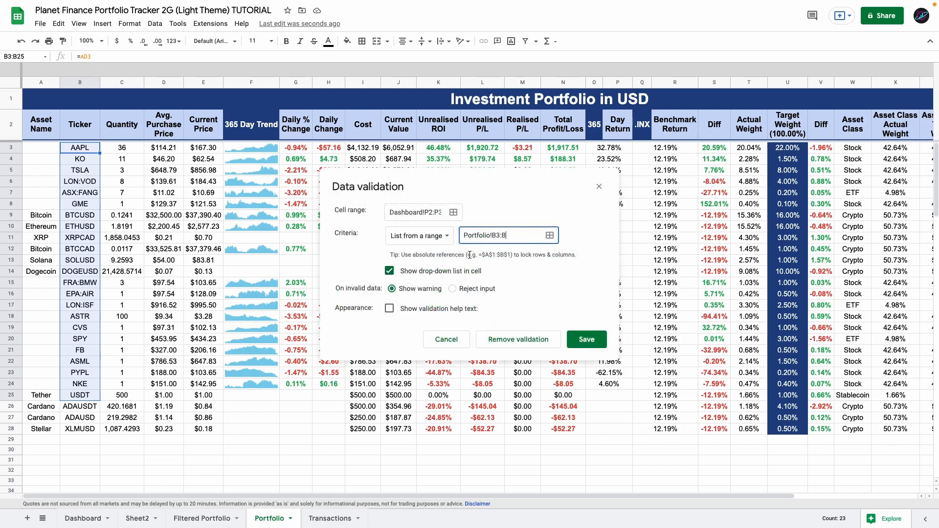
click(588, 341)
Choose AAPL as the ticker in P2, and enter .INX, TSLA, LON:ULVR and ASX:CSL in the cells beside it through column T.
click(518, 103)
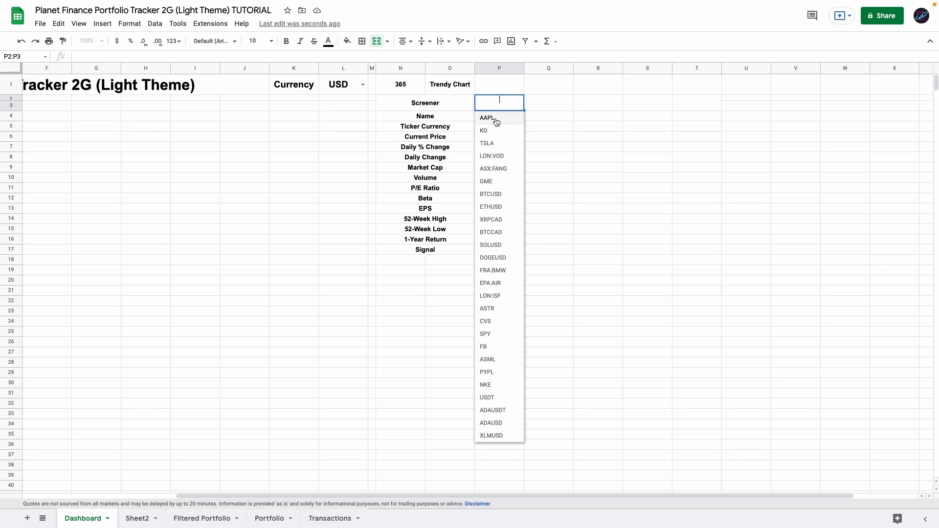
click(496, 120)
click(533, 106)
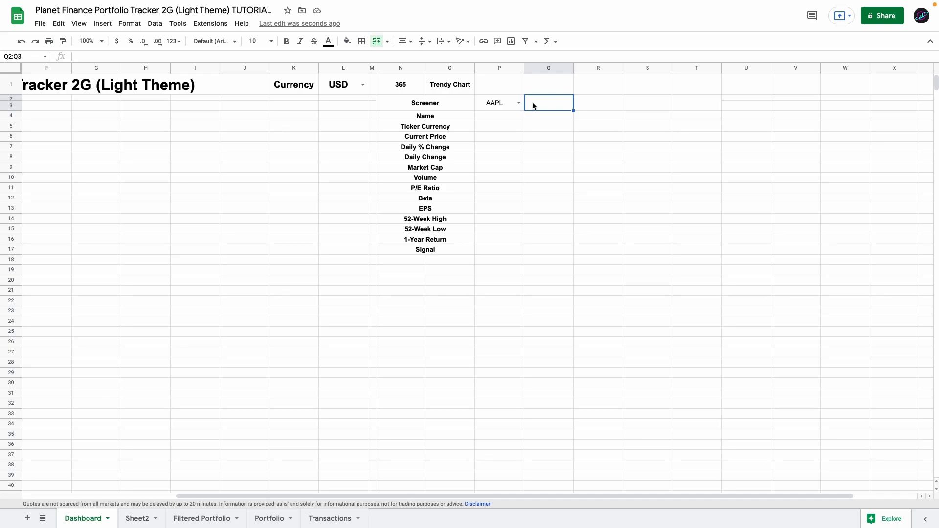
text(.INX)
key(Tab)
text(TSLA)
key(Tab)
text(LON:ULVR)
key(Tab)
text(ASX:CSL)
Enter =IFERROR(GOOGLEFINANCE(P2,"name"),"-") in P4 and the matching formatted formulas in the rows below, such as "marketcap" for Market Cap and "beta" for Beta.
click(489, 119)
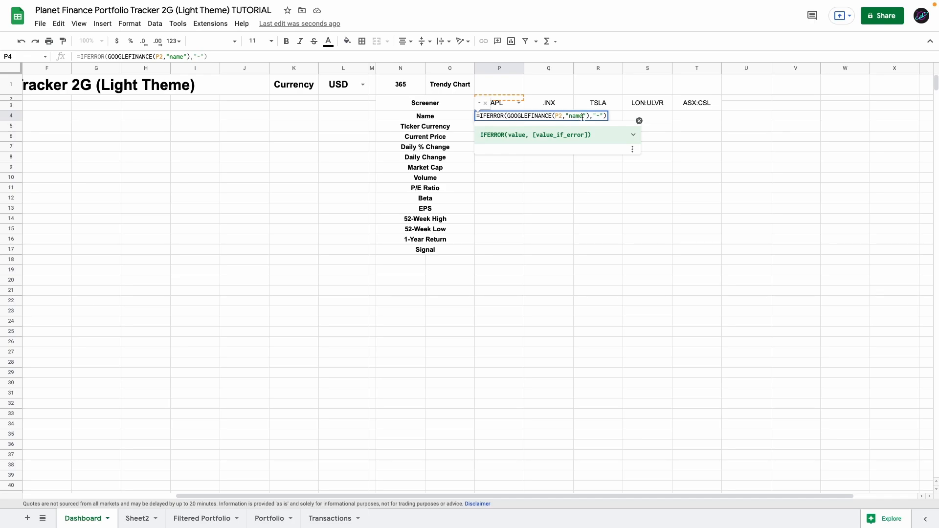
click(568, 117)
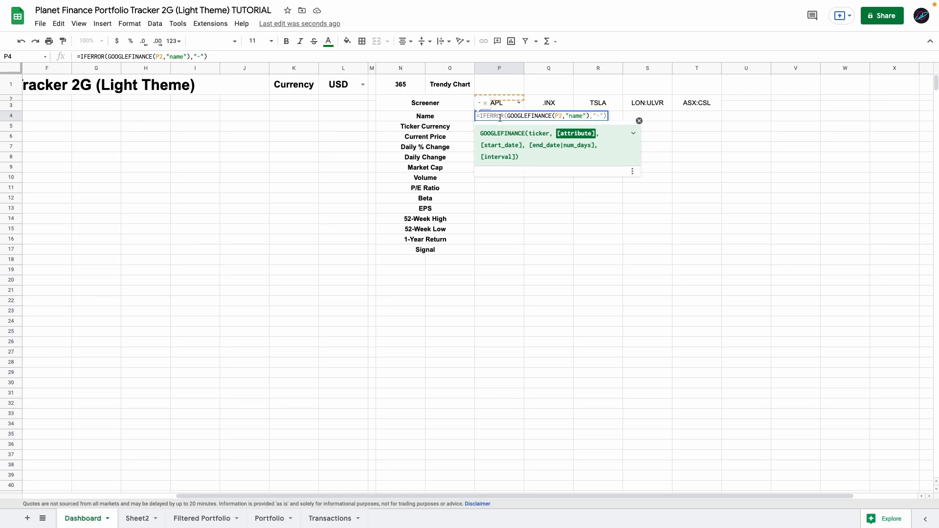
key(Return)
key(Down)
click(494, 167)
text(=IFERROR(GOOGLEFINANCE(P2,"marketcap"),"-"))
key(Return)
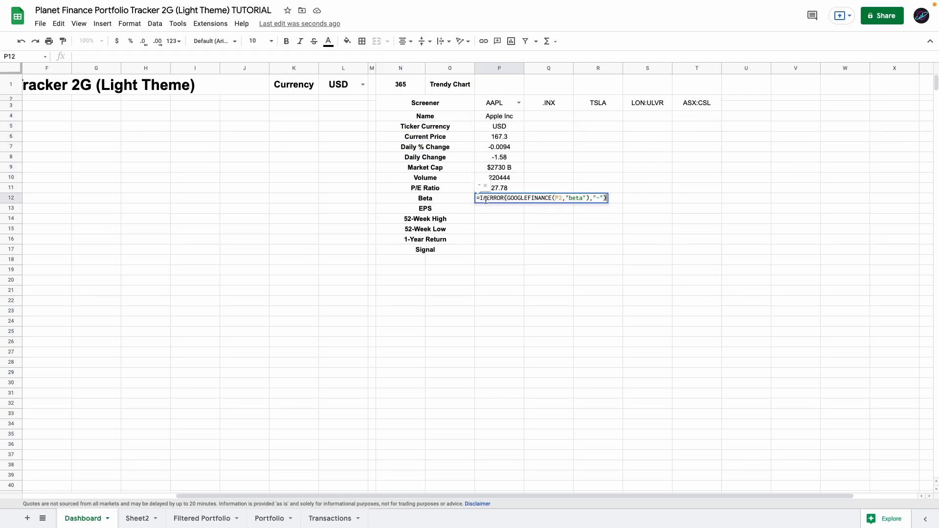
key(ctrl+shift+1)
Enter =IFERROR(IF(P6<((P14-P15)*0.5+P15),"Buy",IF(P6>((P14-P15)*0.85+P15),"Sell","Hodl")),"-") as the Signal in P17, and fill P4:P17 across to column T.
double_click(519, 249)
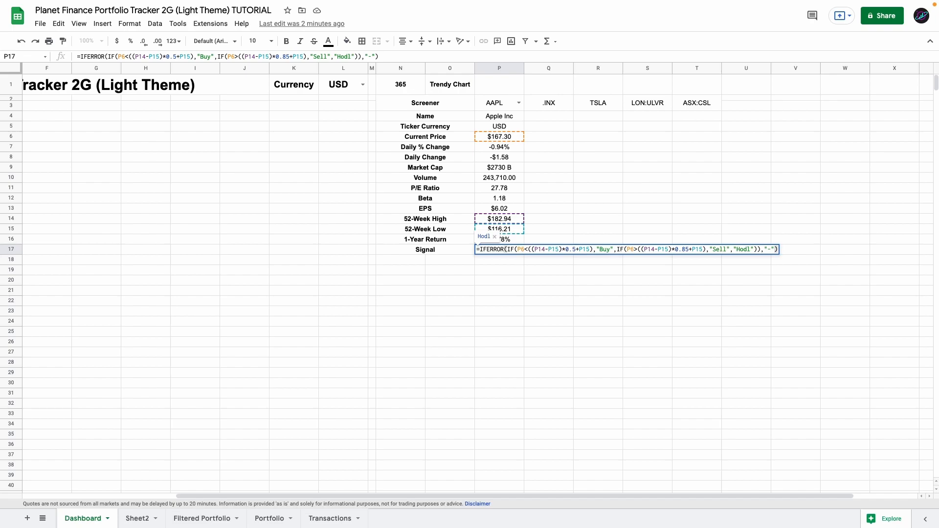
key(Return)
drag(500, 120, 692, 252)
Enter =SPARKLINE(GOOGLEFINANCE(P2,"price",TODAY()-$N$1,TODAY()),{"color",IF(INDEX(GOOGLEFINANCE(P2,"price",TODAY()-$N$1,TODAY()),2,2)<INDEX(GOOGLEFINANCE(P2,"price",TODAY()-$N$1,TODAY()),ROWS(GOOGLEFINANCE(P2,"price",TODAY()-$N$1,TODAY())),2),"green","red")}) in P1.
click(493, 89)
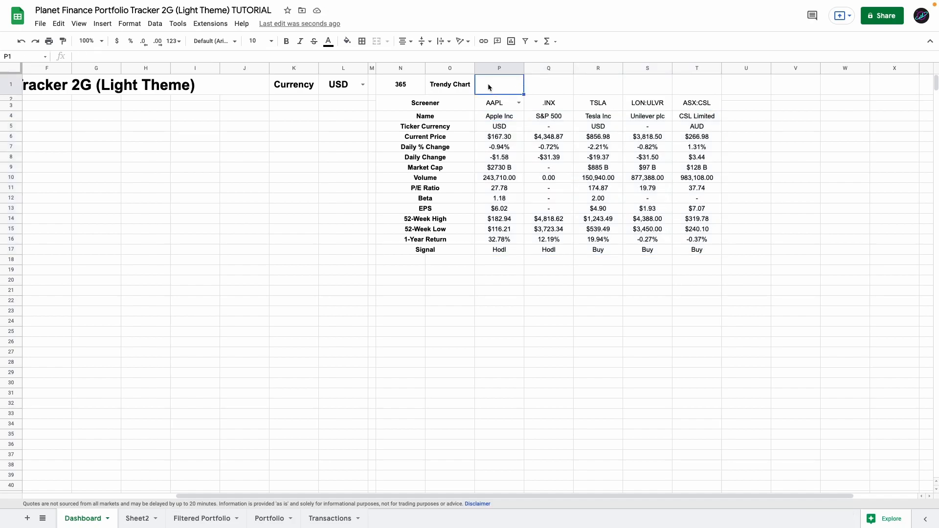
double_click(488, 83)
text(=SPARKLINE(GOOGLEFINANCE(P2,"price",TODAY()-$N$1,TODAY()),{"color",IF(INDEX(GOOGLEFINANCE(P2,"price",TODAY()-$N$1,TODAY()),2,2)<INDEX(GOOGLEFINANCE(P2,"price",TODAY()-$N$1,TODAY()),ROWS(GOOGLEFINANCE(P2,"price",TODAY()-$N$1,TODAY())),2),"green","red")}))
click(462, 85)
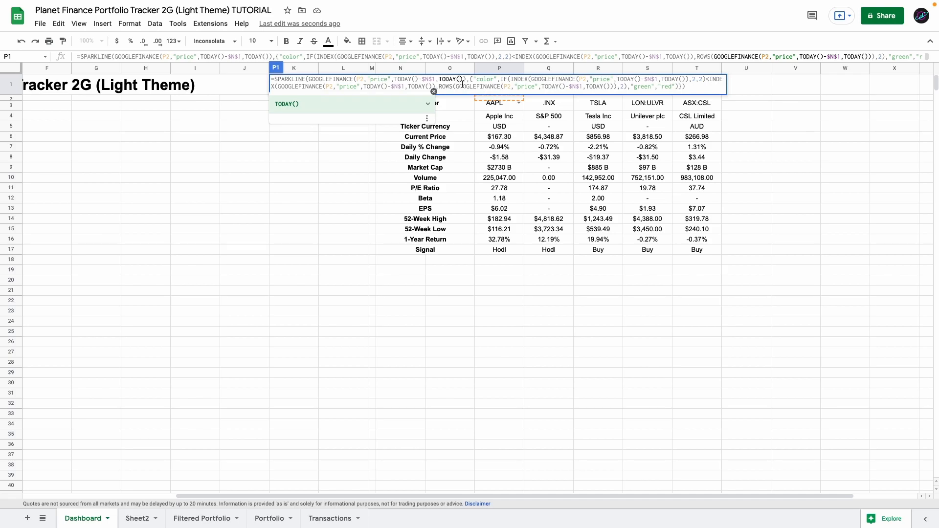
key(Return)
Test the Trendy Chart sparkline with 10 days in N1, and restore the value to 365.
click(419, 88)
text(10)
key(Return)
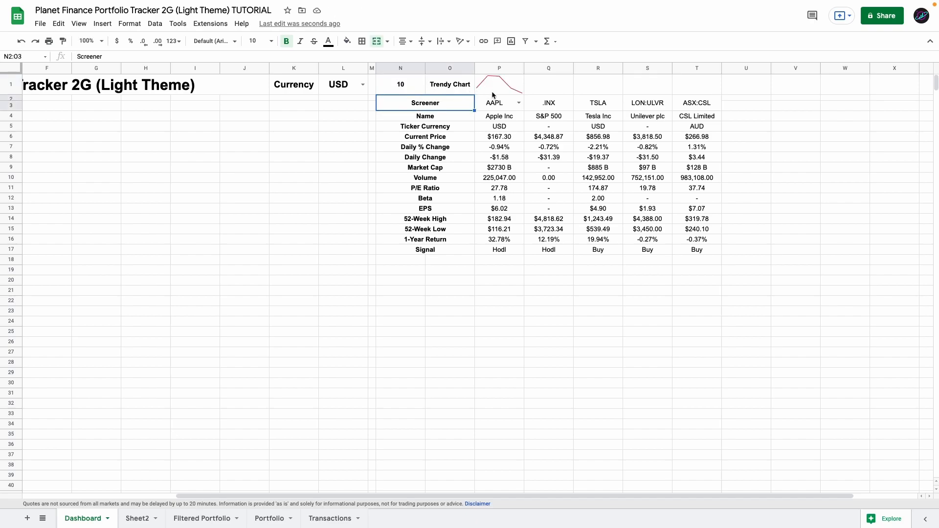
key(Up)
text(365)
key(Return)
Apply a custom number format to N1 that displays the value as 365-Day.
click(402, 87)
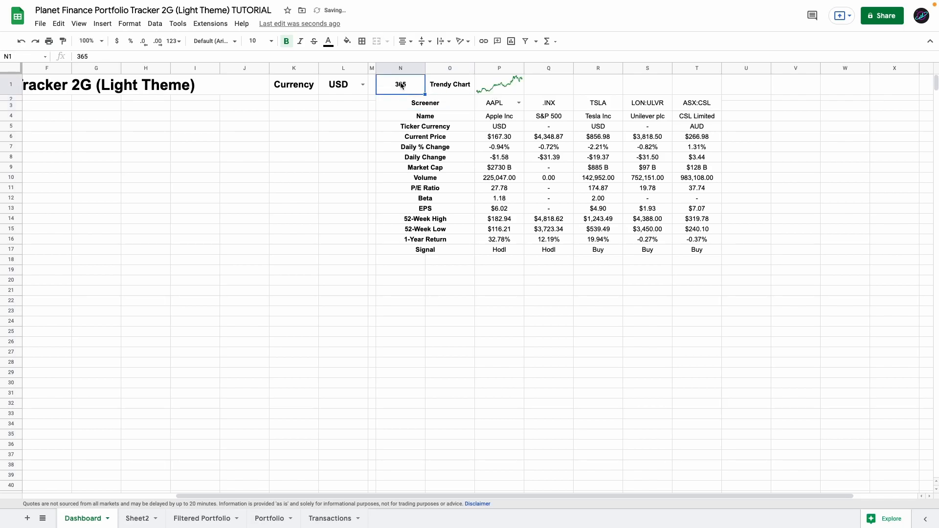
click(177, 41)
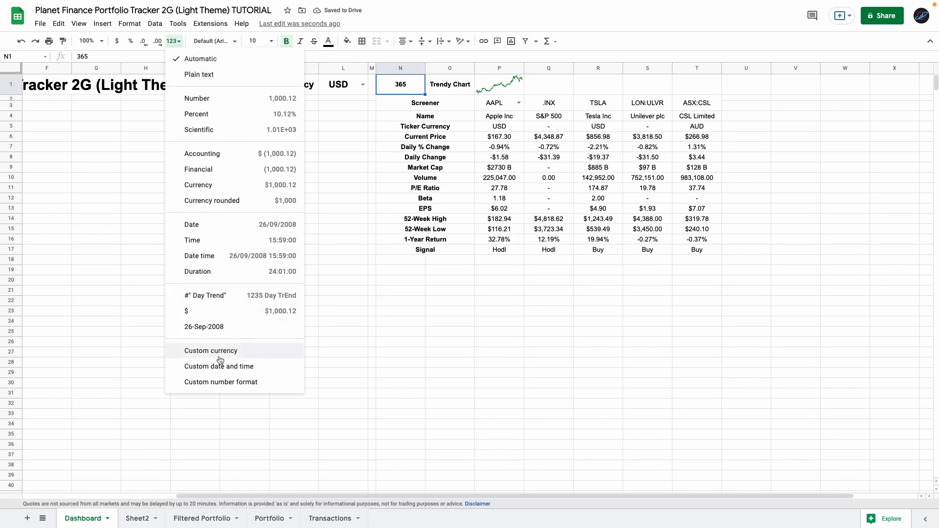
click(215, 382)
click(384, 262)
click(561, 165)
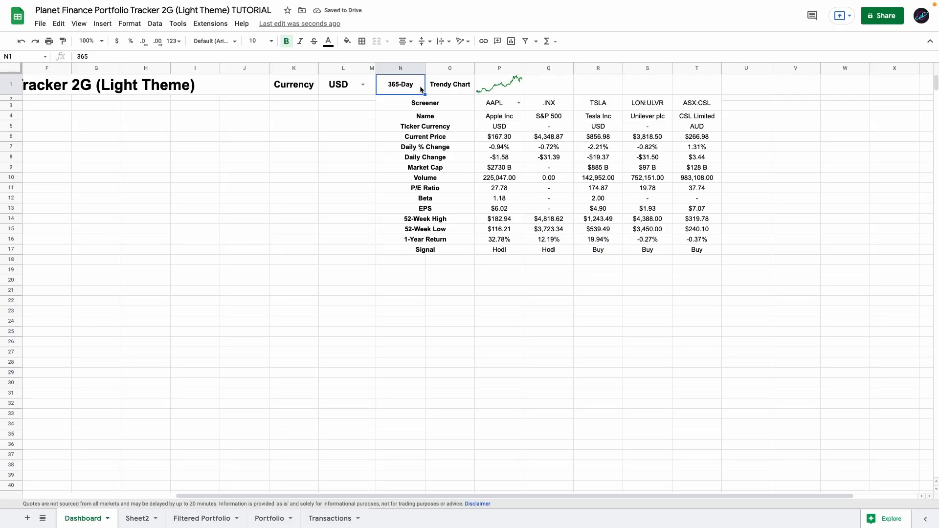
Fill the P1 sparkline across to T1, and draw outer borders around the chart row and the whole N1:T17 screener.
click(523, 92)
drag(524, 93, 695, 86)
click(415, 83)
drag(415, 83, 697, 249)
click(362, 41)
click(419, 61)
click(401, 85)
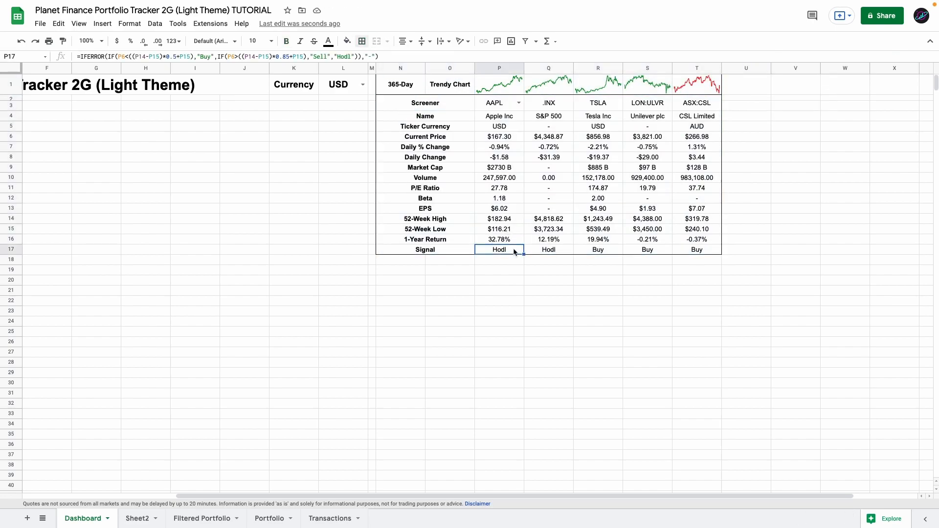
Examine the 0.5 buy and 0.85 sell thresholds in the Signal formula in P17.
double_click(499, 249)
drag(577, 250, 570, 250)
click(690, 249)
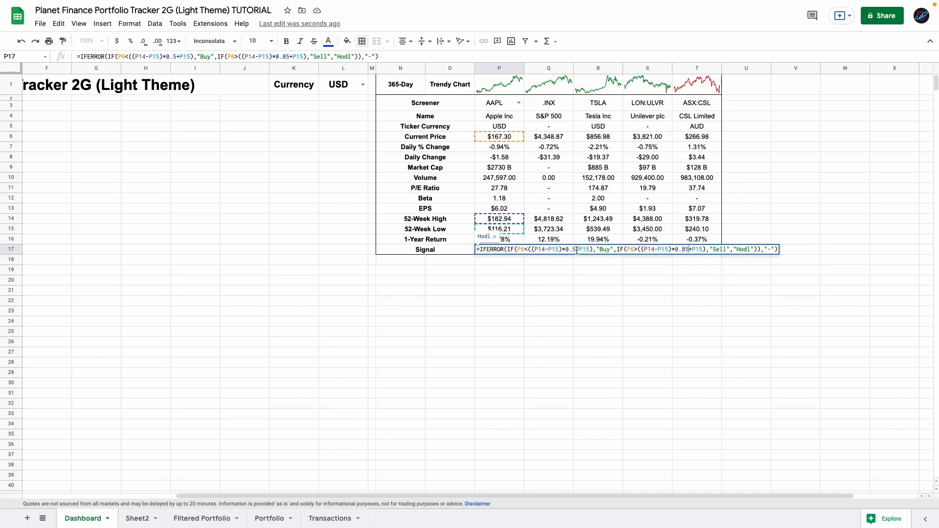
drag(576, 250, 572, 250)
drag(676, 249, 686, 248)
click(690, 249)
click(577, 250)
Enter Individual Performance Screener in N19 and the headings Asset, Cost, Current Value, Unrealised ROI, Unrealised P/L, Realised P/L and Total P/L in N20:T20.
click(404, 273)
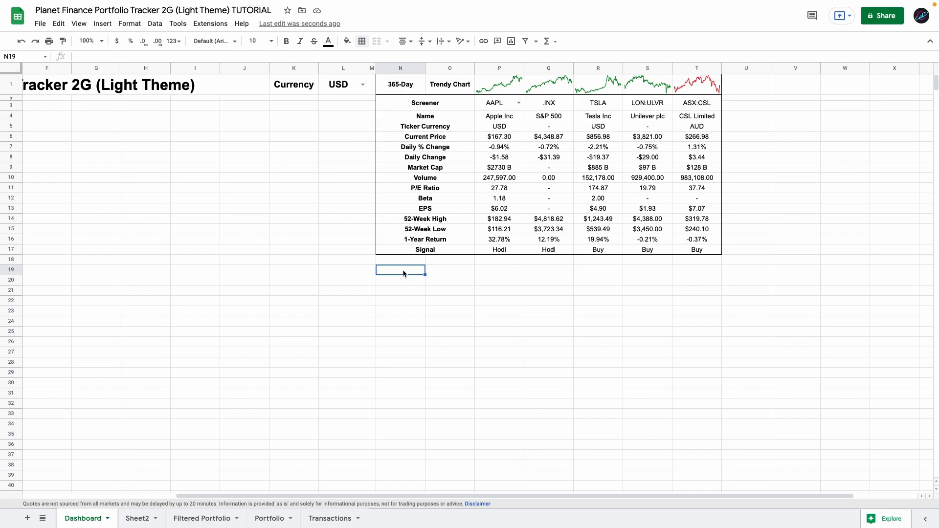
text(Individual Performance Screener Asset	Cost	Current Value	Unrealised ROI	Unrealised P/L	Realised P/L	Total P/L)
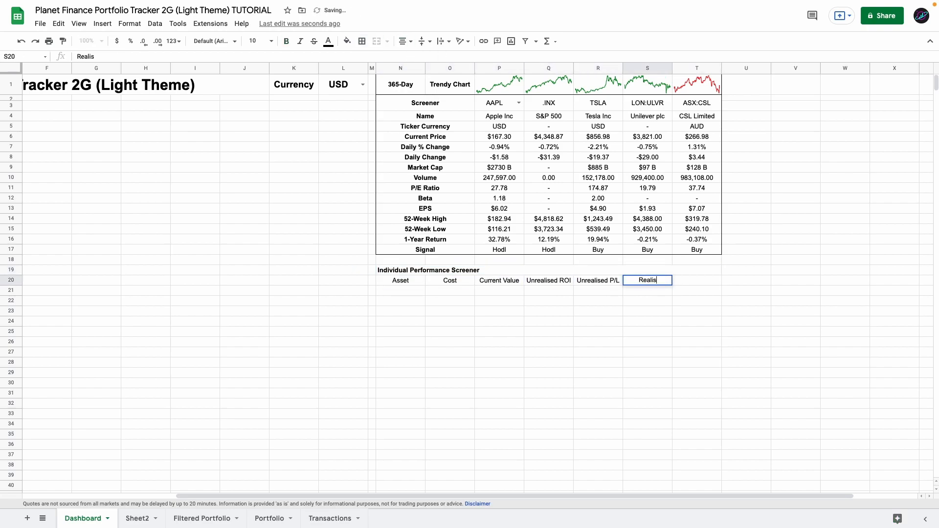
click(399, 291)
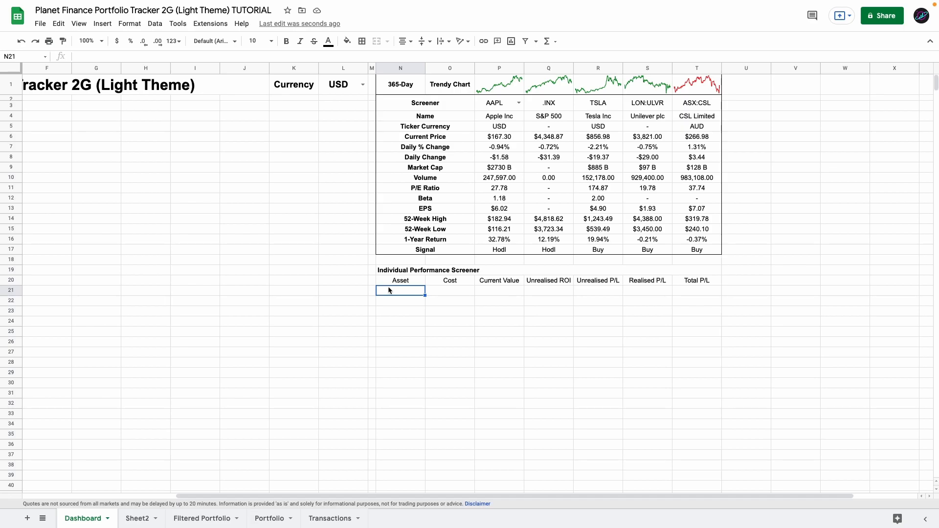
Copy the AAPL ticker drop-down from P2 into N21 under Asset, and reduce it to a single unmerged cell.
click(495, 110)
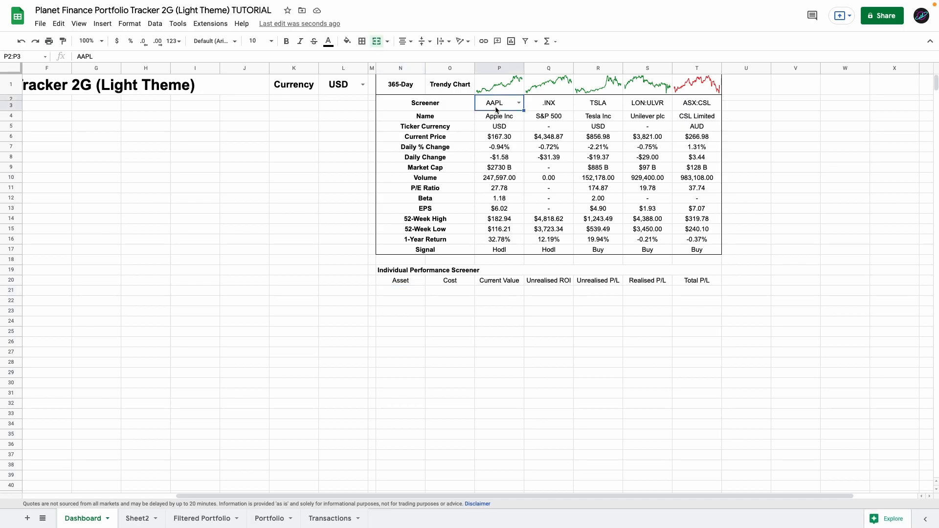
key(ctrl+c)
click(401, 295)
key(ctrl+v)
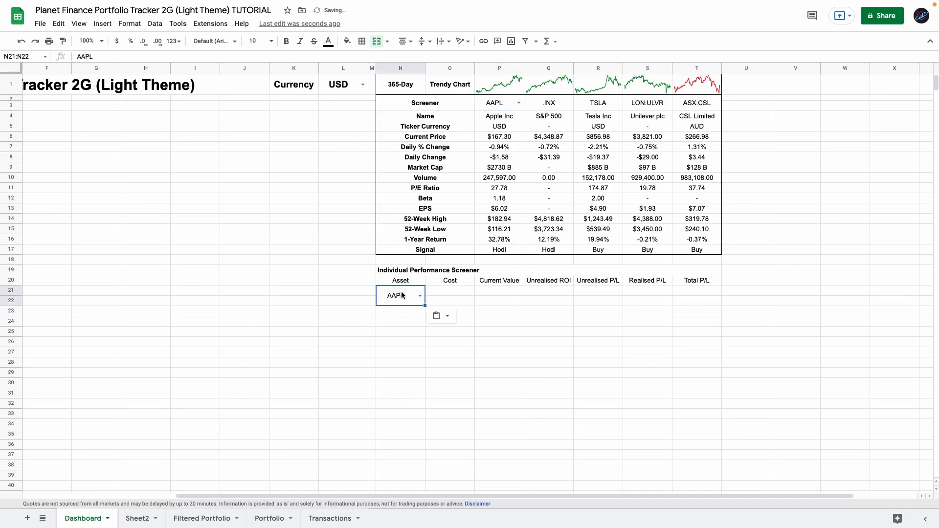
click(372, 303)
drag(376, 306, 416, 306)
click(452, 305)
click(419, 292)
scroll(406, 342, down, 2)
scroll(413, 351, up, 2)
click(443, 318)
click(409, 295)
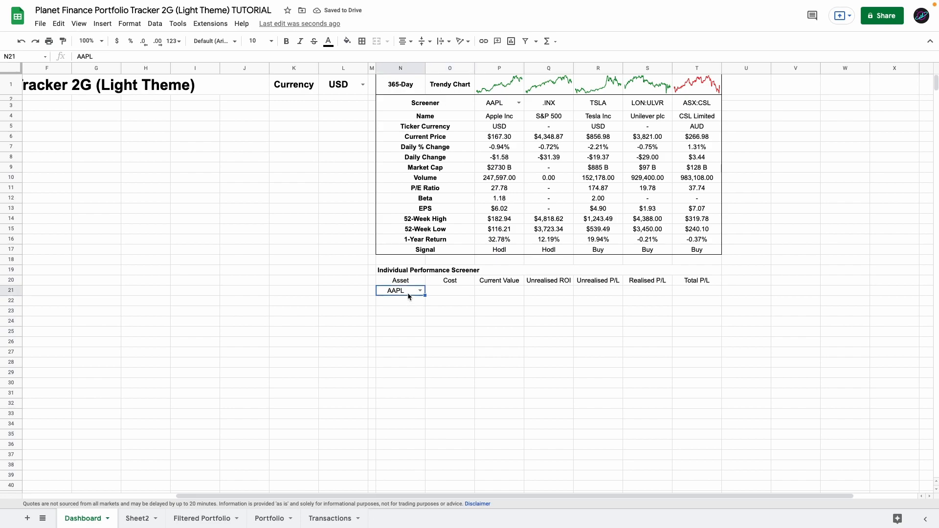
Enter =QUERY(Portfolio!$A$3:$AA, "Select I where B contains '"&$N$21&"'") for Cost in O21, and the matching queries across to T21, selecting J for P21 and N for T21.
click(446, 293)
key(ctrl+v)
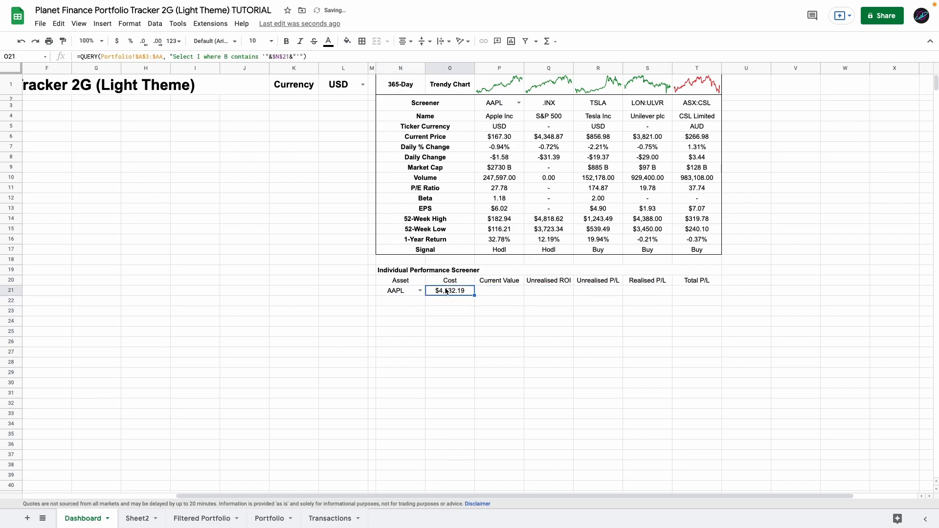
double_click(446, 292)
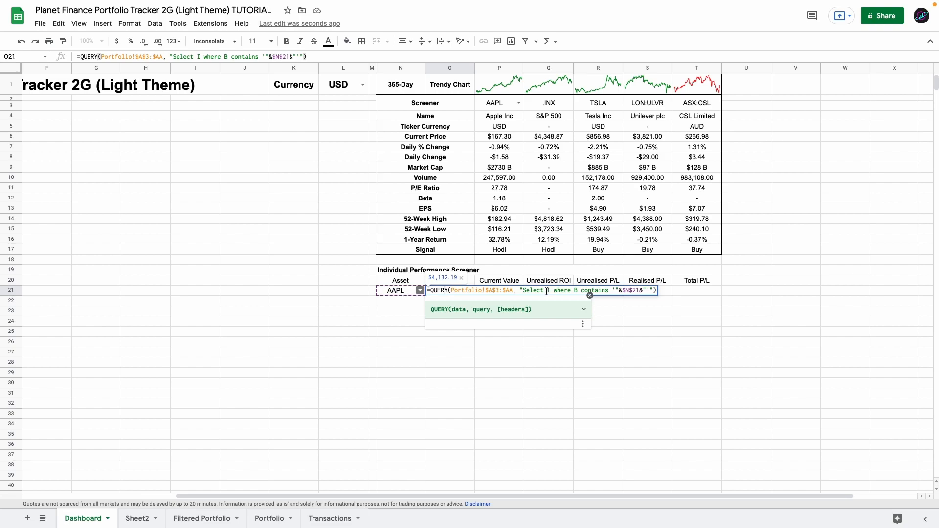
key(Return)
click(457, 294)
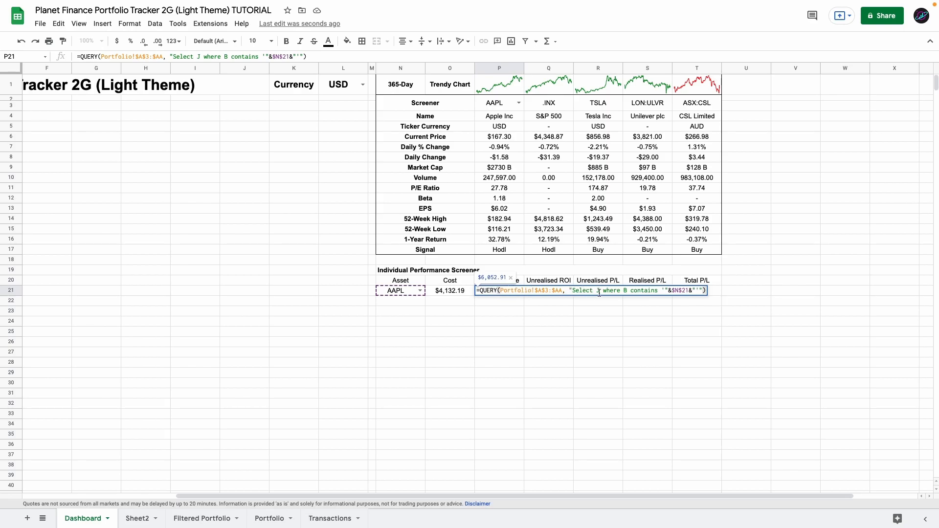
key(Return)
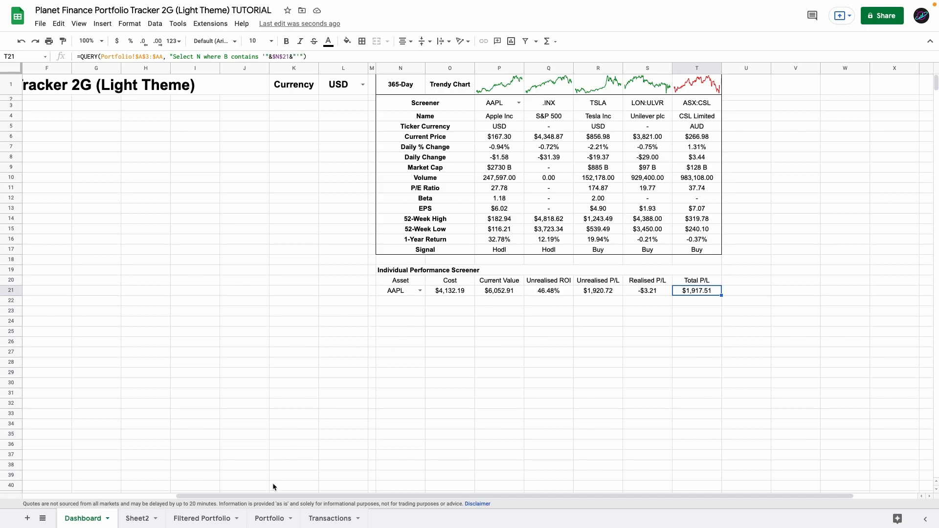
Compare the performance screener's ticker list and its columns from Cost to Total P/L with the Portfolio sheet.
click(269, 518)
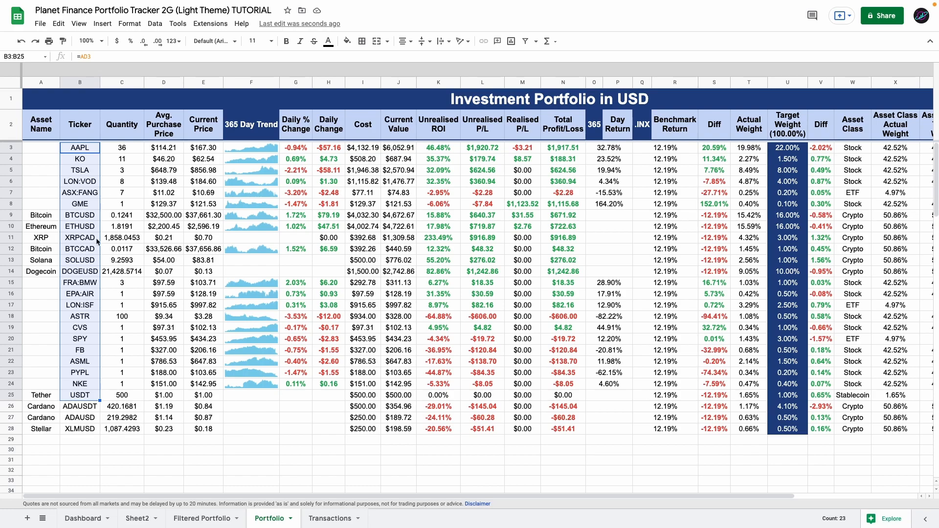
click(100, 513)
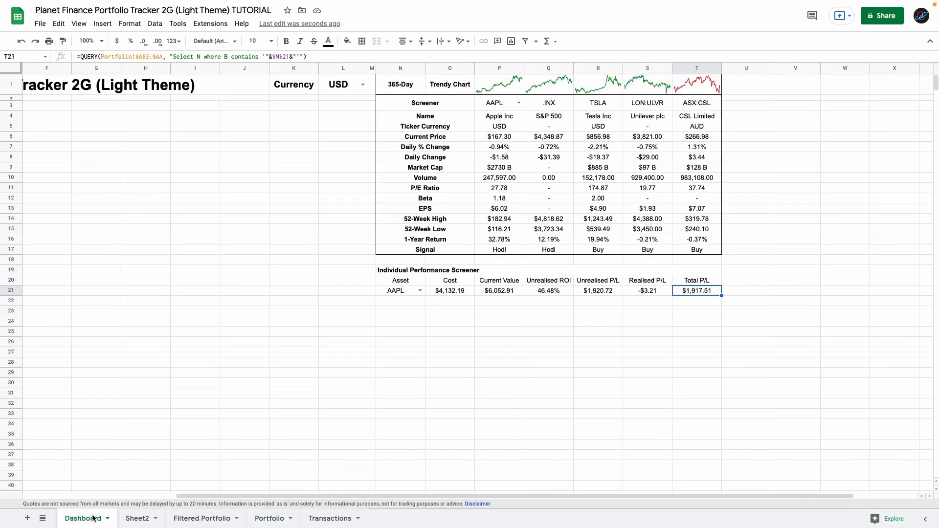
click(421, 291)
click(391, 330)
click(453, 283)
drag(485, 283, 710, 292)
click(713, 282)
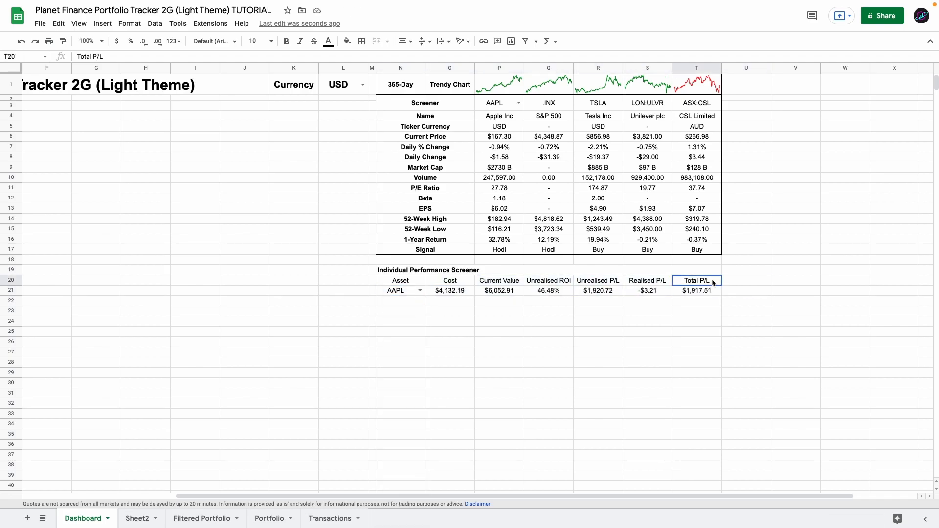
Enter the headings Date, Buy Price and Close Price in W20:Y20, with =FILTER(Transactions!$C$3:$C,(Transactions!$D$3:$D=N21),(Transactions!$H$3:$H="Buy")) in W21 and the same filter on Transactions!$J$3:$J in X21.
click(794, 281)
scroll(776, 283, right, 2)
click(734, 284)
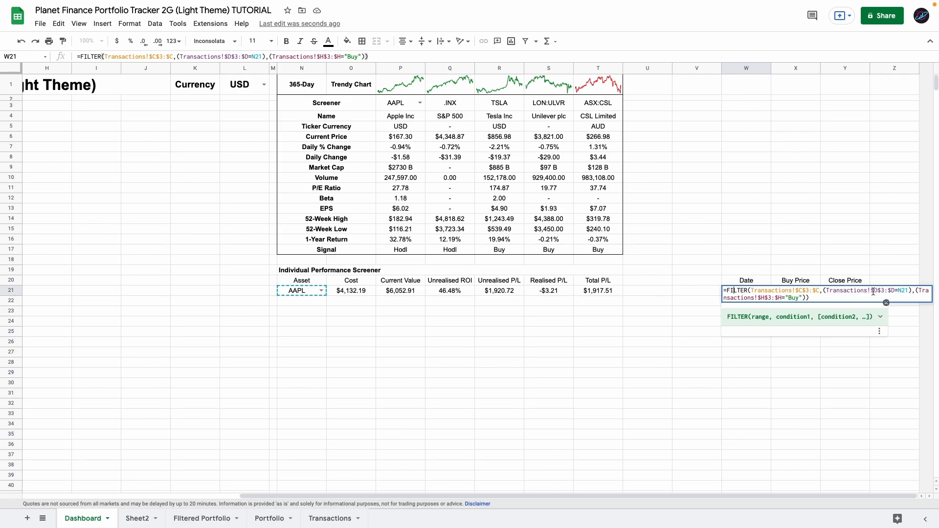
double_click(793, 291)
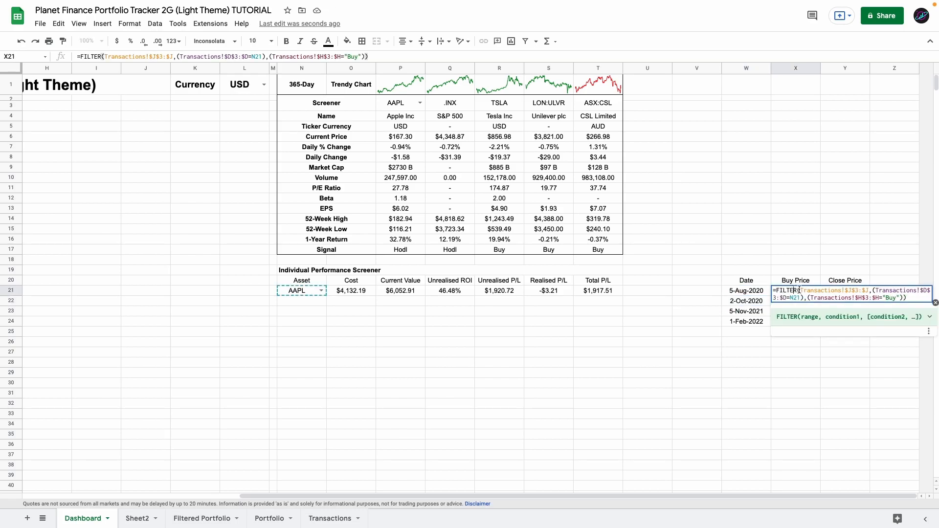
click(852, 290)
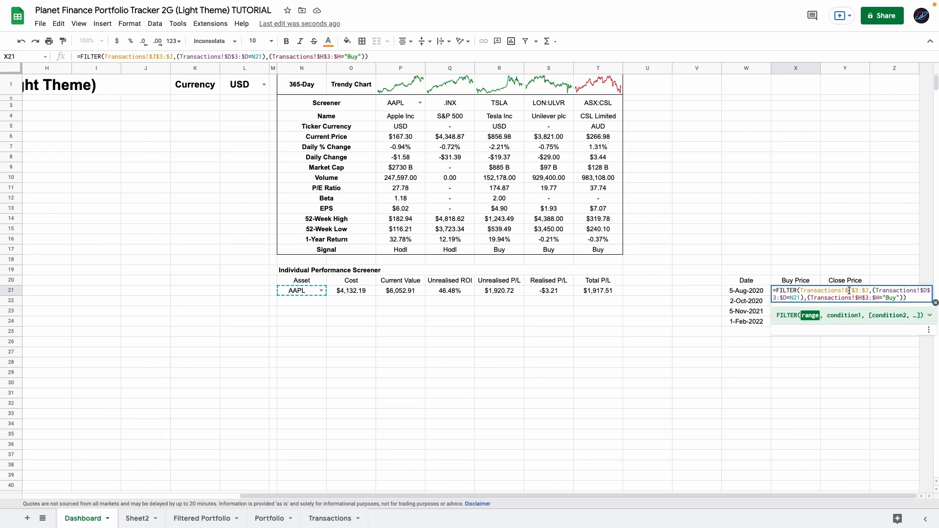
Enter =IF(ISBLANK(W21),"",QUERY(GOOGLEFINANCE($N$21,"Close",W21-5,6),"select Col2 where Col1 < date '"&TEXT(W21+1, "YYYY-MM-DD")&"' order by Col1 desc limit 1",False)) as the Close Price formula in Y21.
double_click(889, 295)
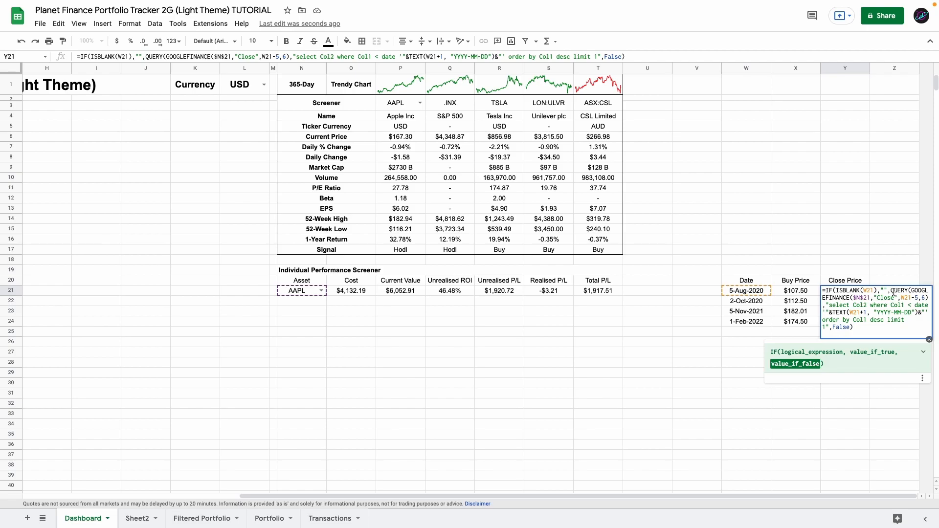
click(889, 299)
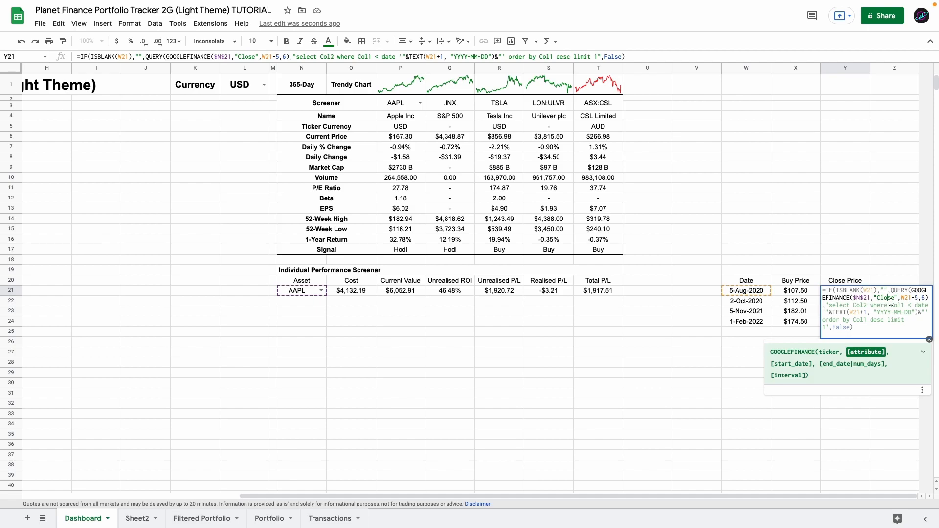
key(Escape)
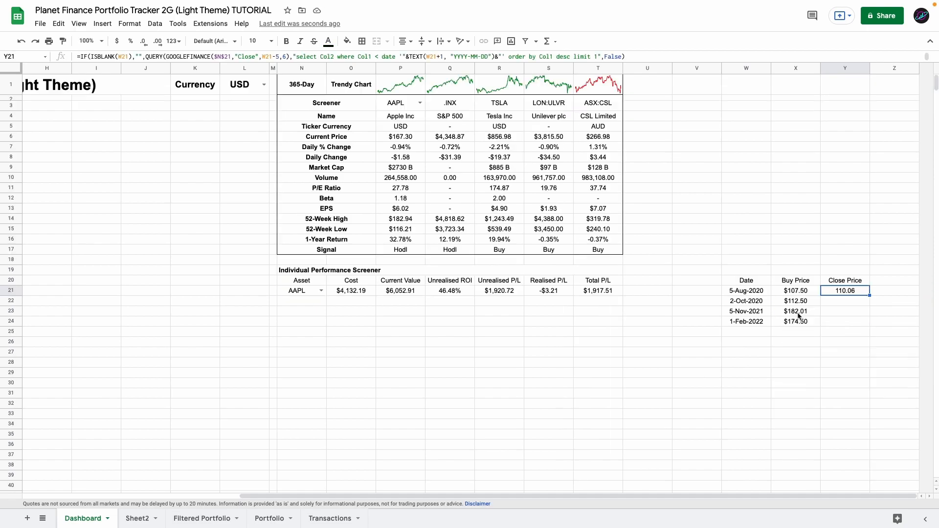
Delete the unused rows 102 to 1000 from the Dashboard sheet.
scroll(706, 315, down, 13)
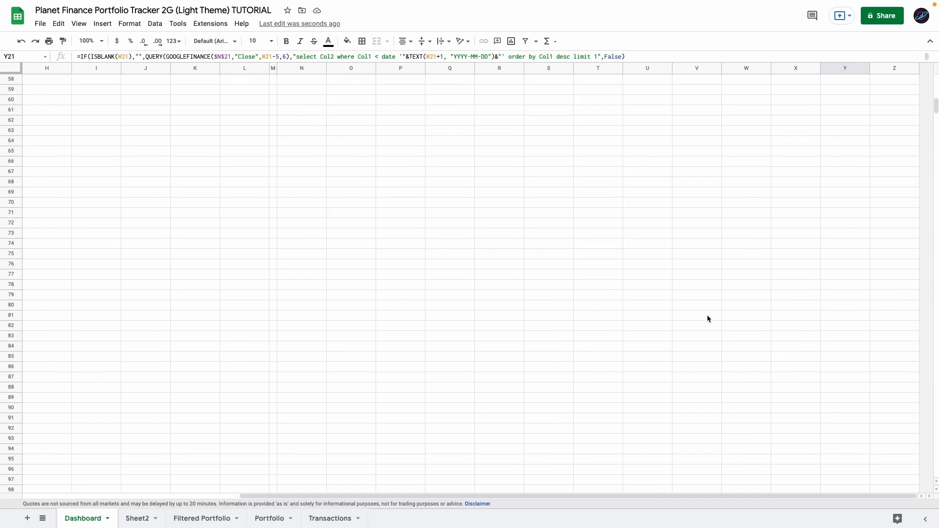
scroll(724, 318, down, 3)
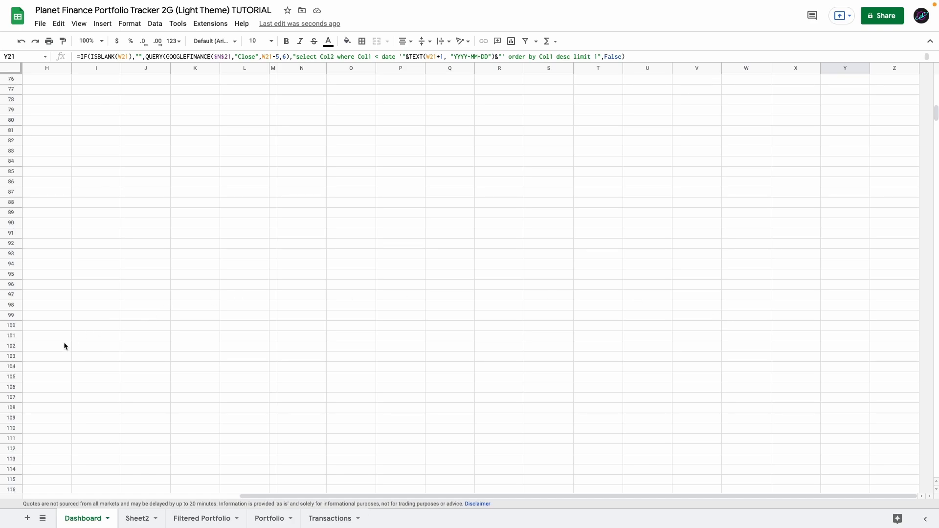
click(14, 347)
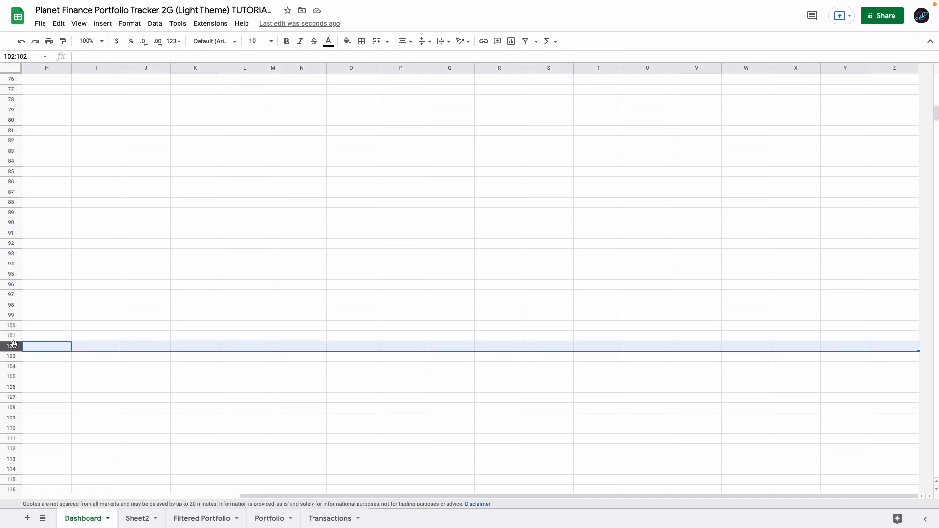
key(ctrl+shift+Down)
right_click(120, 334)
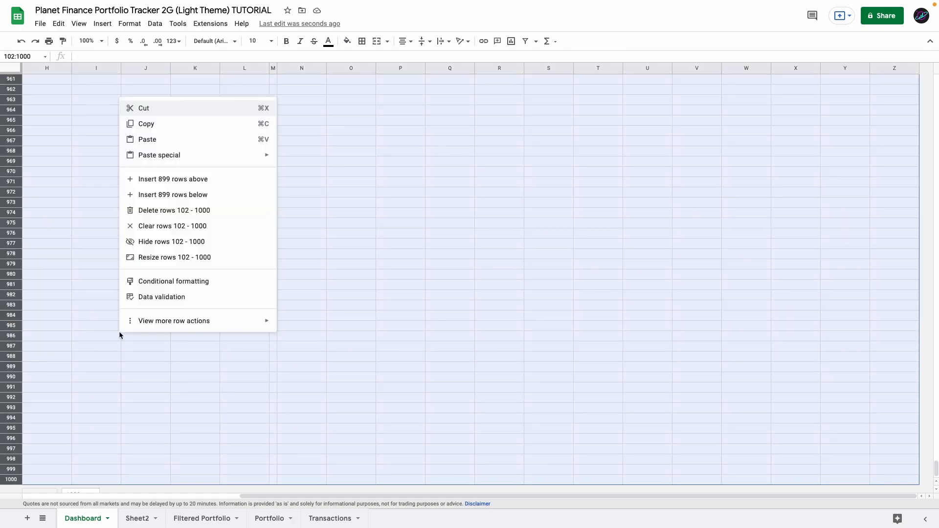
click(164, 211)
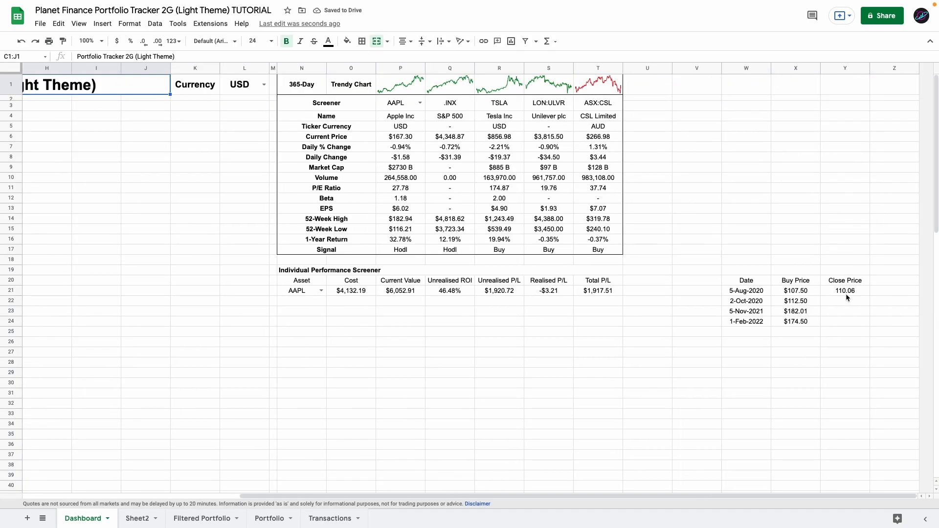
Copy the Close Price formula from Y21 down the rest of column Y.
click(846, 294)
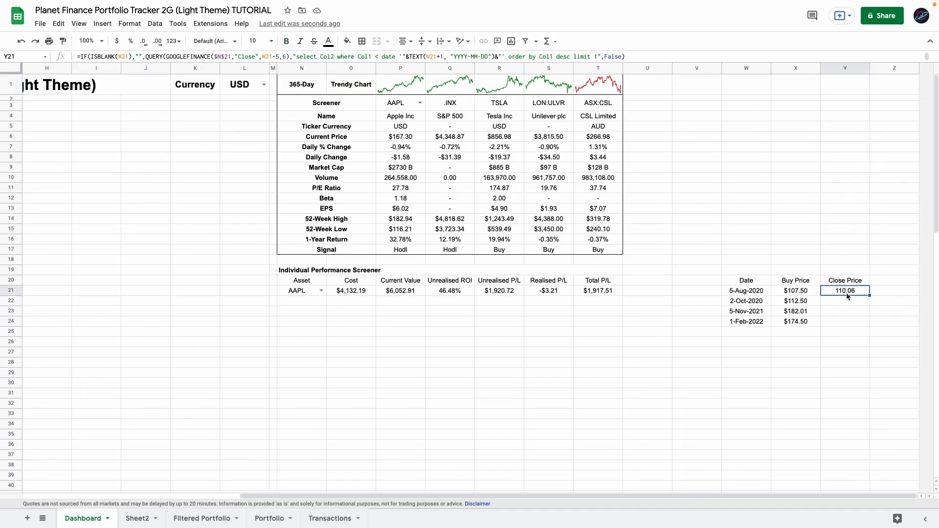
key(ctrl+shift+Down)
key(ctrl+v)
Enter the section title Income Breakdown in N34 and the label Year in N36.
scroll(454, 312, left, 3)
click(453, 312)
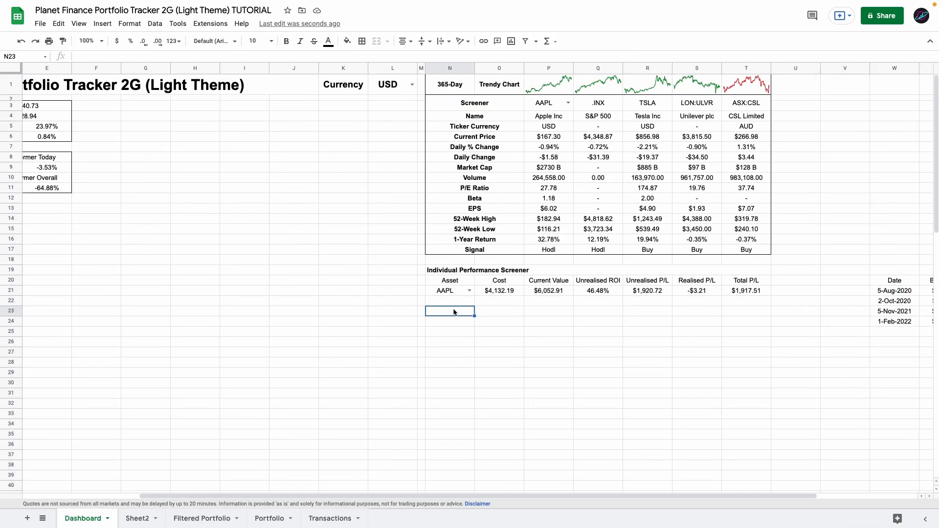
scroll(443, 313, down, 5)
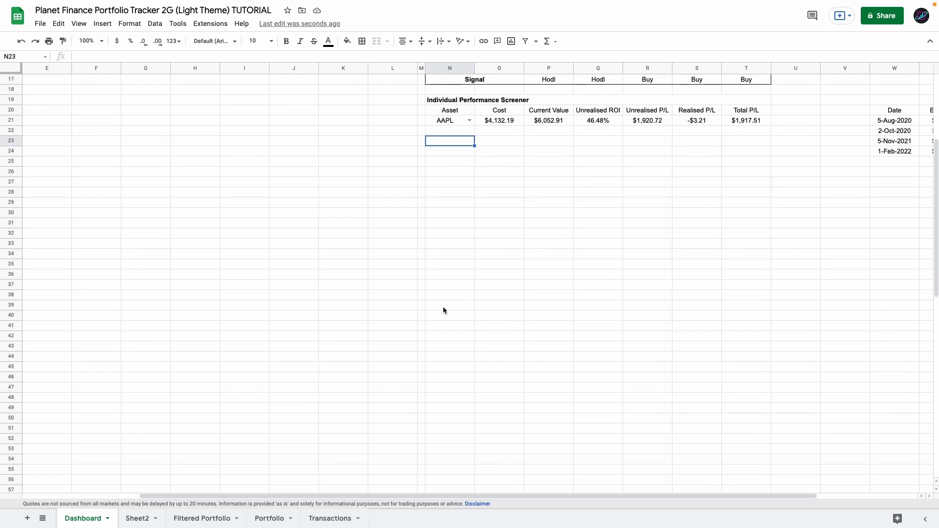
click(458, 263)
click(455, 256)
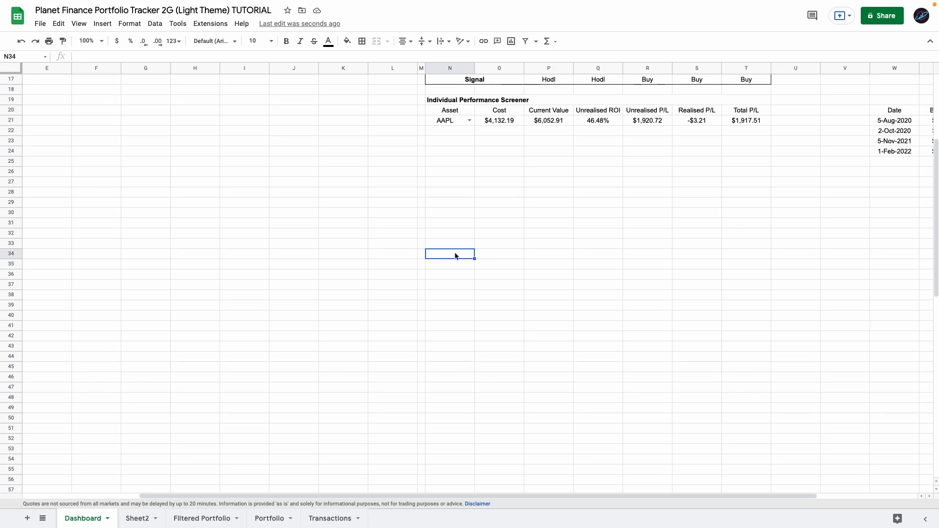
text(Income Breakdown)
click(456, 275)
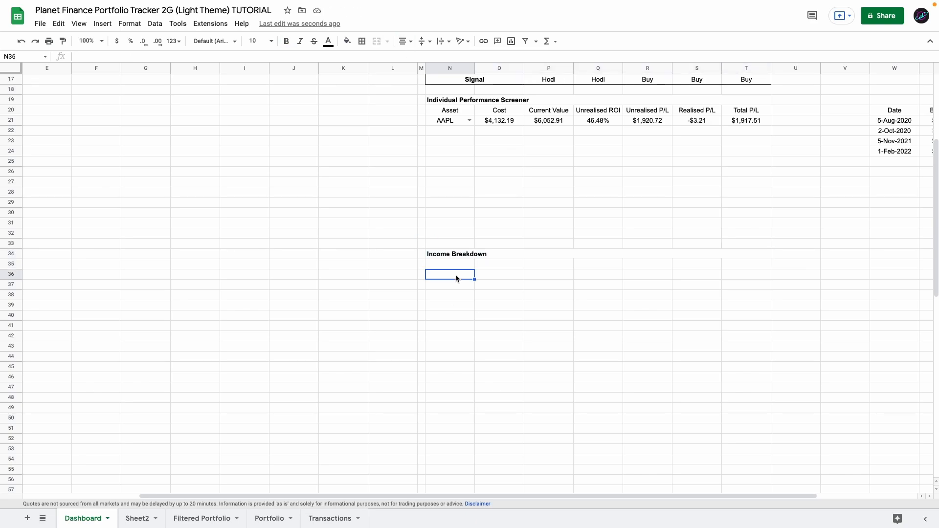
text(Year)
Add a drop-down list to O36 through data validation, taking the years from Transactions!V3:V, and return to the Dashboard sheet.
click(514, 276)
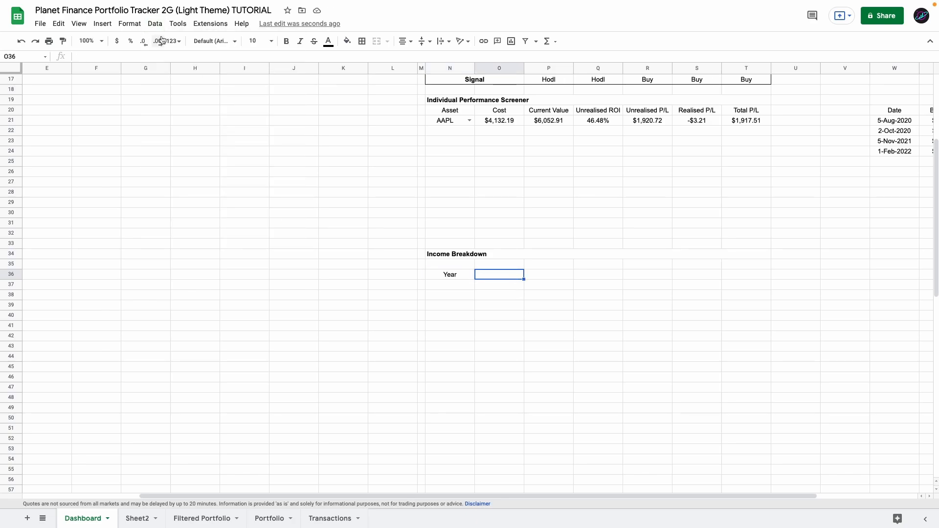
click(155, 24)
click(223, 207)
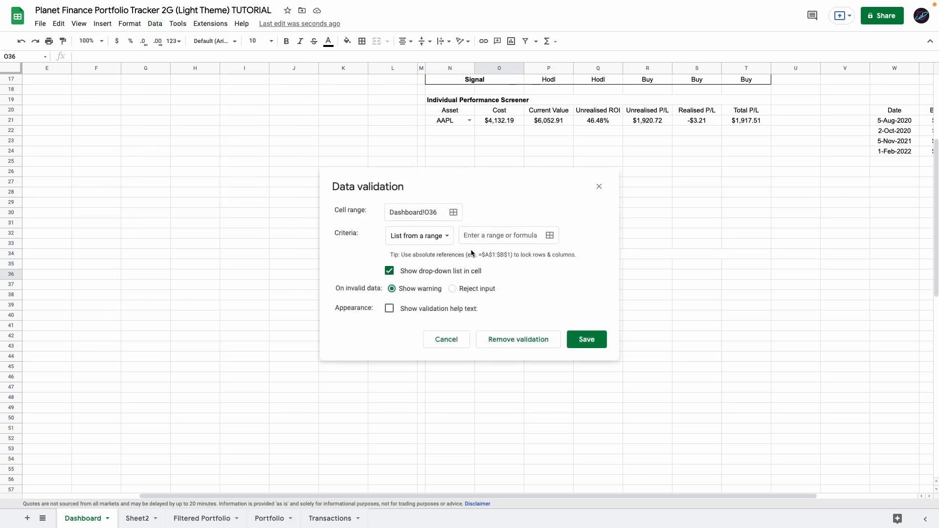
click(550, 235)
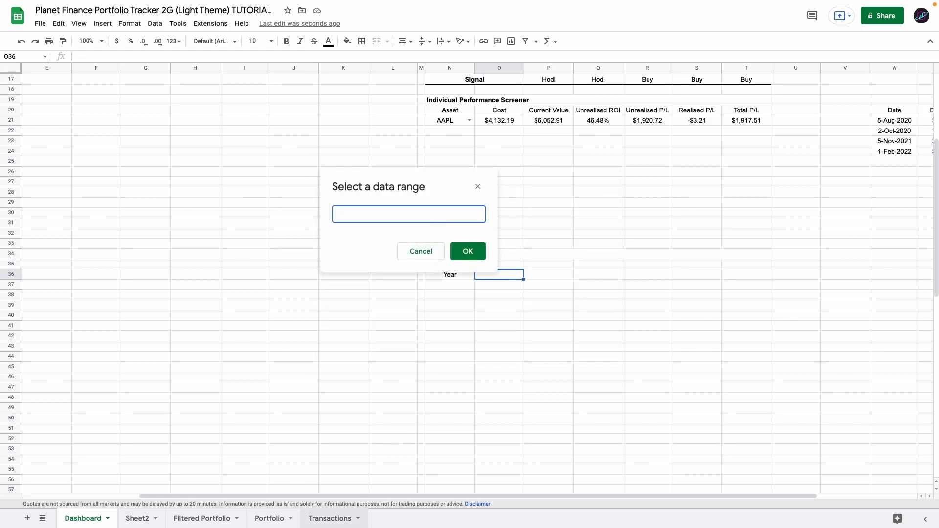
click(328, 523)
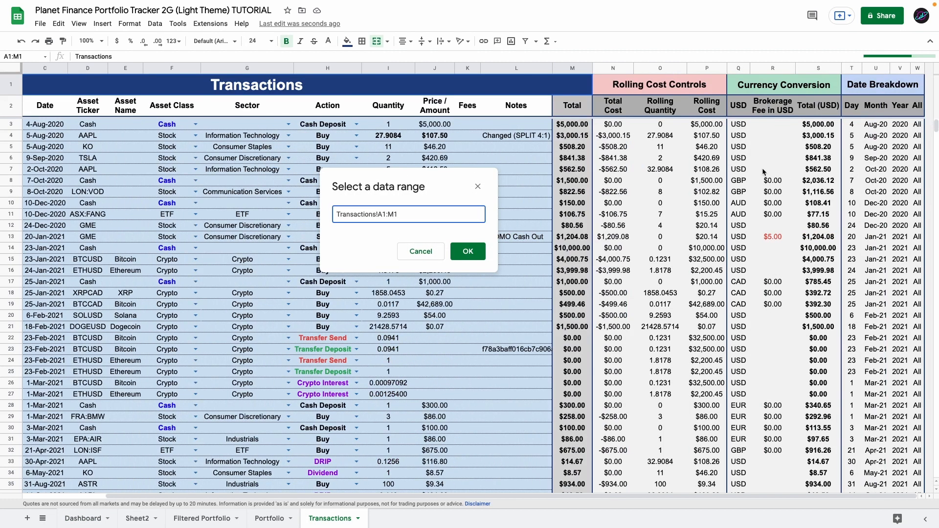
click(901, 126)
drag(901, 125, 901, 214)
key(BackSpace)
key(BackSpace)
click(468, 251)
click(595, 345)
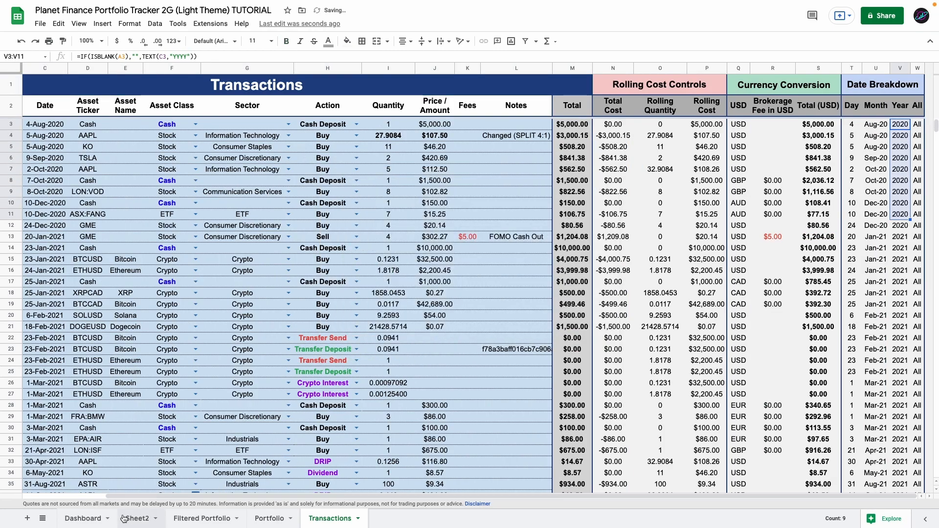
click(80, 519)
Choose 2021 as the year in O36 with plain text format, and enter Income Tax with 30% in N37:O37.
mouse_move(511, 278)
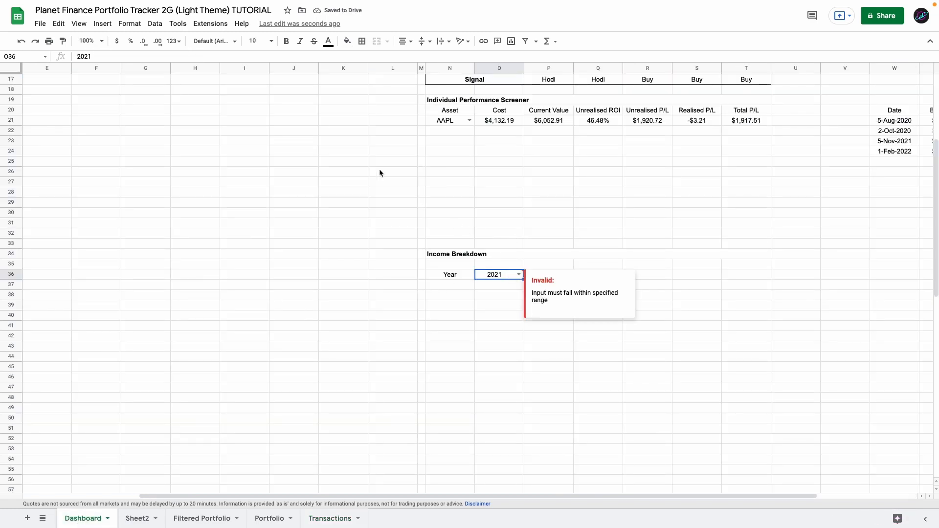
click(173, 41)
click(199, 73)
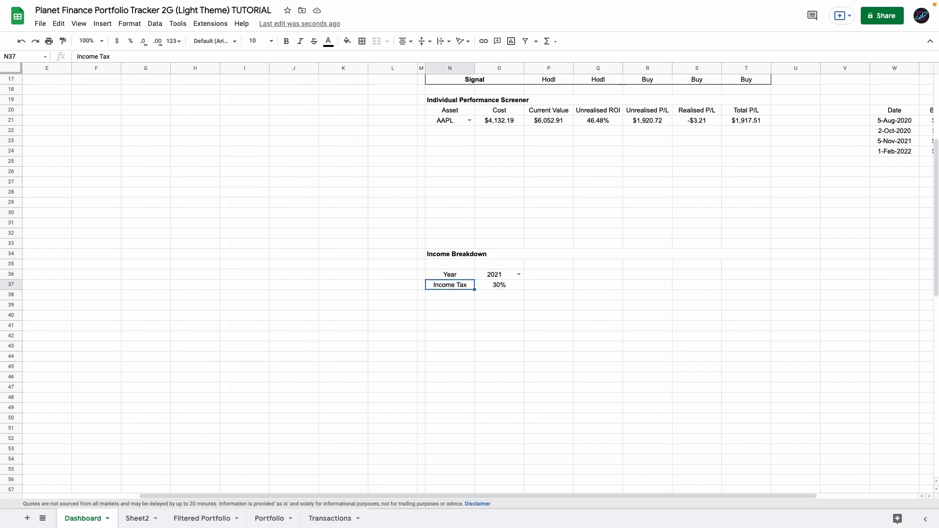
Add the headings Months, Dividend Income, Tax and Dividend After-Tax in Q36:T36, with =UNIQUE(QUERY(Transactions!$A$3:$W, "Select U where V contains '"&$O$36&"'")) in Q37.
scroll(598, 256, down, 1)
click(598, 254)
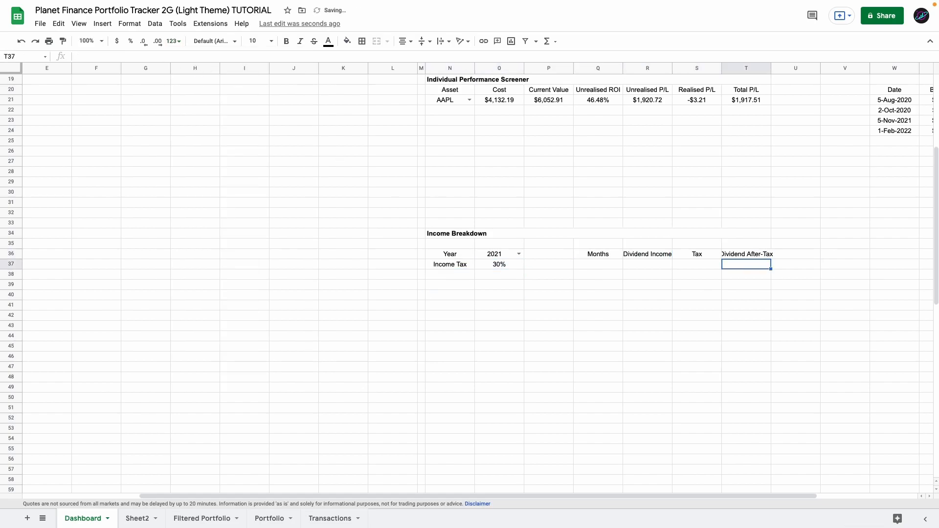
double_click(578, 264)
text(=UNIQUE(QUERY(Transactions!$A$3:$W, "Select U where V contains '"&$O$36&"'")))
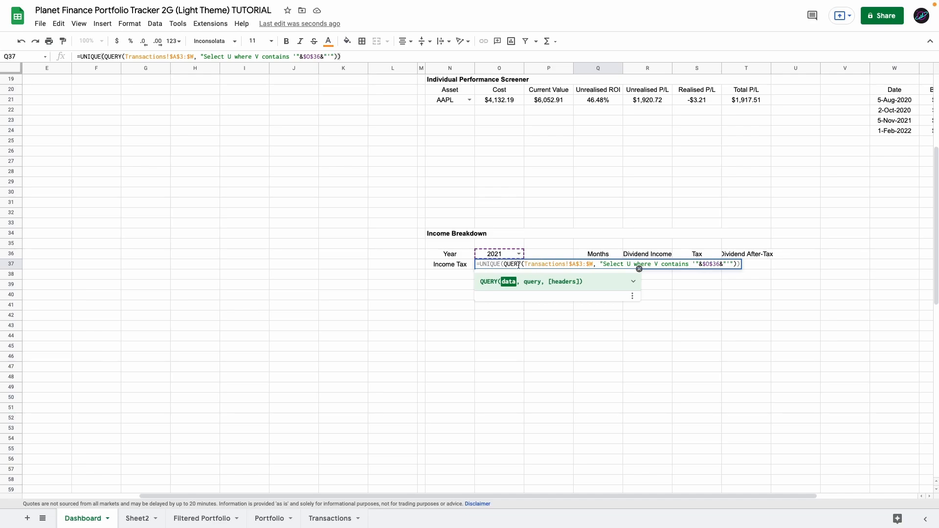
double_click(628, 264)
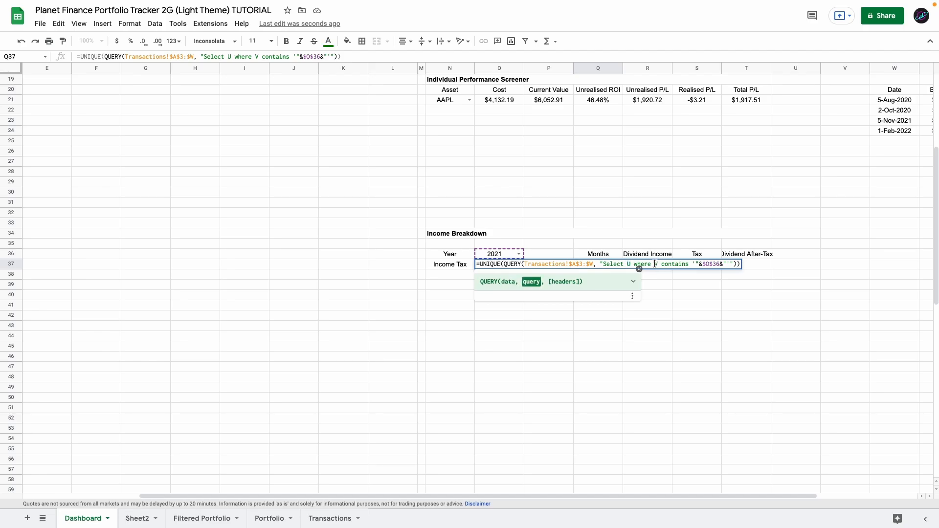
key(Return)
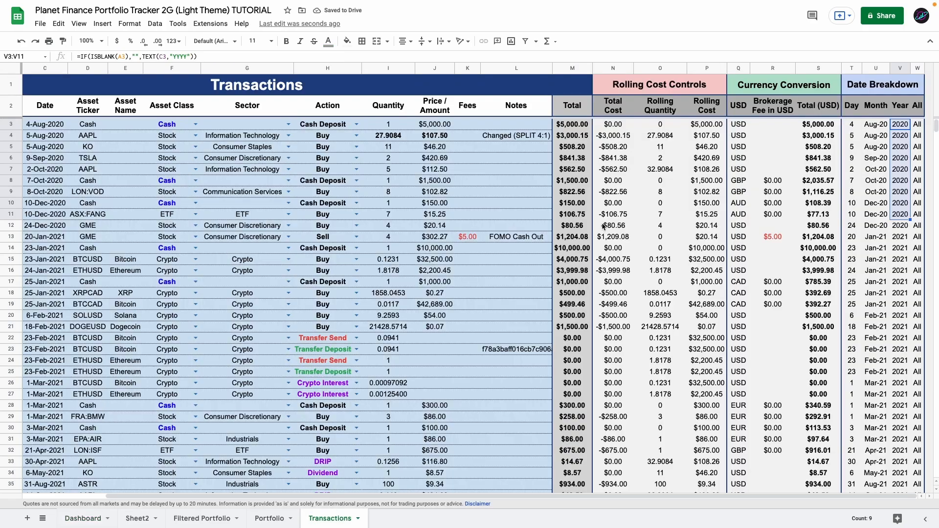
Examine the Month and Year columns on the Transactions sheet that feed the months query.
click(876, 110)
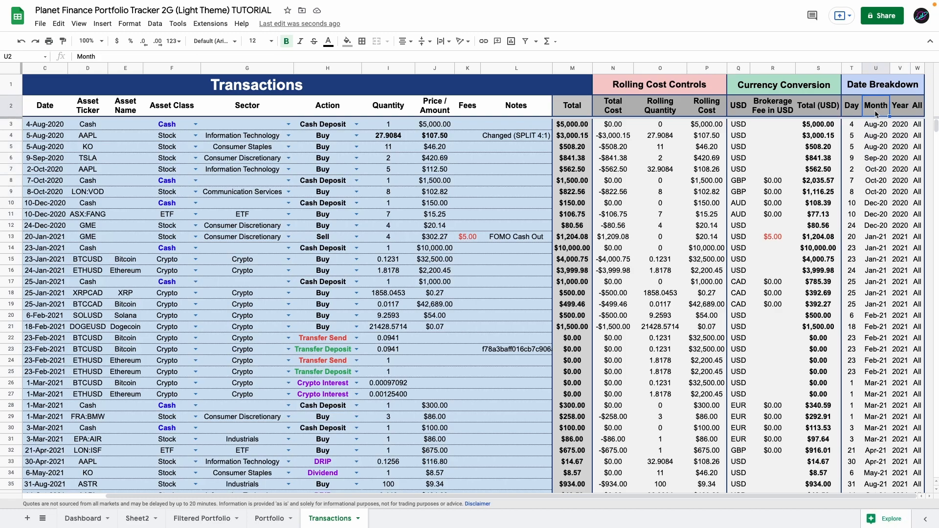
drag(900, 107, 876, 259)
drag(901, 126, 900, 237)
click(899, 126)
drag(899, 125, 884, 218)
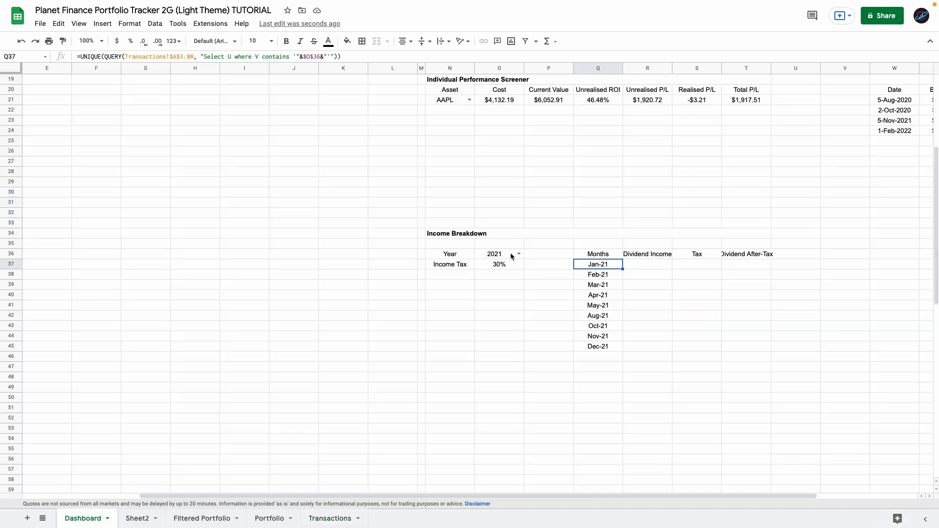
Enter =IF(ISBLANK(Q37),"",SUMIFS(Transactions!$S:$S,Transactions!$U:$U,Q37,Transactions!$H:$H,"Dividend")+SUMIFS(Transactions!$S:$S,Transactions!$U:$U,Q37,Transactions!$H:$H,"DRIP")) for Dividend Income in R37, fill it down to R48, and complete the Tax and Dividend After-Tax columns.
double_click(629, 266)
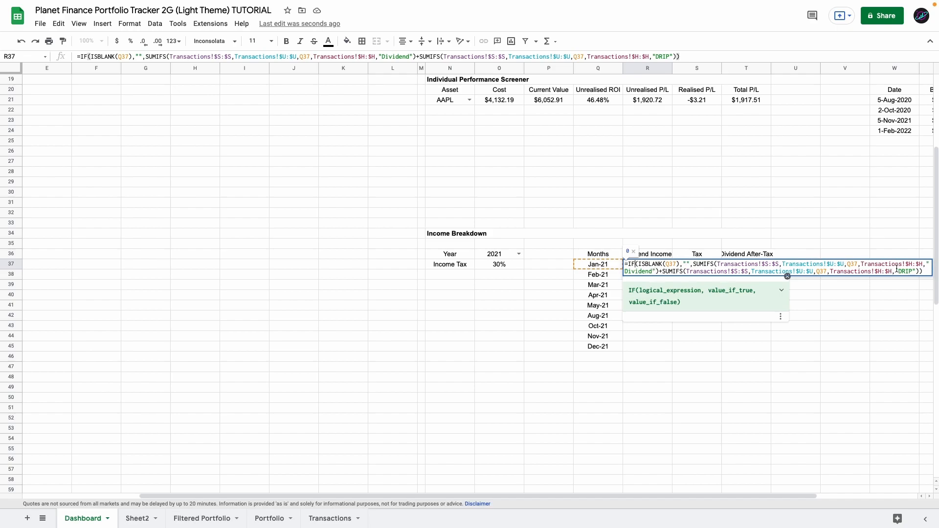
key(Escape)
drag(671, 269, 665, 380)
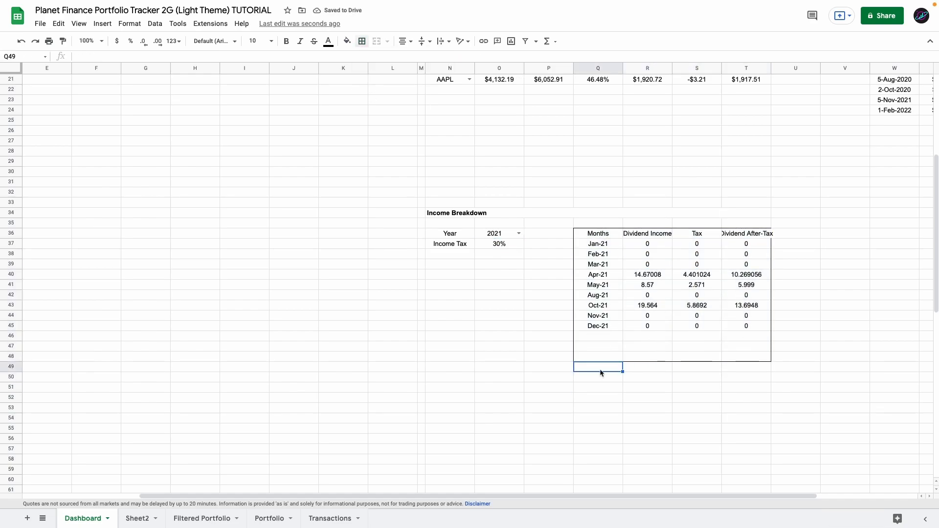
Add bordered Total and Average rows in Q49:T50 and format the dividend amounts as dollars with two decimals.
click(451, 265)
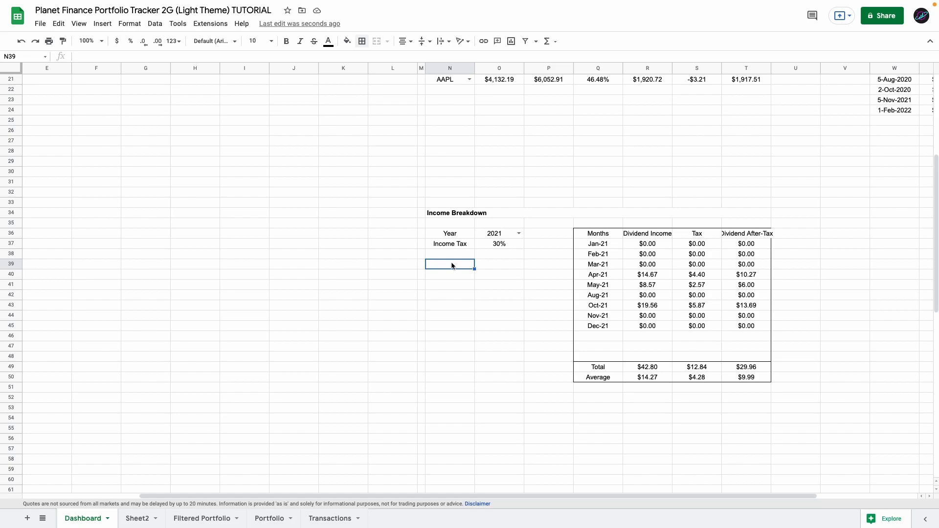
Title N39 Crypto Interest Breakdown, with the heading Asset in N40 and ="Interest ("&$O$36&")" in O40.
text(Crypto Interest Breakdown)
key(Return)
text(Asset)
key(Tab)
text(="Interest ("&$O$36&")")
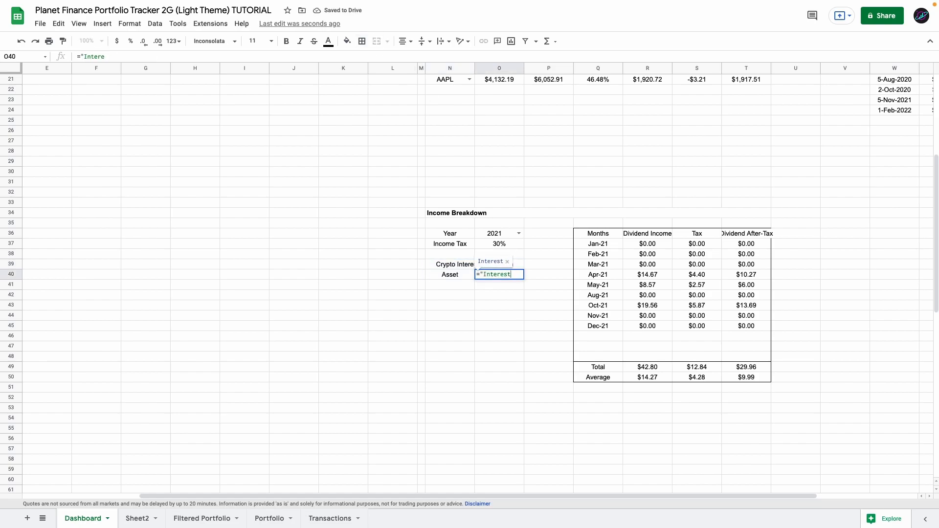
key(Return)
Enter =UNIQUE(FILTER(Transactions!$D$3:$D,(Transactions!$F$3:$F="Crypto")+(Transactions!$F$3:$F="Stablecoin"),(Transactions!$H$3:$H="Crypto Interest"))) in N41.
text(=UNIQUE(FILTER(Transactions!$D$3:$D,(Transactions!$F$3:$F="Crypto")+(Transactions!$F$3:$F="Stablecoin"),(Transactions!$H$3:$H="Crypto Interest"))))
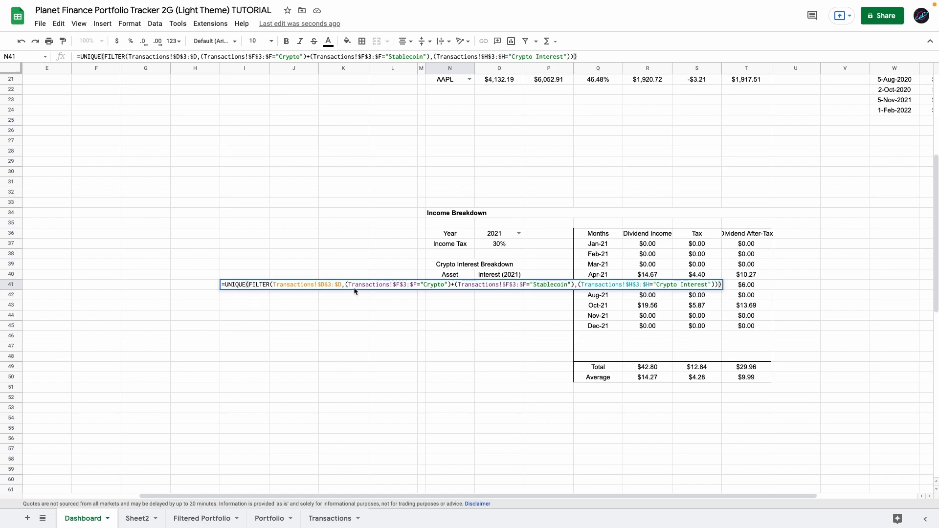
click(541, 285)
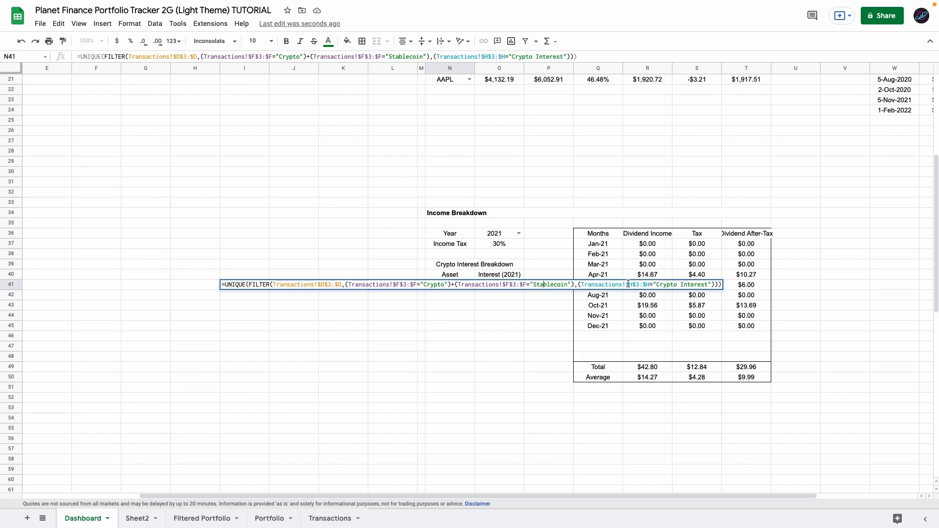
key(Return)
Fill =IF(ISBLANK(N41),"",SUMIFS(Transactions!$I:$I,Transactions!$H:$H,"Crypto Interest",Transactions!$V:$V,$O$36,Transactions!$D:$D,N41)) down from O41, border the table, and add an All column using Transactions!$W:$W and $P$40.
double_click(513, 286)
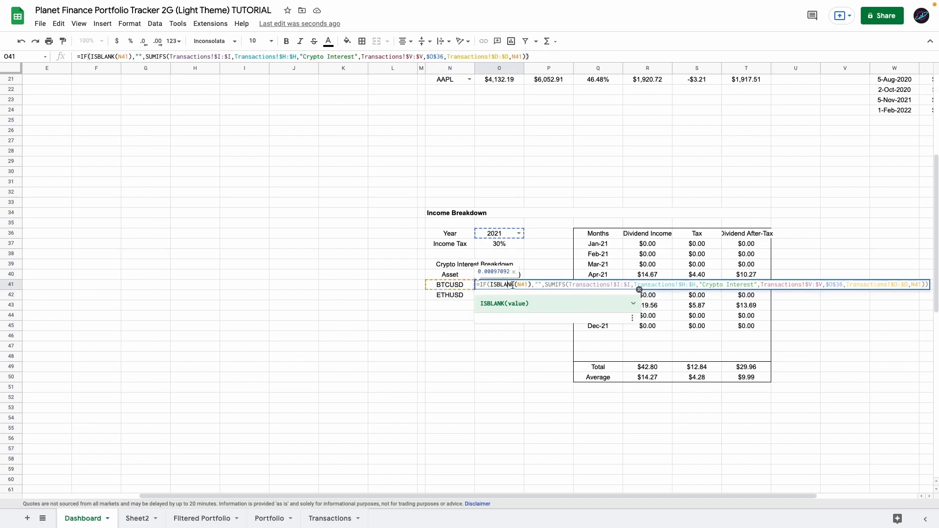
click(559, 284)
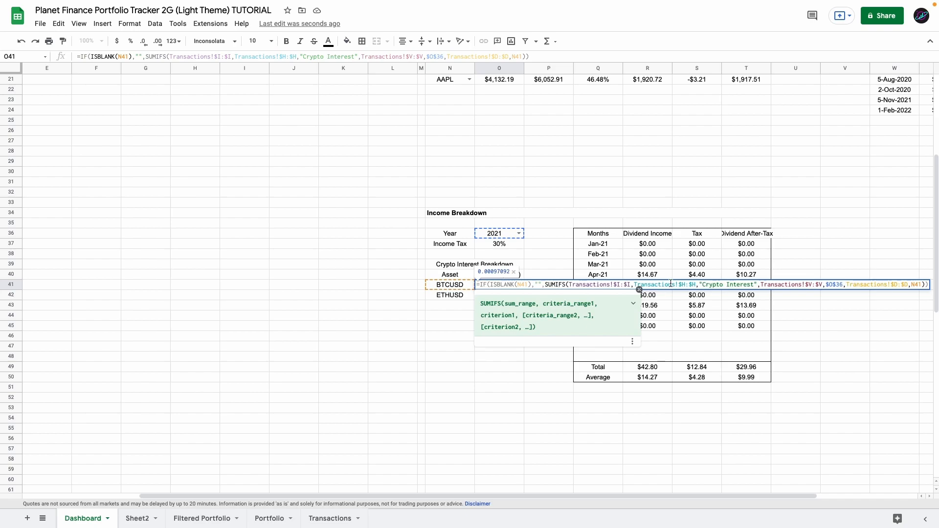
click(716, 285)
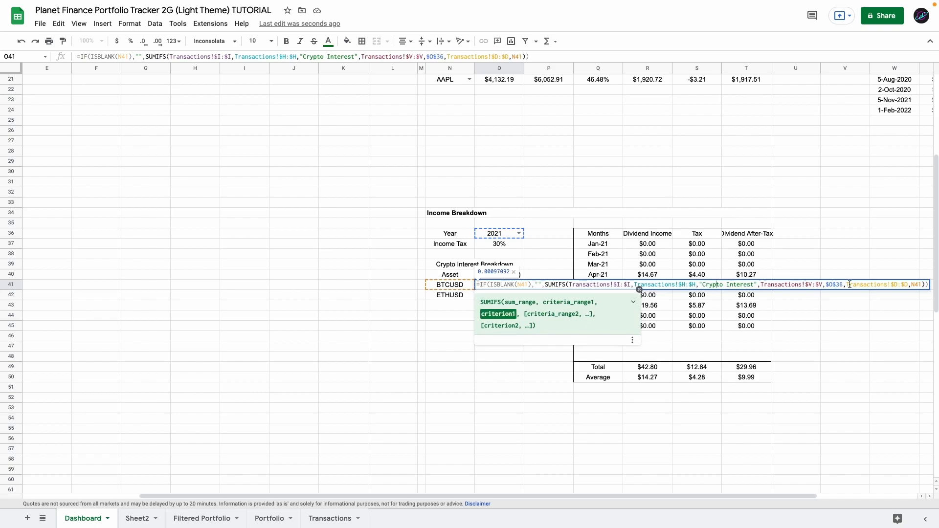
key(Escape)
drag(523, 289, 516, 368)
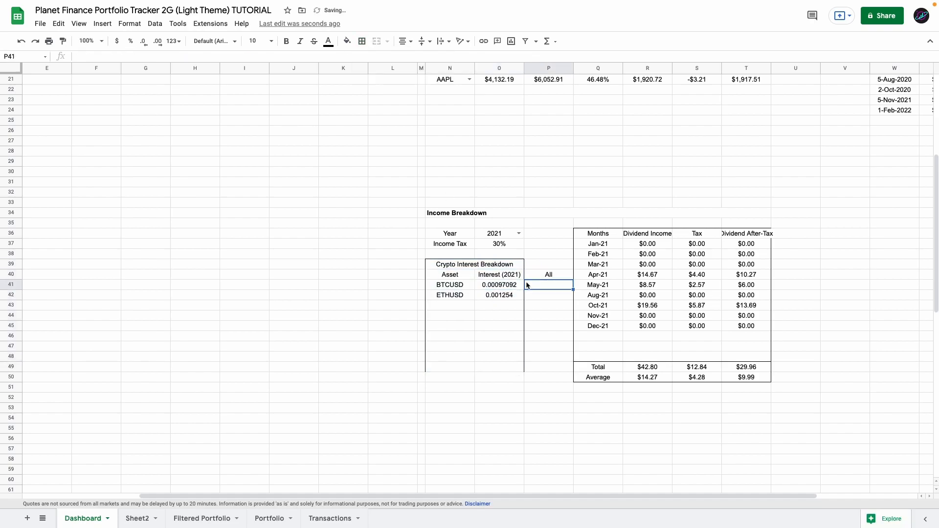
drag(573, 289, 571, 349)
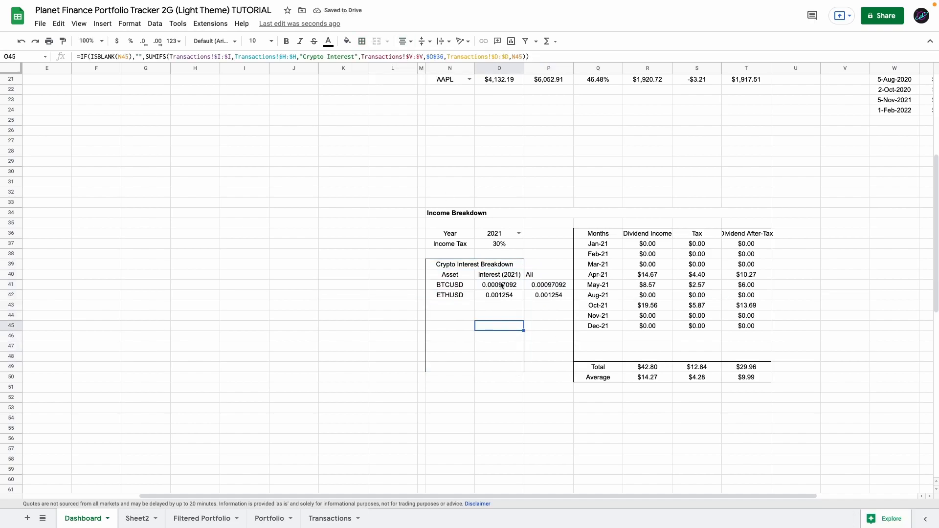
Set the income breakdown year to 2020, compare the yearly and All crypto interest, and restore the year to 2021.
click(519, 233)
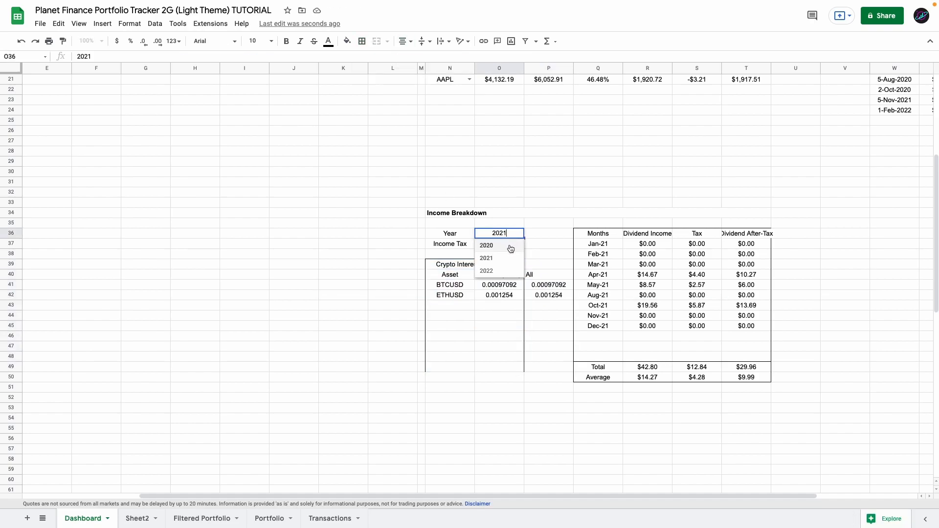
click(512, 247)
click(506, 286)
drag(507, 286, 539, 295)
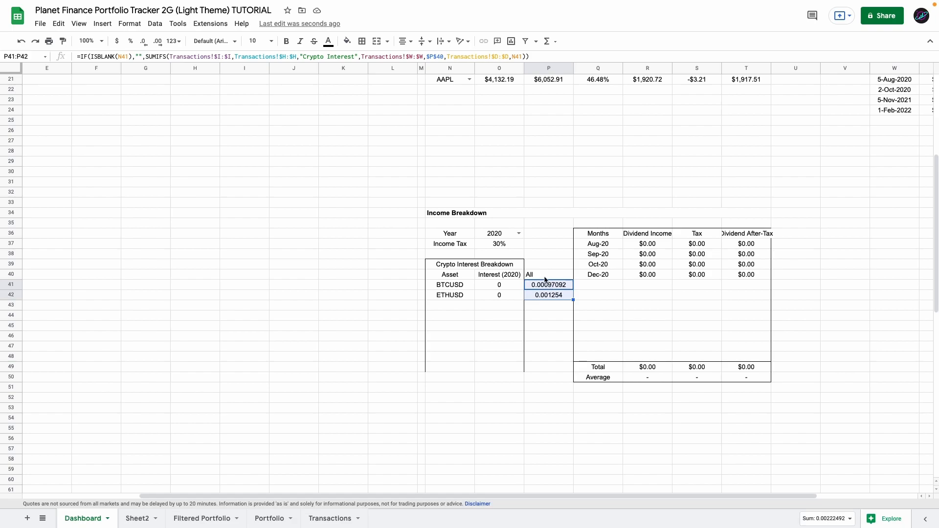
click(519, 234)
click(489, 257)
click(448, 214)
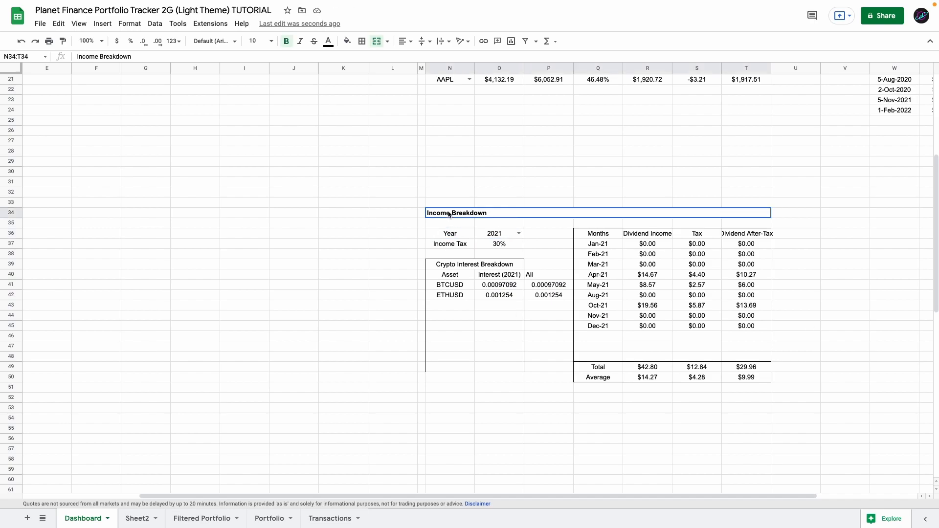
drag(449, 213, 483, 378)
click(446, 213)
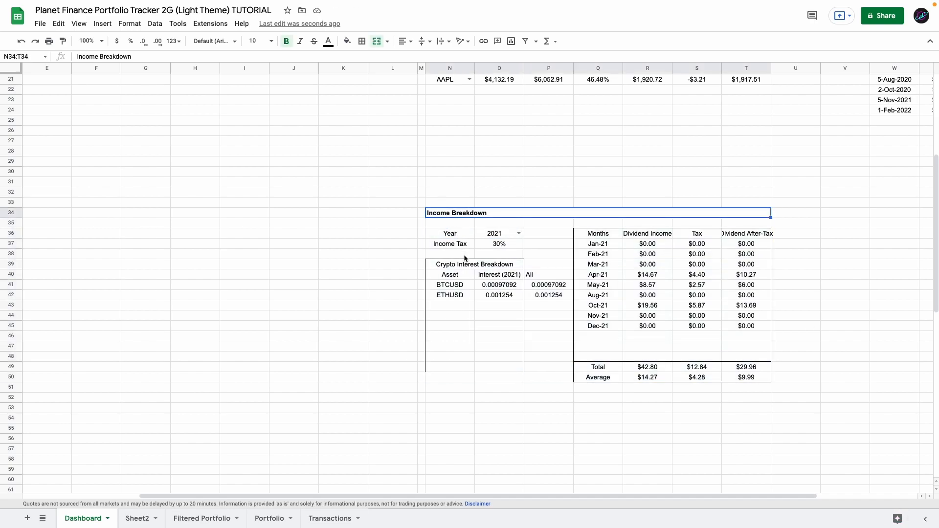
Enter Platform Breakdown, Totals and Platform in B48:B50, with headings from Cash Deposits through Total Dividend Income across C50:K50.
scroll(464, 258, left, 3)
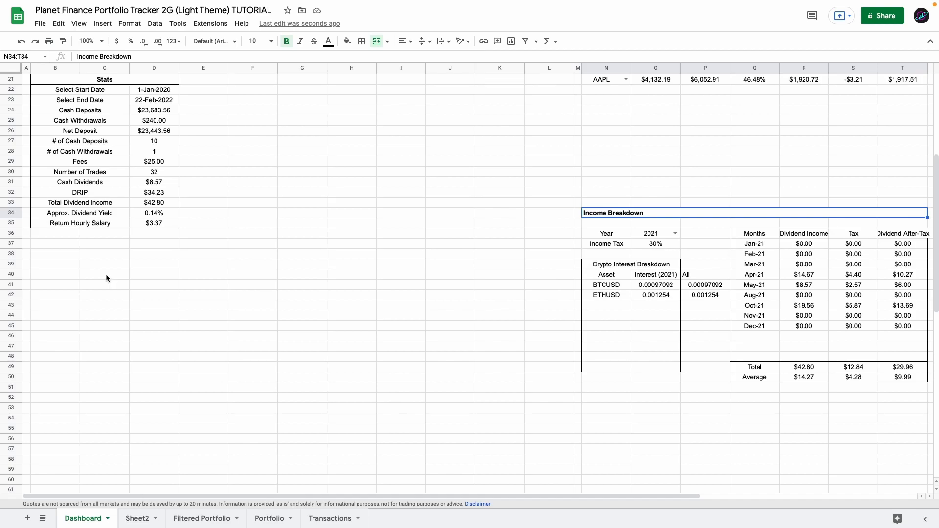
scroll(40, 318, down, 2)
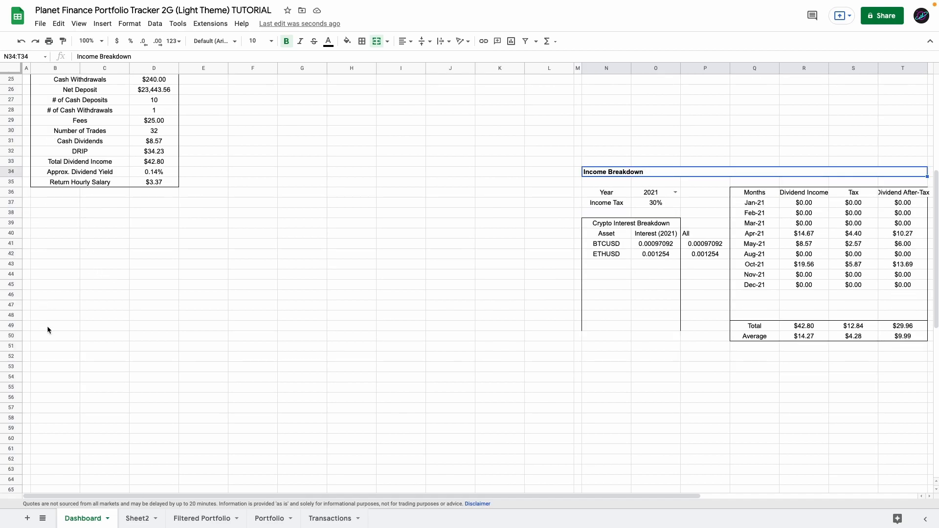
click(51, 318)
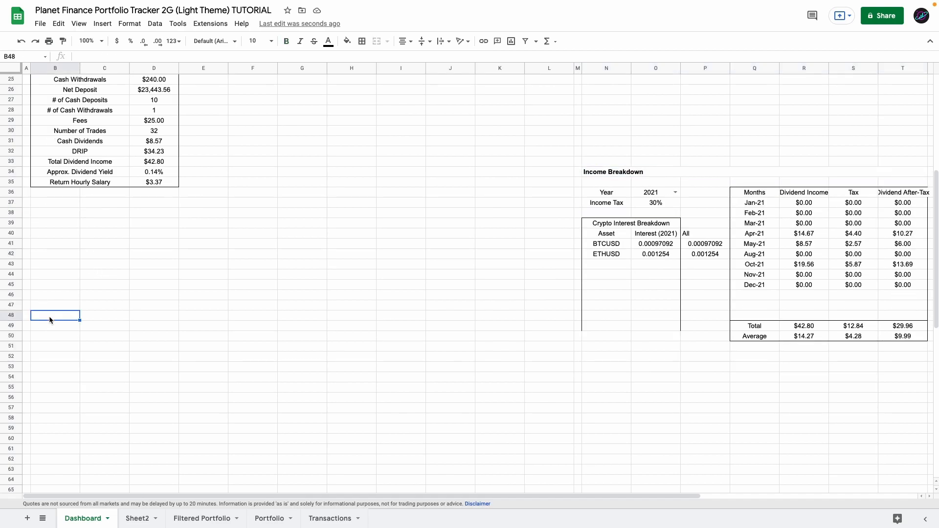
text(Platform Breakdown)
key(Return)
text(Totals)
key(Return)
text(Platform)
key(Return)
key(Up)
key(Right)
text(Cash Deposits)
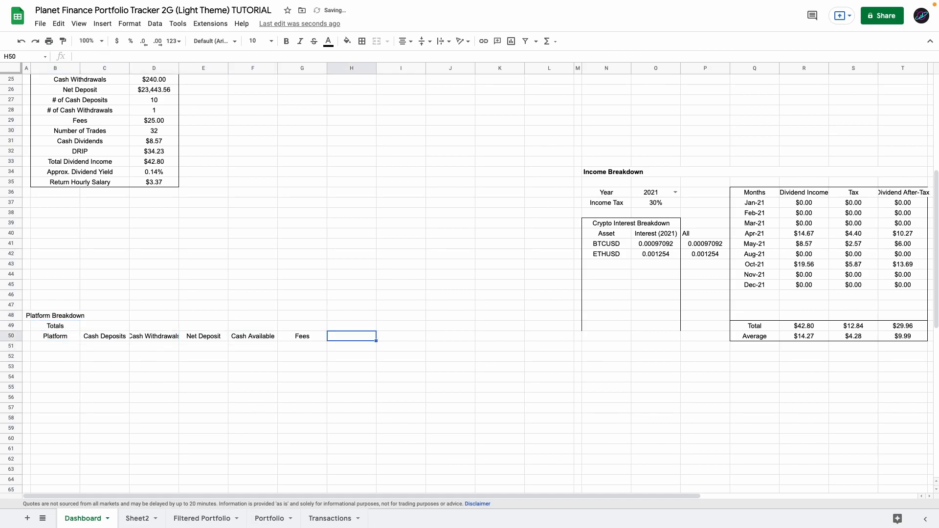
Move the headings Net Deposit through Total Dividend Income one column over to F50:L50 and merge D50:E50 for Cash Withdrawals.
drag(105, 338, 479, 338)
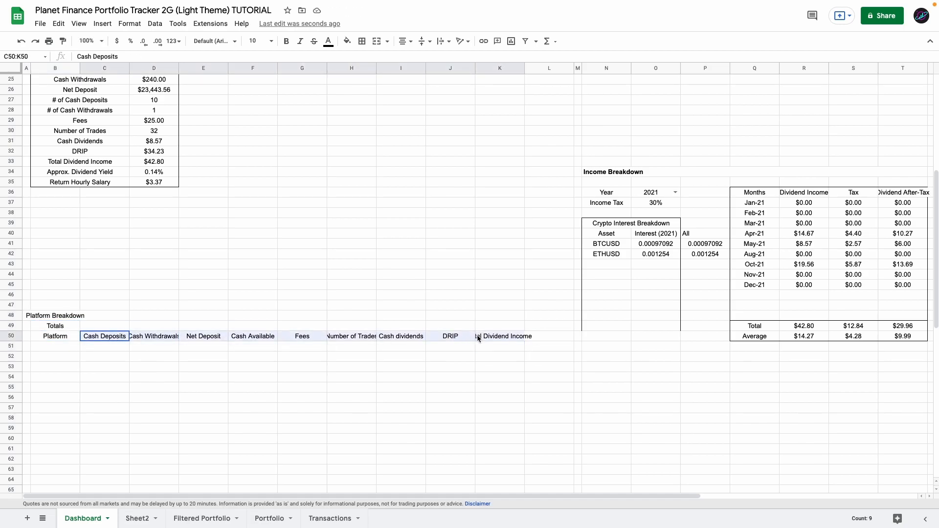
drag(203, 337, 496, 341)
key(ctrl+c)
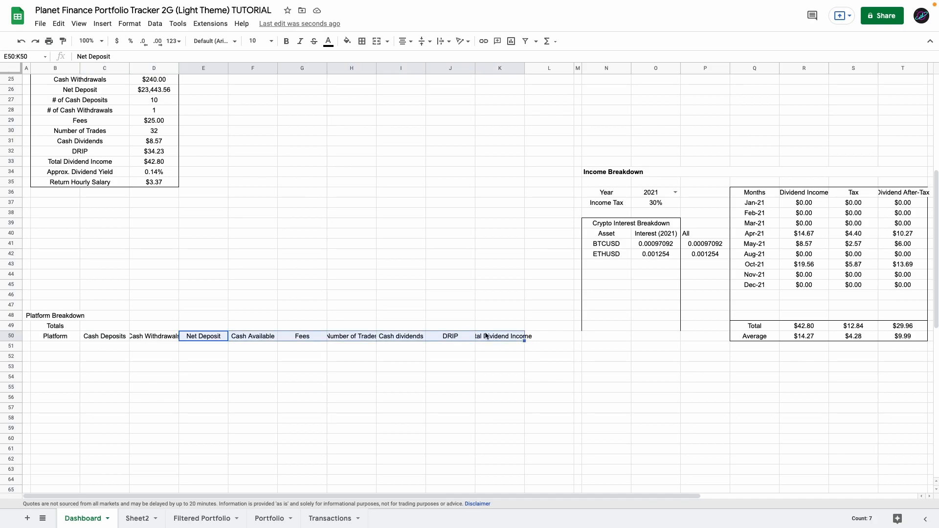
drag(487, 332, 534, 340)
drag(156, 338, 191, 337)
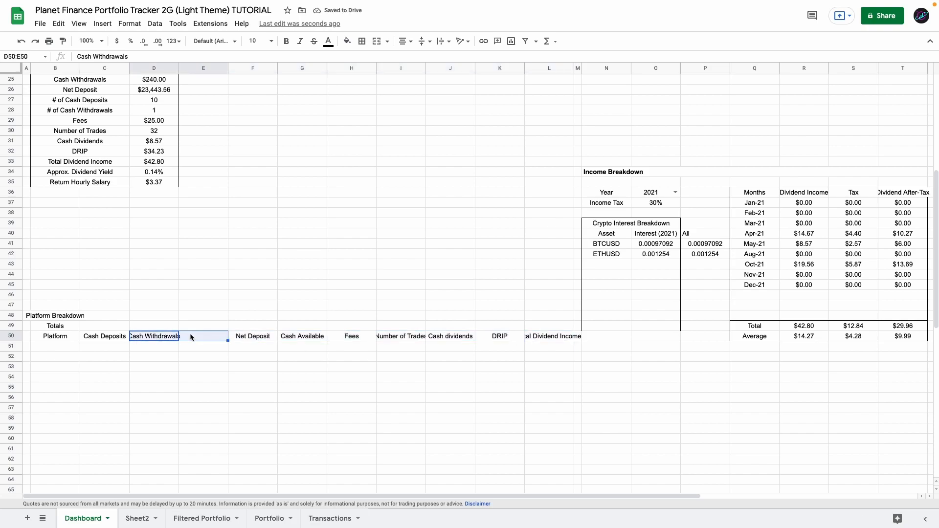
click(377, 41)
List the platforms in the Platform column with =SORT(UNIQUE(Transactions!A3:A)) in B51.
click(44, 347)
key(ctrl+v)
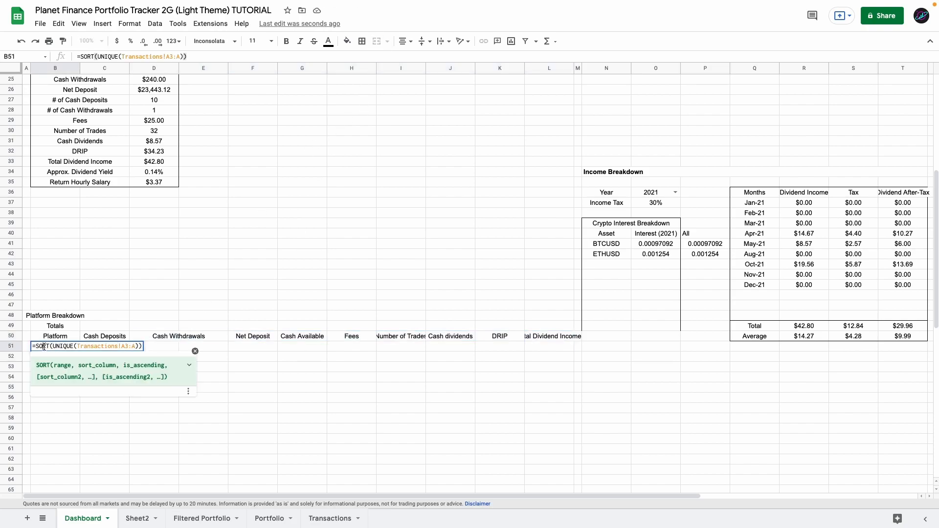
click(57, 346)
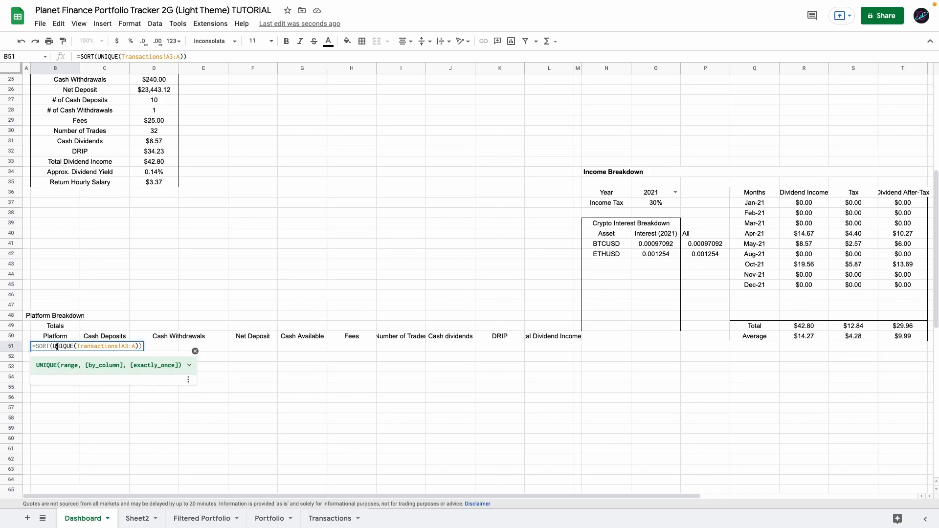
key(Return)
Fill Cash Deposits from C51 with =IF(ISBLANK(B51),"",SUMIFS(Transactions!$S:$S,Transactions!$A:$A,$B51,Transactions!$H:$H,"Cash Deposit")), complete Cash Withdrawals and Net Deposit, and format the amounts as dollars.
scroll(104, 342, down, 1)
drag(105, 325, 548, 330)
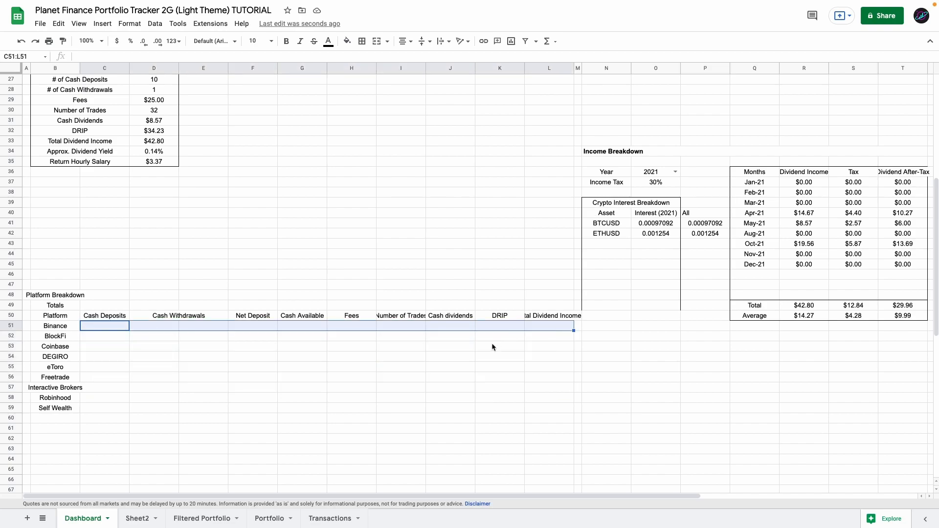
click(102, 328)
key(ctrl+v)
drag(128, 331, 129, 410)
click(142, 326)
key(ctrl+v)
drag(228, 331, 226, 443)
click(117, 41)
Fill down Cash Available, Fees, Number of Trades, Cash dividends, DRIP and Total Dividend Income for all platforms, formatting the dividend columns as dollars.
click(302, 326)
drag(327, 331, 325, 442)
click(353, 285)
drag(376, 289, 374, 401)
click(401, 286)
drag(424, 289, 423, 402)
drag(475, 290, 473, 401)
drag(524, 289, 523, 402)
drag(573, 289, 572, 401)
drag(450, 285, 549, 399)
click(117, 41)
Add horizontal borders to the Platform Breakdown's Totals and heading rows and merge the title across B48:C48.
drag(55, 275, 566, 275)
click(252, 203)
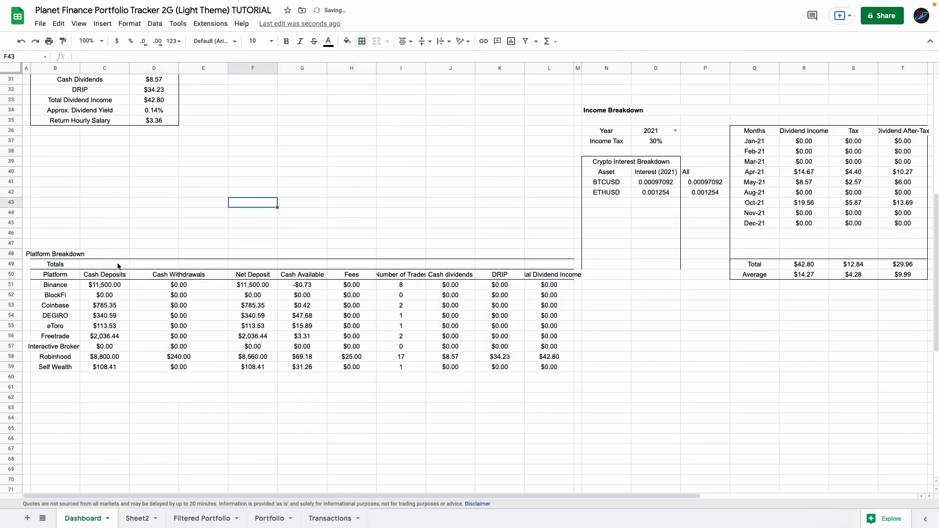
drag(55, 254, 104, 254)
Check the Cash Deposits formula in C51 and total each platform column in row 49, bolding the title, Totals and heading rows.
double_click(117, 288)
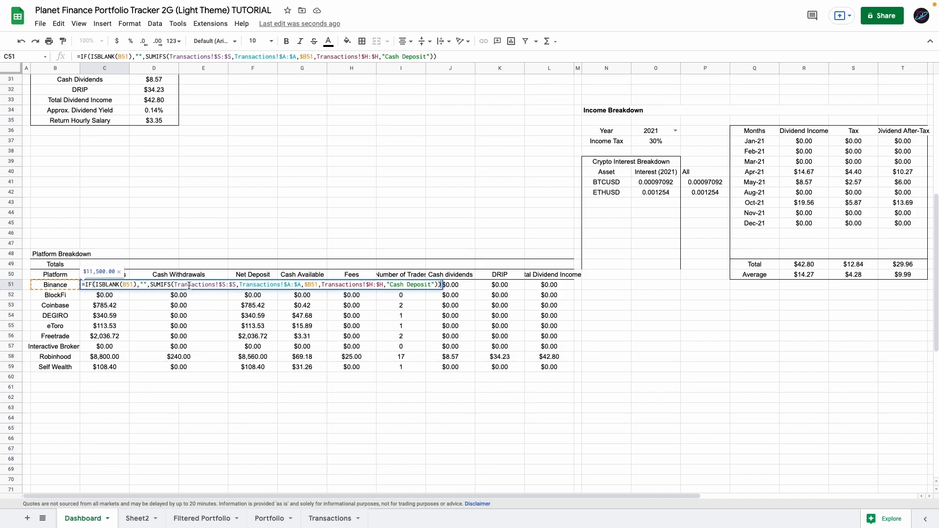
click(312, 286)
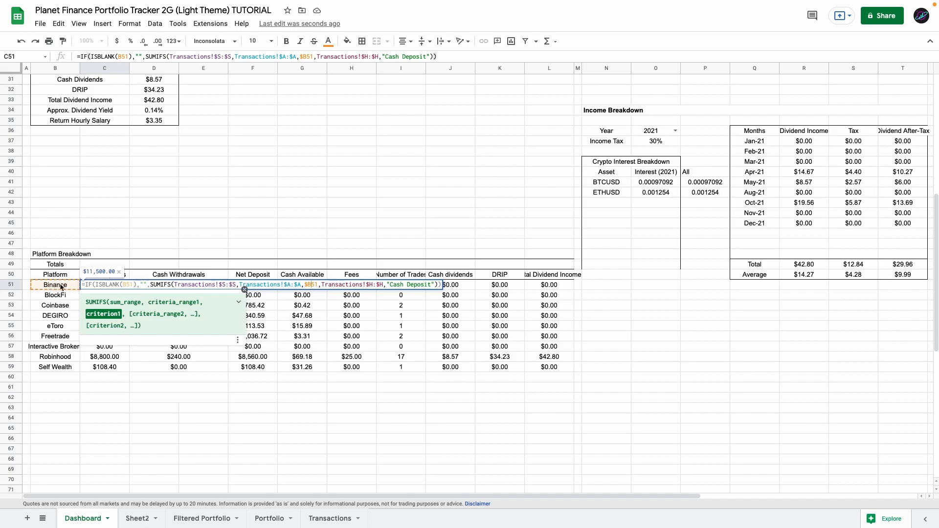
key(Return)
key(Up)
key(Right)
click(112, 265)
double_click(92, 265)
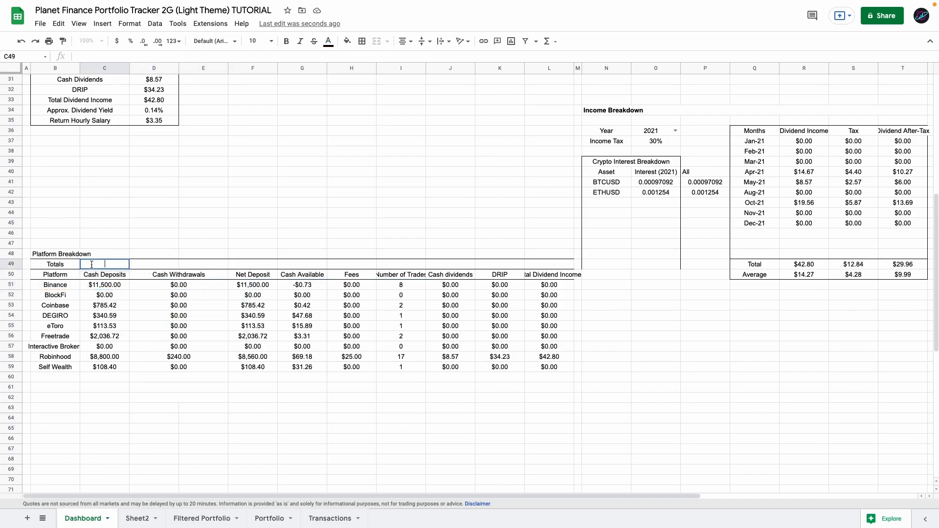
key(Return)
click(58, 254)
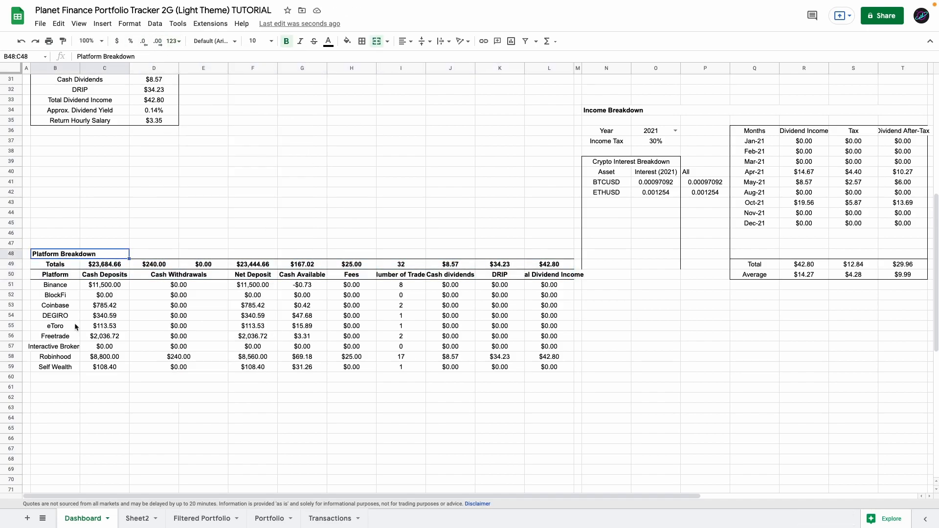
Title B64 Portolfio per Cryptocurrency, with row 65 headings Quantity, Avg. Purchase Price, Current Price, Cost, Current Value, Unrealised ROI, Unrealised P/L, Realised P/L and Total Profit/Loss.
scroll(85, 295, down, 2)
scroll(86, 295, down, 3)
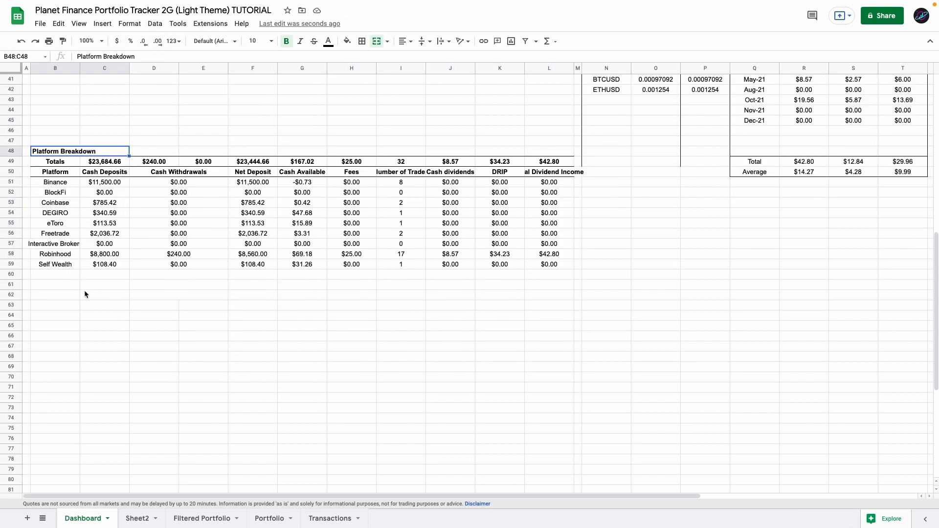
click(56, 319)
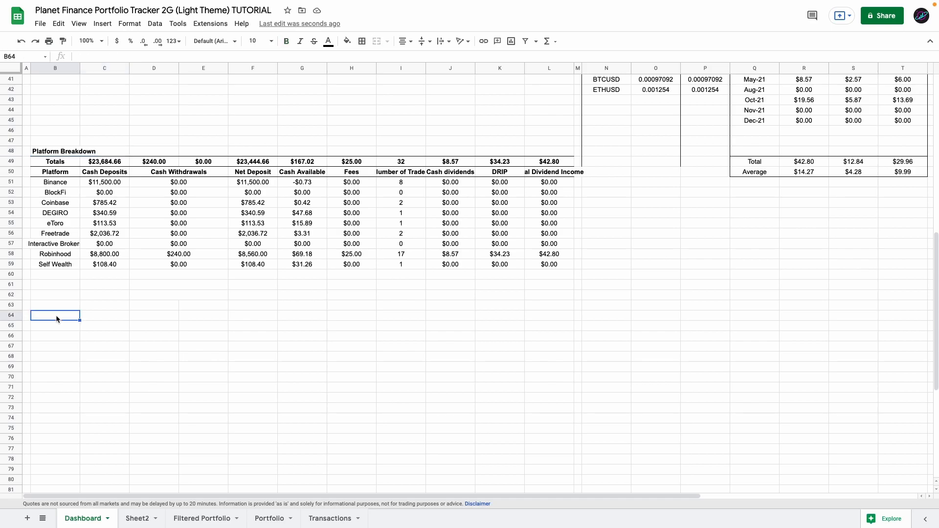
text(Portolfio per Cryptocurrency)
key(Return)
key(Tab)
text(Quantity	Avg. Purchase Price		Current Price	Cost	Current Value	Unrealised ROI	Unrealised P/L	Realised P/L	Total Profit/Loss)
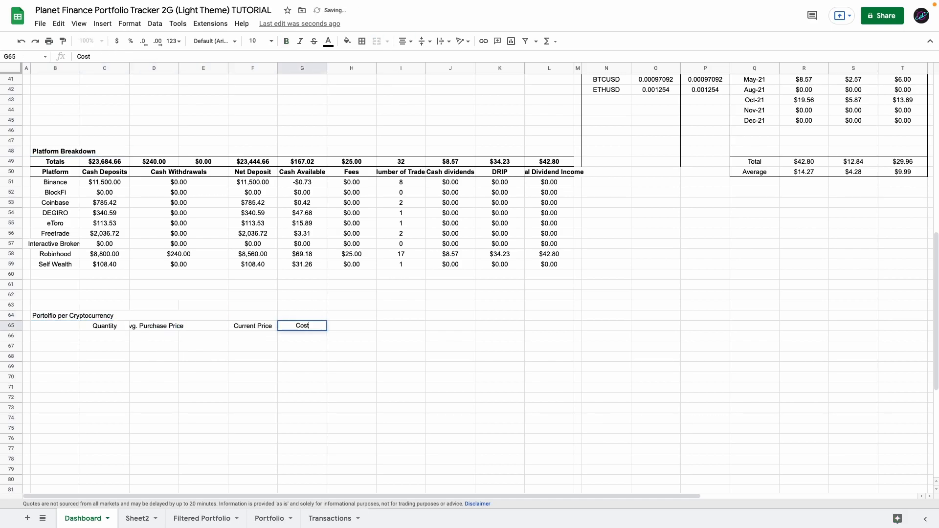
List the cryptocurrencies with =UNIQUE(FILTER(Transactions!$E$3:$E,(Transactions!$F$3:$F="Crypto")+(Transactions!$F$3:$F="Stablecoin"))) in B66.
scroll(48, 296, down, 2)
click(47, 296)
double_click(48, 295)
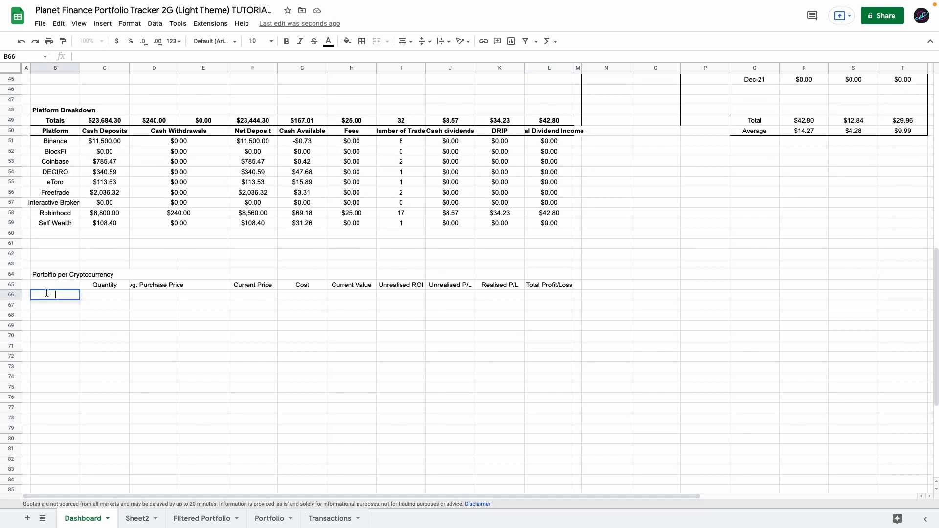
key(ctrl+v)
key(Return)
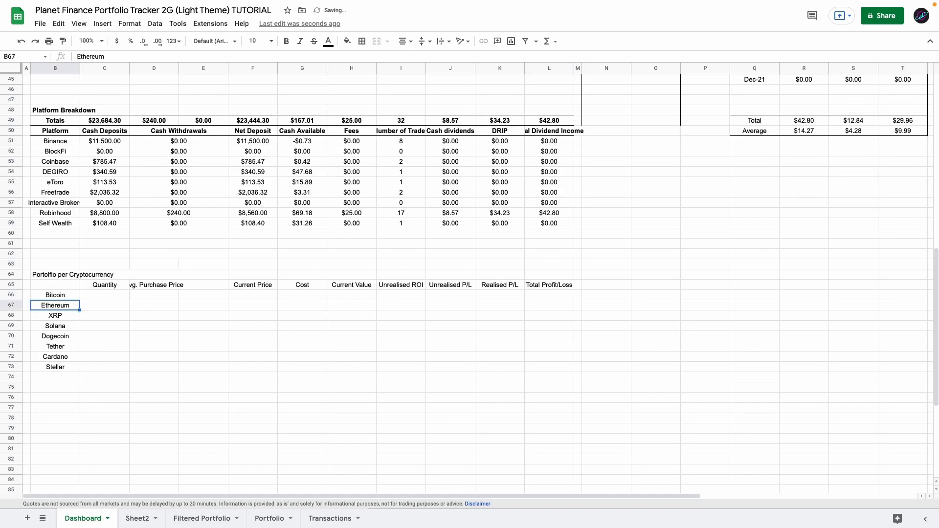
click(54, 295)
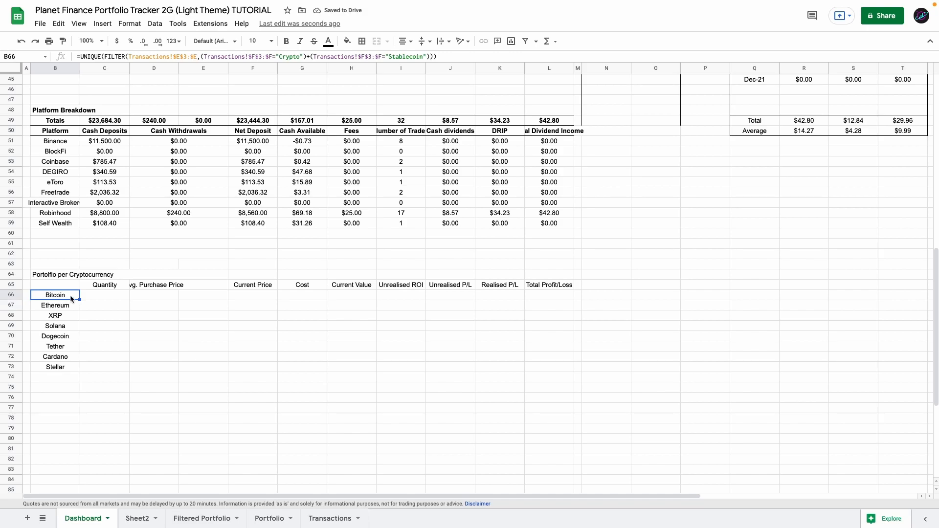
drag(71, 299, 63, 368)
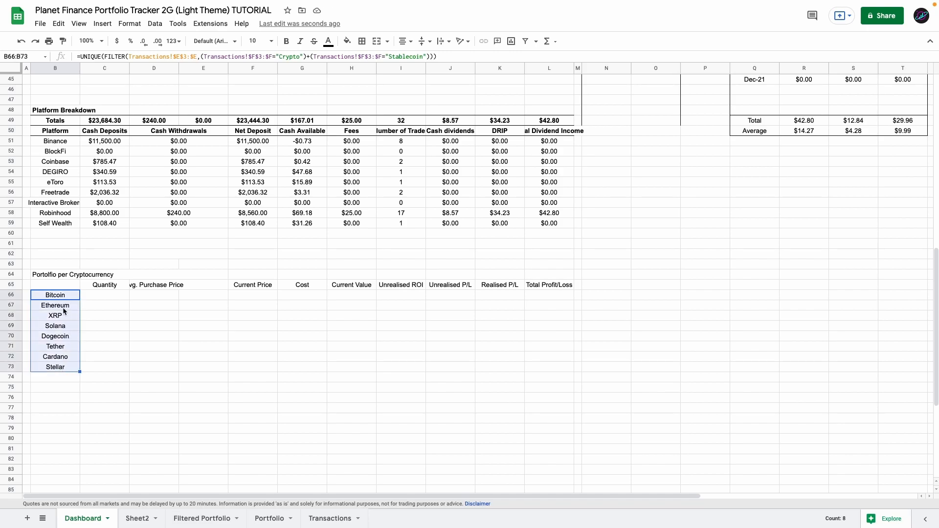
click(64, 299)
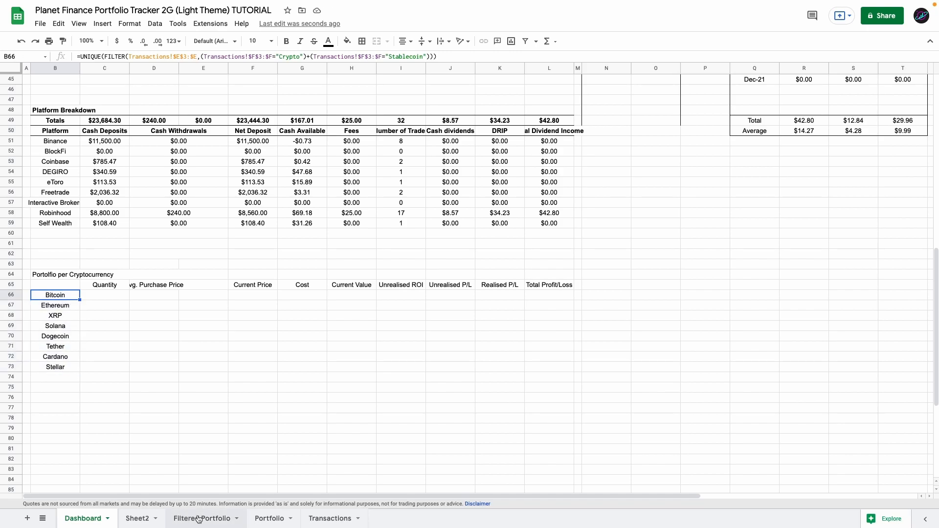
Compare the asset names and tickers on the Portfolio sheet with the cryptocurrency list in B66:B73 of the Dashboard.
click(269, 518)
drag(41, 216, 38, 431)
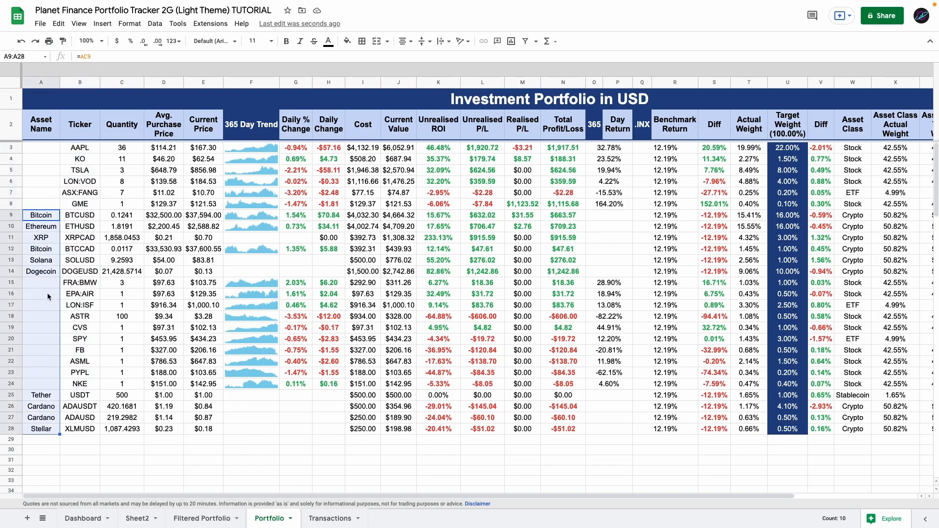
drag(47, 216, 74, 217)
drag(44, 251, 68, 250)
drag(44, 408, 72, 419)
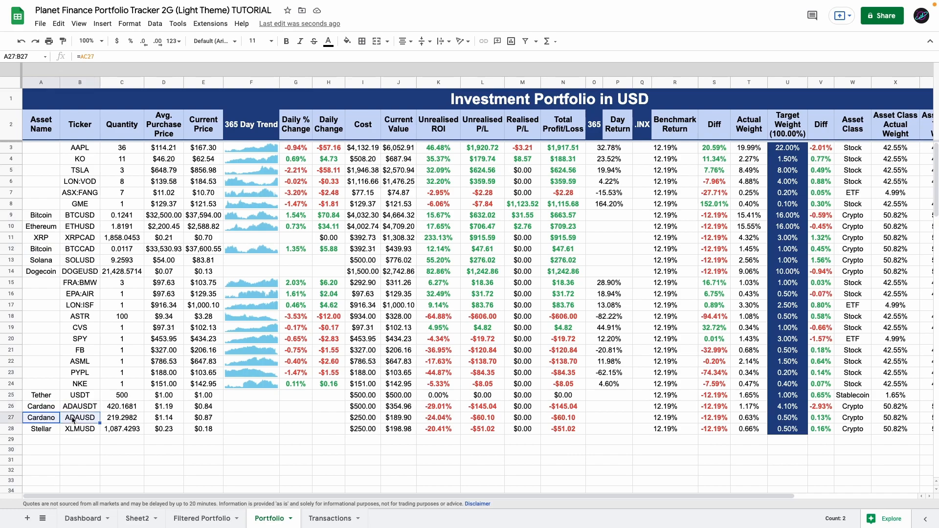
click(50, 409)
click(83, 519)
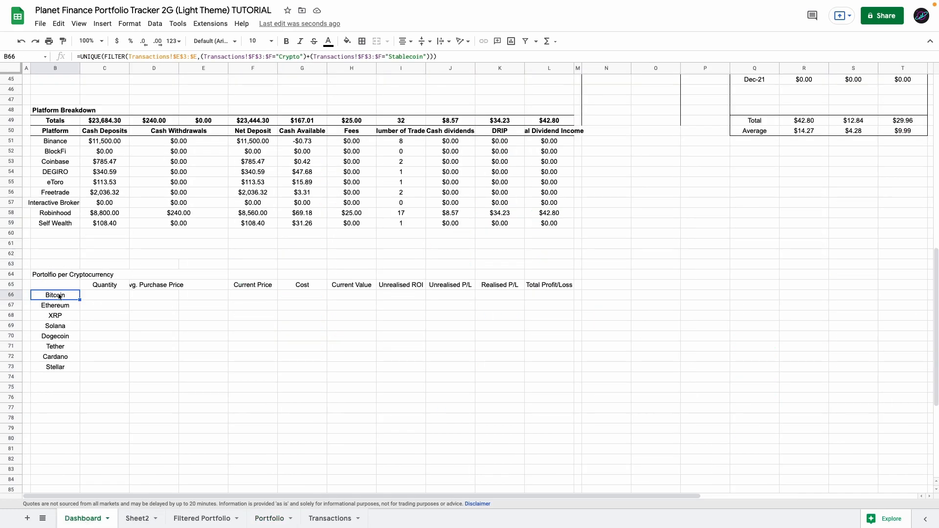
shift+click(57, 368)
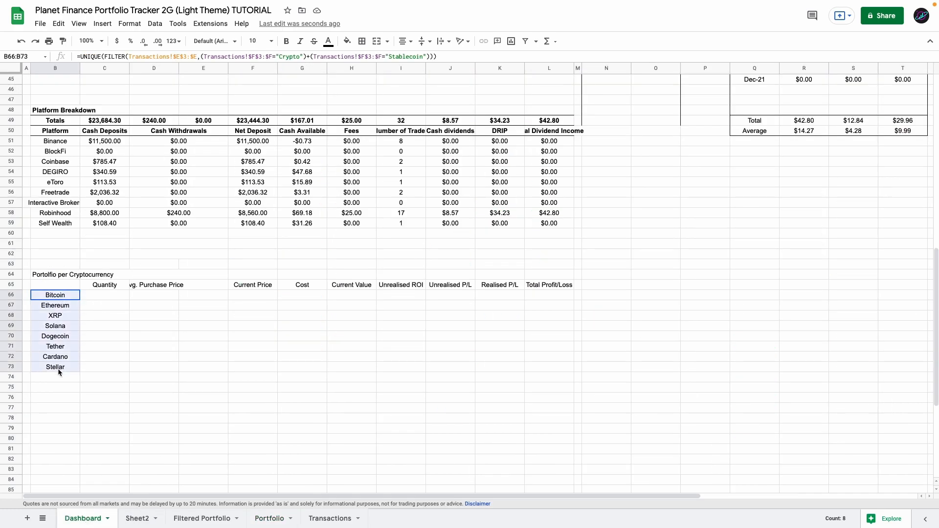
click(54, 300)
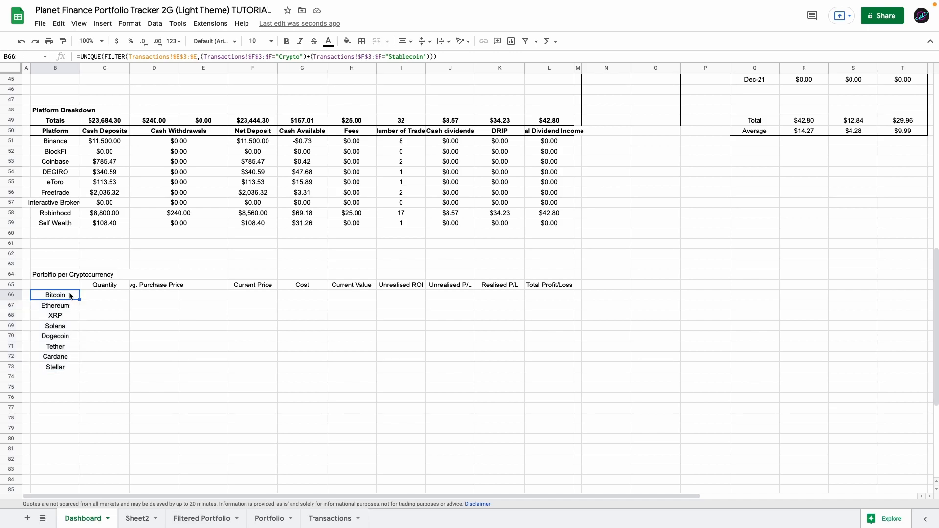
drag(71, 296, 210, 296)
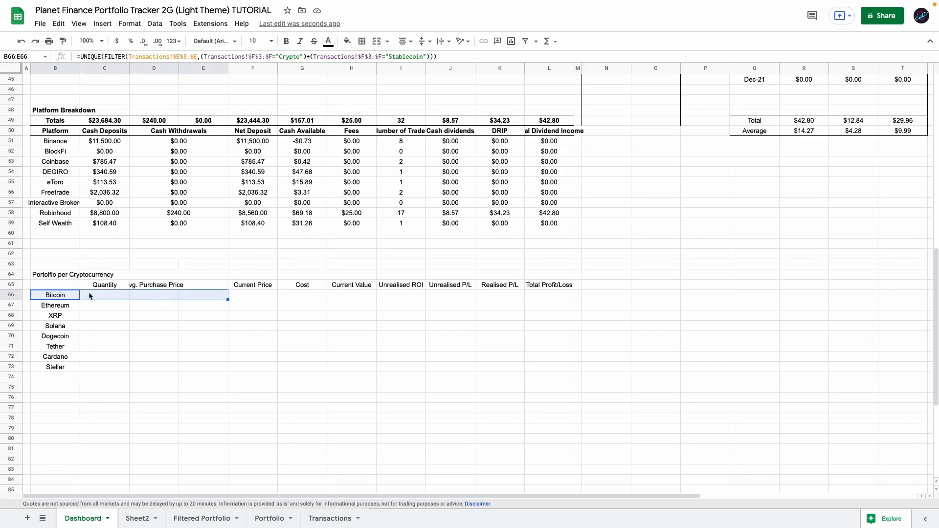
click(57, 298)
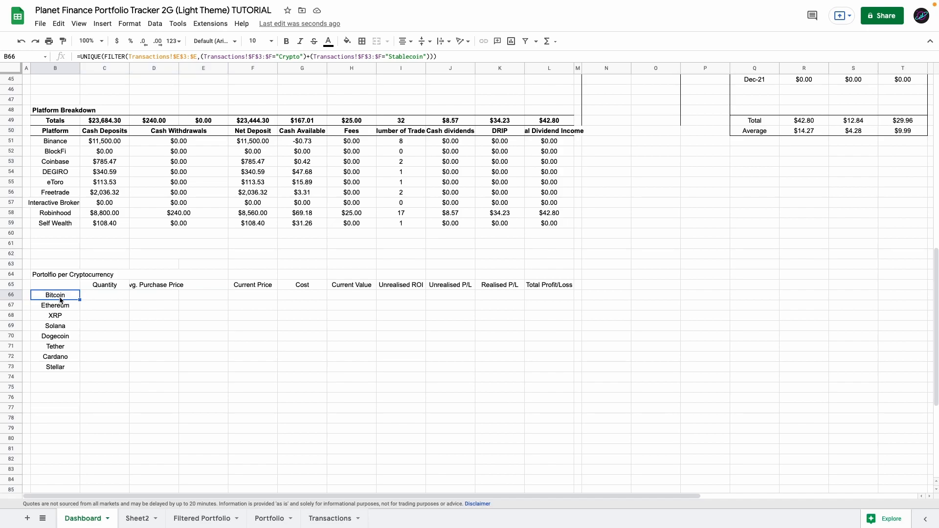
Correct the B64 title to Portfolio per Cryptocurrency and fill Quantity from C66 down with =IF(ISBLANK(B66),"",SUMIF(Portfolio!$A:$A,B66,Portfolio!$C:$C)).
click(50, 278)
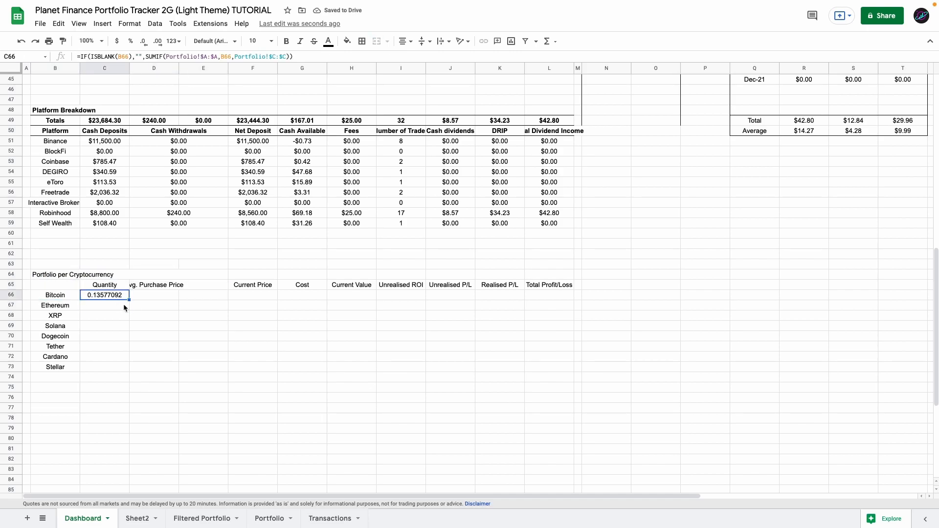
scroll(129, 306, down, 5)
scroll(186, 313, up, 3)
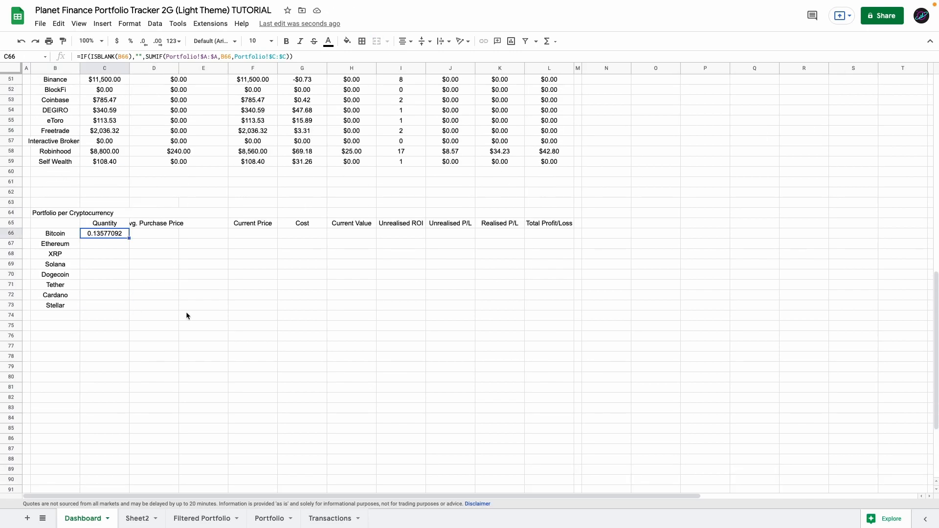
key(ctrl+c)
key(Left)
key(ctrl+Down)
key(ctrl+Down)
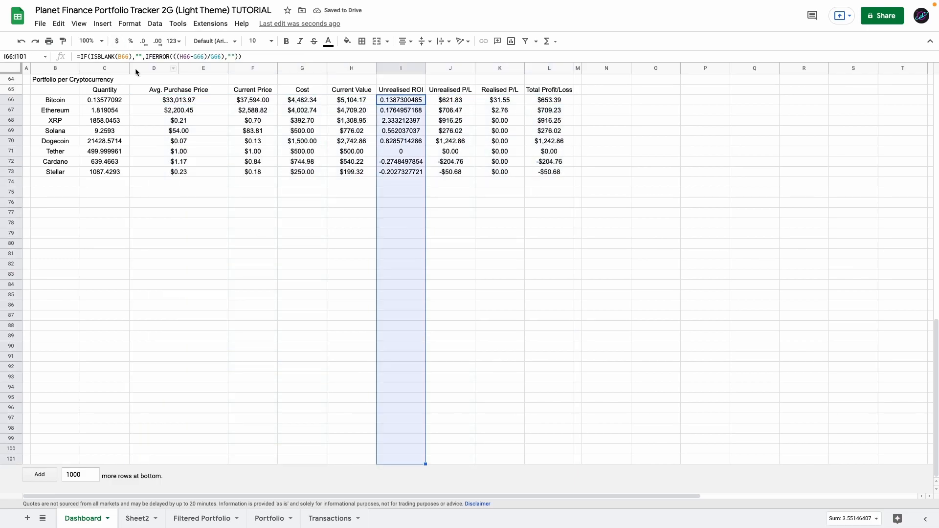
Total the Cost column in G64 with =SUMIF(G66:G,"<>#N/A") and copy the formula across to L64.
click(294, 122)
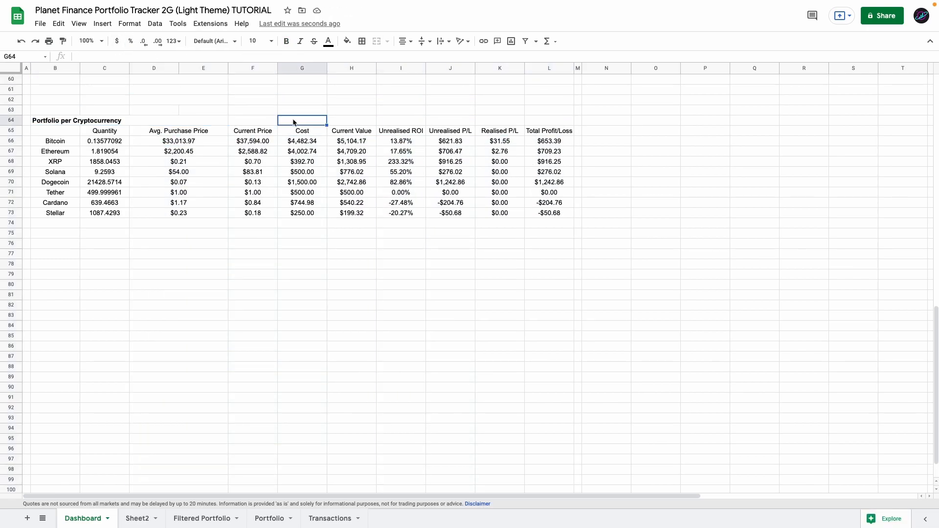
double_click(293, 122)
key(super+v)
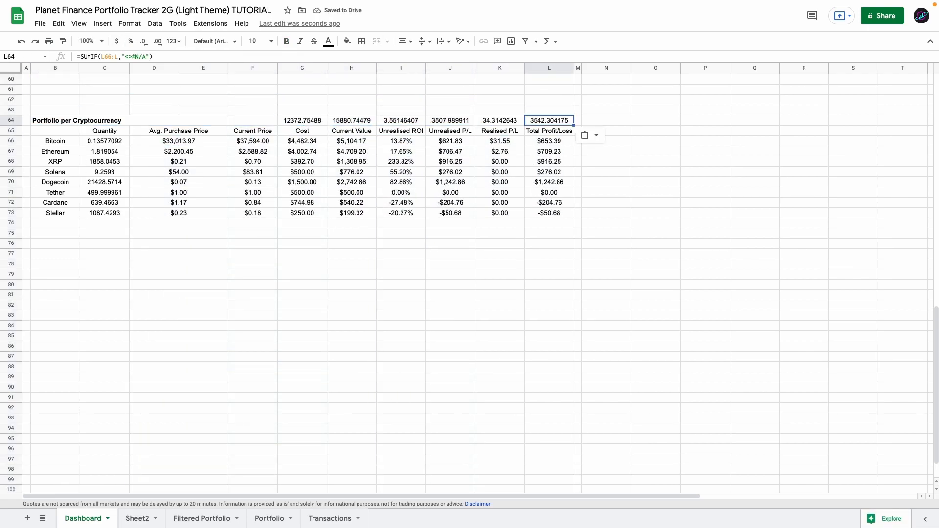
Replace the Unrealised ROI total in I64 with =IFERROR(((H64-G64)/G64),"") and bold the totals, headings and cryptocurrency names.
click(402, 120)
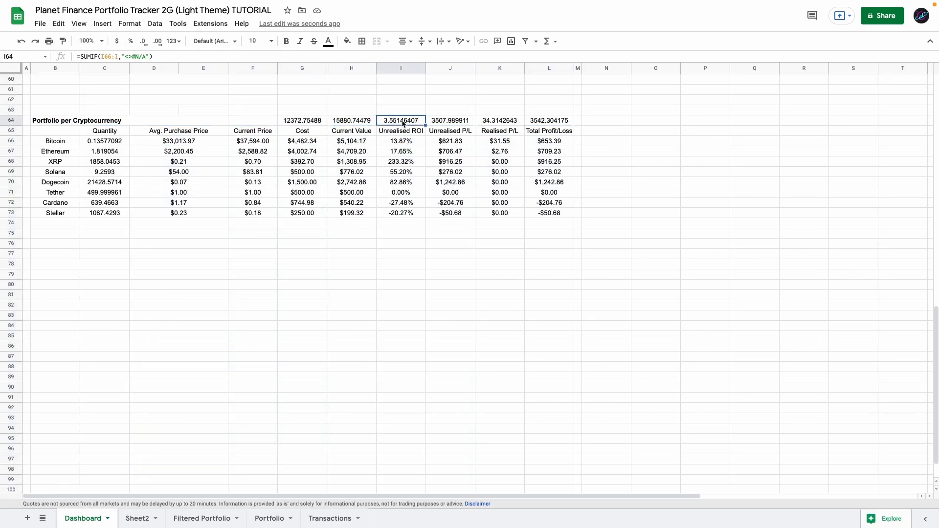
double_click(394, 121)
key(super+a)
key(super+v)
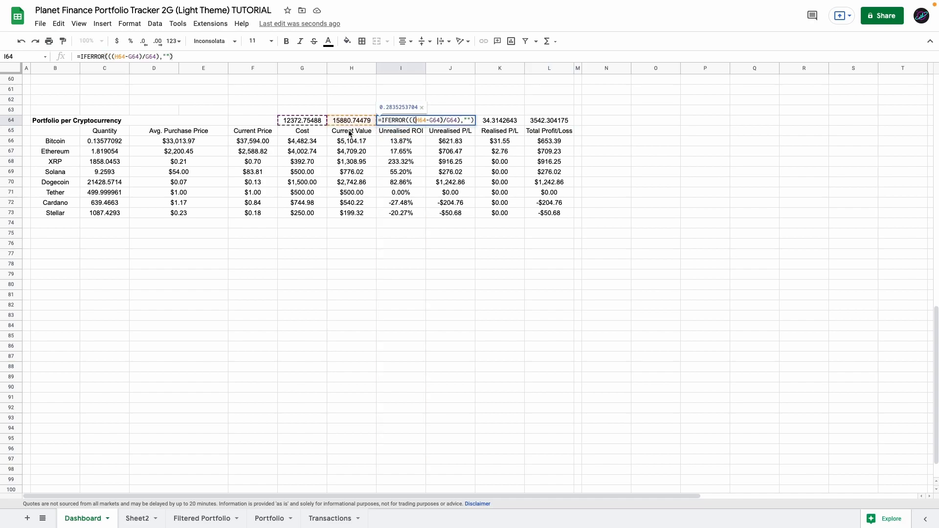
key(Return)
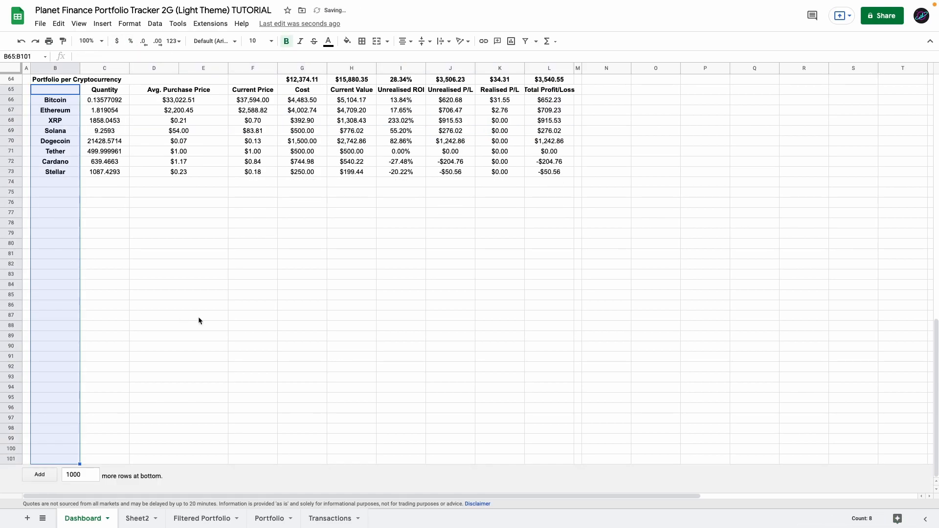
key(Up)
Review the Portfolio per Cryptocurrency figures and the Platform Breakdown's platforms, headings and values.
scroll(198, 321, up, 7)
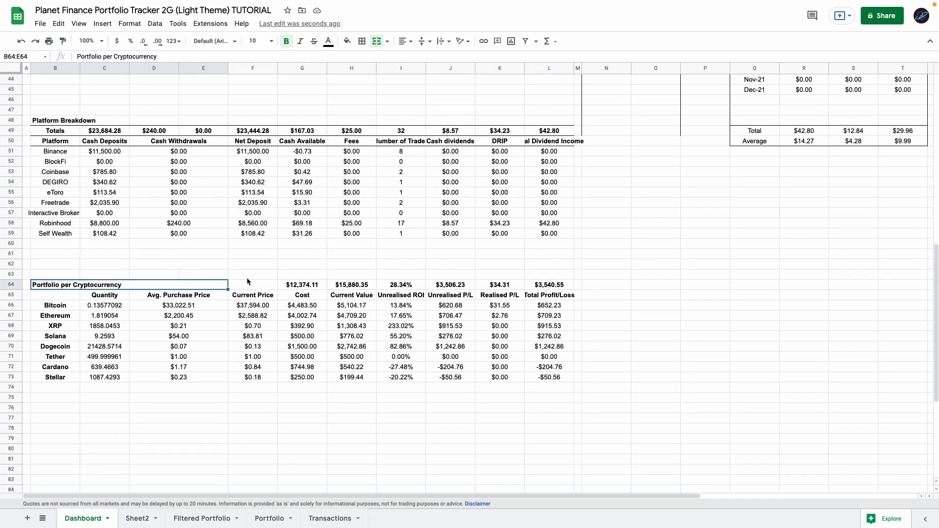
drag(117, 297, 540, 388)
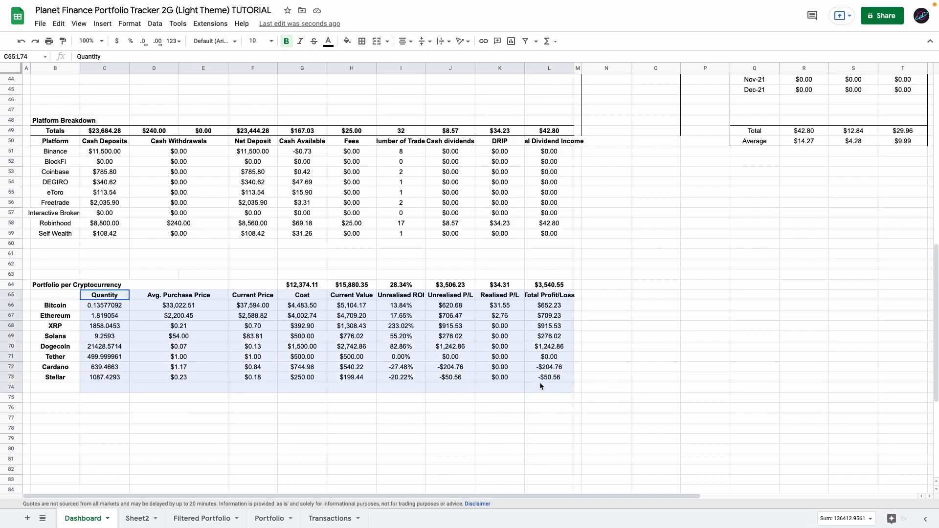
drag(110, 142, 546, 238)
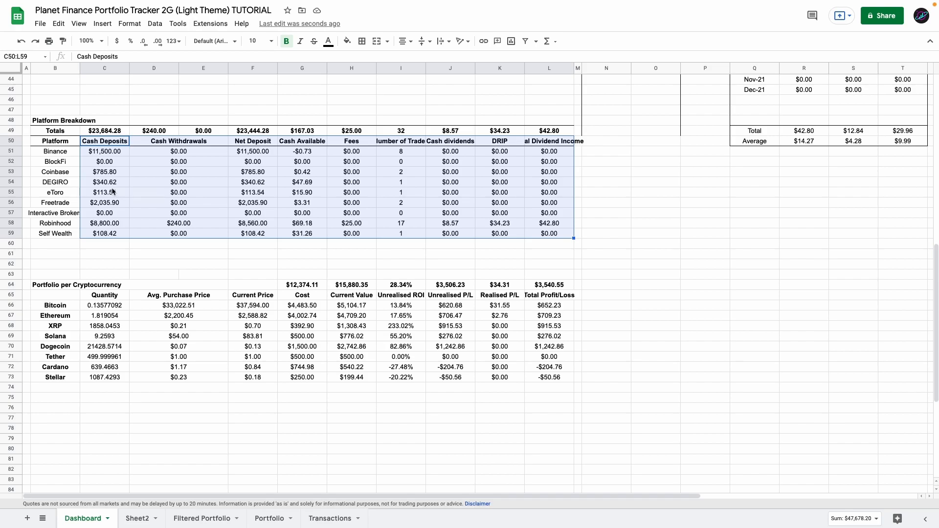
drag(60, 142, 62, 234)
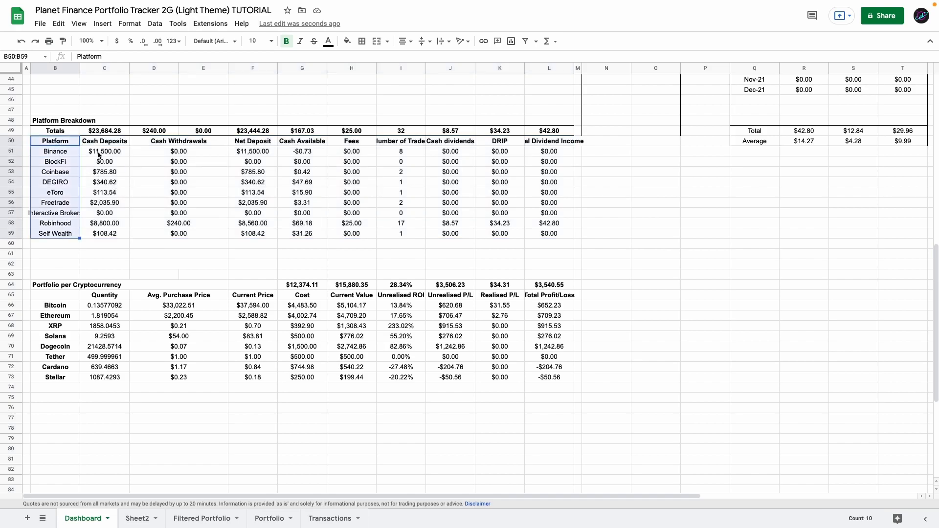
drag(106, 139, 465, 233)
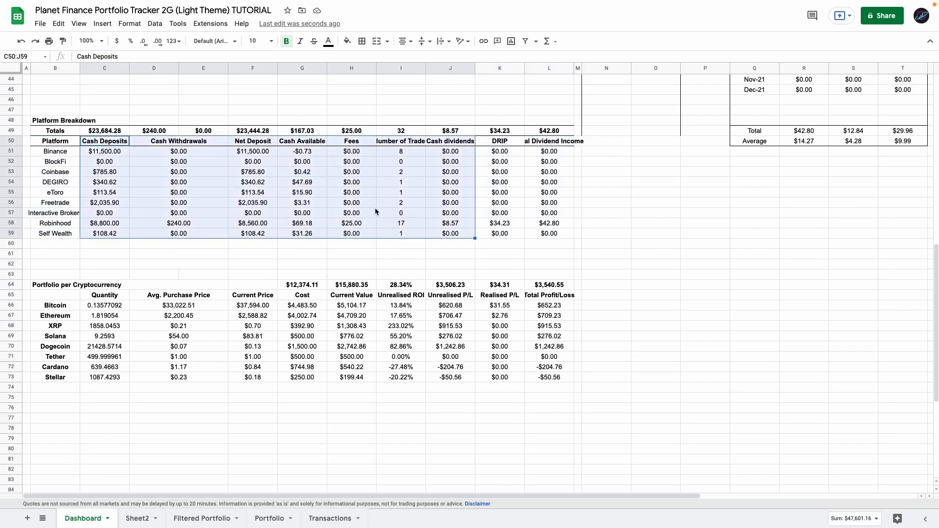
click(248, 142)
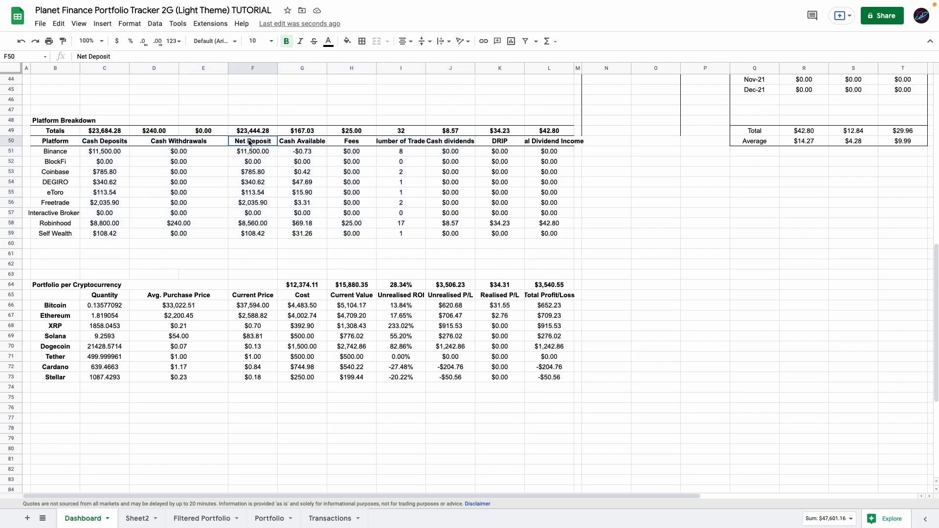
drag(248, 145, 248, 155)
click(248, 155)
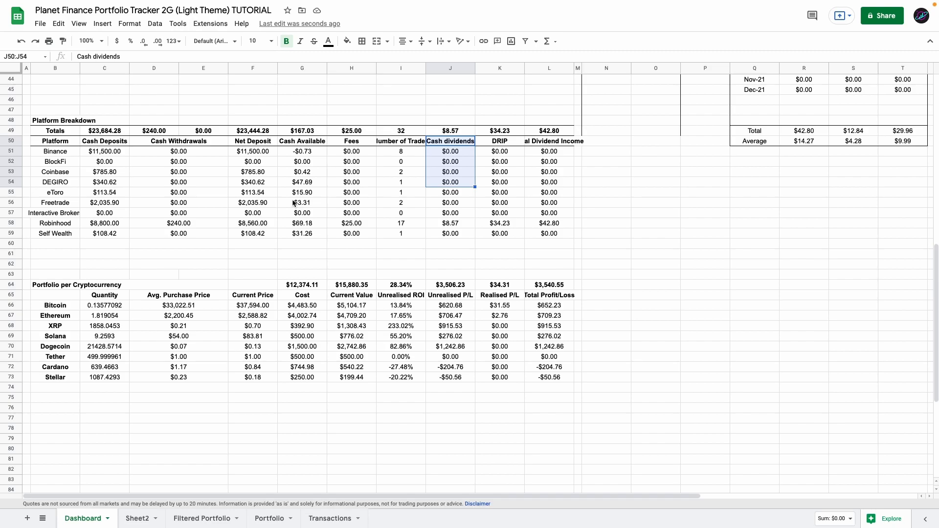
click(60, 124)
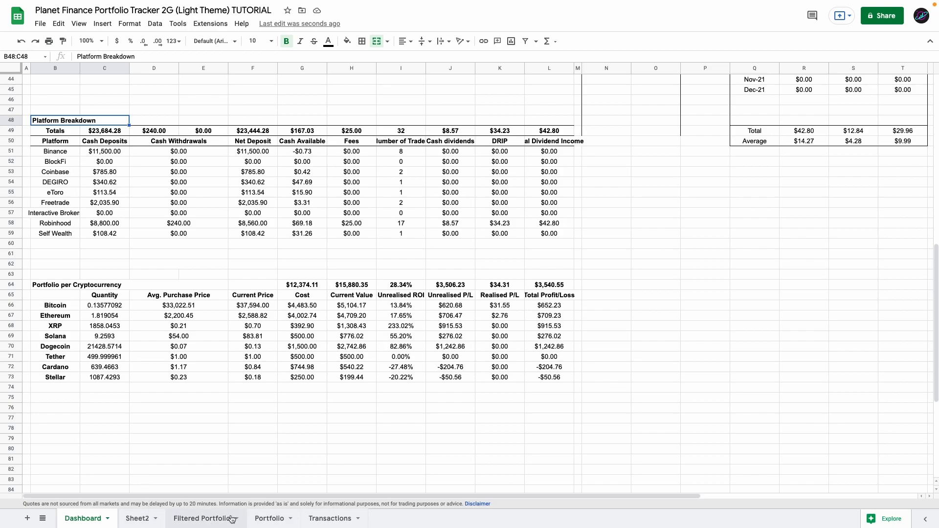
Examine the Portfolio sheet's AAPL row, its Asset Name and Ticker cells, and the columns from Current Value to Total Profit/Loss.
click(259, 518)
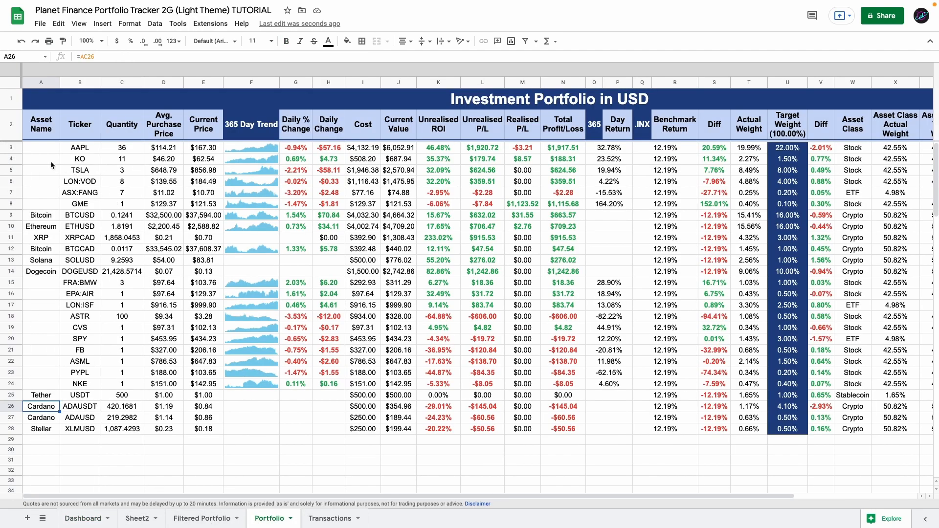
click(11, 148)
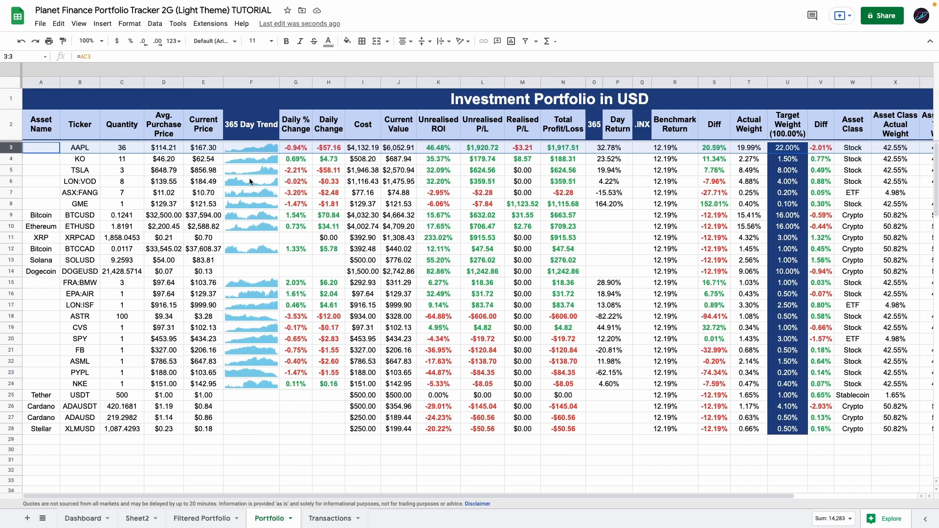
click(40, 150)
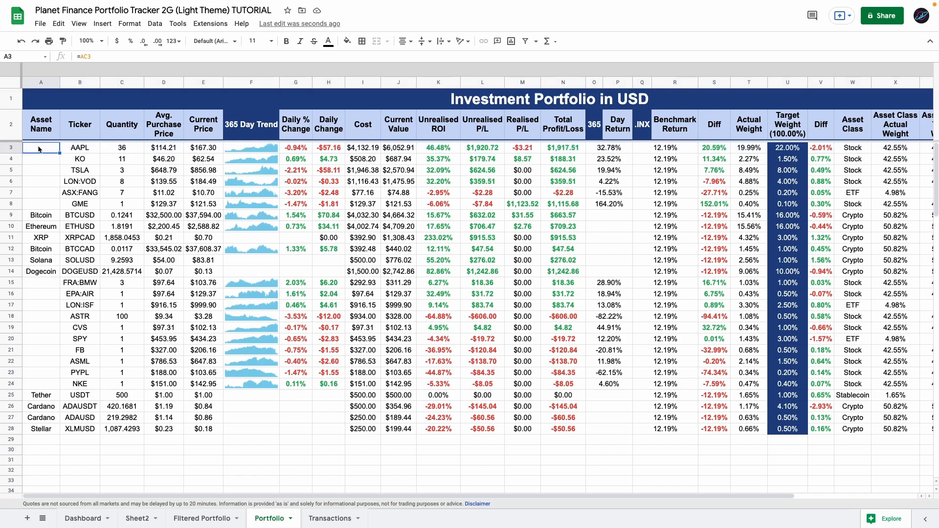
click(65, 149)
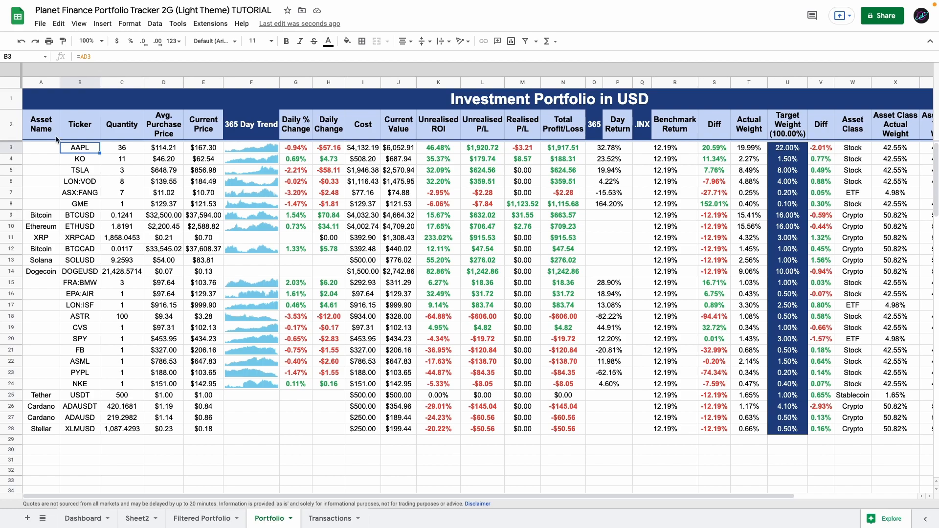
click(53, 151)
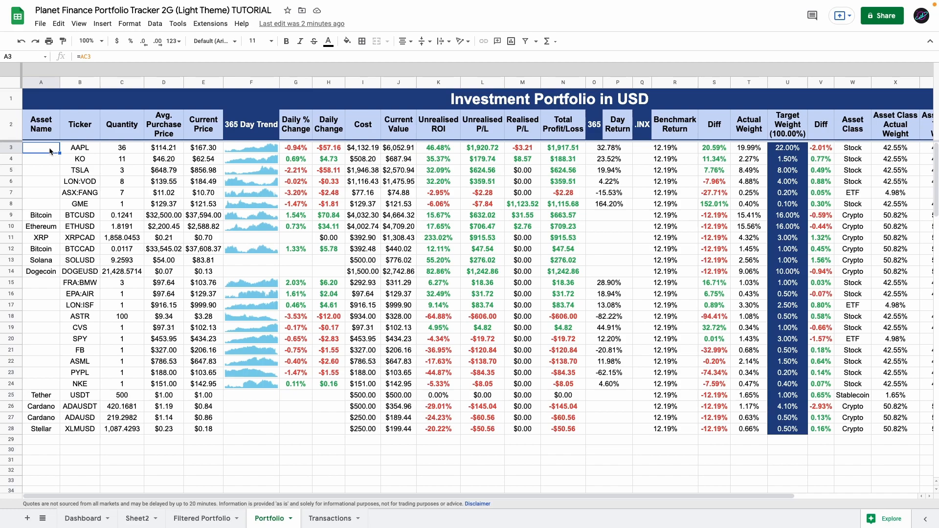
drag(399, 125, 555, 163)
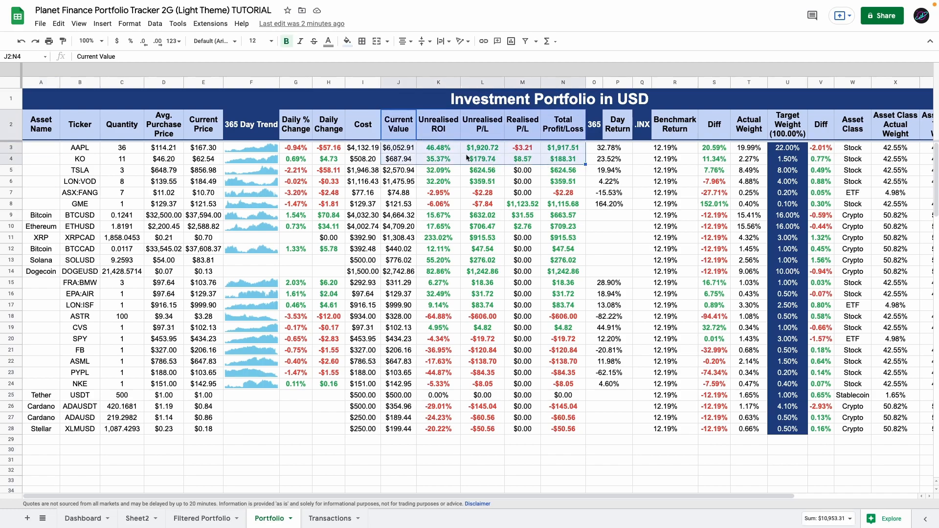
Check the Dashboard's Cash Withdrawals, Net Deposit, Cash Available and Fees columns, plus the cryptocurrency names below them.
click(80, 519)
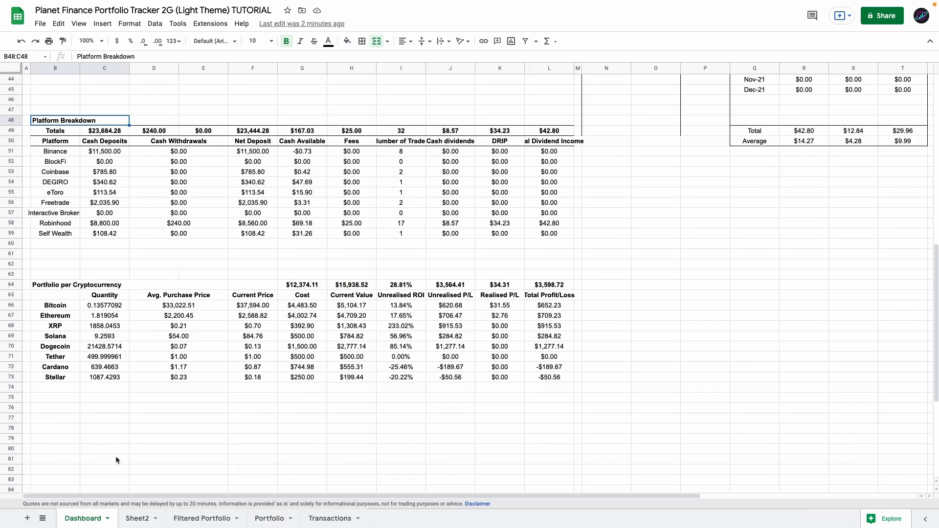
scroll(169, 192, up, 3)
drag(166, 204, 168, 286)
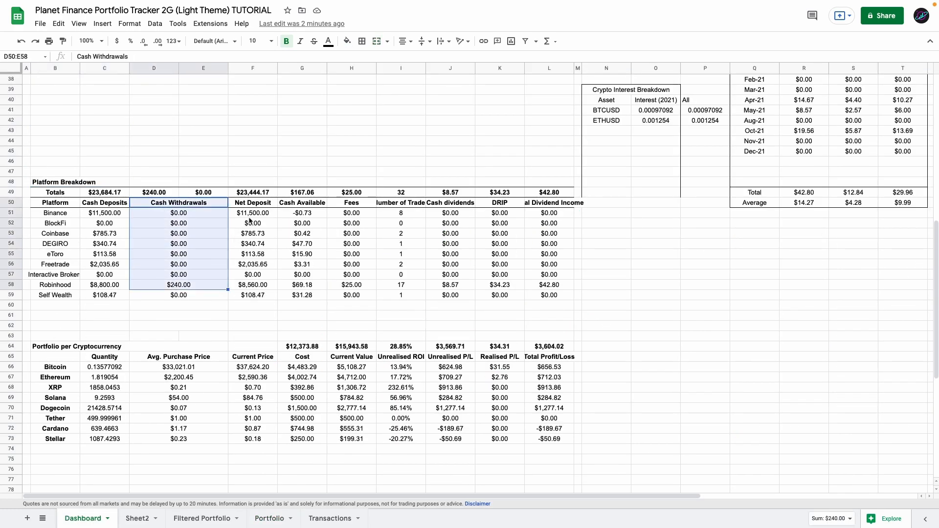
drag(257, 206, 255, 286)
drag(302, 204, 302, 295)
drag(348, 203, 352, 275)
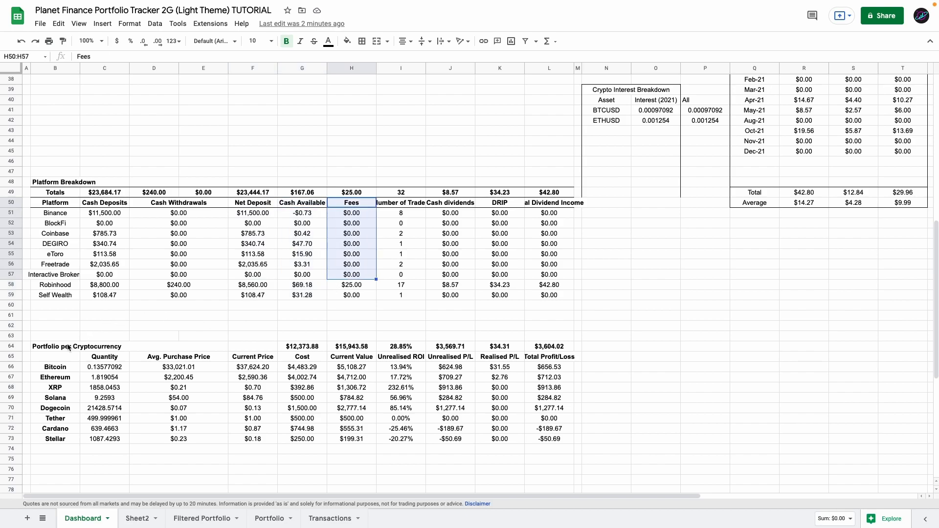
scroll(69, 349, down, 2)
drag(69, 327, 56, 398)
Examine the Asset Name entries for the crypto rows on the Transactions sheet, including the Bitcoin transfers.
click(315, 522)
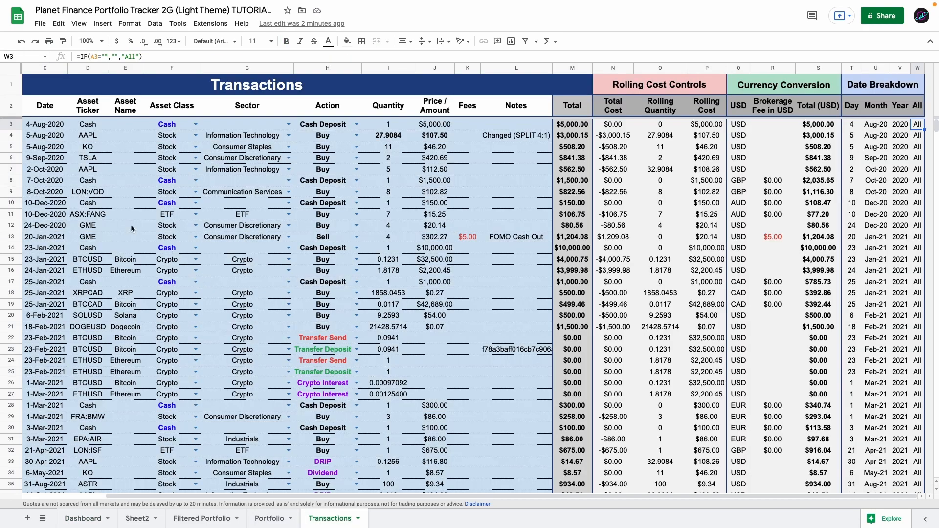
scroll(131, 225, down, 2)
drag(125, 214, 132, 349)
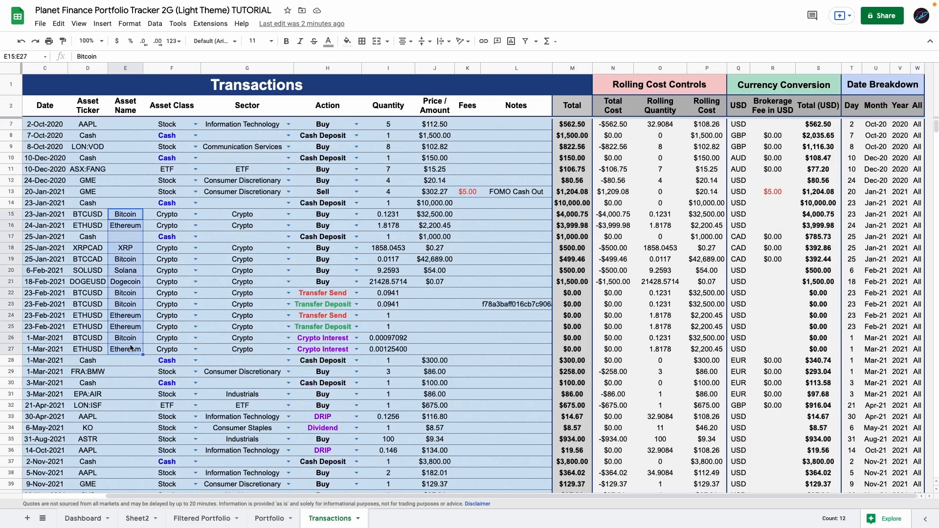
drag(126, 293, 126, 304)
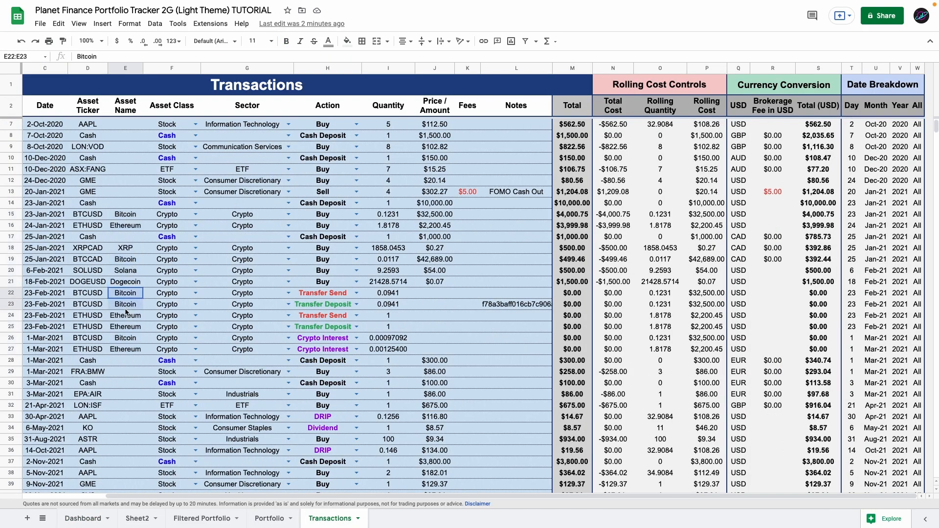
Compare the crypto Asset Name entries on the Transactions sheet with those on the Portfolio sheet, focusing on the Bitcoin row.
drag(125, 214, 123, 348)
click(268, 518)
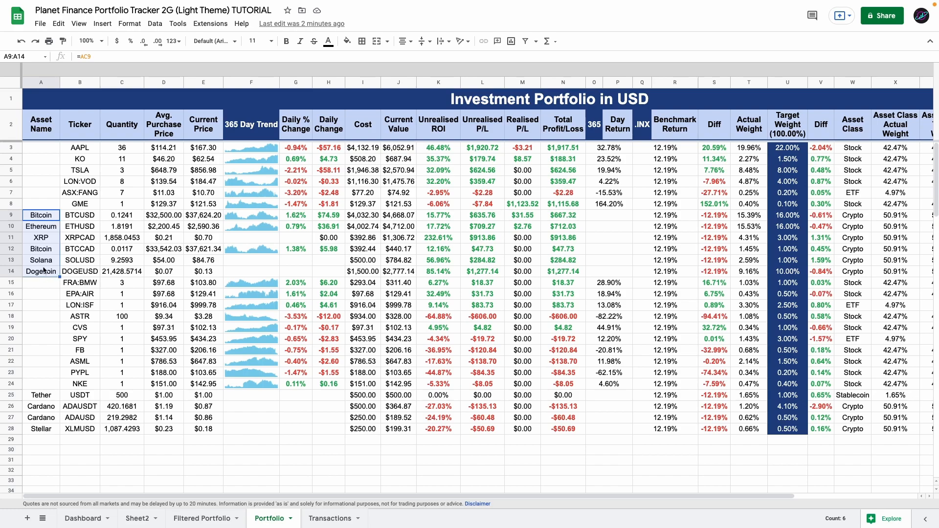
click(49, 218)
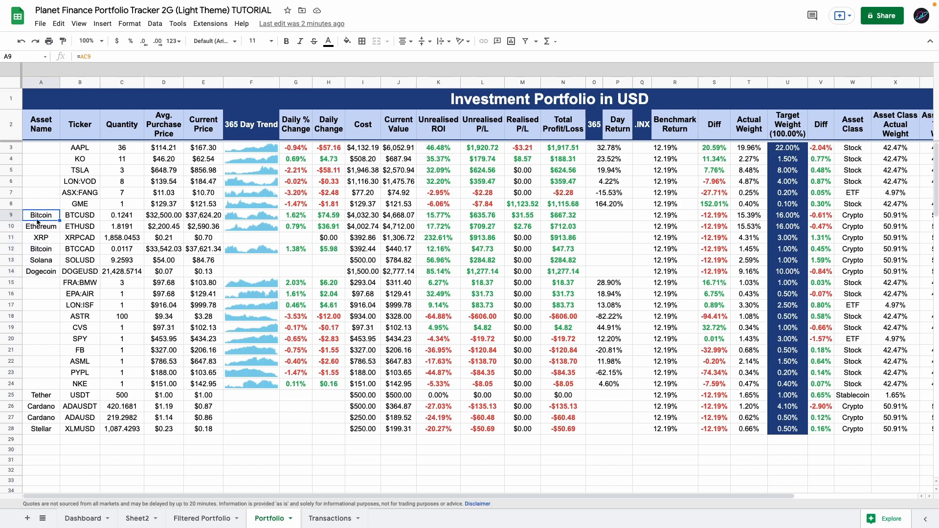
click(14, 219)
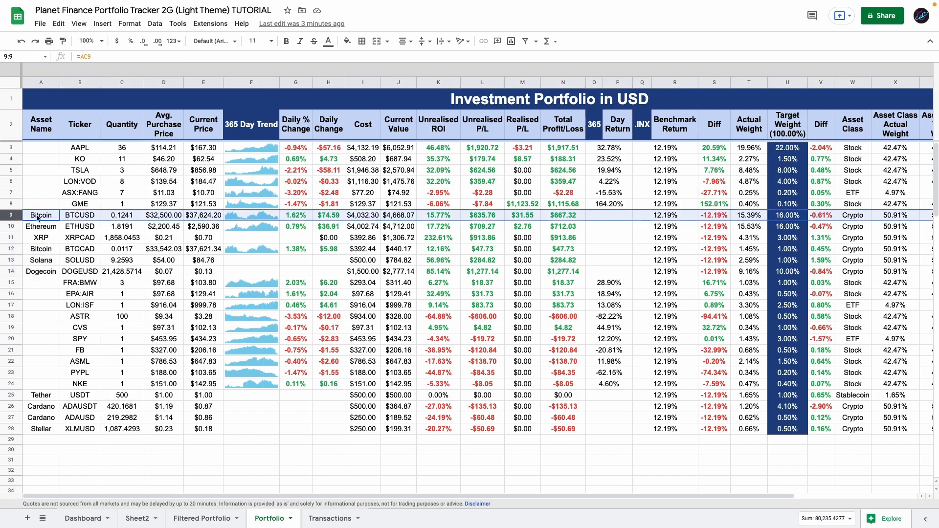
click(38, 218)
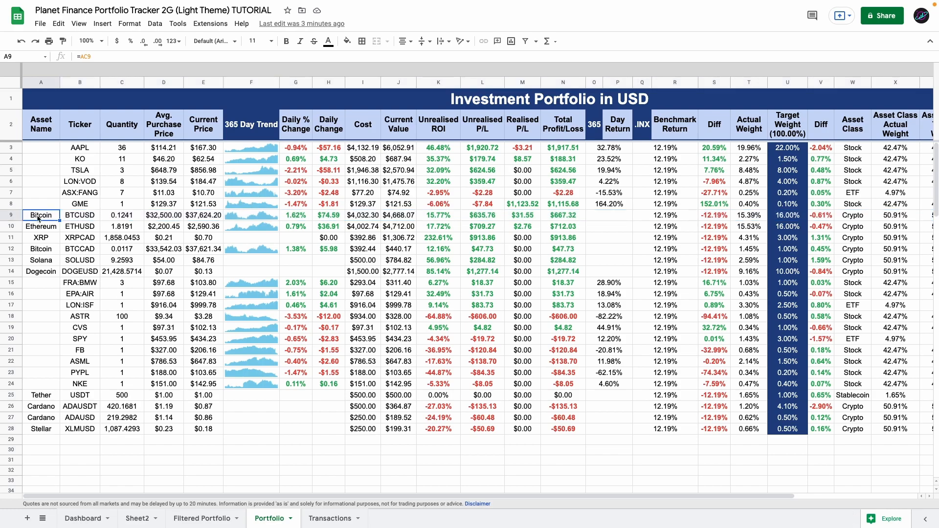
Examine the Dashboard's Portfolio per Cryptocurrency heading and the Platform Breakdown's headings and values from Cash Deposits to Number of Trades.
click(68, 518)
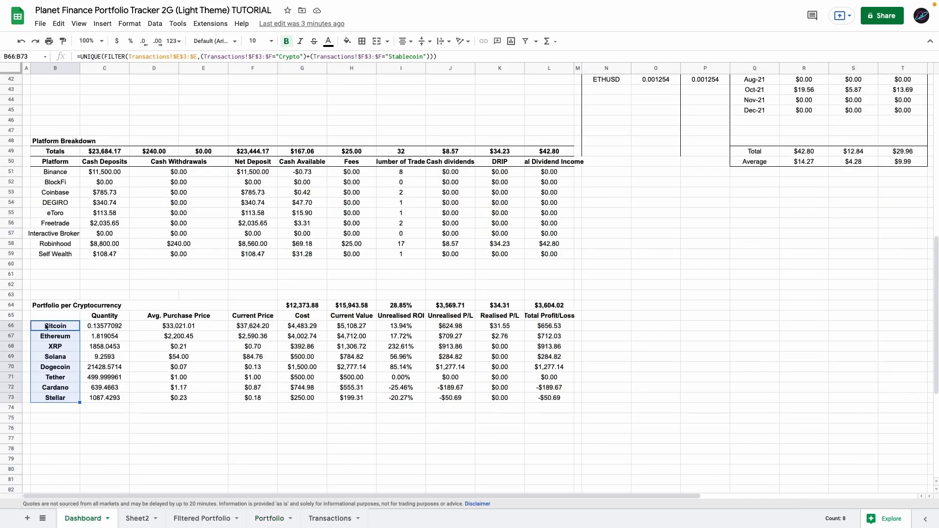
click(66, 307)
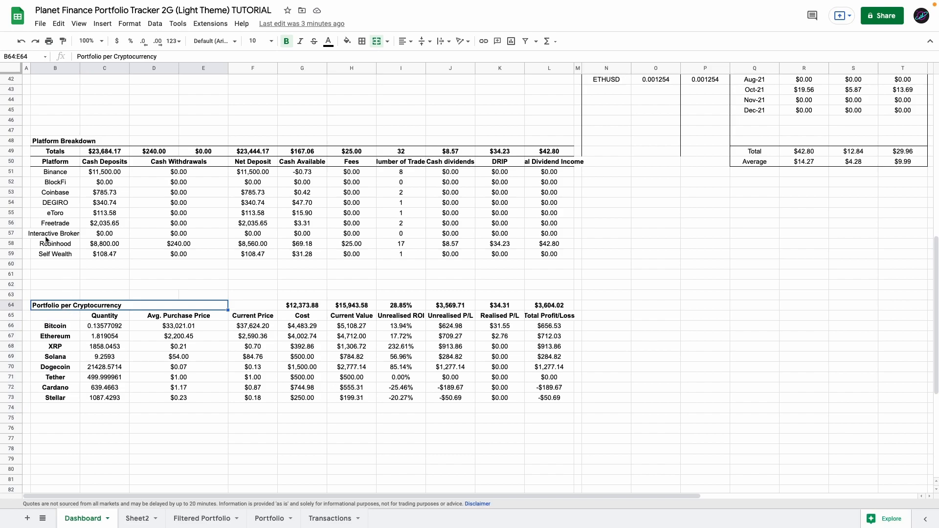
drag(101, 163, 418, 235)
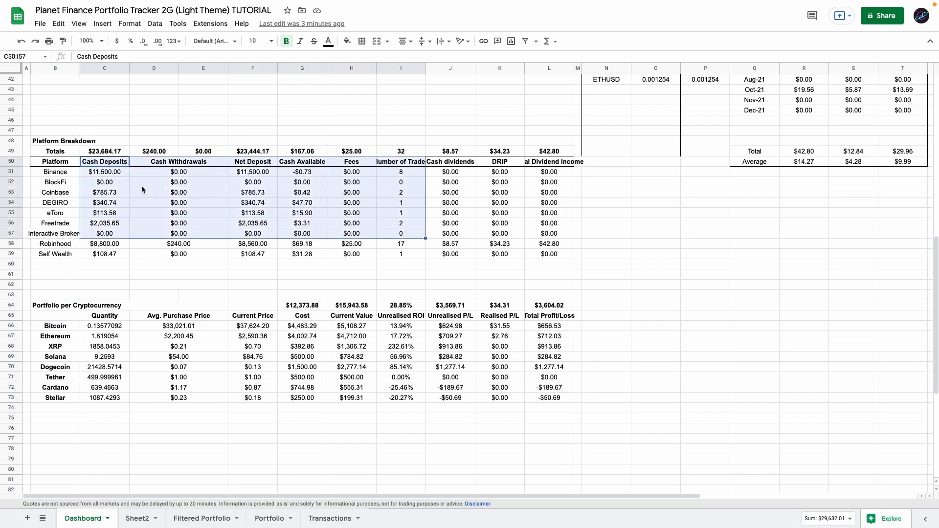
click(70, 166)
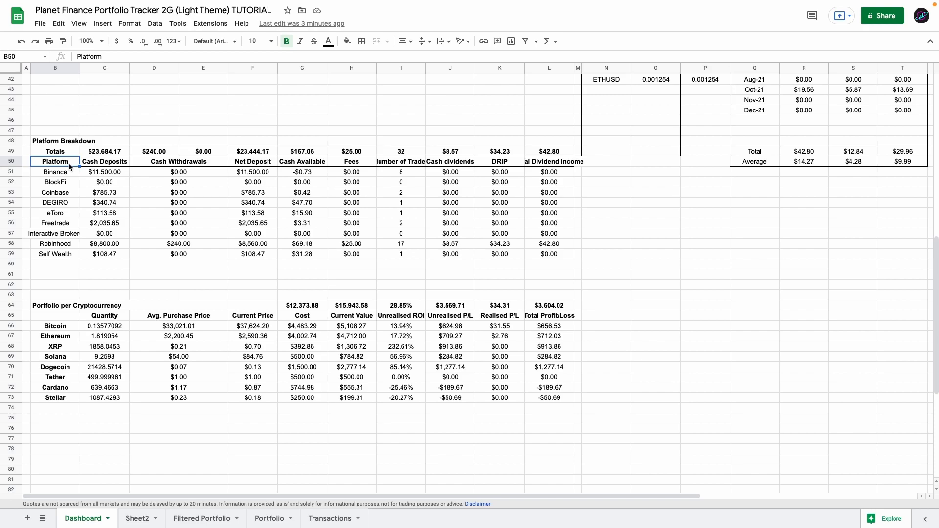
click(61, 141)
Title N64 "Crypto Breakdown per Platform" and list unique crypto and stablecoin platforms across from O65 with TRANSPOSE, UNIQUE and FILTER on Transactions column A.
scroll(570, 319, right, 2)
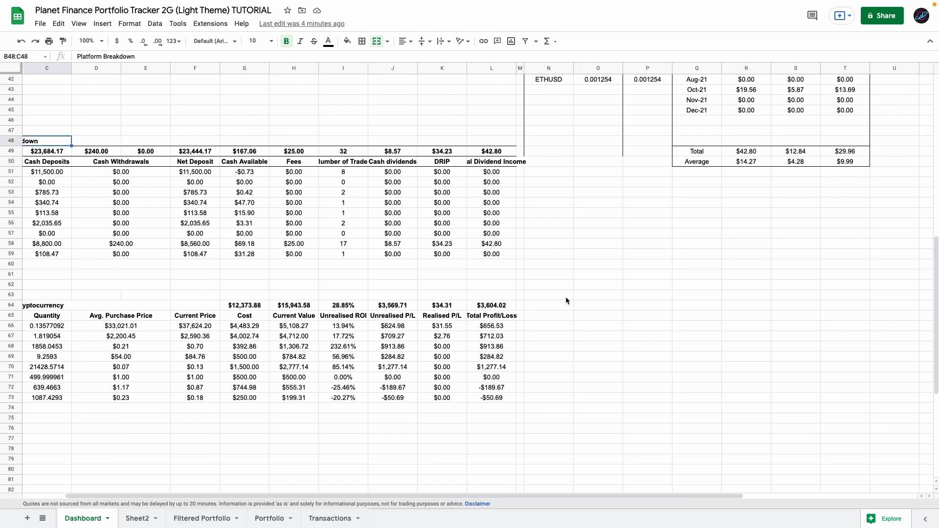
text(Crypto Breakdown per Platform)
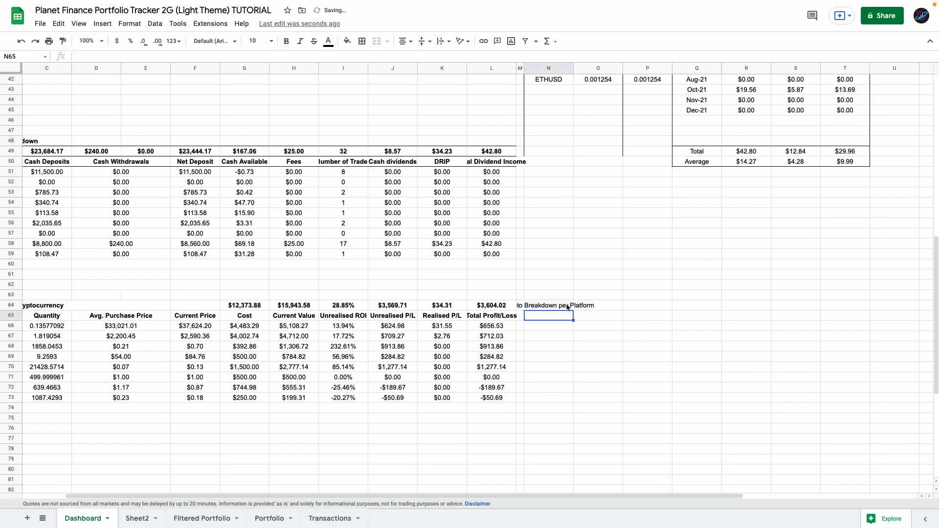
click(579, 317)
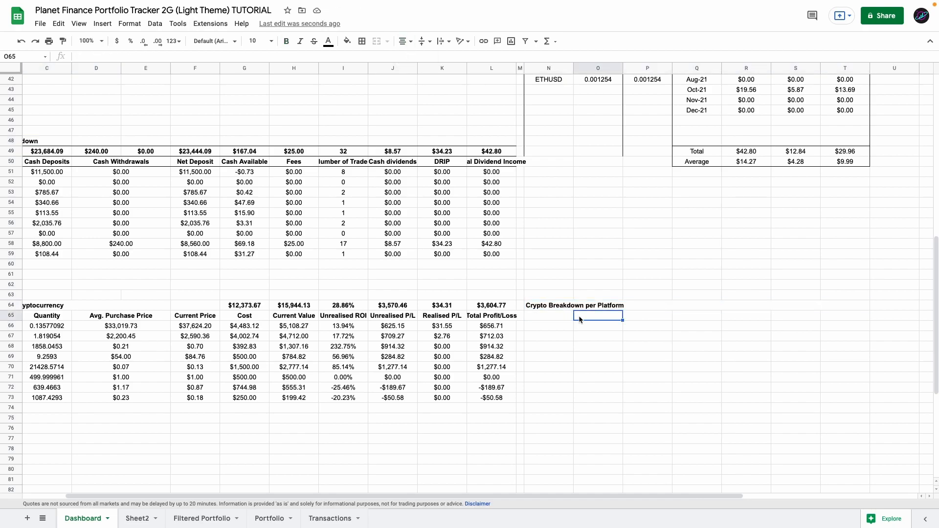
double_click(579, 317)
text(=TRANSPOSE(UNIQUE(FILTER(Transactions!$A$3:$A,(Transactions!$F$3:$F="Crypto")+(Transactions!$F$3:$F="Stablecoin")))))
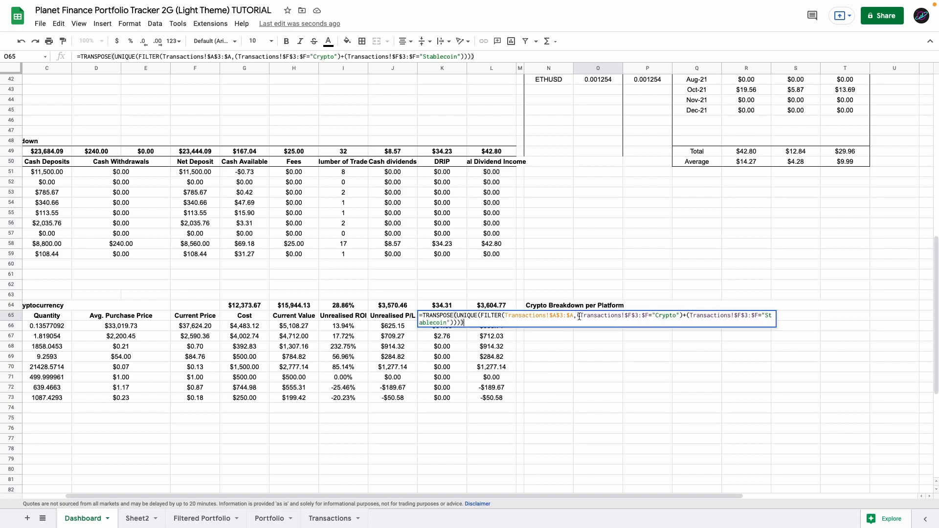
click(447, 318)
click(466, 316)
click(487, 316)
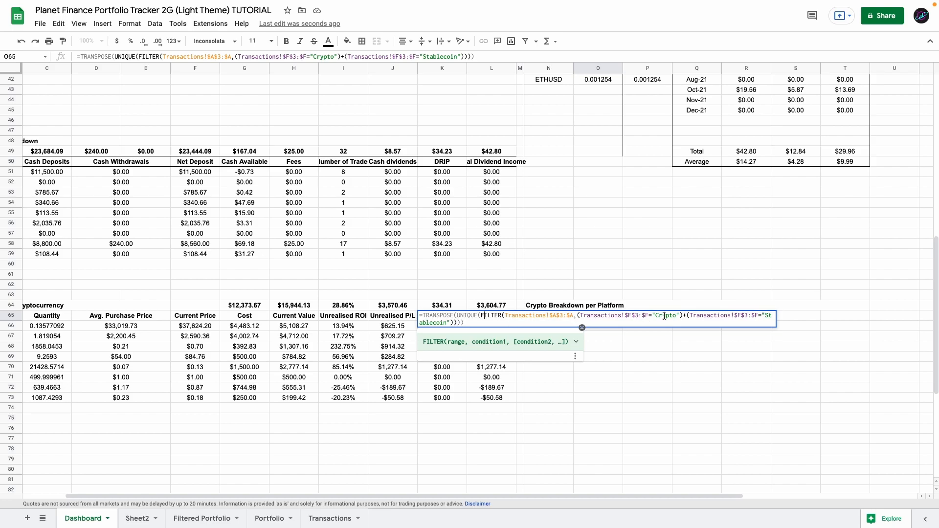
key(Return)
drag(597, 315, 674, 314)
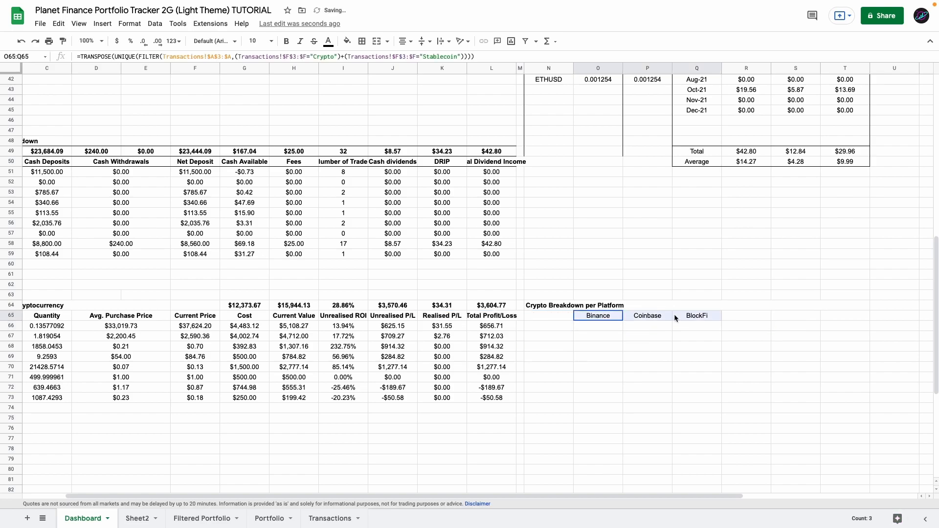
click(738, 318)
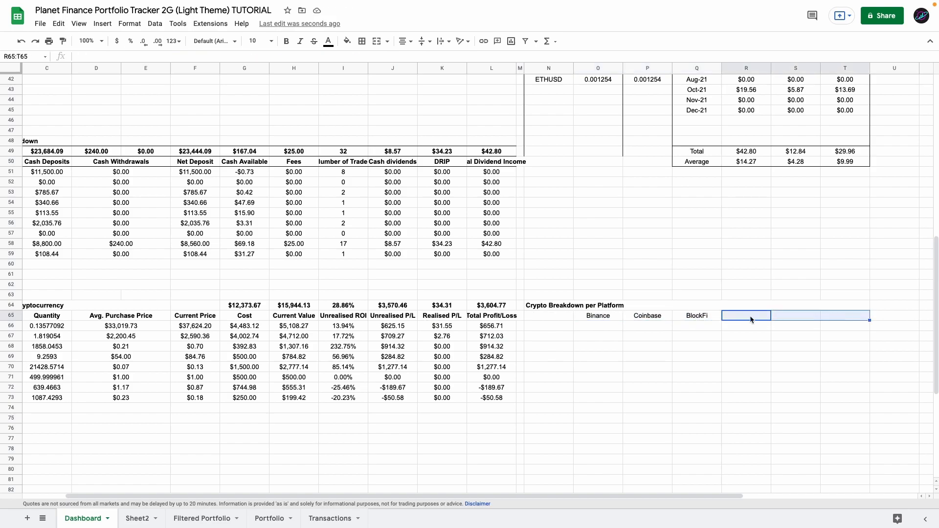
List the unique crypto and stablecoin tickers down from N66 using UNIQUE and FILTER on Transactions column D.
double_click(536, 327)
text(=UNIQUE(FILTER(Transactions!$D$3:$D,(Transactions!$F$3:$F="Crypto")+(Transactions!$F$3:$F="Stablecoin"))))
key(Return)
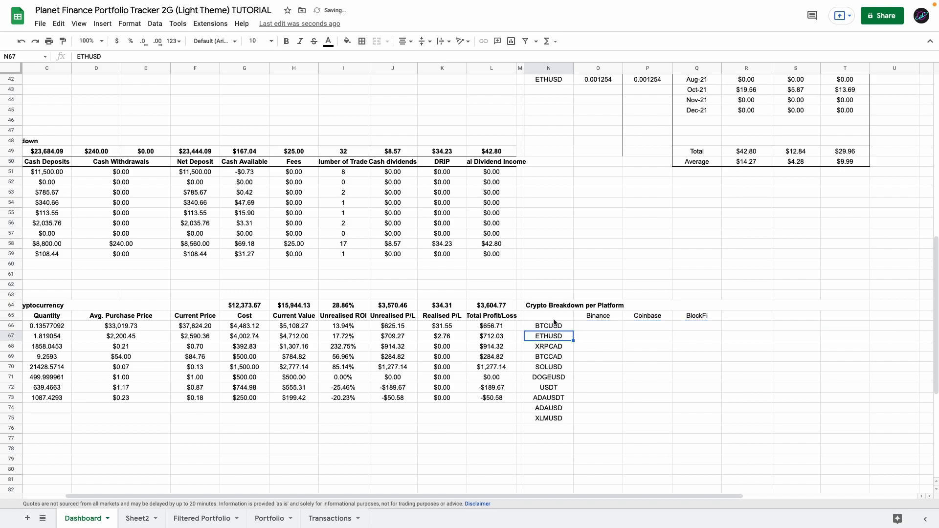
drag(539, 327, 539, 428)
Enter the per-platform quantity formula in O66, combining ISBLANK checks on $N66 and O$65 with Transactions SUMIFS, and fill it through U101.
double_click(598, 326)
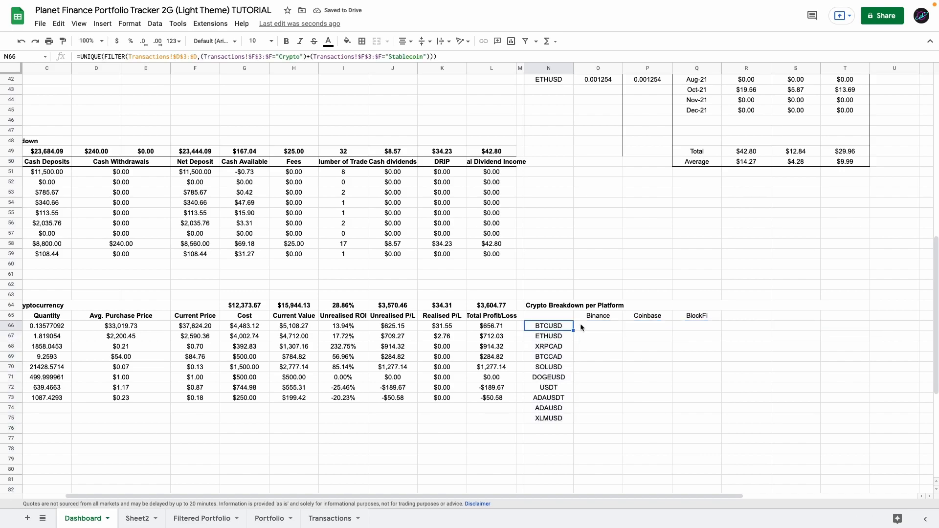
key(ctrl+v)
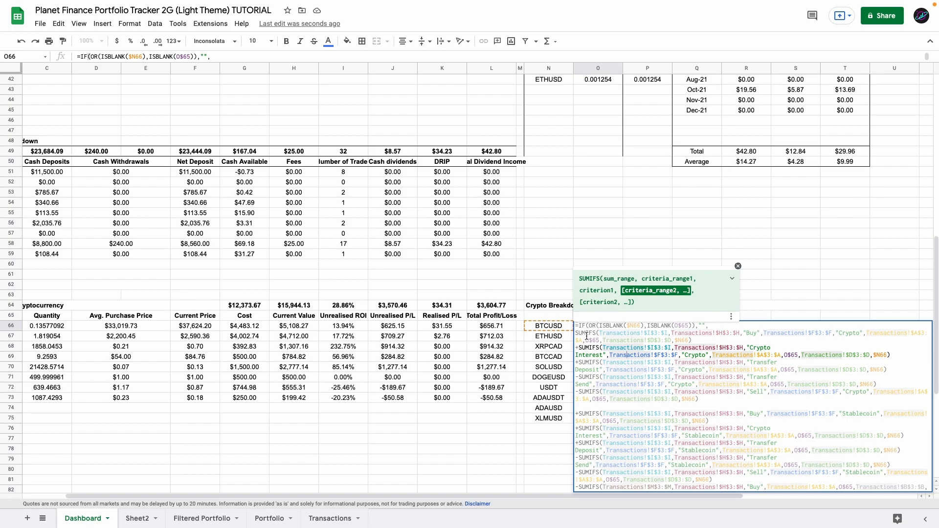
key(Return)
key(Up)
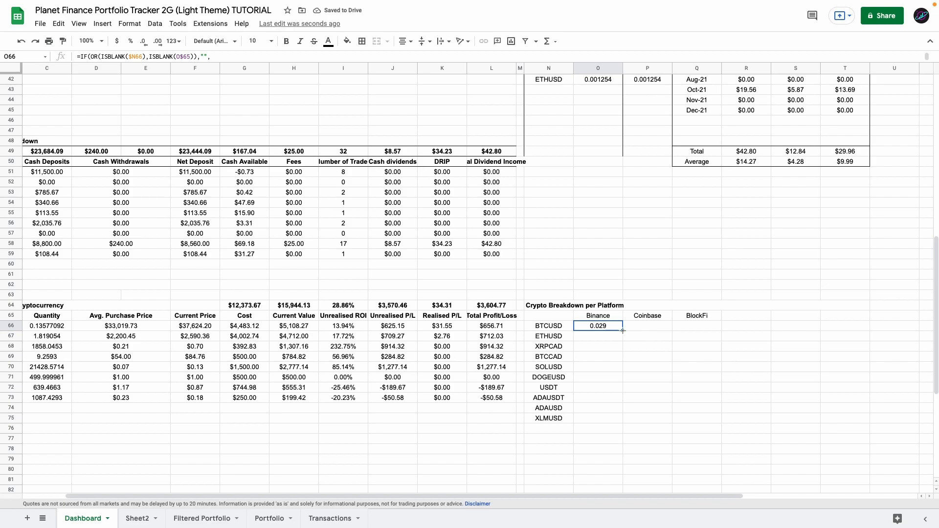
drag(623, 331, 918, 489)
scroll(631, 338, up, 4)
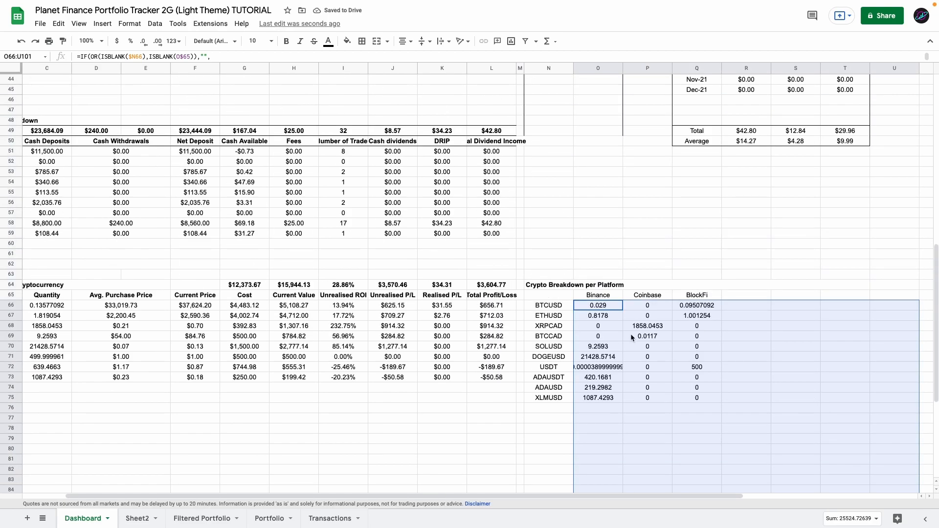
scroll(612, 328, right, 4)
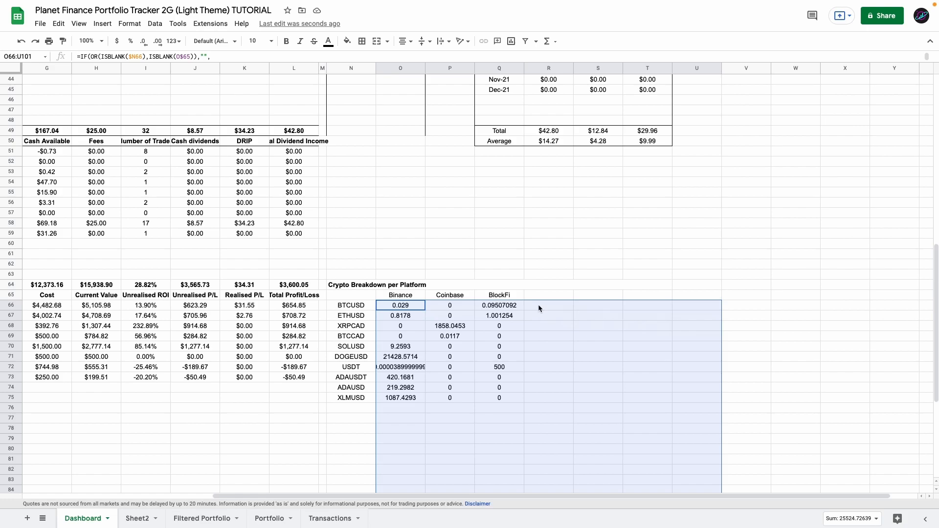
Review the whole Dashboard, from the account summary and screeners to the Platform Breakdown and crypto tables, before and after its colour formatting.
scroll(582, 311, left, 5)
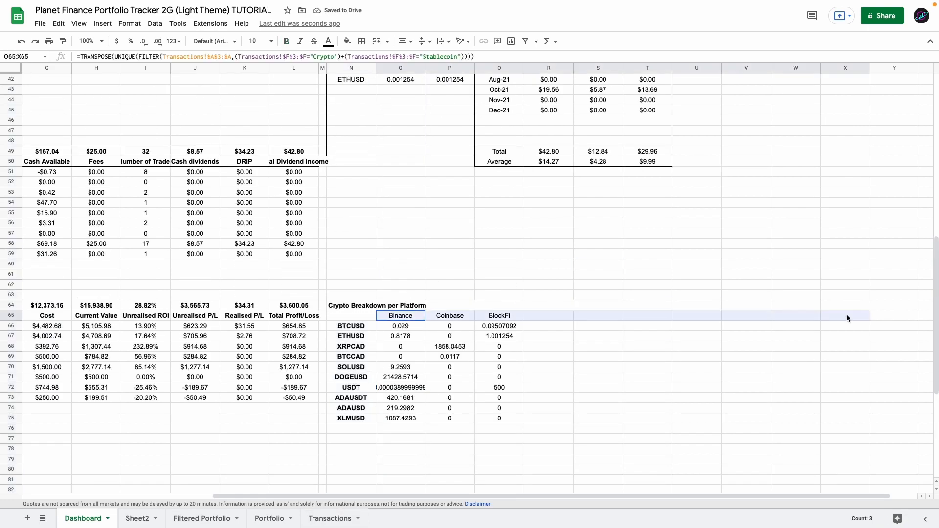
click(847, 310)
scroll(389, 299, up, 8)
scroll(389, 299, up, 8)
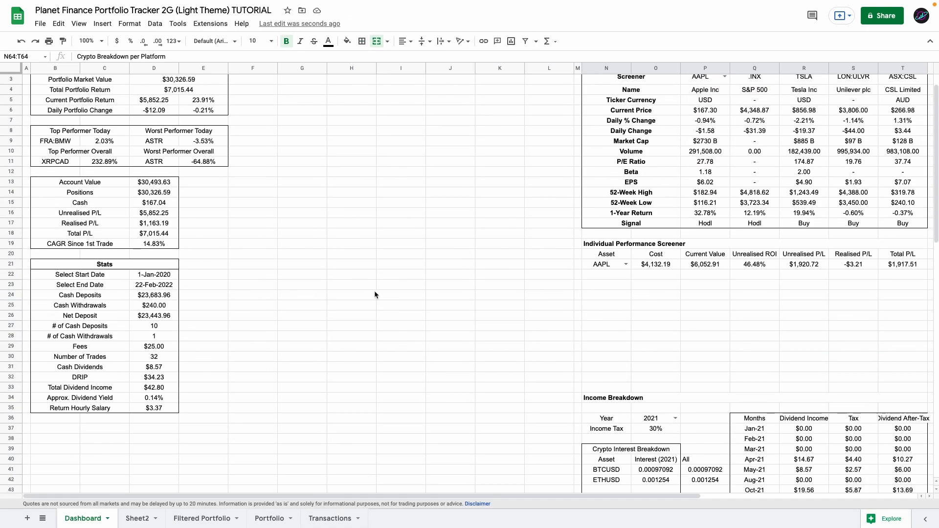
scroll(377, 294, down, 5)
scroll(403, 286, down, 7)
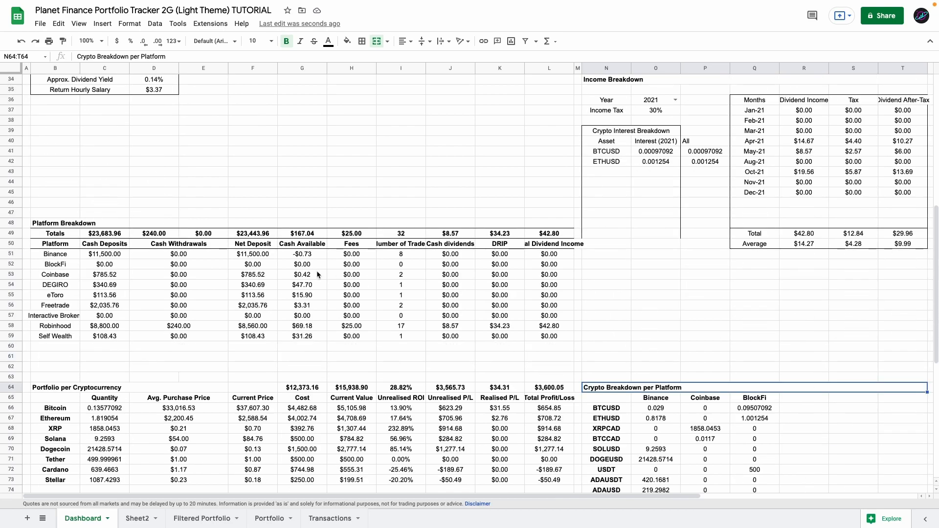
scroll(205, 276, up, 10)
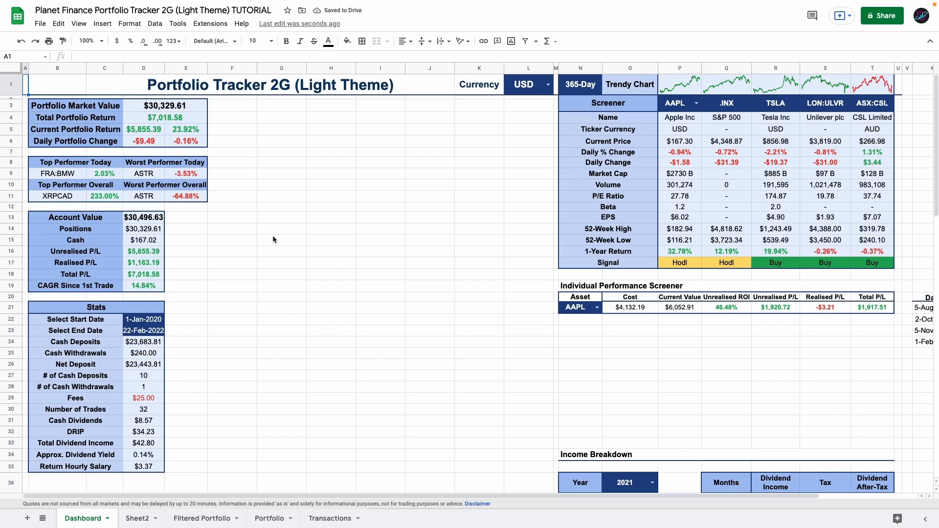
scroll(276, 235, down, 10)
scroll(359, 233, up, 10)
Delete the empty Sheet2 from the spreadsheet.
right_click(138, 518)
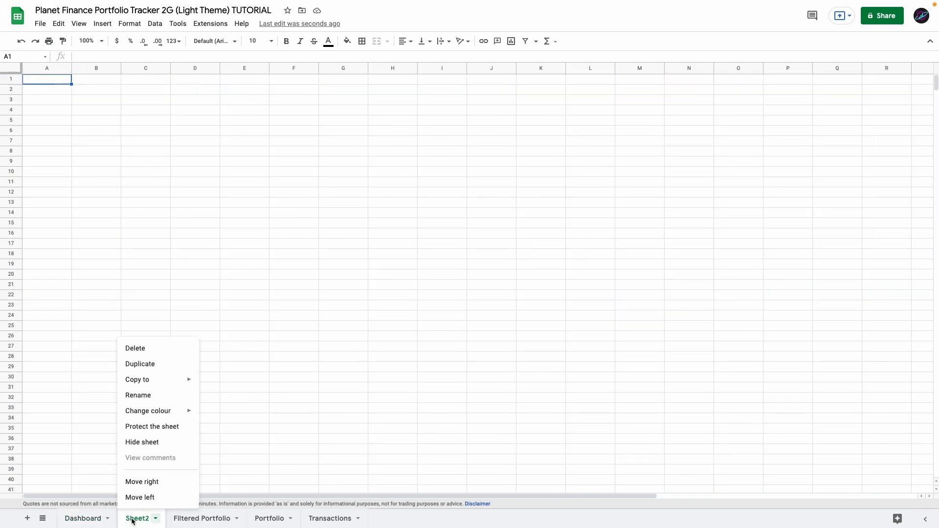
click(144, 348)
click(570, 287)
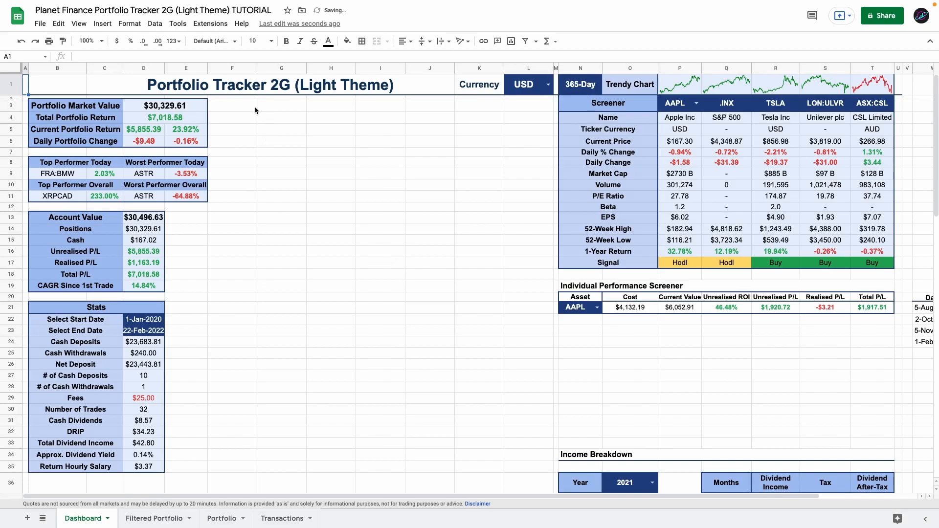
Examine the Dashboard's frozen title row with the Currency selector and 365-Day Trendy Chart while viewing the sections beneath it.
click(71, 93)
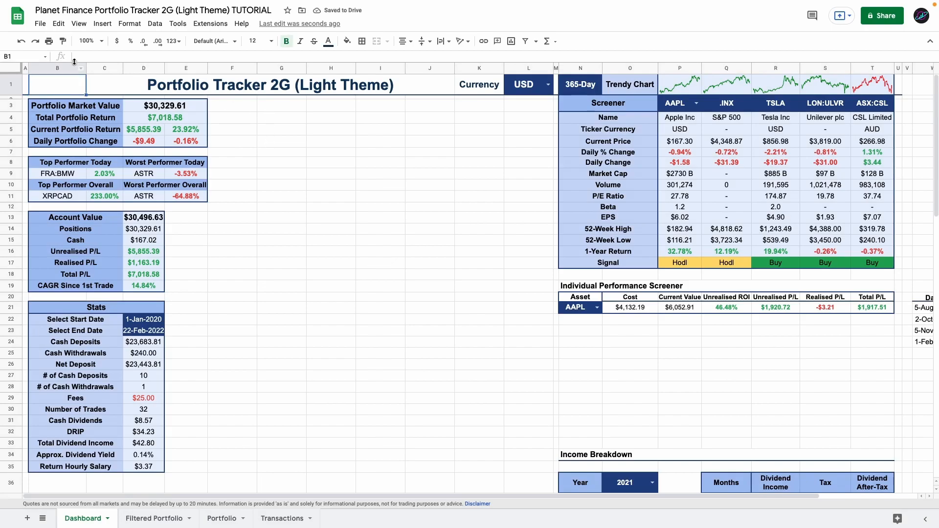
click(289, 118)
scroll(296, 146, down, 5)
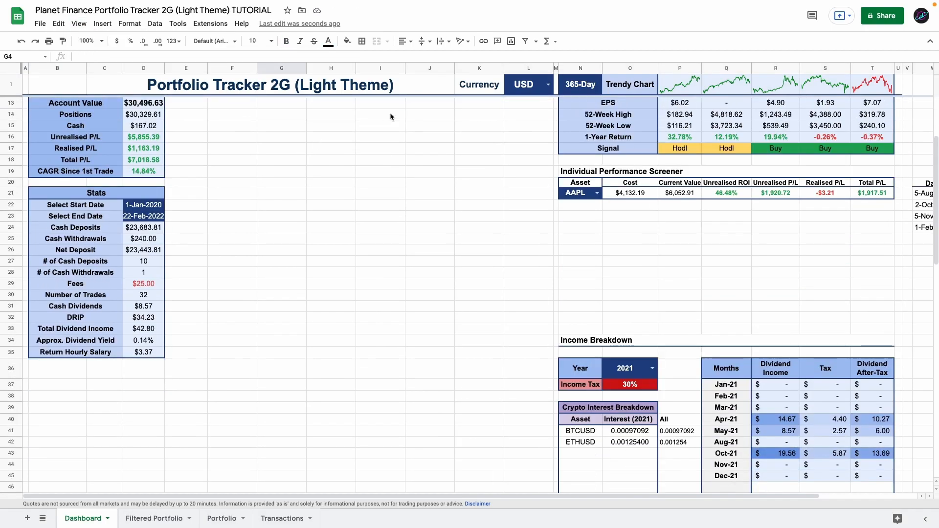
click(549, 87)
drag(583, 85, 683, 85)
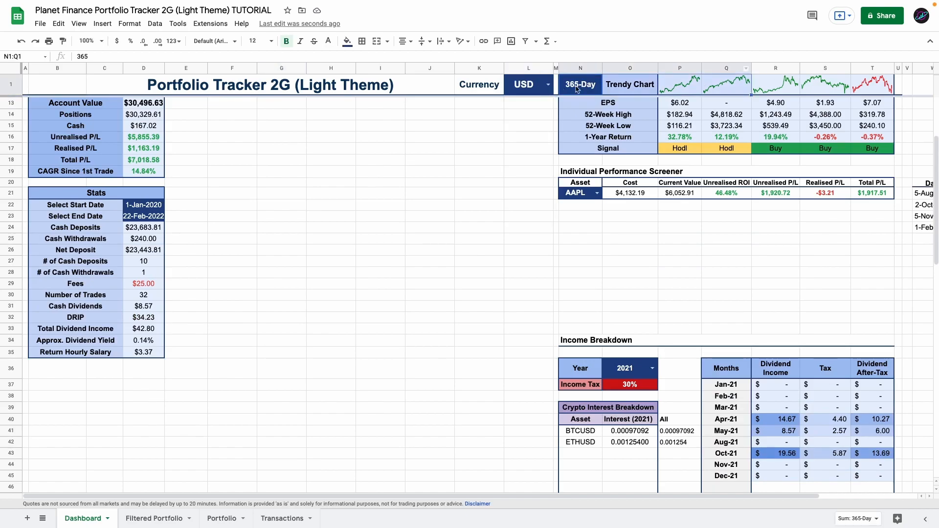
click(186, 103)
scroll(309, 188, up, 2)
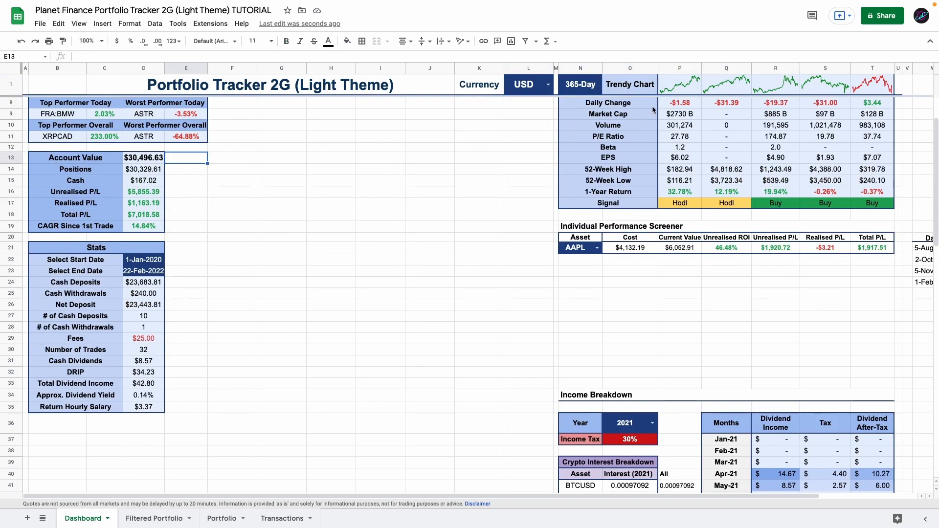
scroll(333, 245, down, 2)
scroll(411, 299, up, 4)
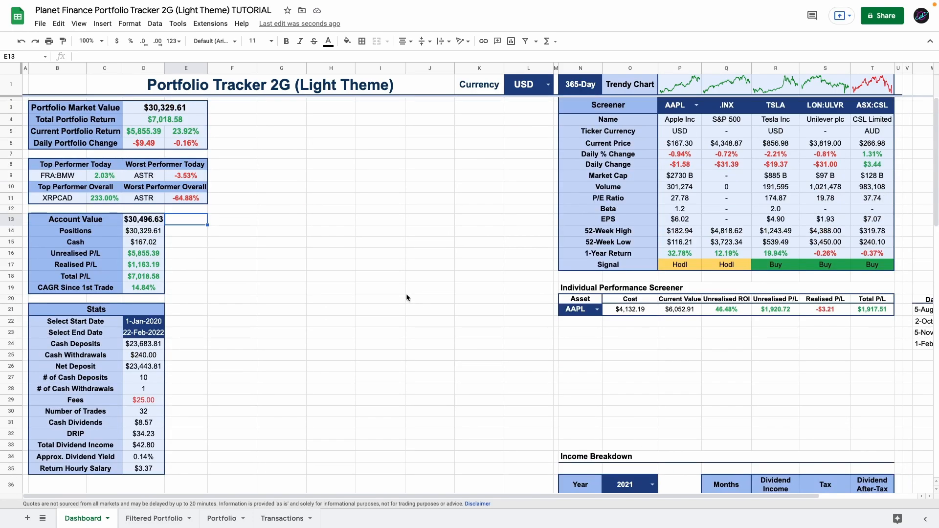
Inspect the blank area below the Stats block and the Portfolio Market Value summary in B3:E6.
scroll(378, 277, down, 7)
drag(61, 304, 536, 401)
click(533, 398)
scroll(488, 355, up, 7)
scroll(361, 303, down, 7)
scroll(361, 304, up, 7)
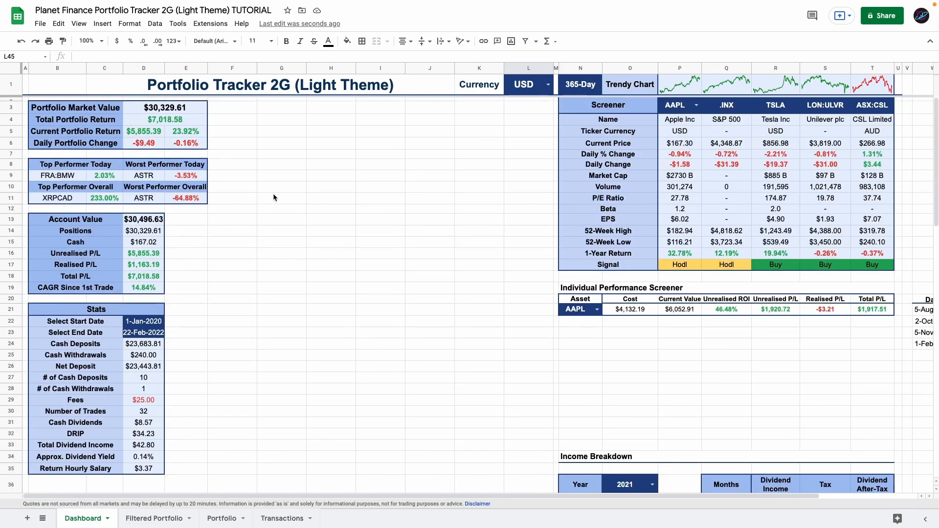
drag(89, 112, 169, 143)
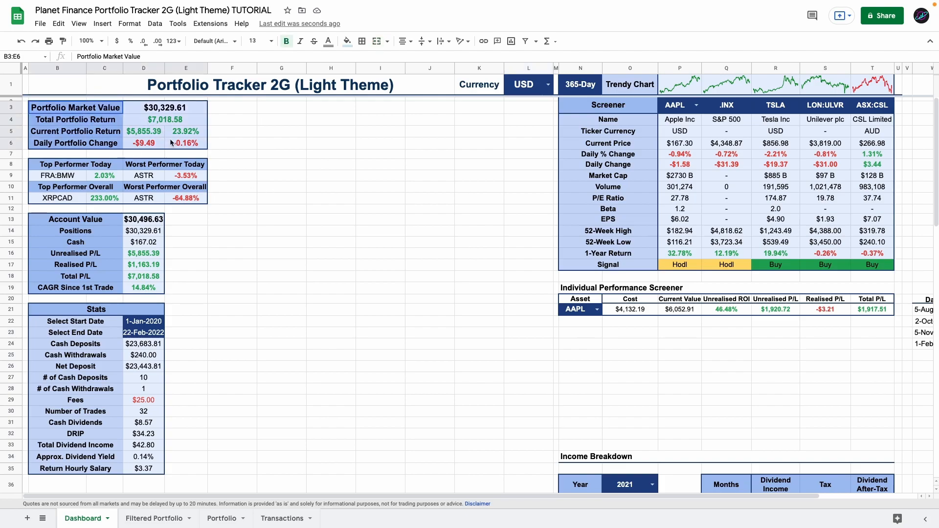
click(78, 114)
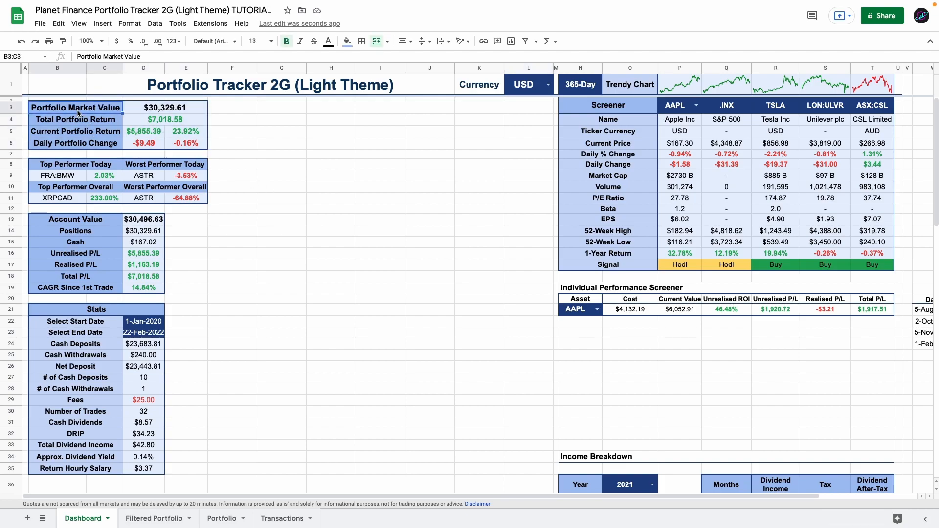
Inspect the conditional format rules applied to Total Portfolio Return and to the Screener's Signal row.
click(169, 125)
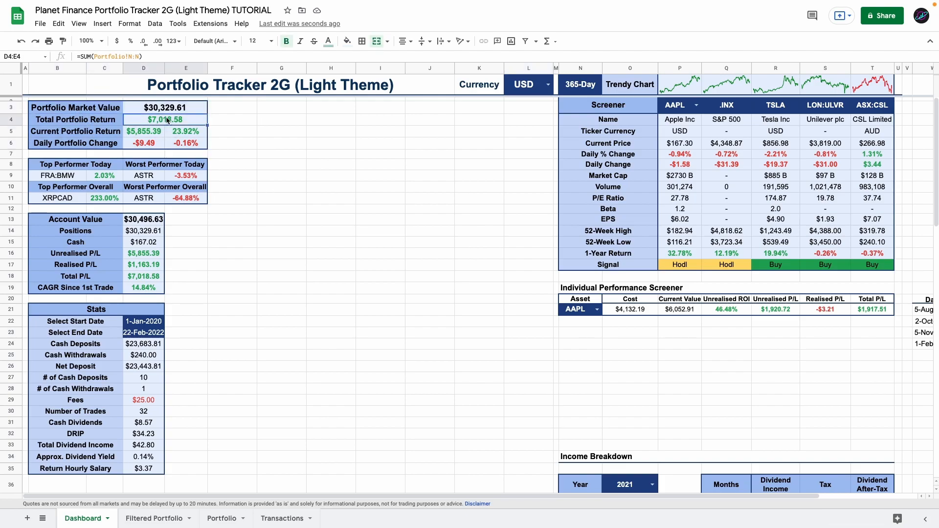
click(129, 24)
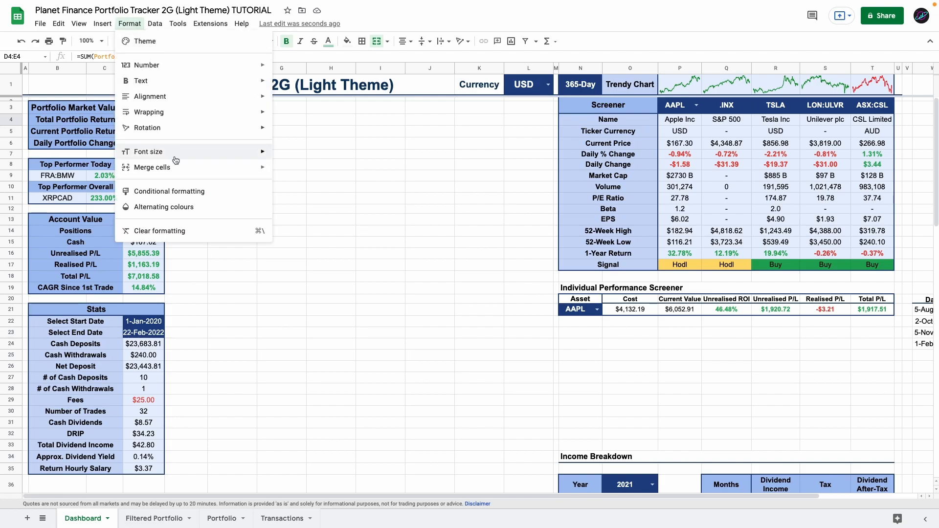
click(162, 191)
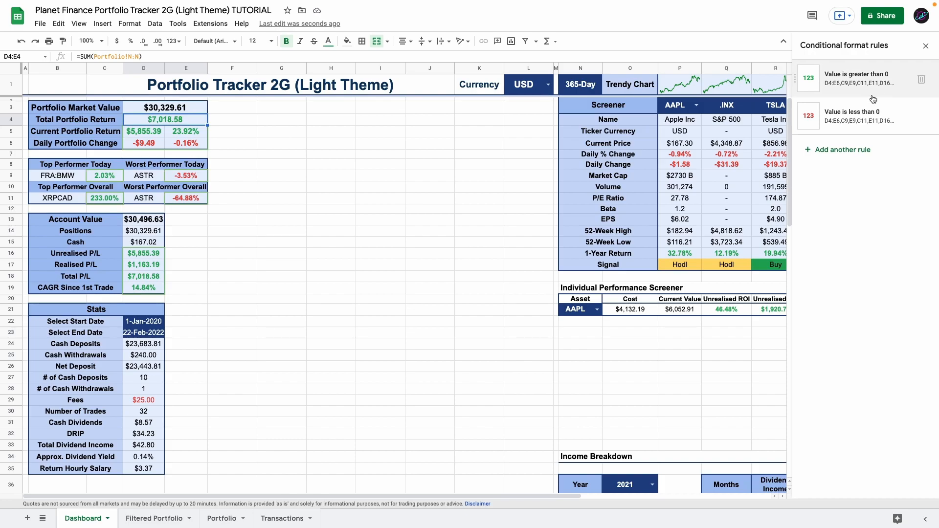
scroll(404, 271, right, 5)
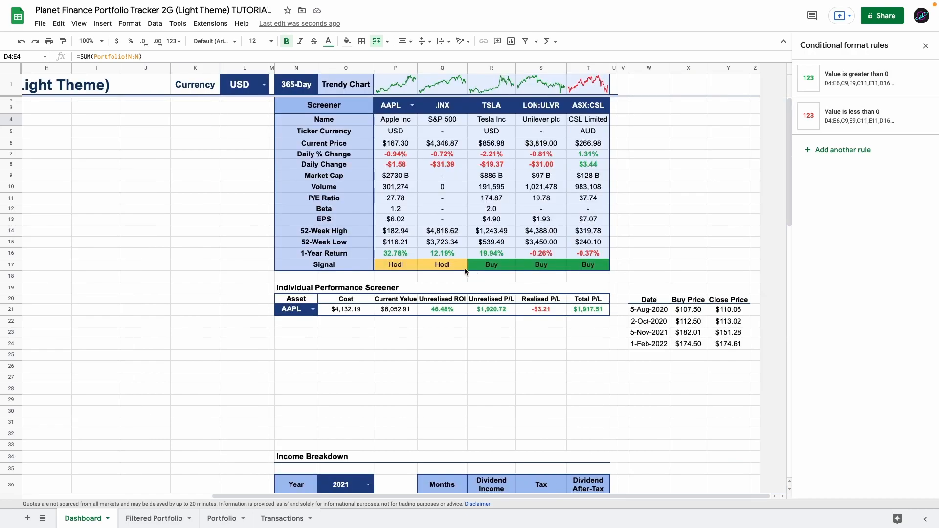
click(401, 266)
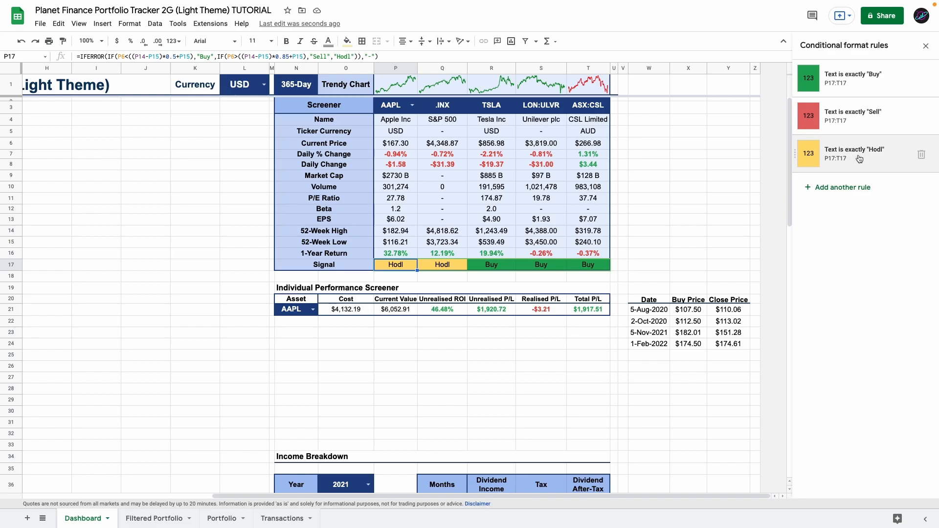
Inspect the colour scale rule on the Income Breakdown's dividend income, tax and after-tax cells R37:T48.
scroll(484, 211, down, 5)
click(492, 217)
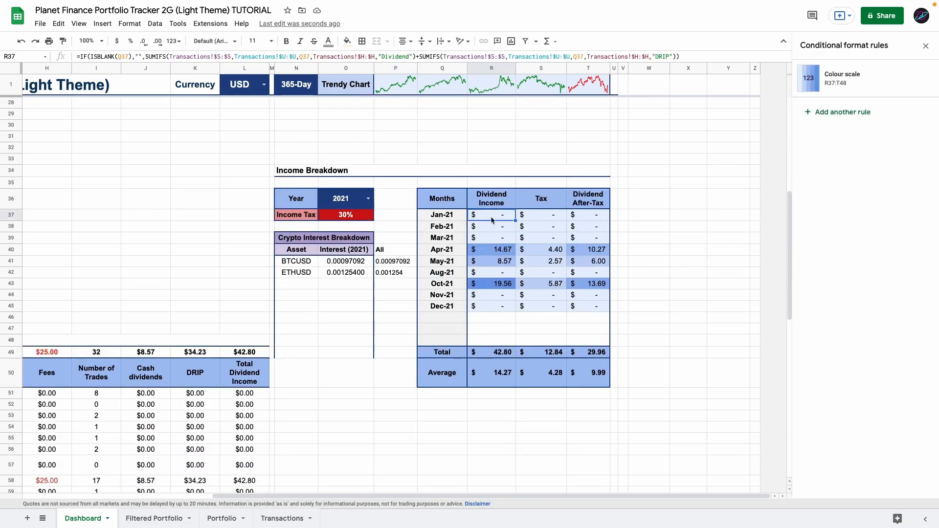
drag(489, 220, 579, 336)
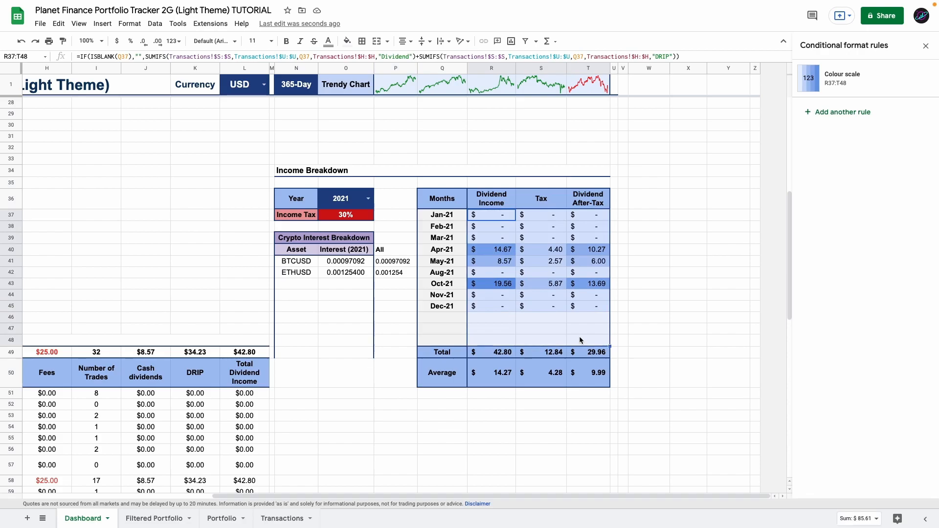
click(493, 219)
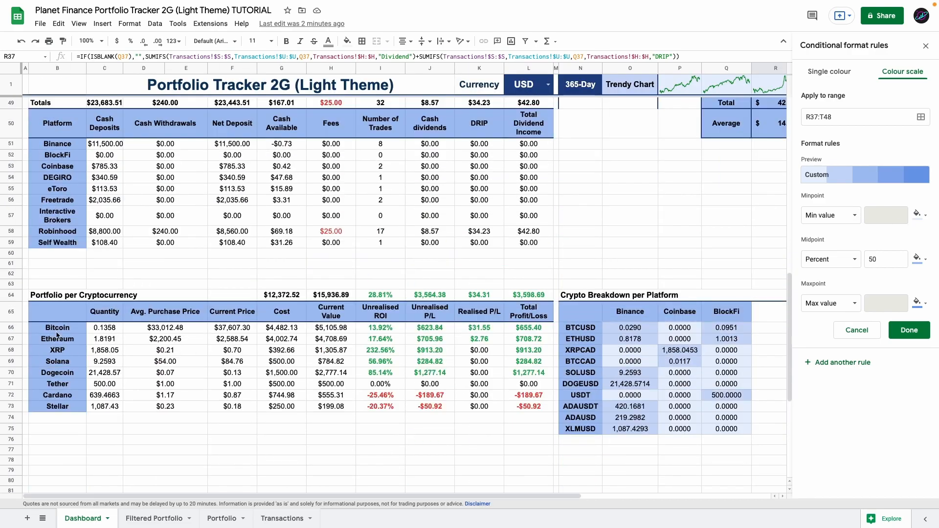
Check the "Cell is not empty" formatting rules on the platform names and the cryptocurrency names in column B.
click(58, 333)
scroll(67, 208, up, 2)
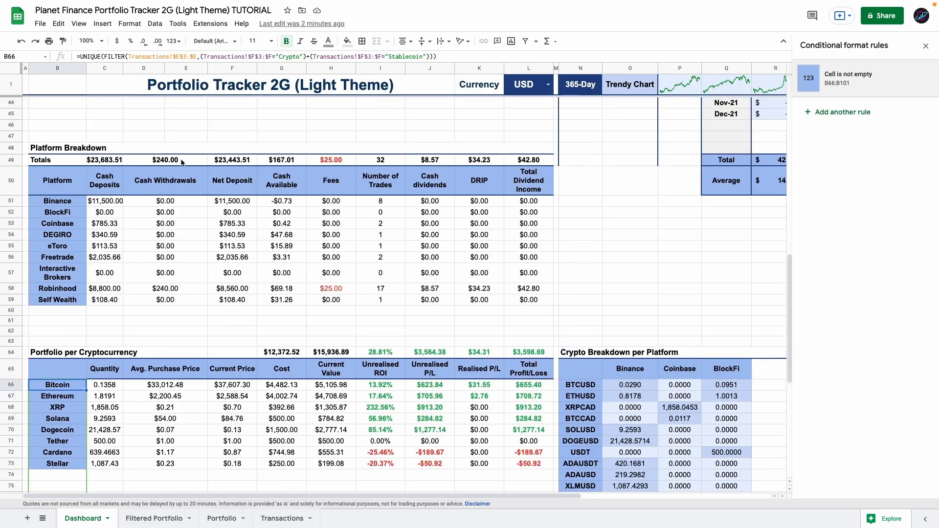
click(78, 203)
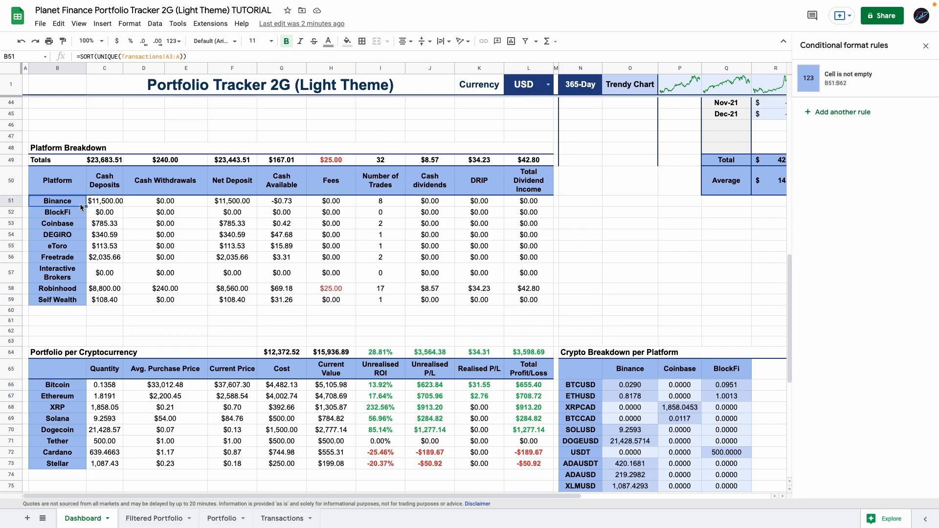
scroll(80, 207, up, 2)
drag(74, 270, 72, 389)
scroll(72, 401, down, 4)
drag(68, 254, 63, 470)
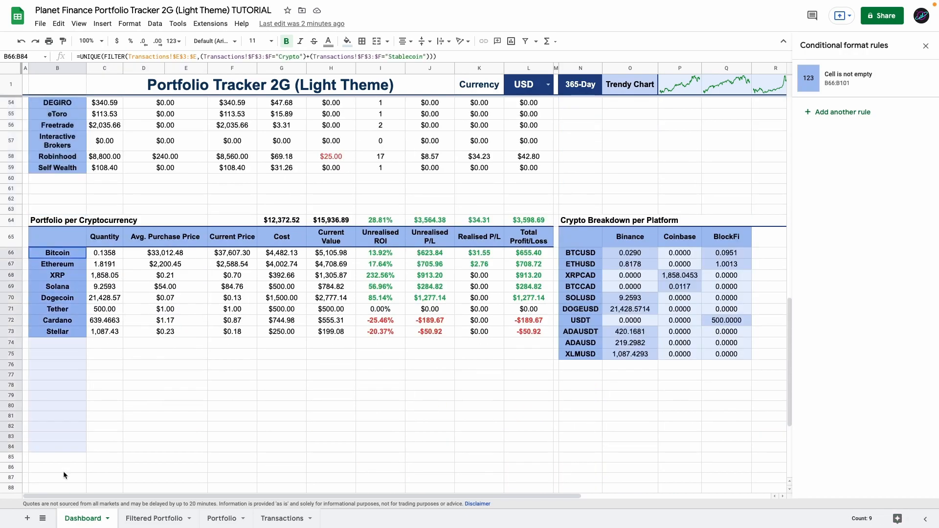
Examine the conditional format rule covering the asset names and platform headers of Crypto Breakdown per Platform.
drag(574, 254, 583, 500)
drag(630, 218, 812, 213)
click(439, 287)
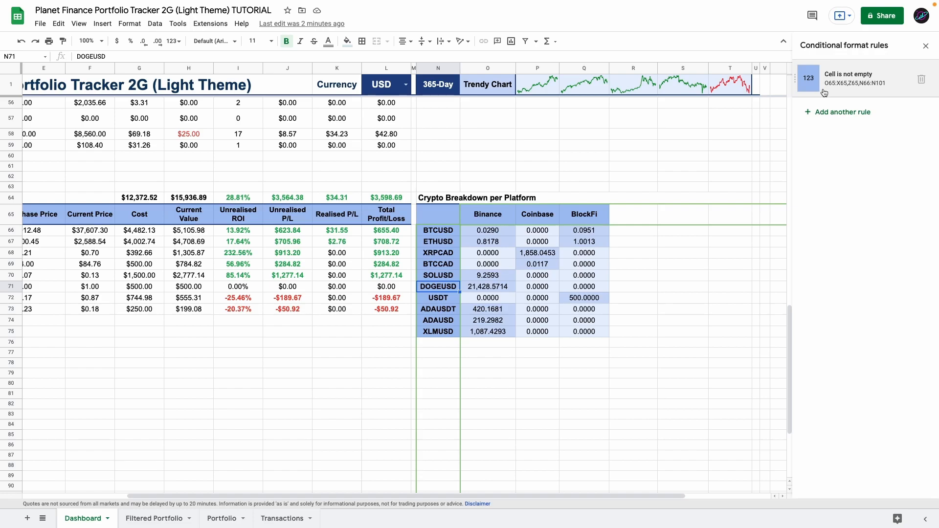
click(621, 219)
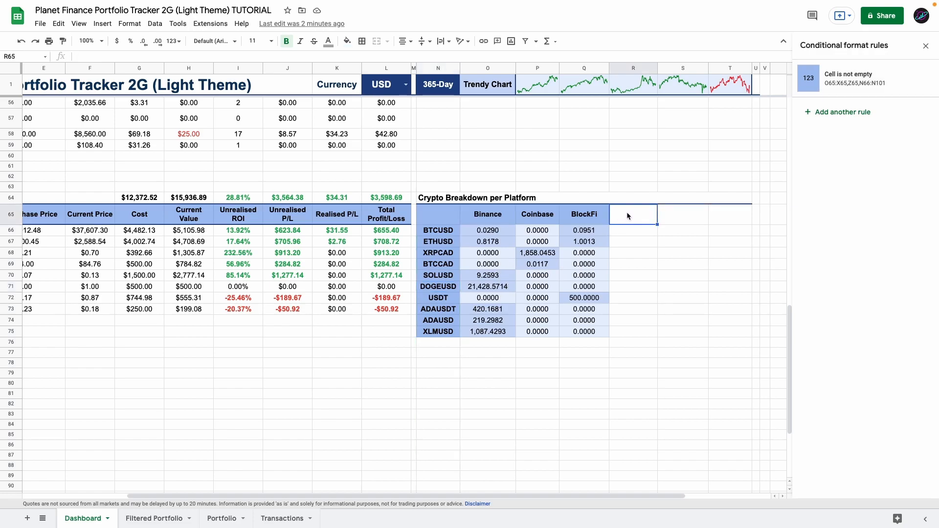
Insert a column chart in the blank area beside the Portfolio Market Value summary, spanning columns F to L.
scroll(486, 262, up, 3)
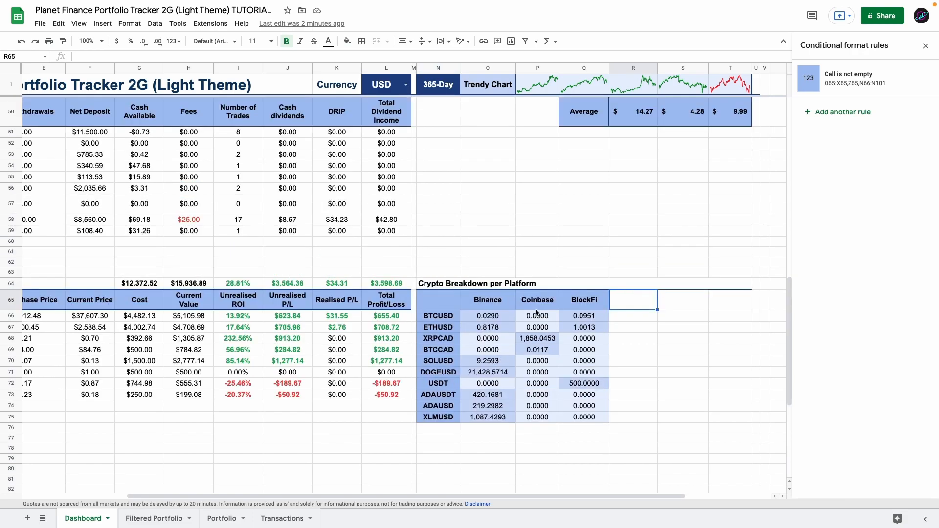
scroll(392, 294, down, 1)
scroll(328, 321, left, 4)
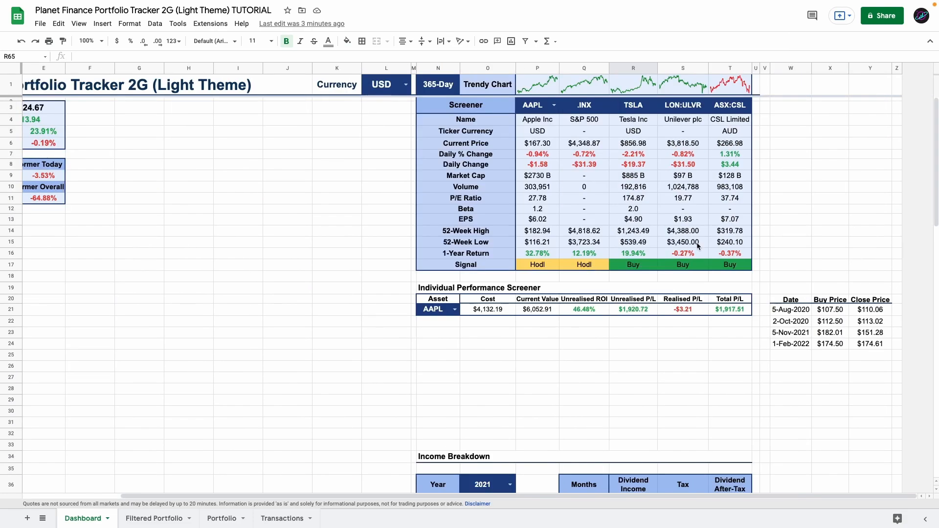
scroll(256, 242, left, 3)
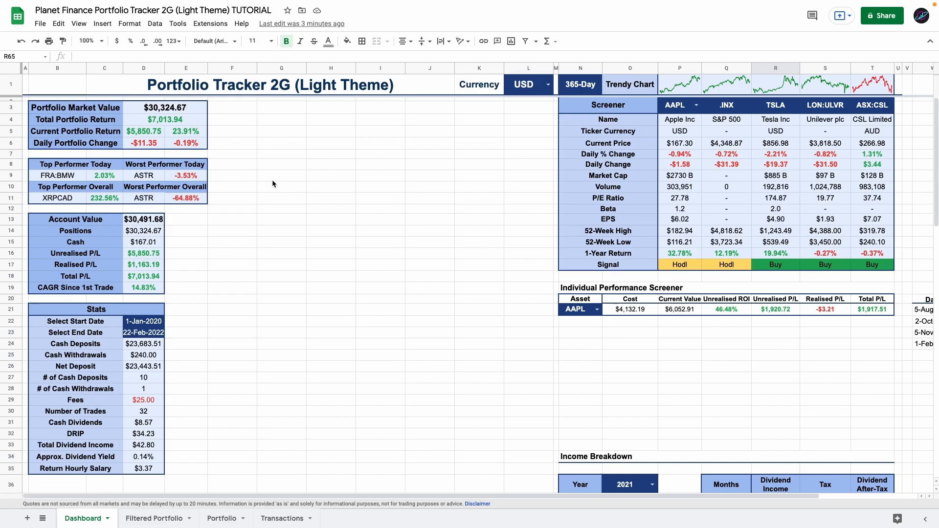
click(229, 112)
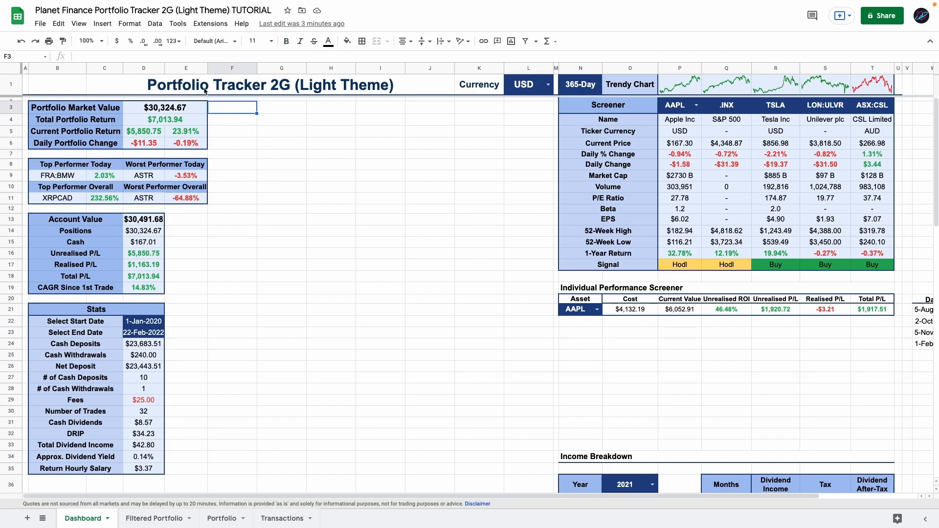
click(107, 25)
click(160, 117)
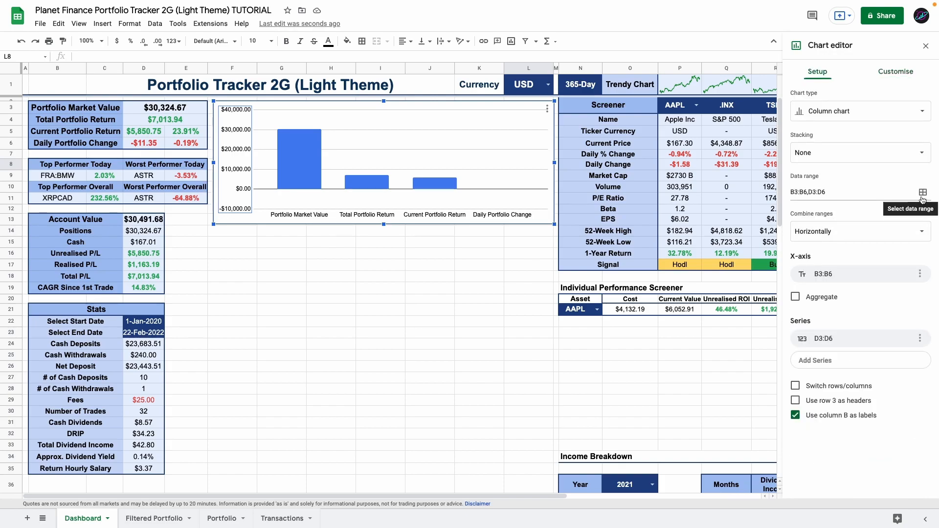
Replace the column chart's data range with Portfolio!A2:AA150.
click(923, 193)
click(540, 205)
drag(417, 183, 397, 183)
key(BackSpace)
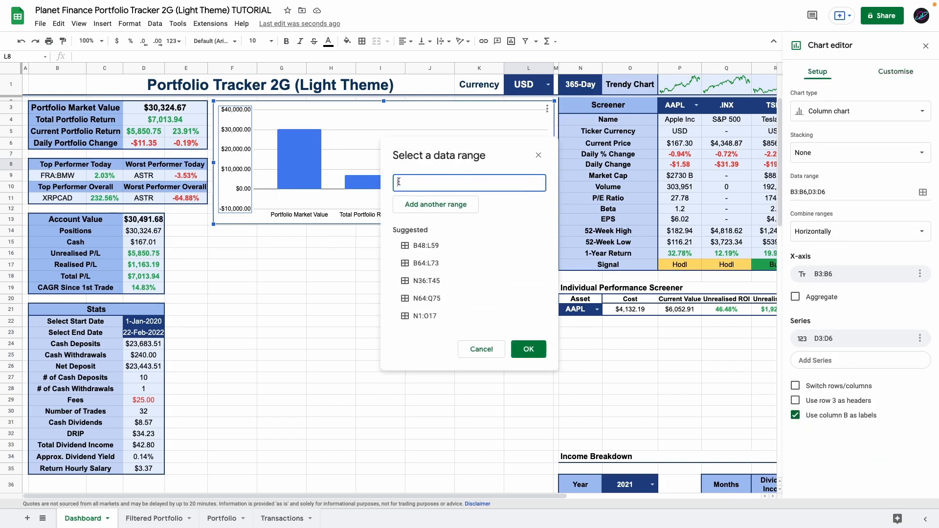
click(221, 518)
click(32, 130)
drag(33, 130, 710, 495)
key(BackSpace)
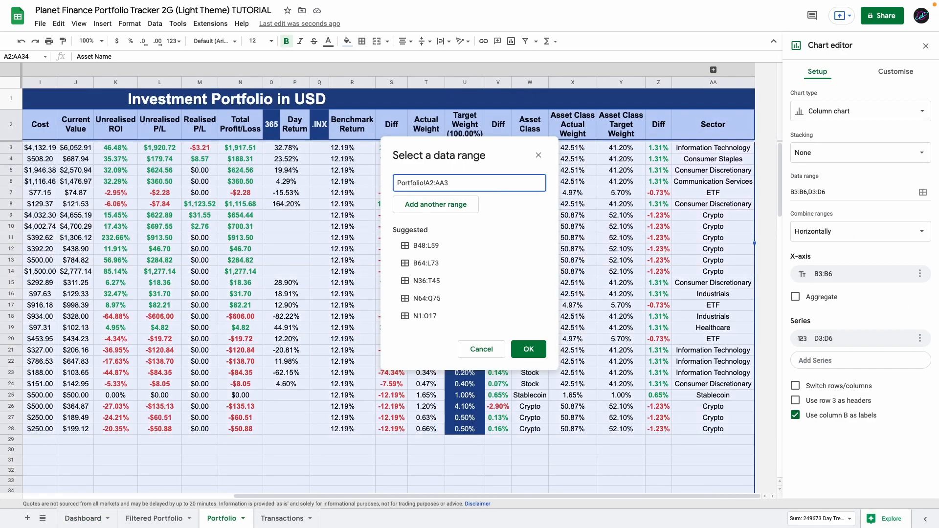
text(150)
click(528, 349)
Remove the column chart's default series and use row 2 as headers, leaving only Ticker on the X-axis.
click(913, 335)
click(905, 370)
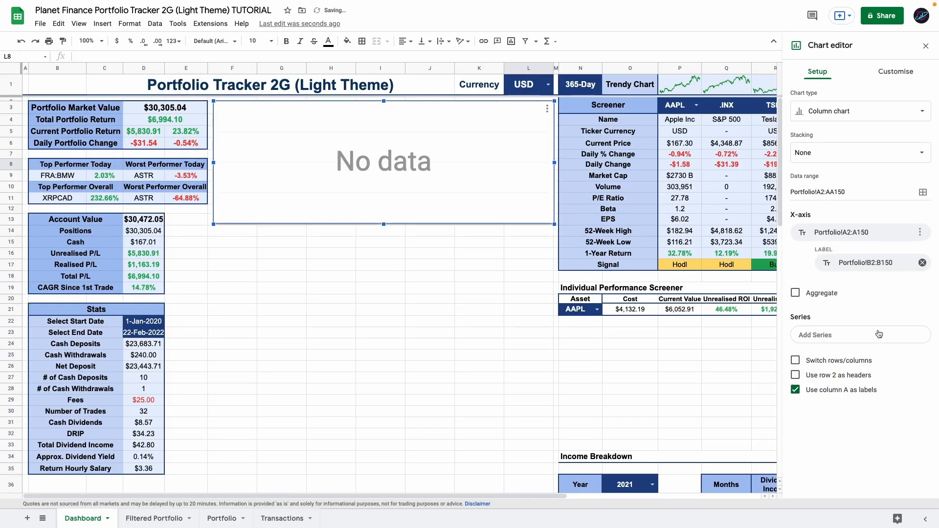
click(841, 380)
click(922, 262)
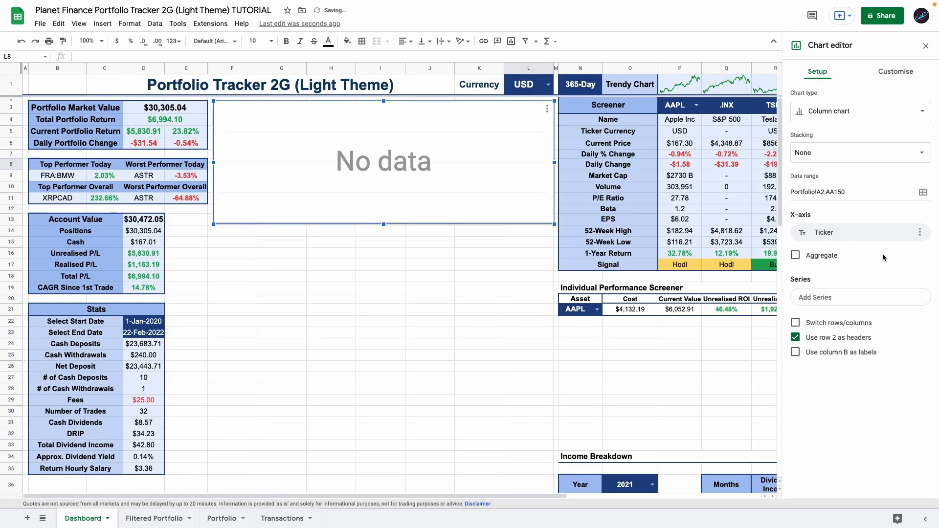
Add Unrealised ROI as the column chart's series and use column B as labels.
click(829, 297)
scroll(841, 388, down, 1)
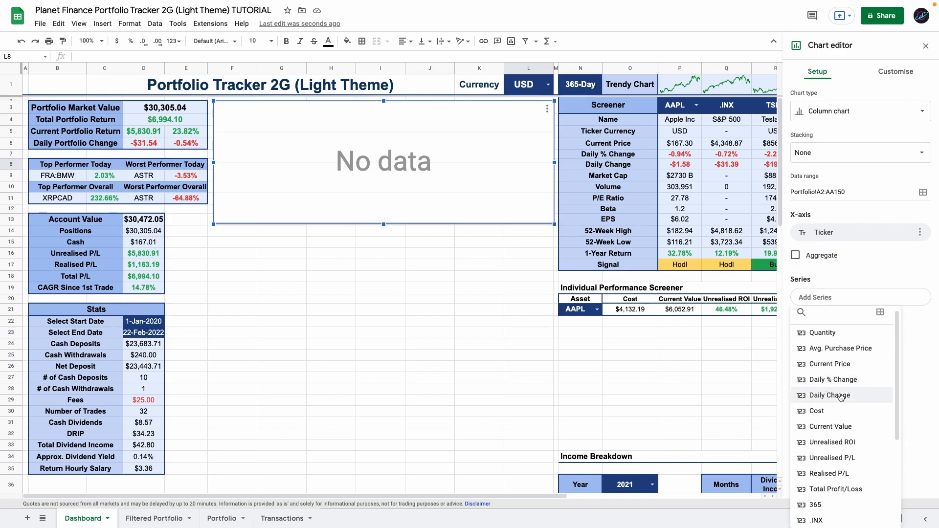
click(857, 443)
click(795, 373)
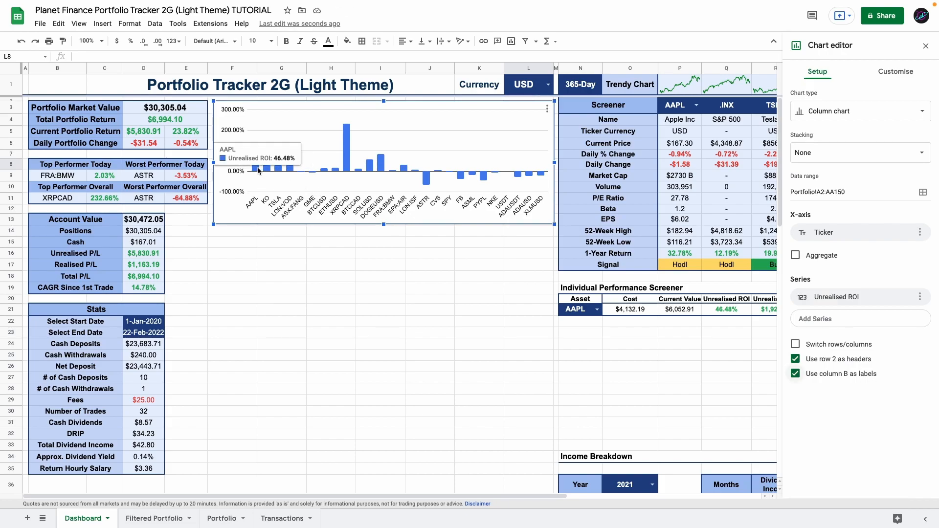
mouse_move(279, 171)
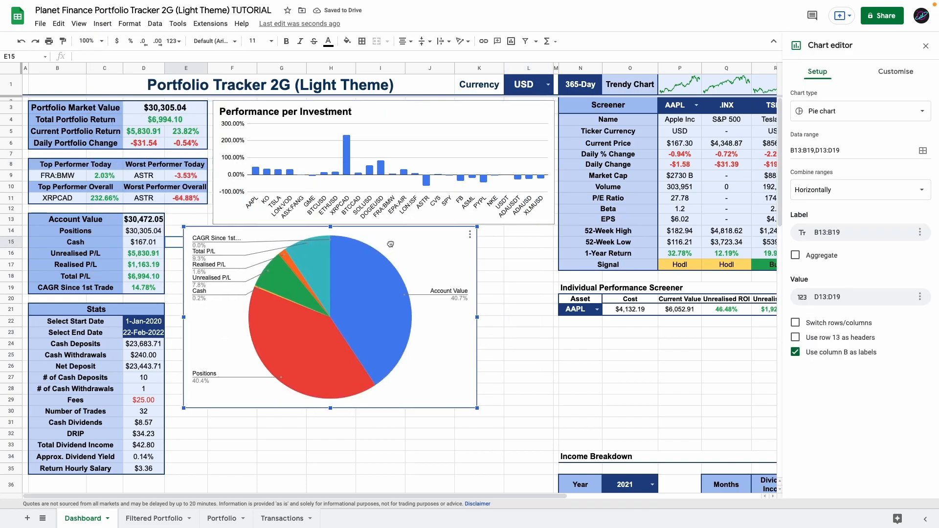
Change the pie chart below Performance per Investment to a combo chart.
click(881, 111)
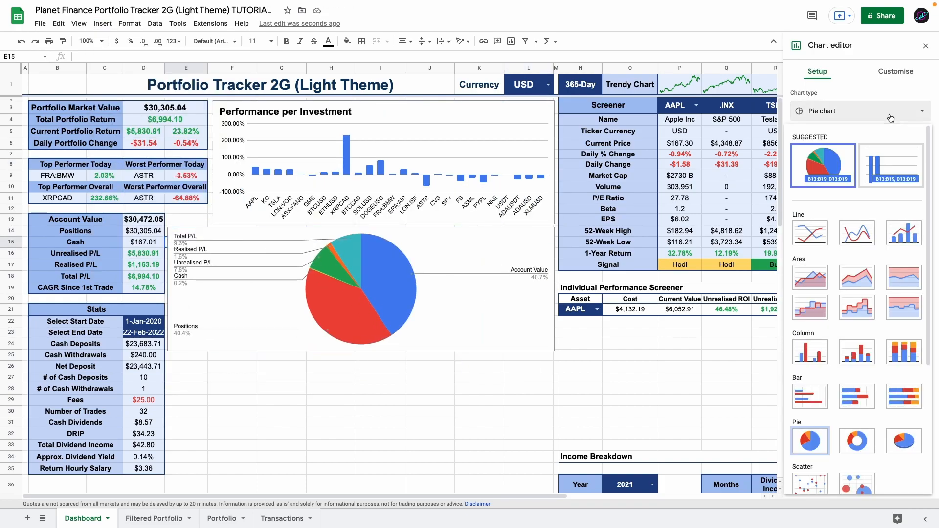
scroll(862, 187, down, 1)
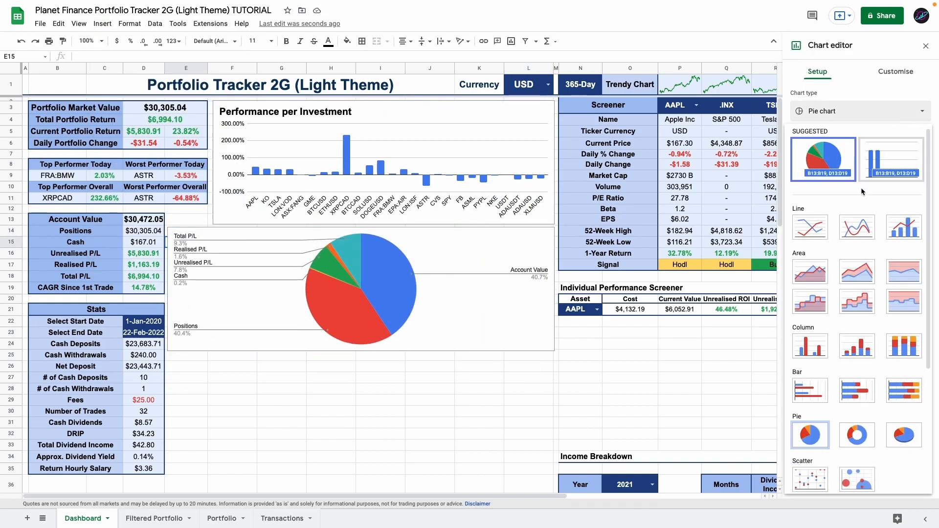
click(900, 232)
Set the combo chart's data range to Portfolio!A2:AA150.
click(923, 192)
key(ctrl+a)
key(BackSpace)
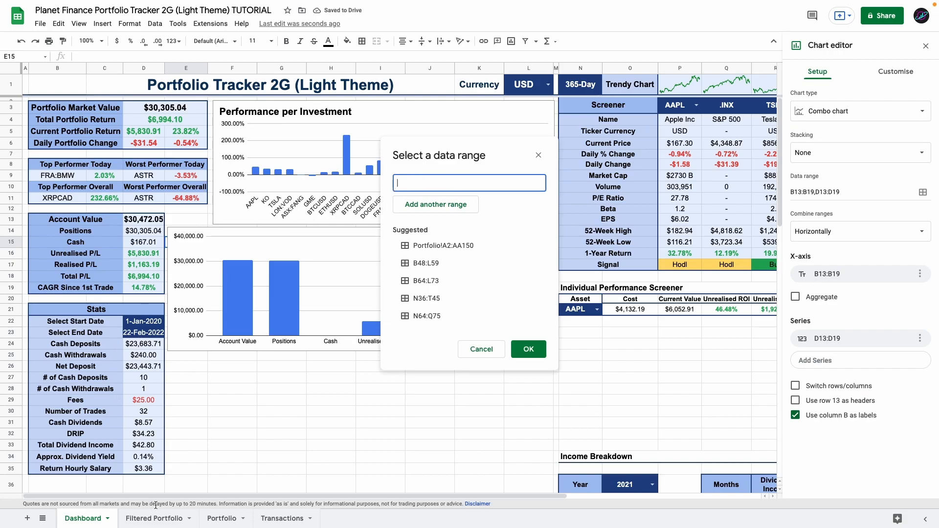
click(224, 518)
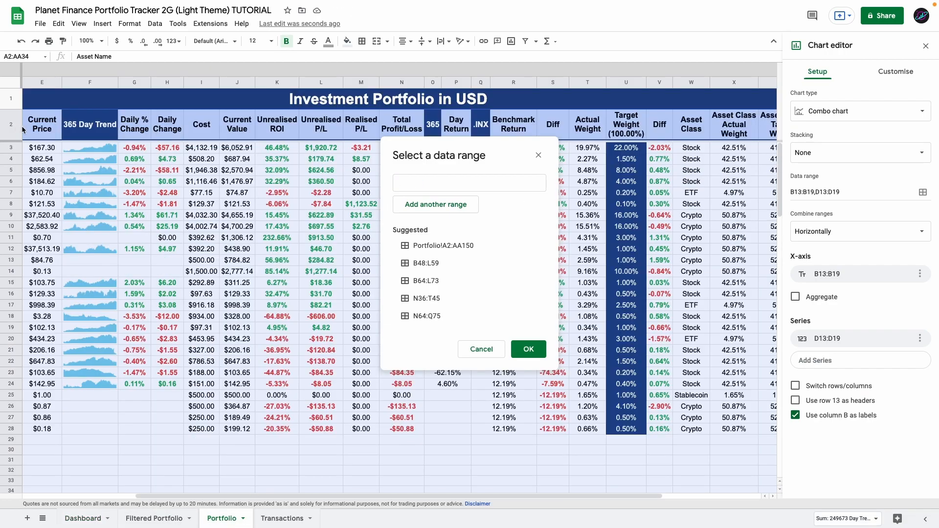
click(443, 245)
click(528, 349)
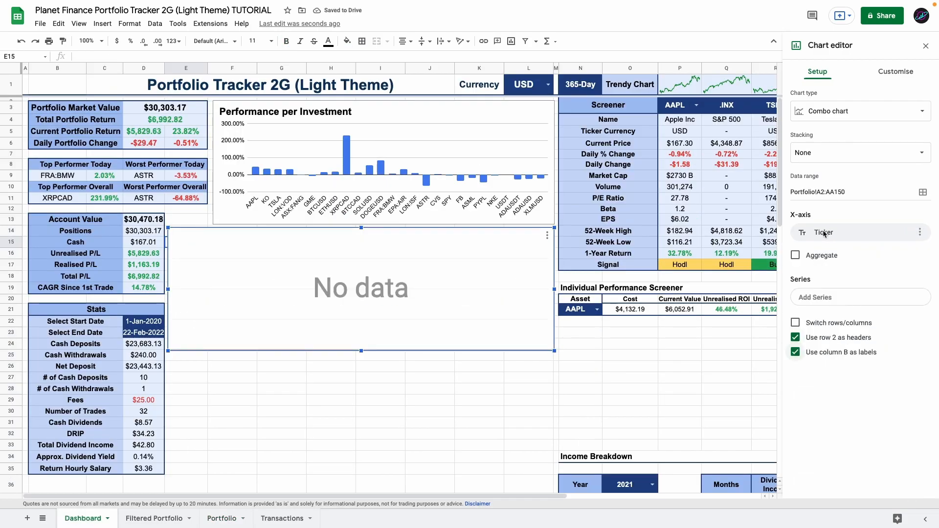
Add Current Value and Cost as the combo chart's series and open its customisation settings.
click(825, 299)
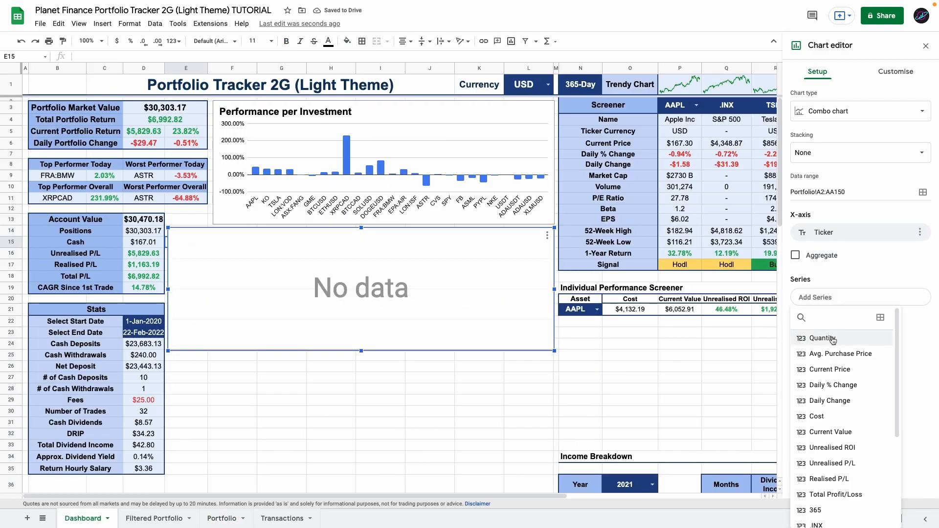
click(831, 432)
click(830, 321)
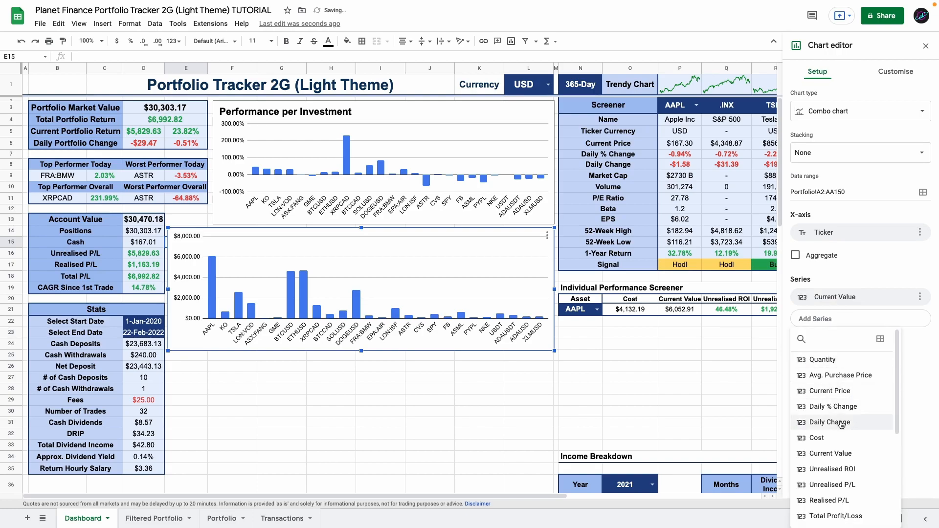
click(817, 438)
click(896, 71)
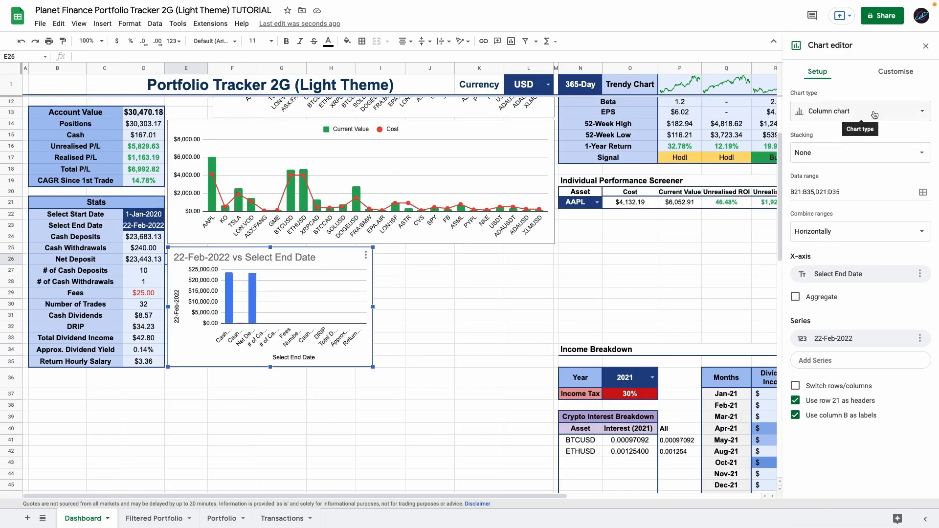
Change the chart below the value-versus-cost chart to a pie chart with the data range Portfolio!A2:AA150.
click(874, 114)
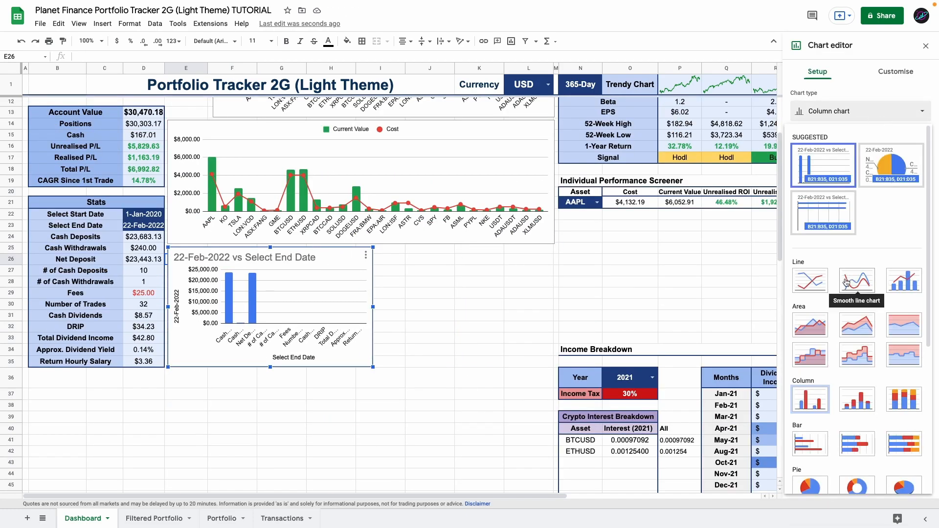
scroll(849, 280, down, 3)
click(810, 362)
click(924, 150)
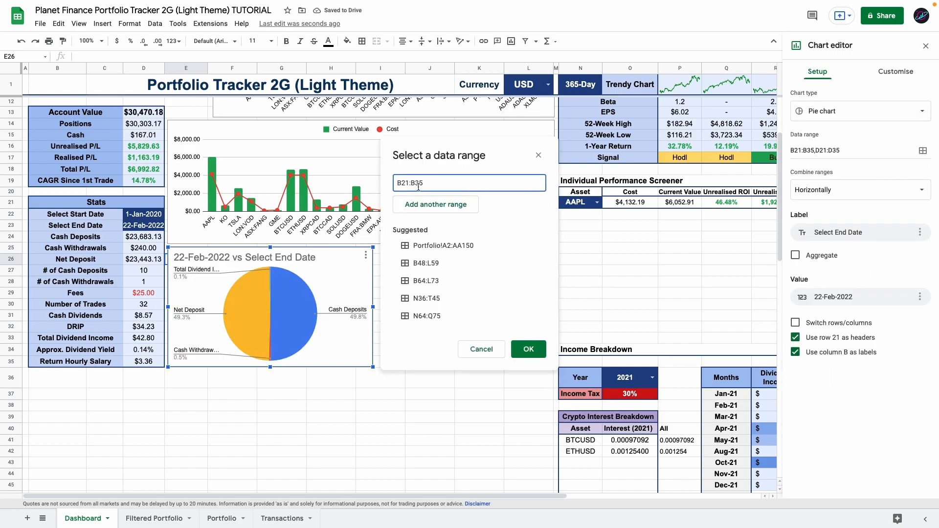
key(ctrl+a)
key(BackSpace)
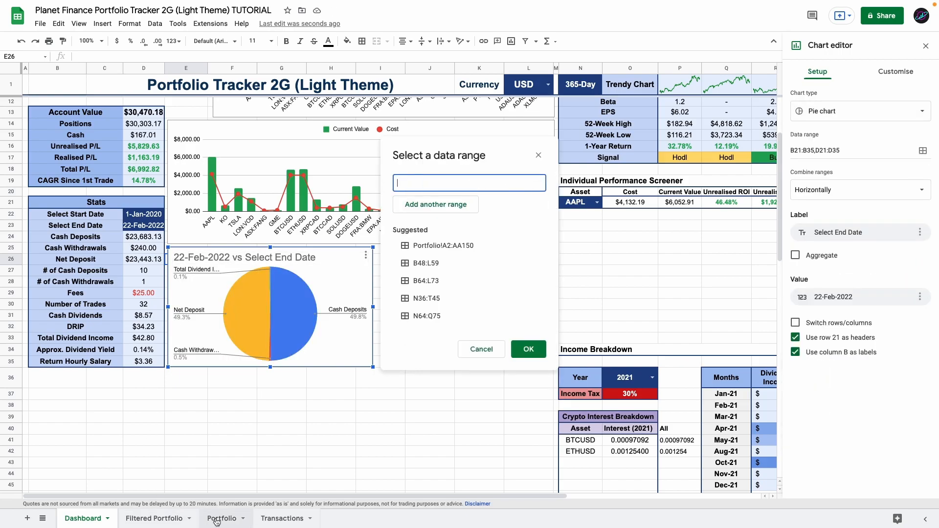
click(443, 246)
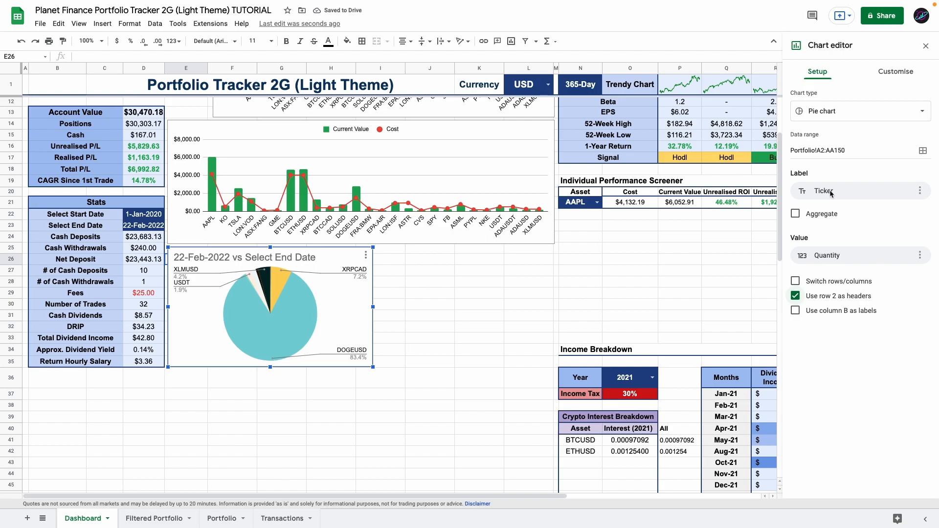
Set the pie chart's value to Current Value, keeping Ticker as its label.
click(847, 257)
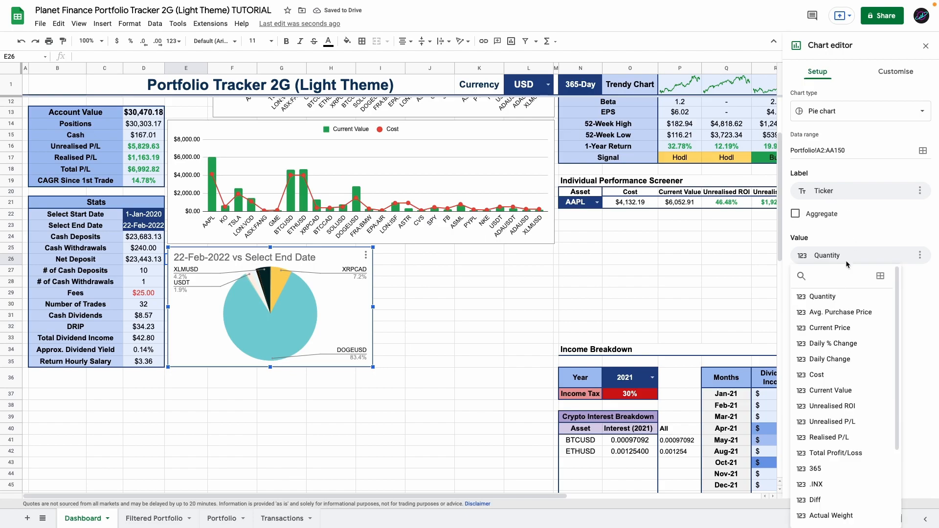
click(835, 390)
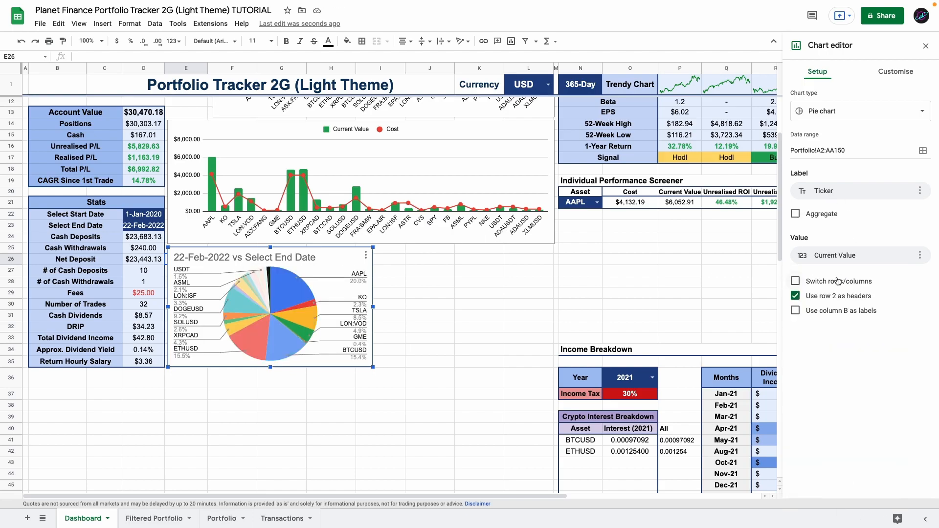
click(826, 315)
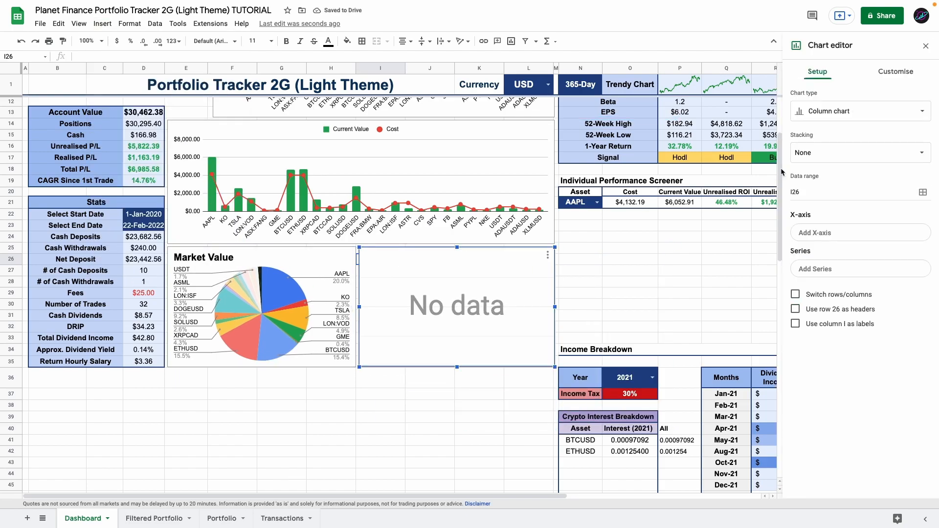
Change the empty chart beside Market Value to a pie chart using the data range Portfolio!A2:AA150.
click(845, 112)
scroll(832, 293, down, 1)
click(810, 351)
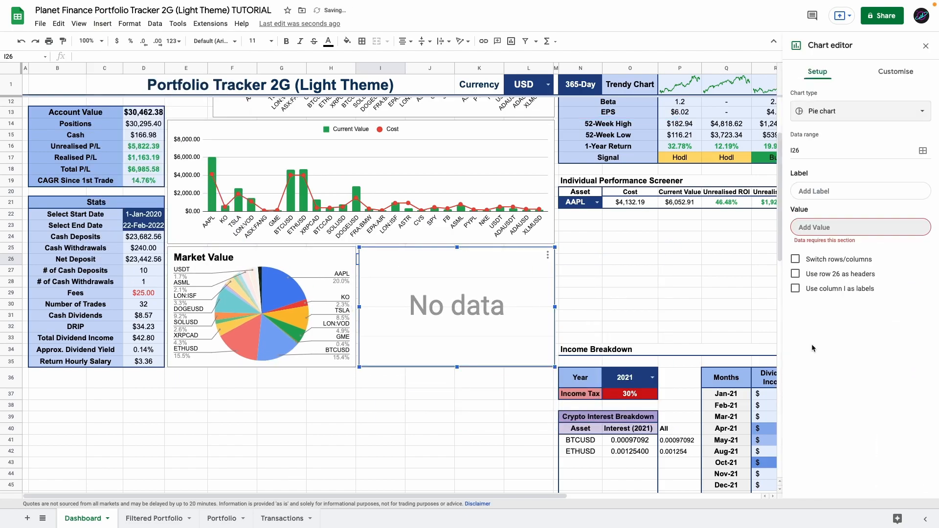
click(924, 151)
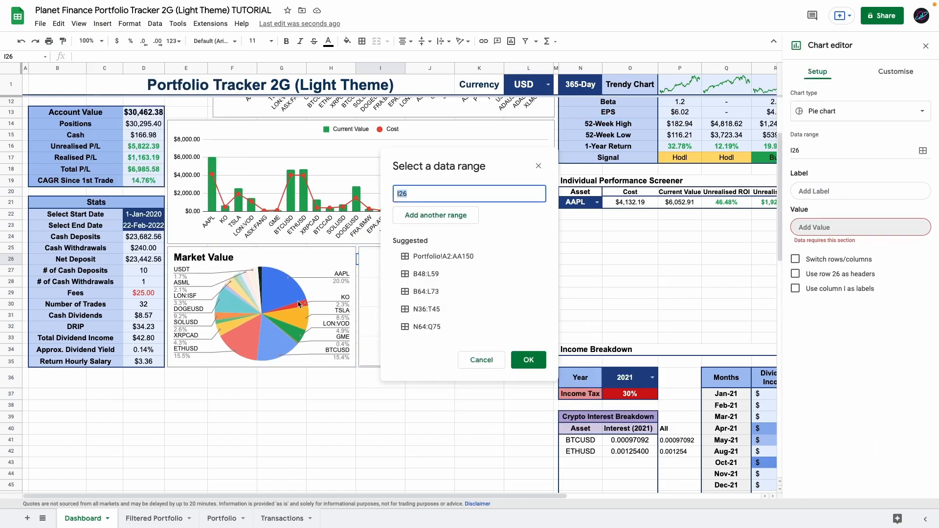
click(221, 518)
drag(45, 131, 683, 395)
click(443, 256)
click(529, 360)
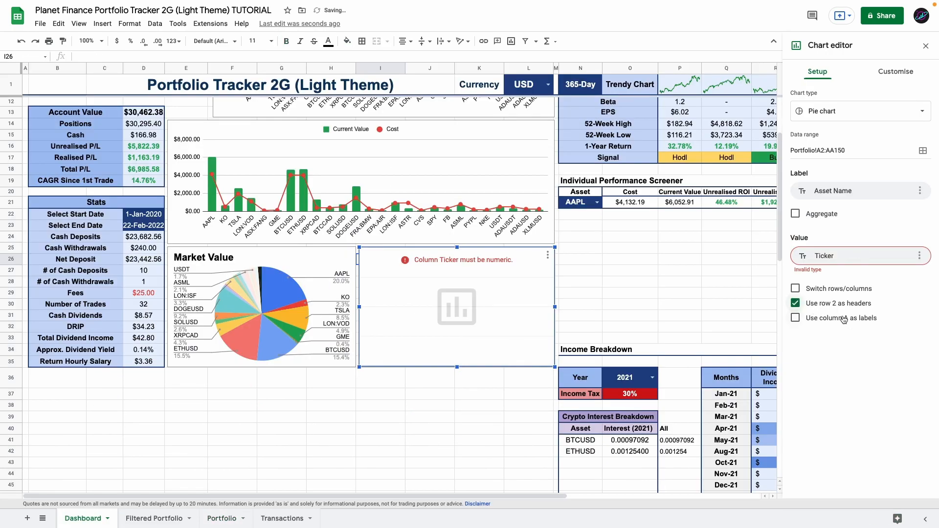
Set the second pie chart's label to Asset Class and its value to Current Value, and aggregate the labels.
click(842, 191)
scroll(833, 297, down, 3)
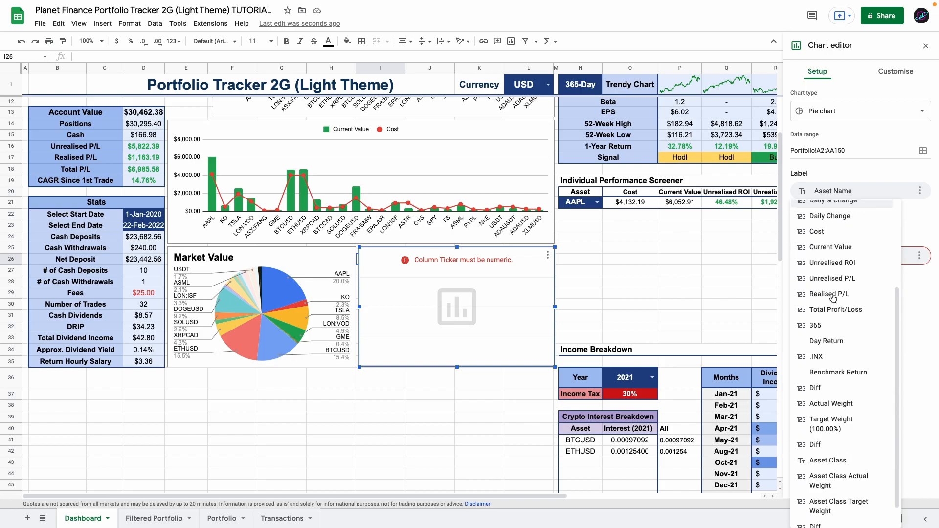
click(821, 375)
click(841, 256)
scroll(836, 392, down, 1)
click(837, 395)
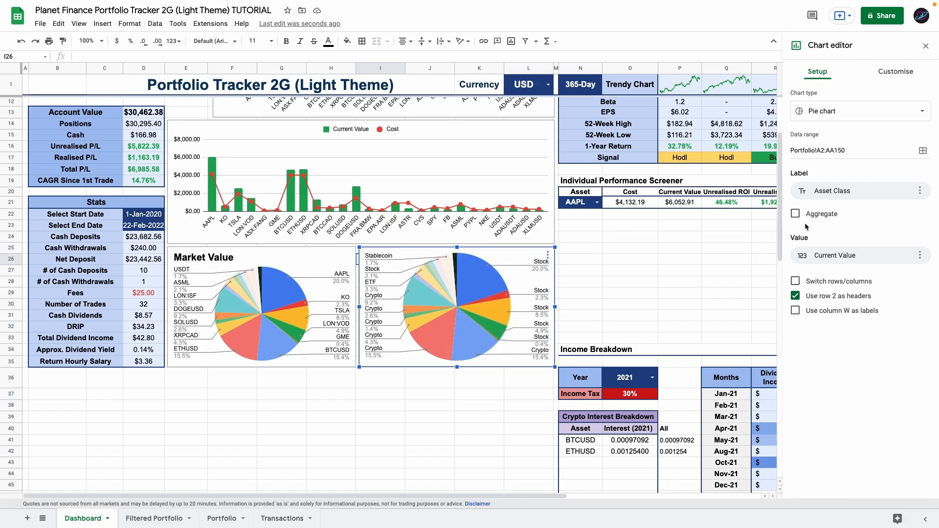
click(795, 214)
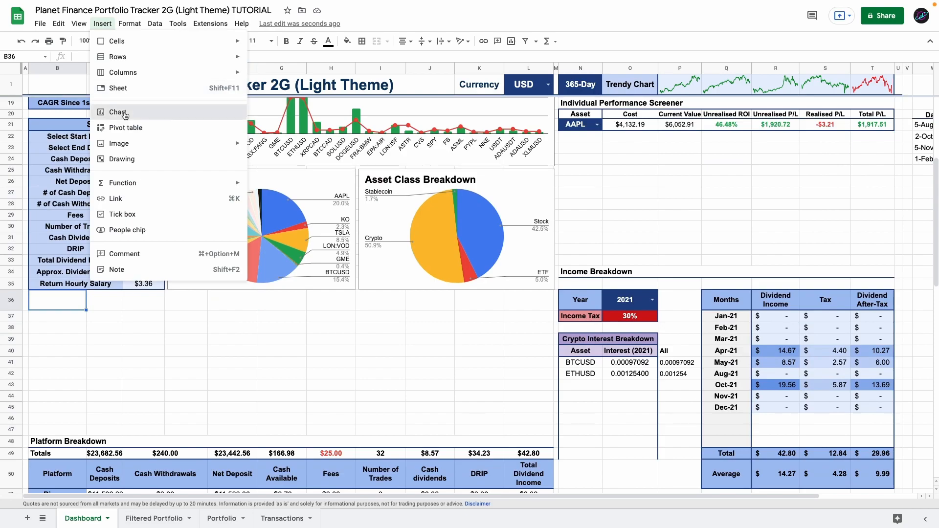
Insert a pie chart at B36 below the Stats table with the Positions and Cash cells B14:D15 as its data range.
click(105, 111)
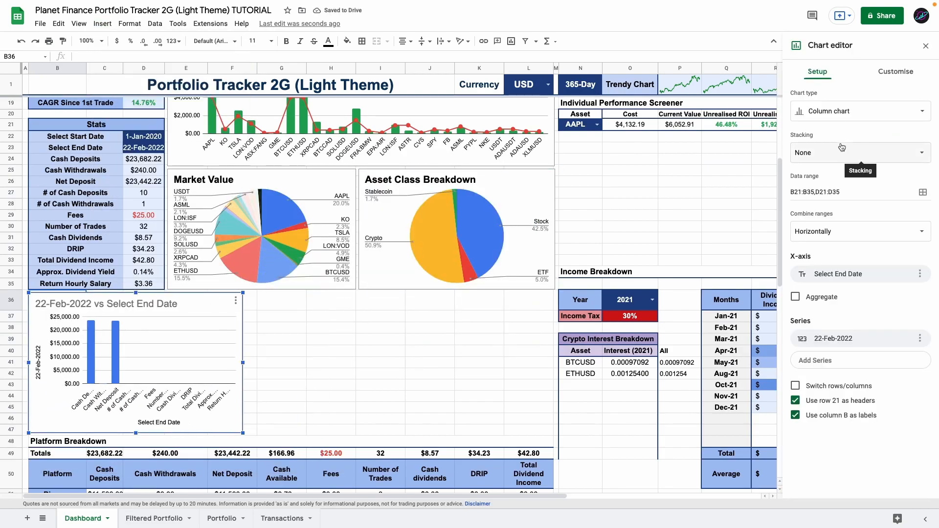
click(860, 111)
click(811, 441)
click(923, 151)
drag(449, 181, 392, 183)
key(BackSpace)
scroll(130, 222, up, 4)
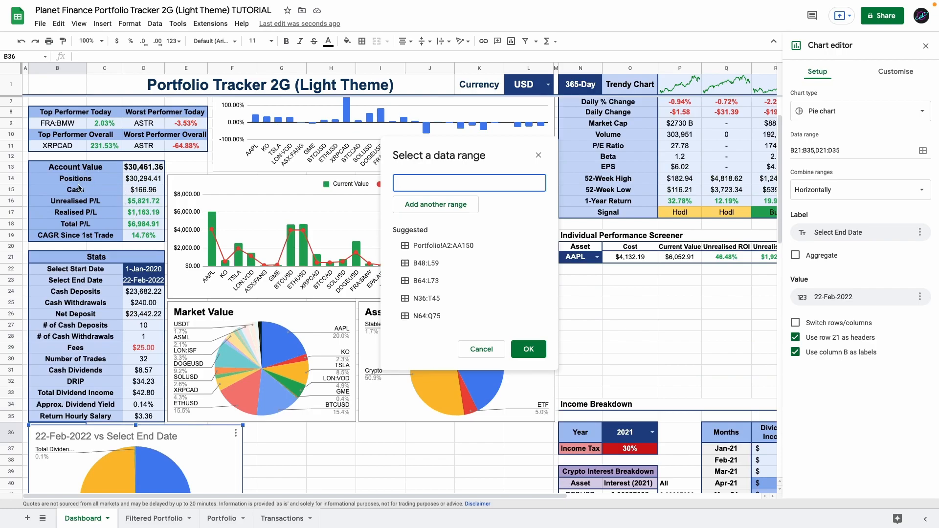
drag(78, 190, 142, 179)
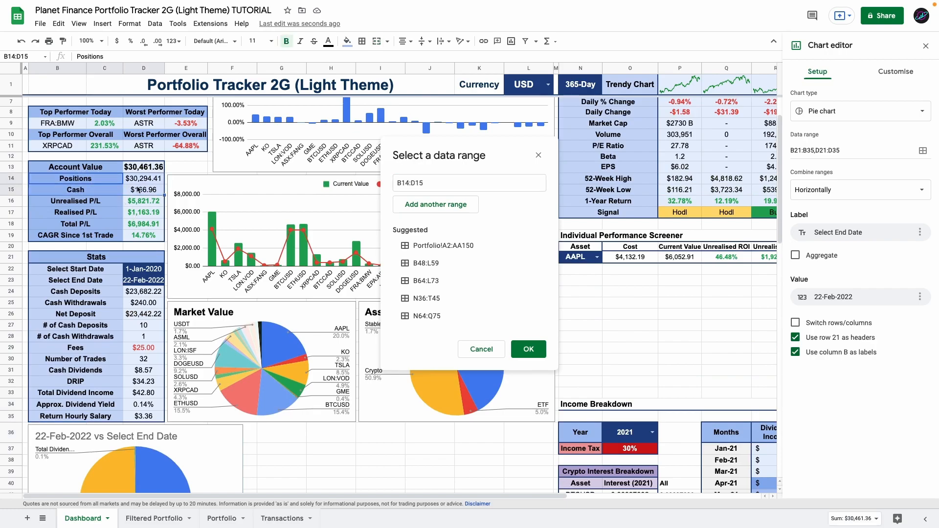
key(Return)
Set the new pie chart's value to D14:D15 with B14:B15 as label, and open its chart title settings.
click(832, 191)
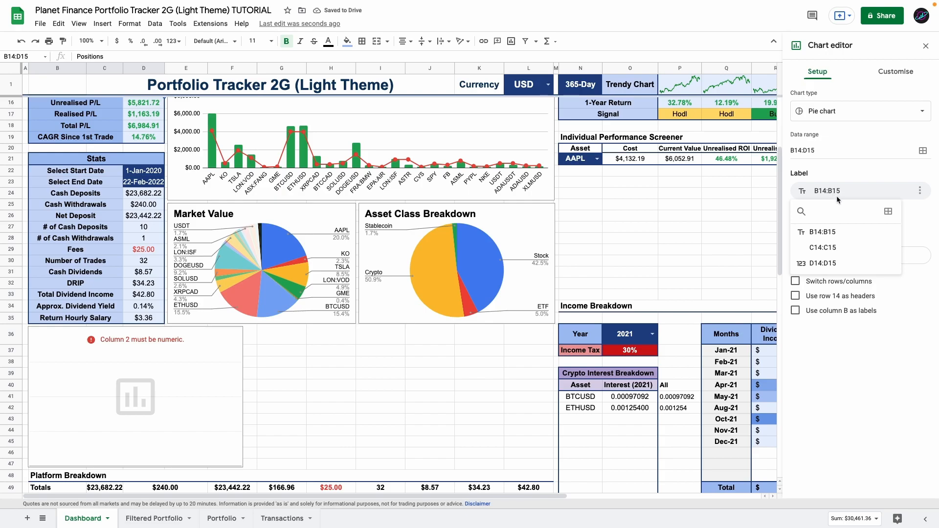
click(837, 265)
click(836, 264)
click(825, 297)
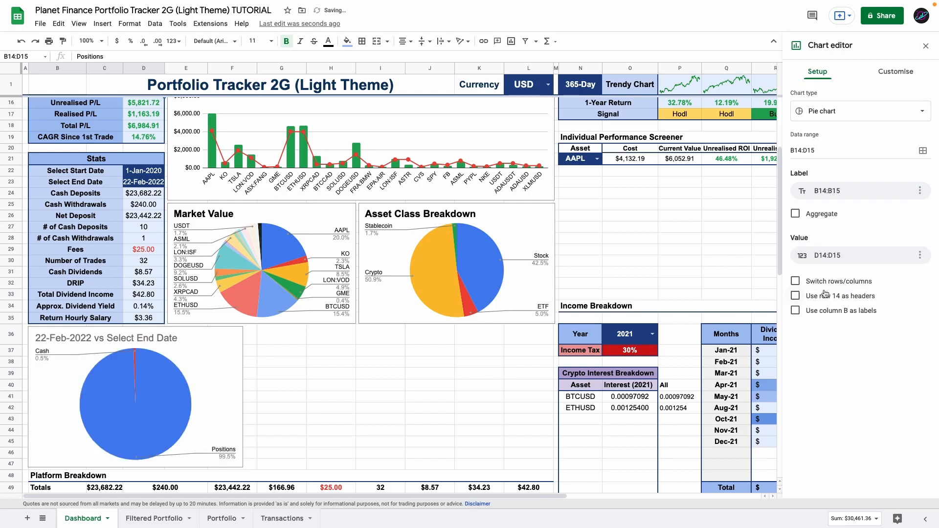
click(890, 77)
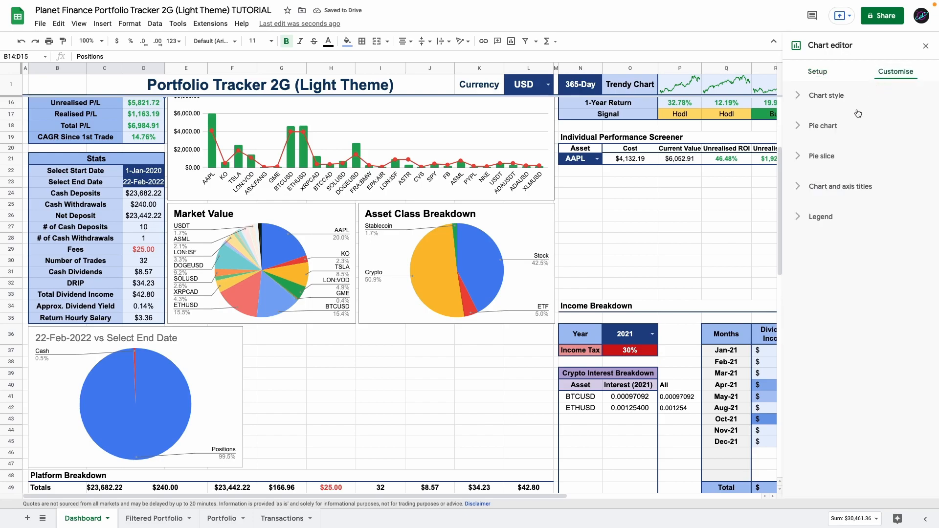
click(827, 188)
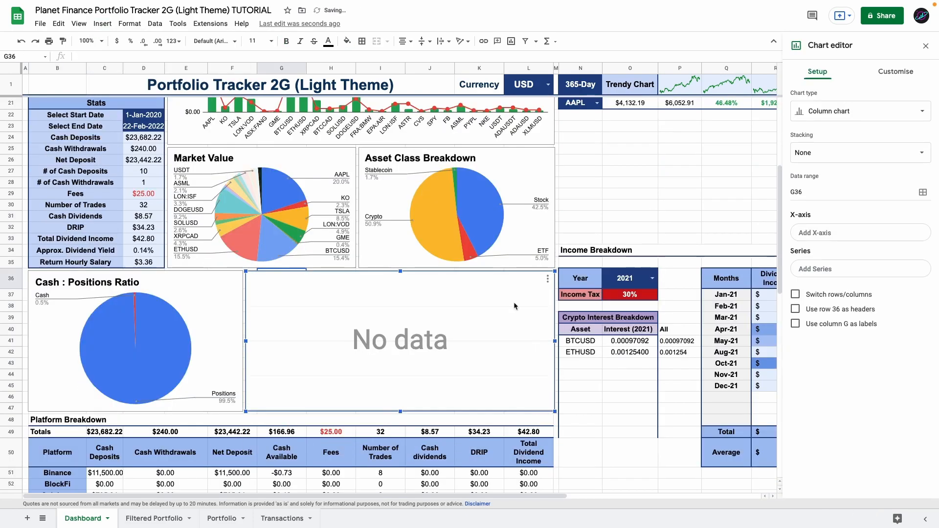
Change the empty chart beside Cash : Positions Ratio to a pie chart with the data range Portfolio!A2:AA150.
click(861, 111)
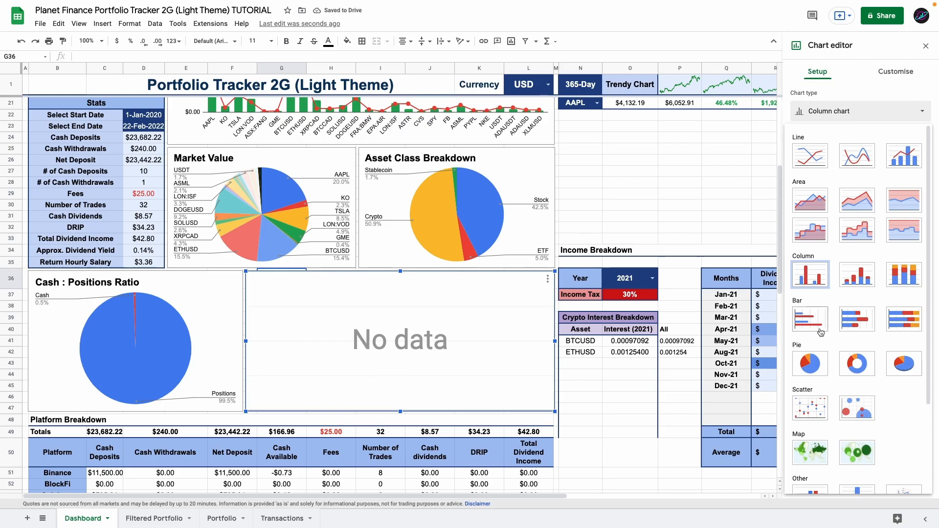
click(818, 368)
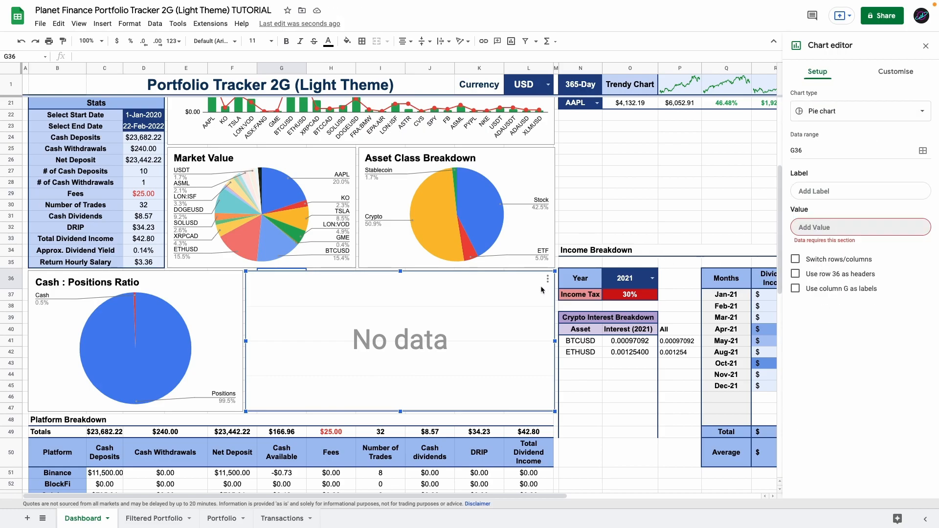
click(922, 151)
double_click(402, 194)
key(BackSpace)
click(218, 517)
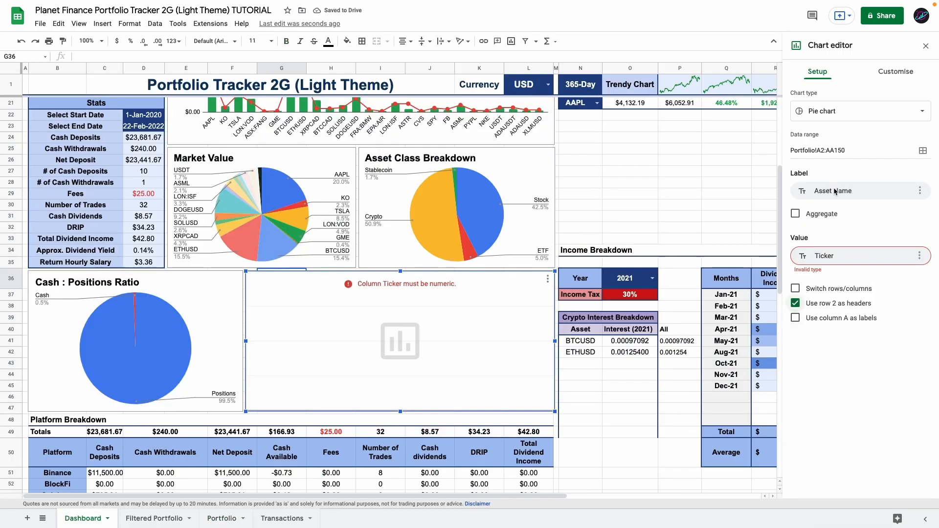
Use Sector as the label and Current Value as the value of the pie chart beside Cash : Positions Ratio.
click(837, 192)
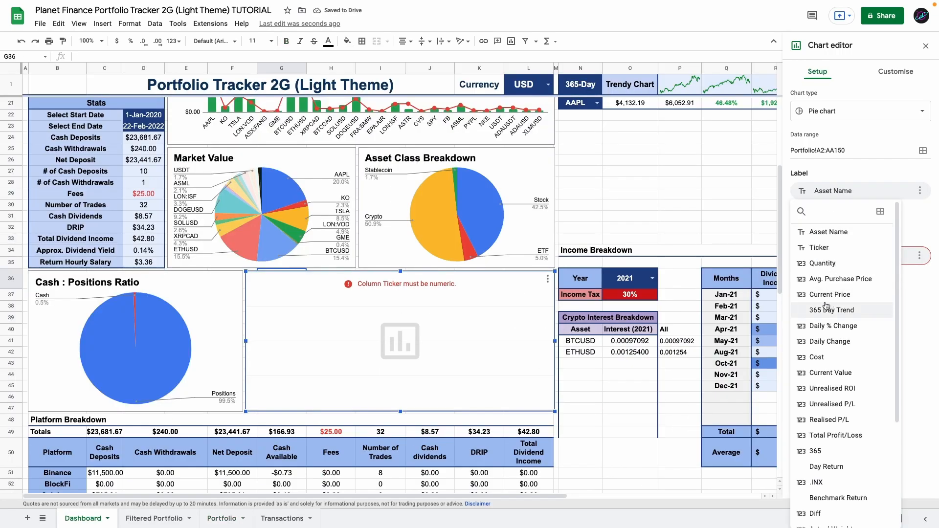
scroll(827, 306, down, 10)
click(832, 507)
click(841, 257)
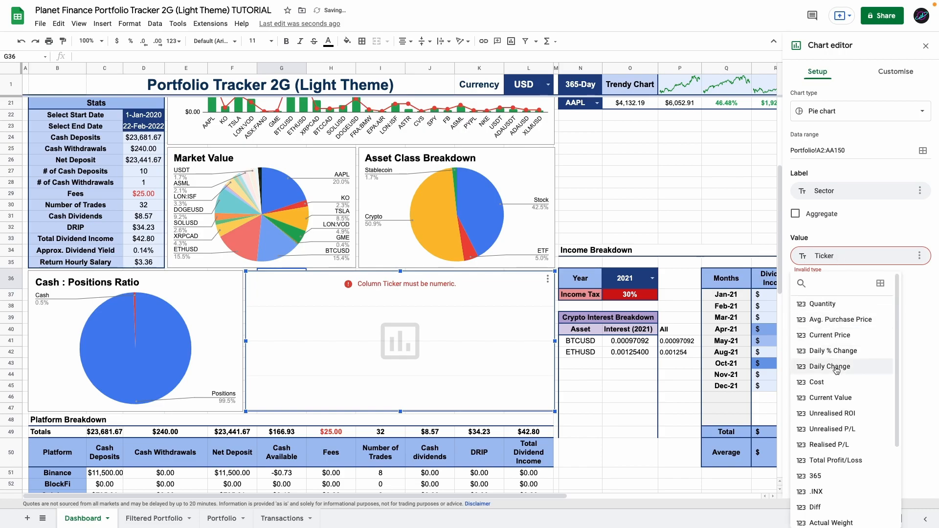
click(831, 398)
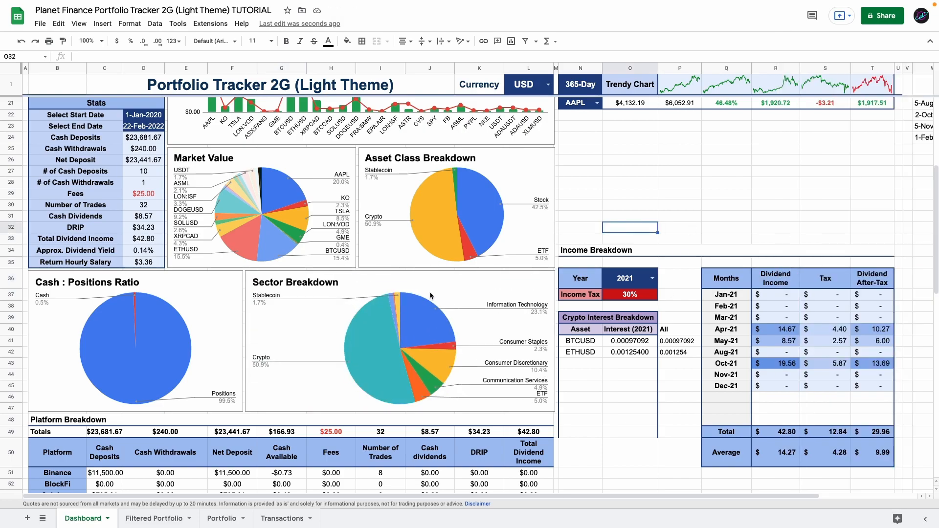
Insert a line chart at N23, spanning the empty area below the Individual Performance Screener.
click(595, 228)
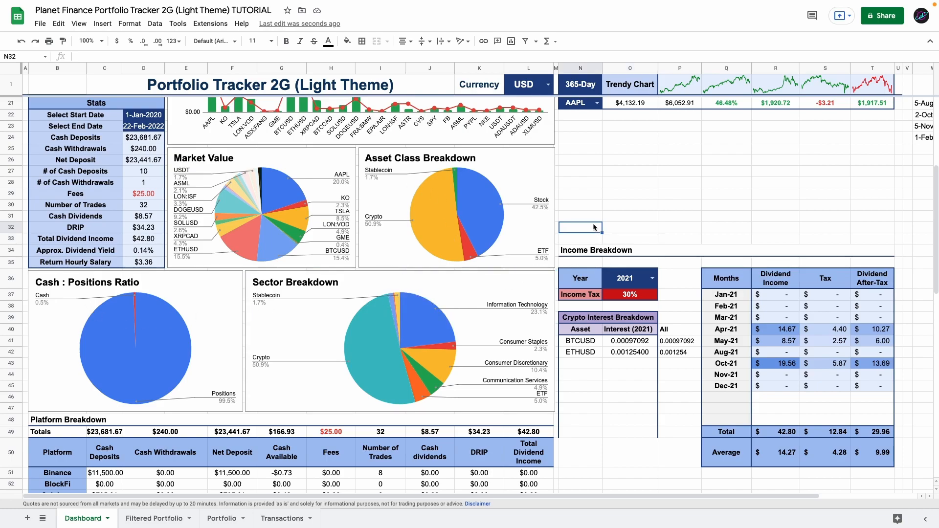
scroll(595, 230, up, 6)
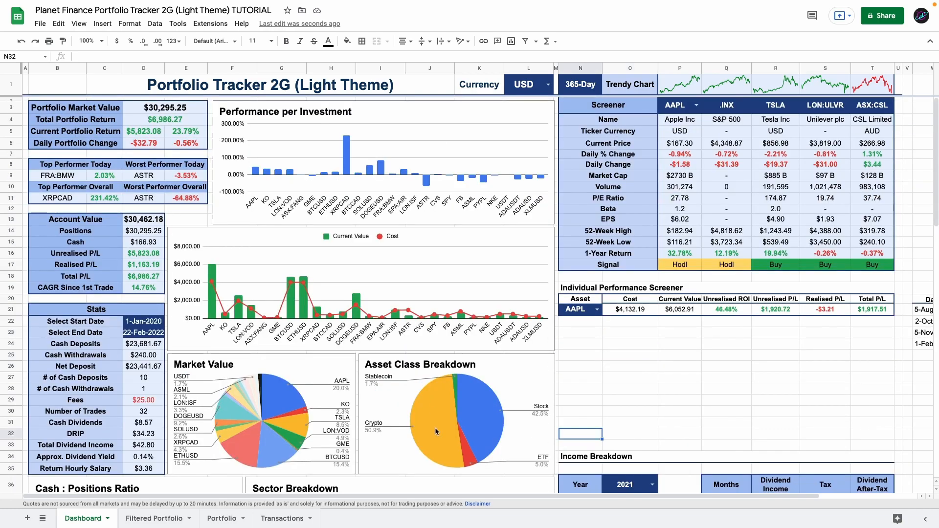
click(594, 333)
scroll(594, 333, right, 2)
scroll(595, 333, right, 3)
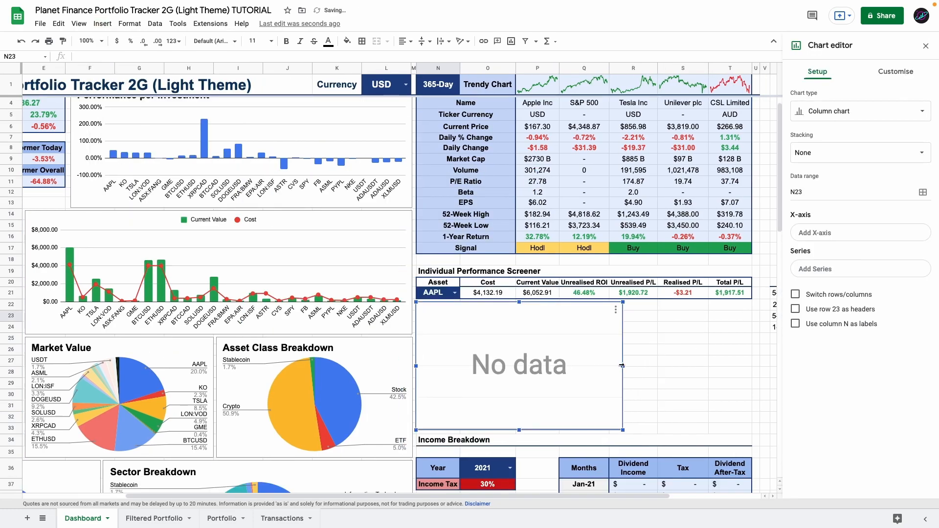
click(843, 110)
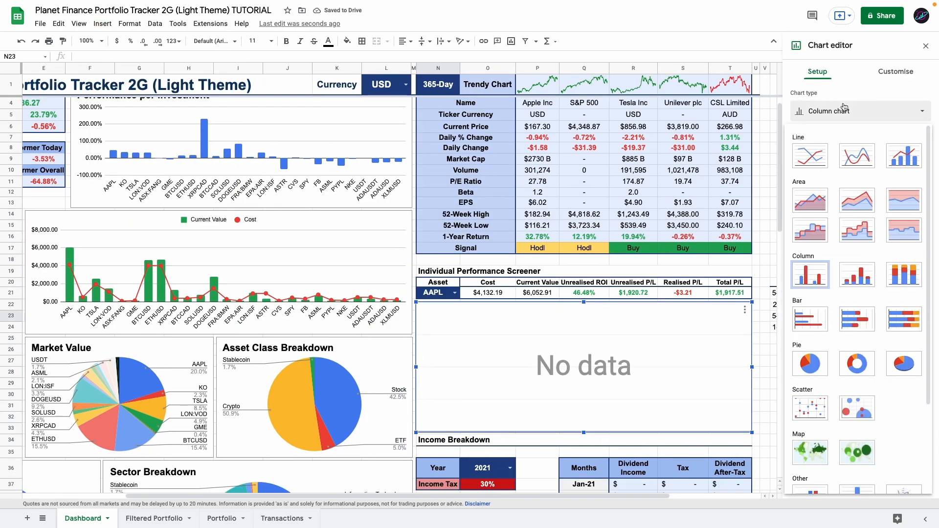
click(810, 155)
Set the line chart's data range to W20:Y101, covering the Date, Buy Price and Close Price columns.
click(923, 150)
drag(414, 198, 396, 197)
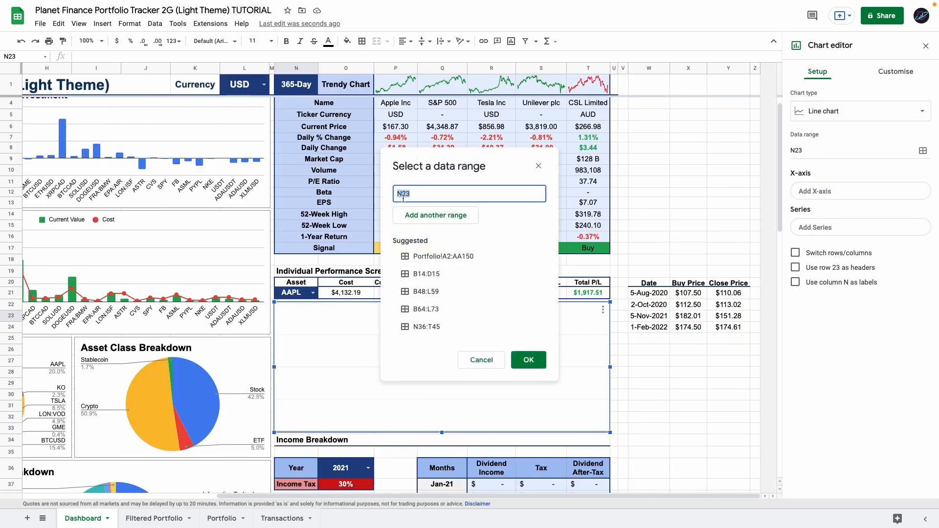
click(646, 284)
drag(645, 284, 729, 489)
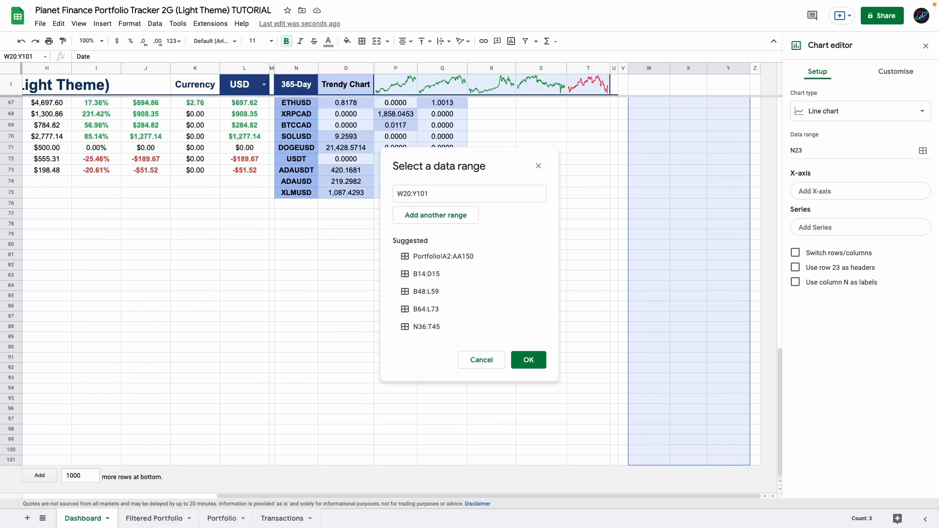
click(529, 360)
click(795, 347)
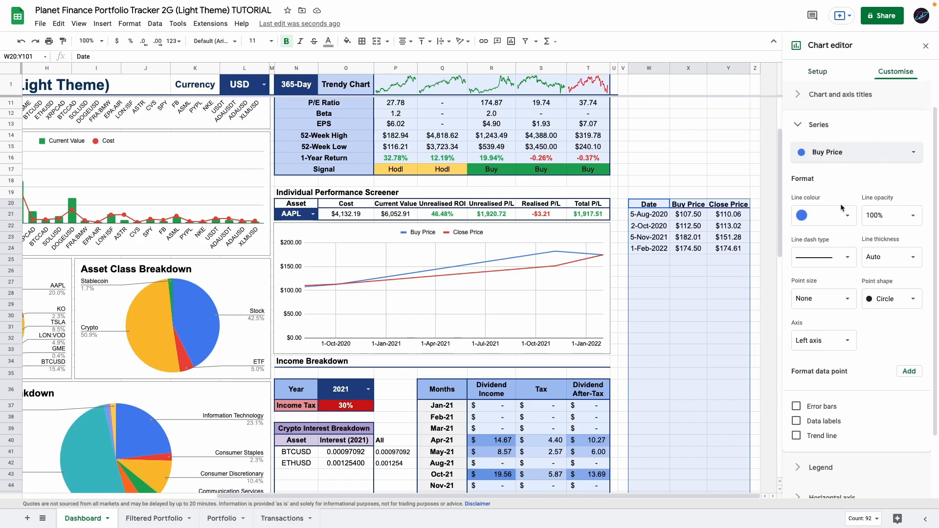
Change the point shape of the line chart's Buy Price series to an X.
click(877, 300)
click(861, 154)
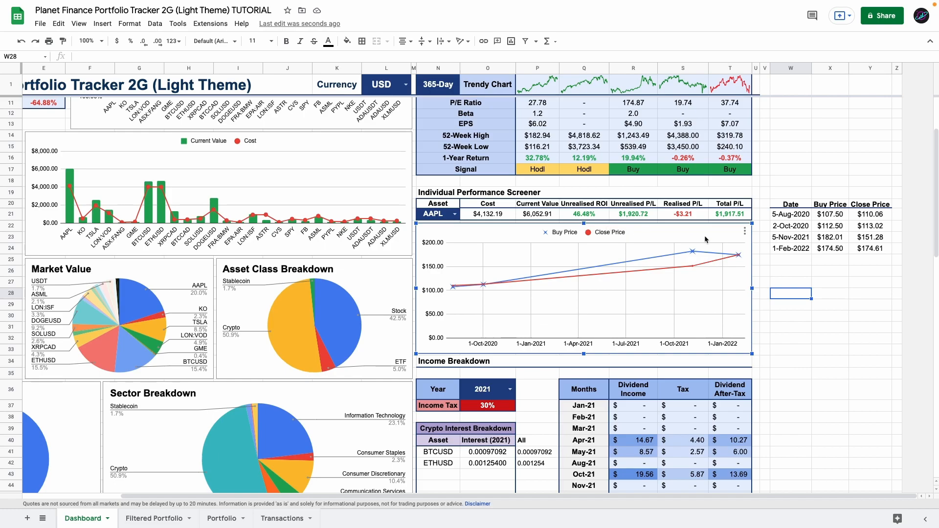
Examine the Date, Buy Price and Close Price columns in W20:Y31 that feed the line chart.
click(793, 207)
drag(793, 207, 790, 293)
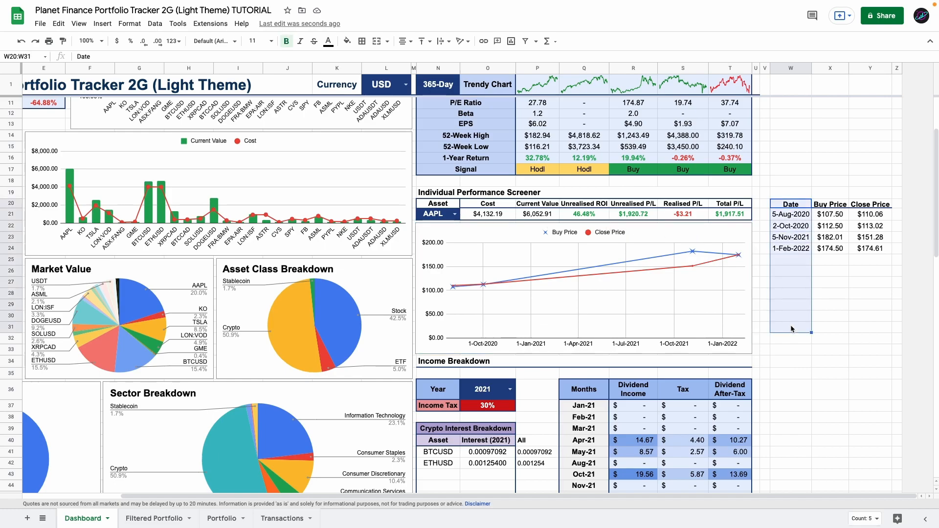
click(831, 208)
drag(870, 208, 864, 289)
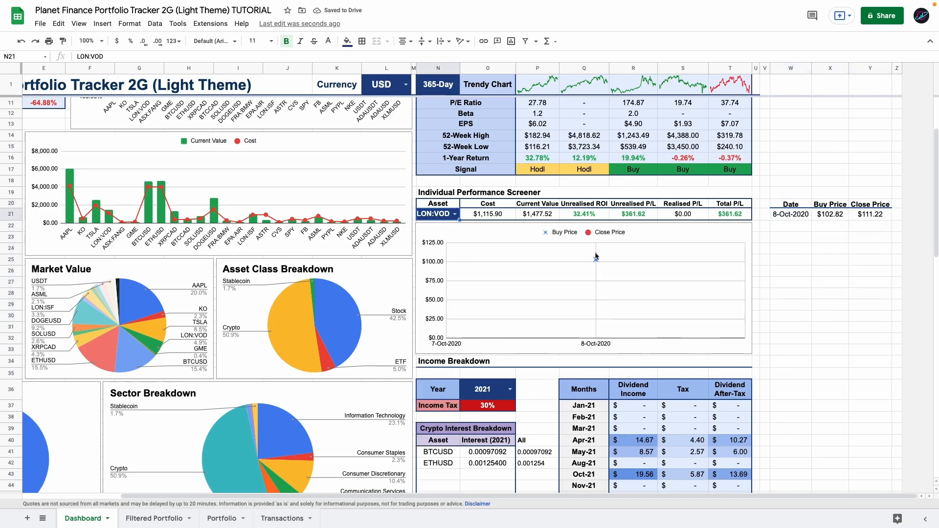
Insert an area chart at N52, spanning the empty area between the Income Breakdown and Crypto Breakdown per Platform tables.
scroll(438, 292, down, 10)
click(438, 292)
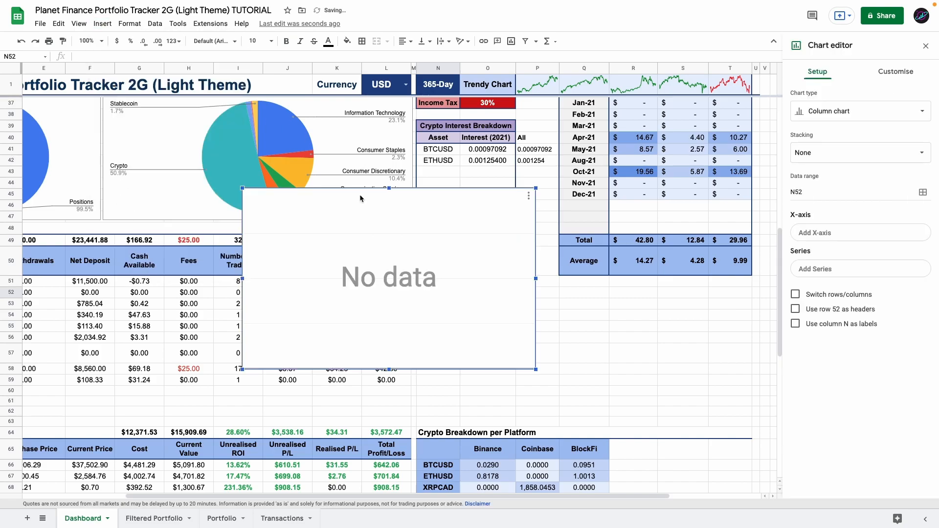
drag(359, 195, 444, 292)
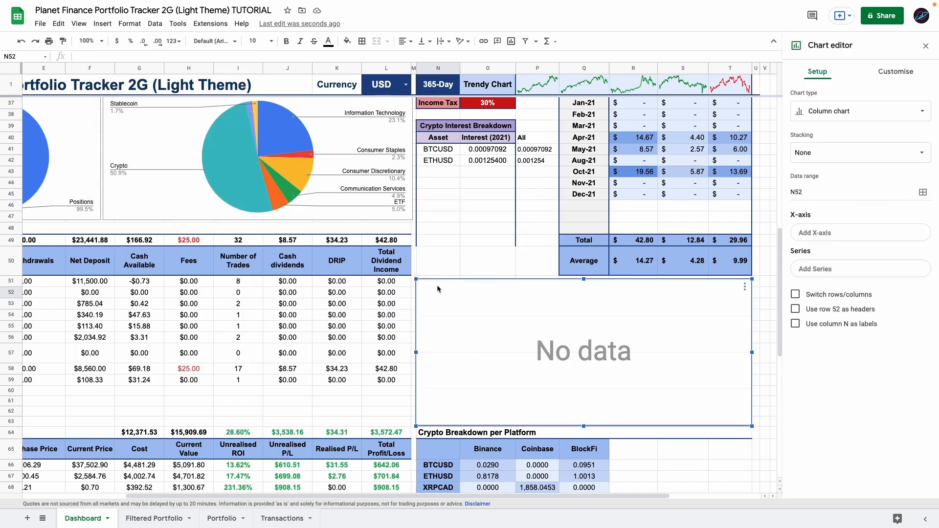
click(826, 113)
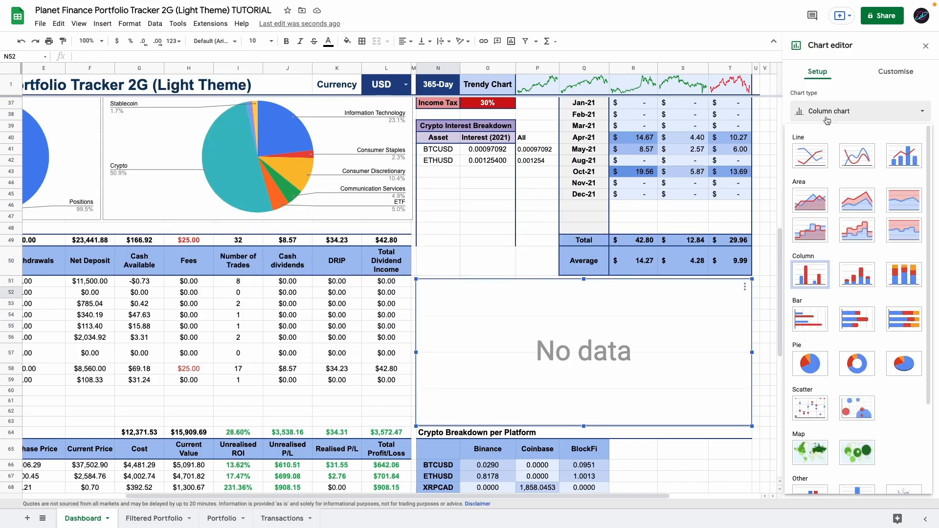
click(811, 199)
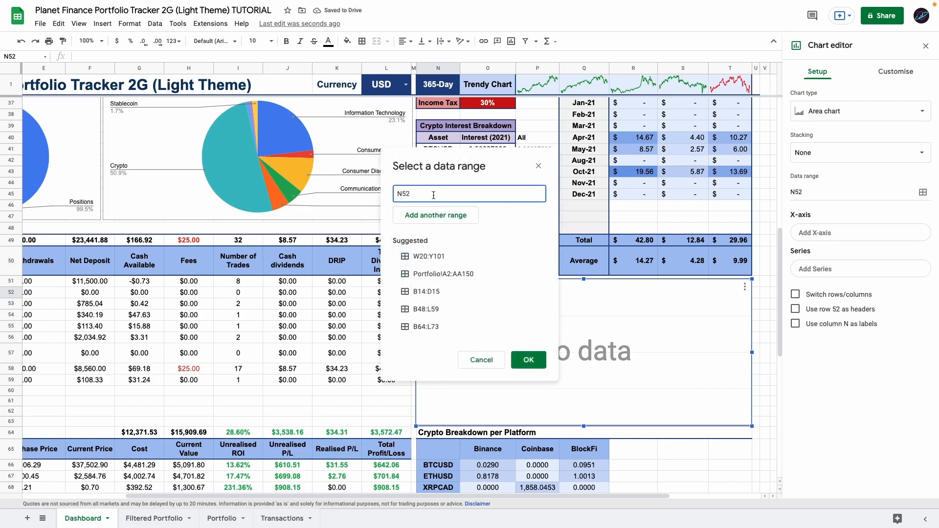
Set the area chart's data range to Q36:R48, covering the Months and Dividend Income columns.
scroll(588, 220, up, 5)
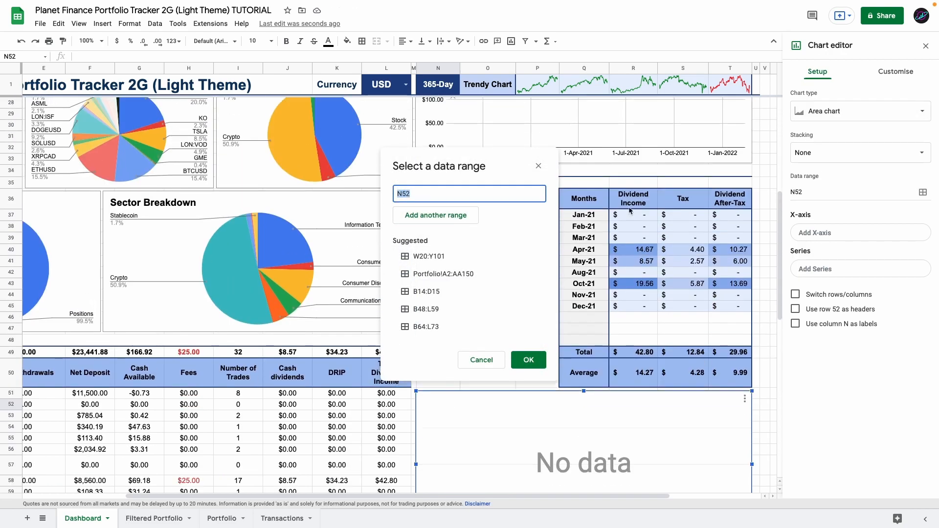
click(588, 201)
drag(615, 214, 630, 344)
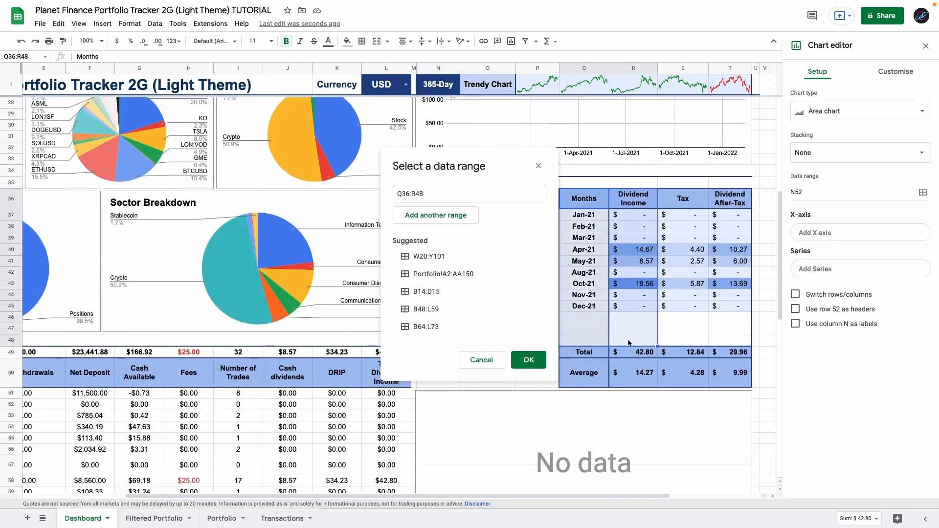
click(529, 359)
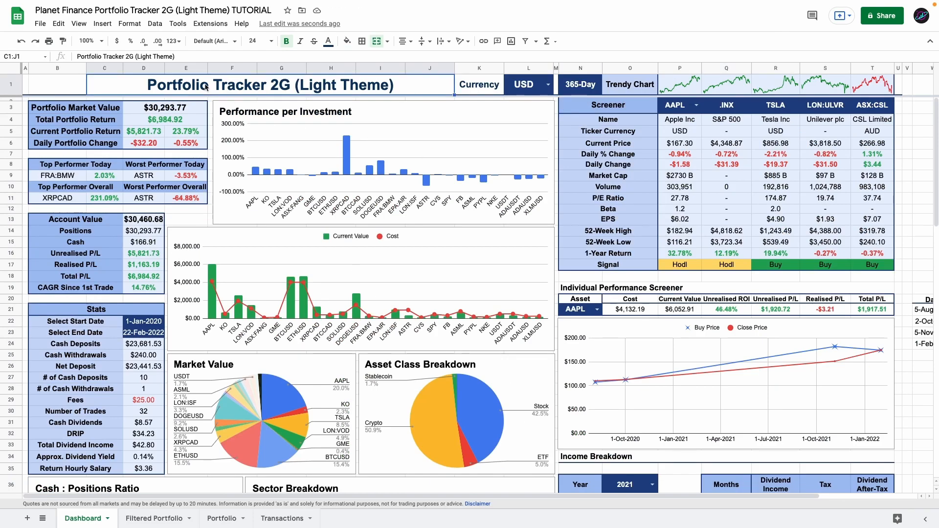
Hide the gridlines on the Dashboard sheet.
click(79, 24)
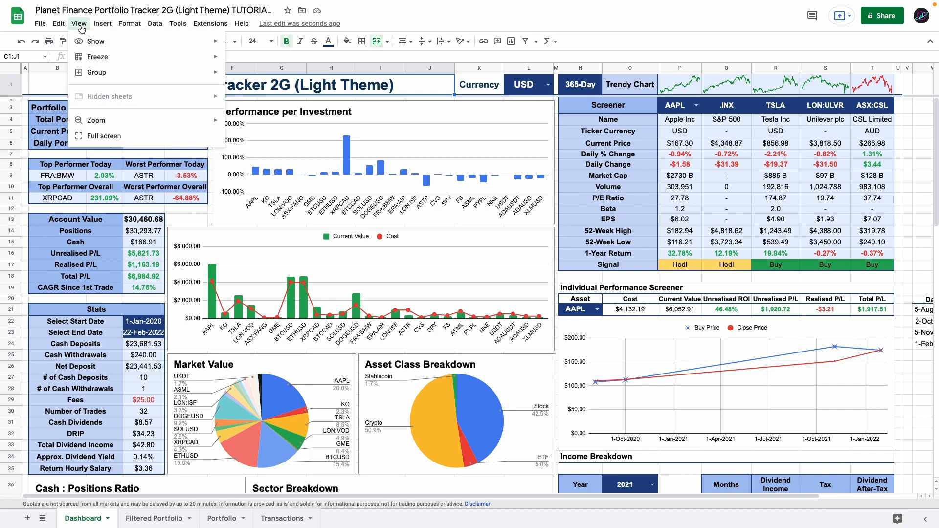
mouse_move(111, 48)
Hide the helper columns from V through Z and include their hidden data in the Buy Price and Close Price line chart.
scroll(587, 245, right, 3)
click(767, 69)
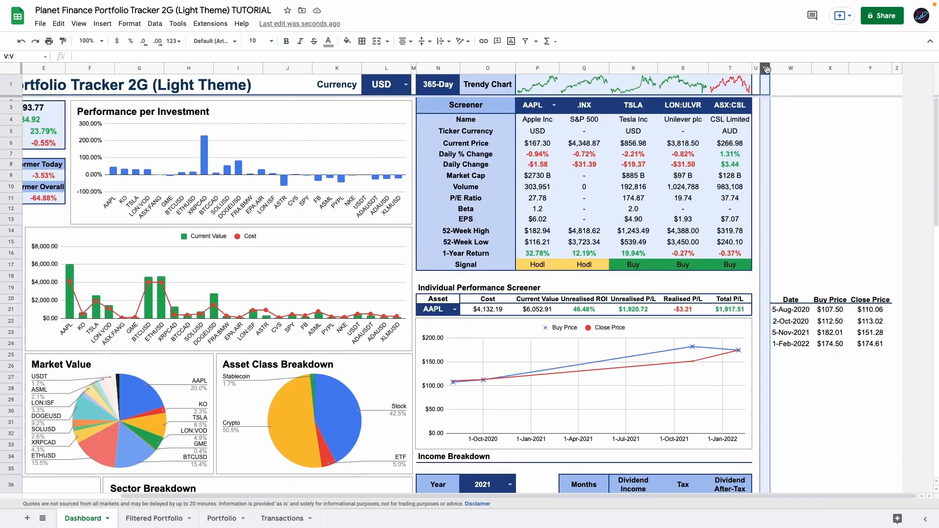
key(ctrl+shift+Right)
key(ctrl+alt+0)
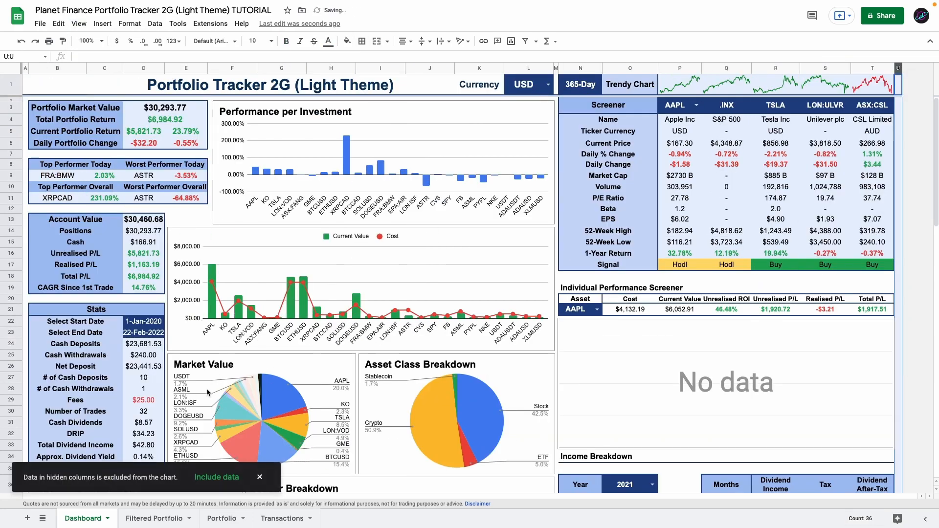
click(215, 483)
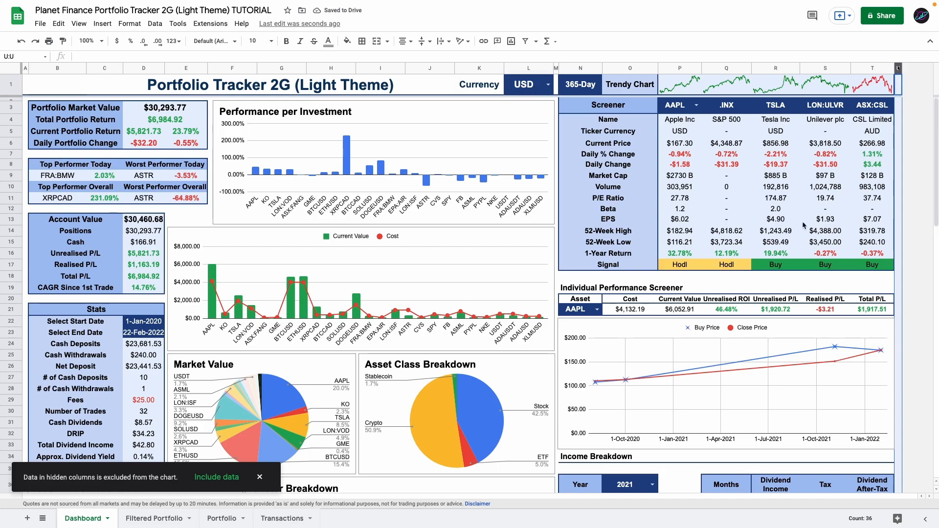
Review the finished Dashboard along with the Filtered Portfolio, Portfolio and Transactions sheets.
click(170, 92)
scroll(245, 244, down, 5)
scroll(325, 239, up, 5)
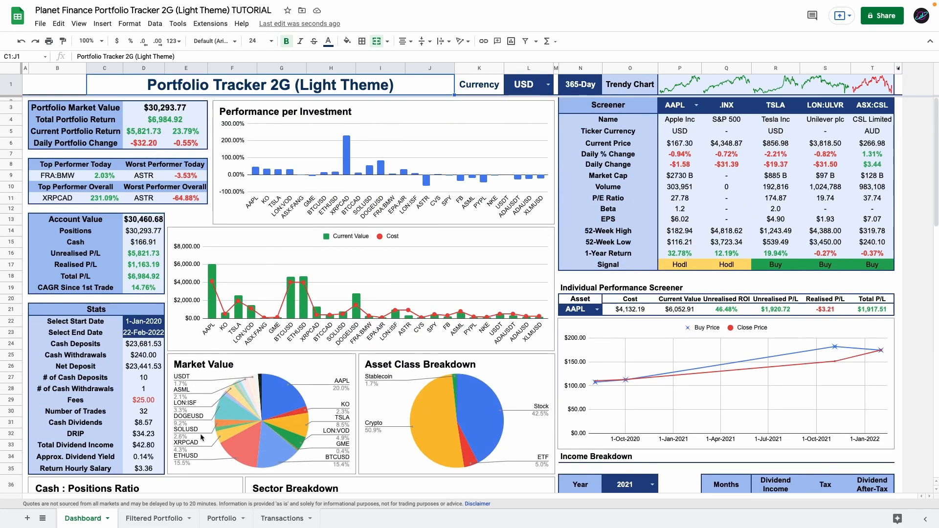
click(157, 518)
click(221, 519)
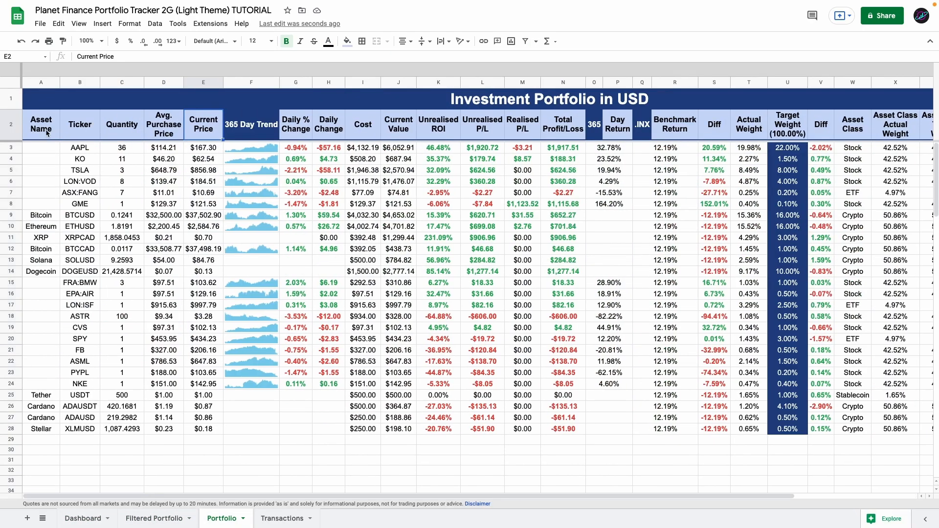
click(282, 519)
click(83, 519)
scroll(185, 221, down, 15)
scroll(185, 220, up, 15)
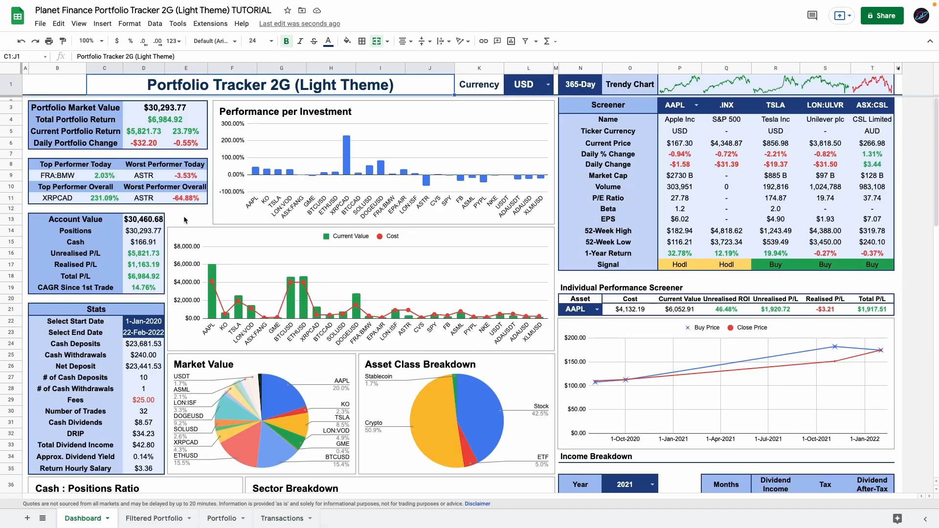